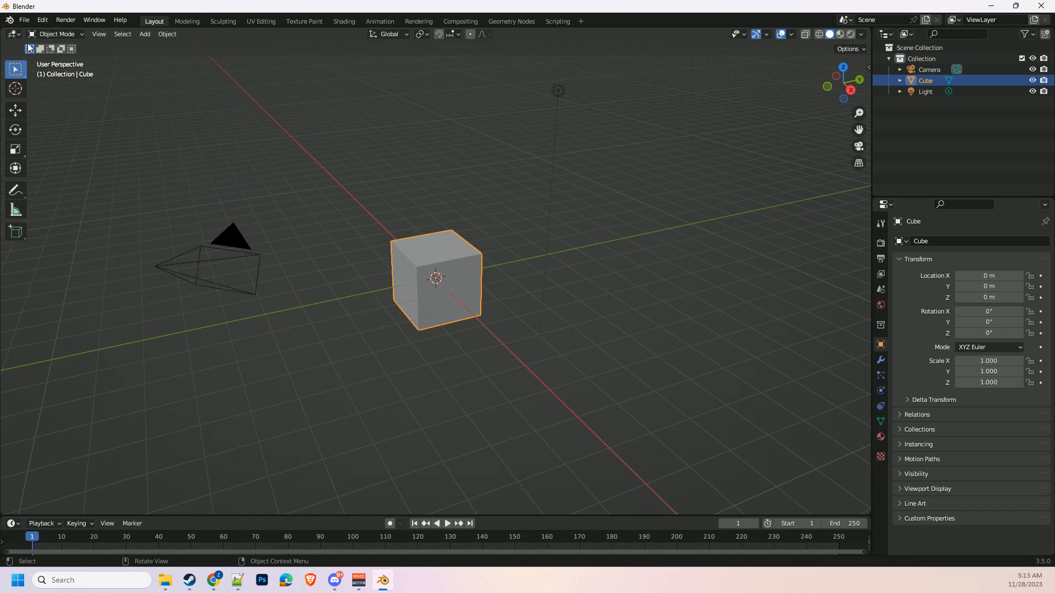
Open the add-on preferences and limit the list to enabled add-ons only
left_click(44, 21)
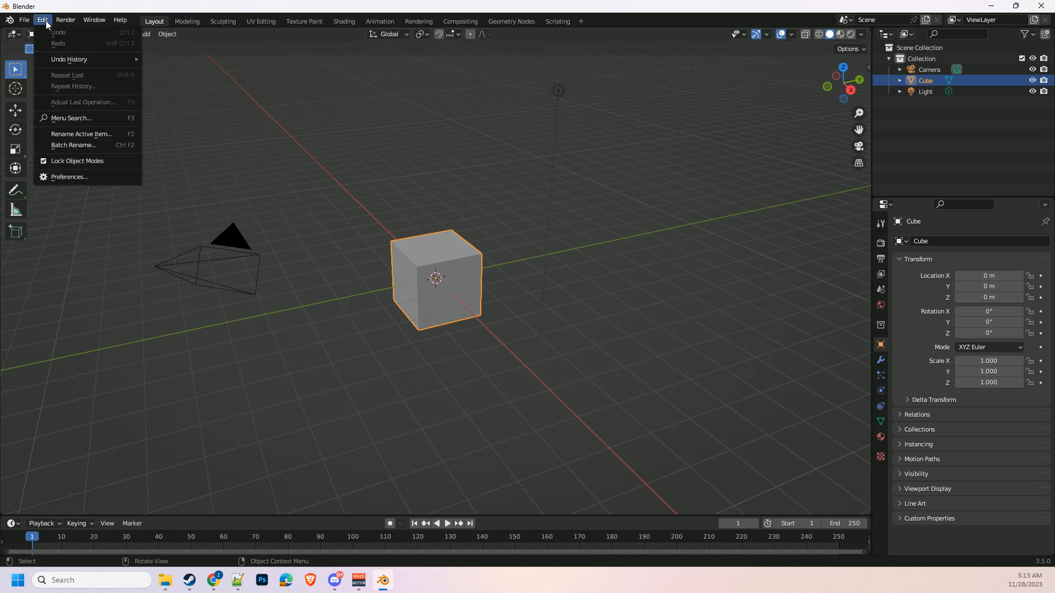
left_click(73, 176)
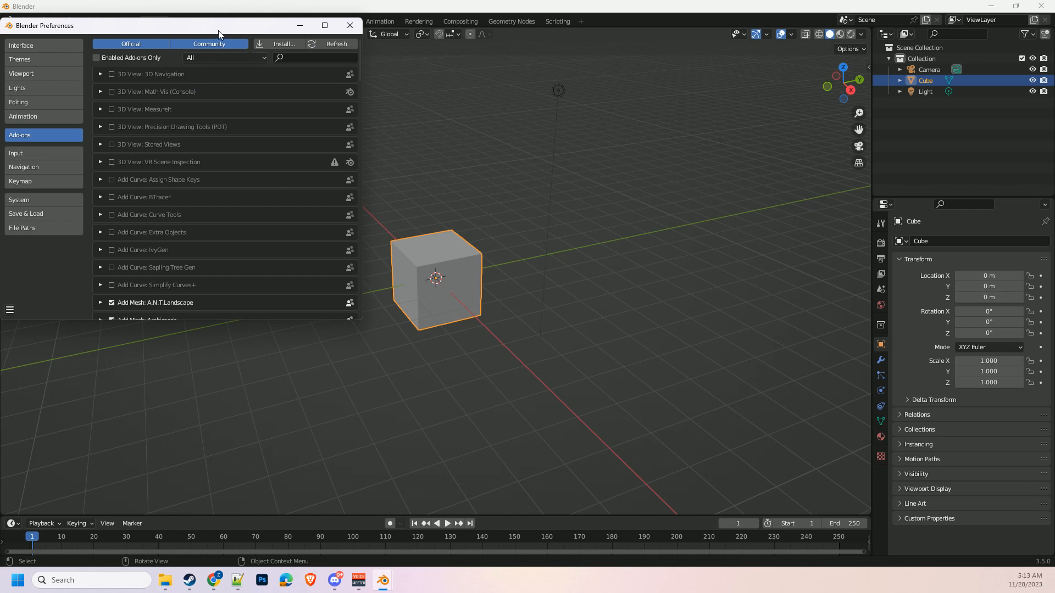
left_click_drag(219, 31, 351, 38)
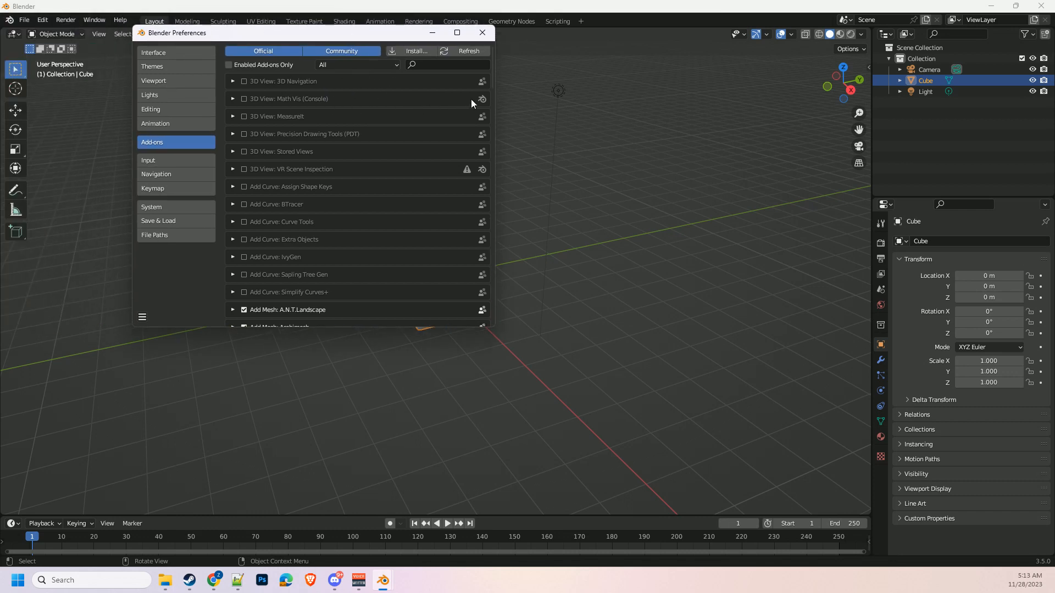
left_click(242, 64)
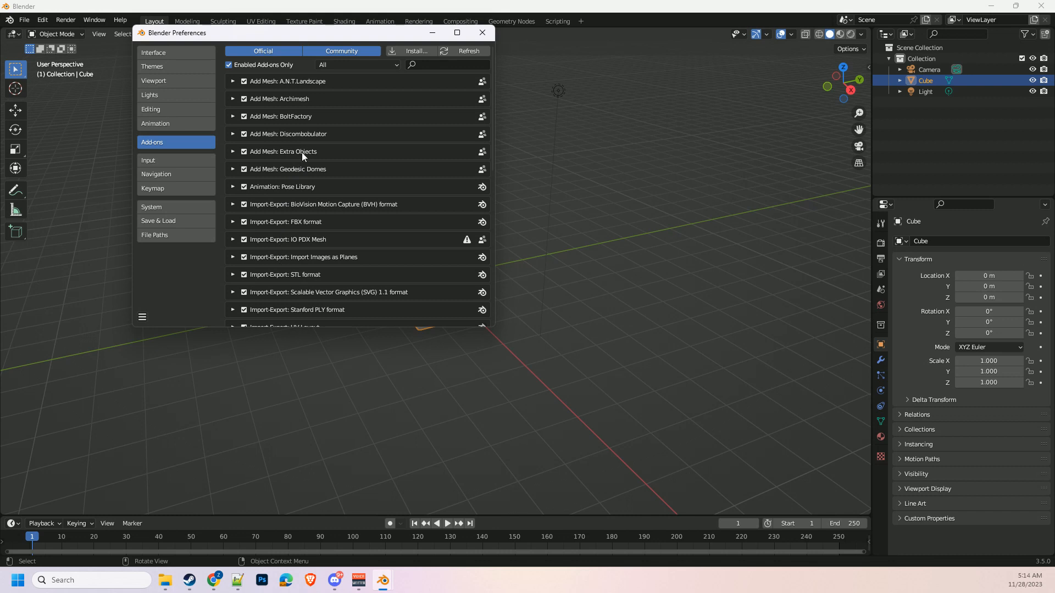
Review the list of enabled add-ons from the Add Mesh entries down to Rigging, including Import-Export: IO PDX Mesh
left_click(415, 65)
scroll(306, 268, "down", 3)
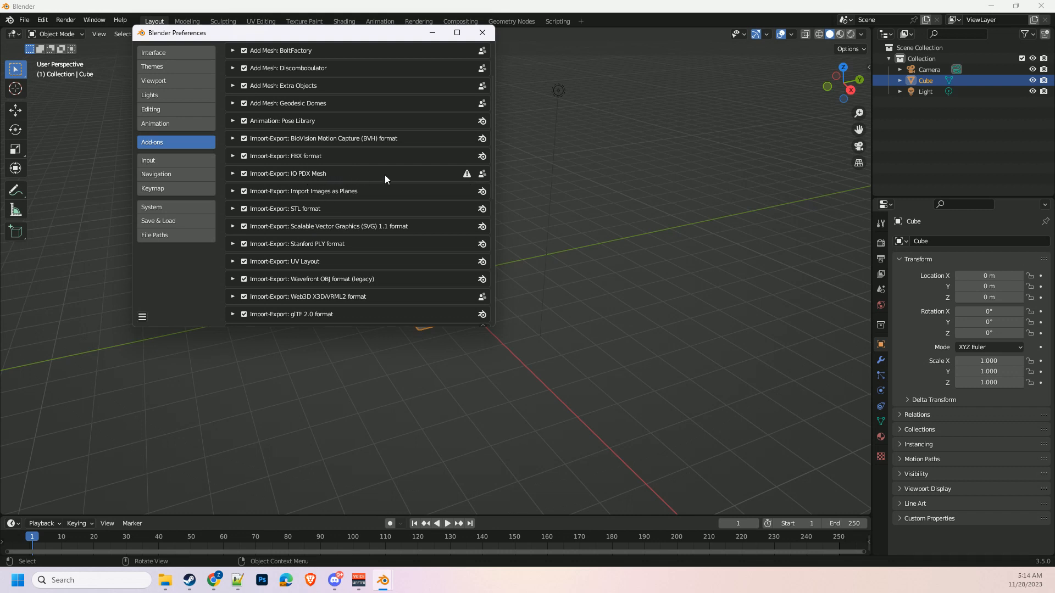
scroll(385, 161, "down", 1)
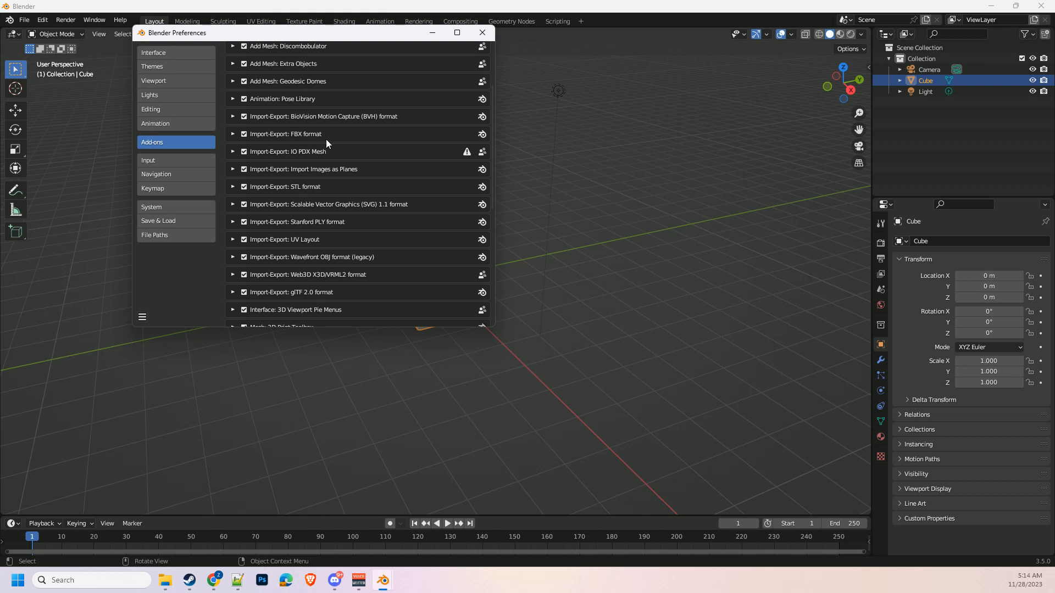
scroll(331, 151, "down", 2)
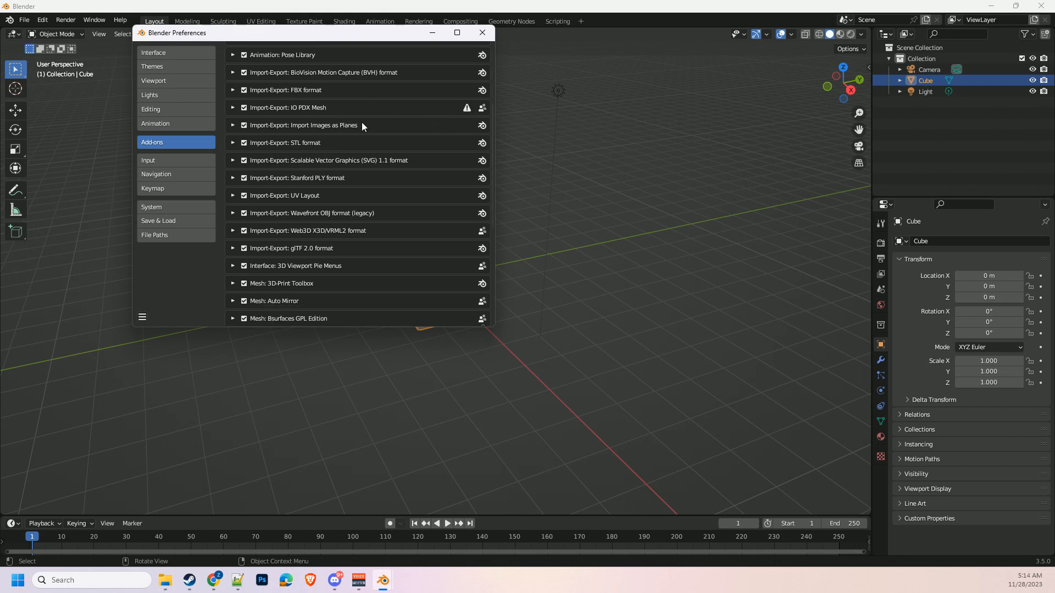
scroll(362, 143, "down", 1)
scroll(335, 173, "down", 4)
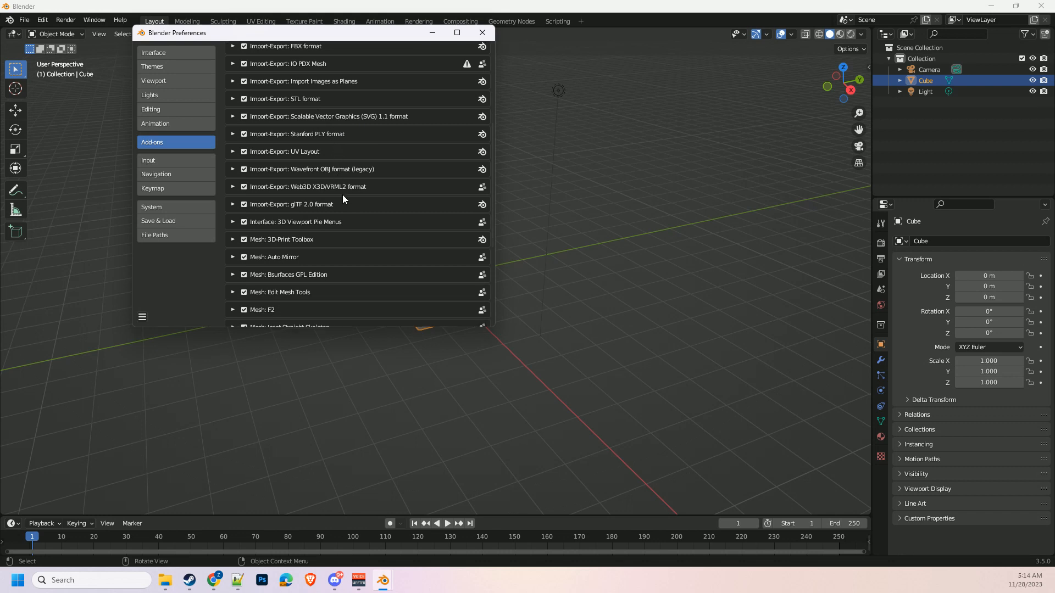
scroll(344, 203, "down", 4)
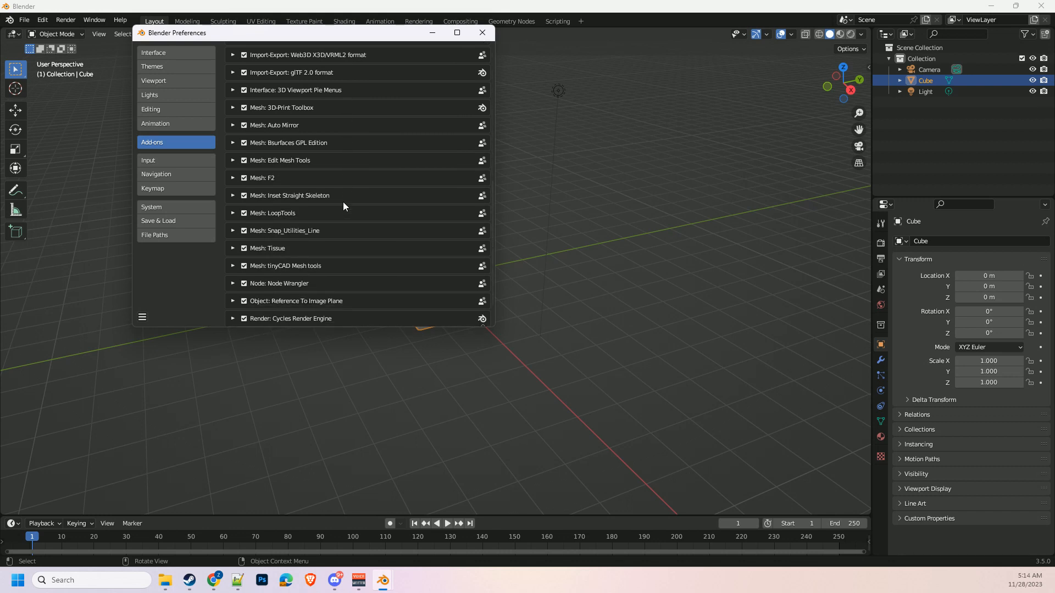
scroll(343, 206, "down", 1)
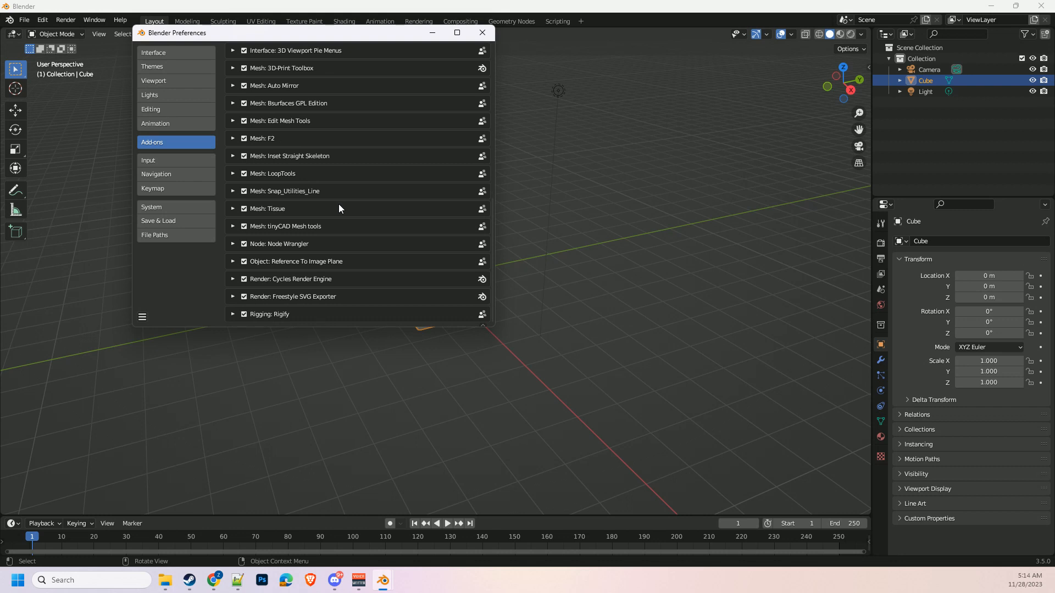
scroll(339, 206, "up", 3)
scroll(337, 203, "up", 7)
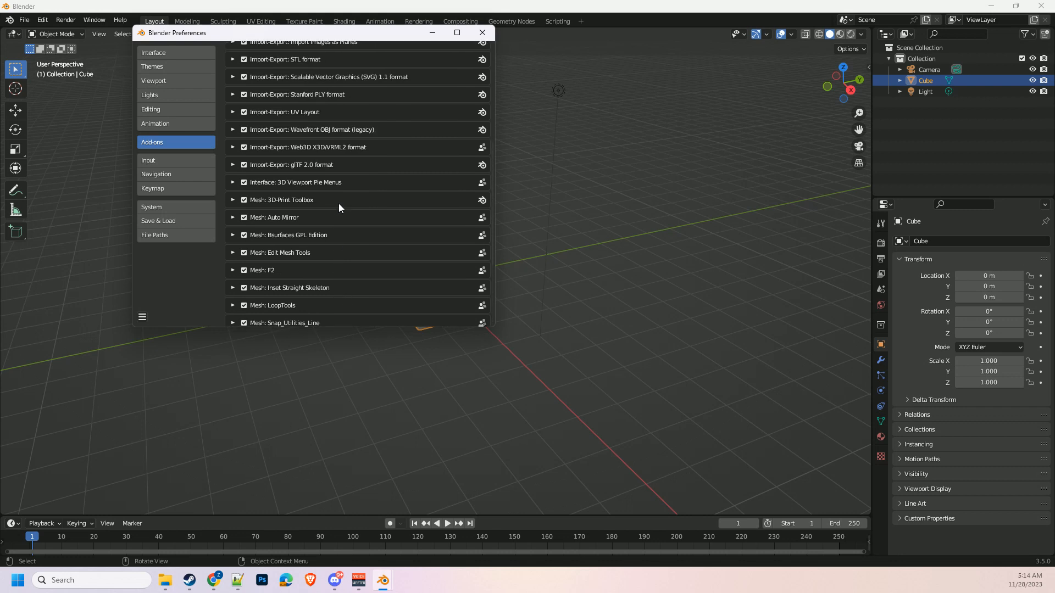
scroll(356, 128, "up", 6)
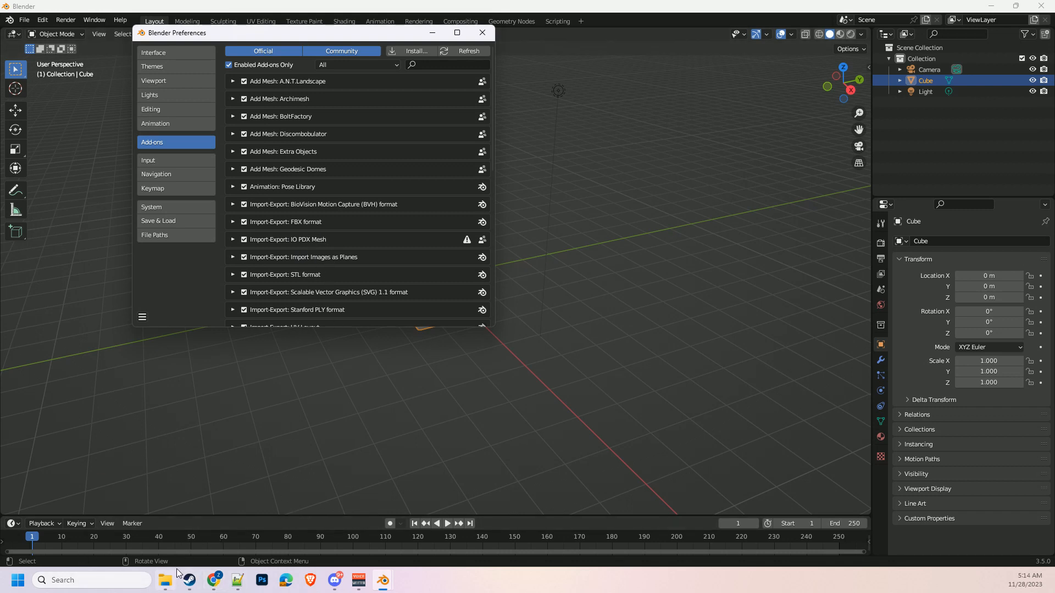
Switch to Chrome and view the plugin link in the Stellaris Guide and the download options of the io_pdx_mesh GitHub repository
left_click(214, 580)
left_click(251, 534)
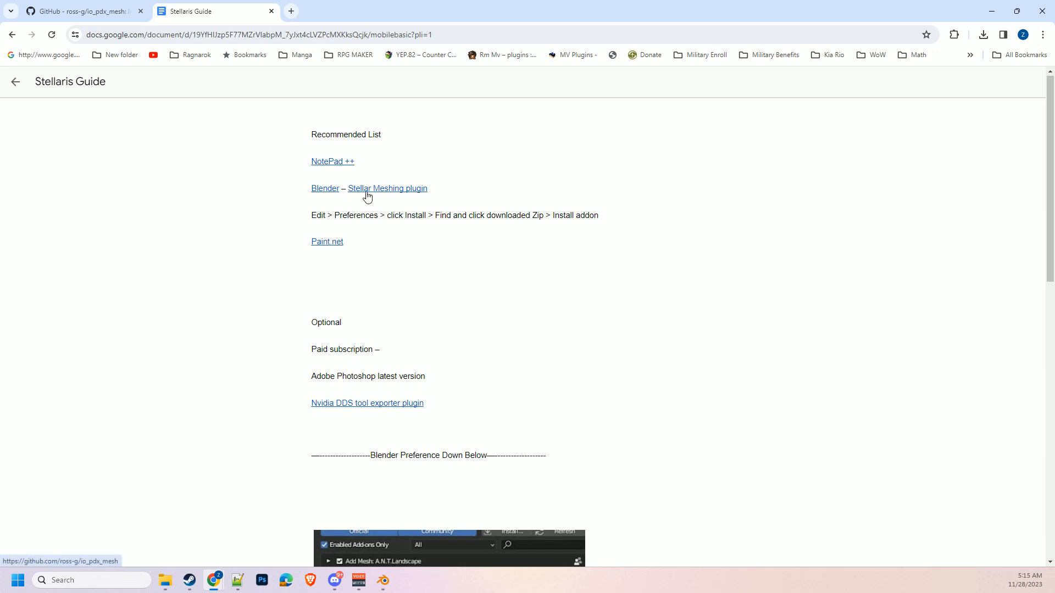
left_click(94, 17)
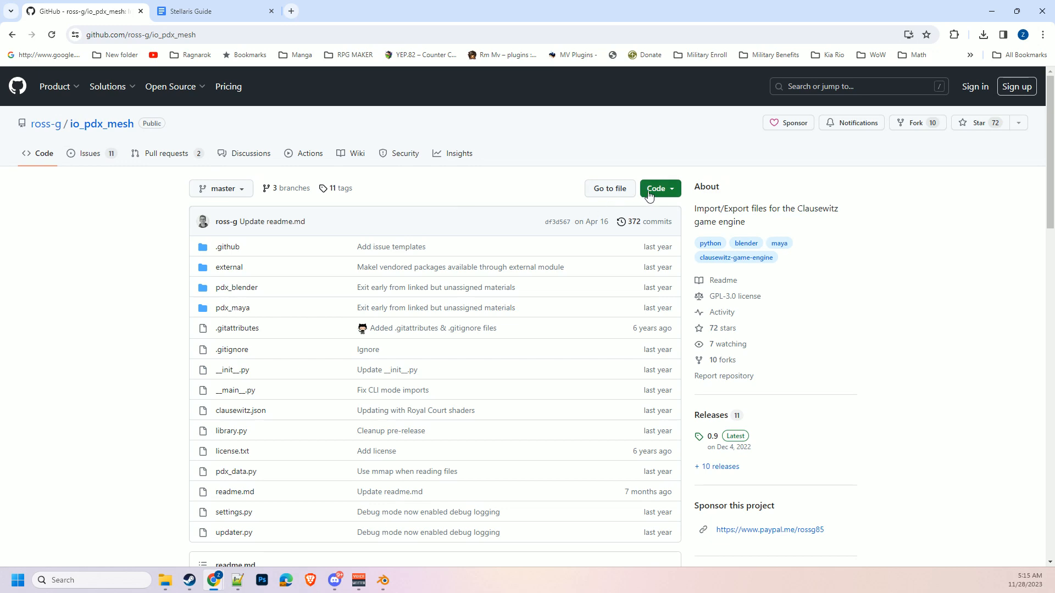
left_click(667, 190)
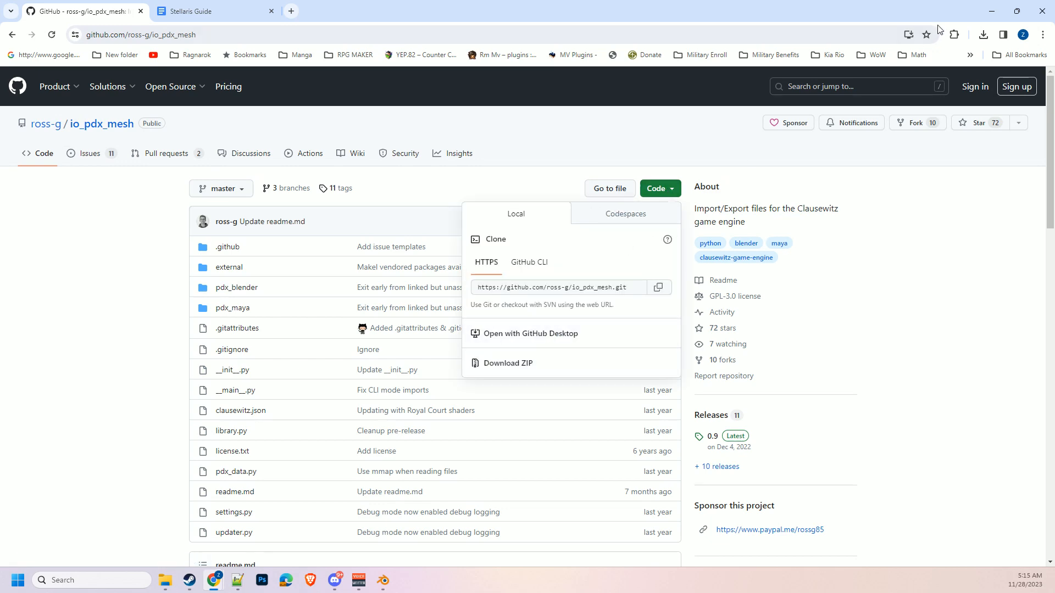
left_click(992, 11)
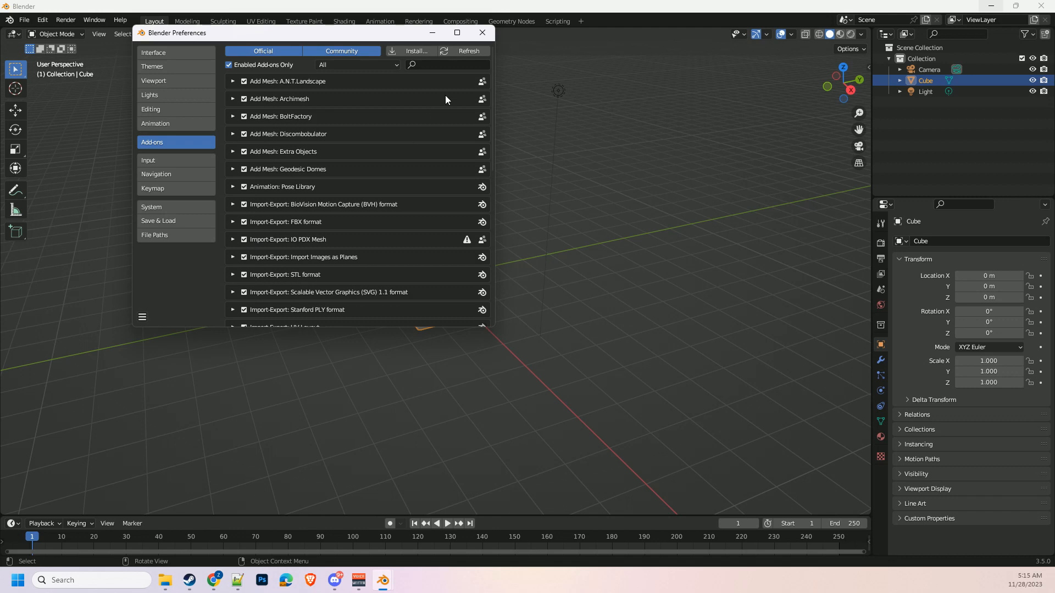
Return to Blender, close the preferences, and start a mesh import with the PDX Blender Tools
left_click(481, 37)
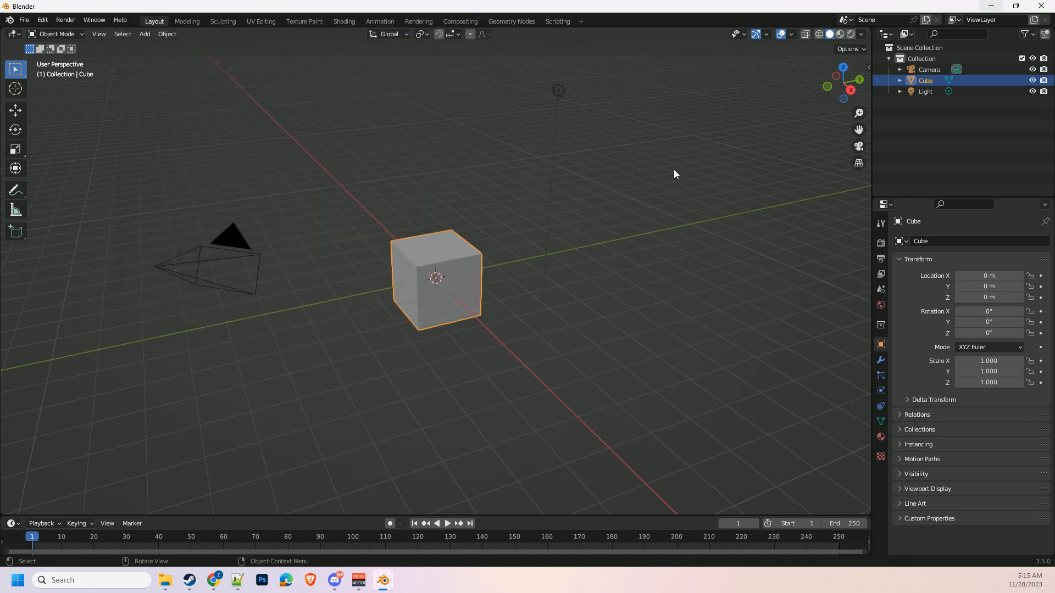
left_click(869, 66)
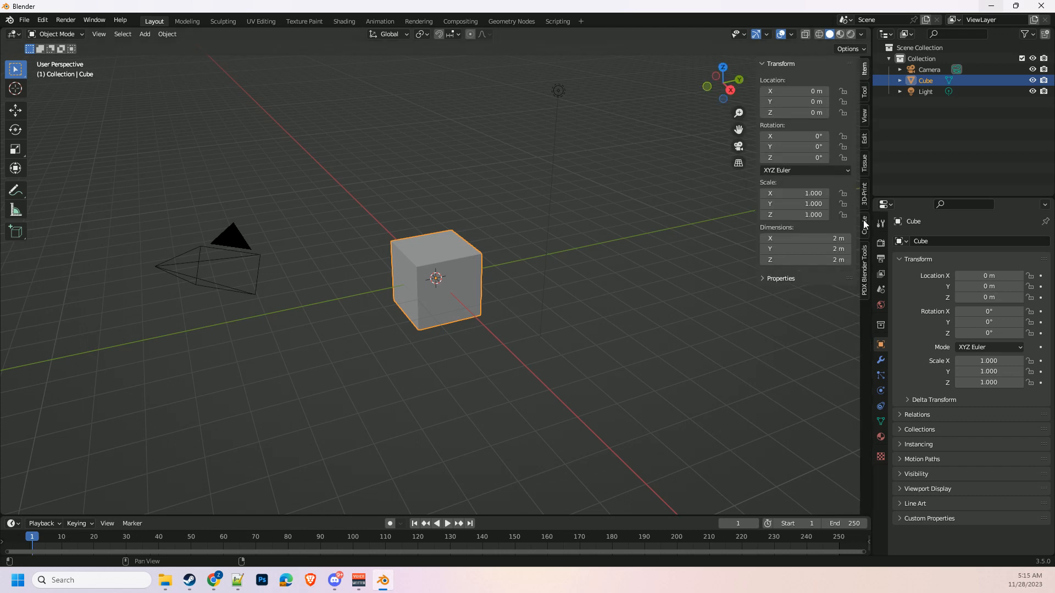
left_click(867, 269)
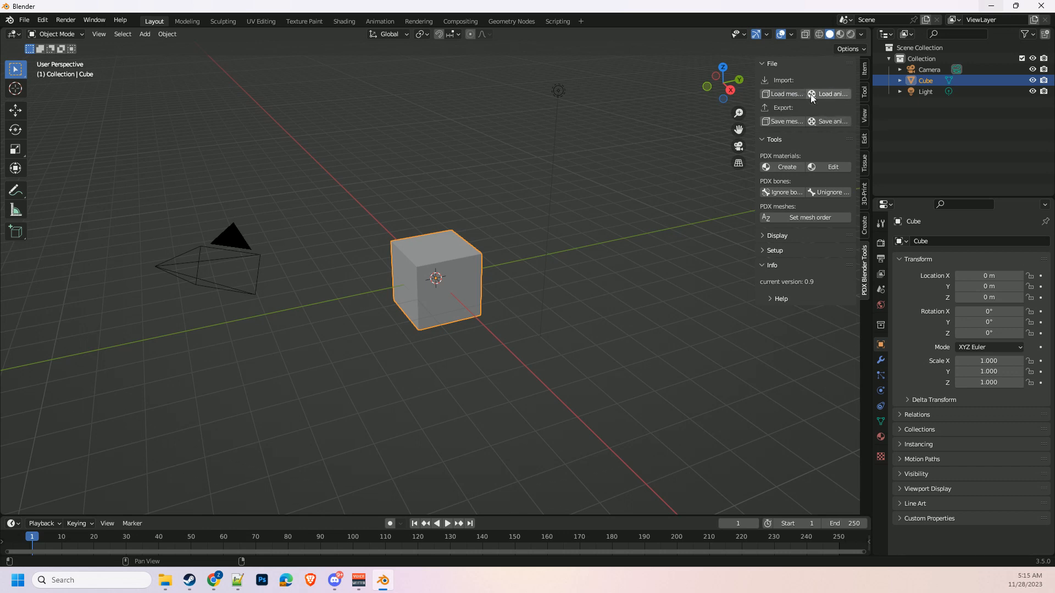
left_click(787, 97)
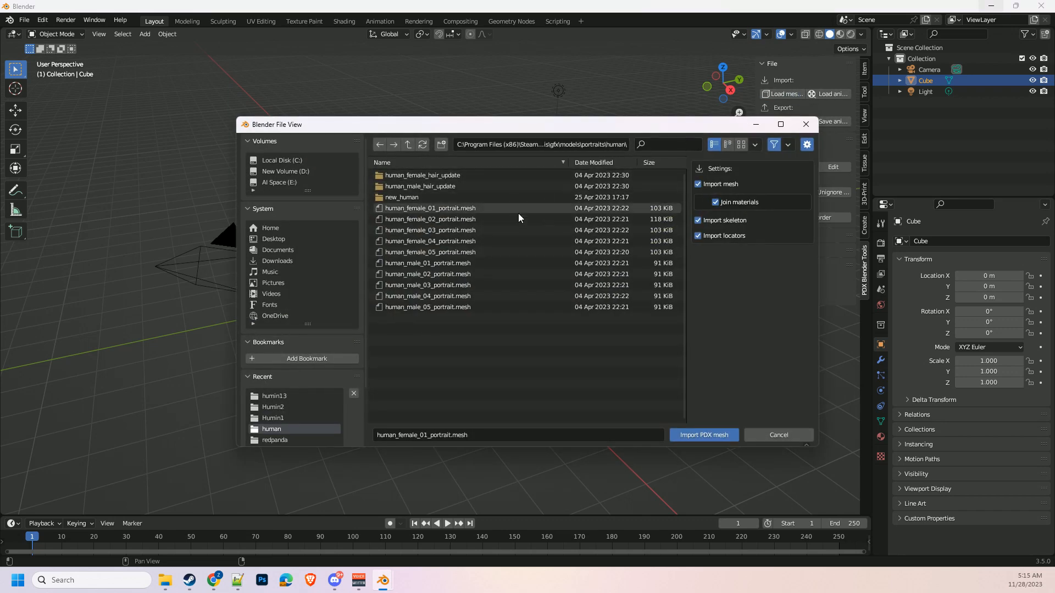
Shorten the import path to C:\Program Files (x86)\Steam\steamapps\common\Stellaris\ and open its gfx folder
left_click(579, 147)
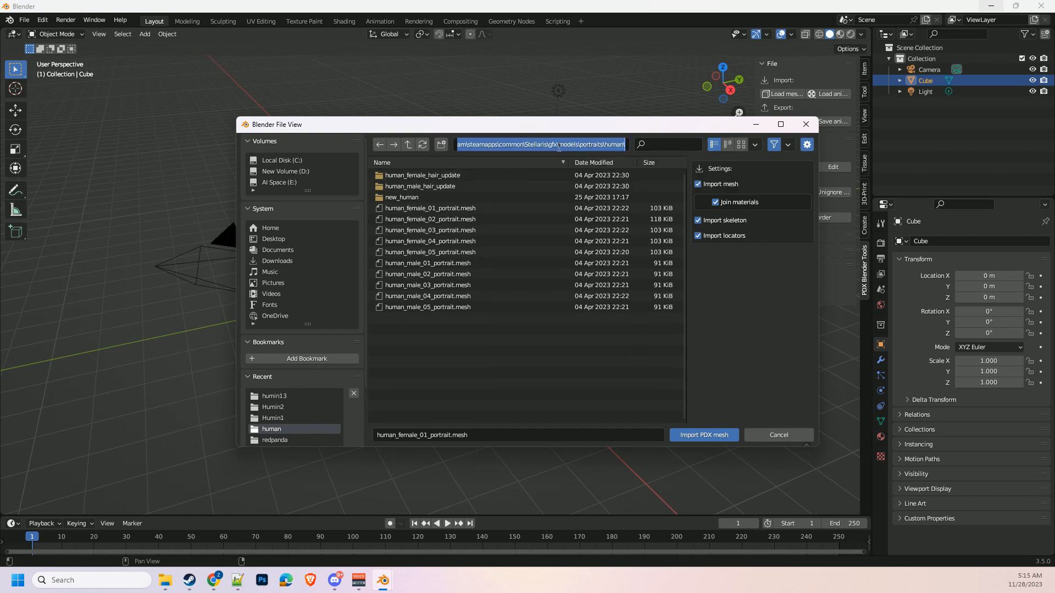
left_click_drag(525, 146, 450, 154)
left_click(624, 145)
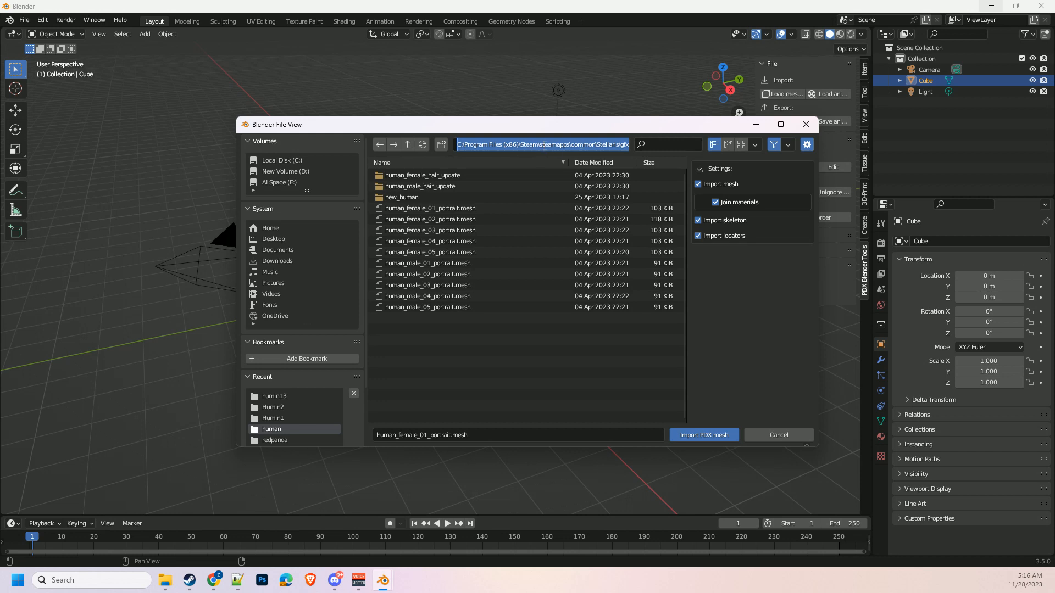
left_click_drag(573, 144, 659, 138)
left_click(530, 144)
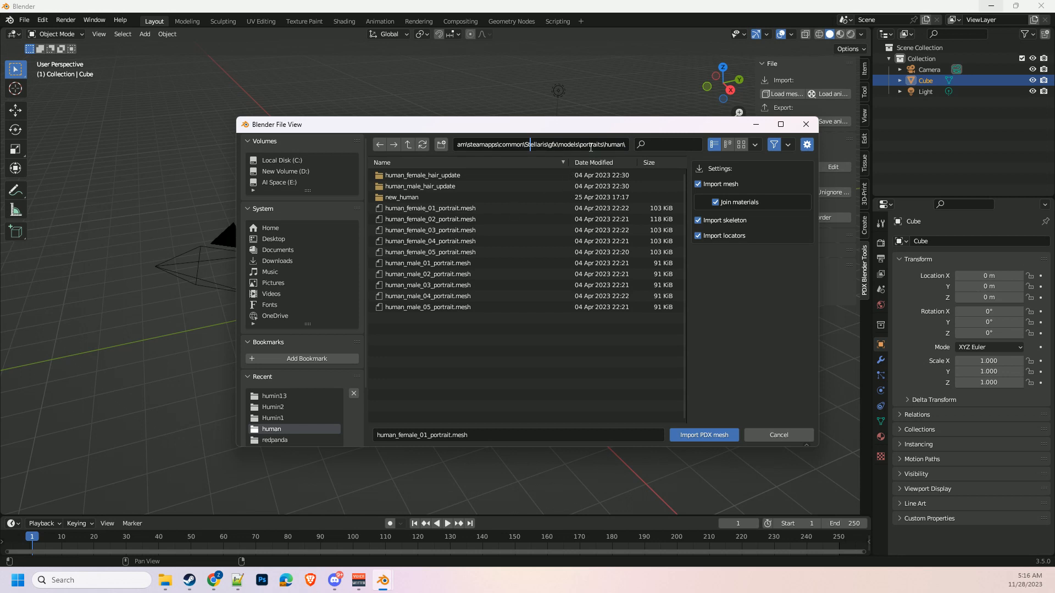
left_click_drag(552, 145, 632, 146)
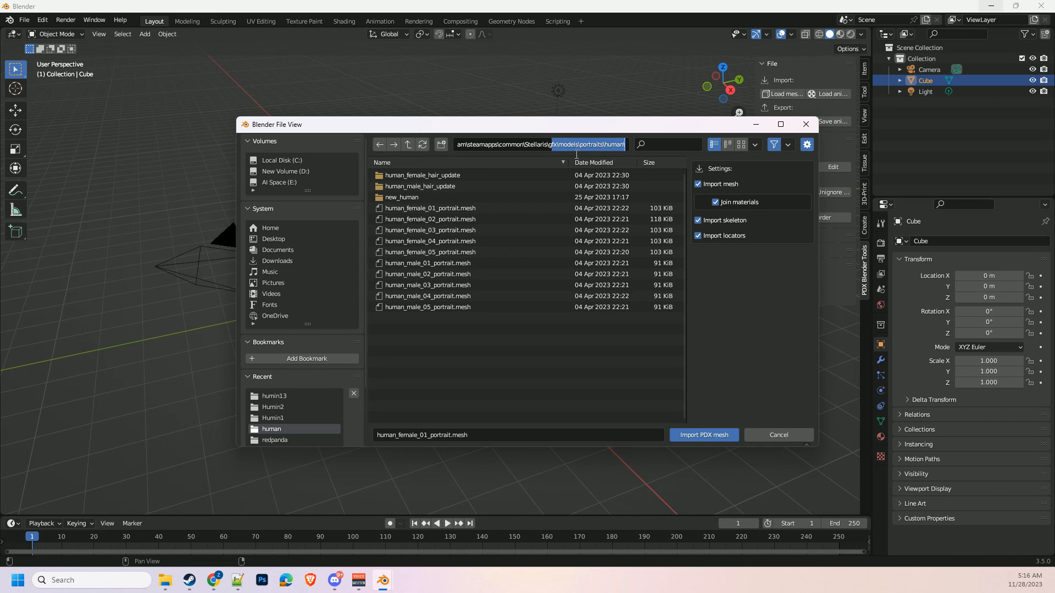
key("BackSpace")
key("Return")
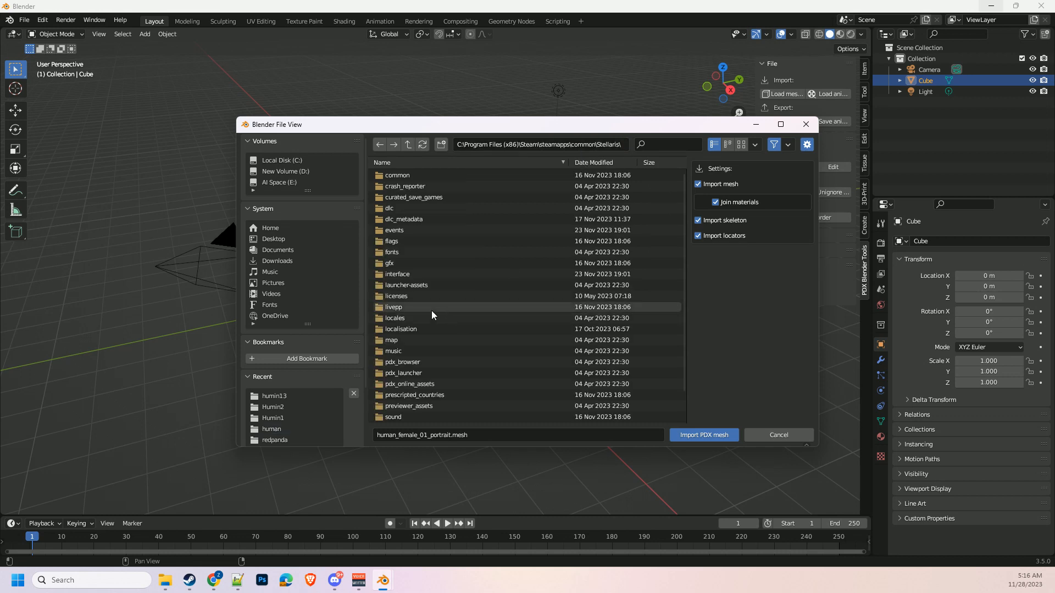
left_click(400, 265)
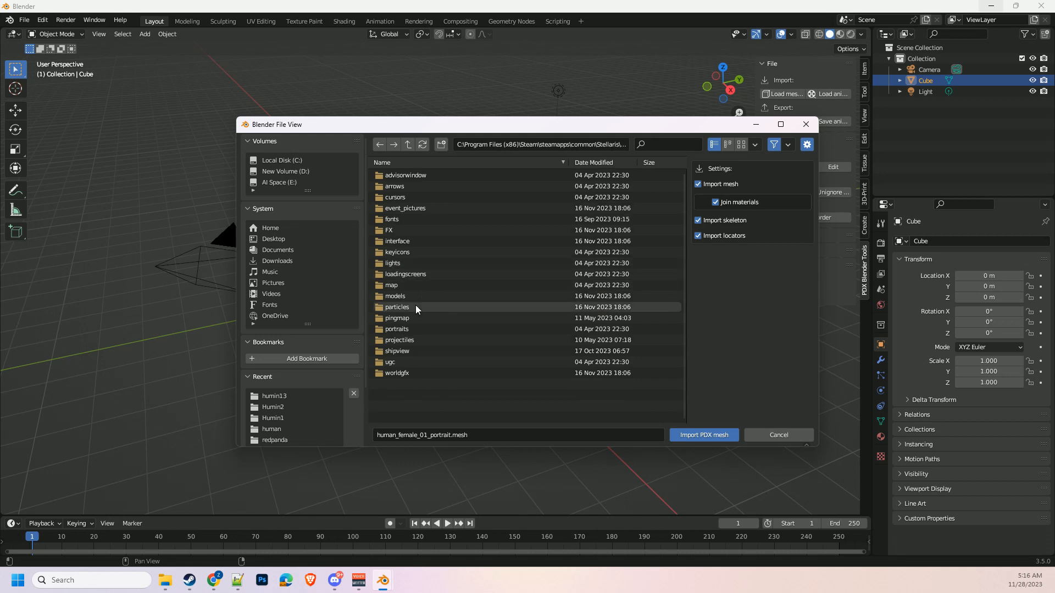
left_click(400, 328)
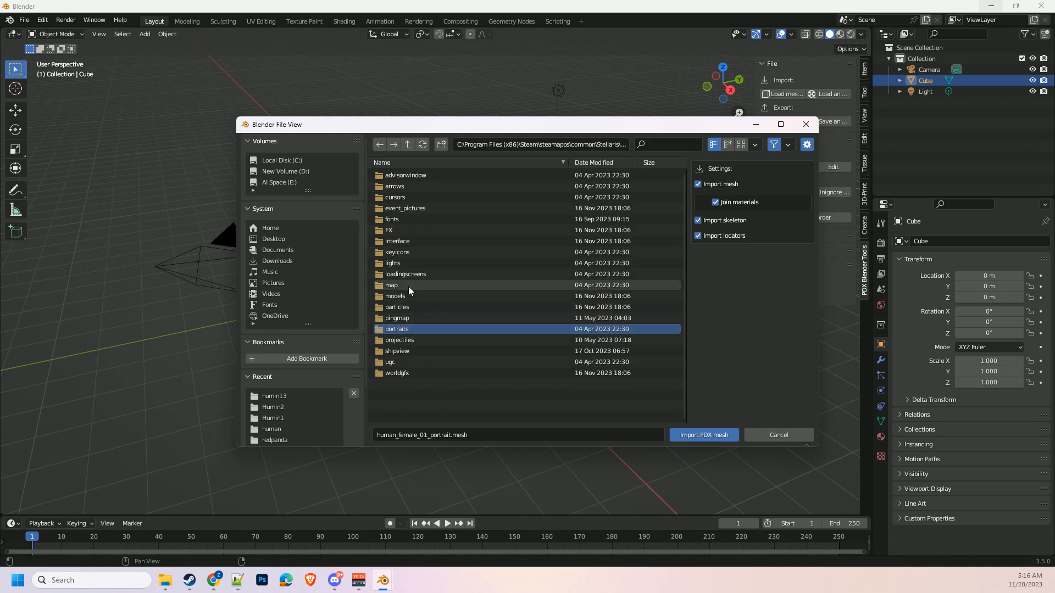
double_click(391, 328)
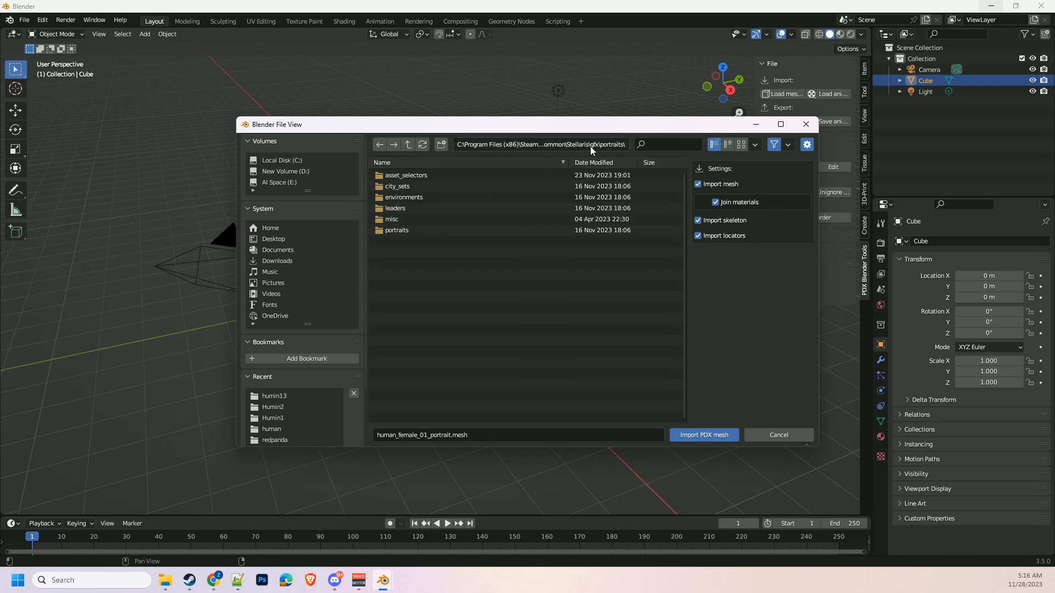
left_click(605, 145)
left_click_drag(602, 145, 653, 172)
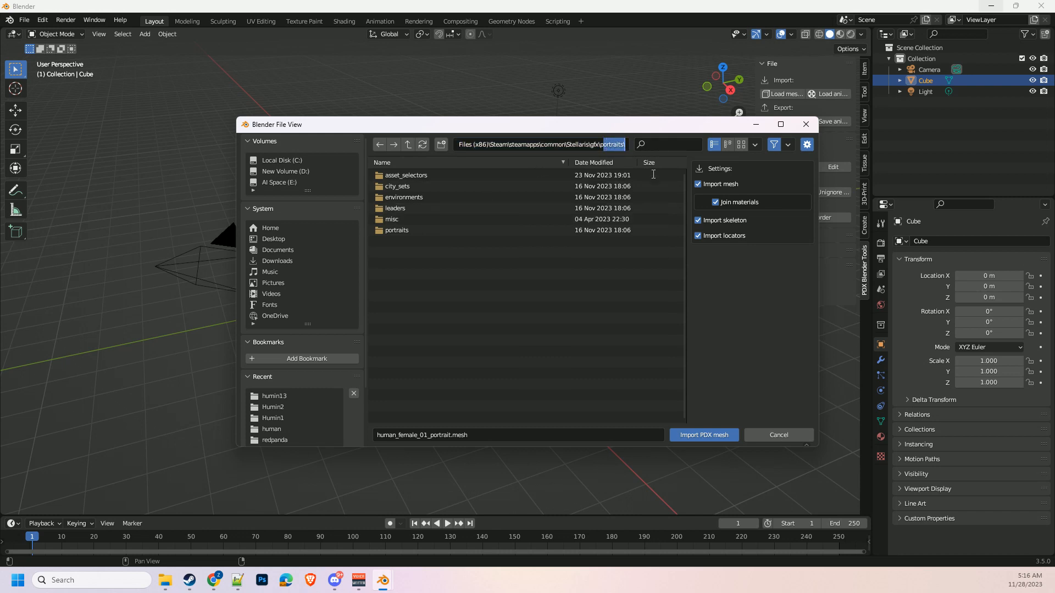
key("BackSpace")
key("Return")
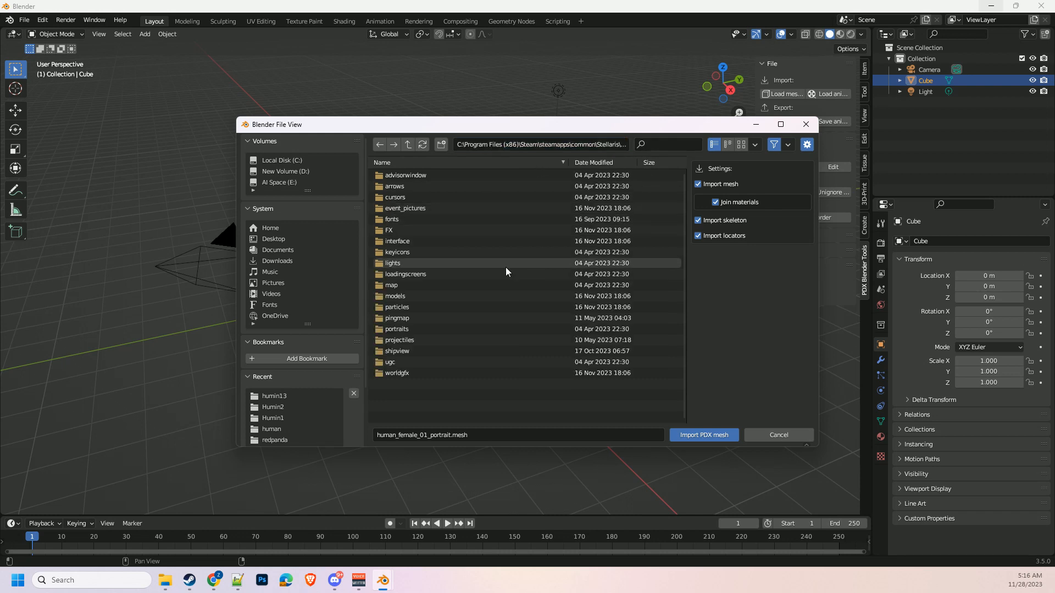
Browse from the gfx folder through models and portraits into the human folder
left_click(407, 295)
double_click(397, 294)
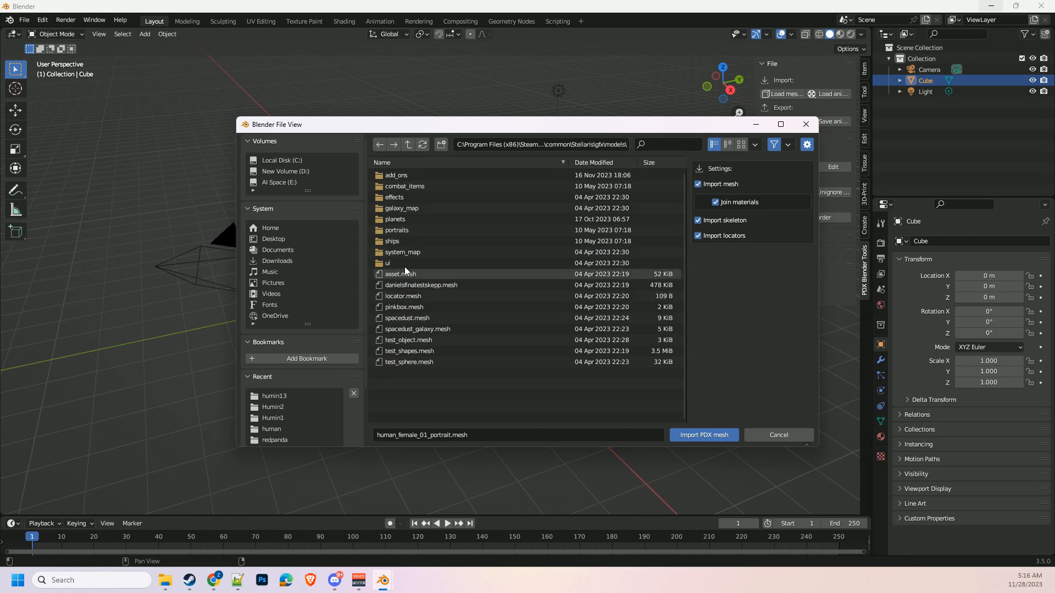
left_click(412, 231)
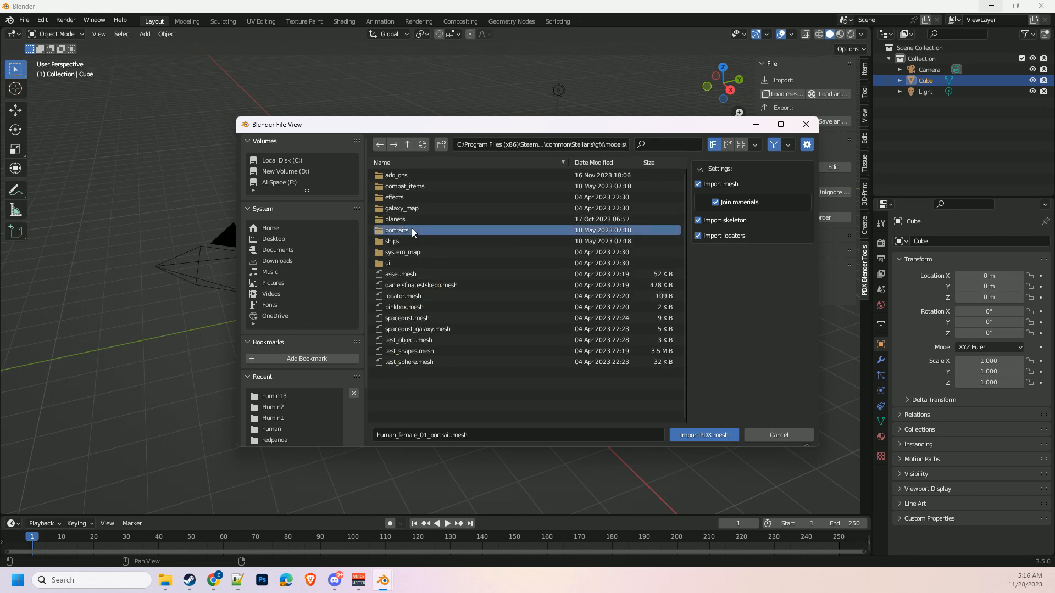
double_click(411, 229)
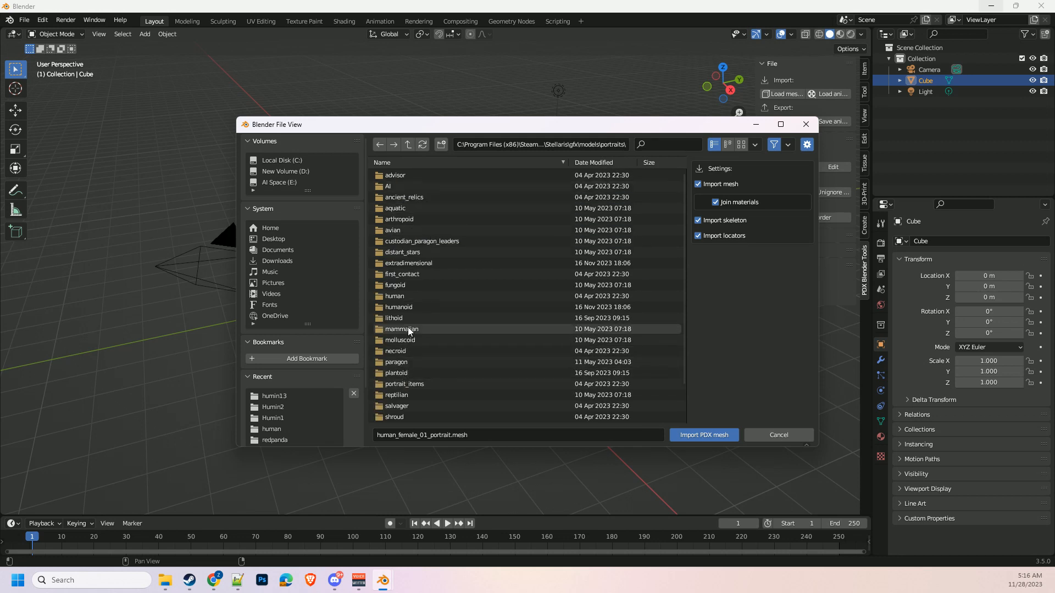
left_click(400, 298)
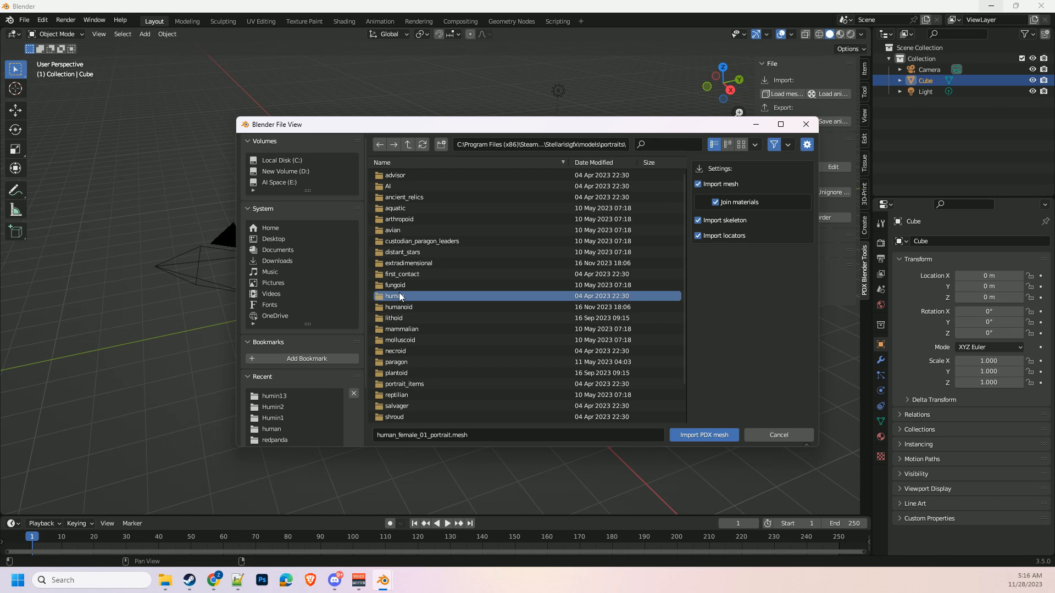
double_click(399, 292)
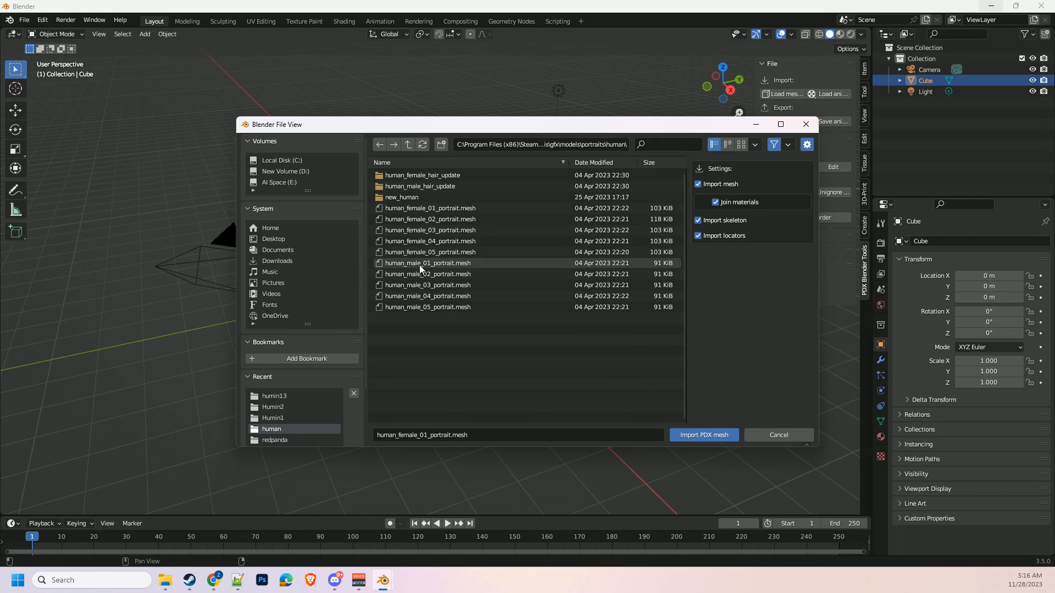
Import human_01_female_portrait.mesh from the new_human folder with its mesh, skeleton and locators
left_click(410, 198)
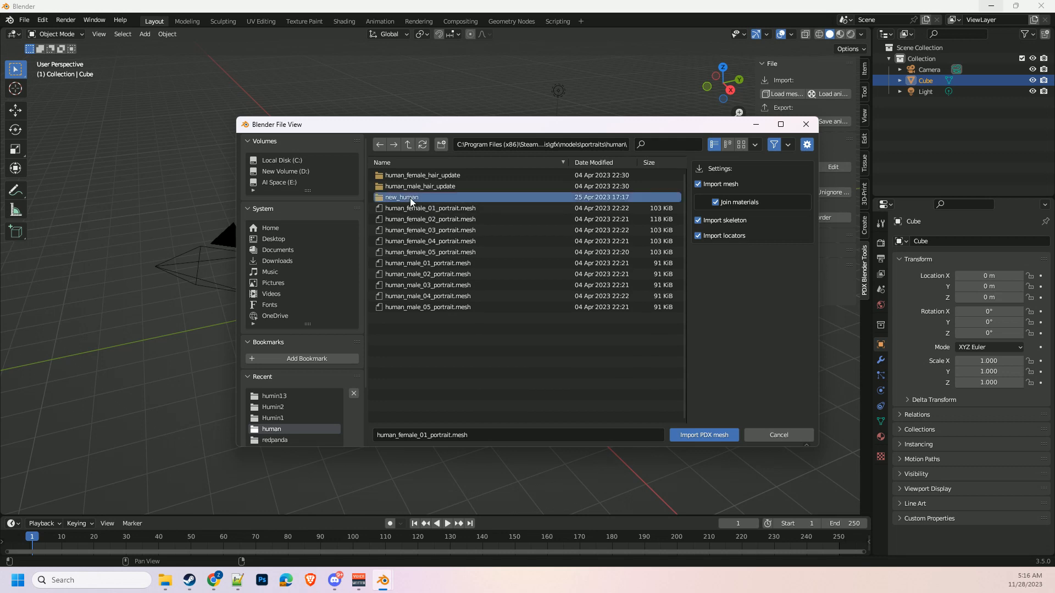
left_click(410, 197)
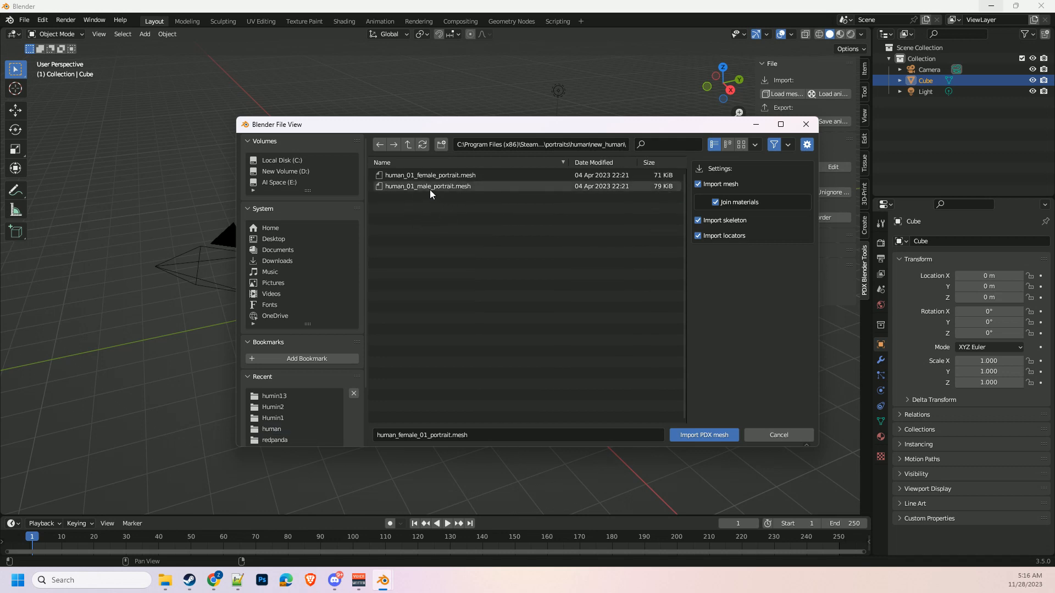
double_click(423, 175)
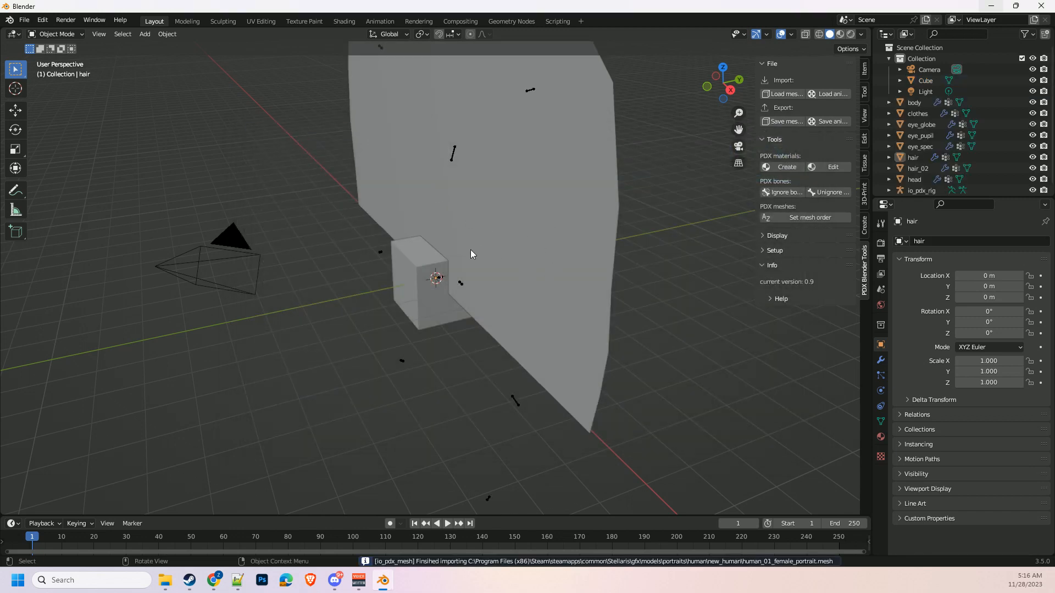
Delete the default light, cube and camera from the scene, working in the front view
key("KP_1")
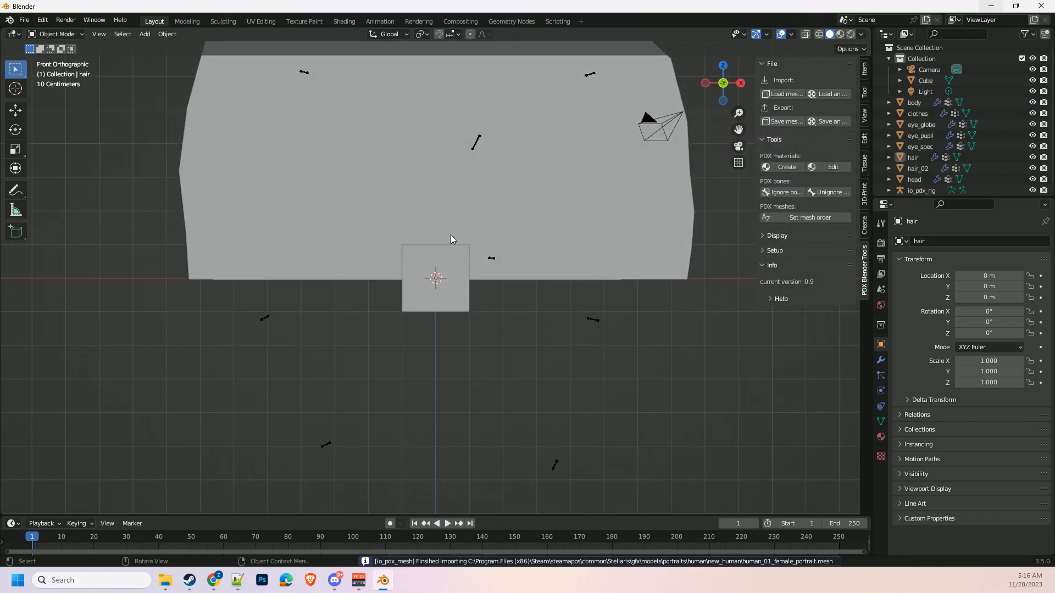
middle_click_drag(466, 212, 488, 323, "shift")
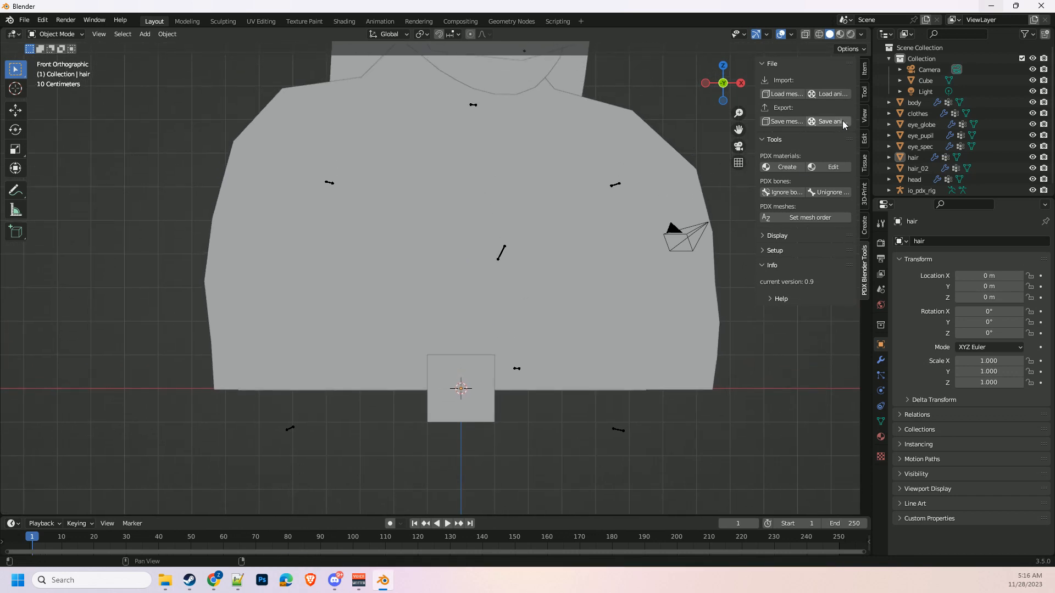
left_click(926, 91)
left_click(927, 79, "shift")
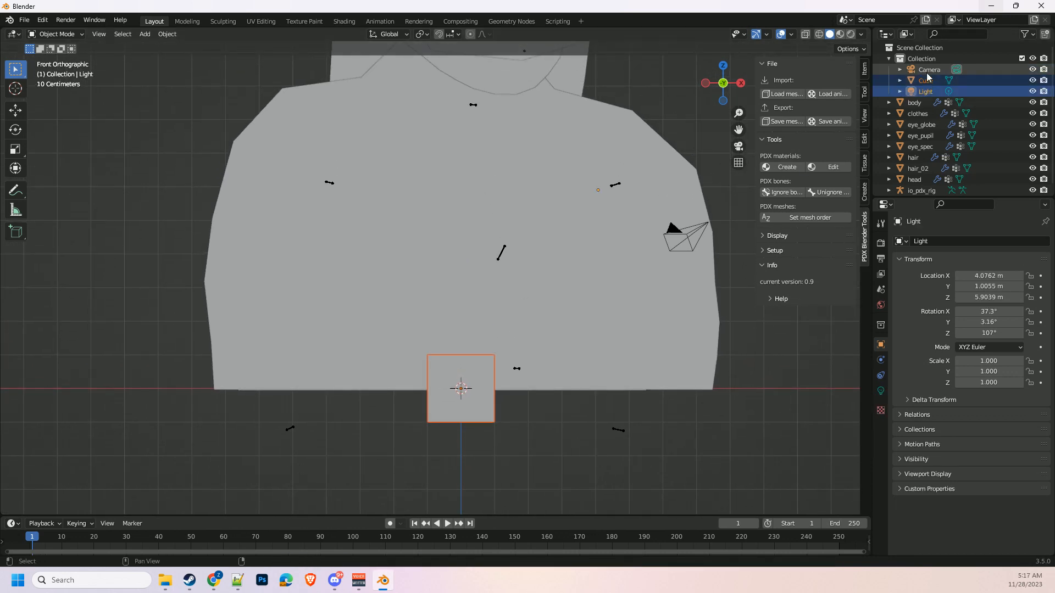
key("Delete")
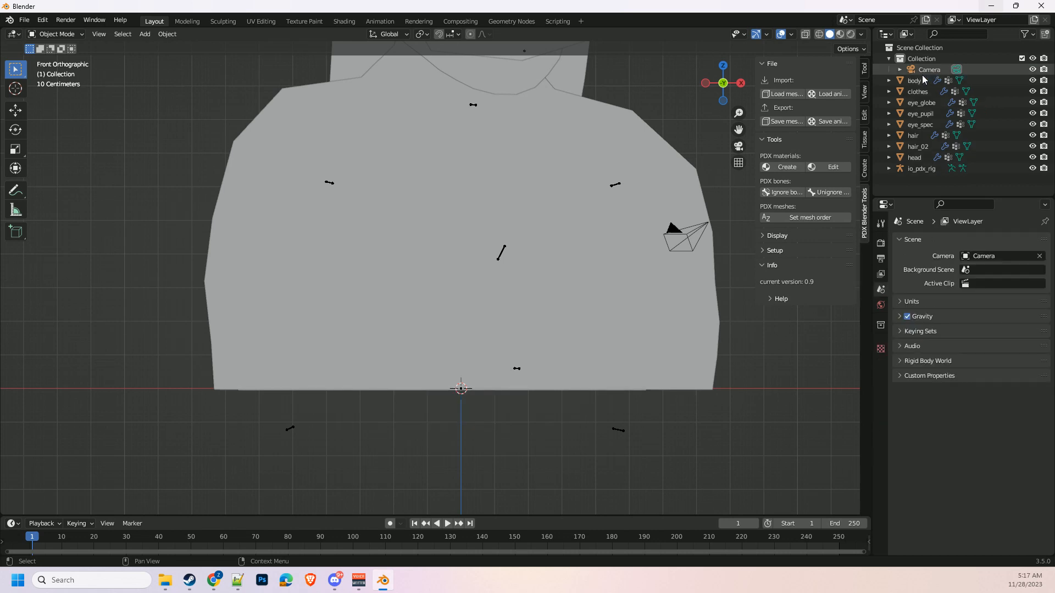
left_click(923, 69)
key("Delete")
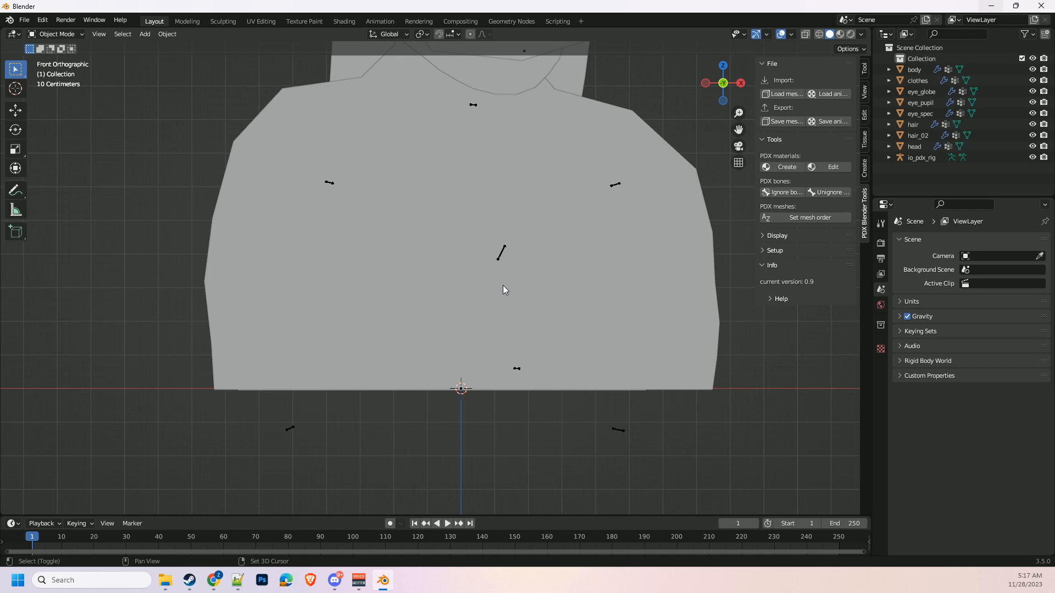
Examine the imported portrait mesh and its bones from the side, top and front views
middle_click_drag(505, 291, 496, 413, "shift")
middle_click_drag(552, 328, 466, 347, "shift")
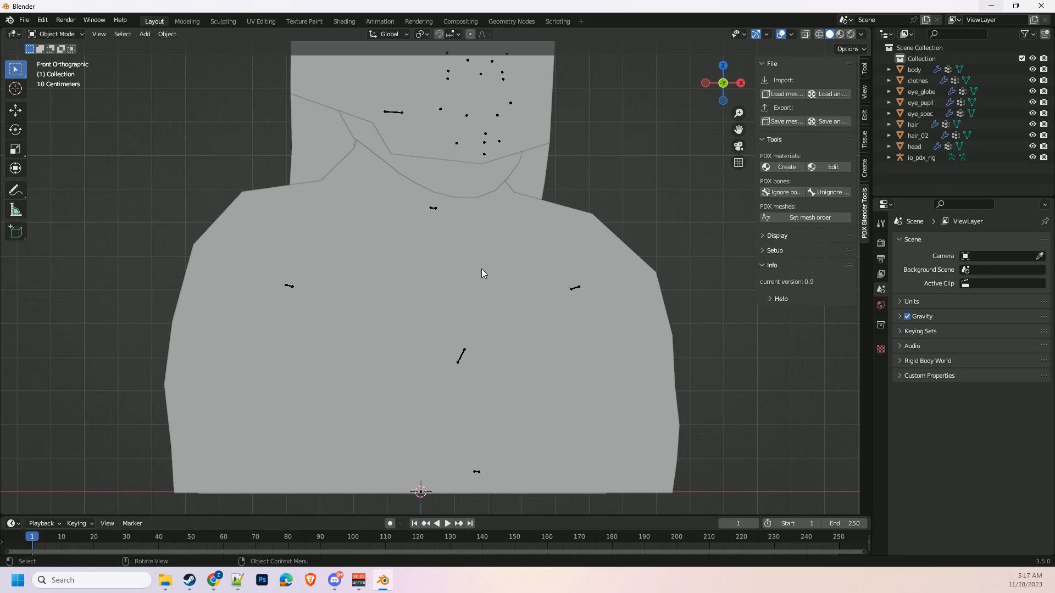
middle_click_drag(476, 272, 476, 278)
key("KP_3")
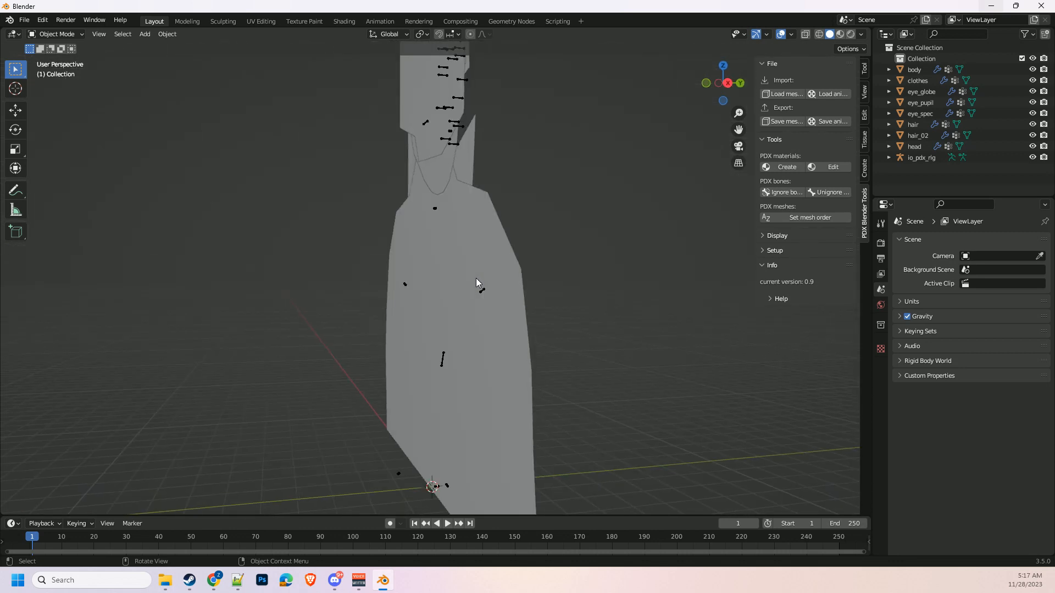
key("KP_5")
key("KP_3")
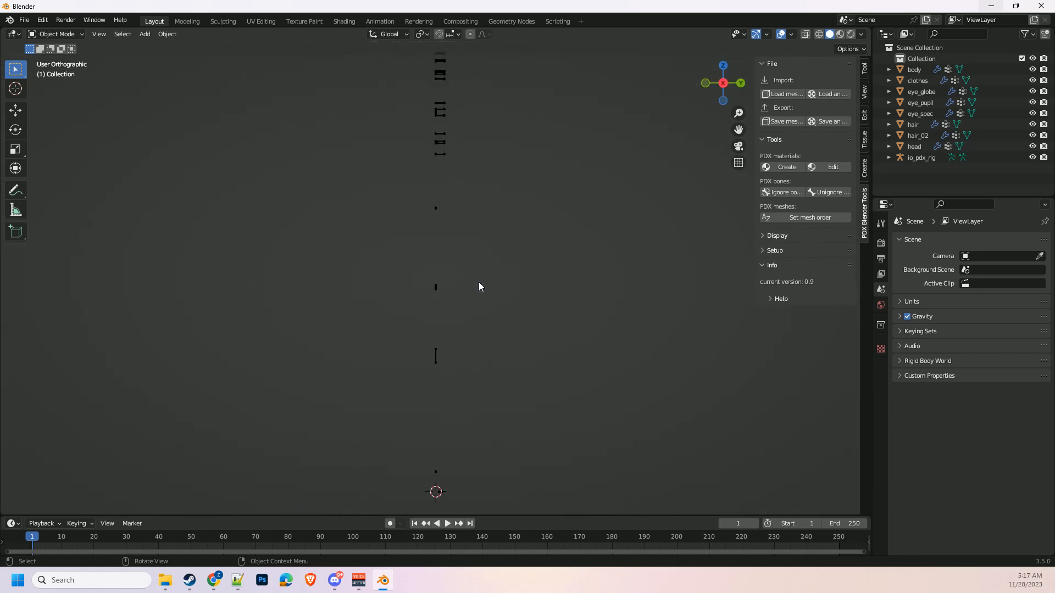
key("KP_7")
key("KP_8")
key("KP_9")
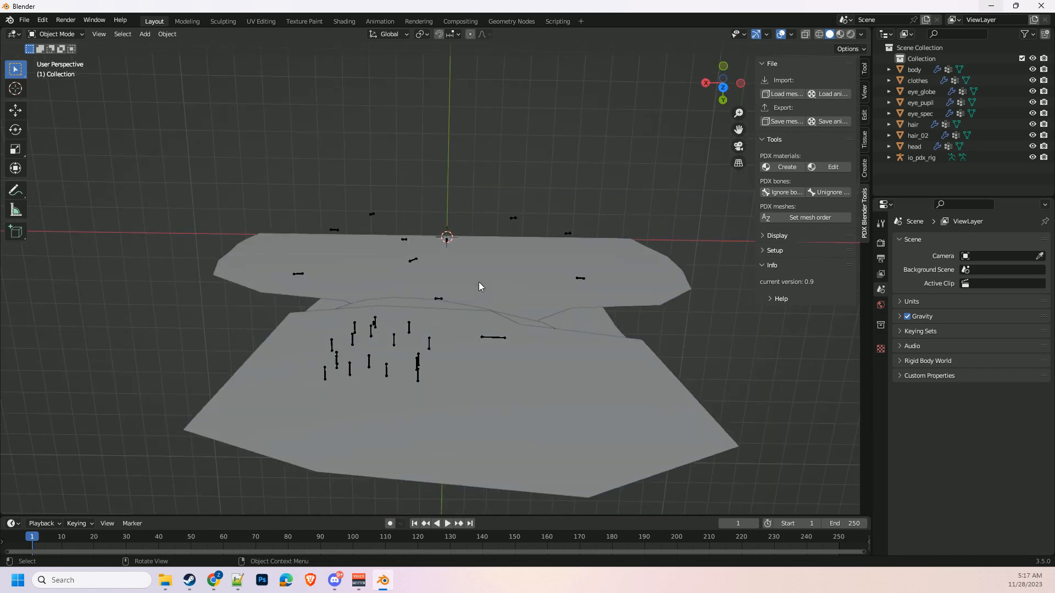
key("KP_1")
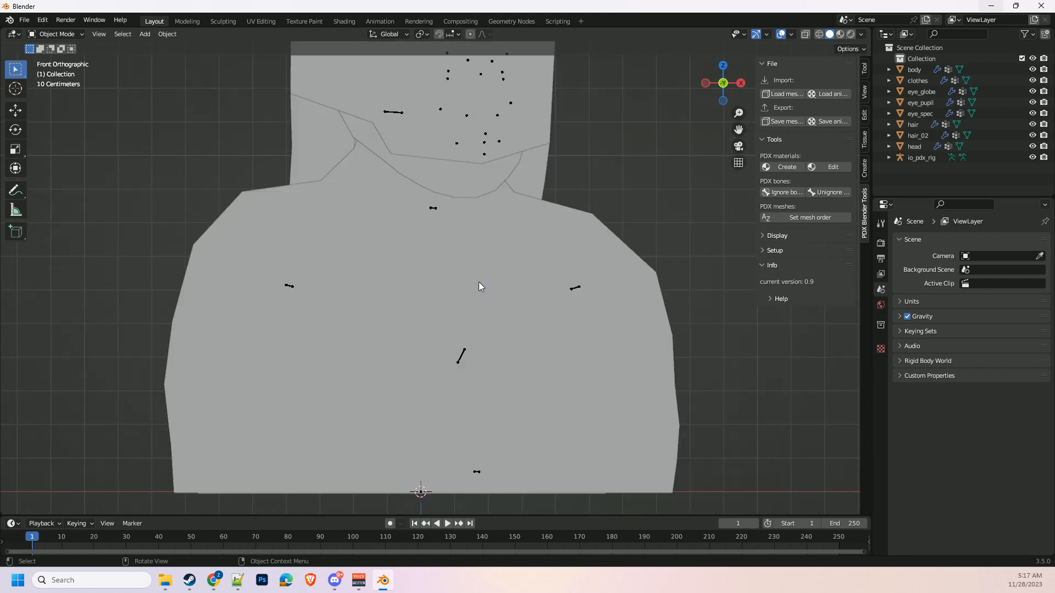
scroll(481, 285, "down", 4)
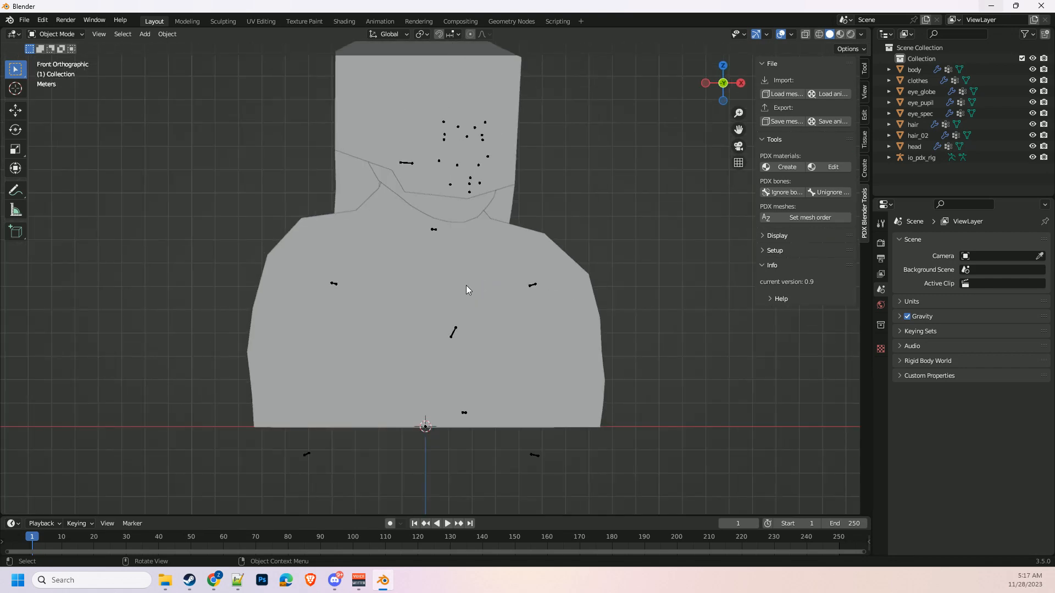
middle_click_drag(464, 274, 473, 354, "shift")
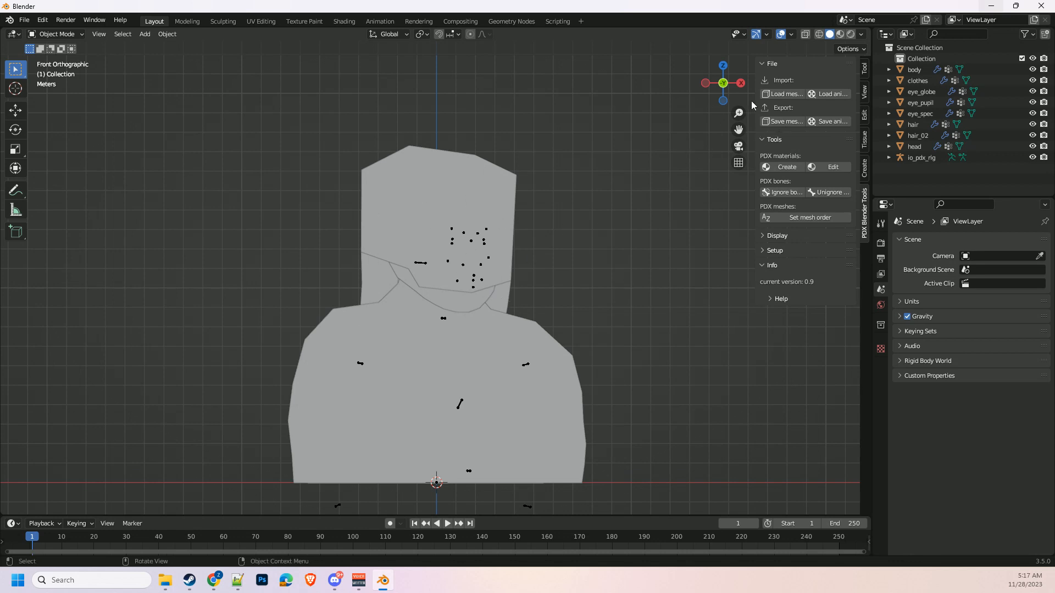
Import the PDX animation human_01_female_portrait_idle1.anim from the new_human folder with start frame 1
left_click(831, 96)
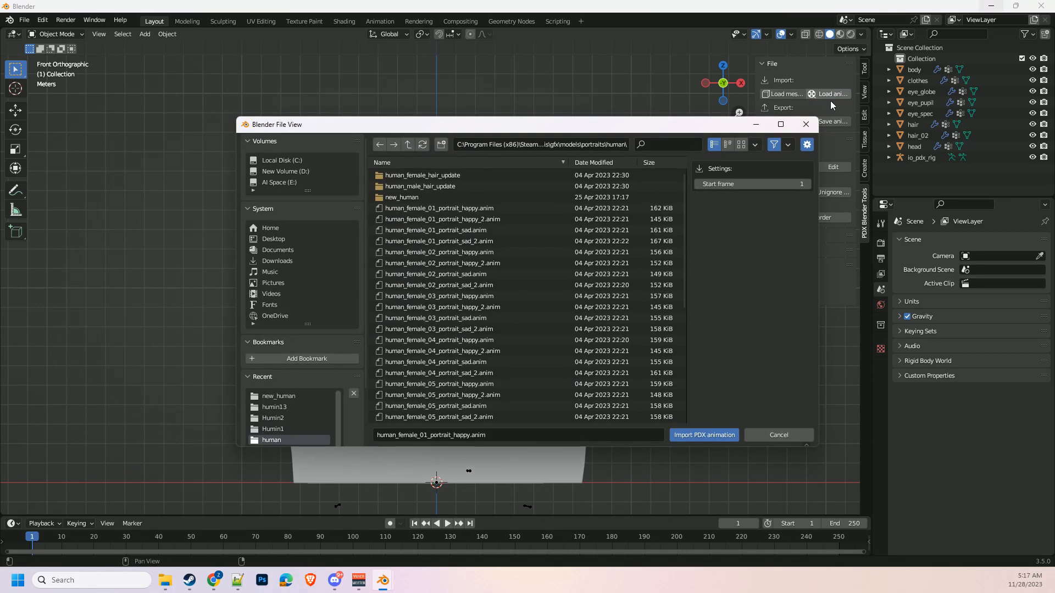
left_click(408, 199)
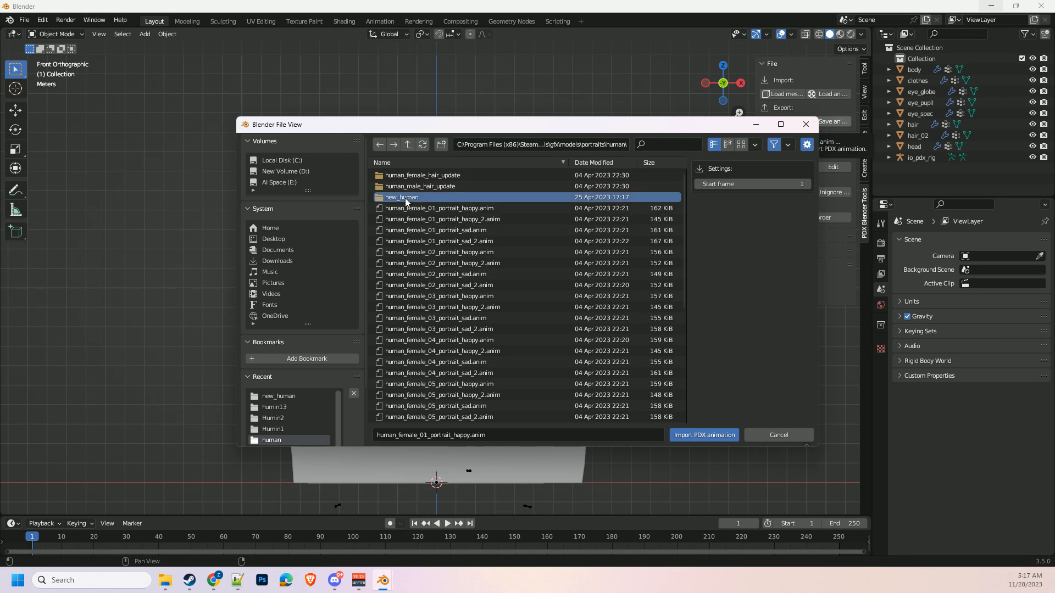
double_click(405, 198)
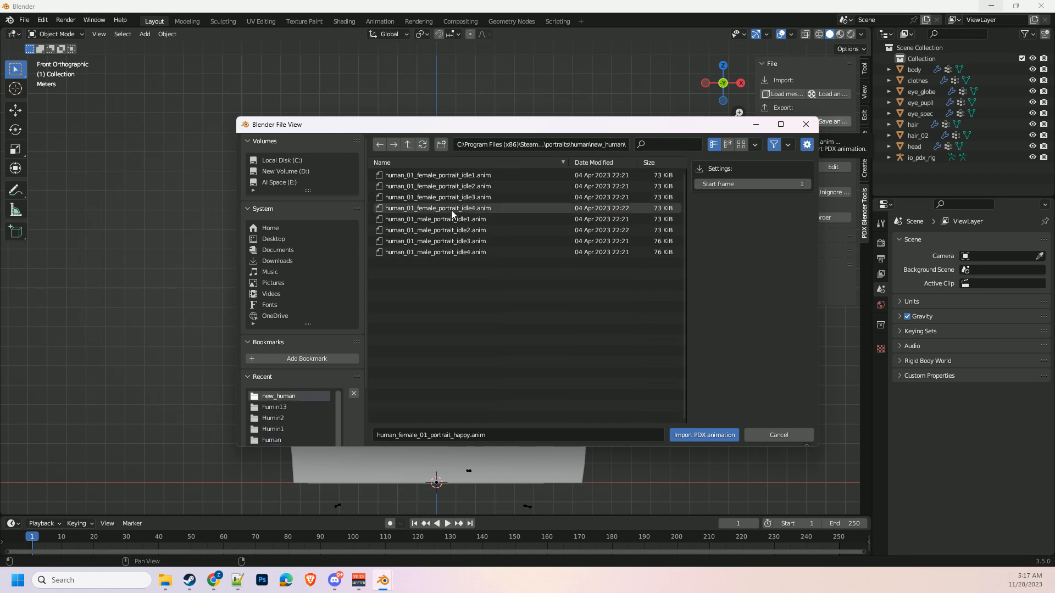
left_click(452, 174)
left_click(704, 435)
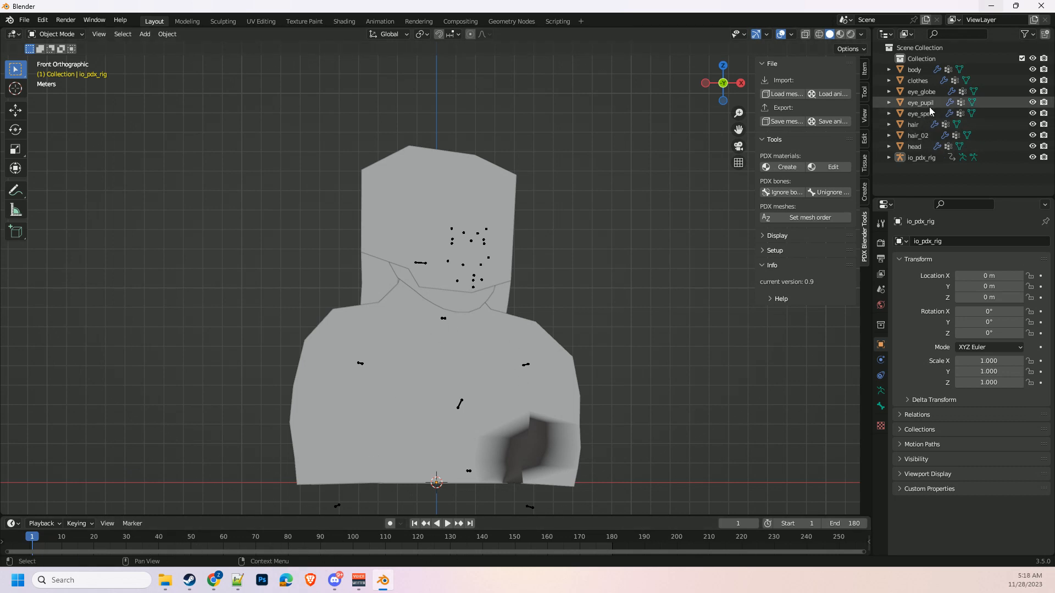
Select io_pdx_rig, preview its idle animation and scrub the timeline to frame 109
left_click(924, 157)
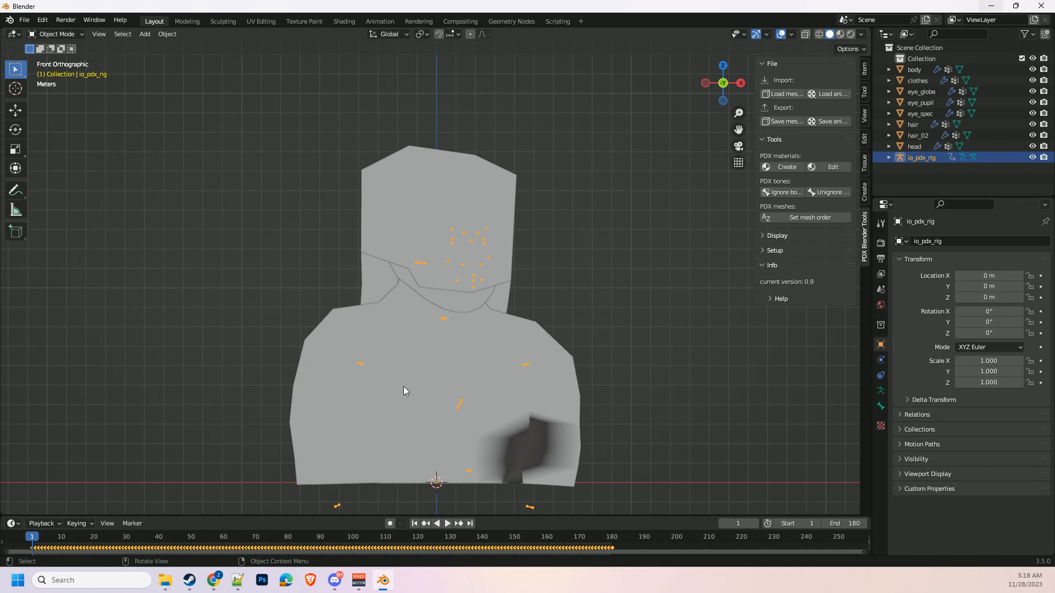
left_click(446, 525)
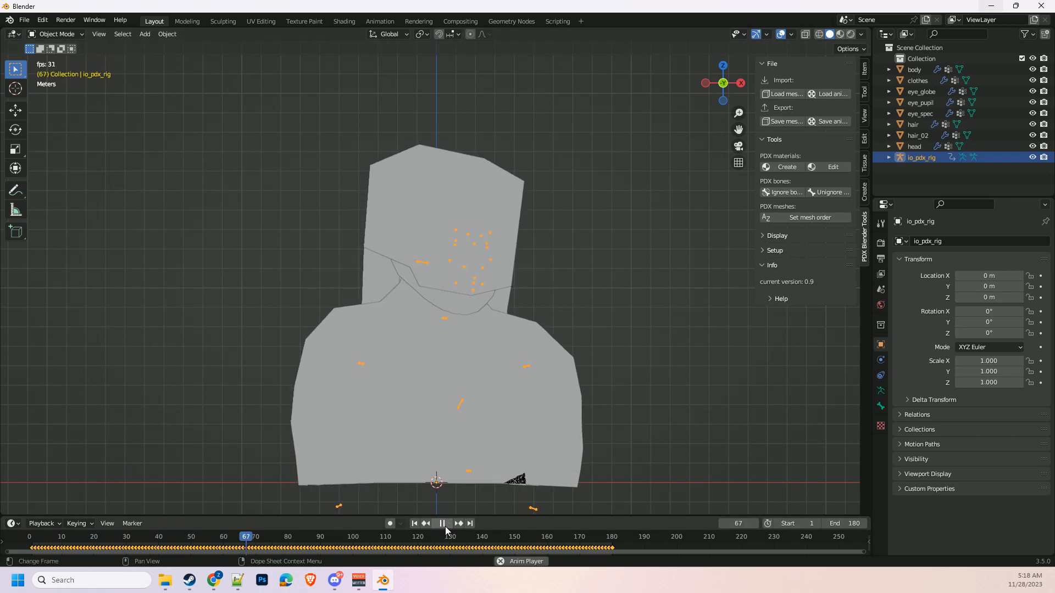
left_click(445, 525)
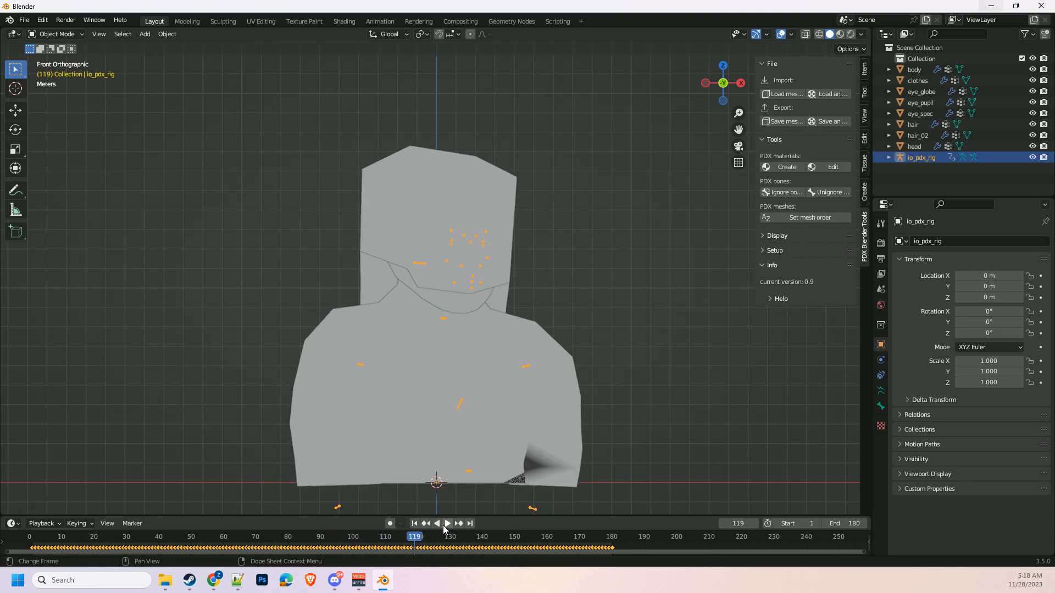
left_click_drag(417, 539, 382, 541)
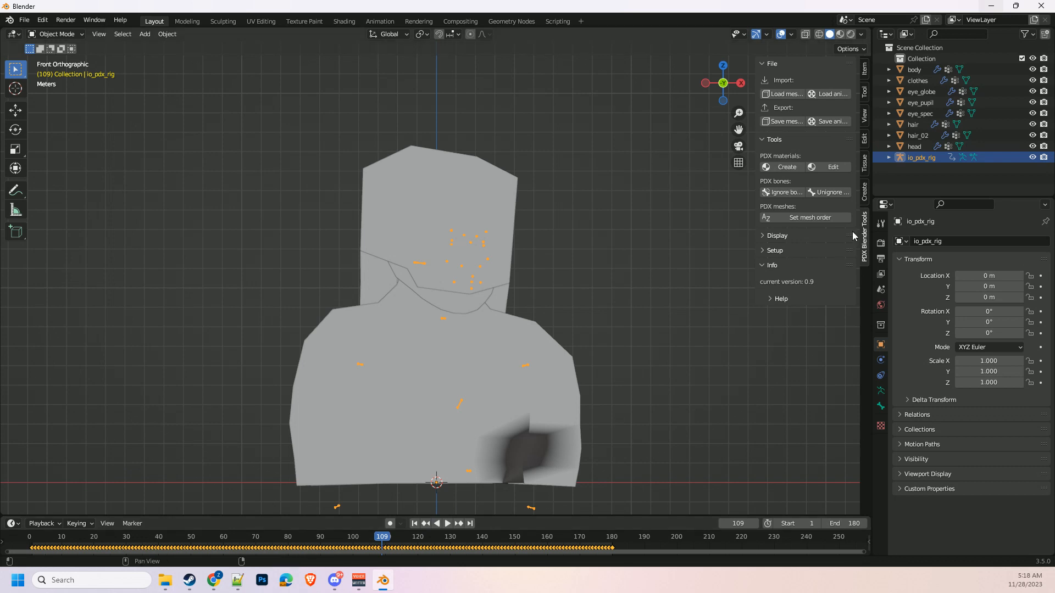
Hide every object except clothes and preview the animation on the clothes mesh alone
left_click(922, 81)
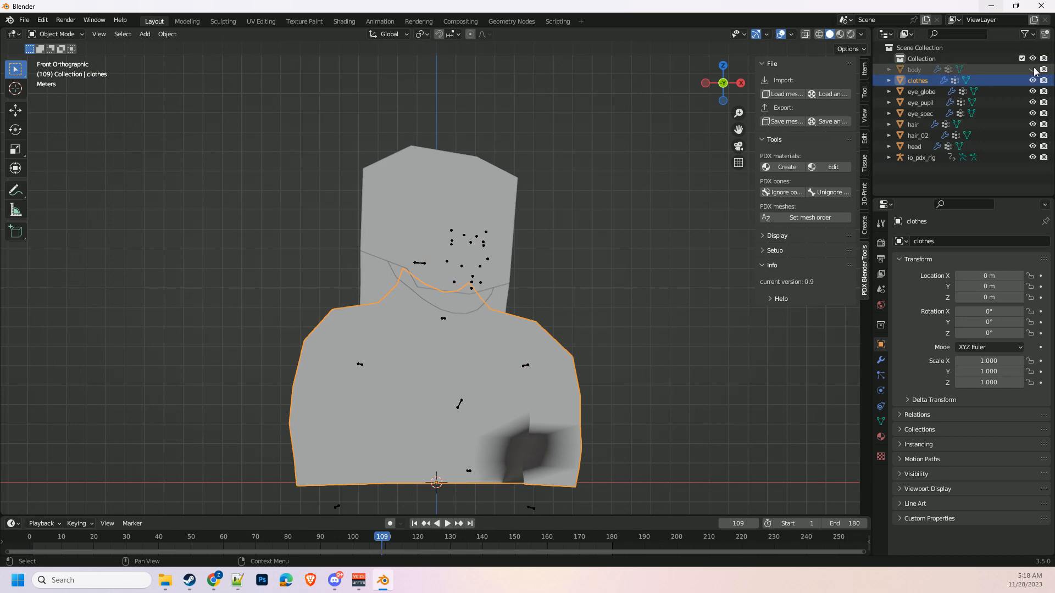
left_click_drag(1033, 91, 1035, 163)
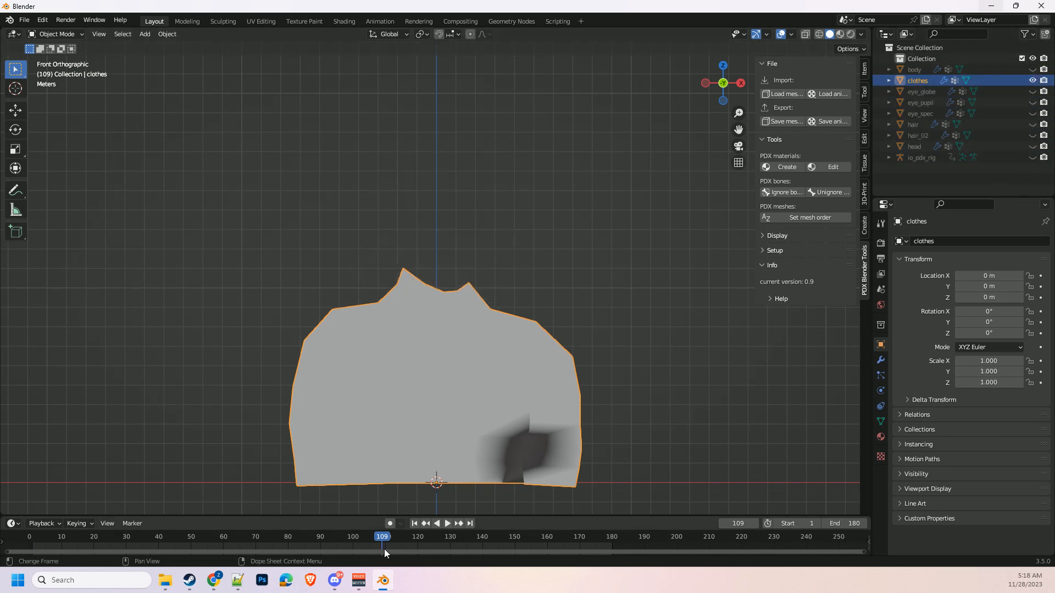
left_click(447, 524)
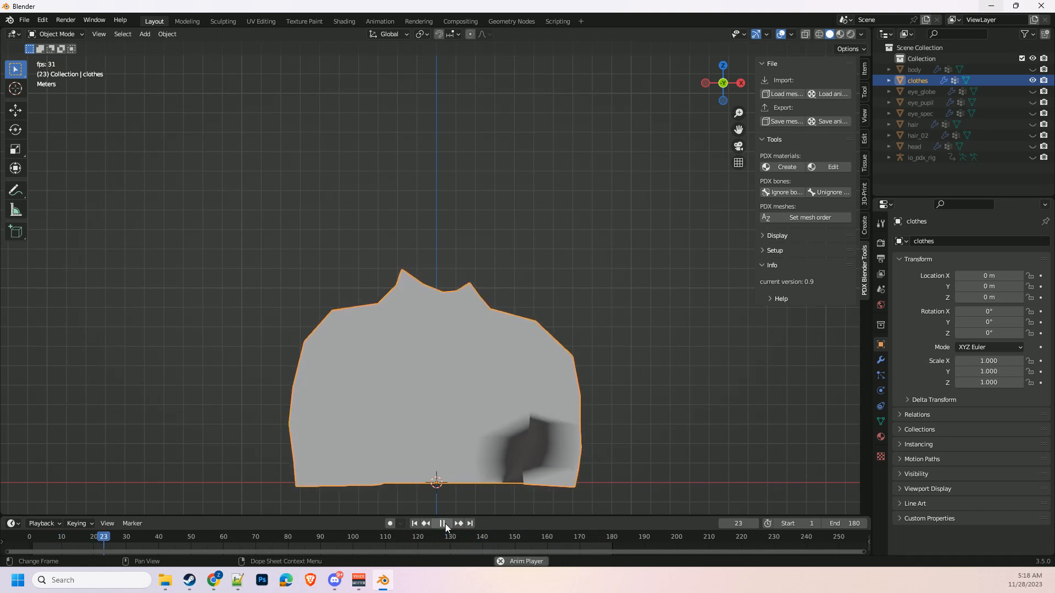
left_click(445, 523)
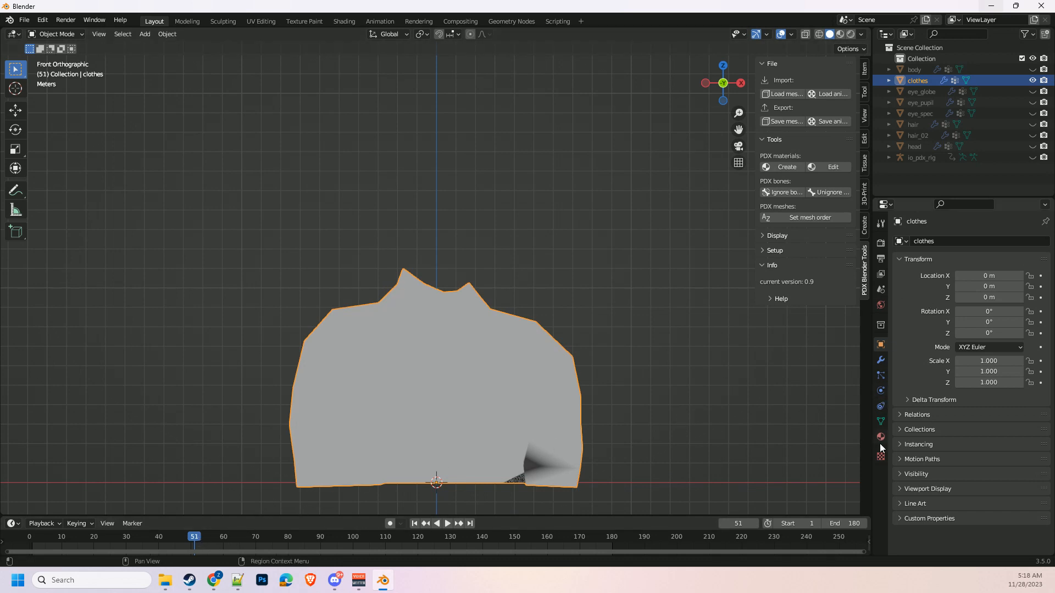
Hide the clothes mesh, show the body mesh instead and scrub the timeline to frame 90
left_click(1033, 80)
left_click(1033, 70)
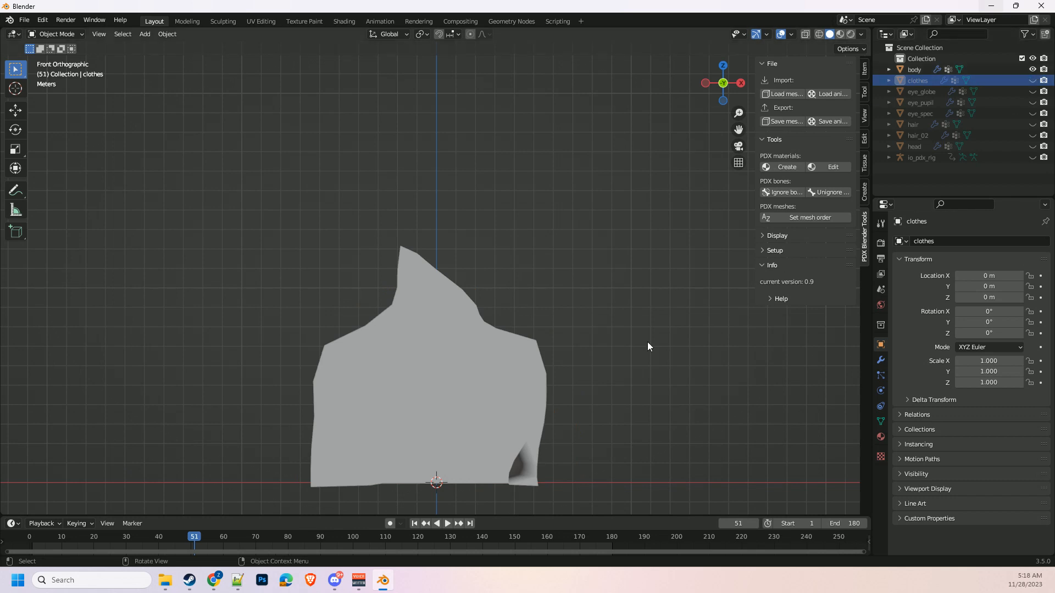
mouse_move(210, 528)
left_mouse_down()
mouse_move(365, 538)
mouse_move(323, 539)
left_mouse_up()
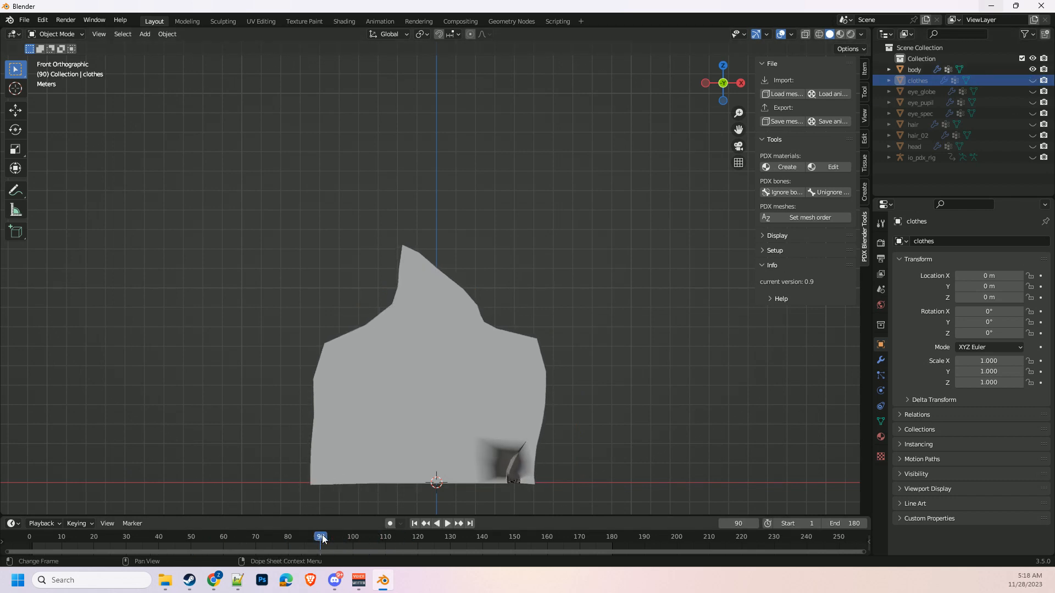
Inspect the clothes material's Base Color image and the available texture files, and switch the viewport to Material Preview shading
left_click(881, 438)
left_click(974, 404)
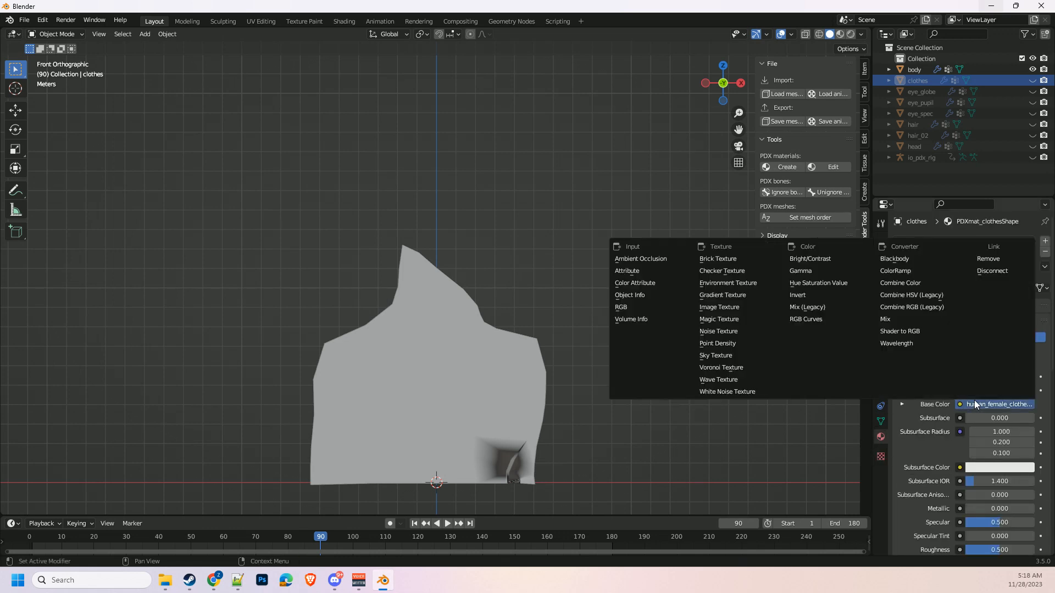
key("Escape")
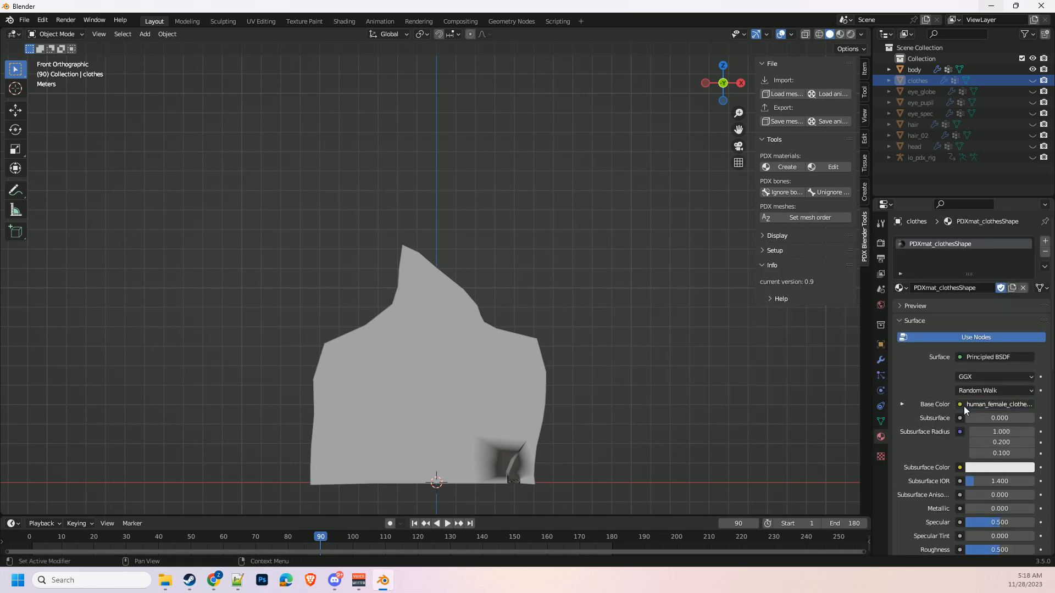
left_click(901, 405)
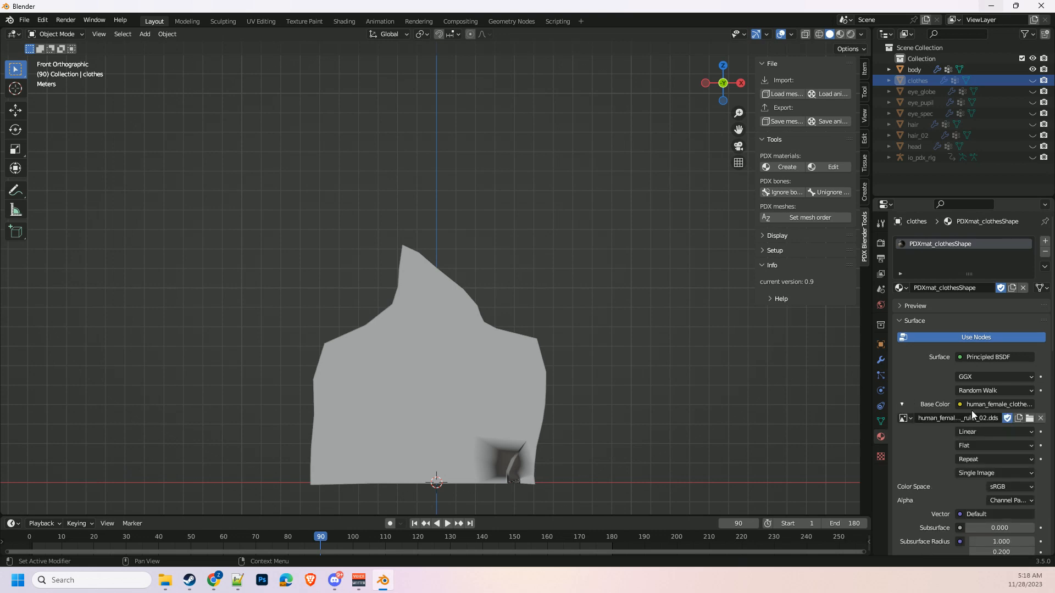
left_click(1029, 418)
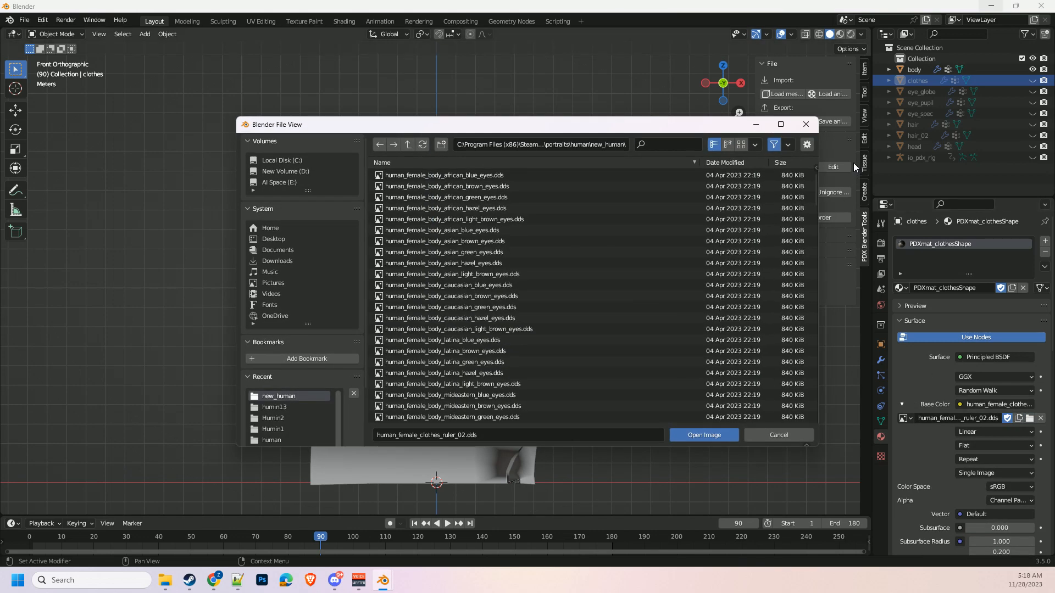
left_click(806, 124)
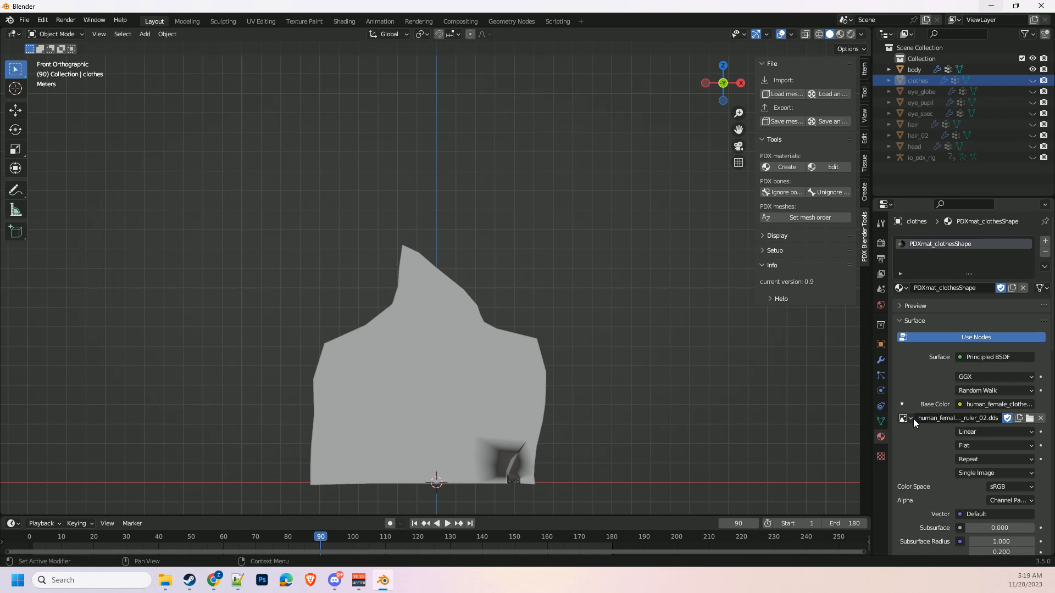
left_click(840, 34)
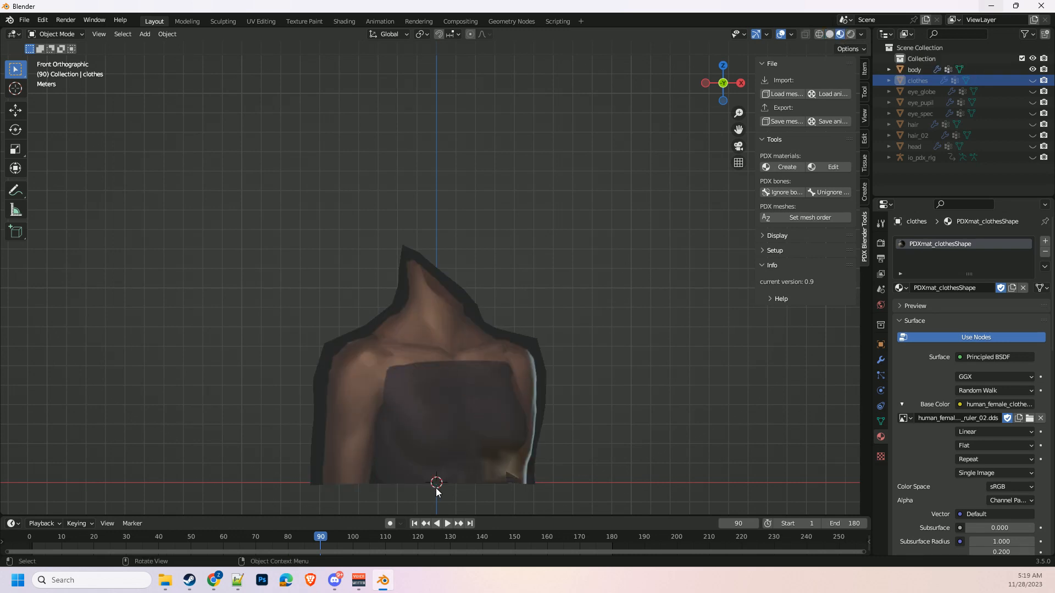
Scrub the timeline to frame 71 and unhide all the remaining meshes and the rig
left_click_drag(324, 539, 260, 512)
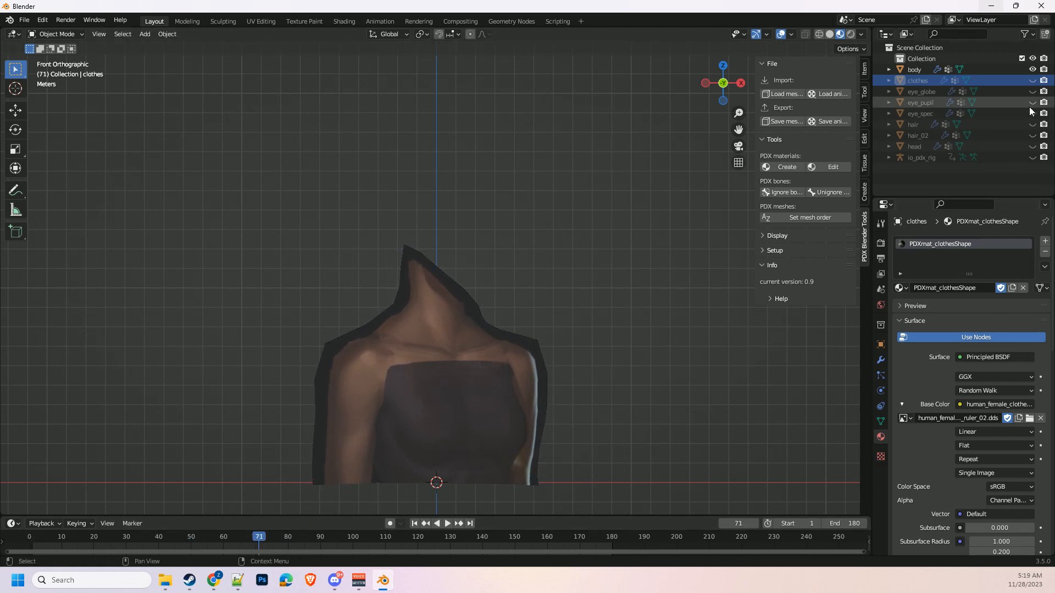
left_click(1032, 80)
left_click(1033, 91)
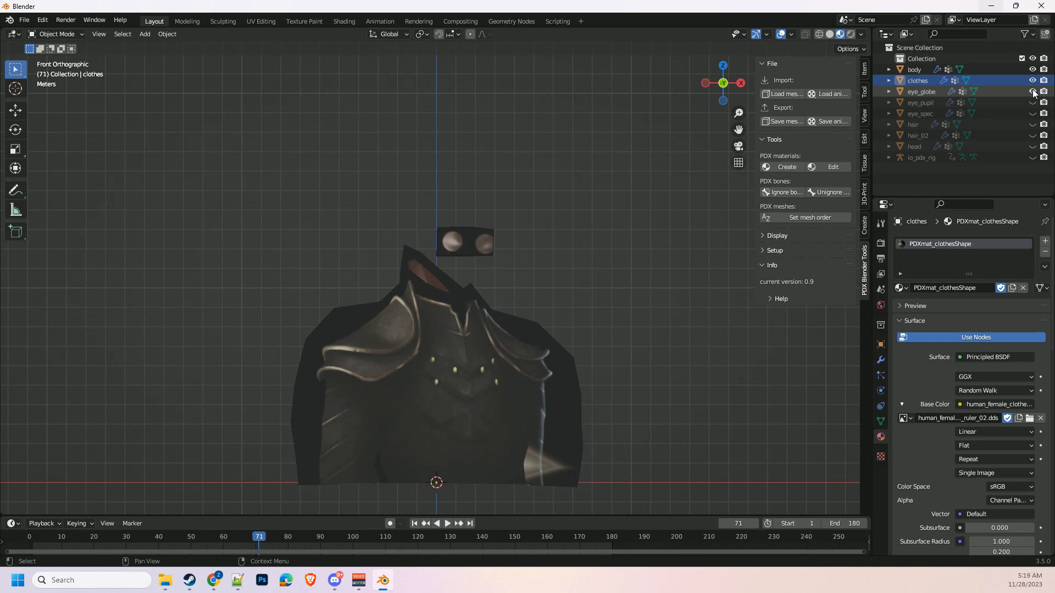
left_click_drag(1033, 102, 1032, 158)
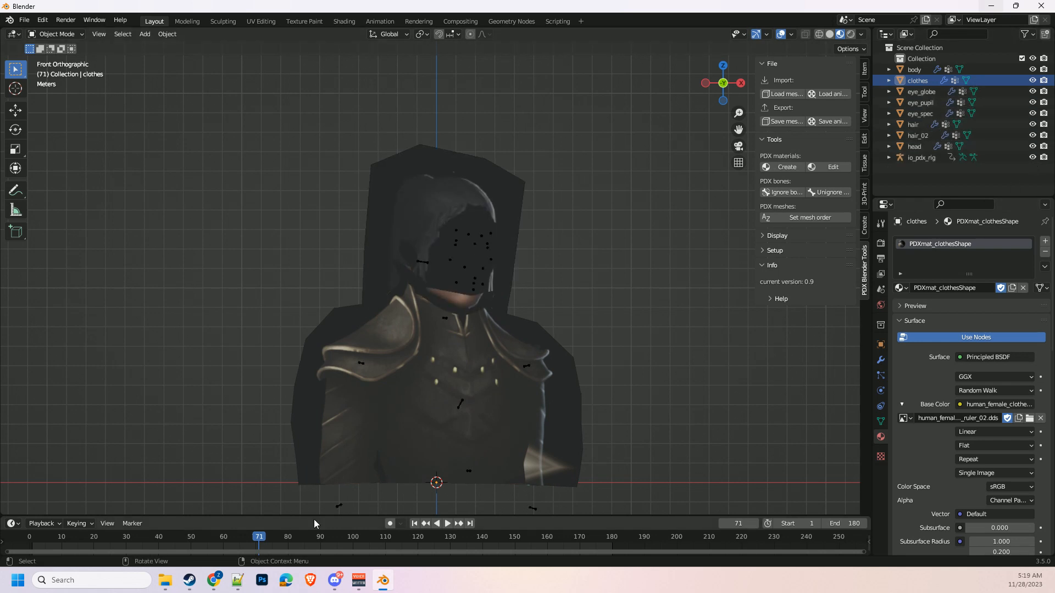
Preview the idle animation on the complete portrait and scrub through the timeline, ending at frame 56
left_click(447, 524)
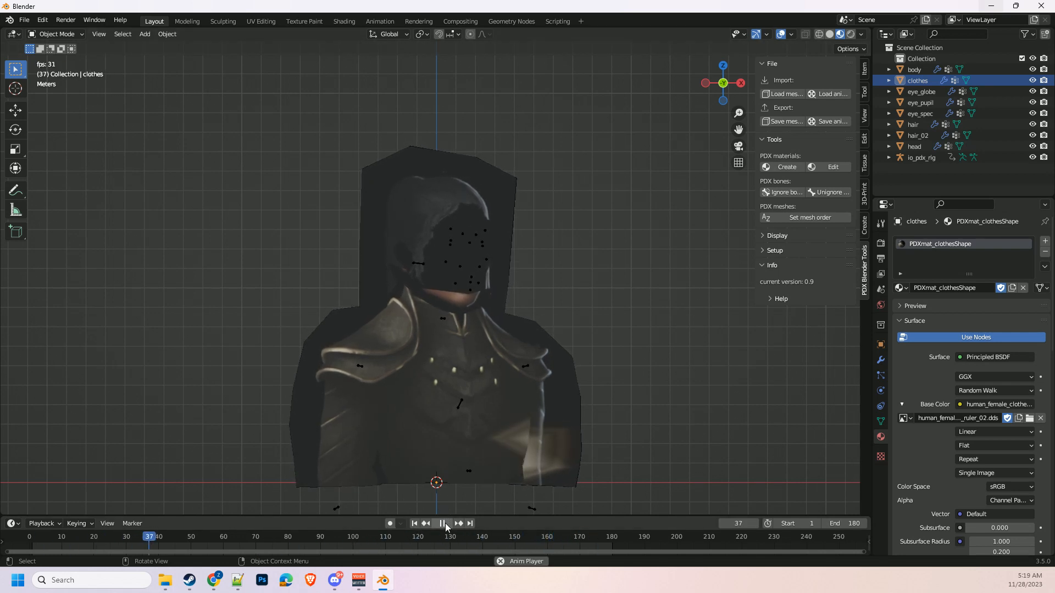
left_click(446, 523)
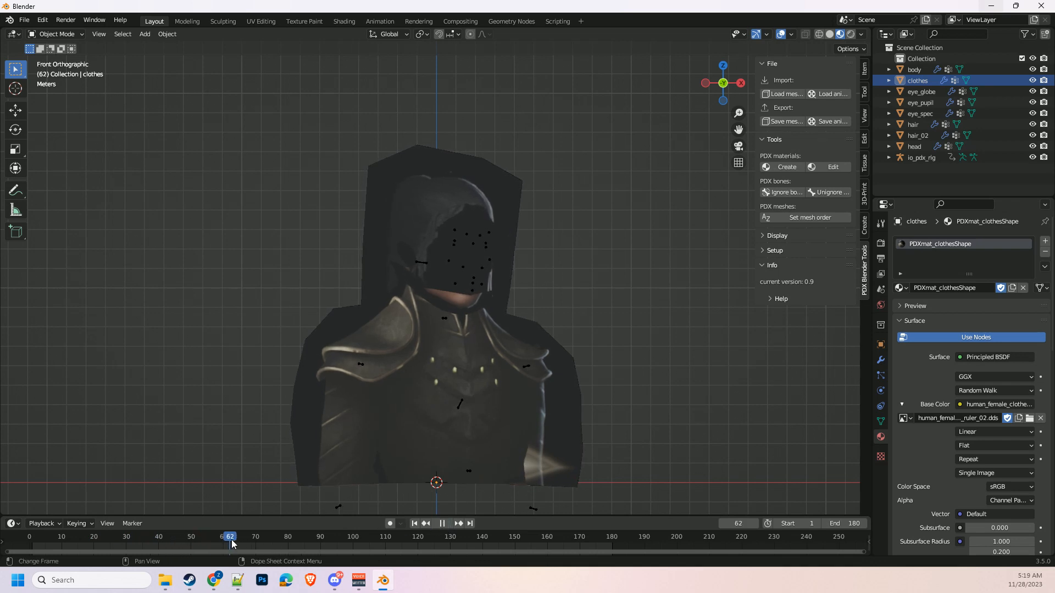
left_click(7, 551)
left_click_drag(7, 551, 430, 523)
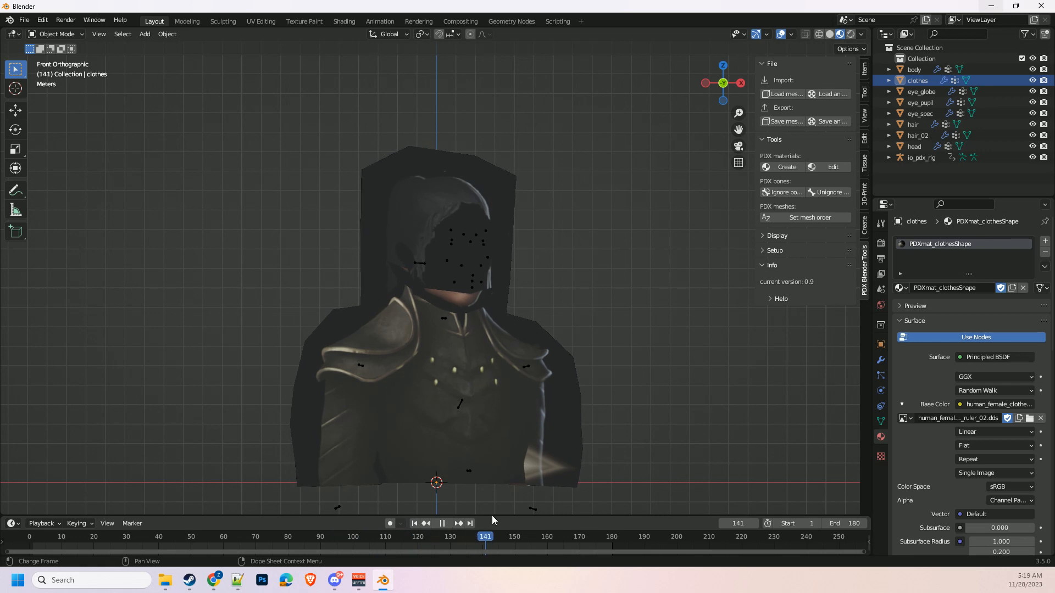
left_click_drag(493, 515, 371, 506)
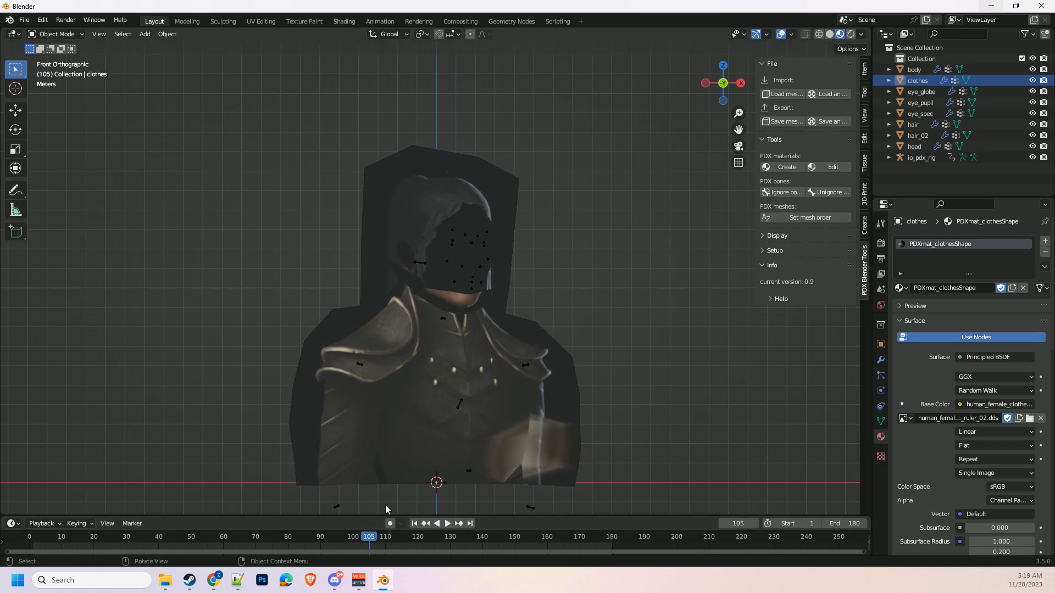
left_click_drag(372, 539, 210, 542)
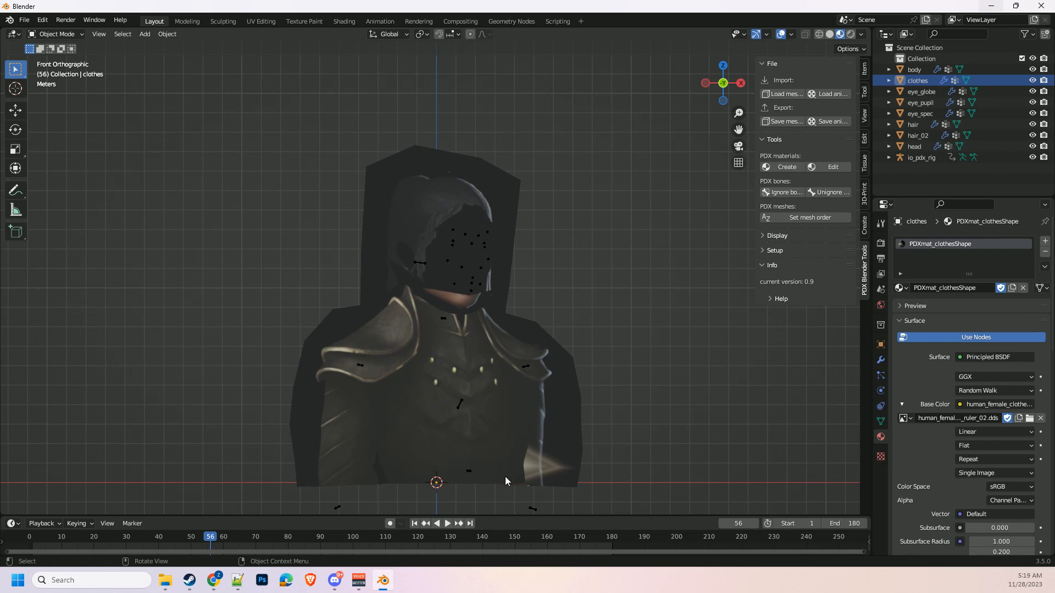
Select the body mesh, put it in Edit Mode and preview the animation, stopping at frame 49
left_click(917, 70)
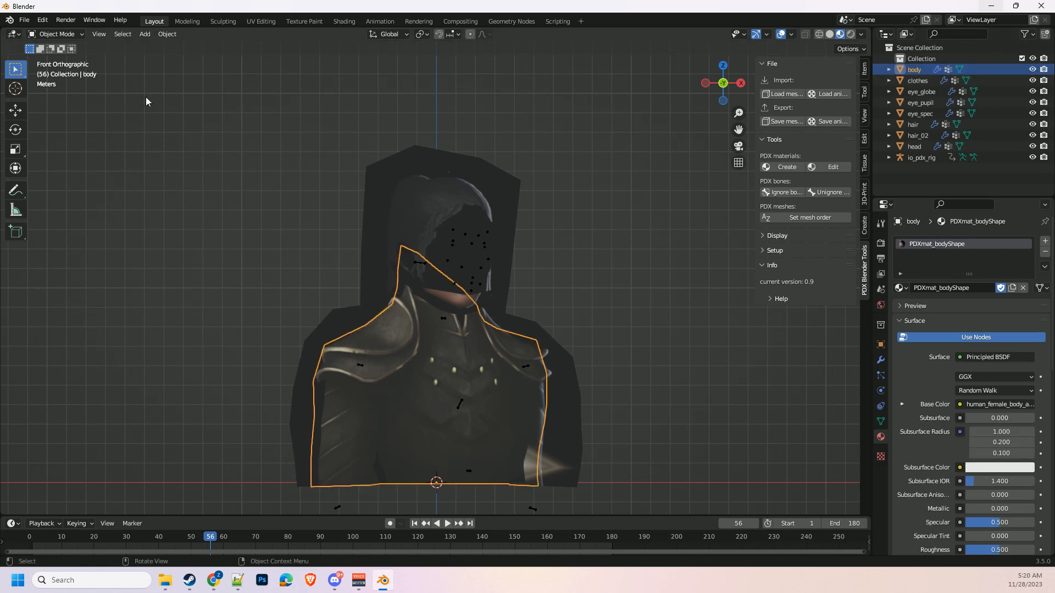
left_click(70, 38)
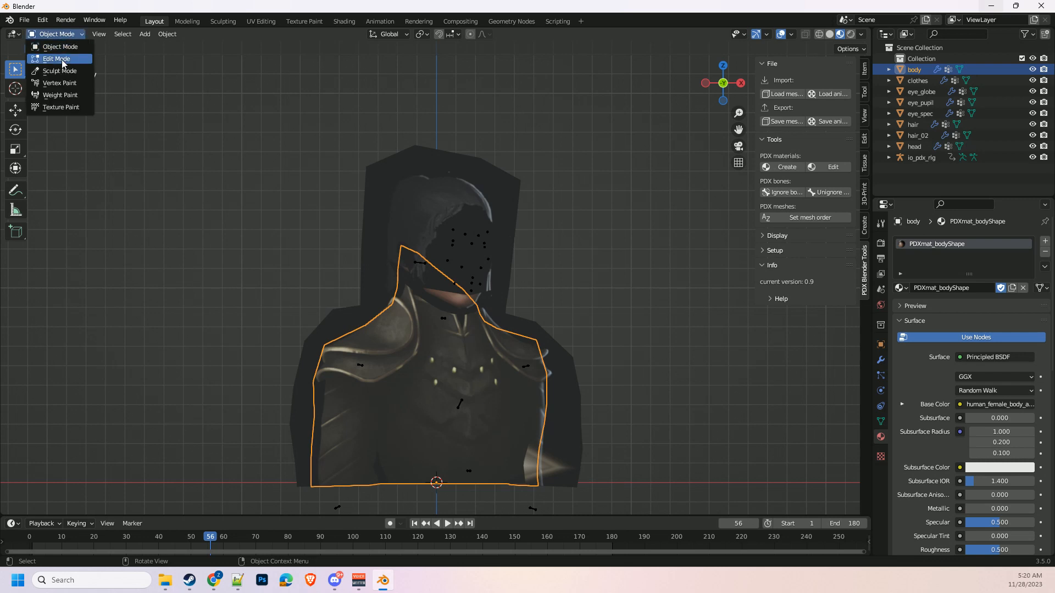
left_click(63, 60)
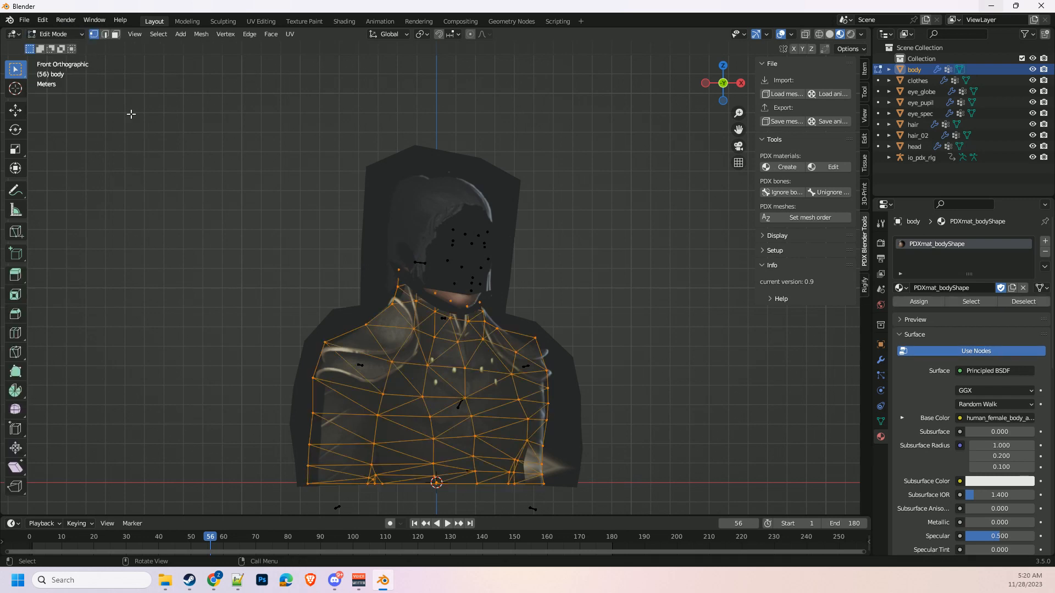
left_click(447, 524)
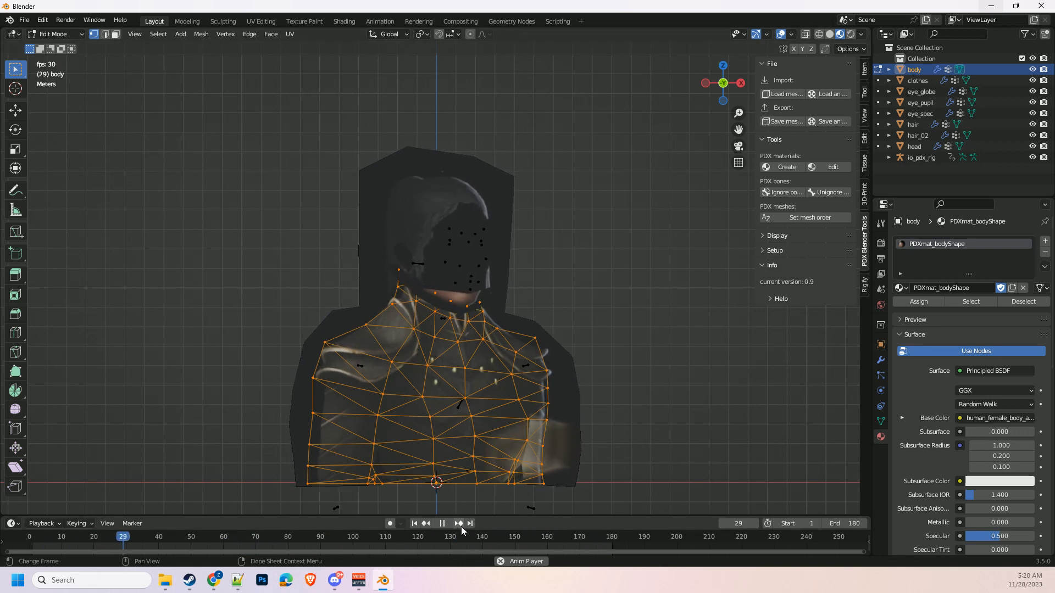
left_click(444, 523)
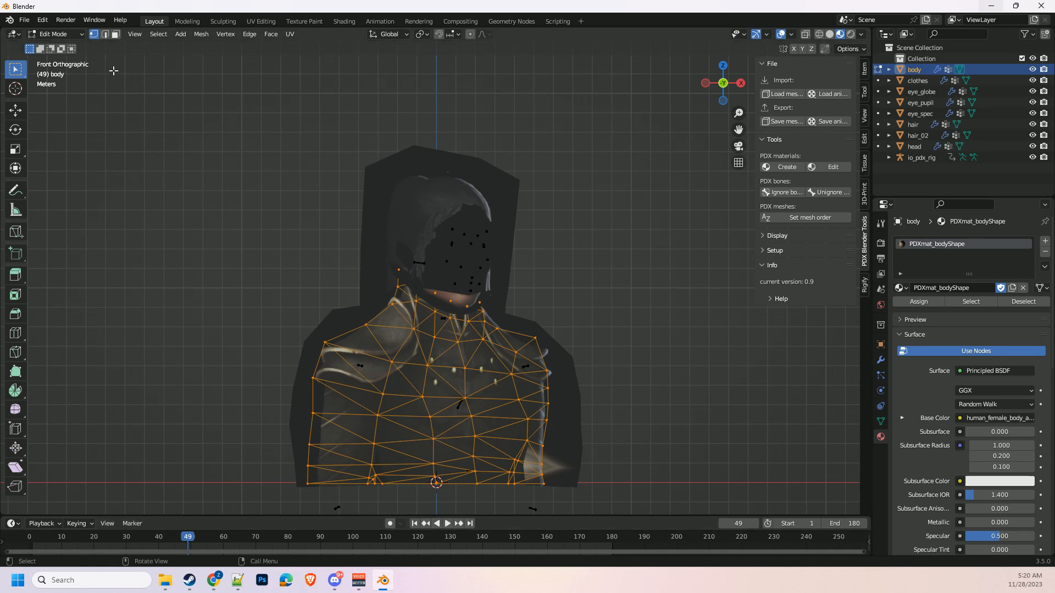
Turn off Lock Object Modes and make clothes and hair_02 the active object in turn
left_click(39, 21)
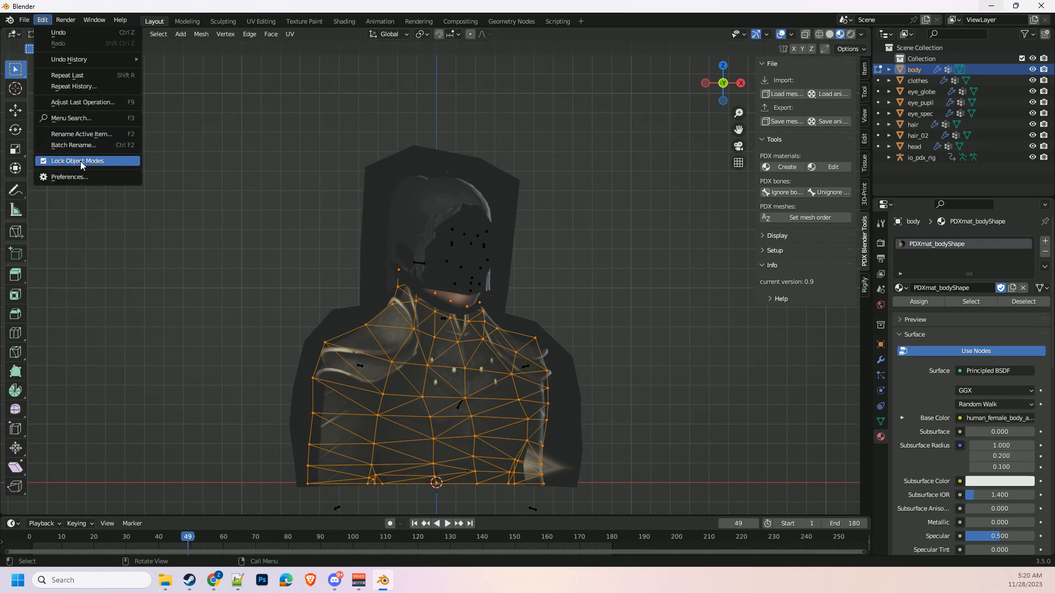
left_click(42, 161)
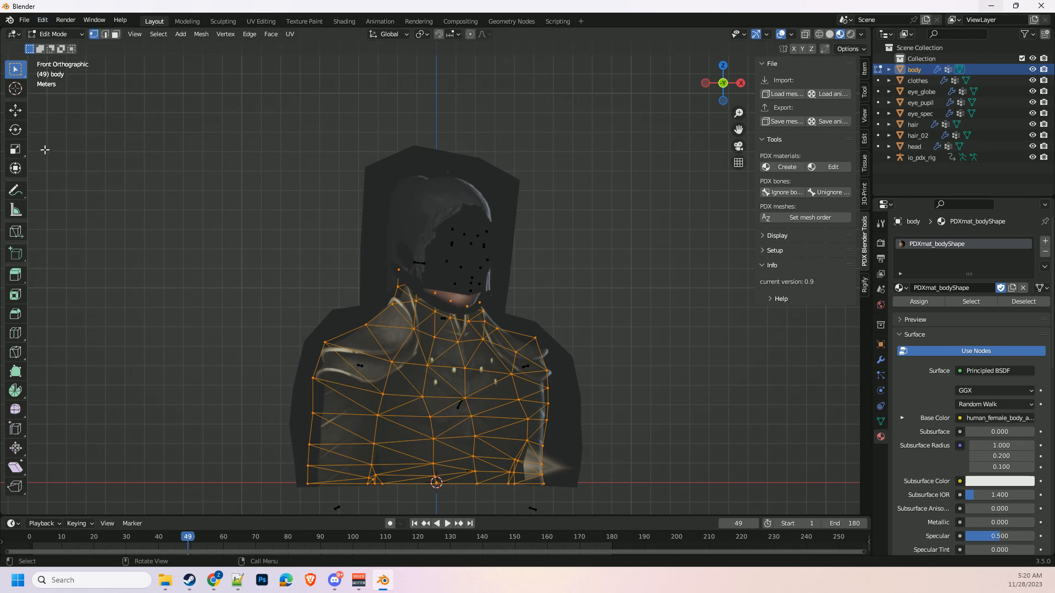
left_click(917, 81)
left_click(918, 135)
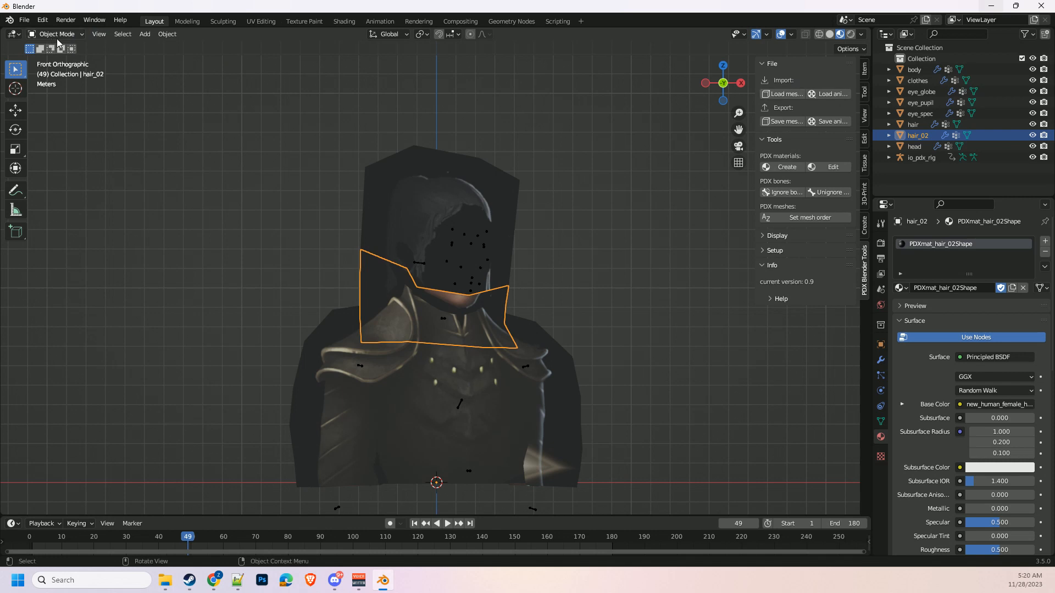
Put the body mesh in Edit Mode again, switch the selection to hair_02 and return to the body
left_click(914, 69)
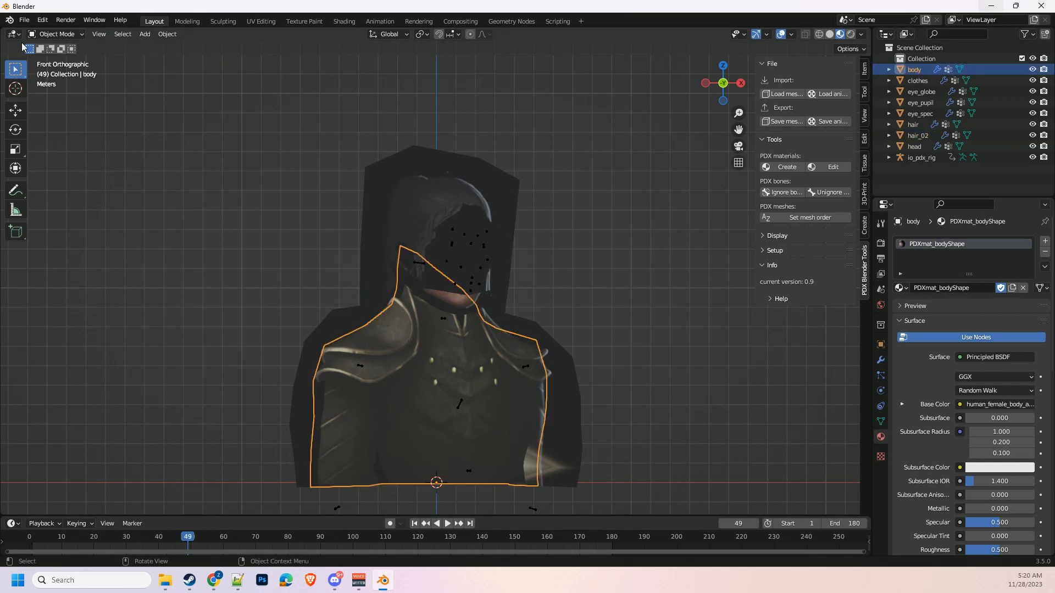
left_click(55, 34)
left_click(52, 48)
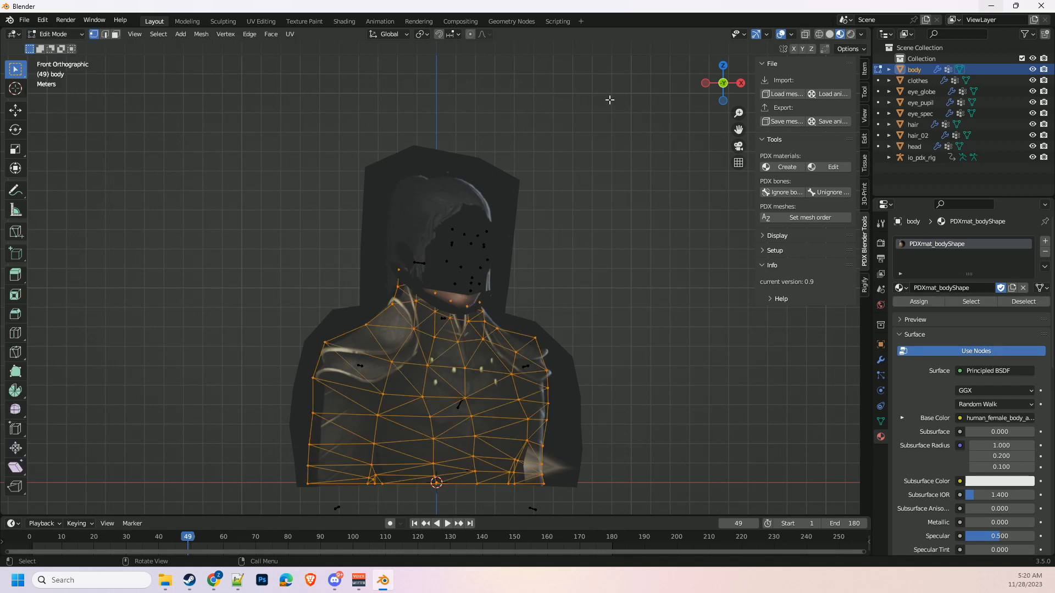
left_click(918, 135)
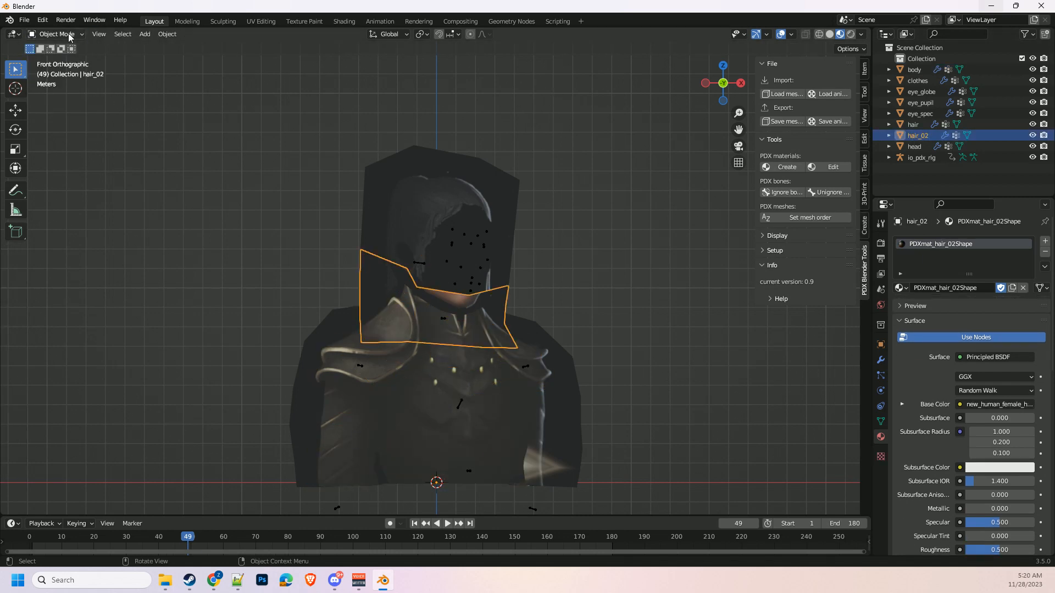
left_click(914, 69)
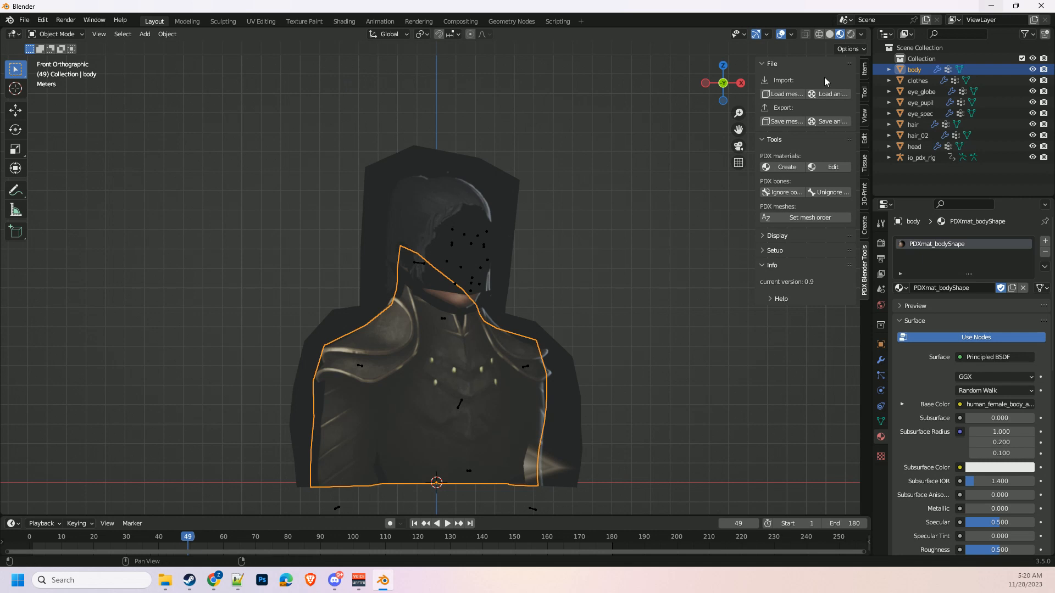
Switch the body mesh to Weight Paint mode and hide every other mesh, keeping only the body and io_pdx_rig shown
left_click(42, 21)
left_click(63, 35)
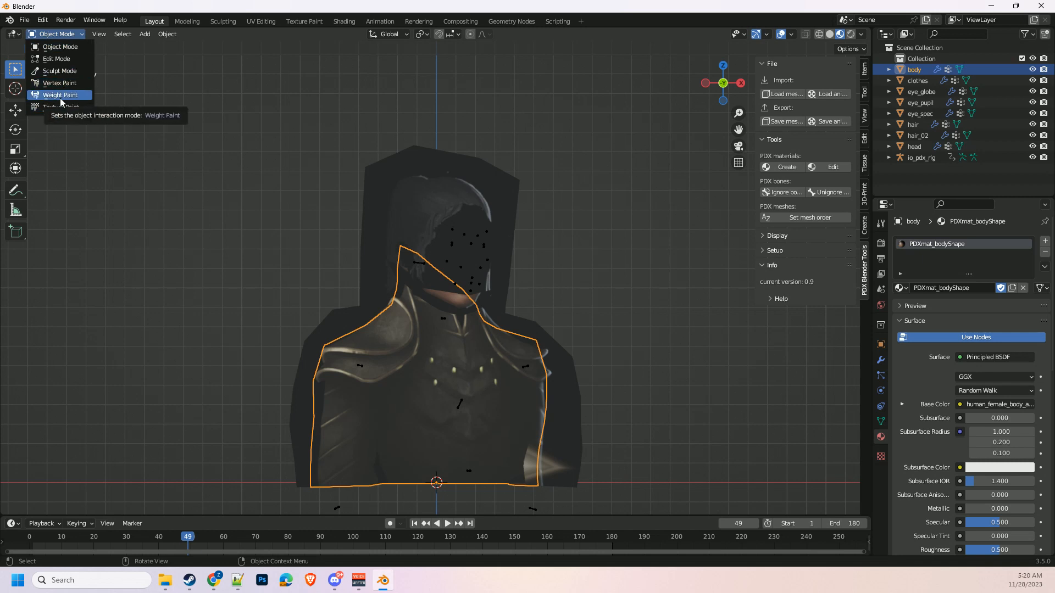
left_click(60, 96)
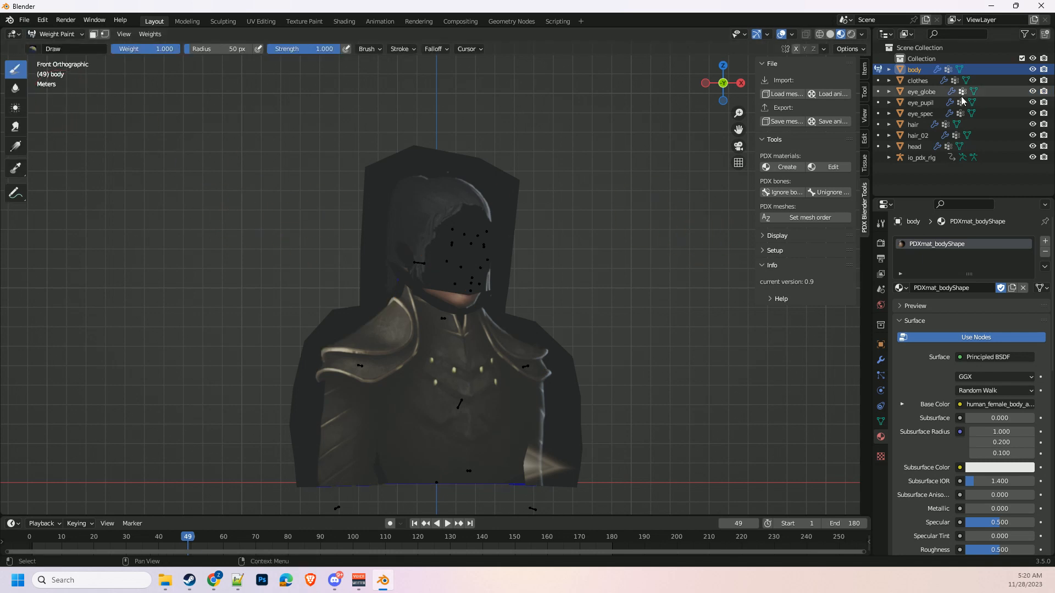
left_click_drag(1033, 80, 1032, 154)
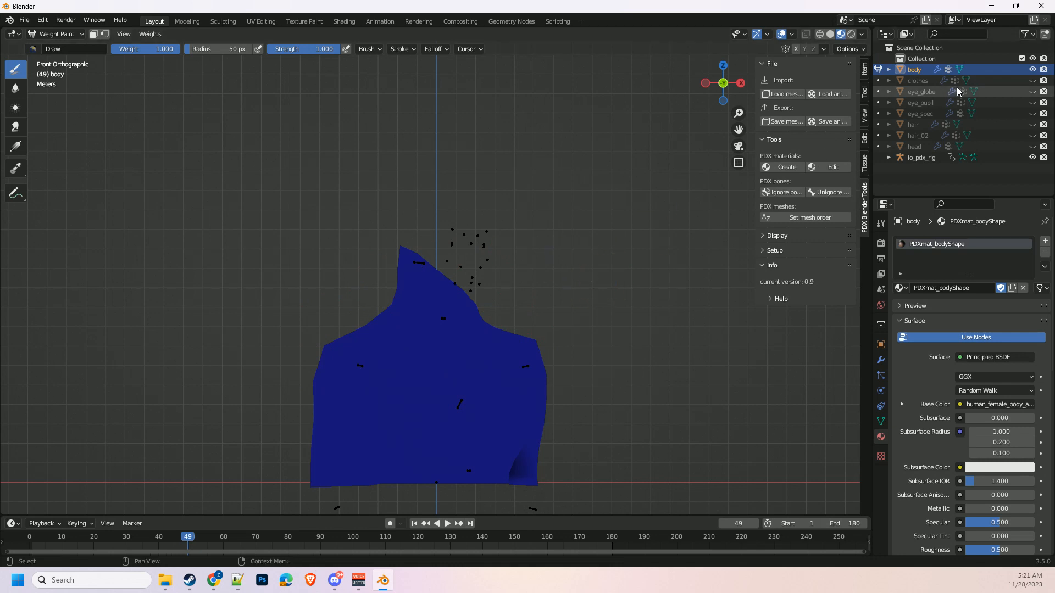
Select io_pdx_rig and scrub the timeline to frame 30 to examine how its bones move the body
left_click(922, 159)
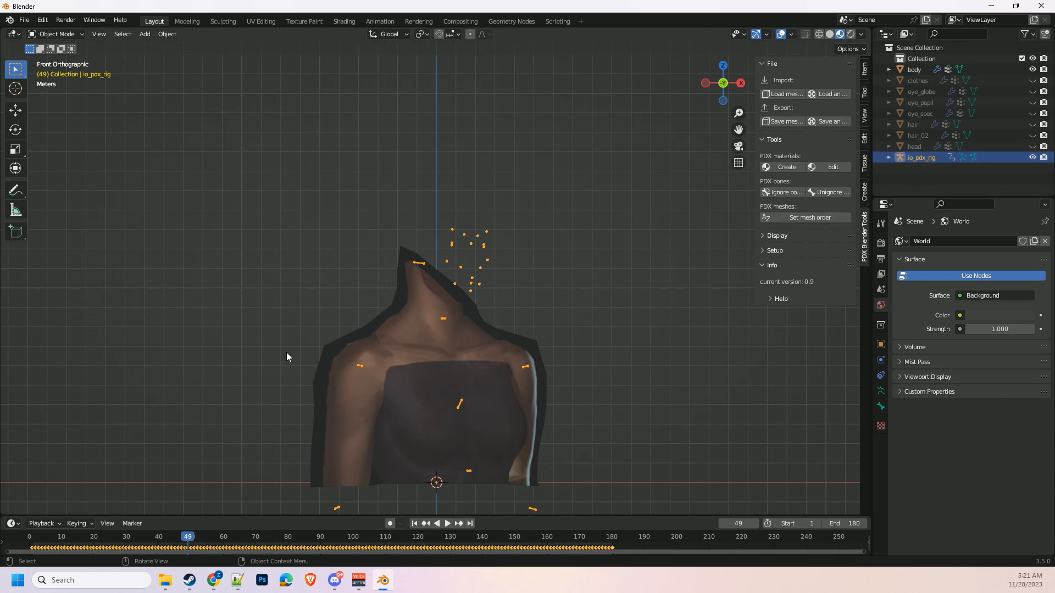
left_click_drag(187, 535, 117, 561)
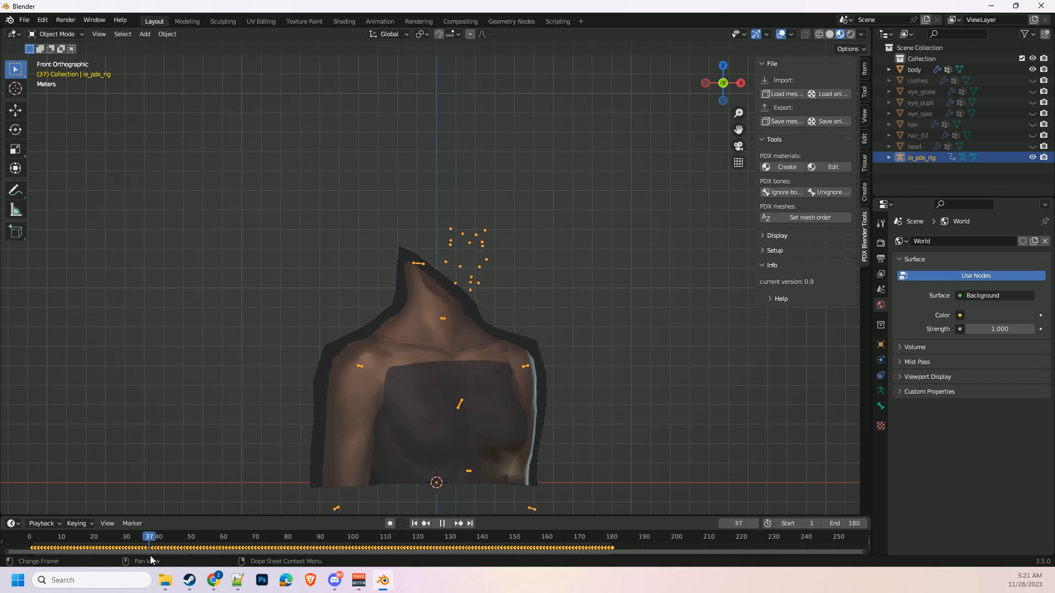
mouse_move(150, 555)
left_mouse_down()
mouse_move(464, 549)
mouse_move(252, 549)
mouse_move(114, 568)
mouse_move(45, 551)
mouse_move(164, 549)
mouse_move(142, 551)
left_mouse_up()
key("space")
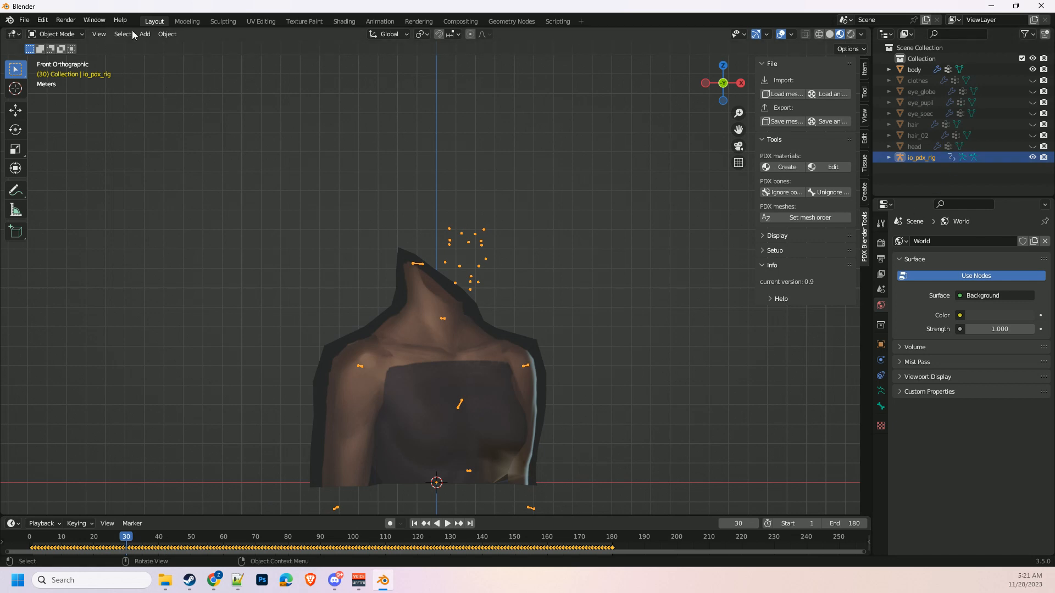
Put io_pdx_rig in Pose Mode, view the body's weight painting and return to the rig
left_click(72, 36)
left_click(55, 70)
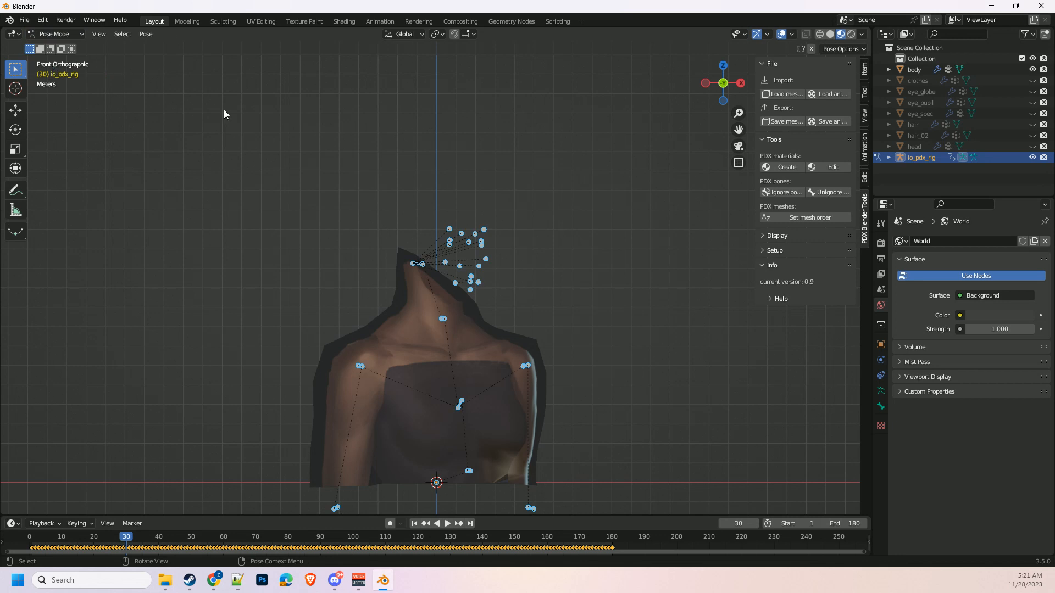
left_click(915, 73)
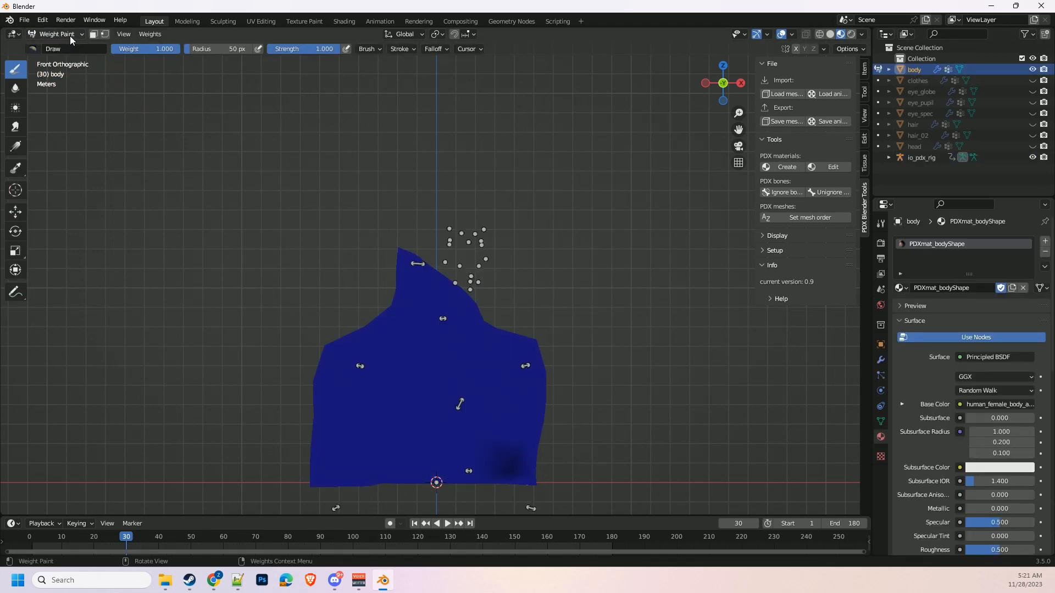
left_click(925, 158)
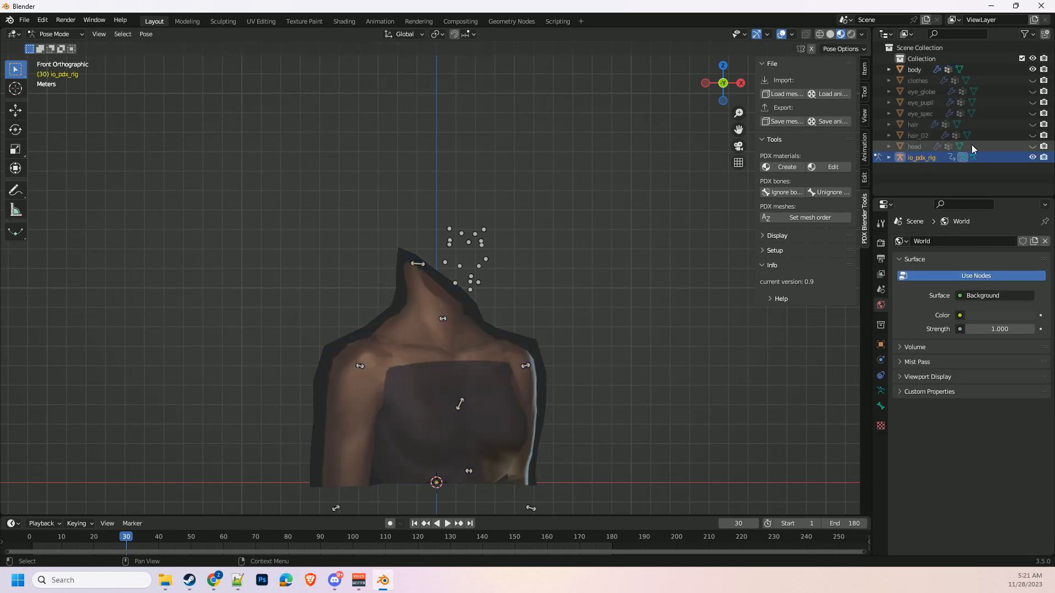
Unhide the head mesh, select it and switch it to Weight Paint mode
left_click(1033, 146)
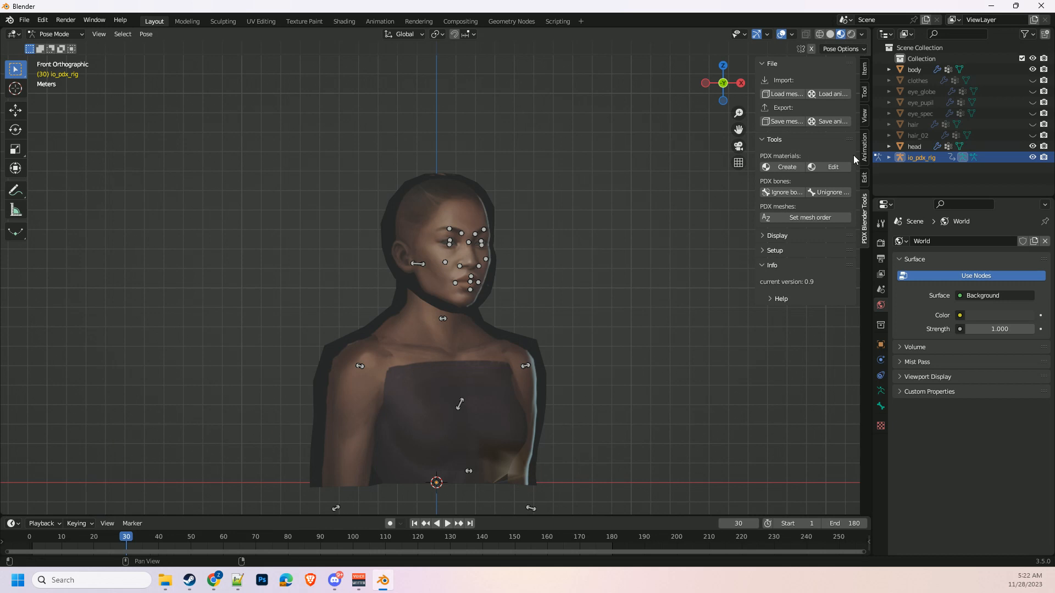
left_click(915, 146)
left_click(56, 35)
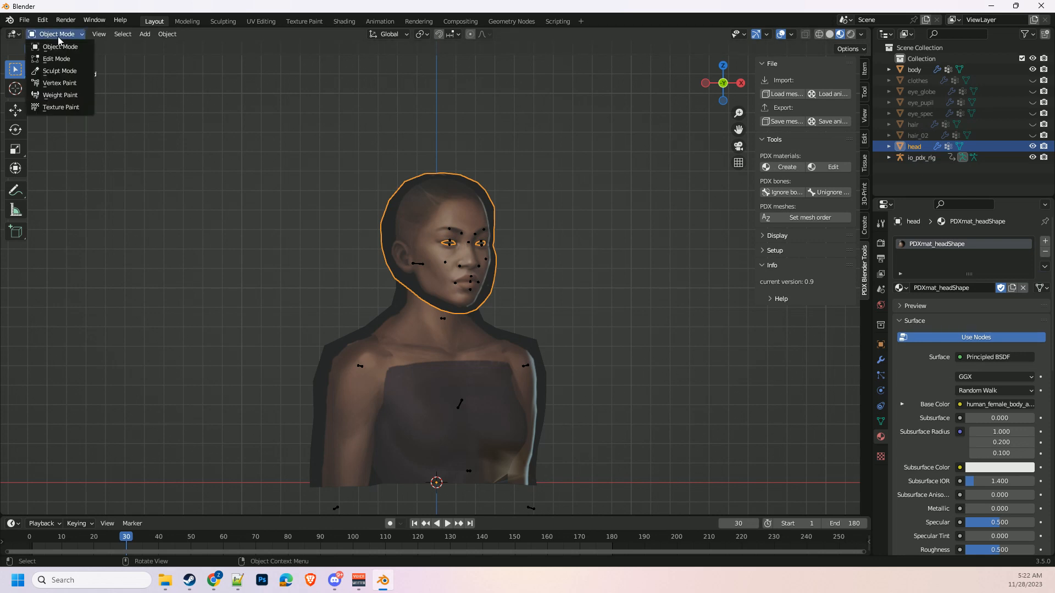
left_click(57, 95)
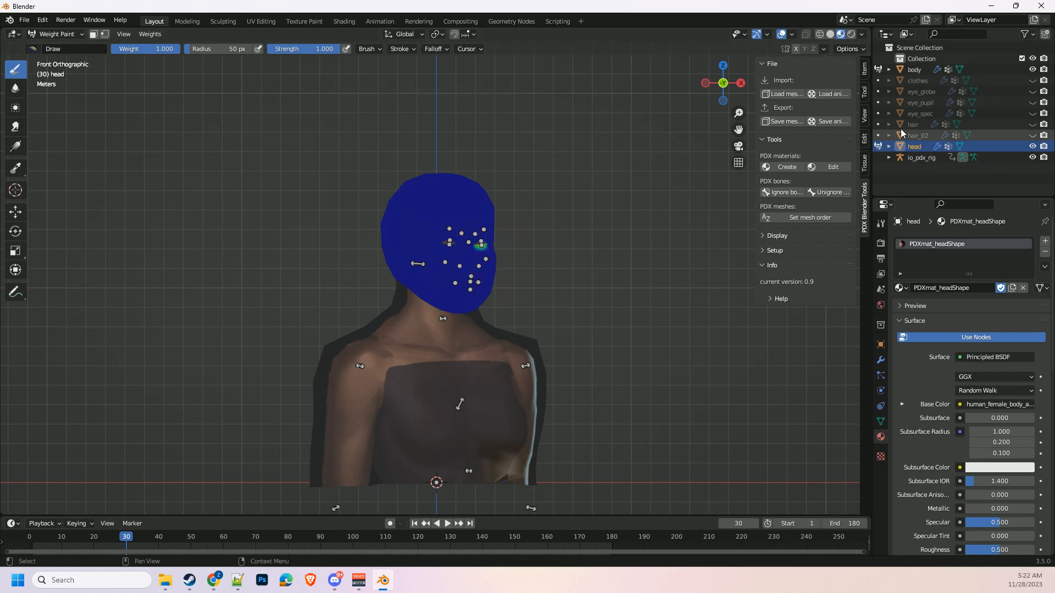
Compare the body's weight painting with the head's by making each mesh active in turn, ending on the head
left_click(927, 72)
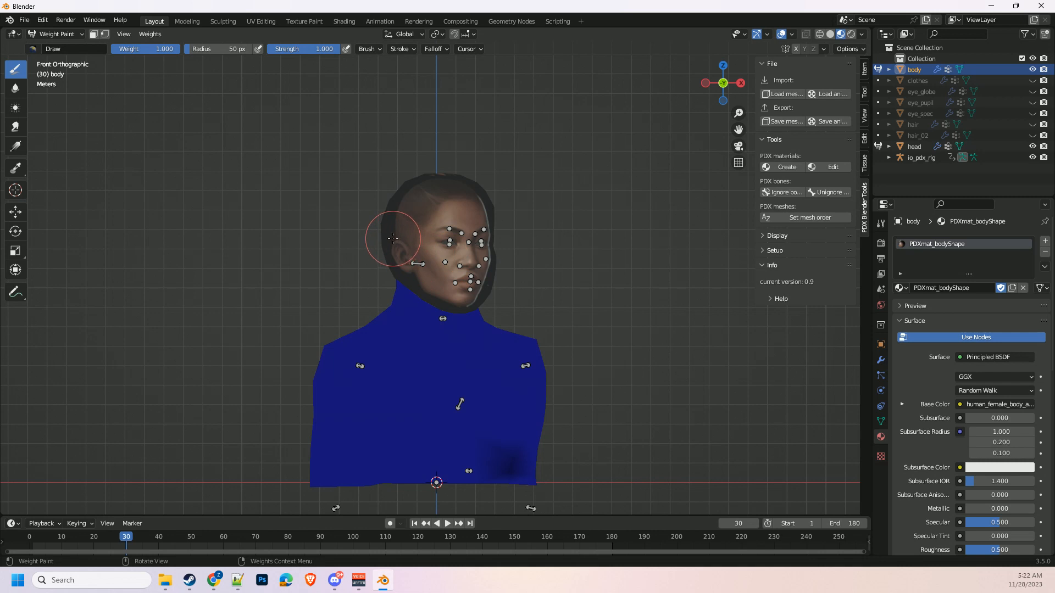
scroll(379, 253, "down", 2)
scroll(380, 305, "up", 1)
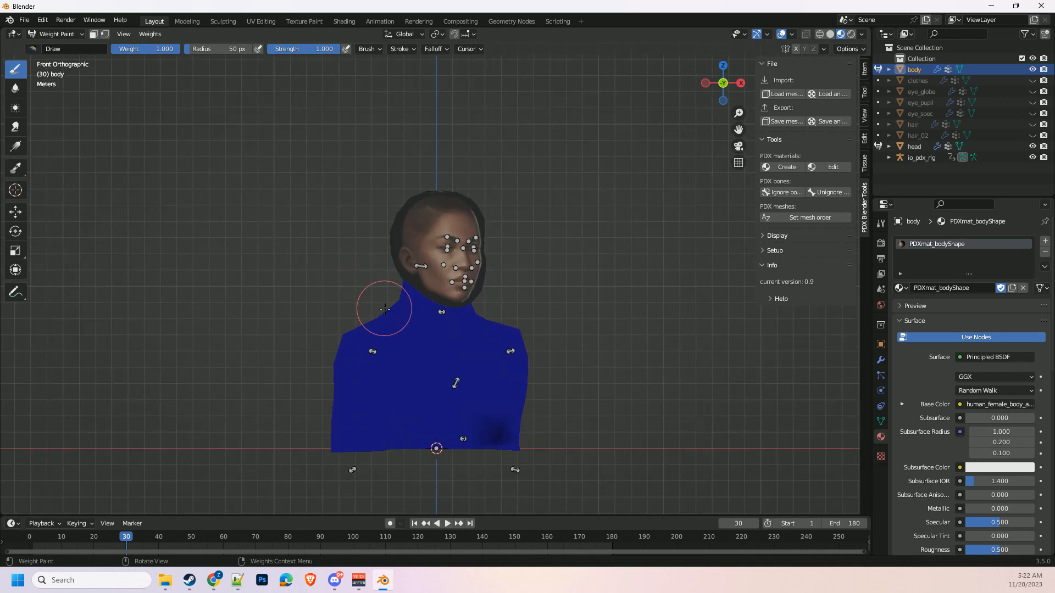
left_click(912, 145)
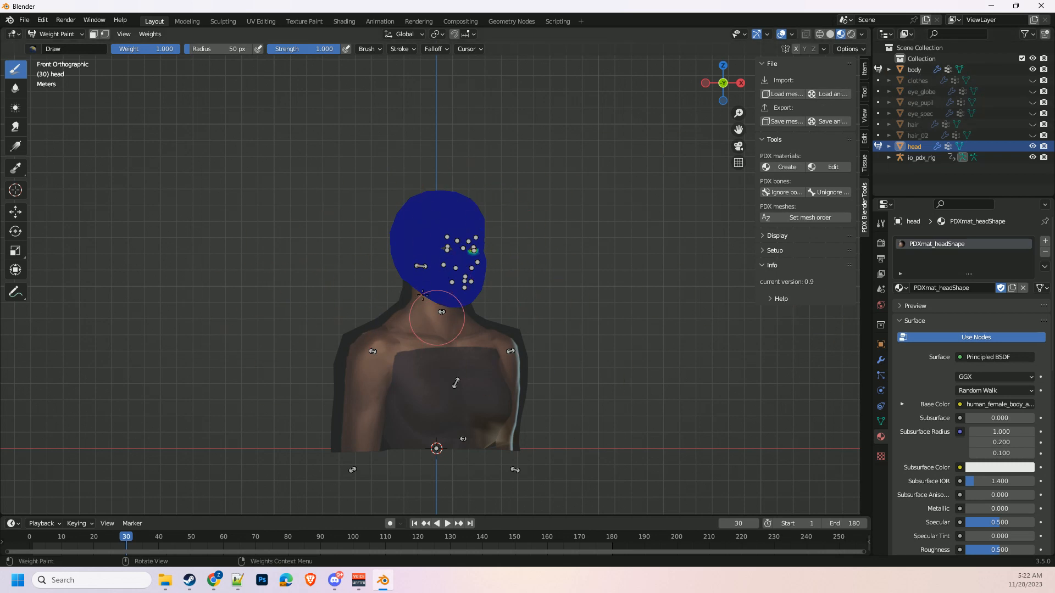
Make the body mesh active, display the right_shoulder bone's weights and scrub the timeline to frame 67 to examine how they deform the body
left_click(914, 69)
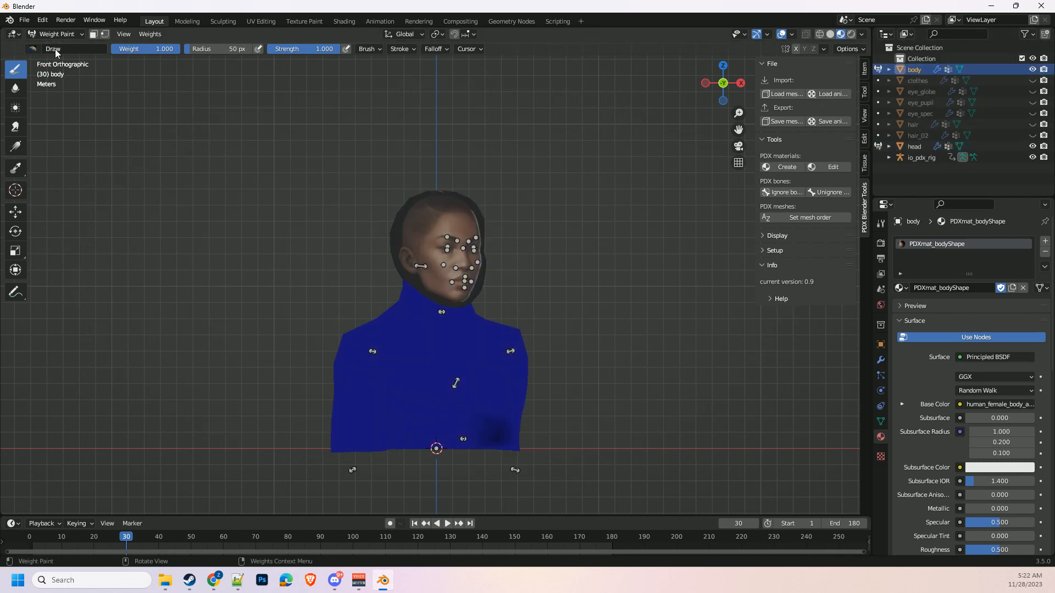
left_click(372, 352, "ctrl")
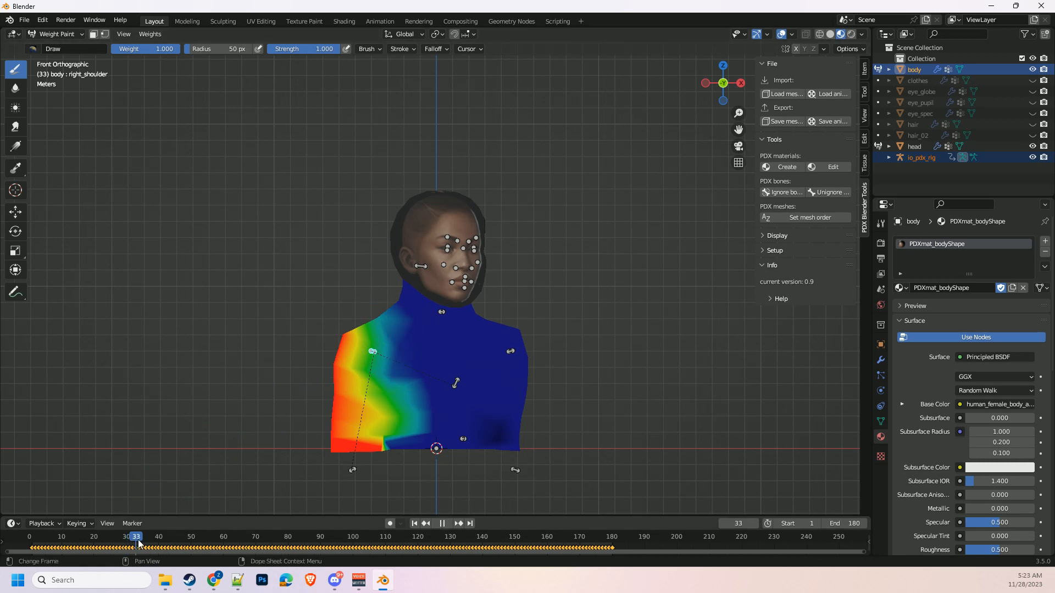
left_click_drag(138, 544, 222, 544)
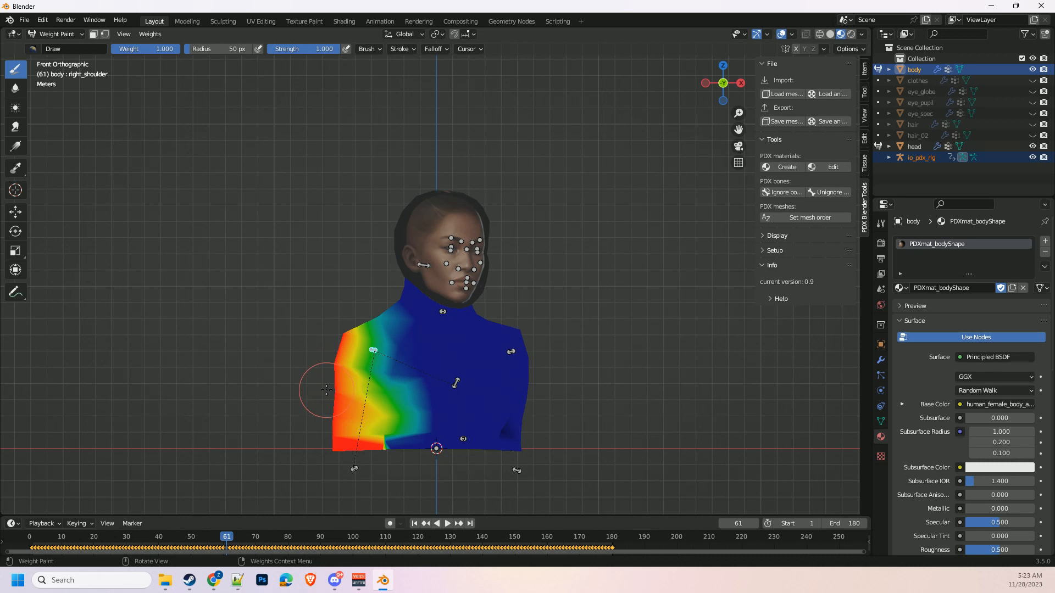
mouse_move(360, 385)
left_mouse_down()
mouse_move(341, 431)
mouse_move(359, 417)
mouse_move(415, 413)
mouse_move(436, 391)
mouse_move(423, 412)
left_mouse_up()
mouse_move(228, 541)
left_mouse_down()
mouse_move(379, 513)
mouse_move(247, 522)
left_mouse_up()
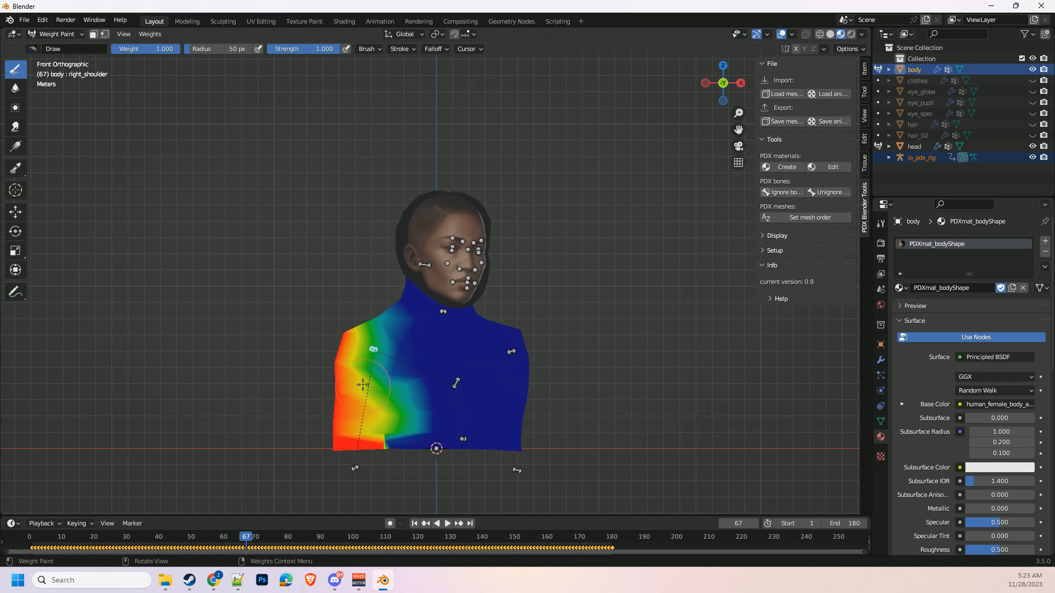
mouse_move(362, 375)
left_mouse_down()
mouse_move(329, 337)
mouse_move(313, 393)
mouse_move(328, 434)
mouse_move(340, 429)
left_mouse_up()
Select the right_shoulder bone of io_pdx_rig in Pose Mode and move it outward along the X axis, away from the torso
left_click(911, 160)
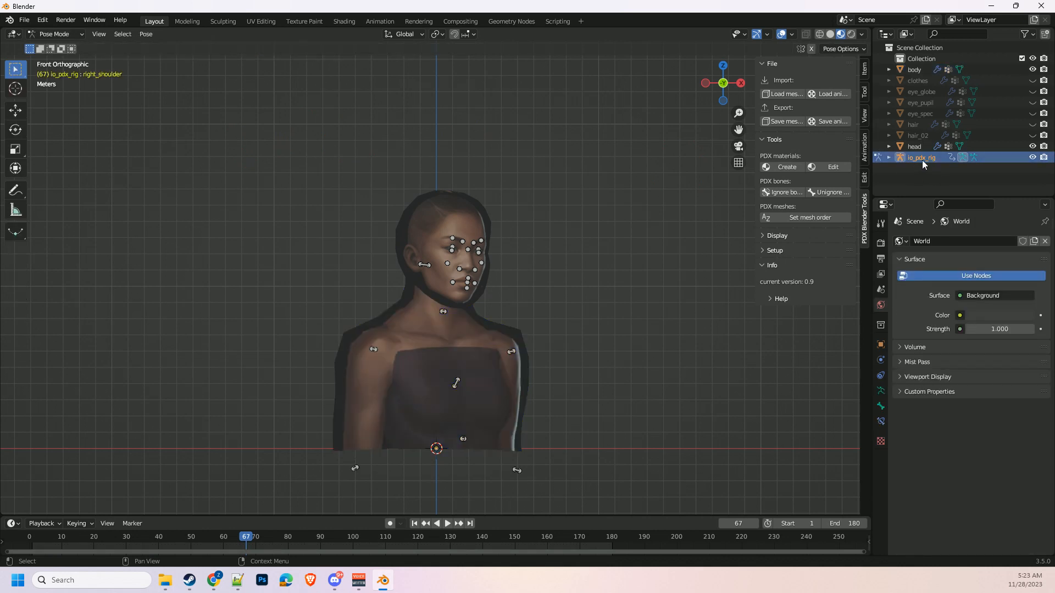
left_click(373, 350)
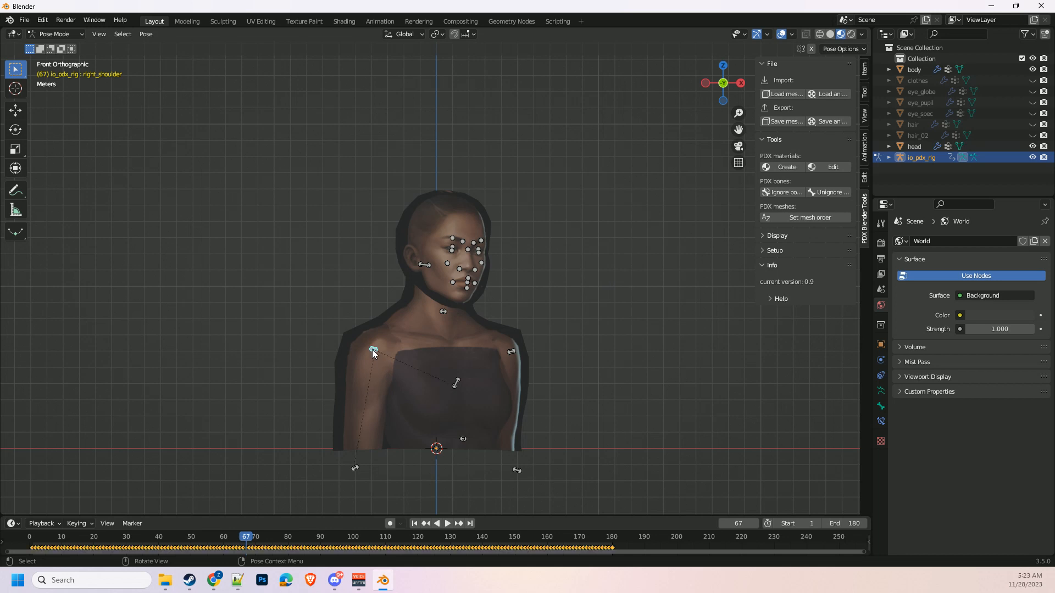
left_click(13, 116)
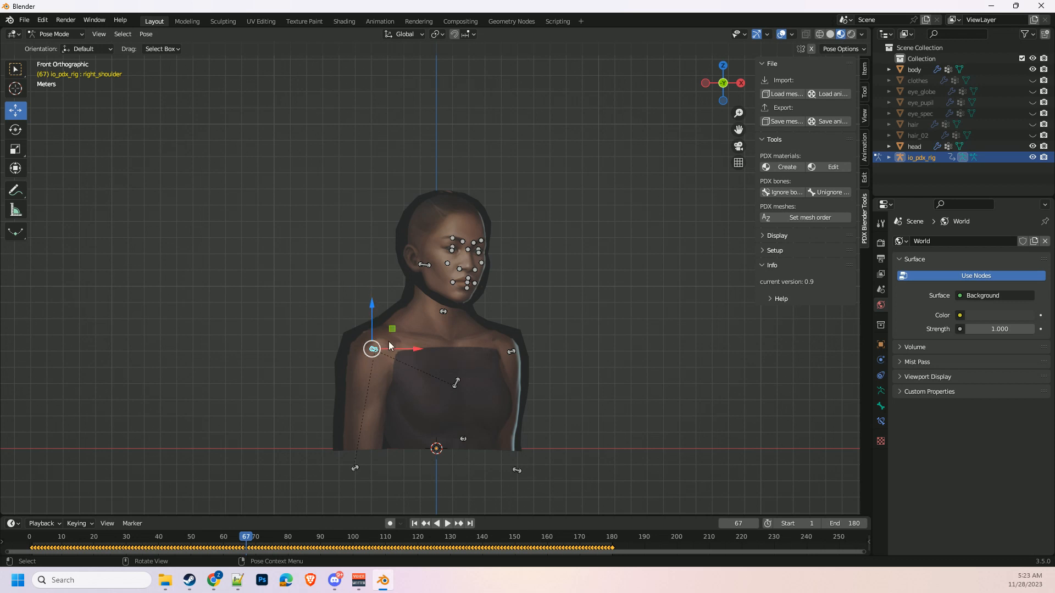
left_click_drag(418, 351, 391, 345)
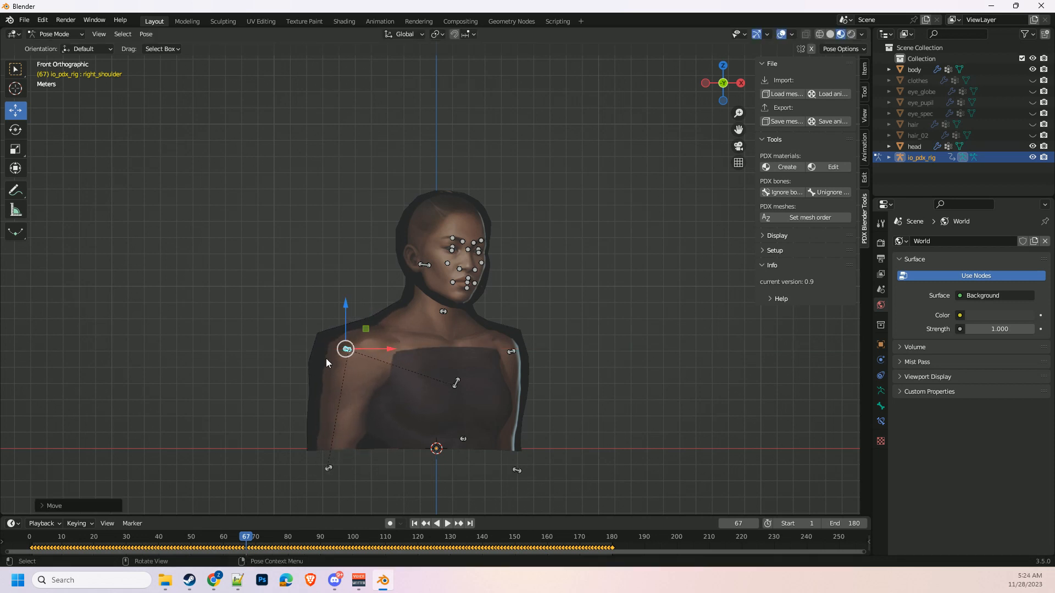
left_click_drag(387, 349, 346, 349)
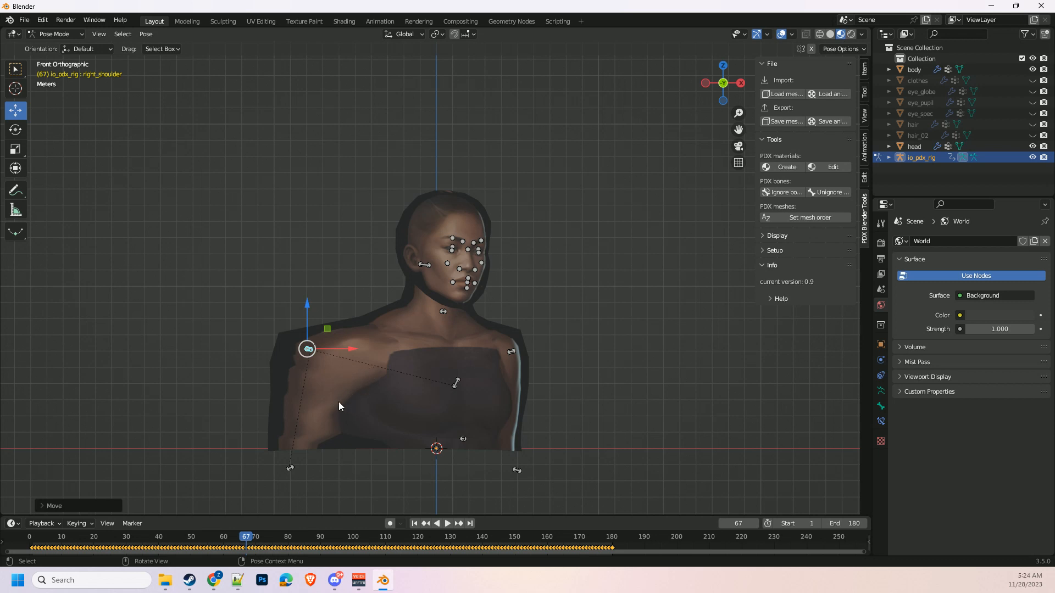
Set the weight brush to 0.5 and paint the body's right_shoulder weights over the shoulder and whole upper arm
left_click(921, 73, "ctrl")
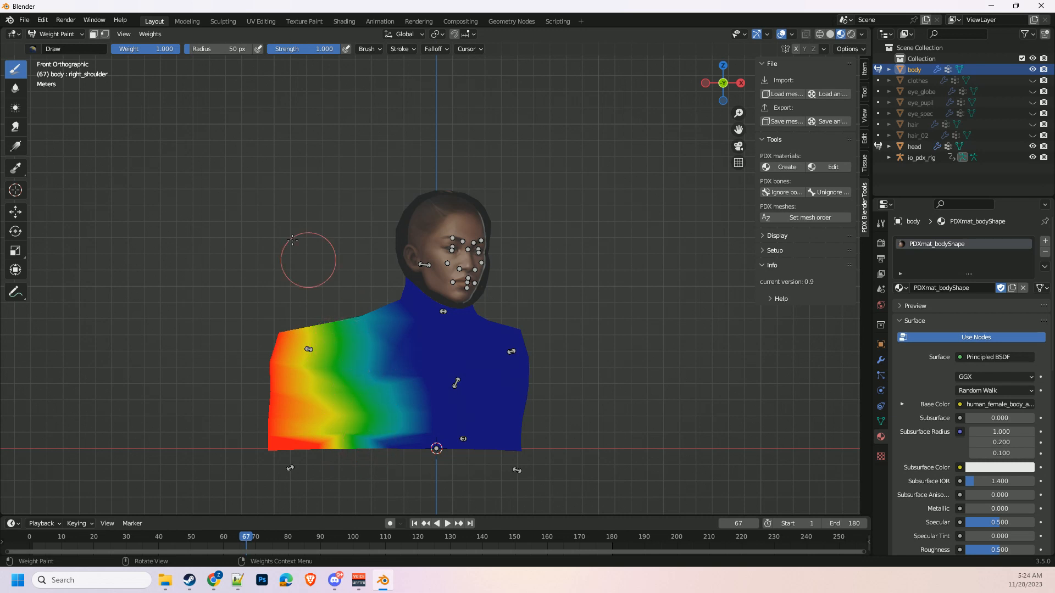
left_click(163, 52)
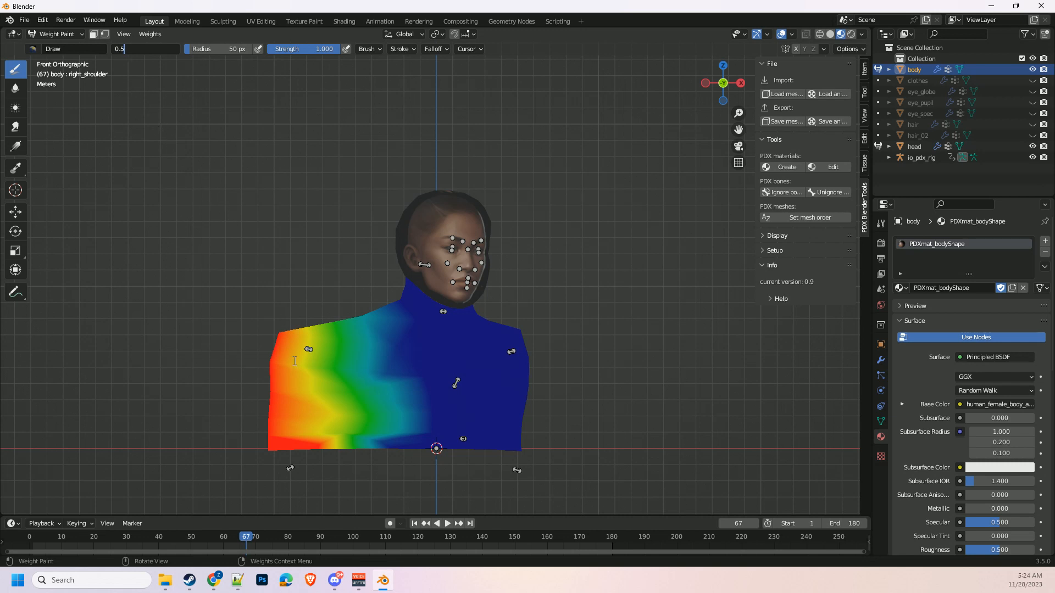
type("0.5")
key("Return")
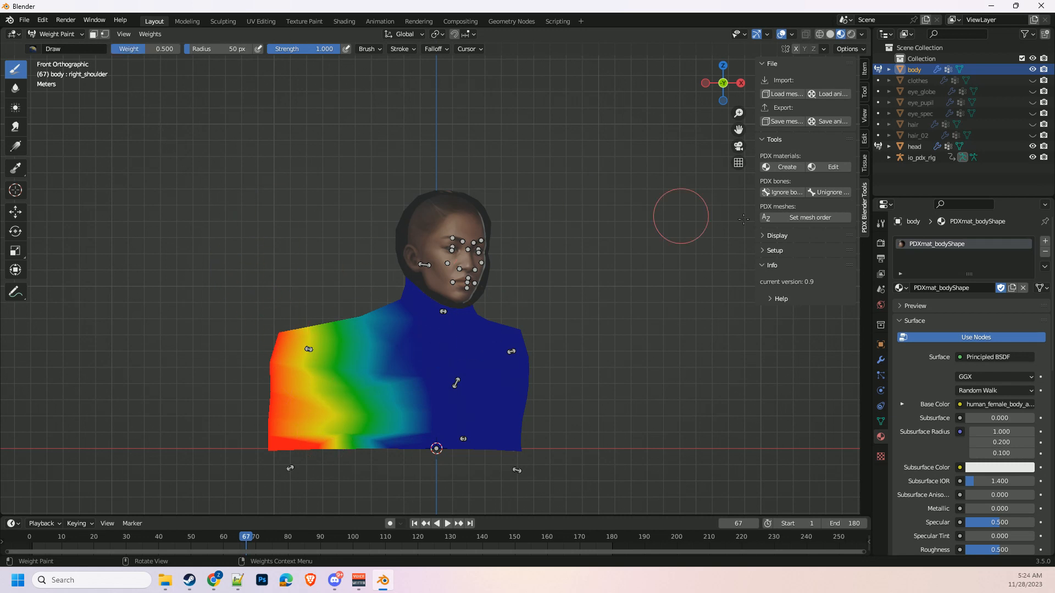
mouse_move(318, 369)
left_mouse_down()
mouse_move(278, 365)
mouse_move(283, 354)
mouse_move(275, 371)
left_mouse_up()
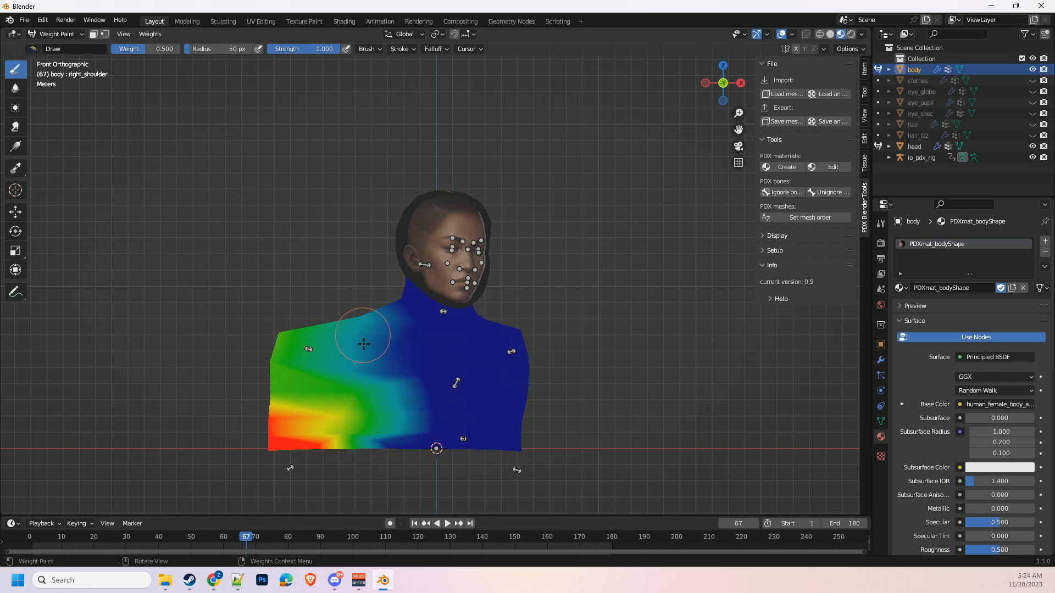
mouse_move(343, 412)
left_mouse_down()
mouse_move(324, 432)
mouse_move(261, 420)
mouse_move(289, 450)
mouse_move(358, 452)
mouse_move(272, 450)
mouse_move(305, 470)
mouse_move(335, 467)
mouse_move(265, 450)
mouse_move(321, 457)
left_mouse_up()
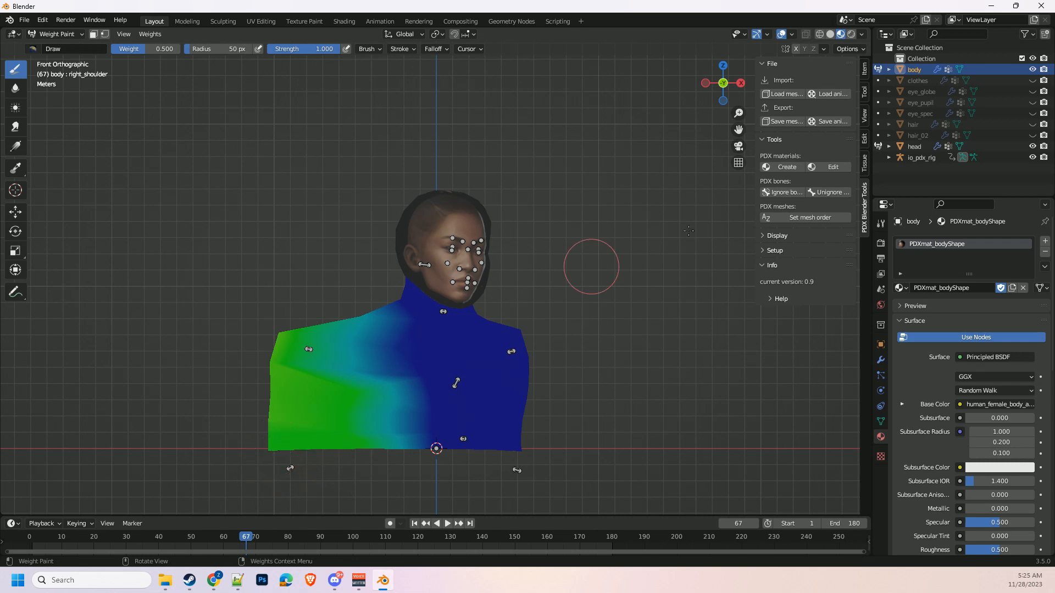
Return to io_pdx_rig, reset the pose by scrubbing at frame 67, and move the right_shoulder bone outward and upward
left_click(921, 156)
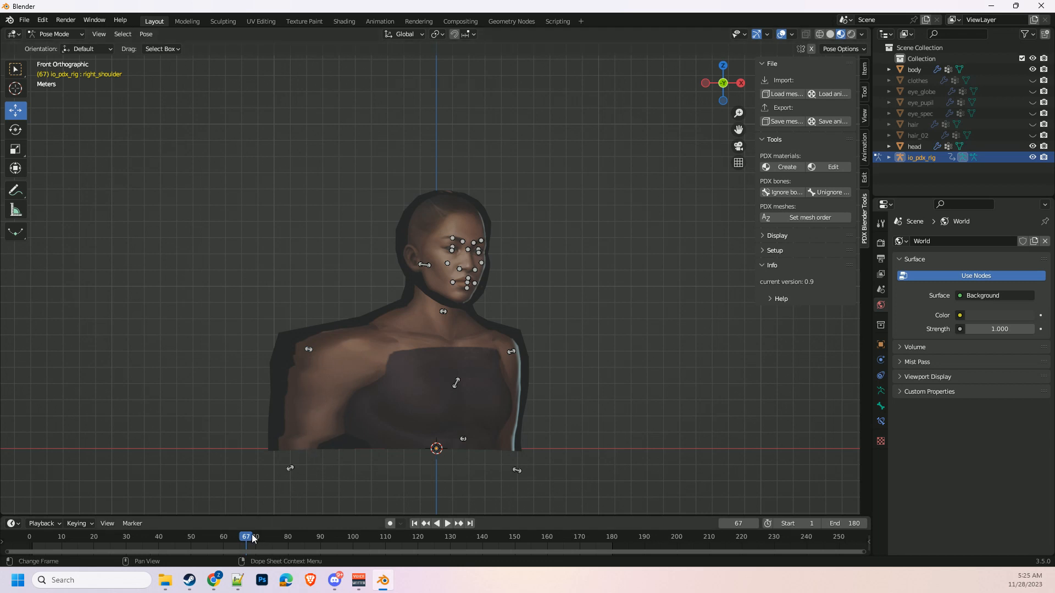
mouse_move(250, 539)
left_mouse_down()
mouse_move(20, 545)
mouse_move(308, 544)
mouse_move(39, 545)
mouse_move(247, 543)
left_mouse_up()
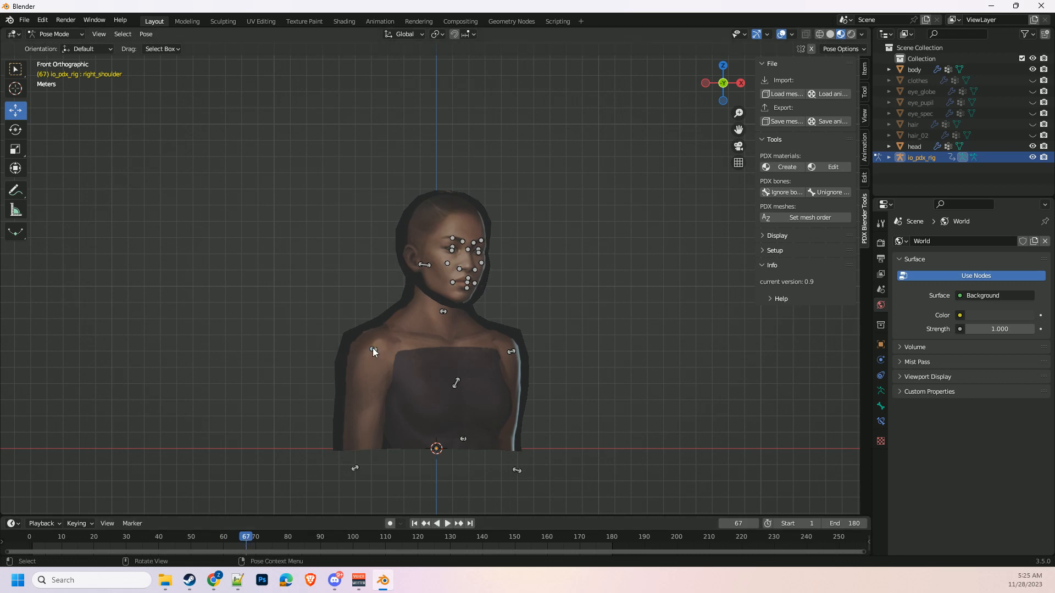
left_click(373, 349)
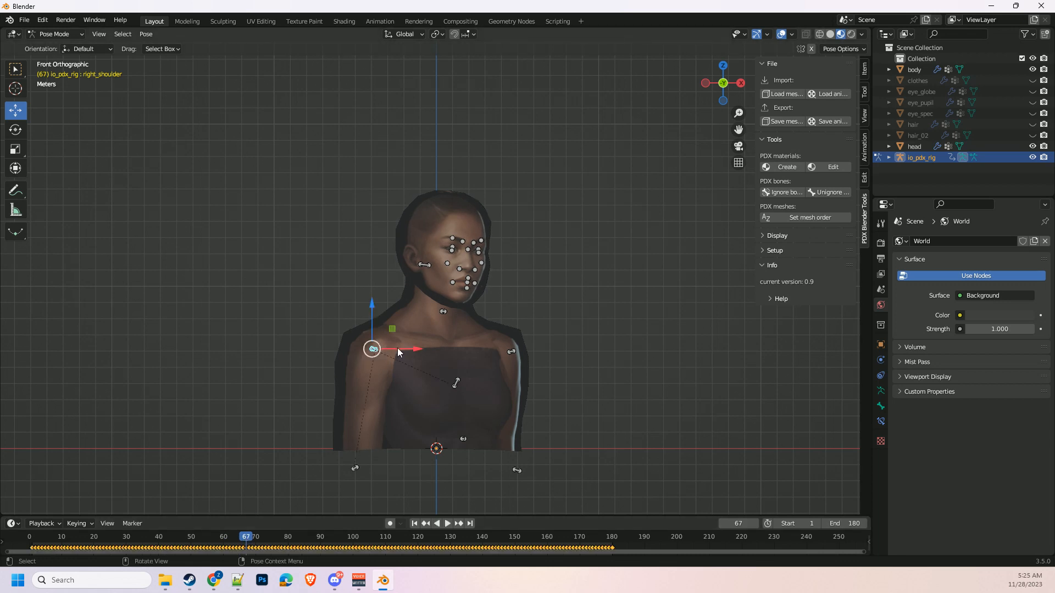
left_click_drag(416, 353, 377, 350)
left_click_drag(332, 303, 332, 277)
left_click_drag(380, 328, 371, 350)
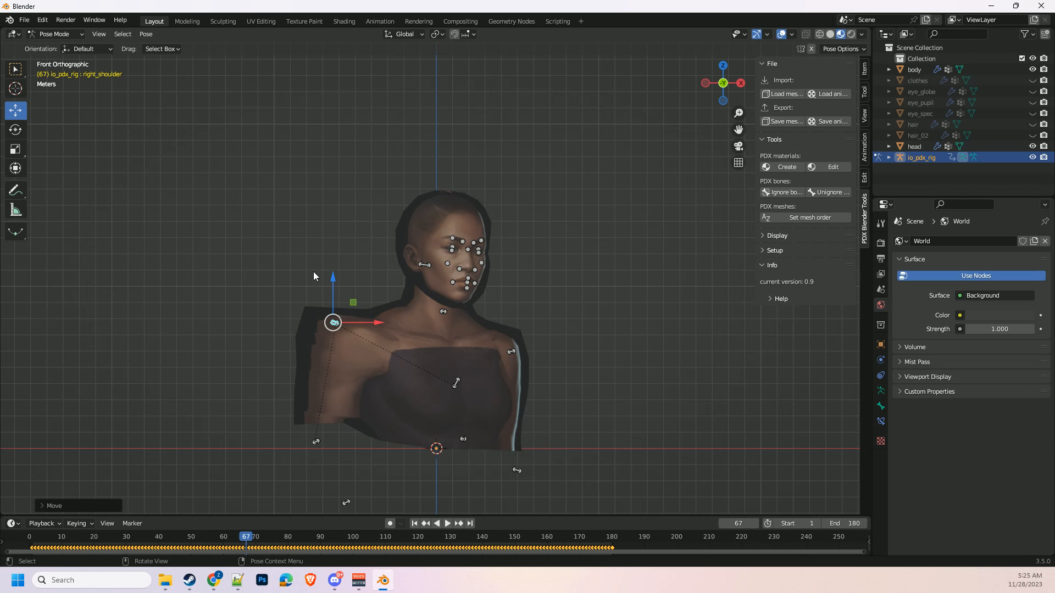
Start opening another Blender file, discarding the unsaved changes to the untitled scene
left_click(24, 20)
left_click(41, 49)
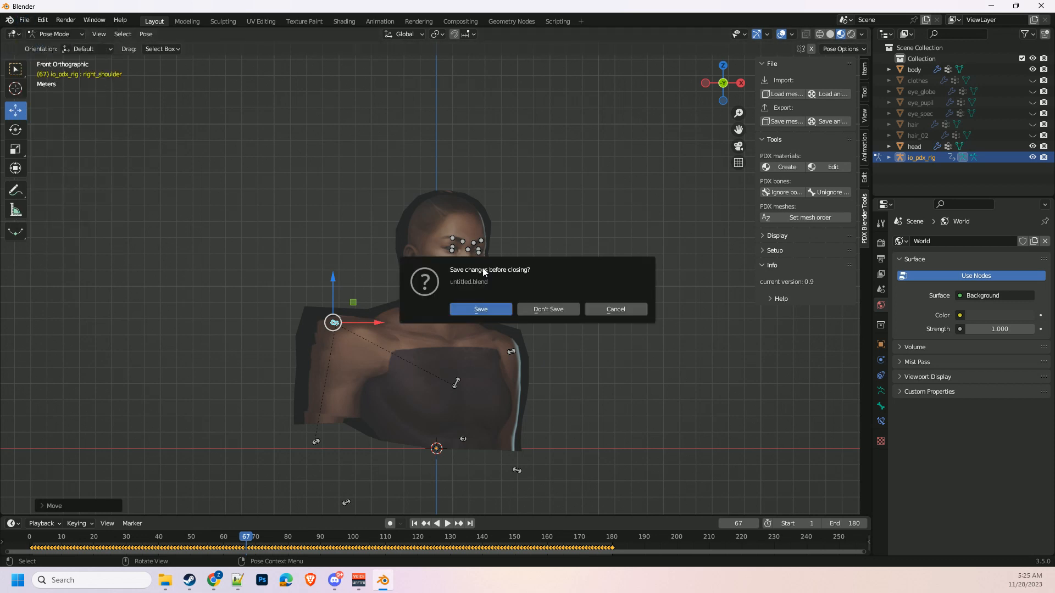
left_click(532, 304)
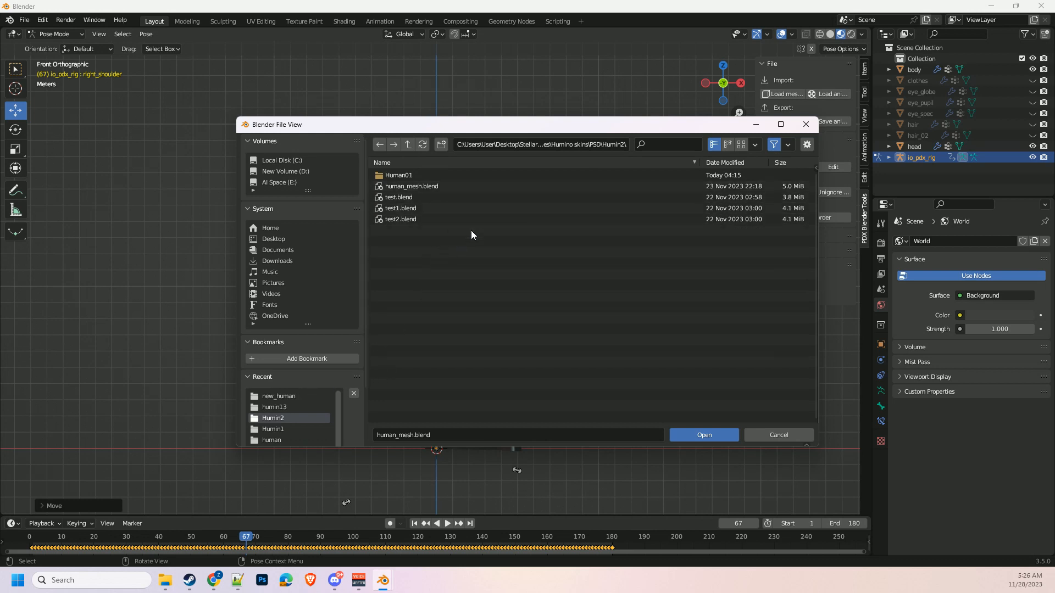
scroll(281, 386, "down", 1)
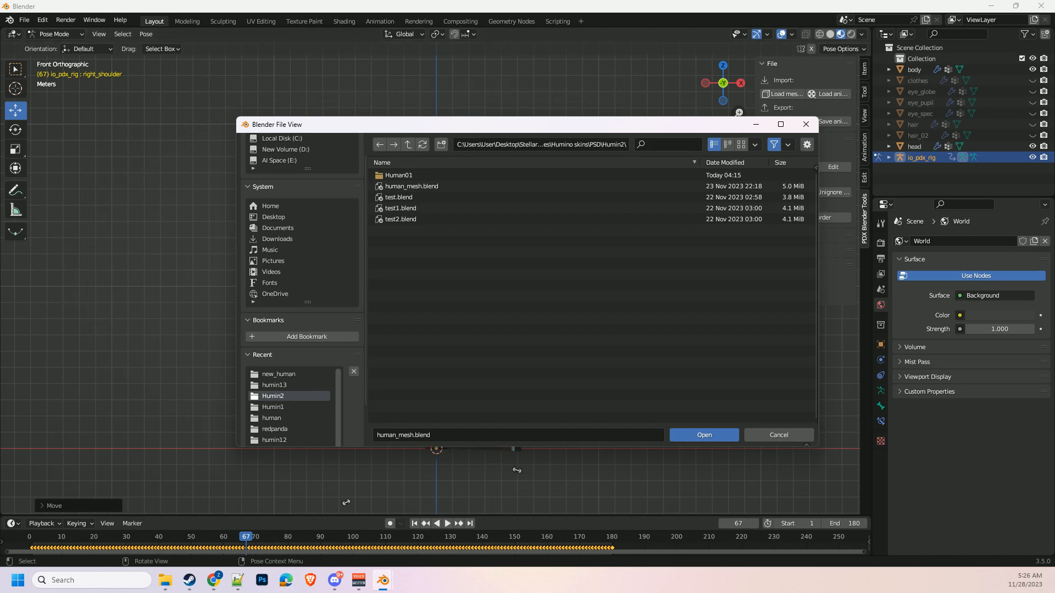
Copy the guide_open_me folder path from File Explorer and use it in Blender's file browser to open human_mesh.blend
key("alt+Tab")
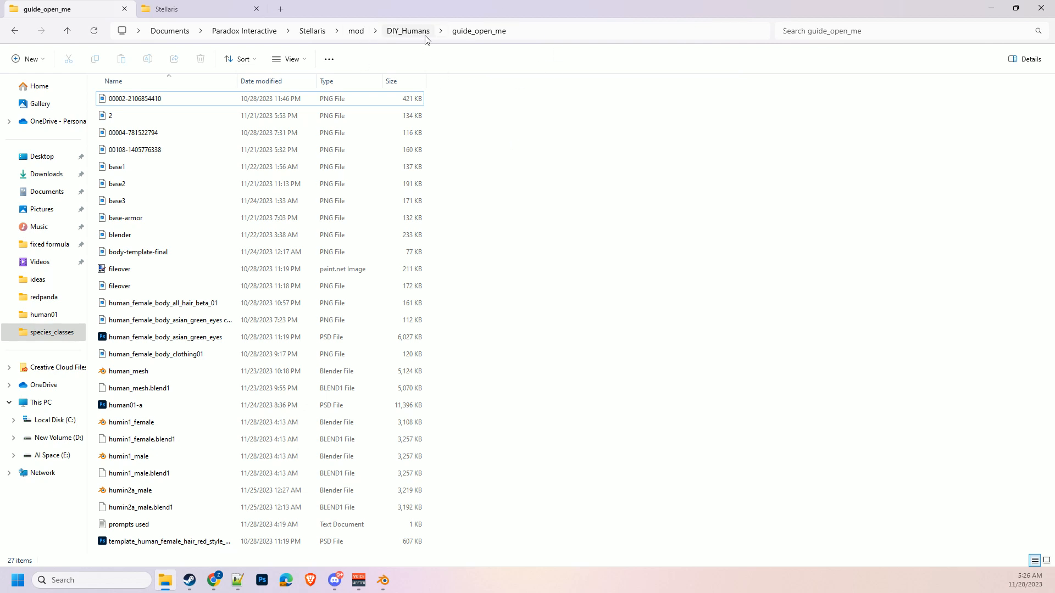
left_click(493, 35)
key("ctrl+c")
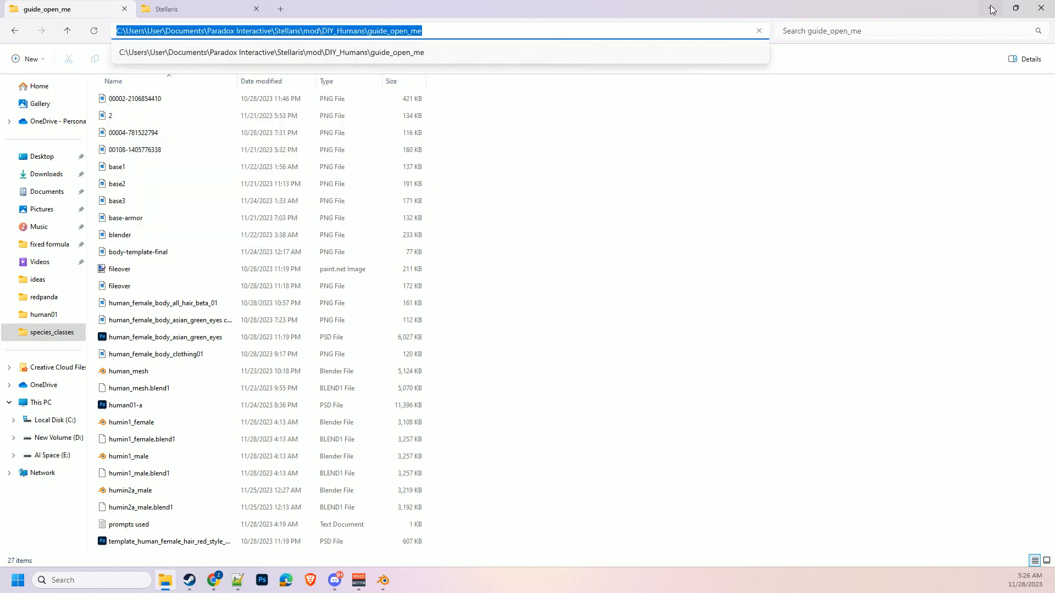
left_click(992, 9)
left_click(574, 145)
key("ctrl+v")
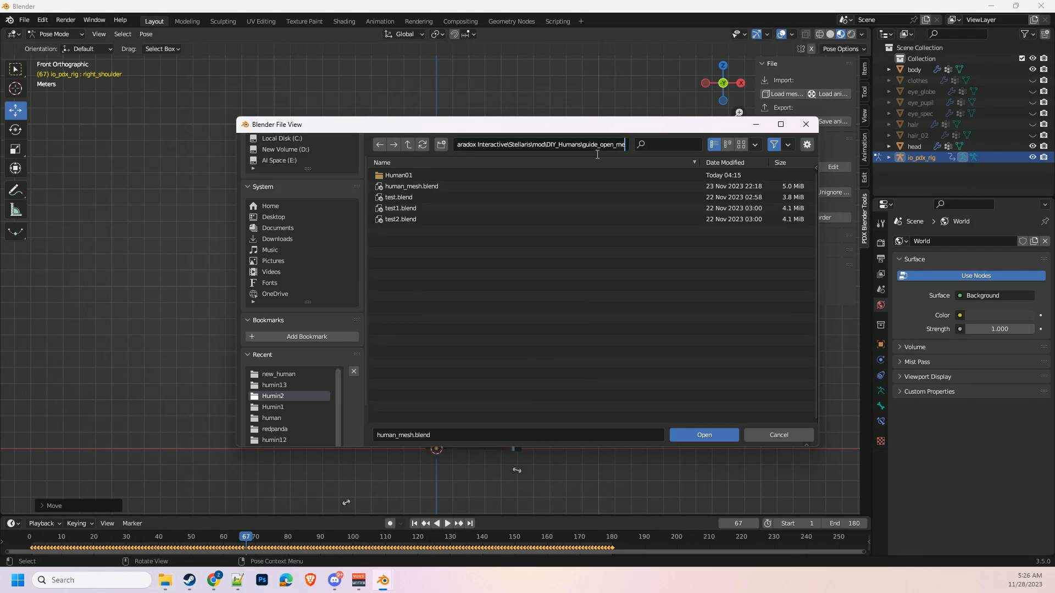
key("Return")
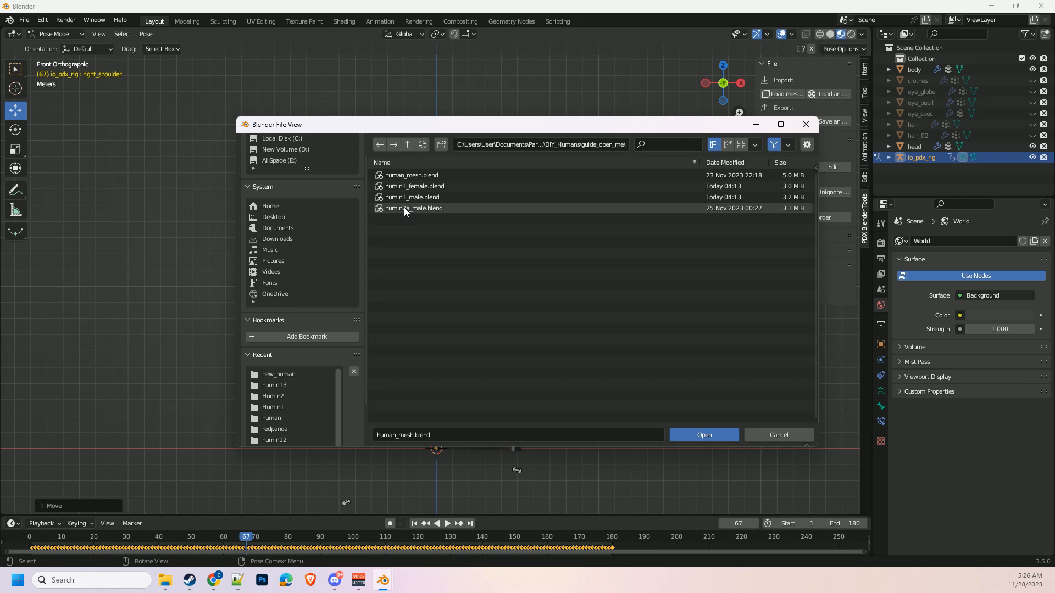
left_click(402, 177)
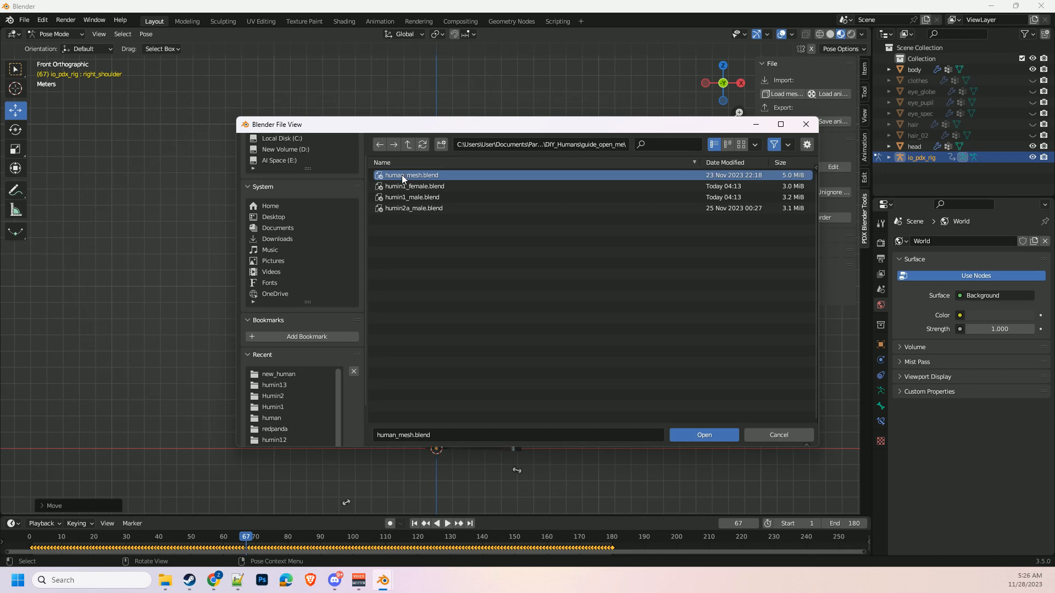
left_click(694, 434)
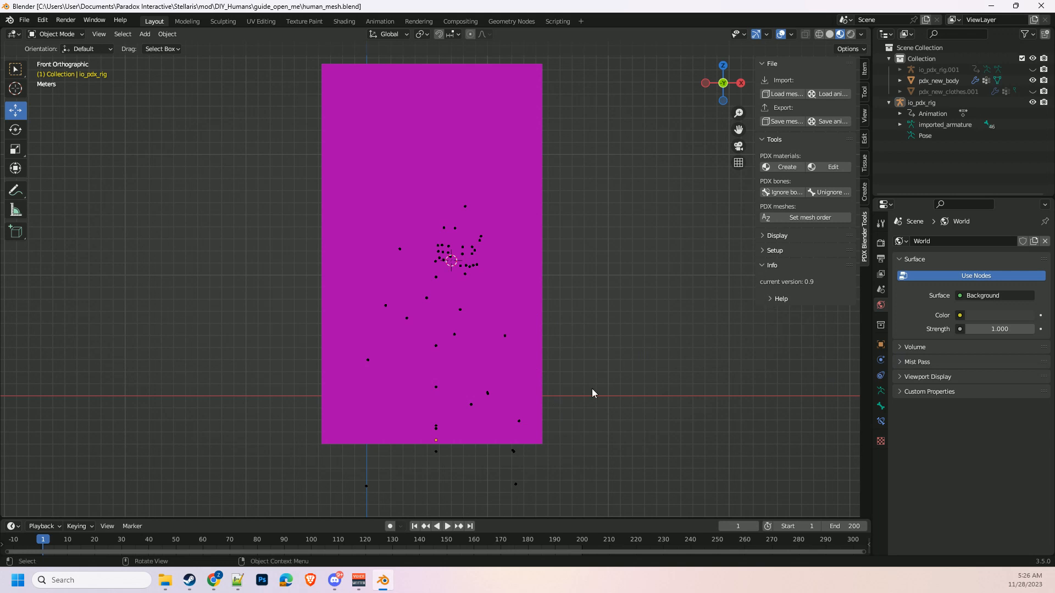
Load blender.png from guide_open_me as the base color texture of pdx_new_body, and play the animation to preview the mesh, stopping at frame 122
left_click(943, 82)
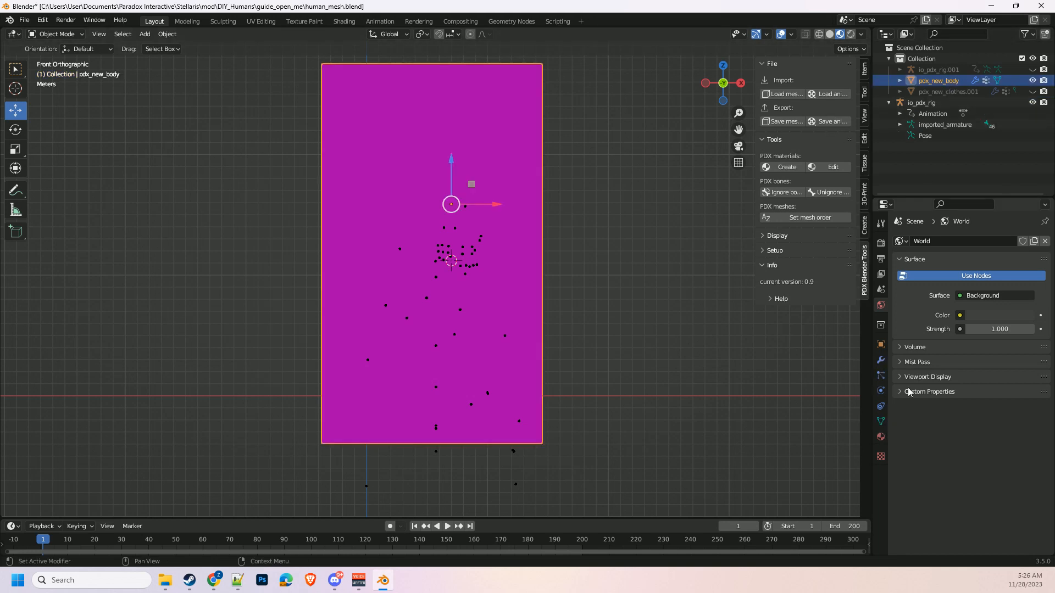
left_click(879, 440)
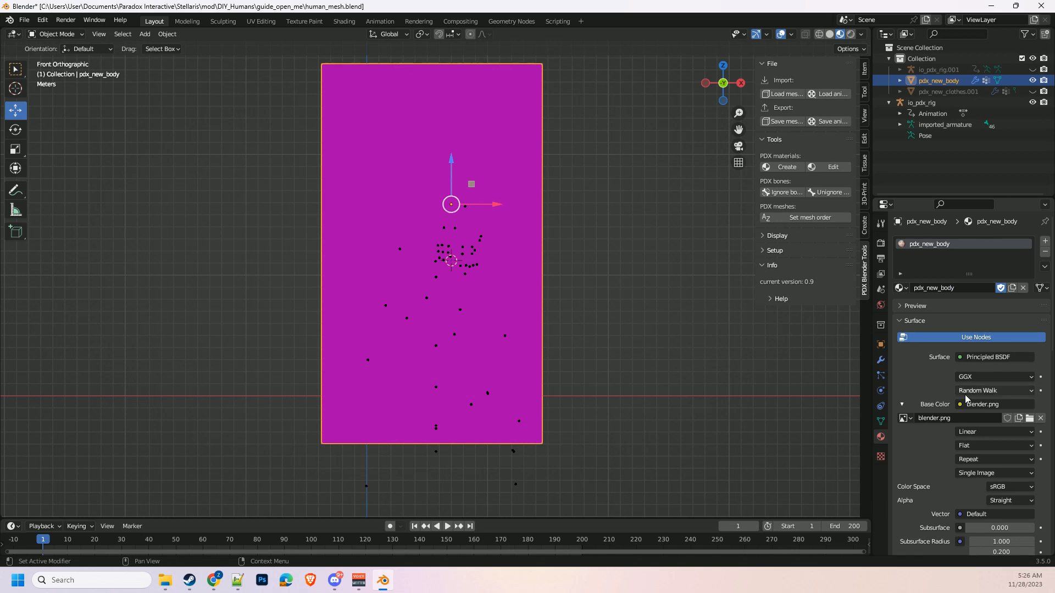
left_click(910, 420)
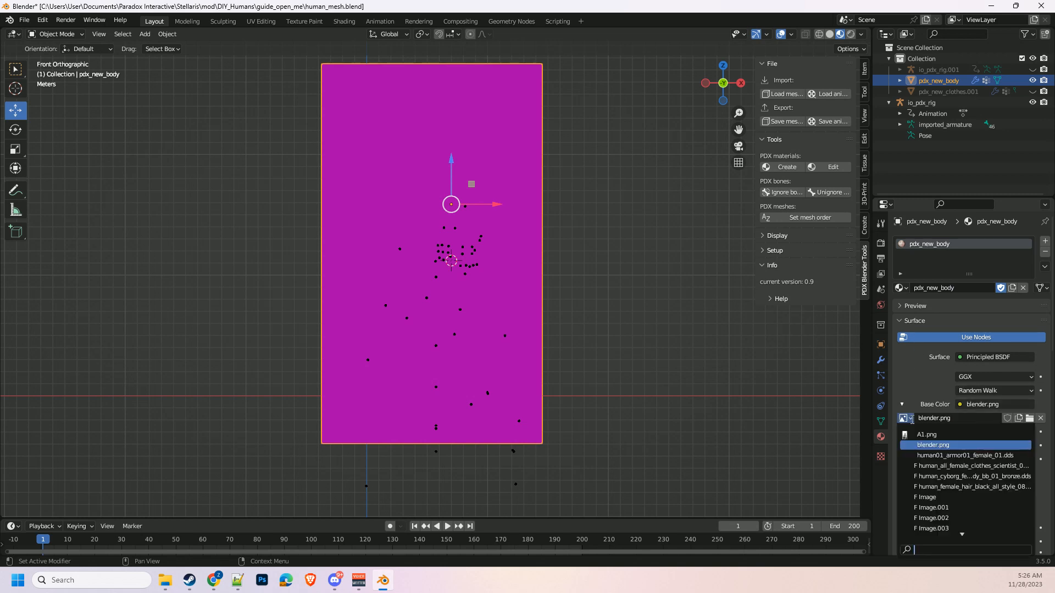
left_click(1030, 419)
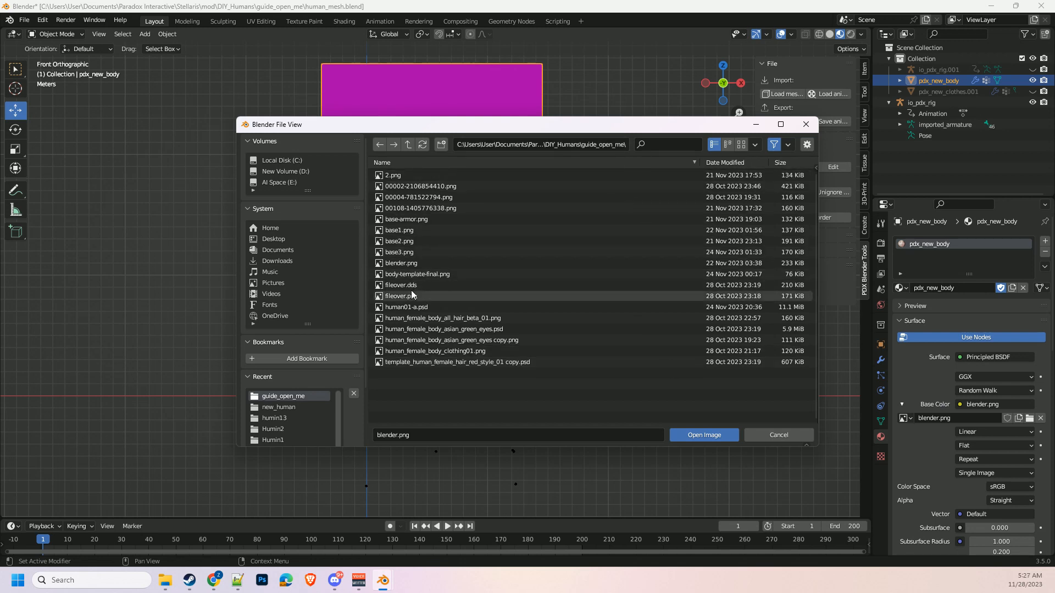
left_click(397, 264)
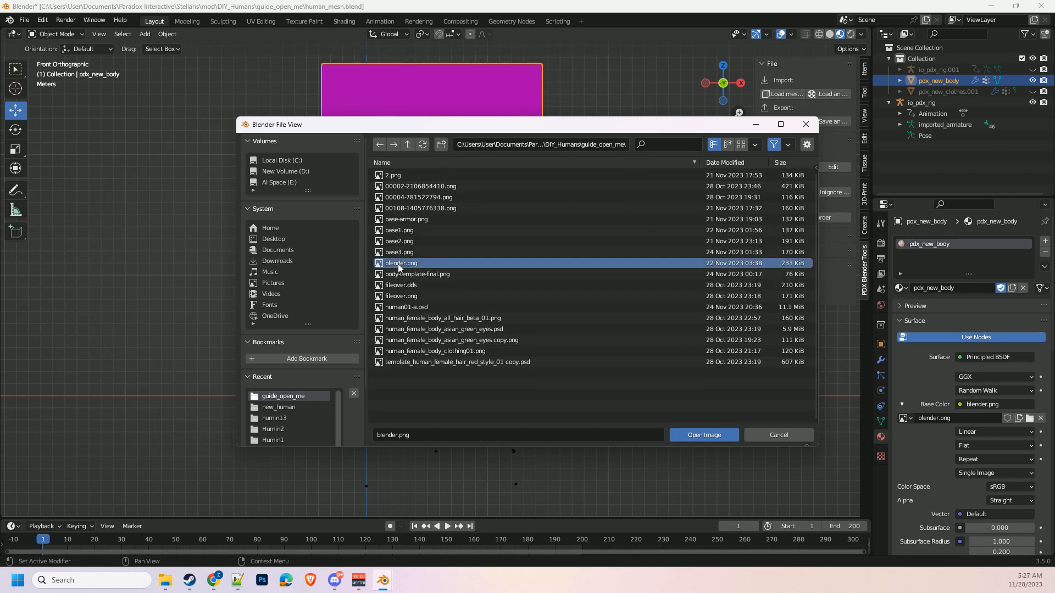
left_click(696, 436)
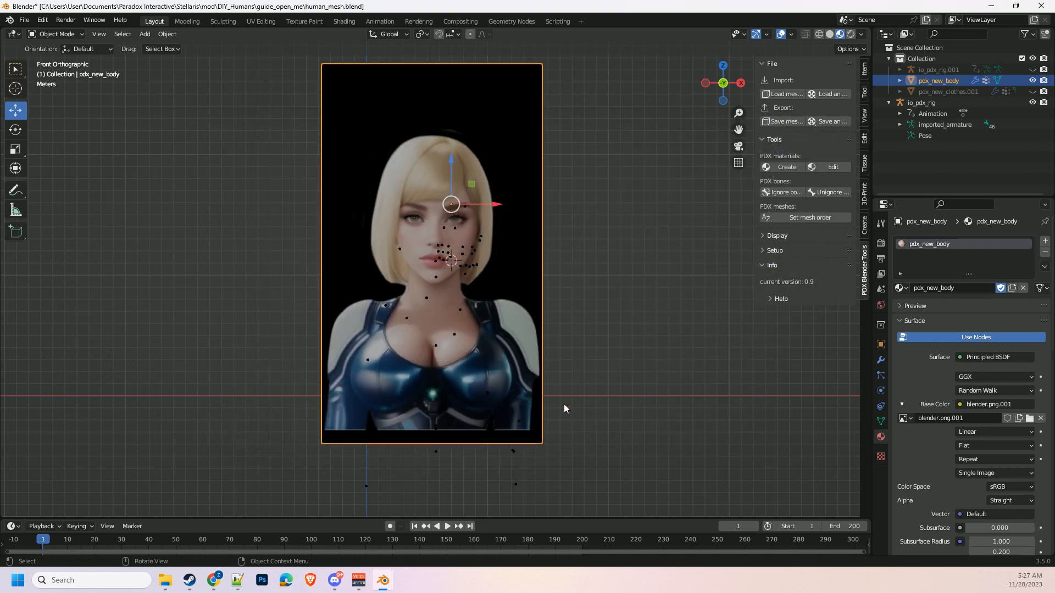
left_click(447, 529)
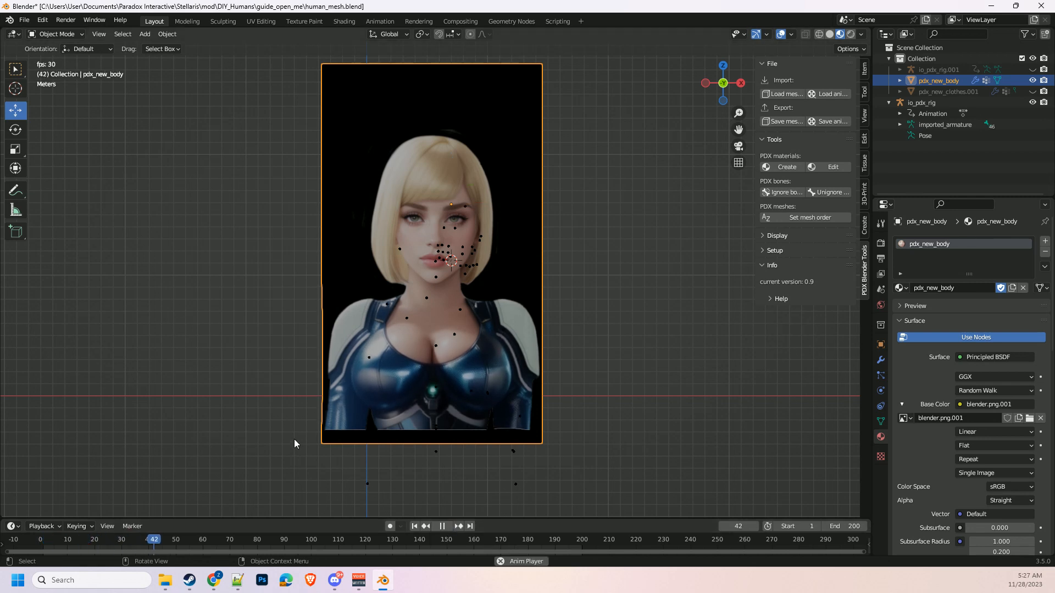
left_click(443, 526)
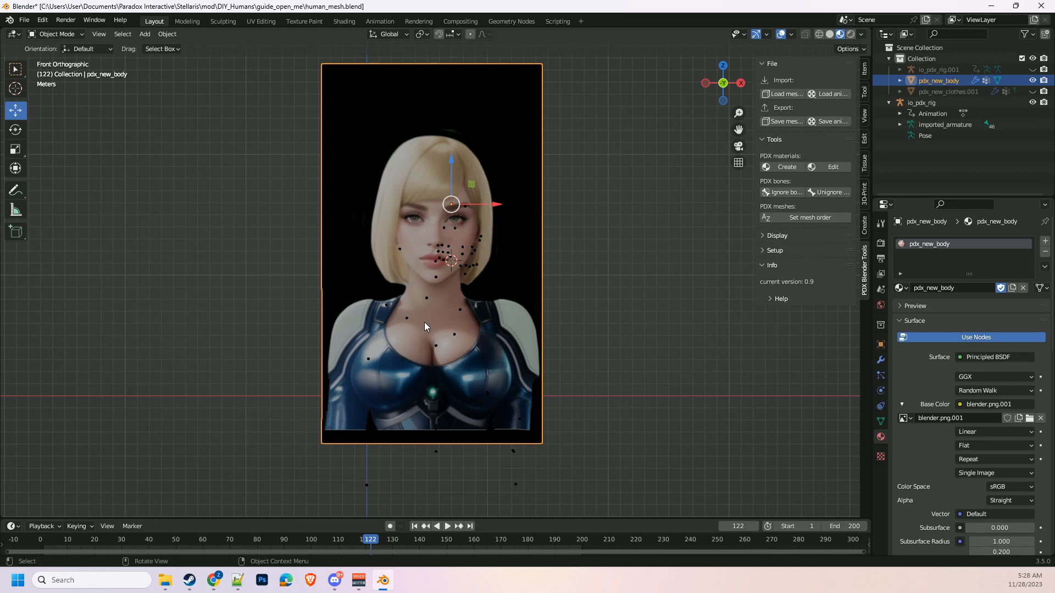
Open humin2a_male.blend from the guide_open_me folder, discarding the unsaved changes to human_mesh.blend
left_click(22, 21)
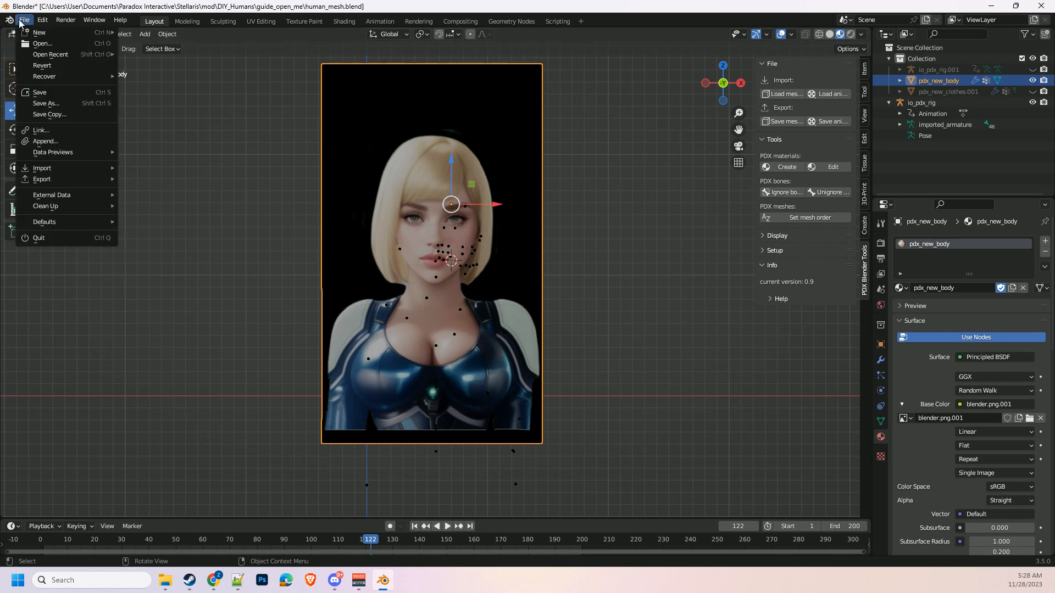
left_click(38, 43)
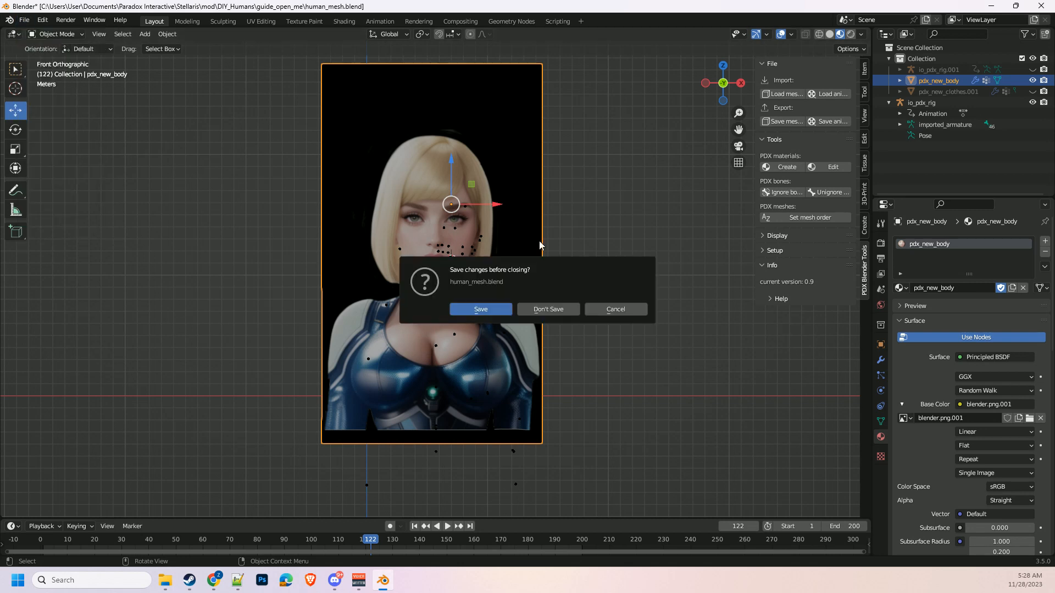
left_click(548, 307)
left_click(406, 210)
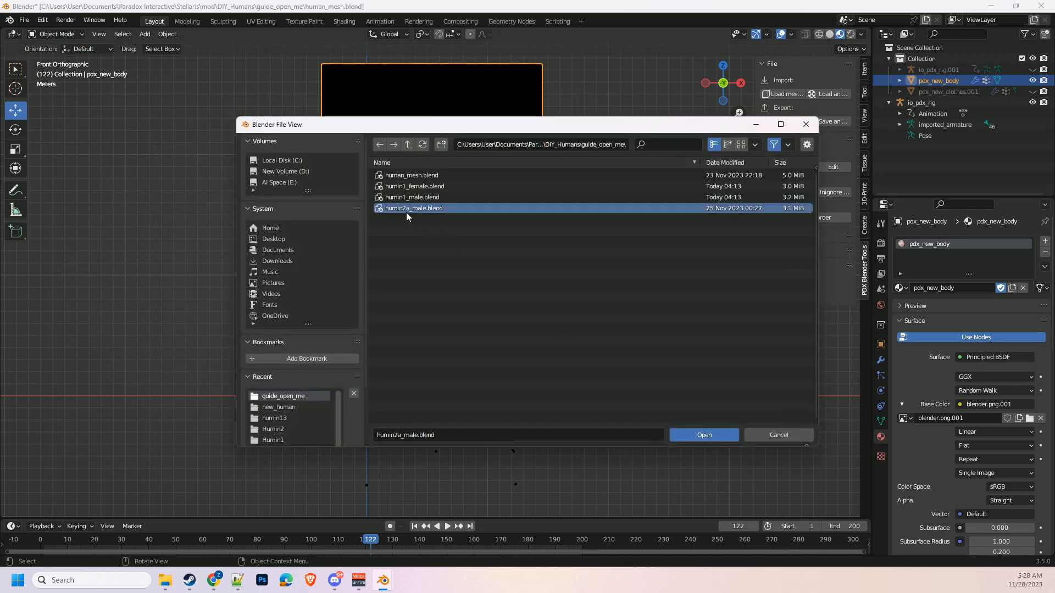
left_click(705, 437)
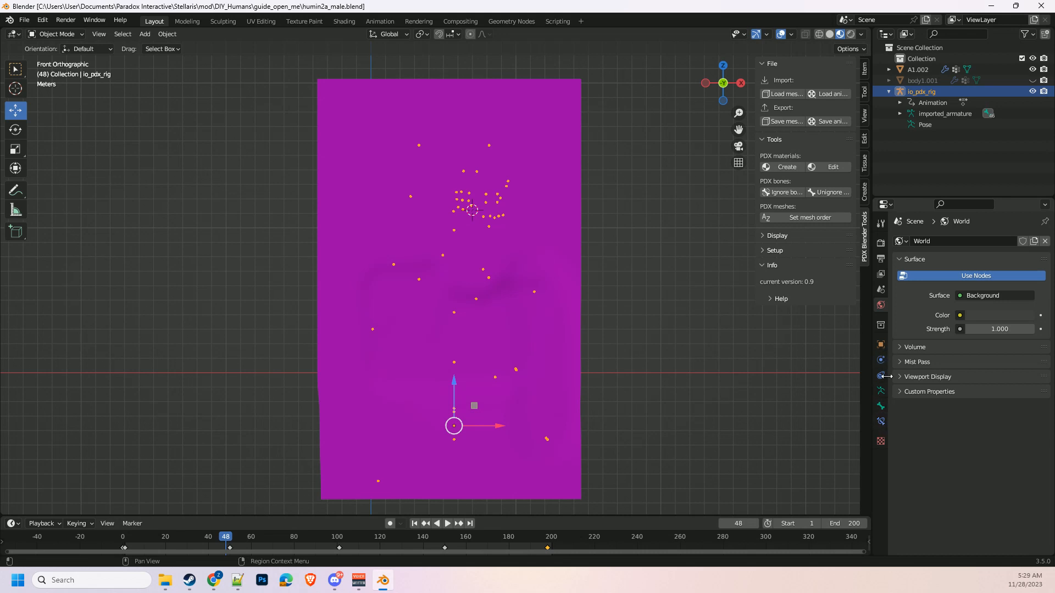
Start replacing the base color image of A1.002's material and browse to the DIY_Humans\guide_open_me folder
left_click(924, 70)
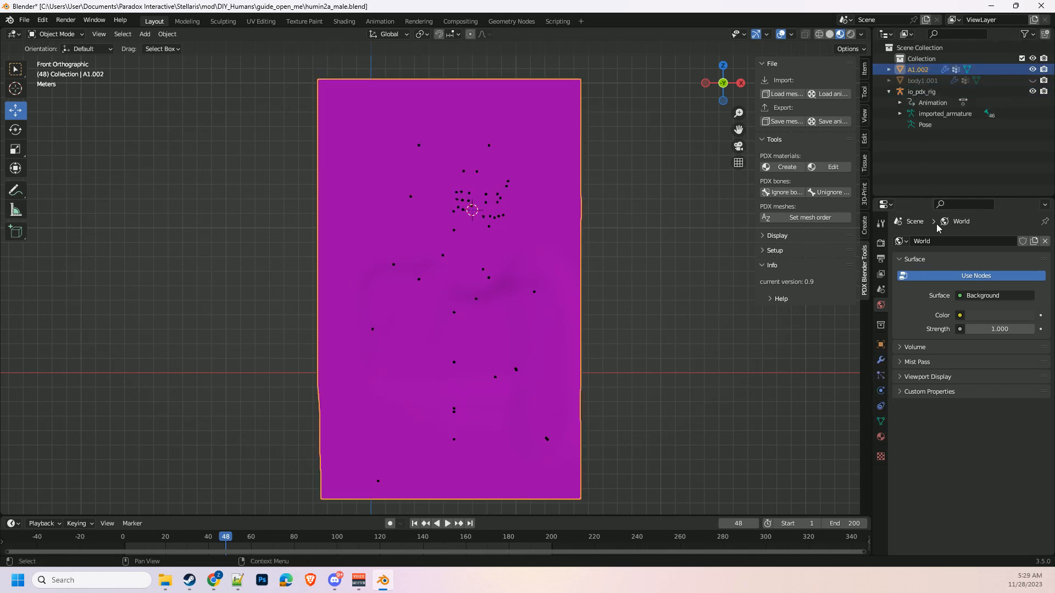
left_click(881, 438)
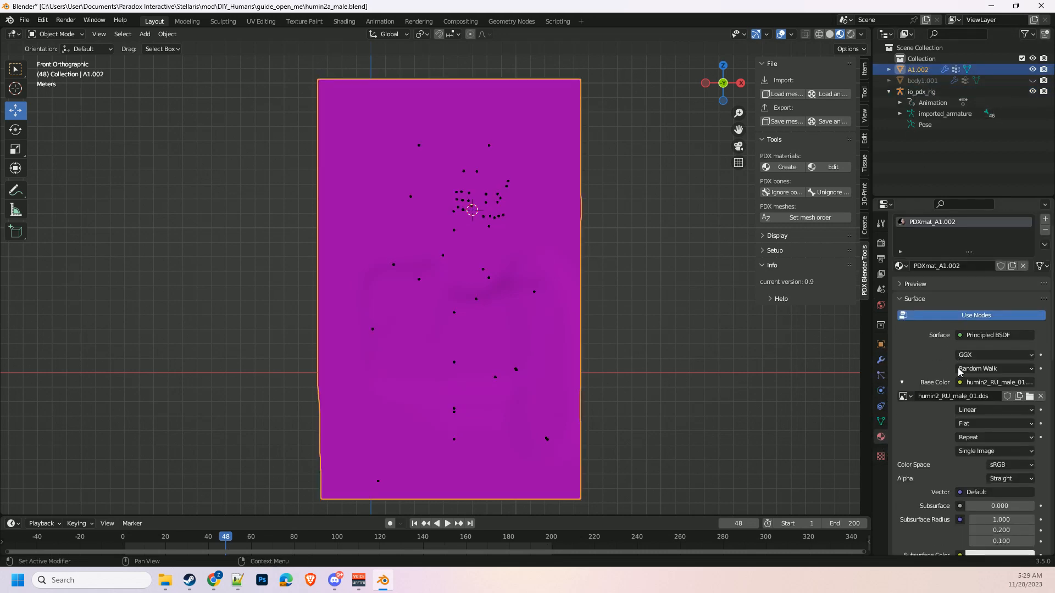
scroll(953, 357, "down", 1)
left_click(1030, 396)
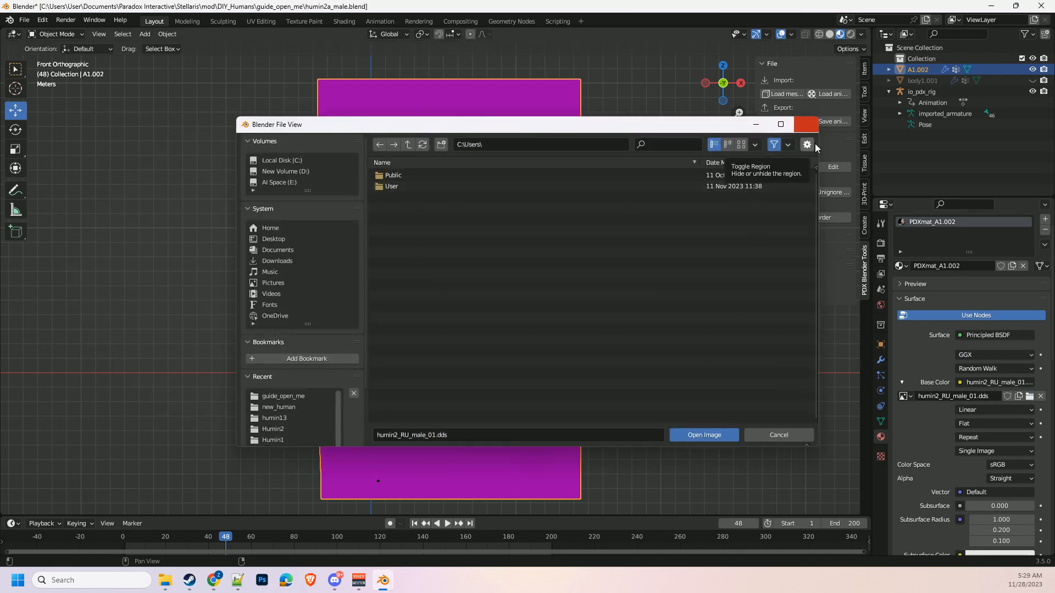
left_click(806, 126)
left_click(1029, 396)
left_click(555, 150)
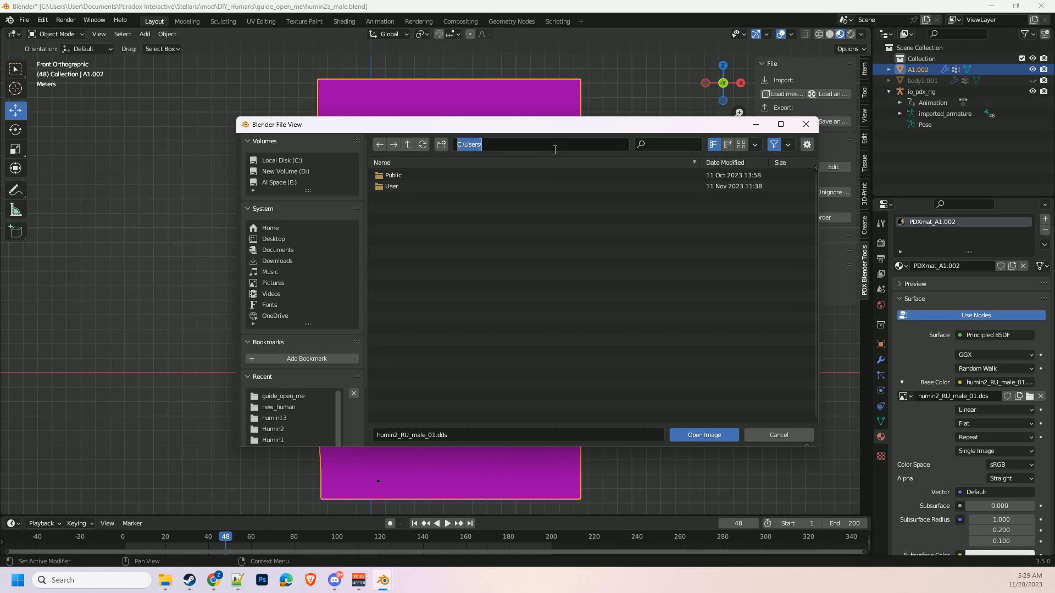
type("C:\\Users\\User\\Documents\\Paradox Interactive\\Stellaris\\mod\\DIY_Humans\\guide_open_me")
key("Return")
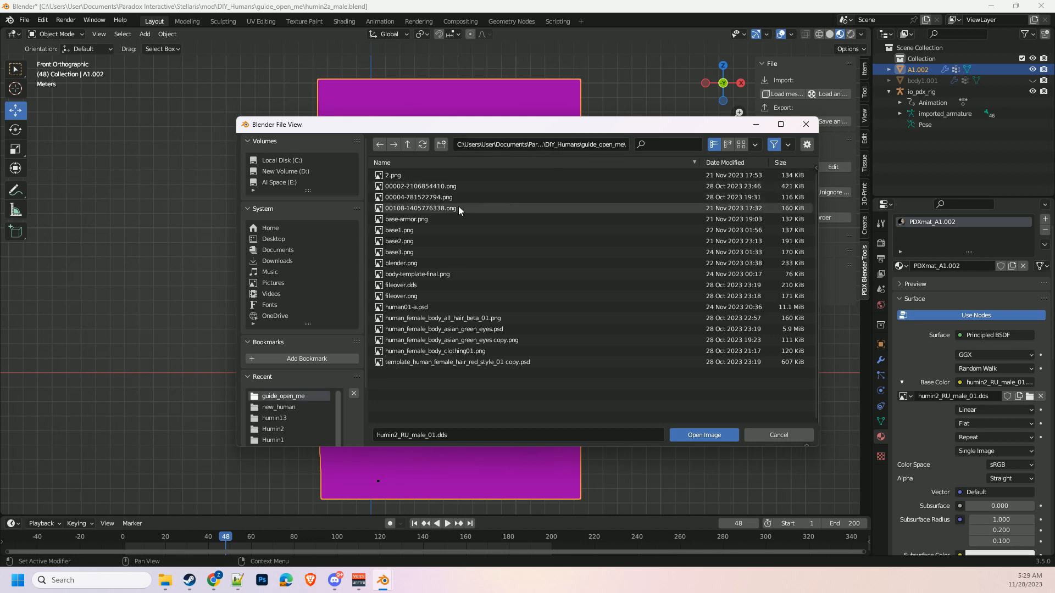
Go up to the DIY_Humans folder and browse into gfx\models\portraits for the replacement texture
left_click(586, 144)
double_click(586, 144)
key("BackSpace")
key("Return")
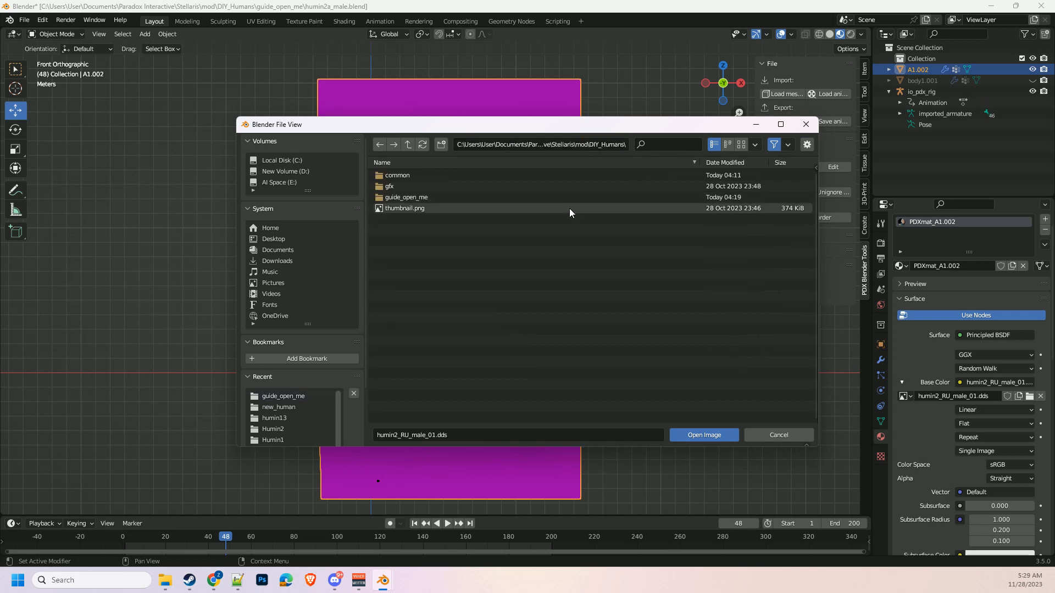
left_click(411, 186)
double_click(412, 186)
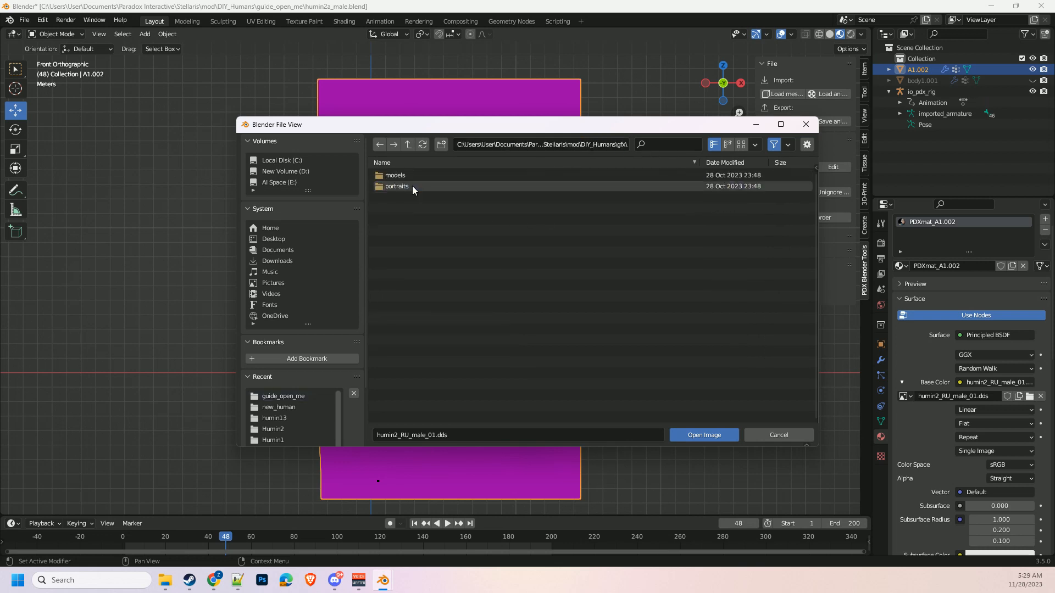
left_click(401, 176)
double_click(401, 176)
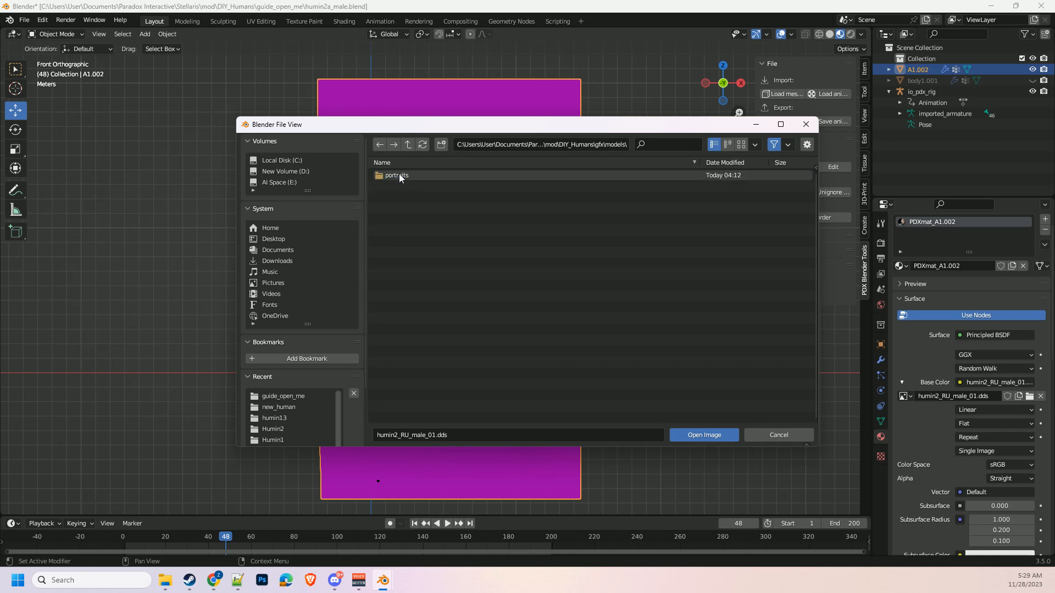
left_click(401, 174)
double_click(402, 177)
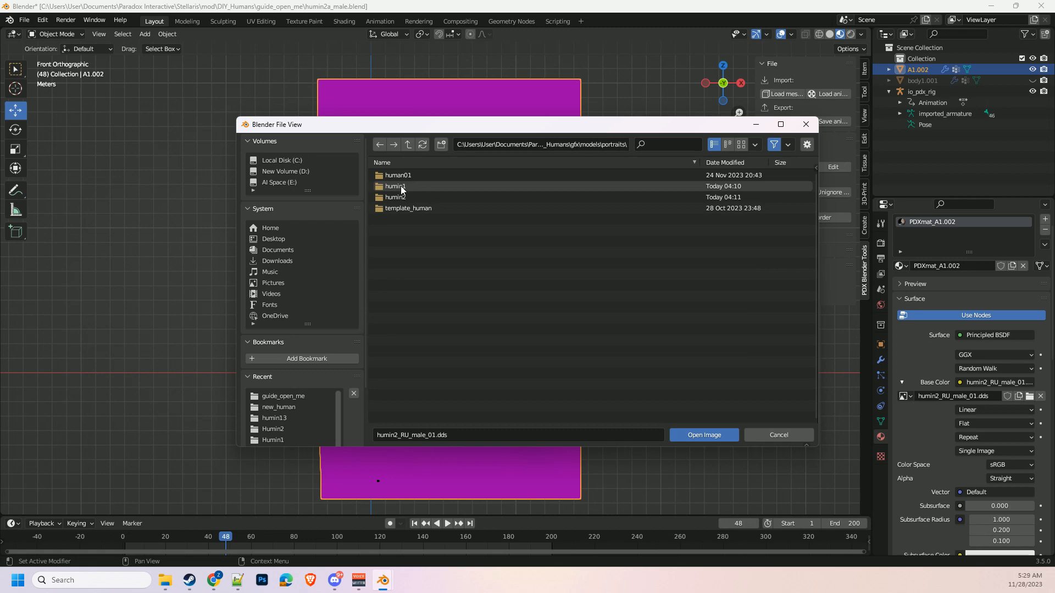
Load humin1_AD_female_01.dds from the humin1 folder as A1.002's base color texture
left_click(400, 188)
double_click(401, 188)
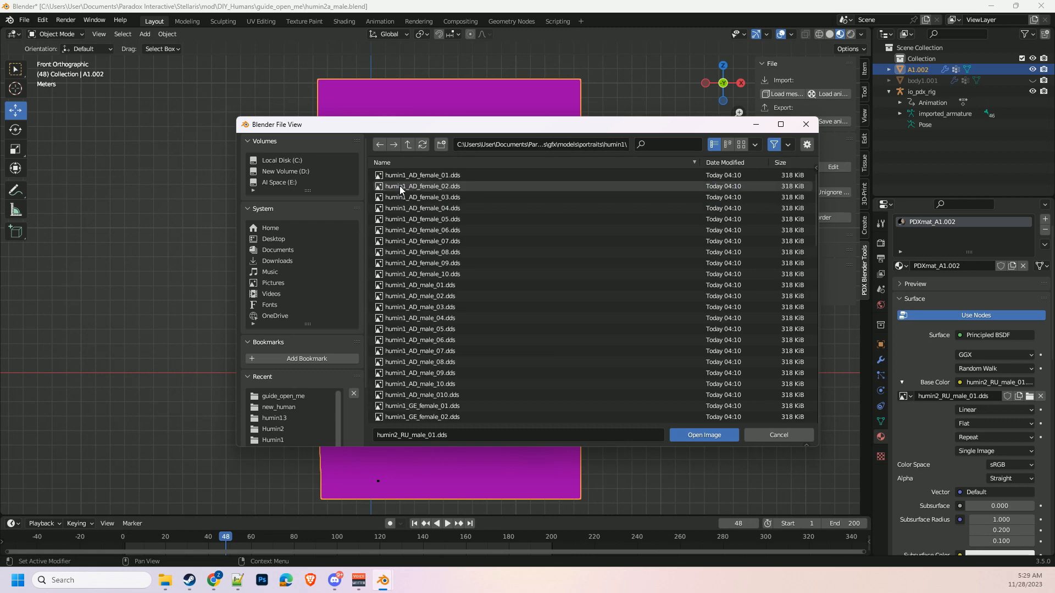
left_click(437, 176)
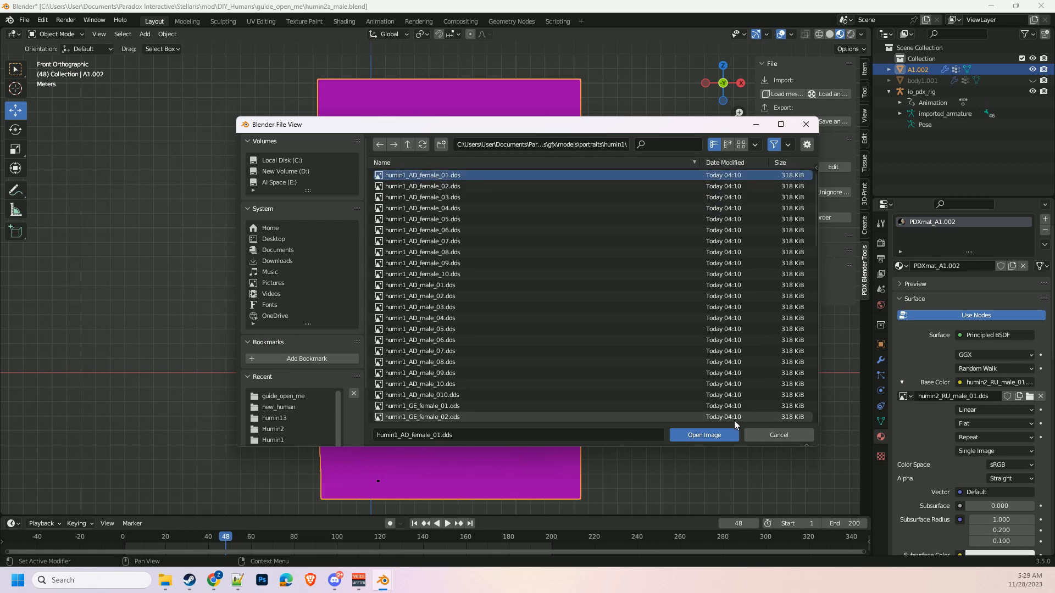
left_click(717, 432)
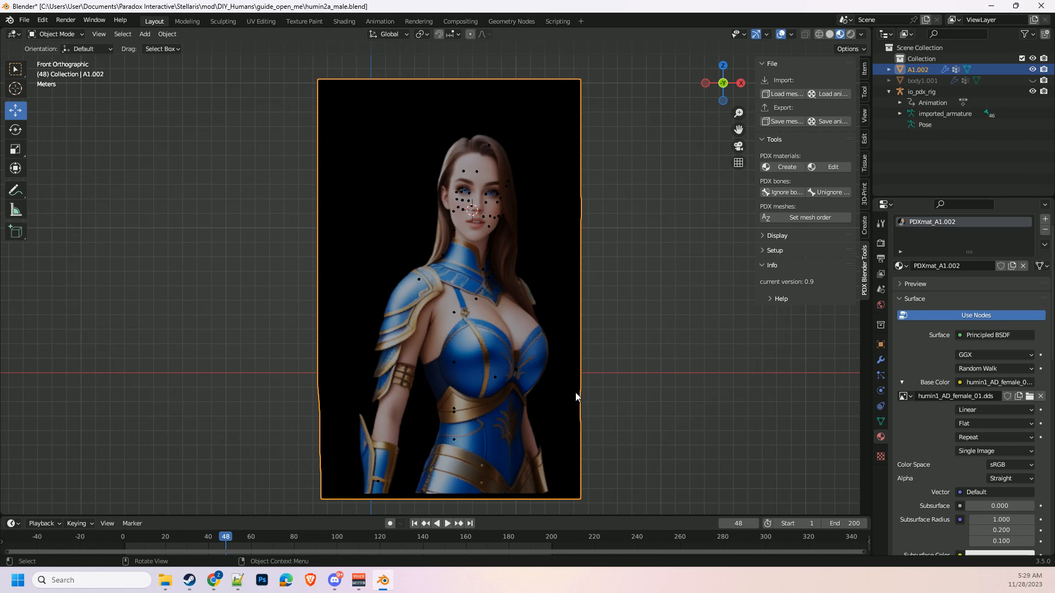
Use the Select Box tool to mark out the portrait's lower-body area and the areas on both sides of the head
left_click(15, 68)
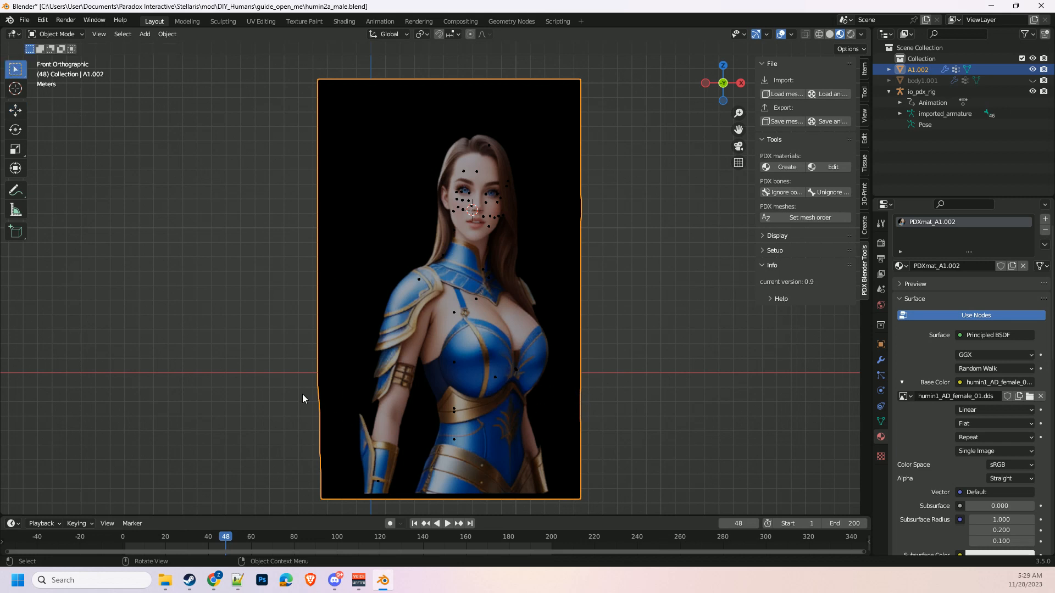
left_click_drag(285, 377, 601, 500)
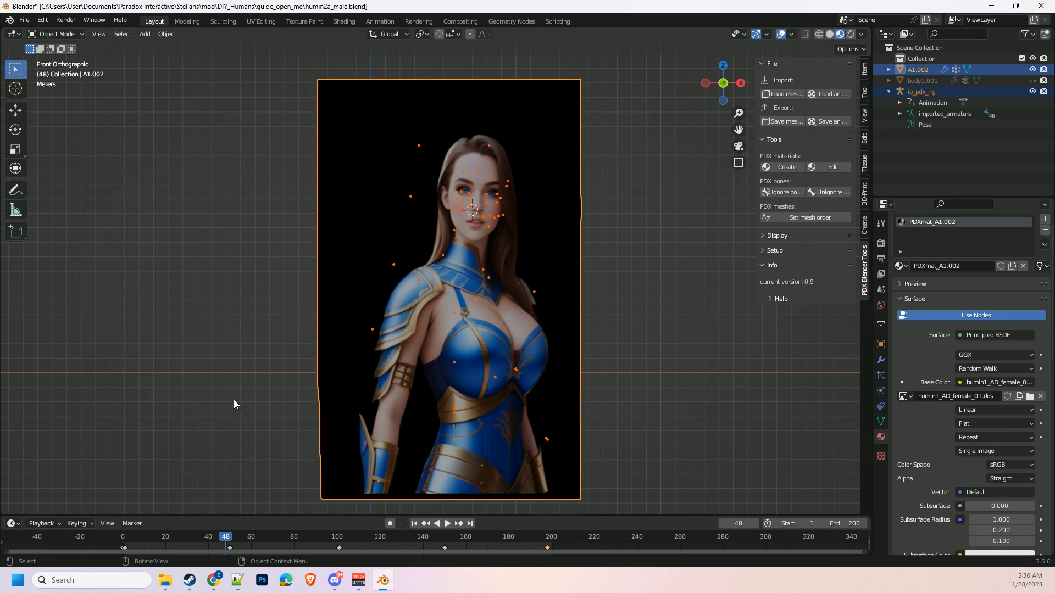
left_click_drag(222, 398, 605, 500)
left_click_drag(202, 421, 624, 499)
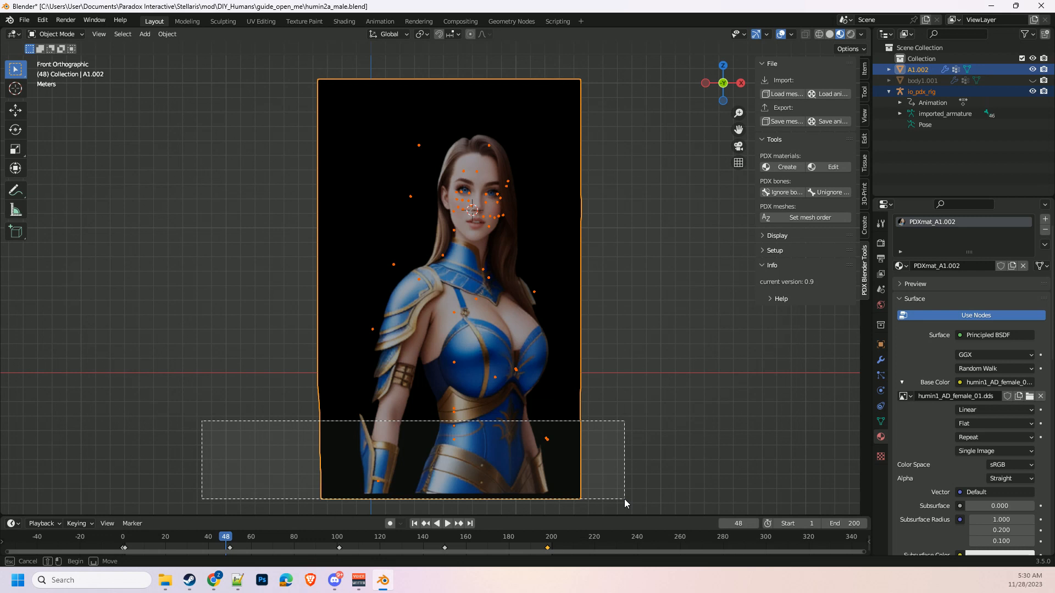
left_click_drag(624, 499, 625, 500)
left_click_drag(341, 133, 430, 251)
left_click_drag(512, 135, 597, 285)
left_click_drag(407, 118, 371, 278)
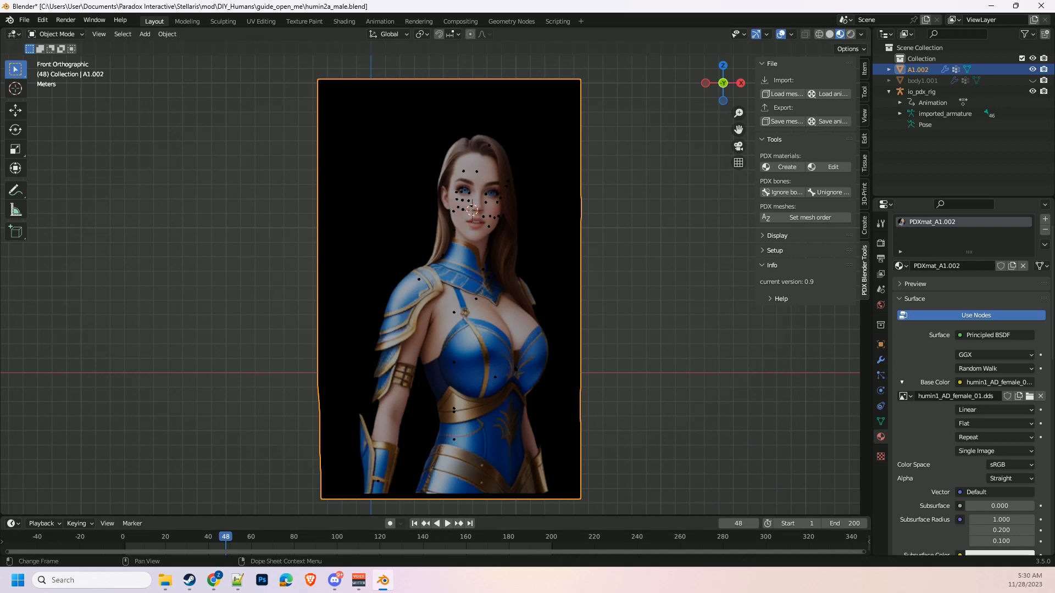
Launch Stellaris from the Steam library, minimize Steam, and deselect the mesh in Blender
left_click(189, 581)
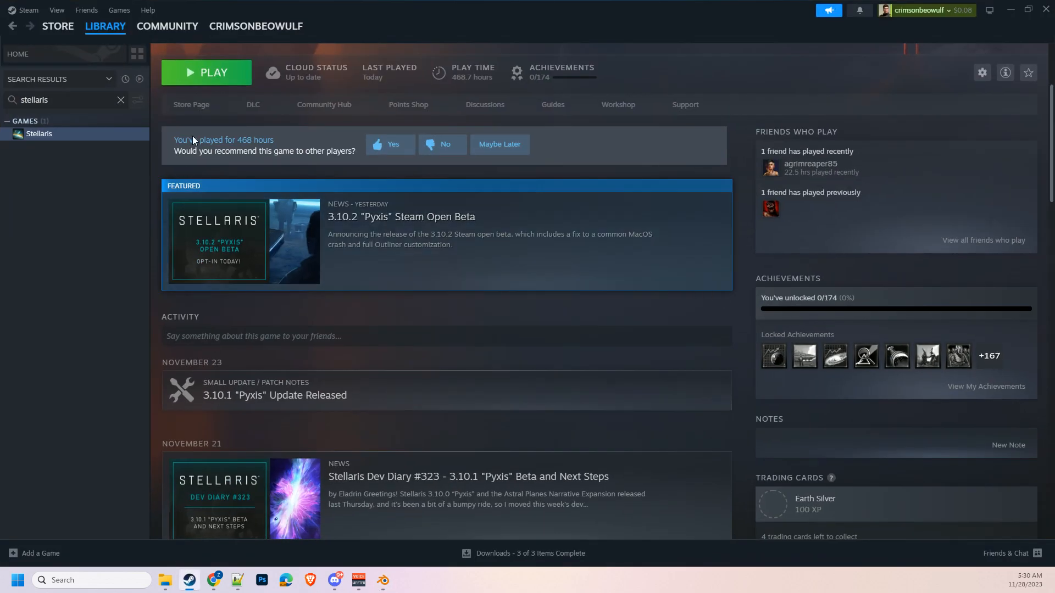
left_click(195, 82)
left_click(1009, 11)
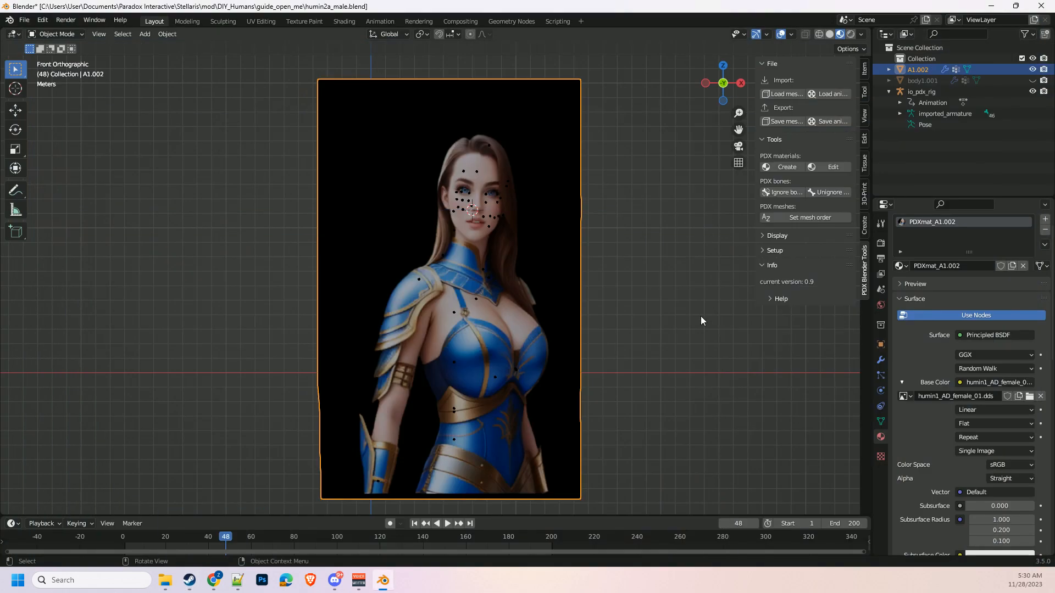
left_click(671, 334)
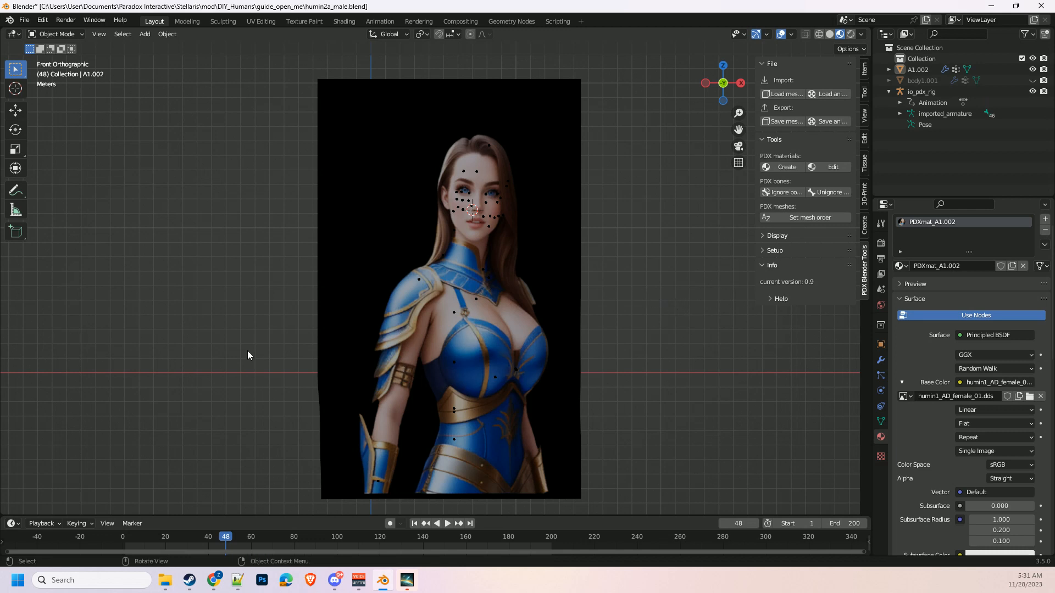
Switch to the running Stellaris game and start a new game with a newly created empire
key("super+d")
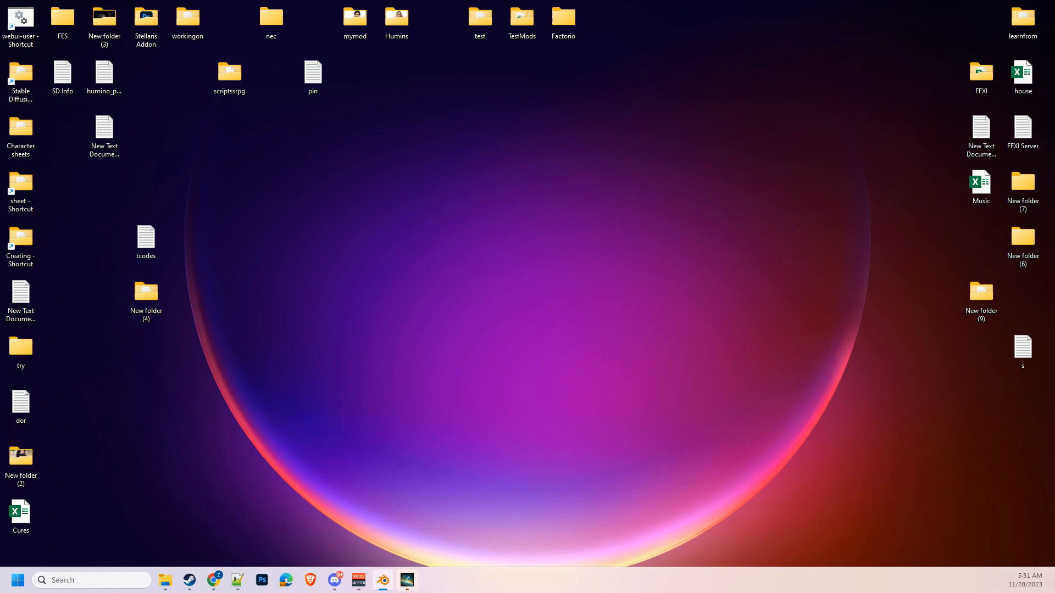
key("super+d")
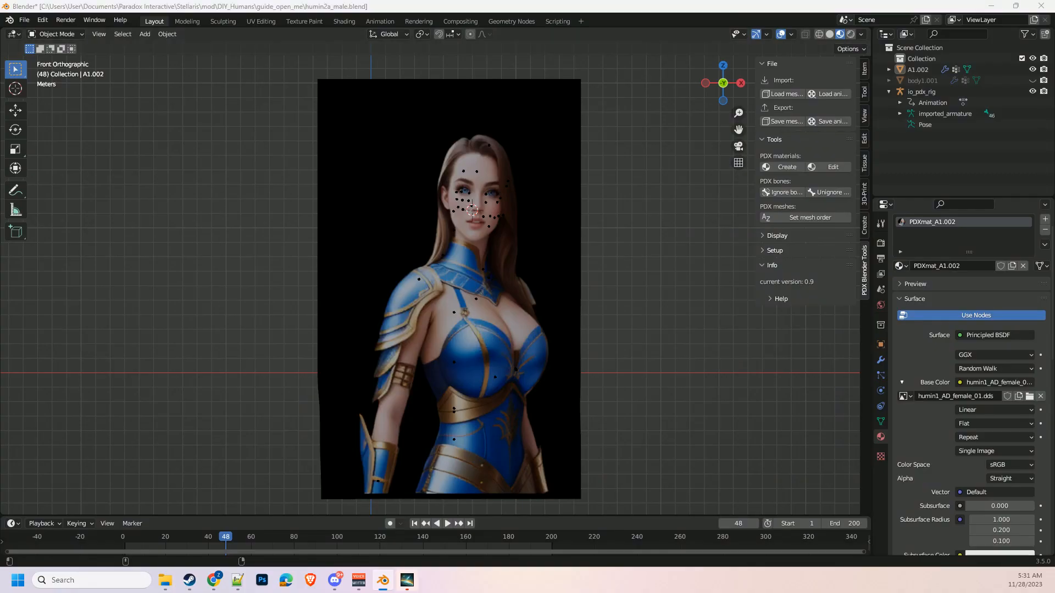
key("alt+Tab")
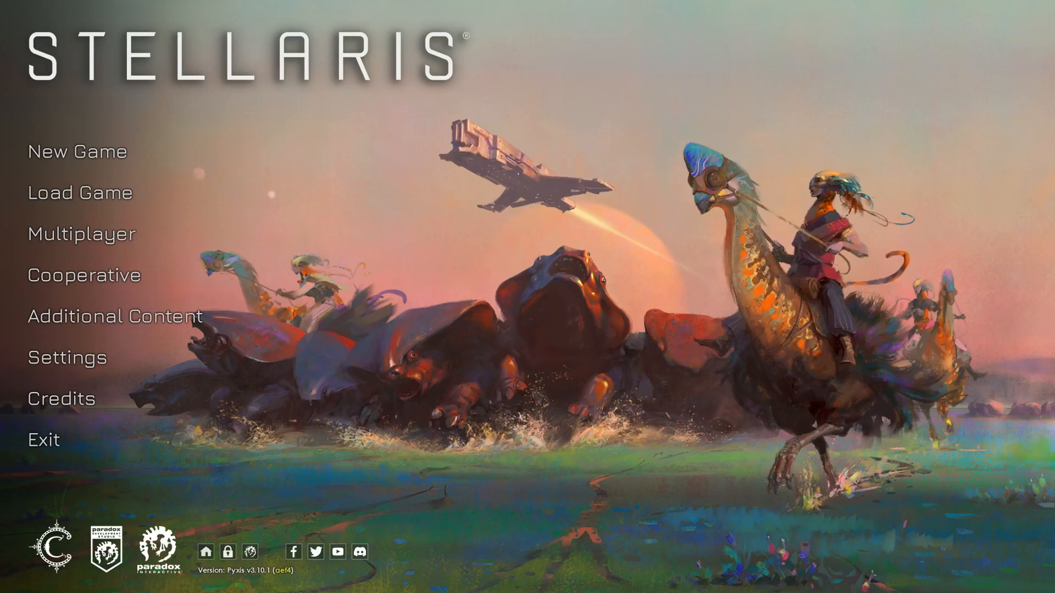
left_click(107, 159)
left_click(725, 473)
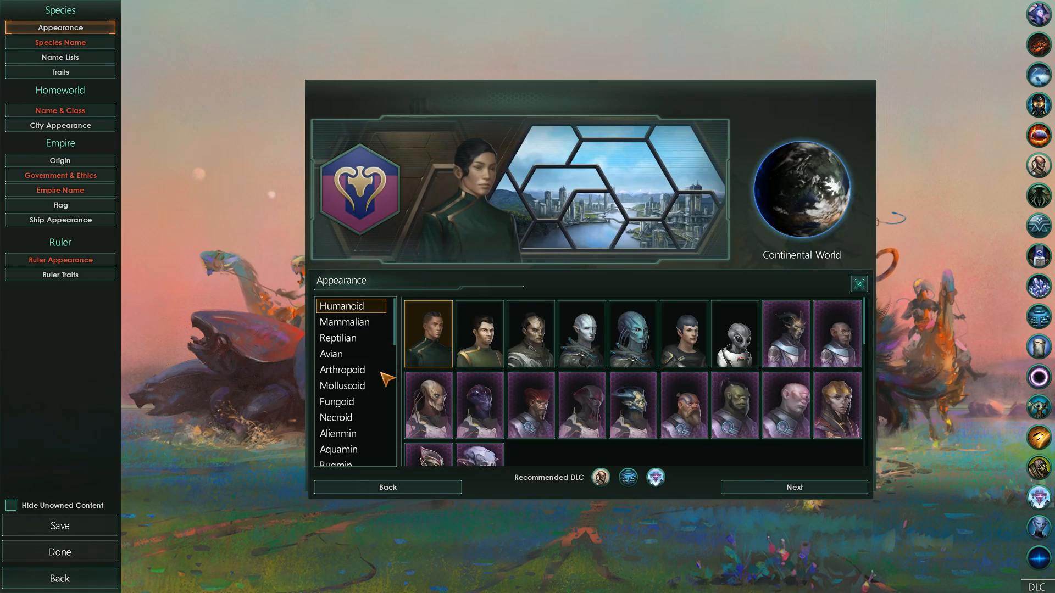
scroll(360, 415, "down", 5)
scroll(361, 426, "down", 3)
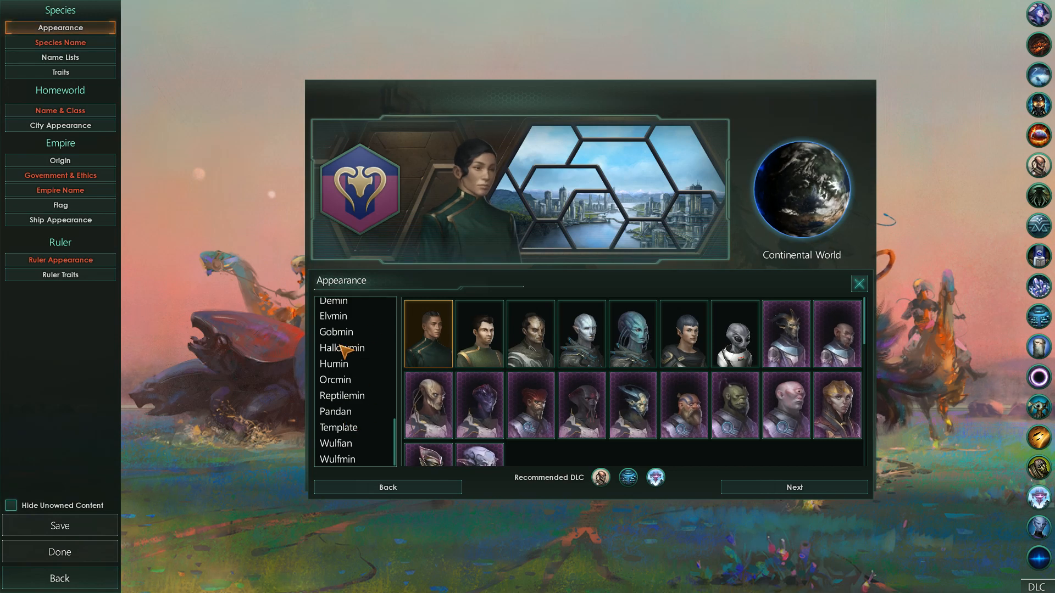
left_click(439, 221)
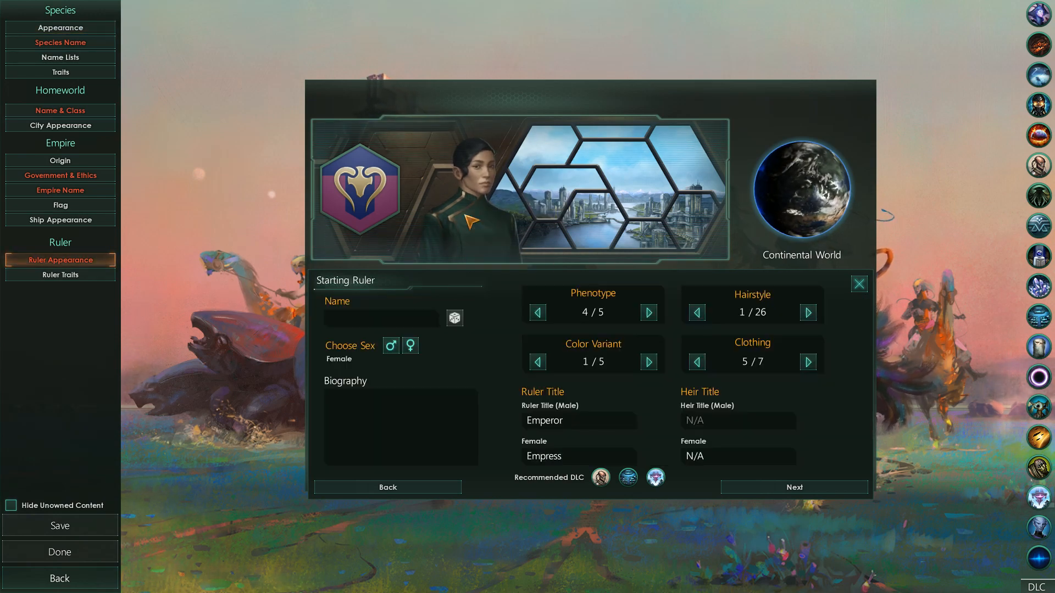
left_click(110, 580)
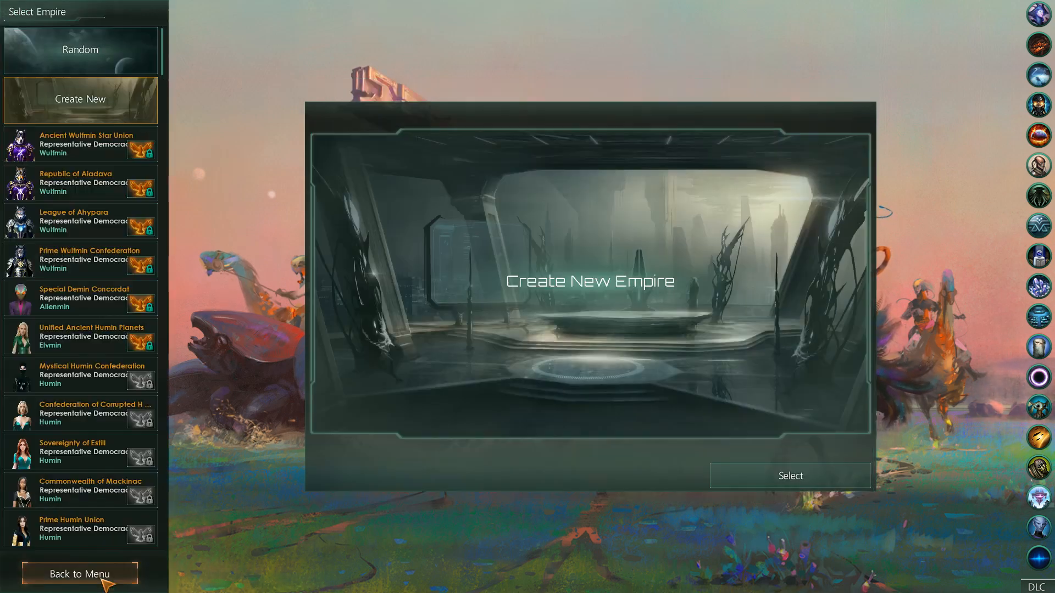
Start creating a new empire again and browse the Reptilemin, Template and Wulfian species portraits
left_click(791, 539)
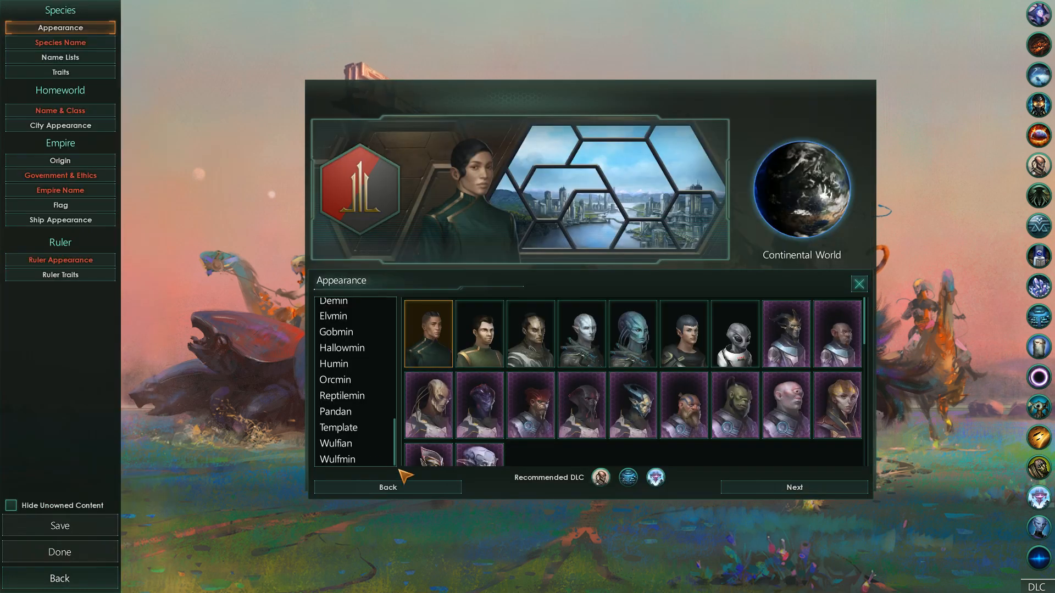
left_click(346, 410)
left_click(344, 392)
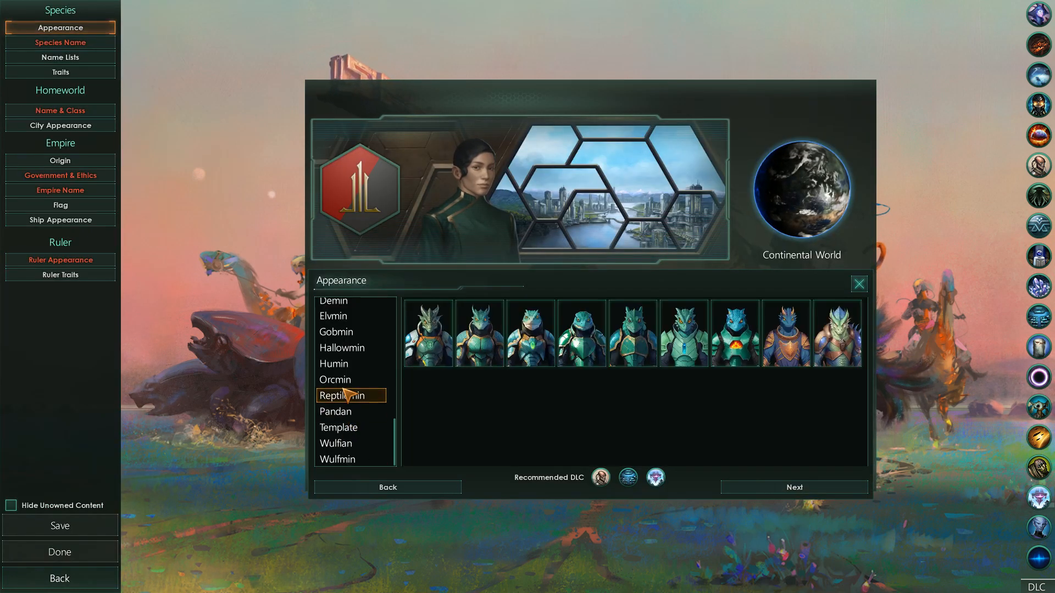
left_click(350, 430)
left_click(348, 445)
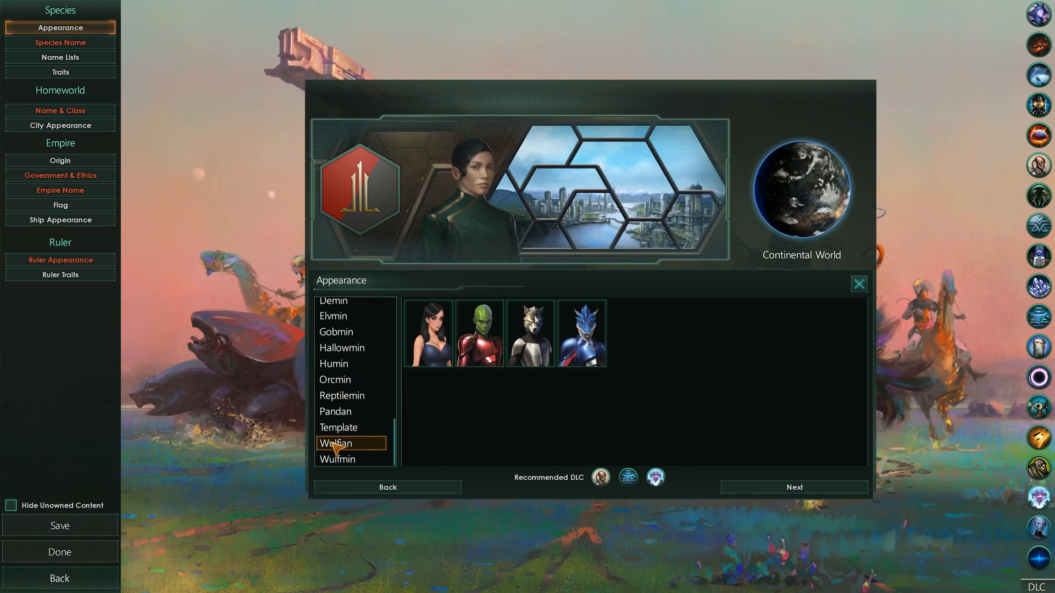
Choose the third portrait of the Template species class and open the ruler's appearance settings
left_click(348, 428)
left_click(529, 346)
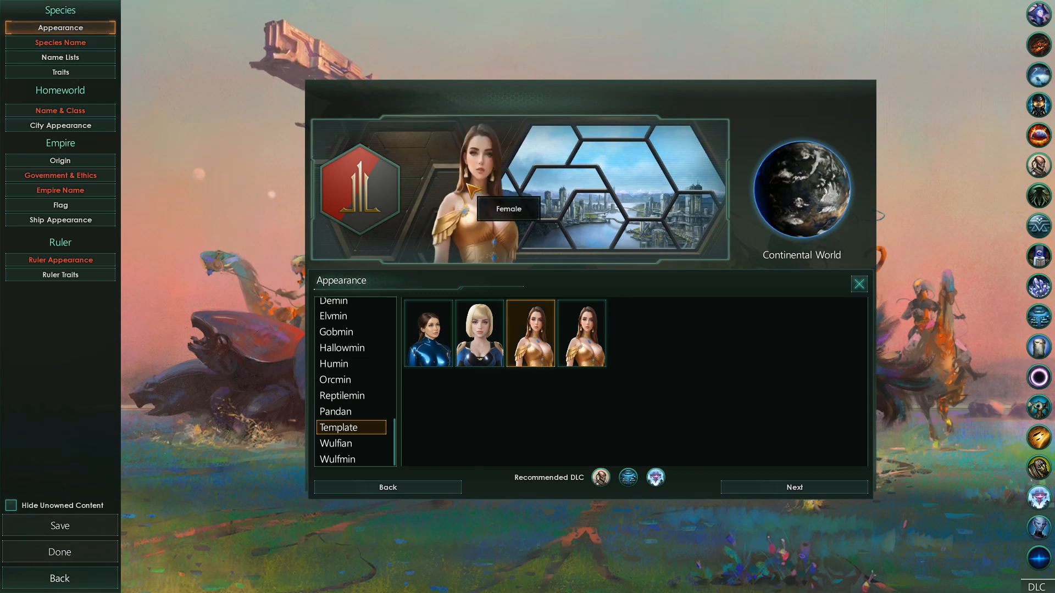
left_click(487, 220)
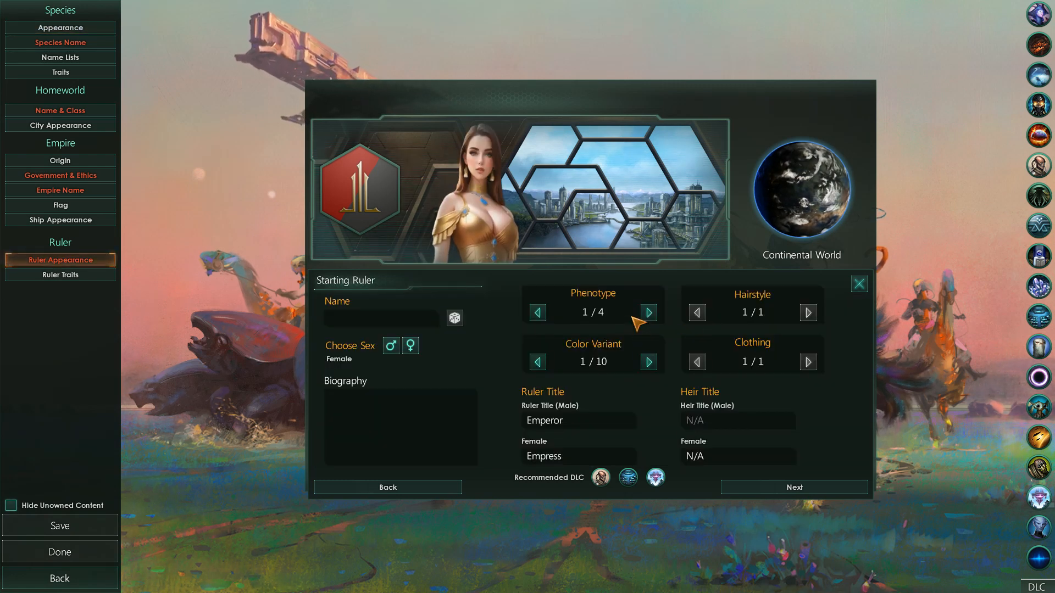
Browse the ruler's phenotypes and settle on phenotype 2 of 4
left_click(648, 313)
left_click(643, 316)
left_click(643, 316)
left_click(539, 315)
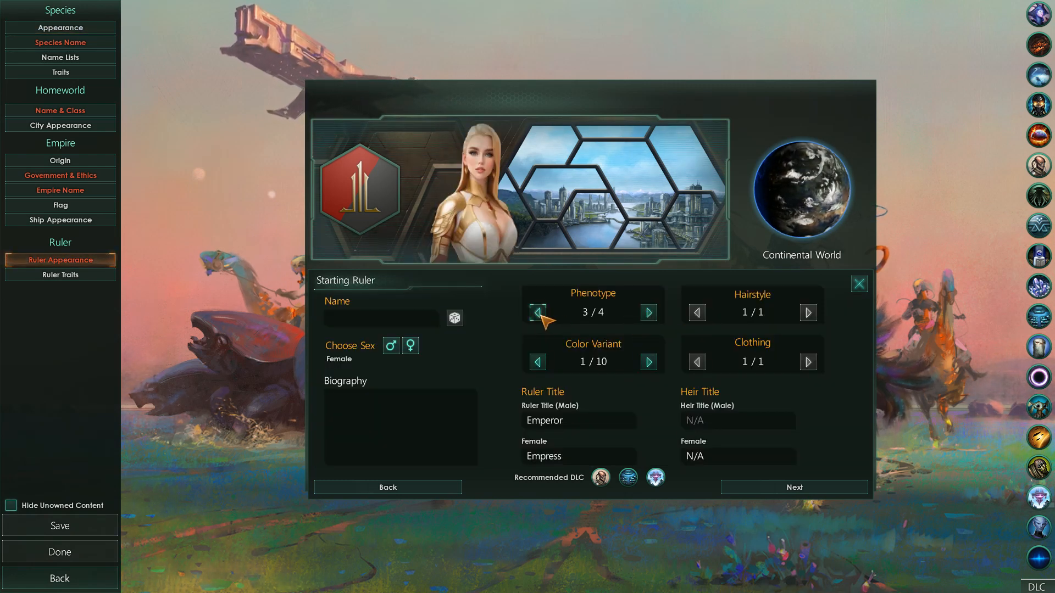
left_click(539, 315)
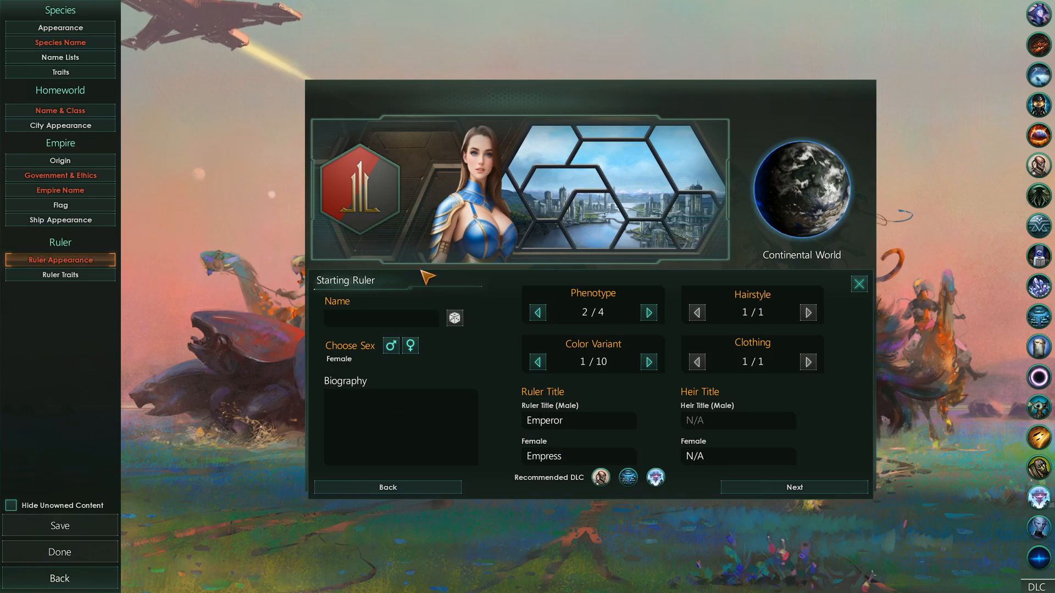
Switch to Blender and put the A1.002 mesh into Weight Paint mode
key("alt+Tab")
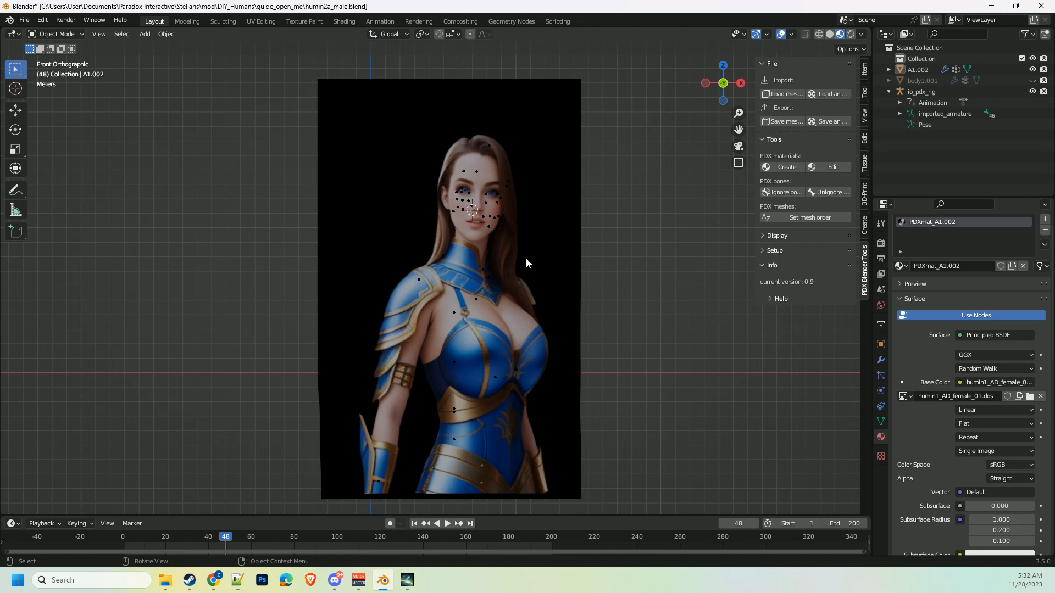
left_click(48, 35)
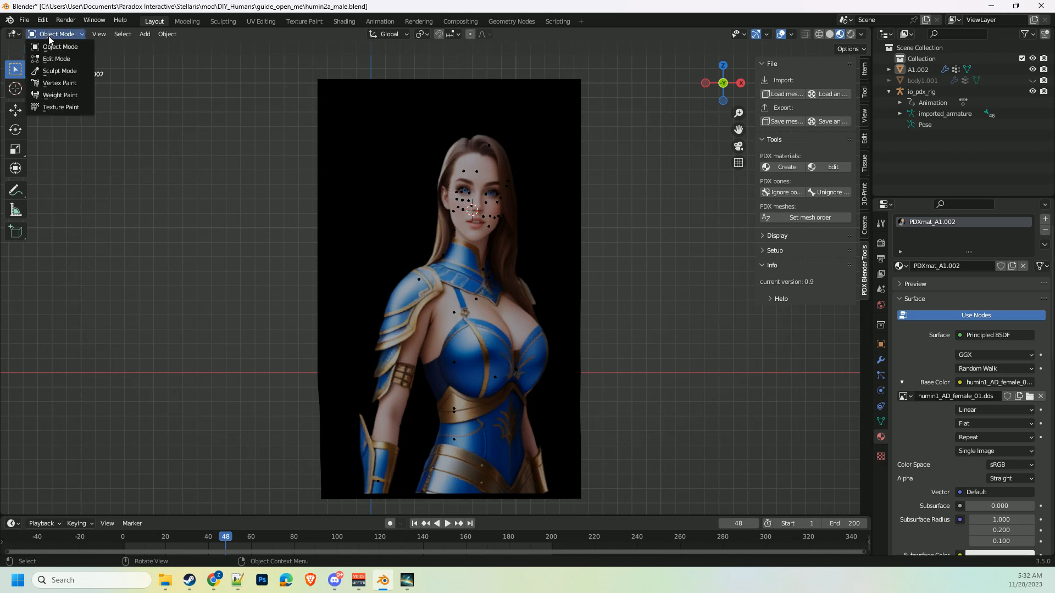
left_click(74, 93)
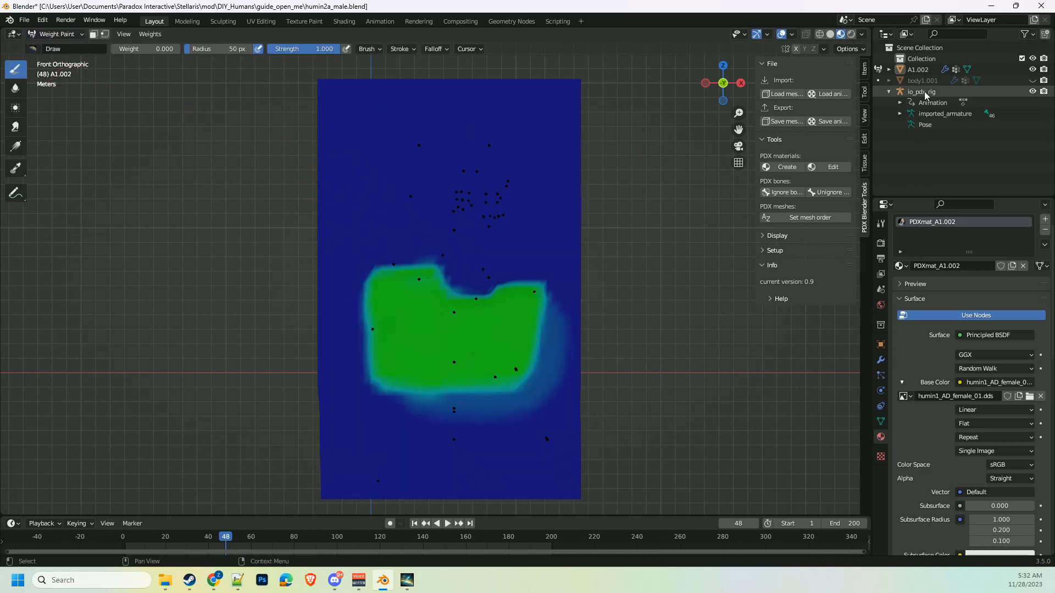
left_click(919, 70)
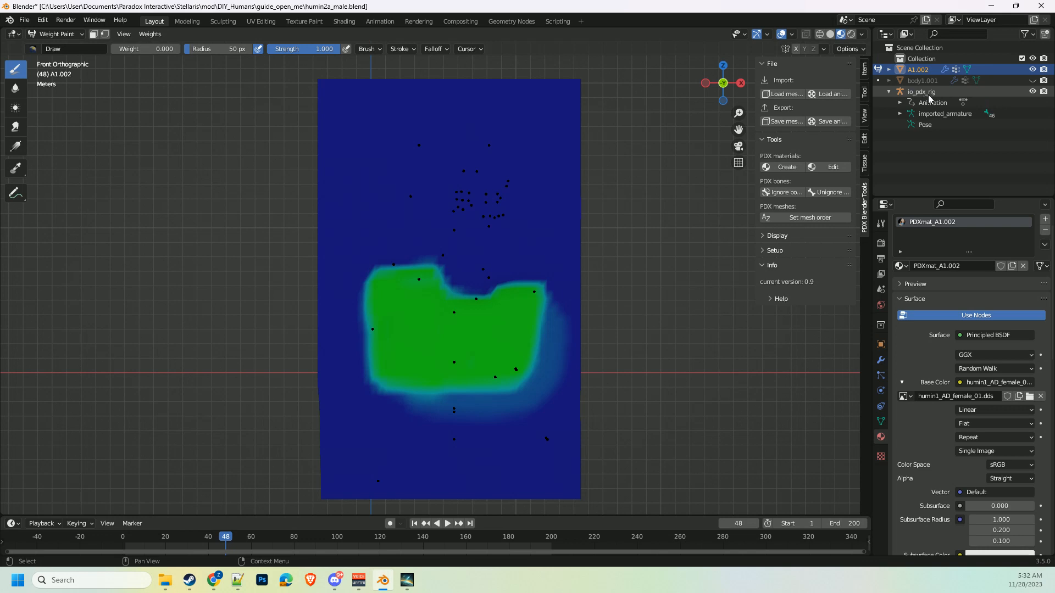
Put io_pdx_rig into Pose Mode and select the chest_R bone
left_click(929, 94)
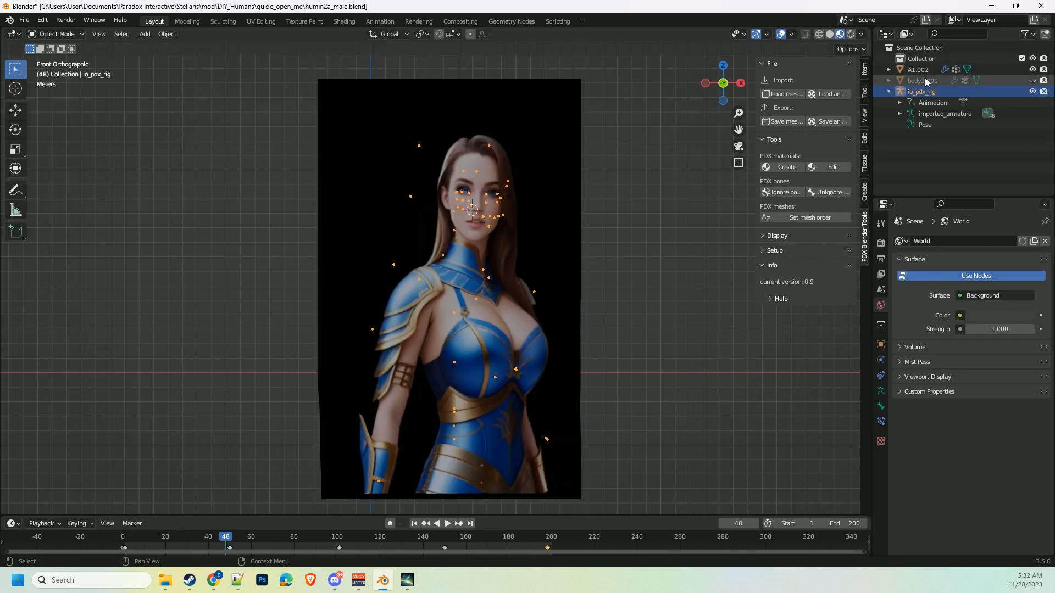
left_click(924, 71)
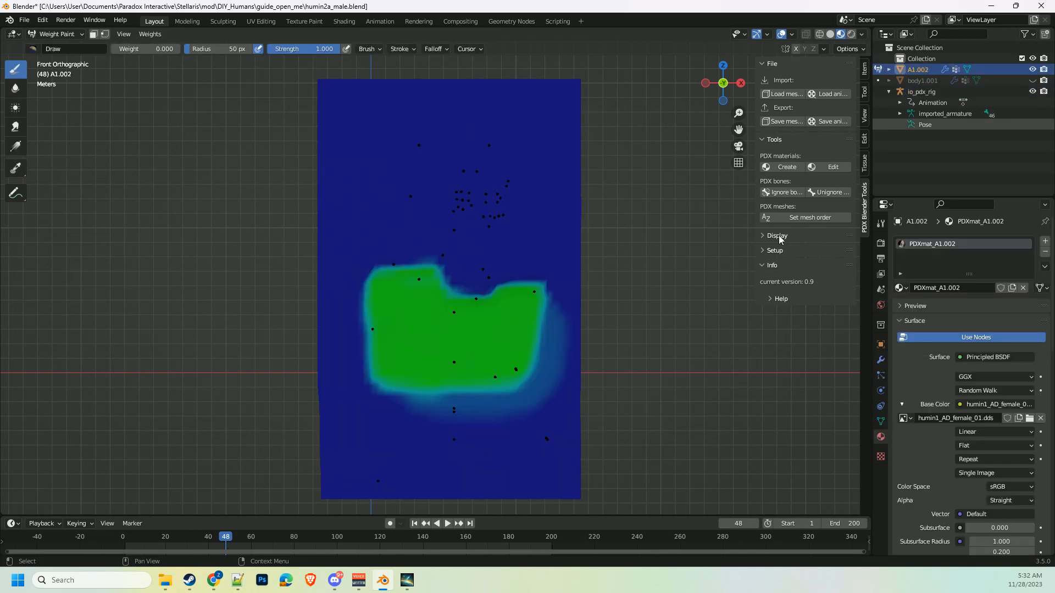
left_click(928, 94)
left_click(61, 34)
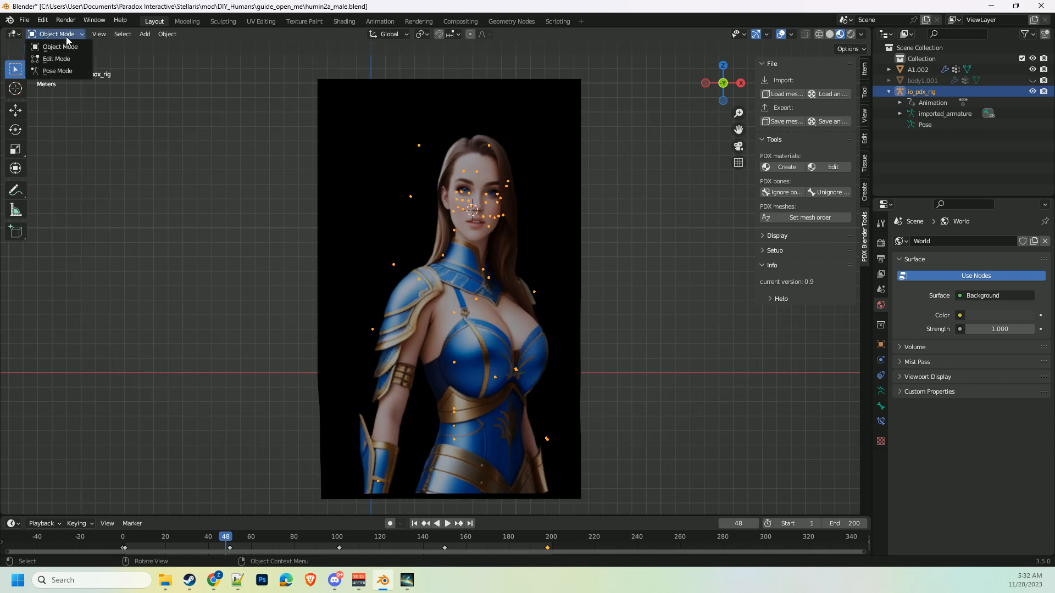
left_click(61, 69)
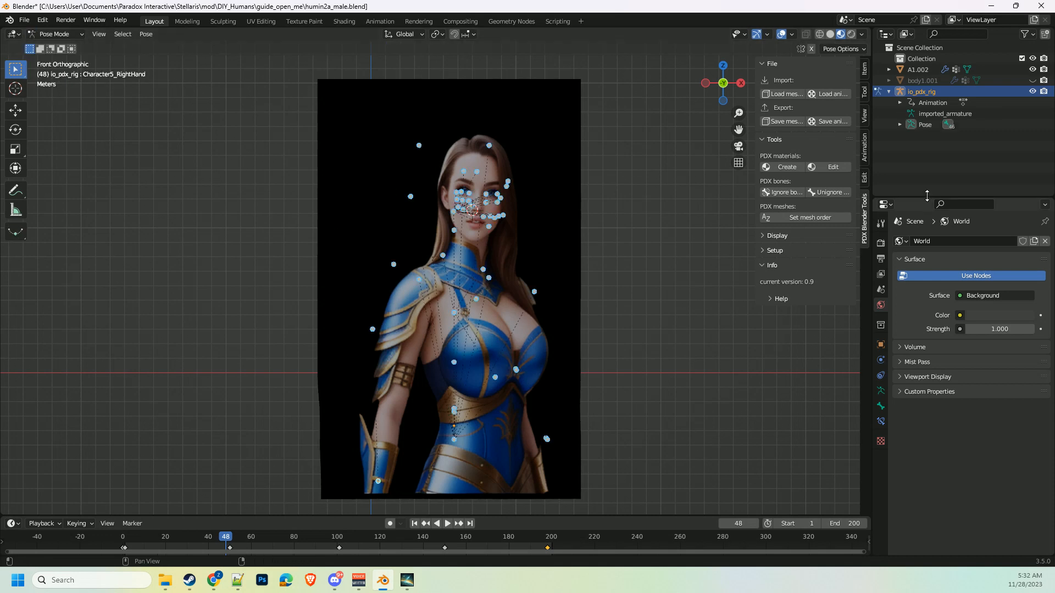
left_click(496, 377)
Return to weight painting A1.002 and examine the weights of the Character5_Spine1, chest_L, left forearm and chest_R bones
left_click(912, 71)
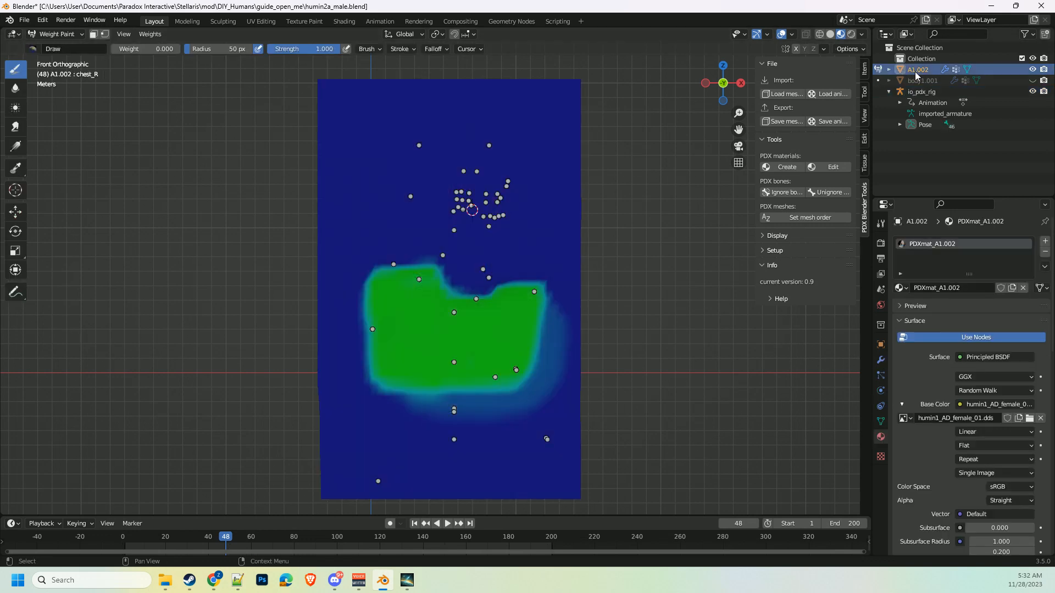
left_click(452, 365, "ctrl")
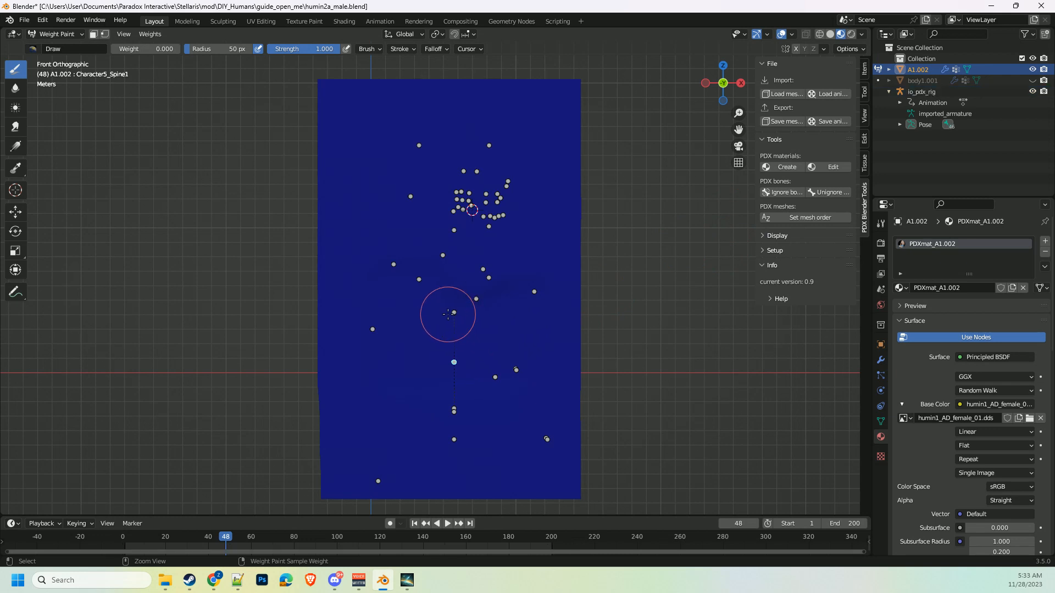
left_click(476, 299, "ctrl")
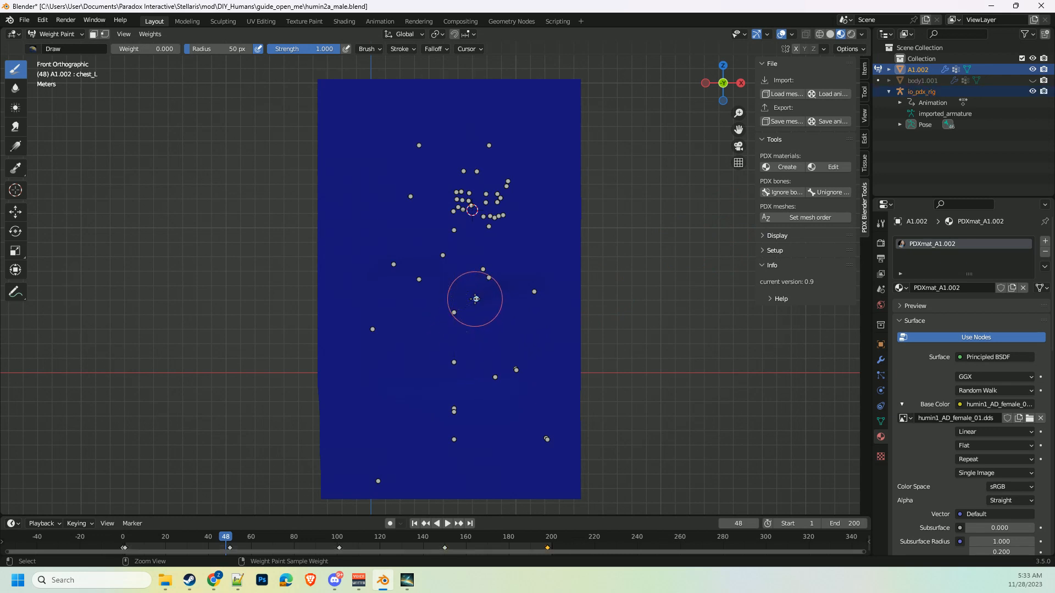
left_click(516, 369, "ctrl")
left_click(495, 377, "ctrl")
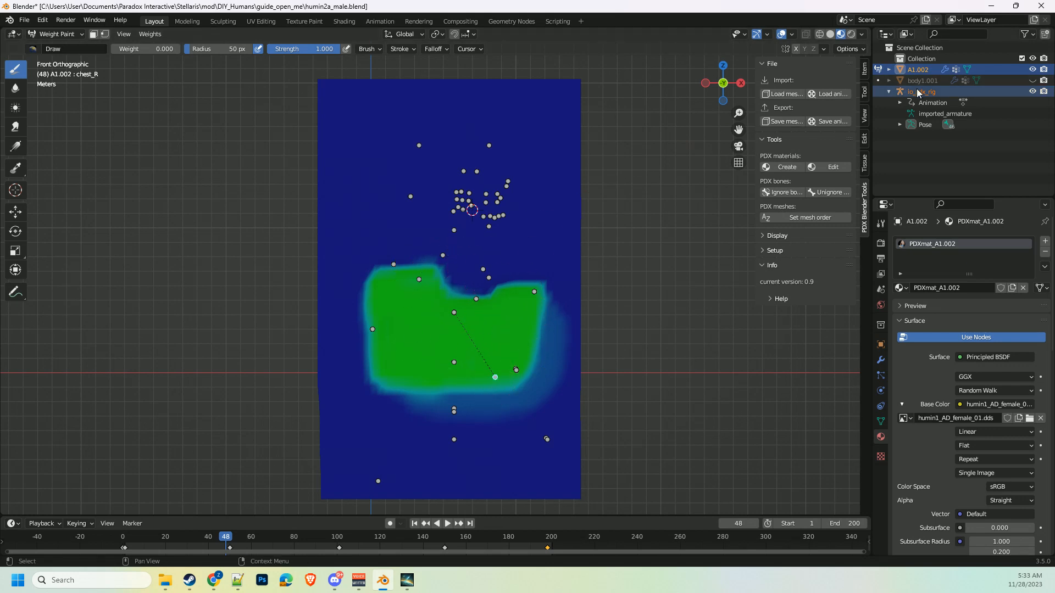
Play the animation, activate io_pdx_rig to watch the textured portrait move, and stop playback
left_click(448, 524)
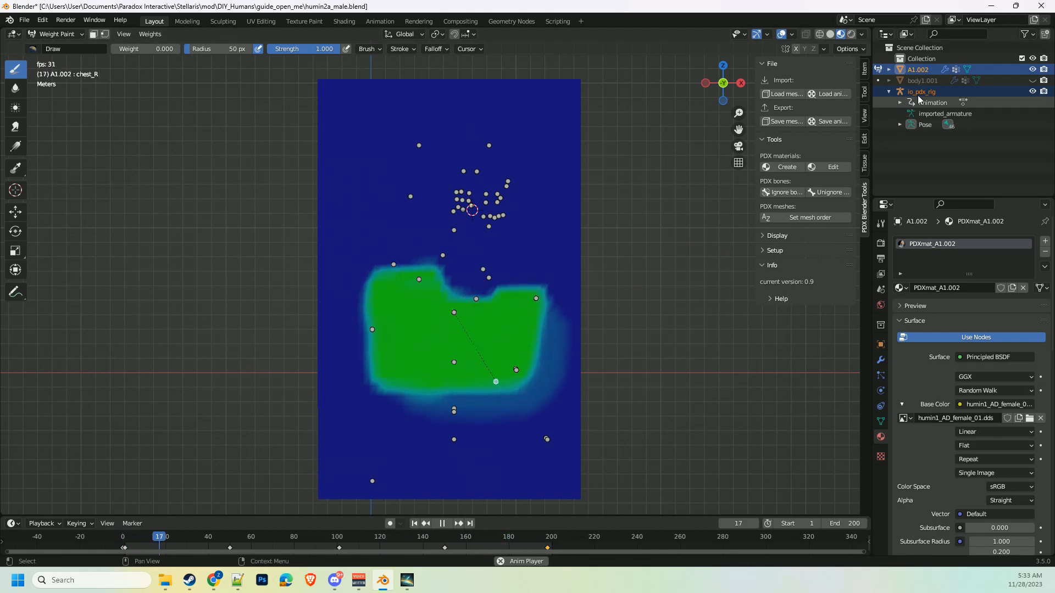
left_click(918, 93)
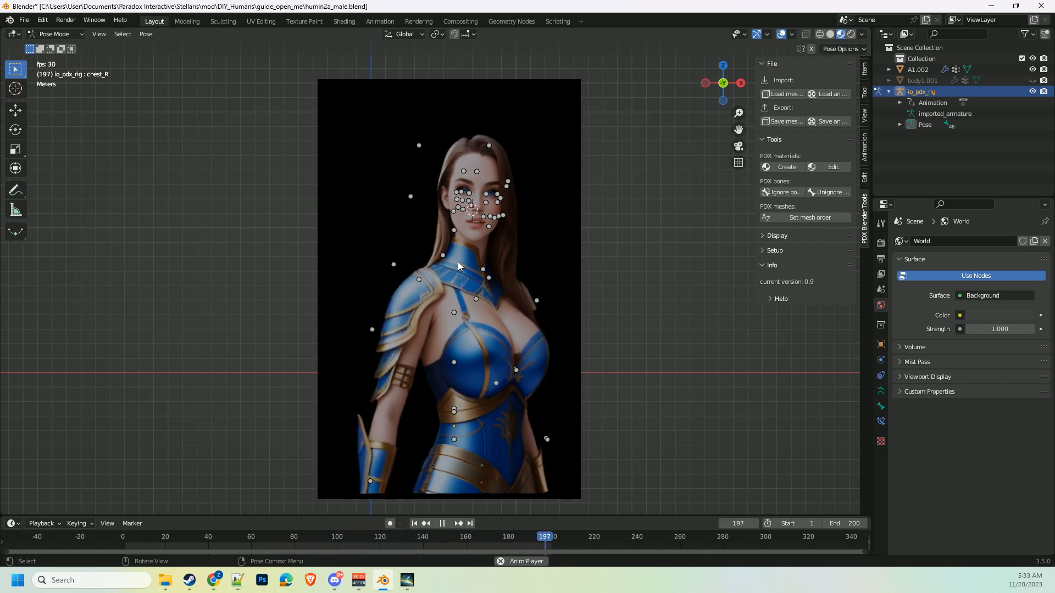
left_click(449, 526)
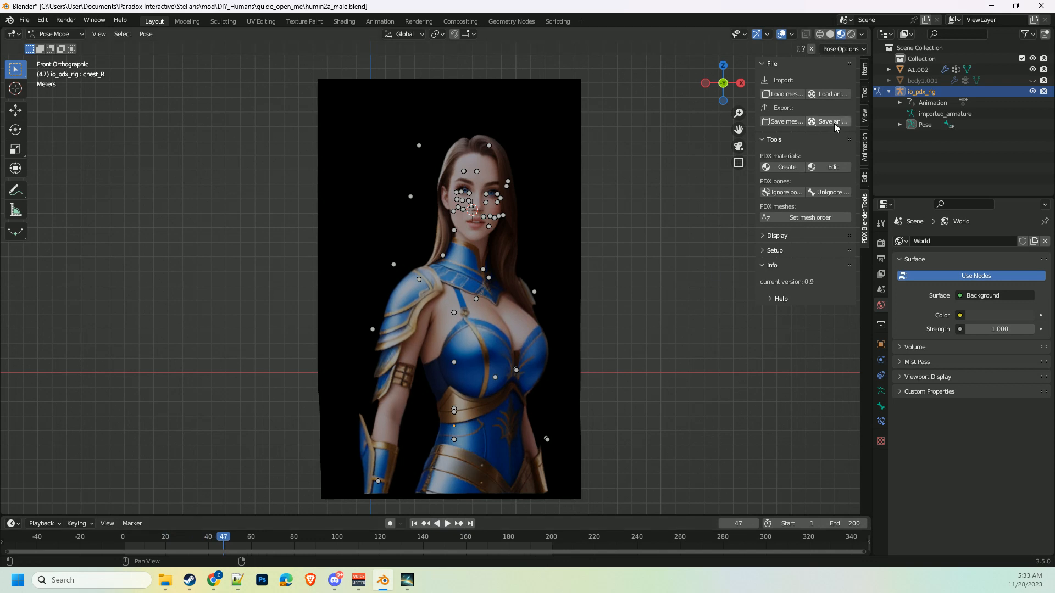
On A1.002, set the brush weight to 1 and paint chest_R influence broadly across the torso and shoulders
left_click(900, 71)
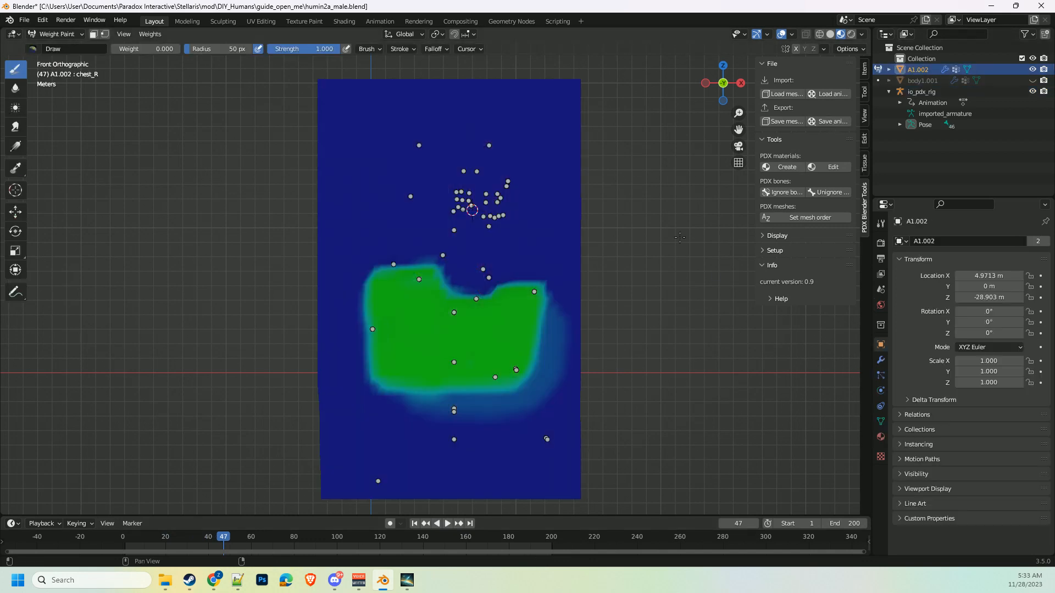
left_click(165, 49)
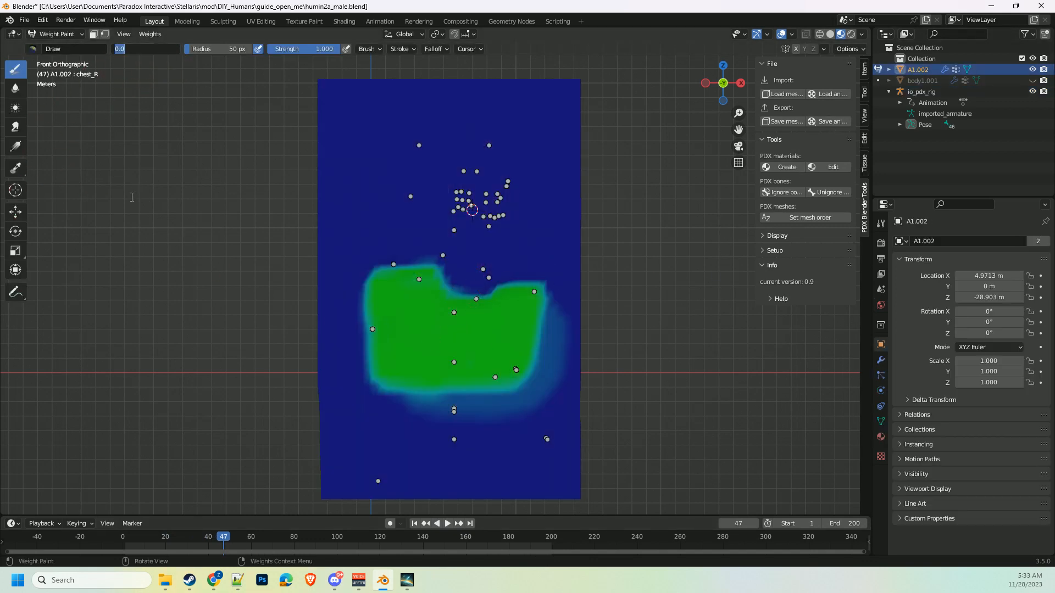
type("1")
key("Return")
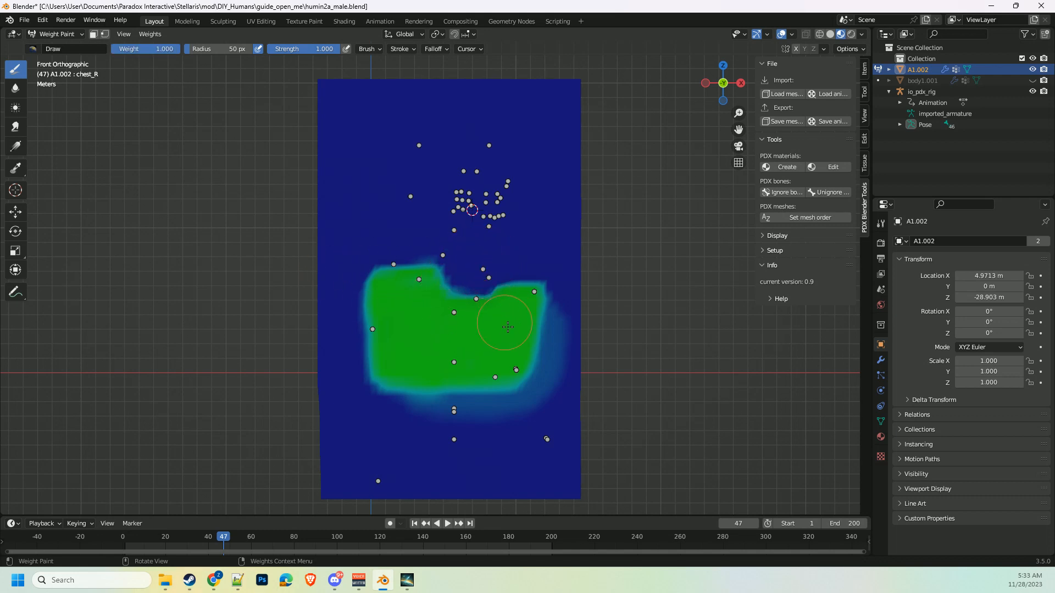
mouse_move(508, 327)
left_mouse_down()
mouse_move(483, 328)
mouse_move(478, 311)
mouse_move(511, 308)
mouse_move(438, 353)
mouse_move(395, 281)
mouse_move(418, 258)
mouse_move(327, 361)
mouse_move(511, 351)
mouse_move(439, 269)
mouse_move(429, 275)
mouse_move(660, 200)
left_mouse_up()
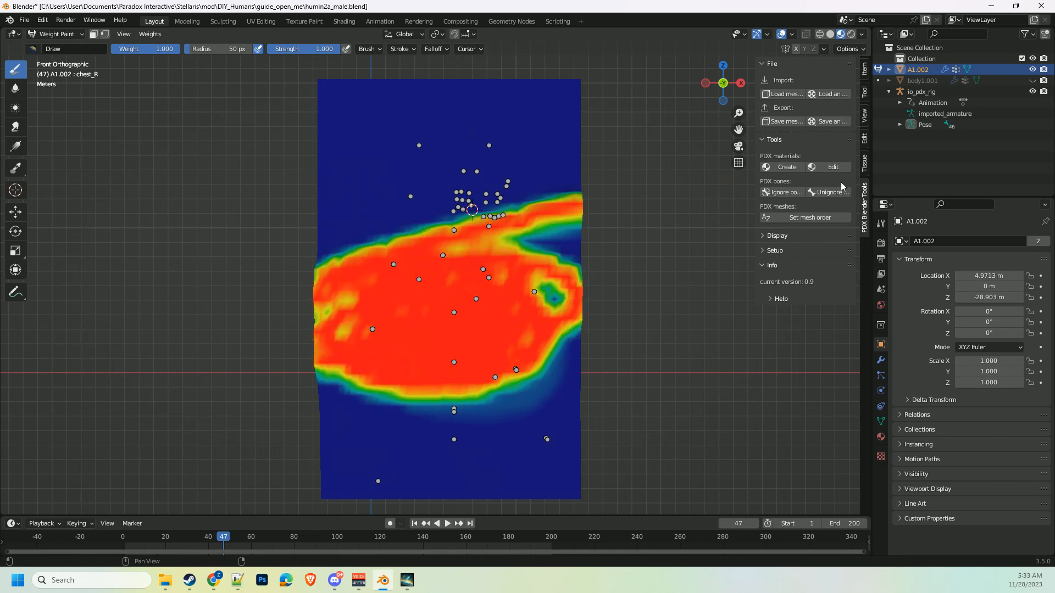
Activate io_pdx_rig and play the animation from frame 0 to check the painted chest deformation
left_click(921, 91)
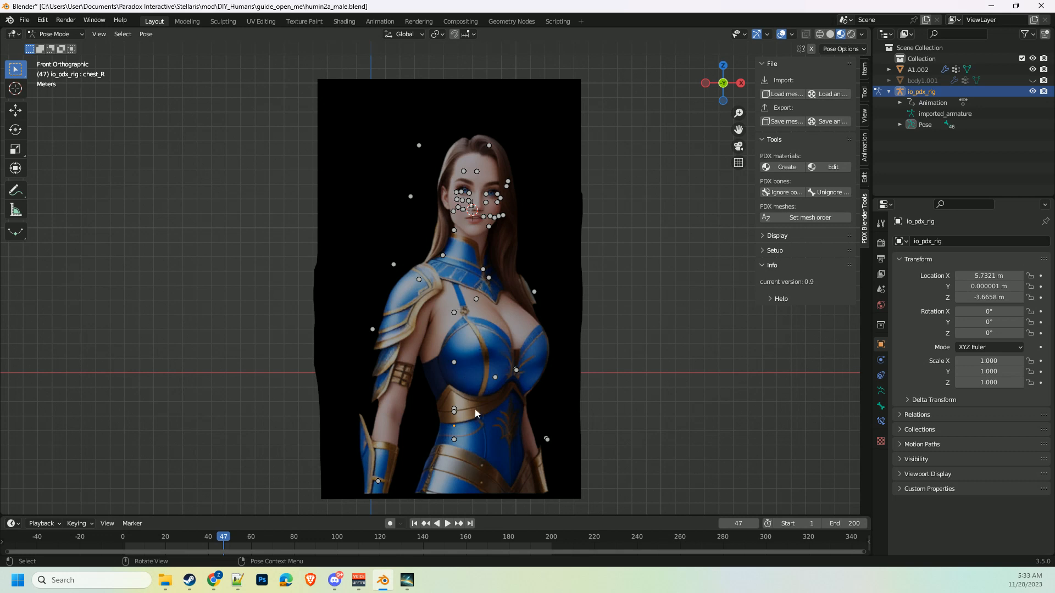
left_click_drag(221, 539, 72, 545)
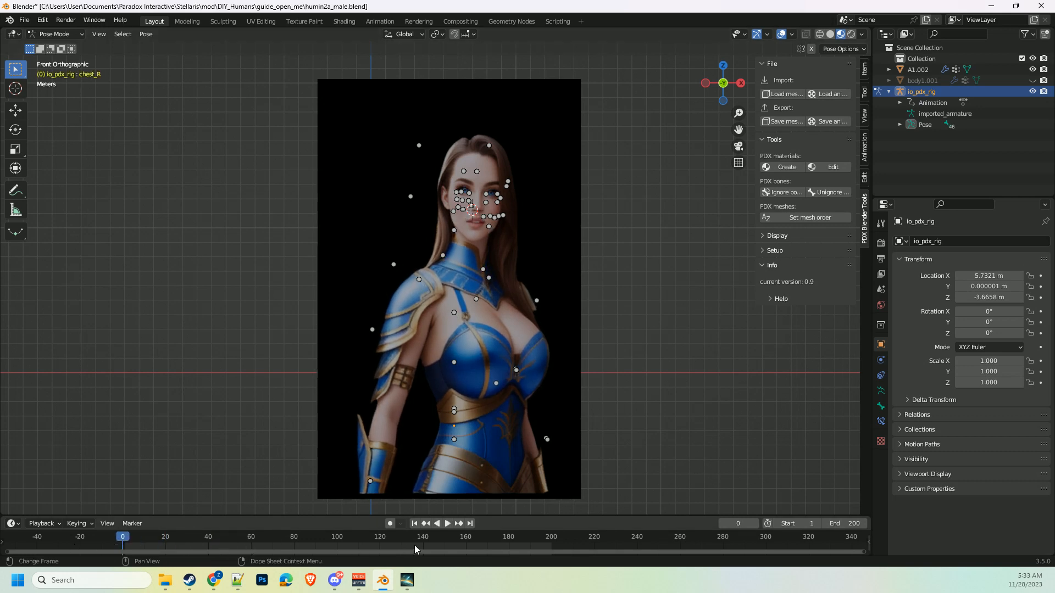
left_click(447, 524)
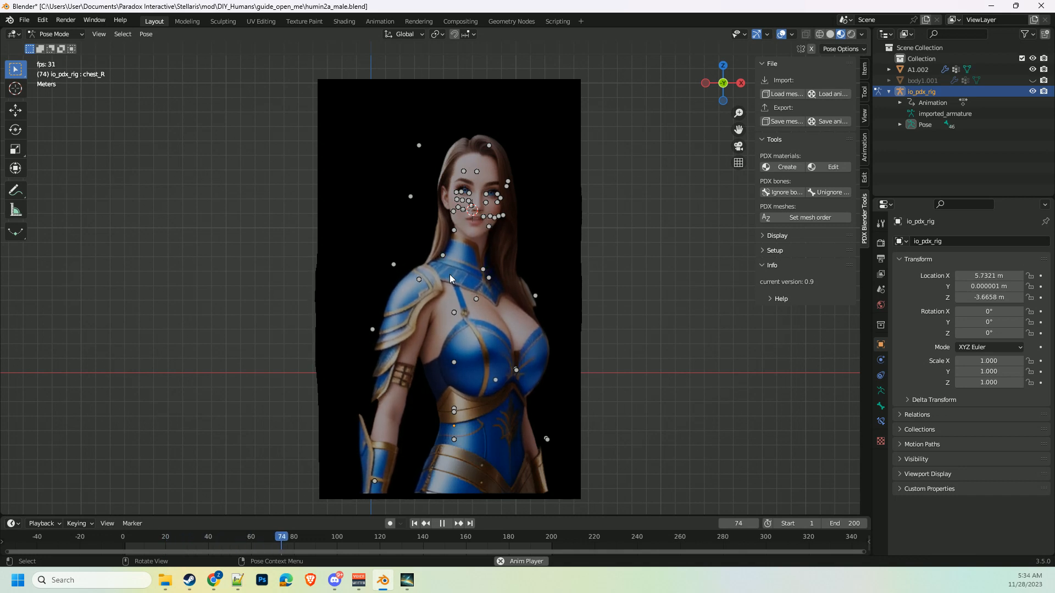
key("space")
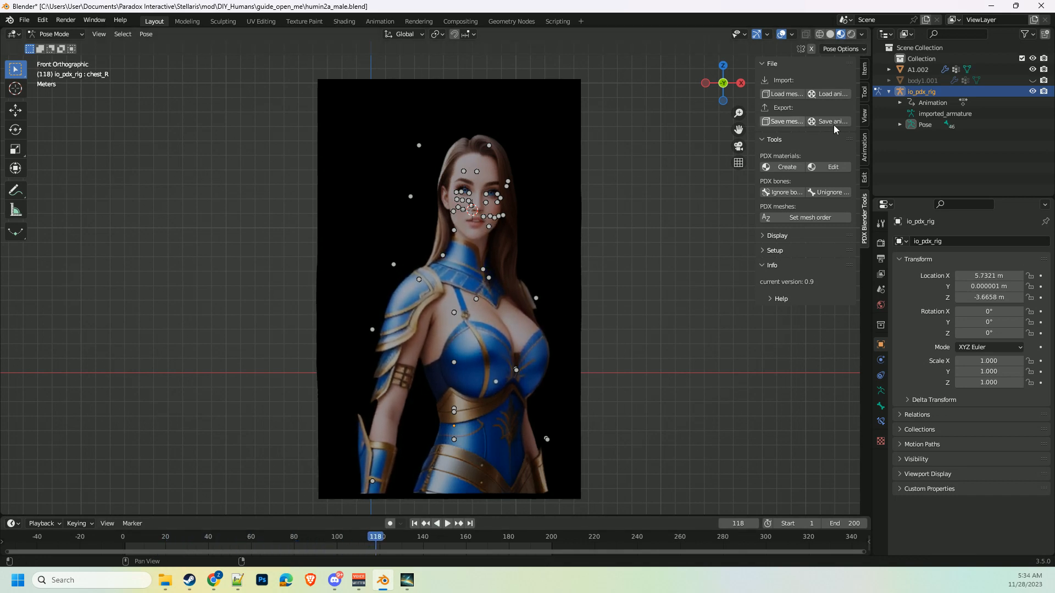
Undo the chest_R weight strokes on A1.002 and set the brush weight to 0.5
left_click(925, 71)
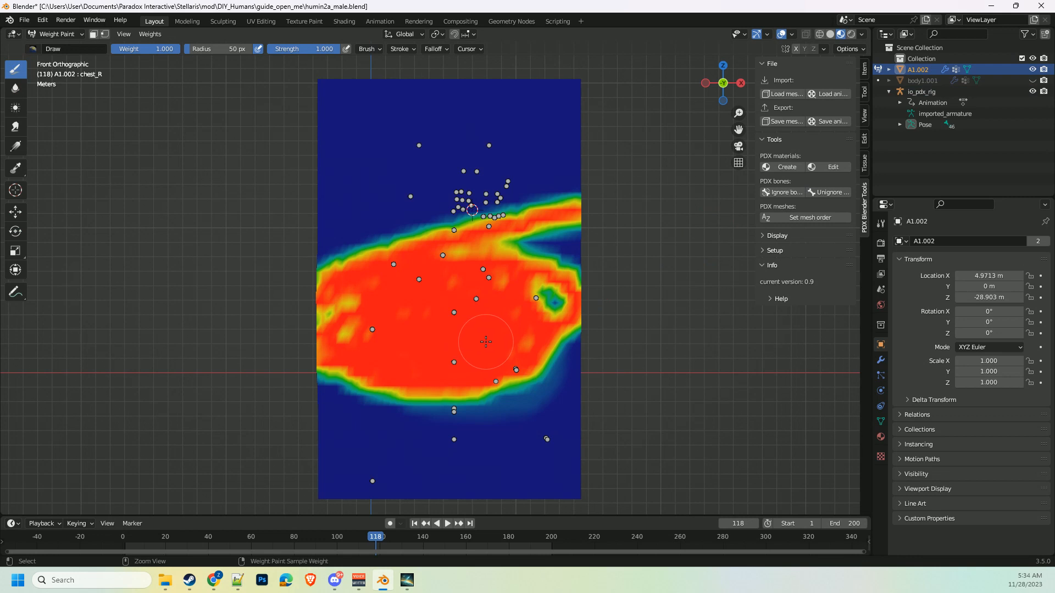
key("ctrl+z")
key("ctrl+shift+z")
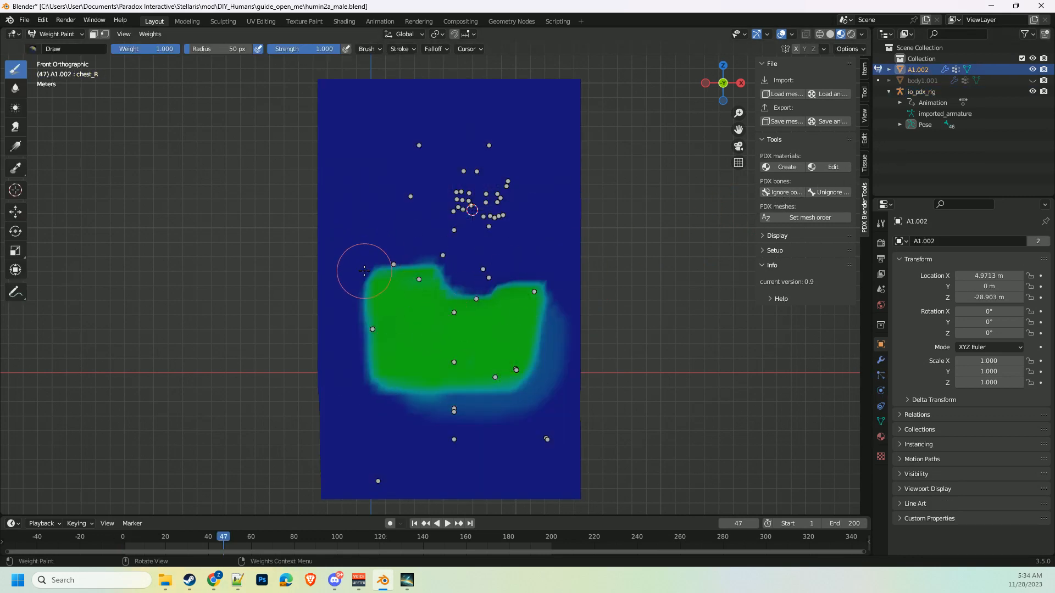
left_click(159, 50)
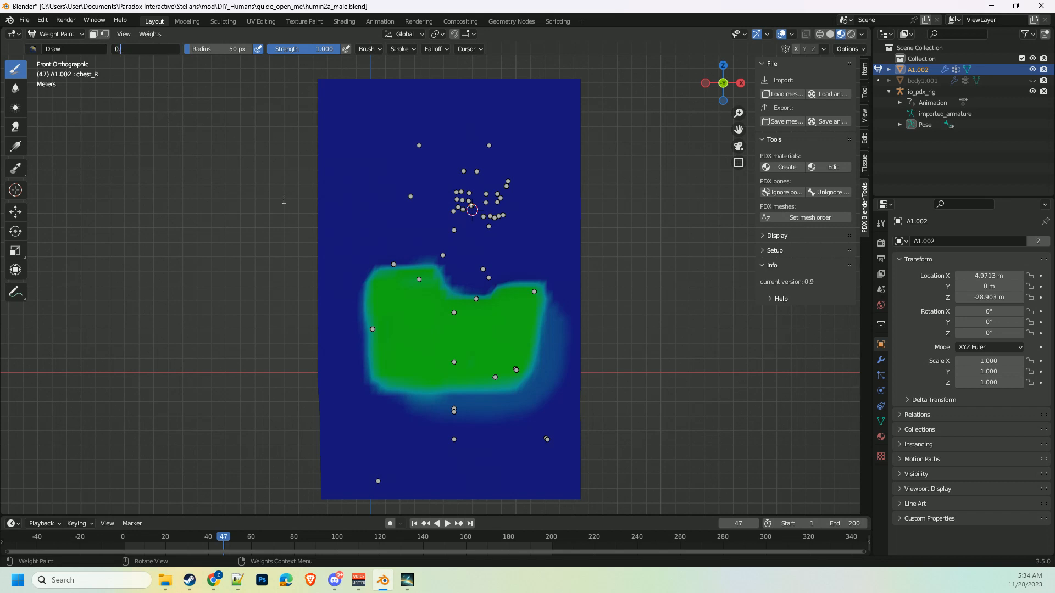
key("Return")
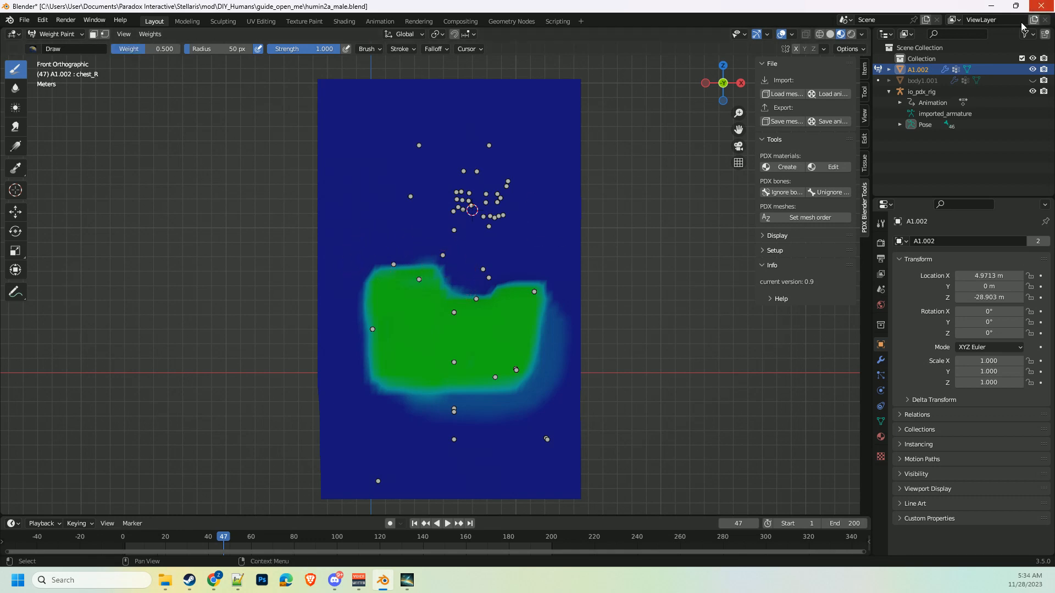
Examine the chest_R and Character5_RightHand bone weights on A1.002 while scrubbing the timeline around frame 50
left_click(509, 372, "ctrl")
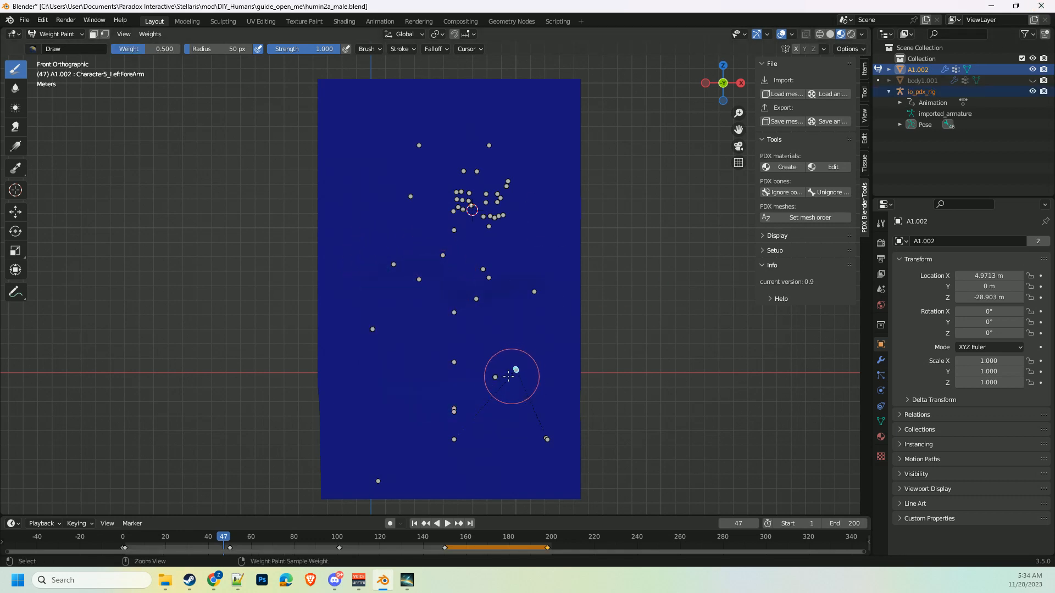
left_click(497, 377, "ctrl")
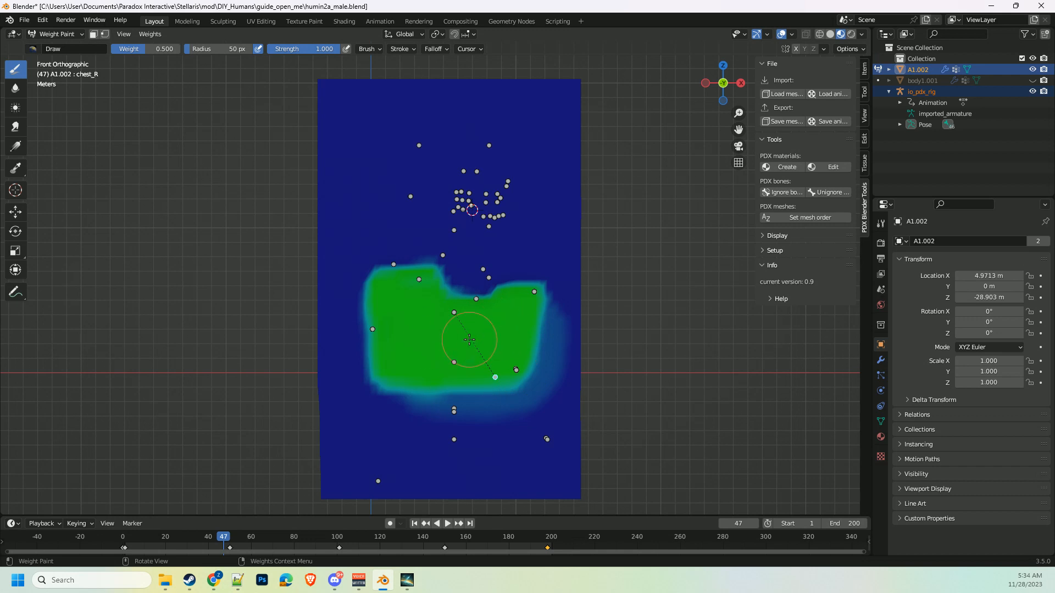
mouse_move(224, 537)
left_mouse_down()
mouse_move(120, 547)
mouse_move(231, 554)
left_mouse_up()
left_click(362, 483, "ctrl")
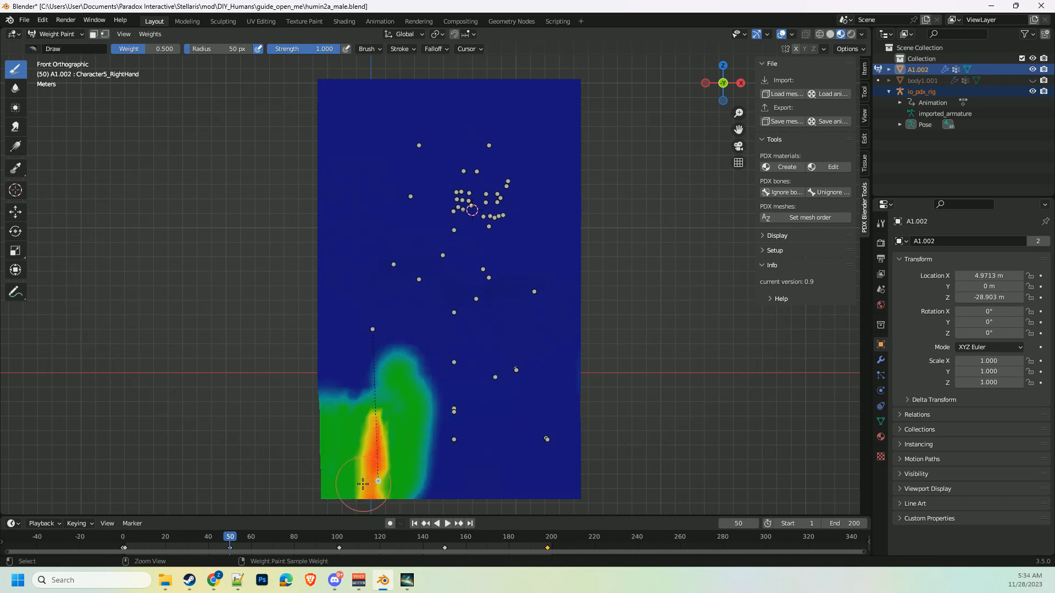
mouse_move(221, 538)
left_mouse_down()
mouse_move(127, 539)
mouse_move(230, 542)
left_mouse_up()
Go to frame 0 and copy the pose of io_pdx_rig's Character5_RightHand bone
left_click_drag(159, 550, 116, 551)
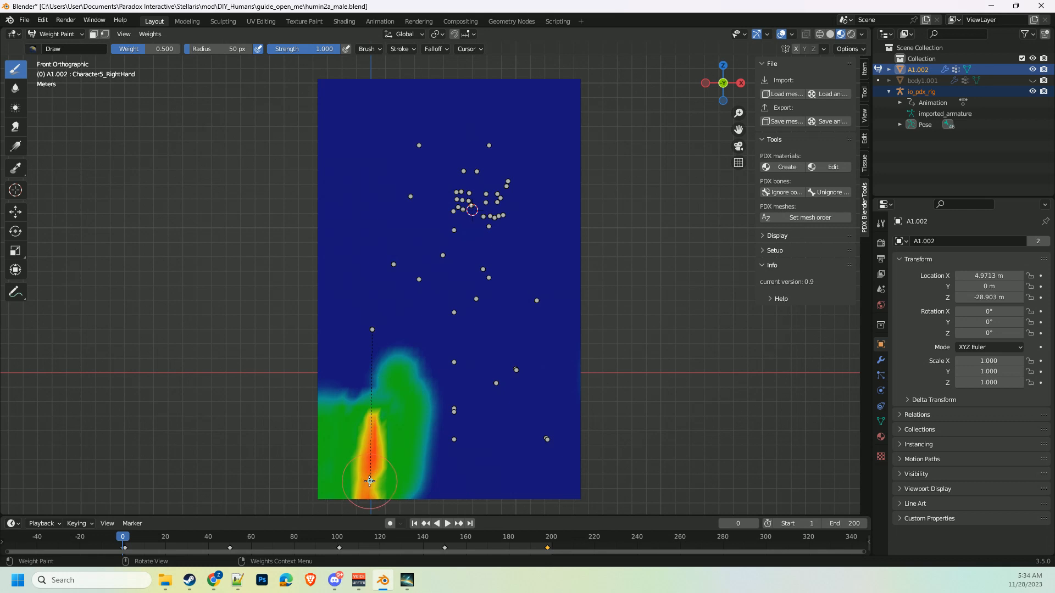
left_click(952, 93)
left_click(370, 482)
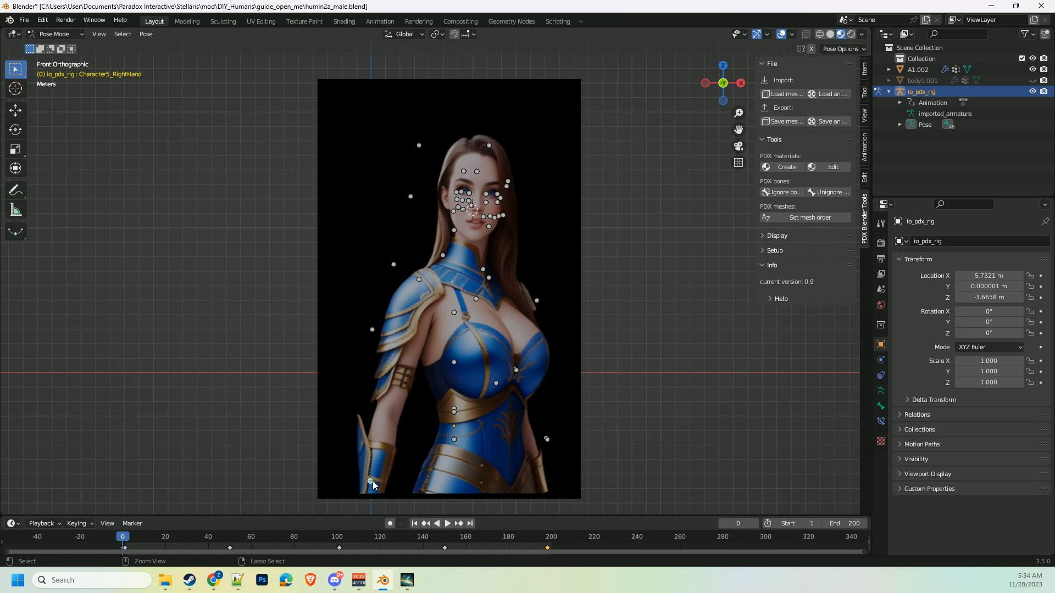
key("ctrl+c")
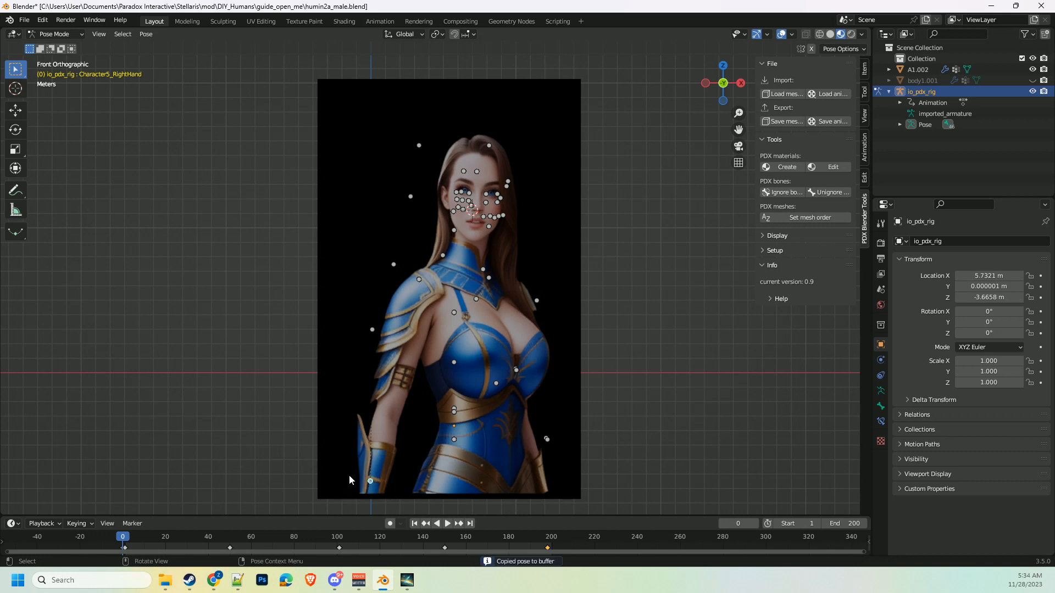
Try to paste the copied Character5_RightHand pose at frame 50 and keyframe it
left_click_drag(124, 542, 230, 546)
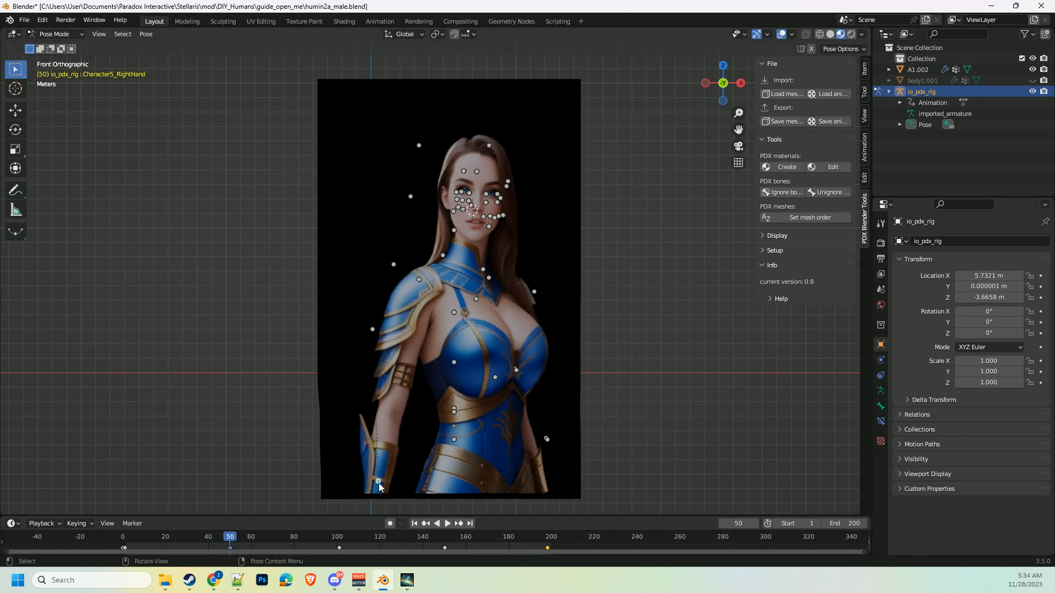
key("ctrl+v")
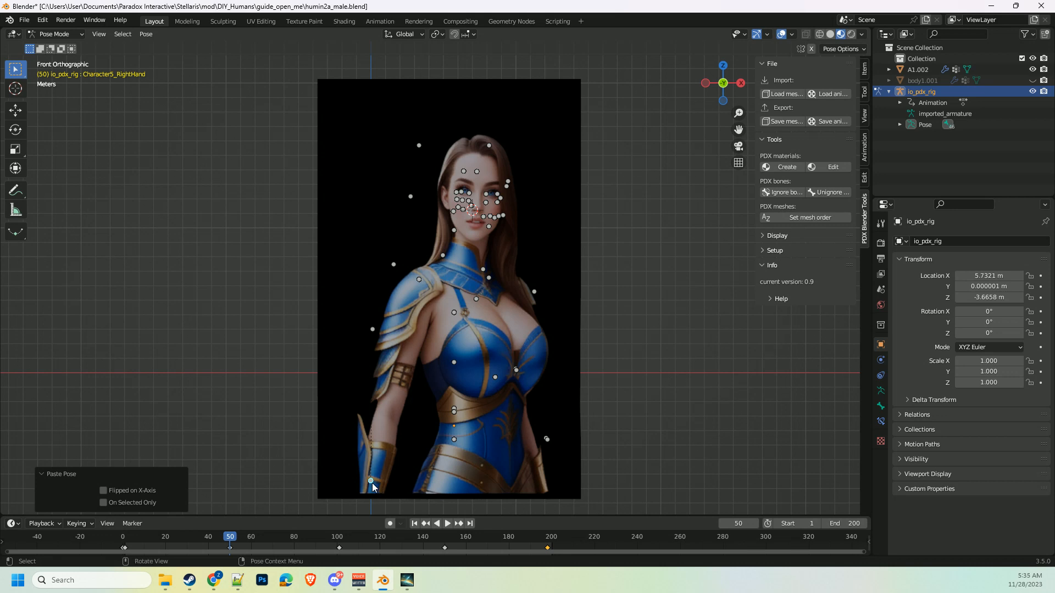
key("i")
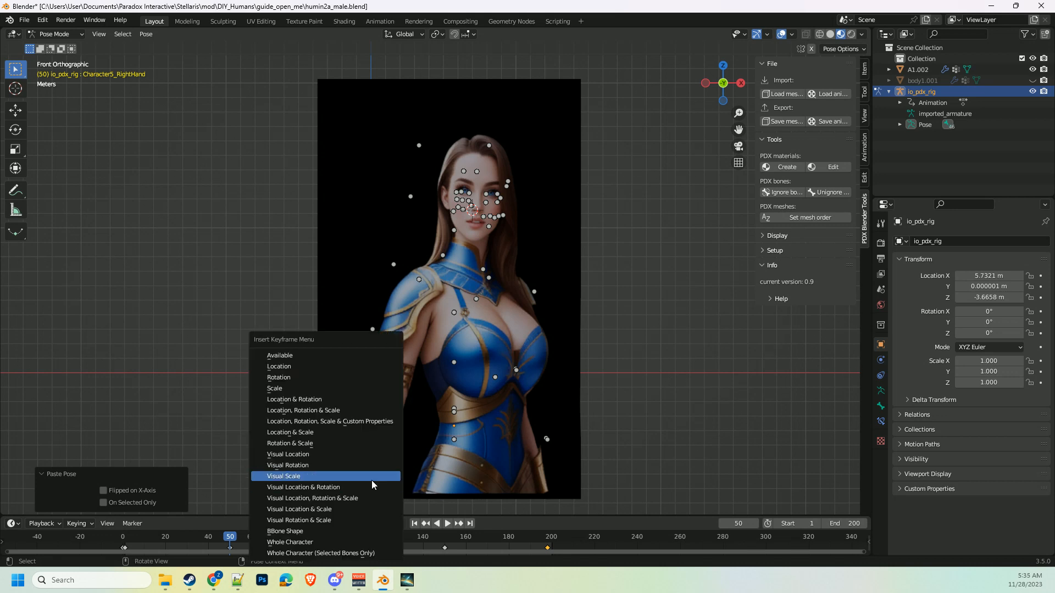
left_click(303, 421)
mouse_move(236, 537)
left_mouse_down()
mouse_move(85, 549)
mouse_move(229, 549)
left_mouse_up()
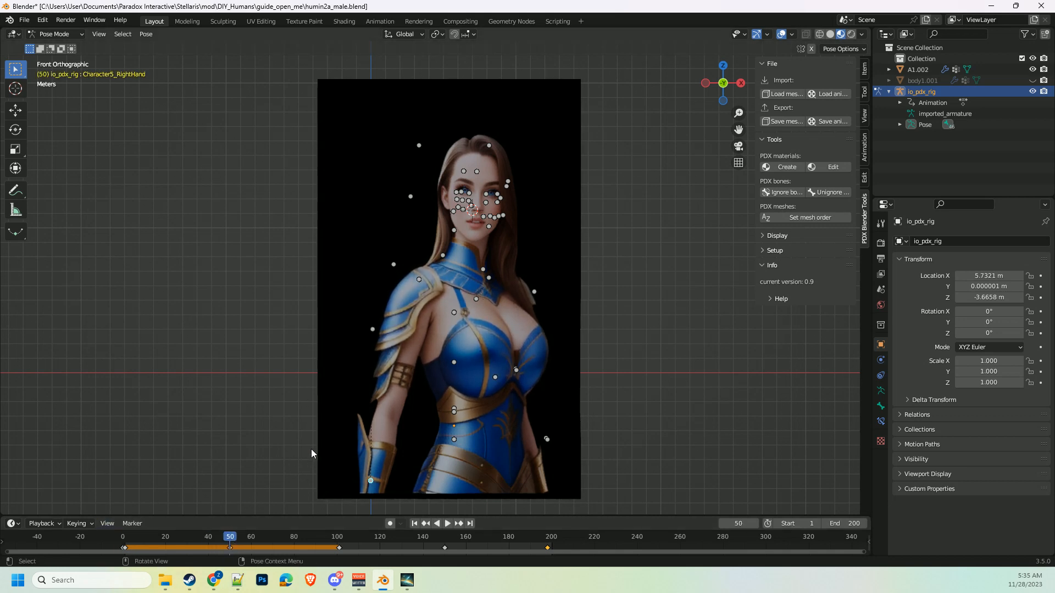
key("ctrl+z")
key("ctrl+z")
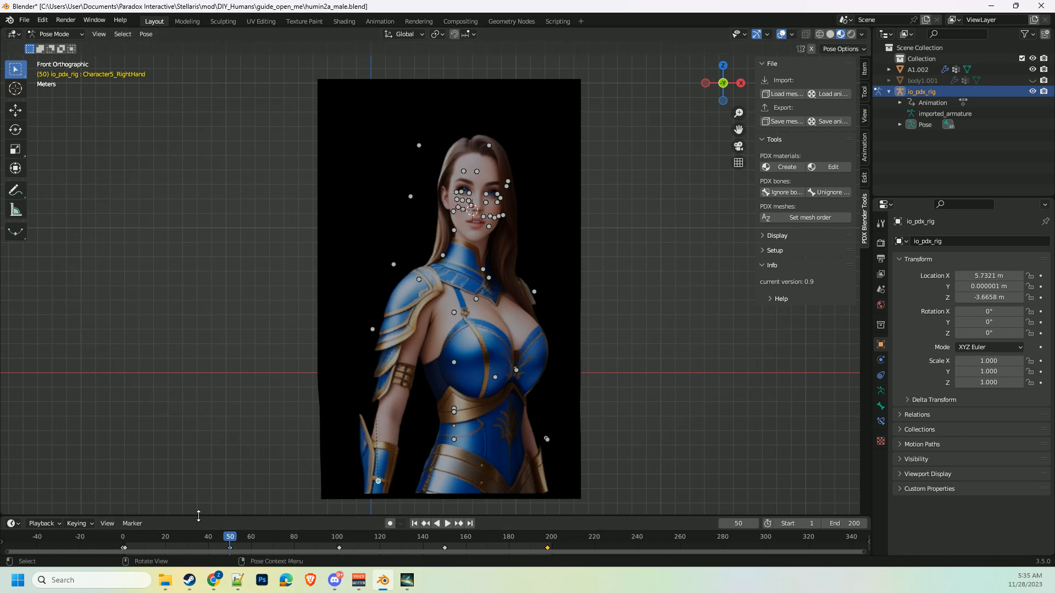
Select all bones of io_pdx_rig at frame 0 and scrub between frames 0 and 50 to examine their motion
left_click_drag(231, 541, 115, 553)
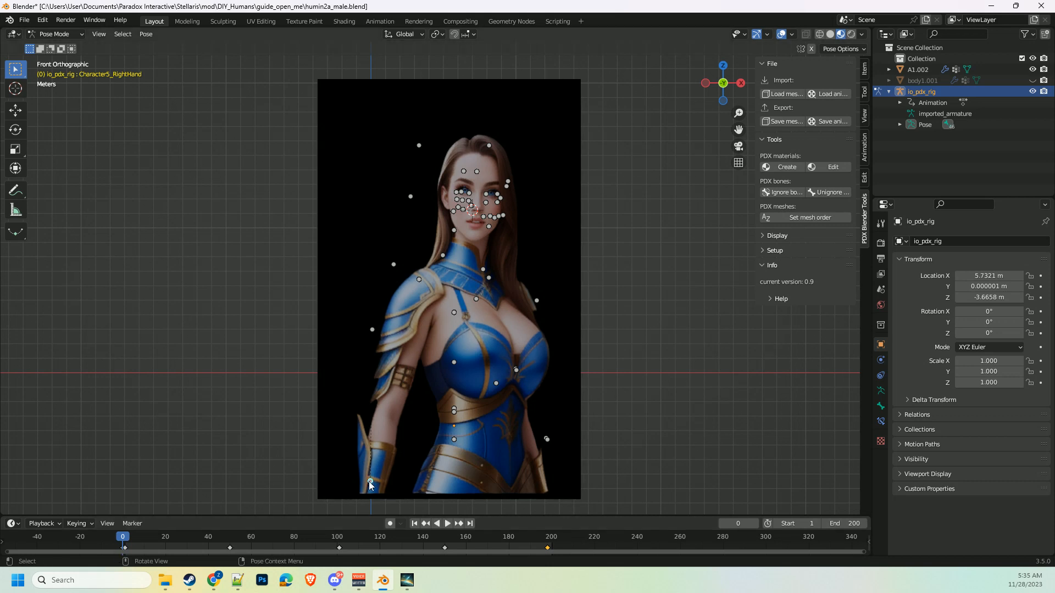
key("a")
left_click_drag(124, 538, 231, 562)
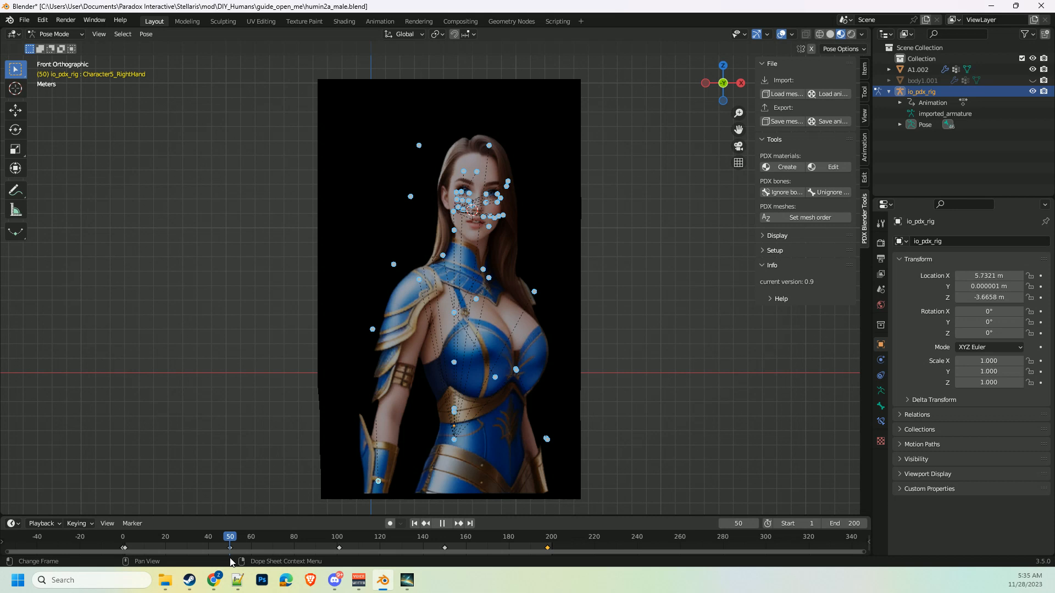
left_click_drag(231, 562, 172, 558)
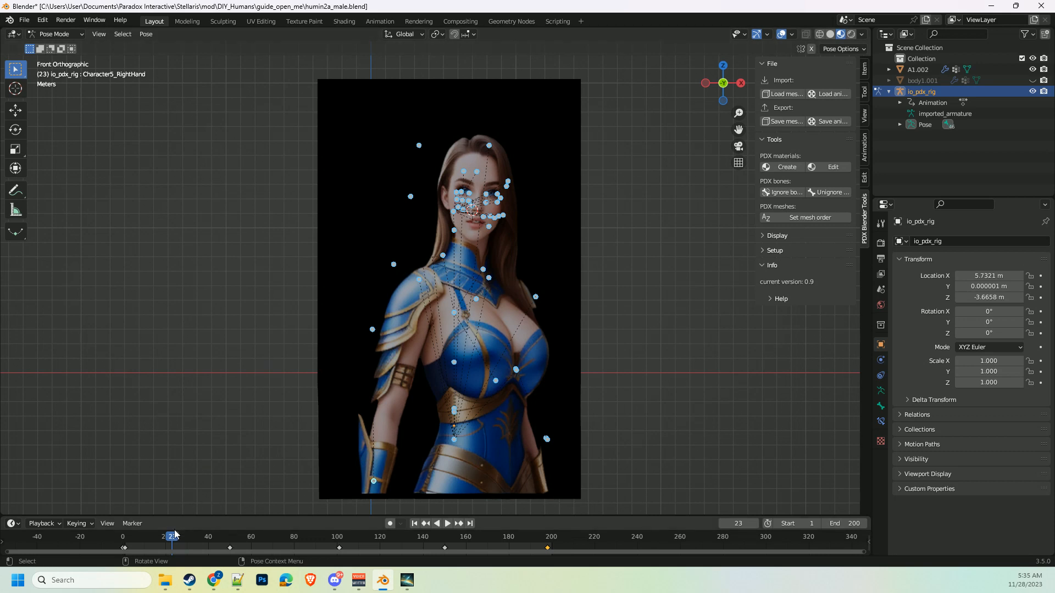
left_click_drag(175, 534, 123, 537)
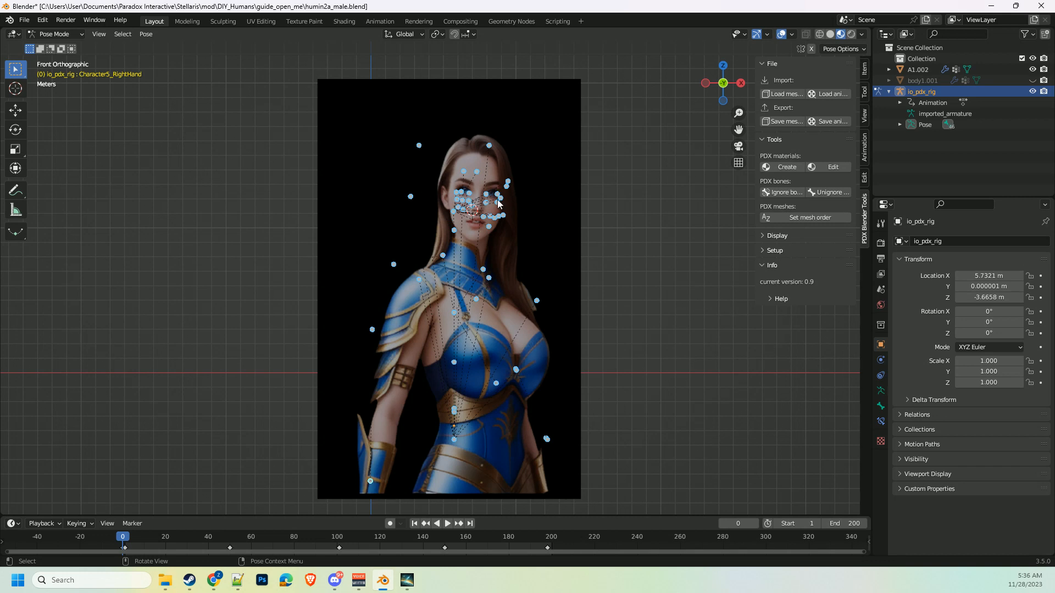
Inspect the joint2 bone weights on A1.002, and scrub io_pdx_rig's animation to frame 47
left_click(924, 70)
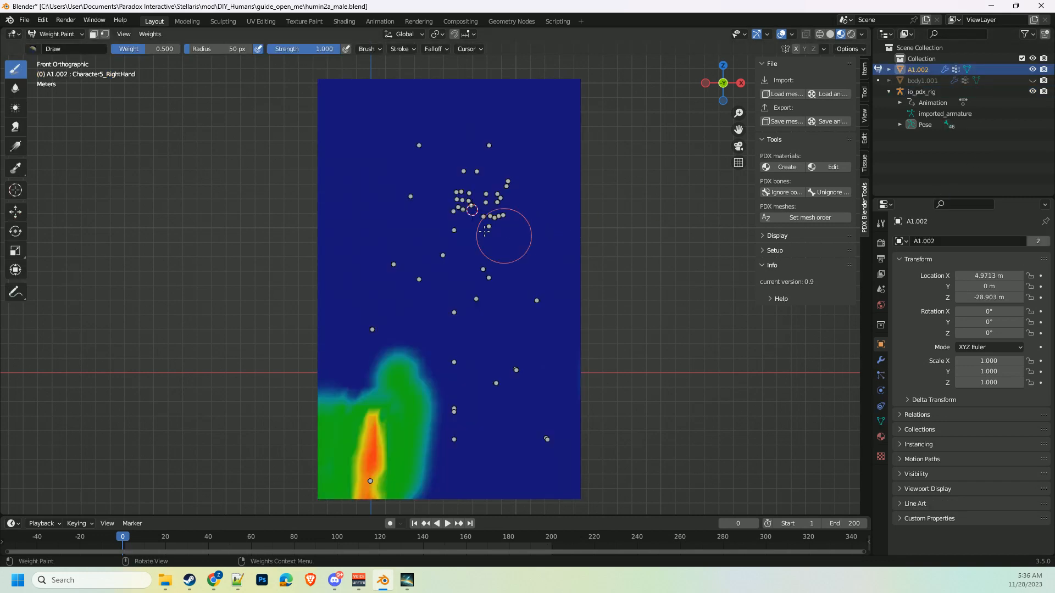
left_click(464, 201, "ctrl")
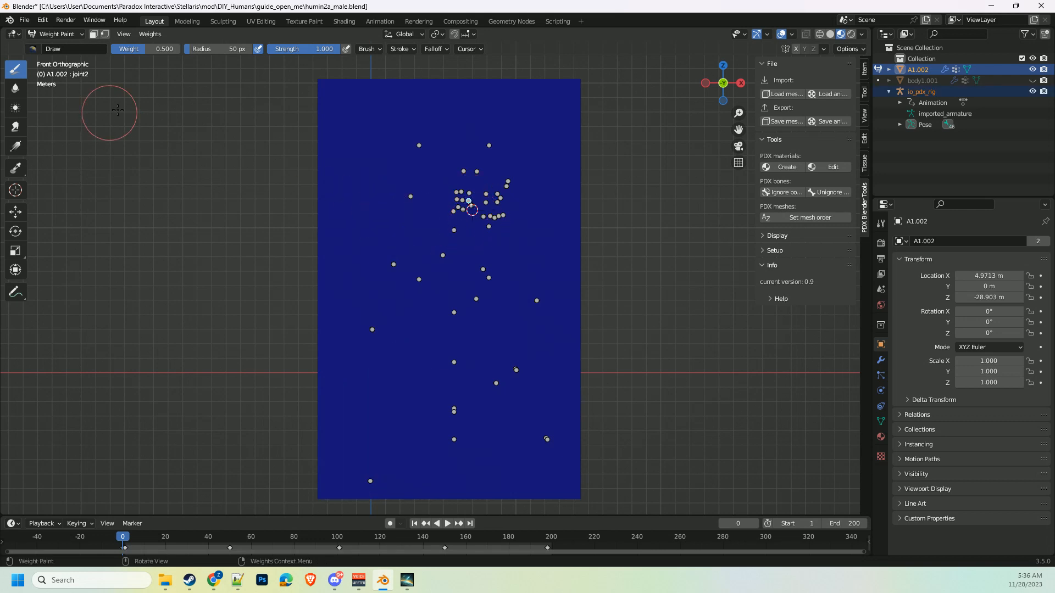
left_click(938, 91)
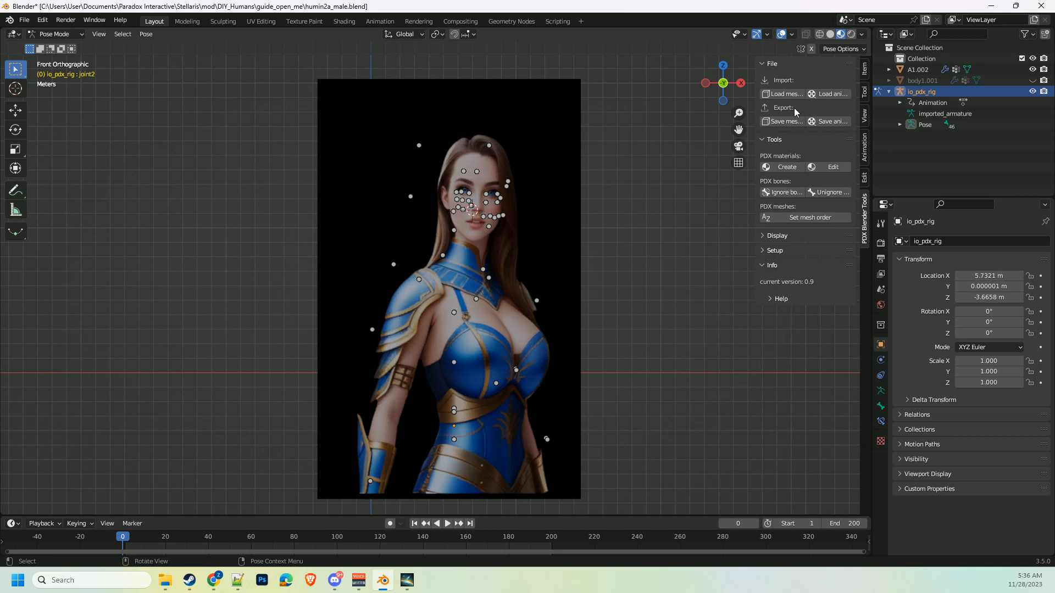
left_click_drag(140, 544, 223, 545)
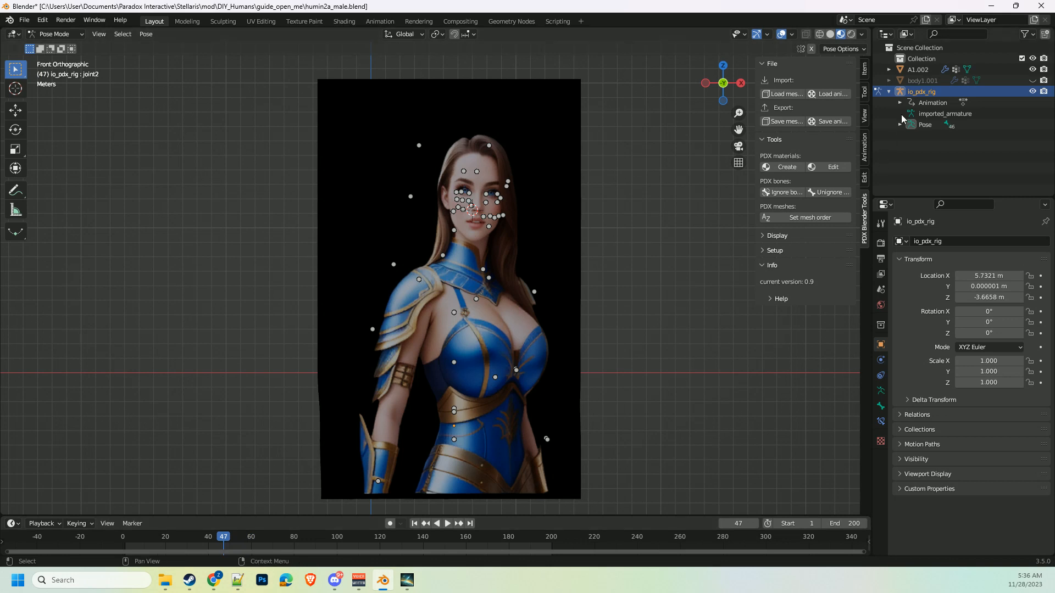
Display the joint1 bone weights on A1.002 and compare them with the textured portrait
left_click(934, 71)
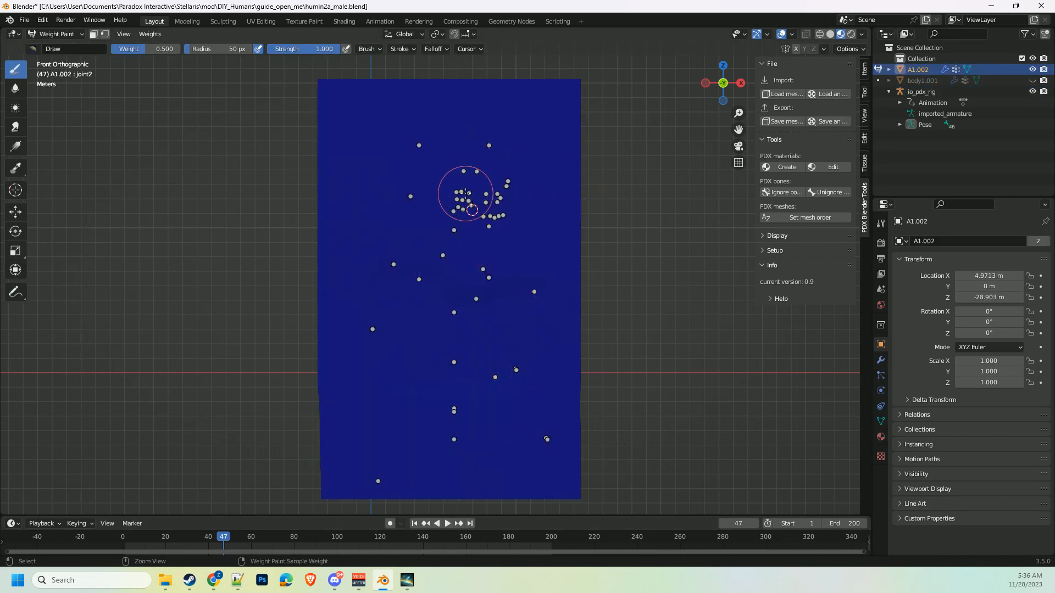
left_click(469, 191, "ctrl")
key("ctrl+z")
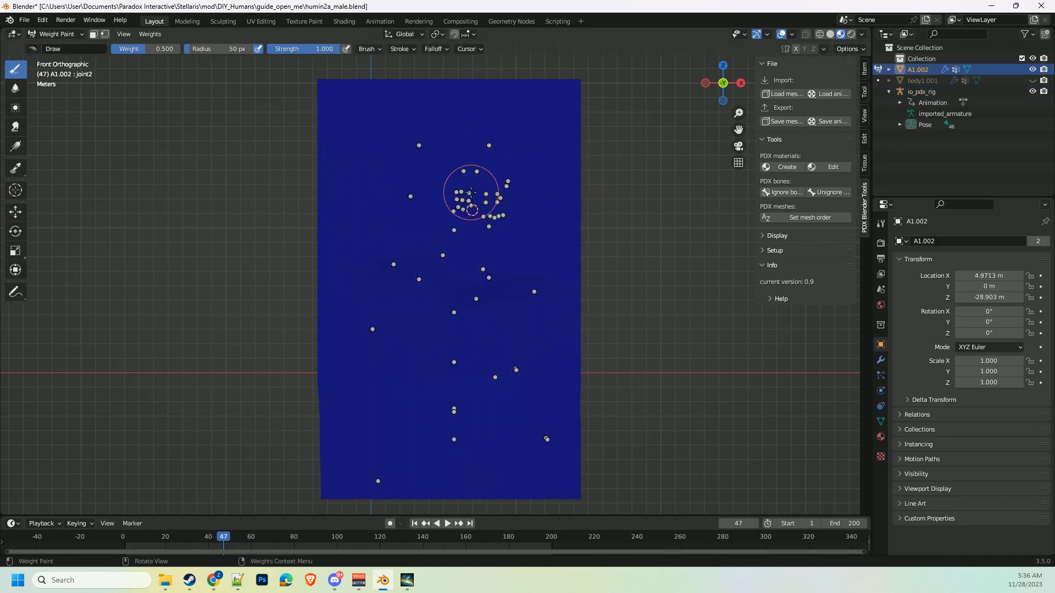
left_click(469, 192, "ctrl")
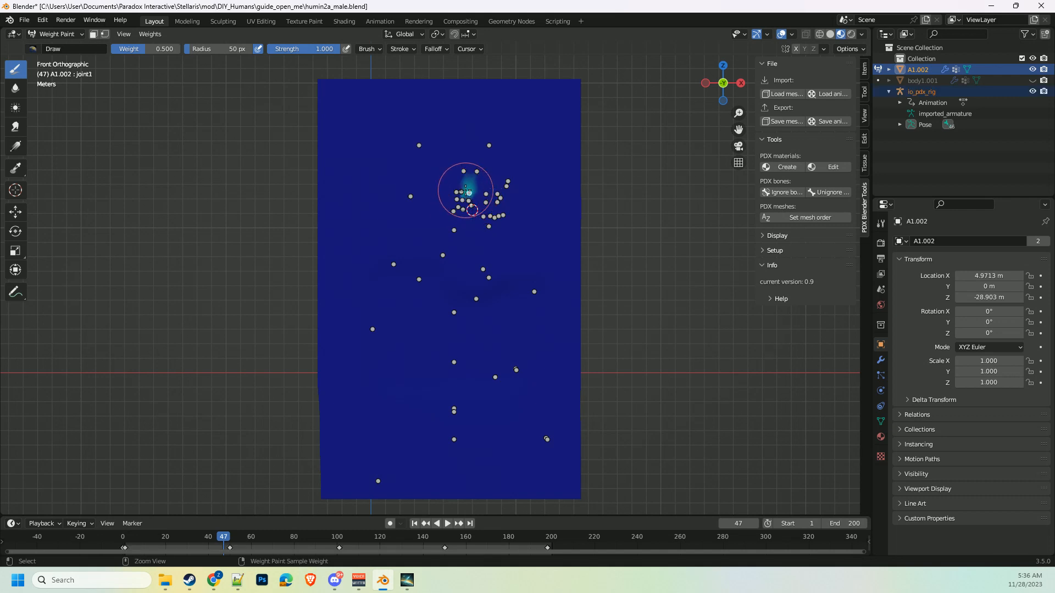
left_click(917, 94)
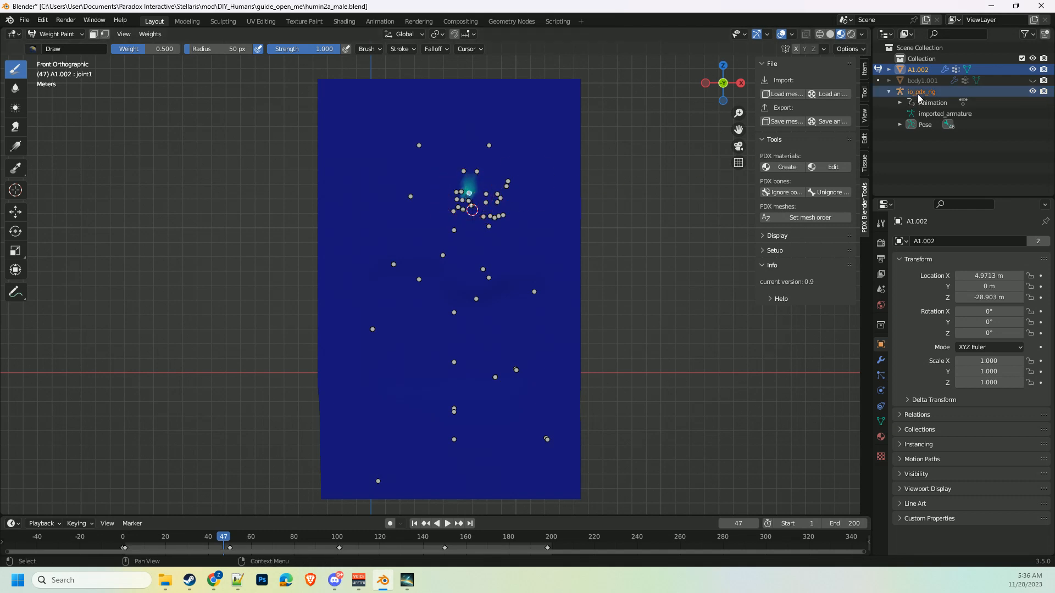
left_click(924, 78)
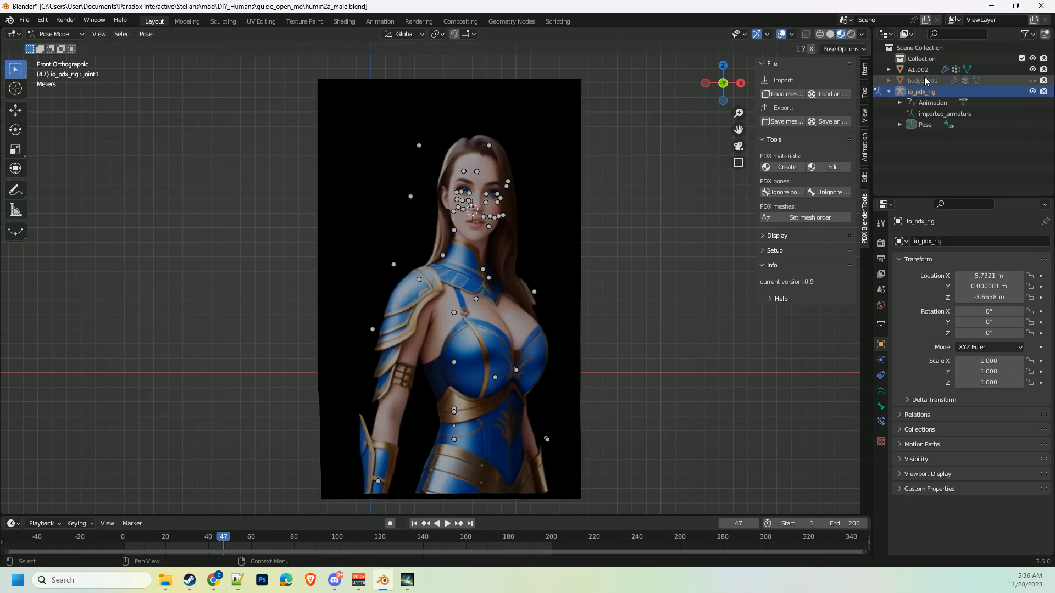
left_click(921, 69)
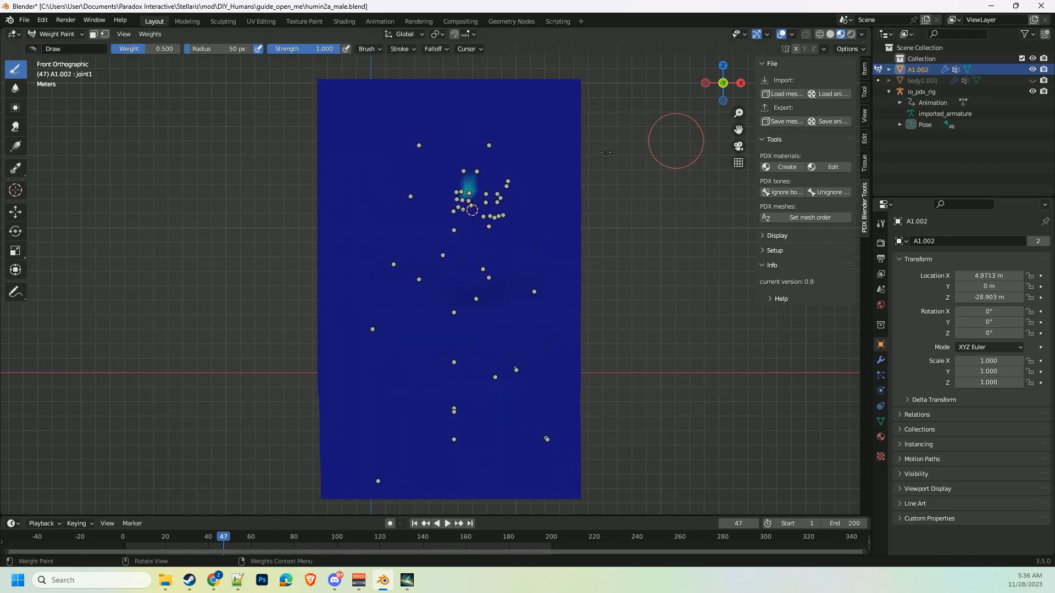
Shrink the weight brush radius to 13 px and paint joint1 weight of 0.5 on A1.002 around the character's right eye
key("ctrl+z")
key("bracketleft")
key("bracketleft")
key("bracketleft")
key("bracketleft")
key("bracketleft")
key("bracketleft")
key("bracketleft")
key("bracketleft")
key("bracketleft")
key("bracketleft")
left_click_drag(467, 191, 466, 186)
Examine A1.002's vertex grid in Edit Mode, and return the mesh to Weight Paint mode
left_click(55, 34)
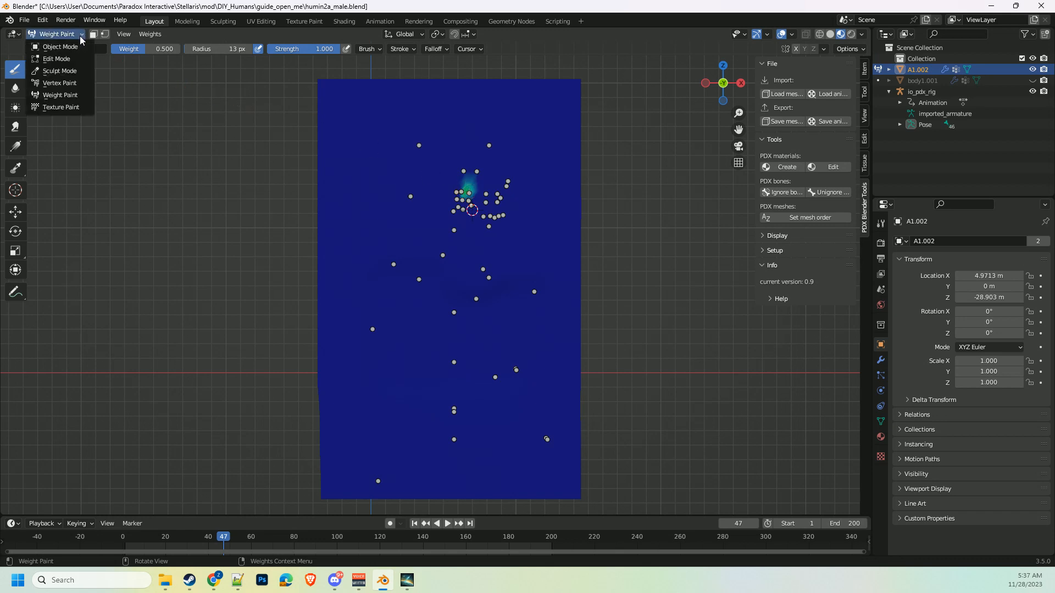
left_click(70, 56)
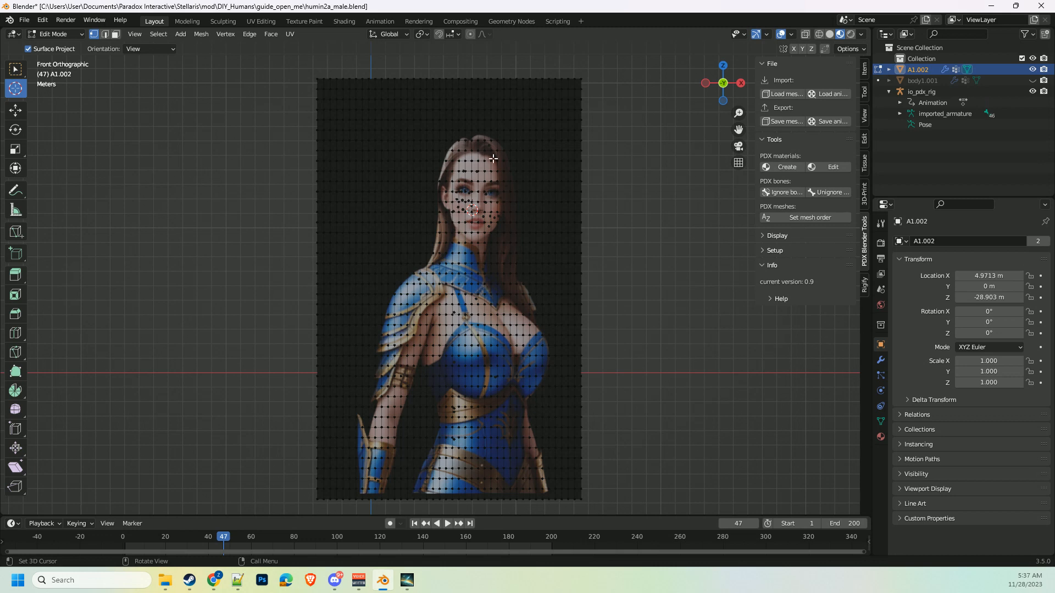
left_click(60, 33)
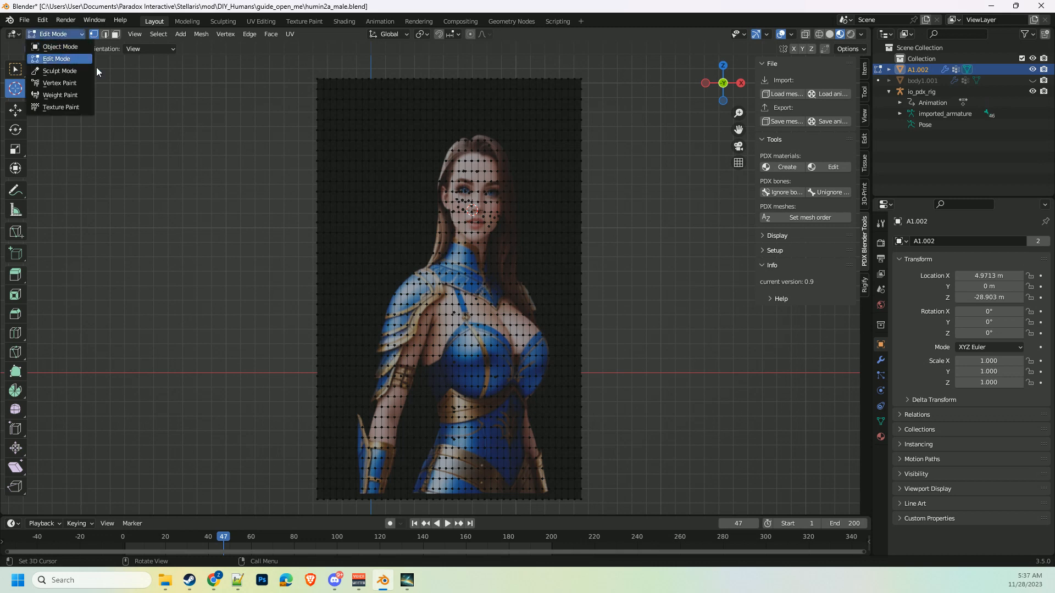
left_click(66, 33)
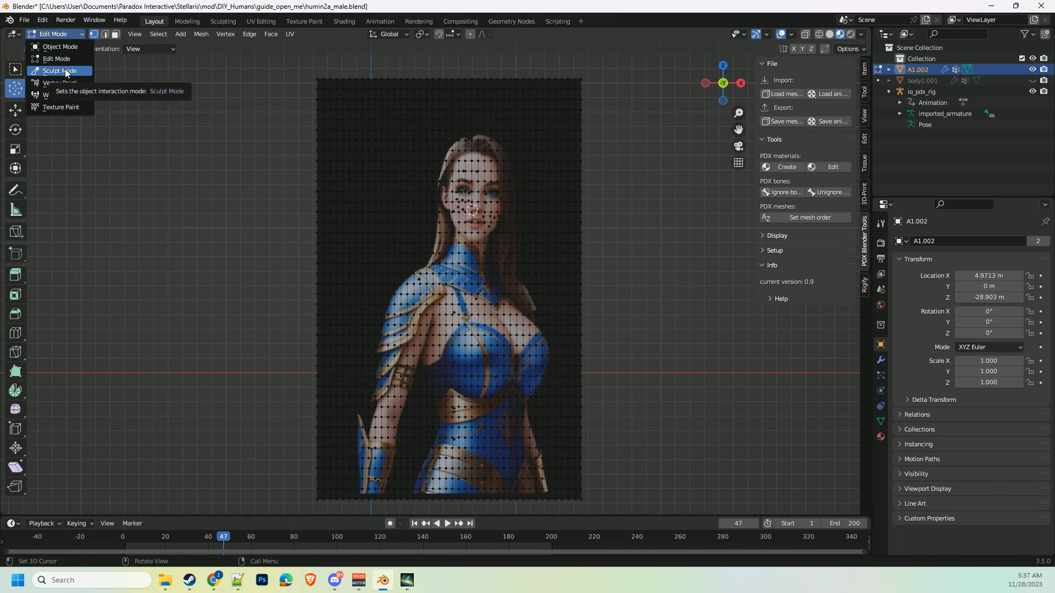
left_click(57, 61)
left_click(63, 36)
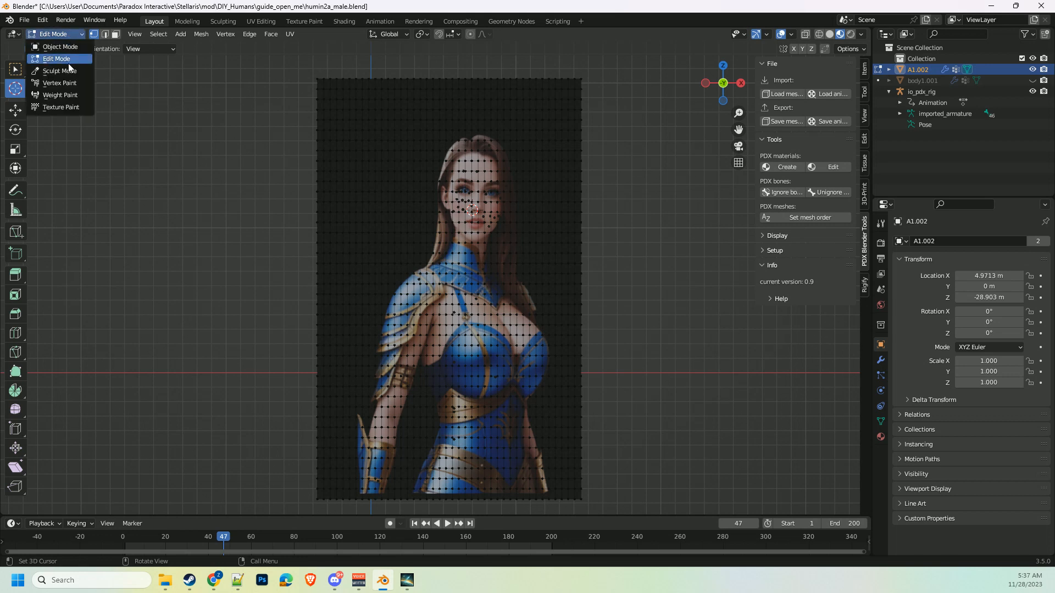
left_click(55, 95)
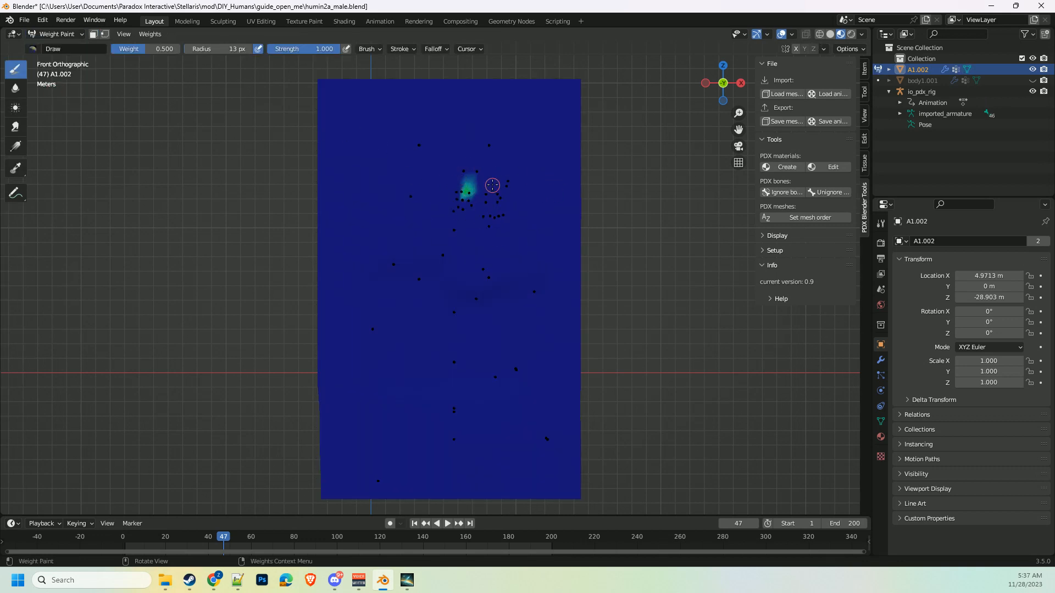
Make io_pdx_rig the active object and put it in Pose Mode with the joint1 bone selected
left_click(920, 94)
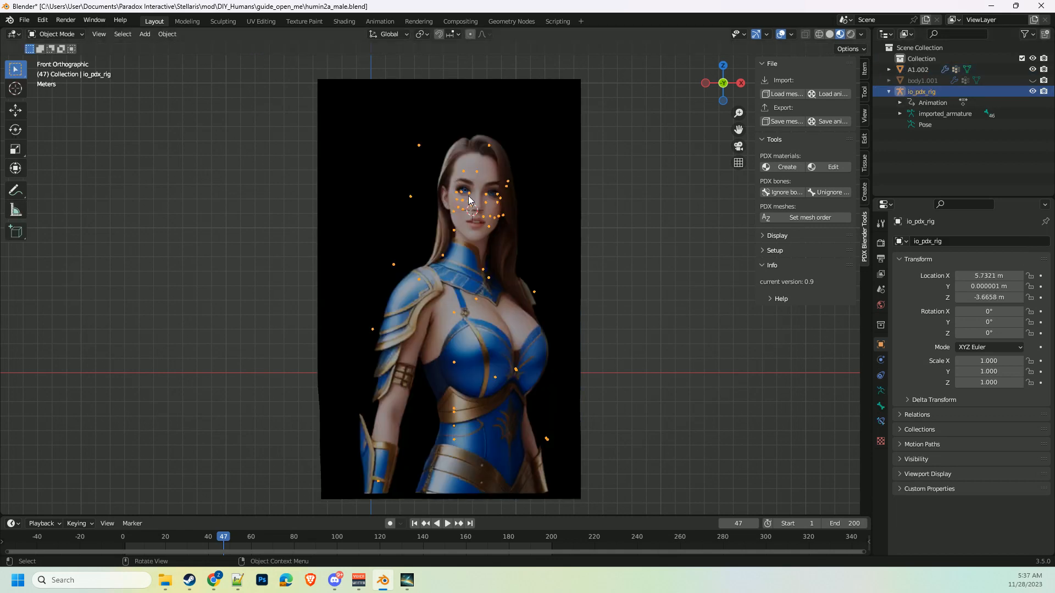
left_click(55, 34)
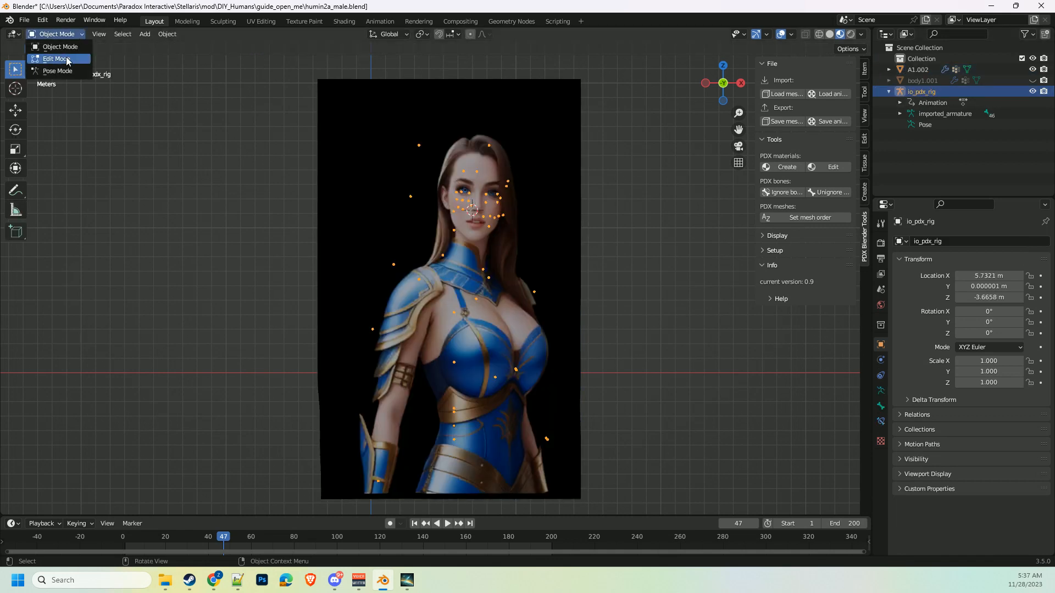
left_click(55, 69)
left_click_drag(470, 195, 472, 198)
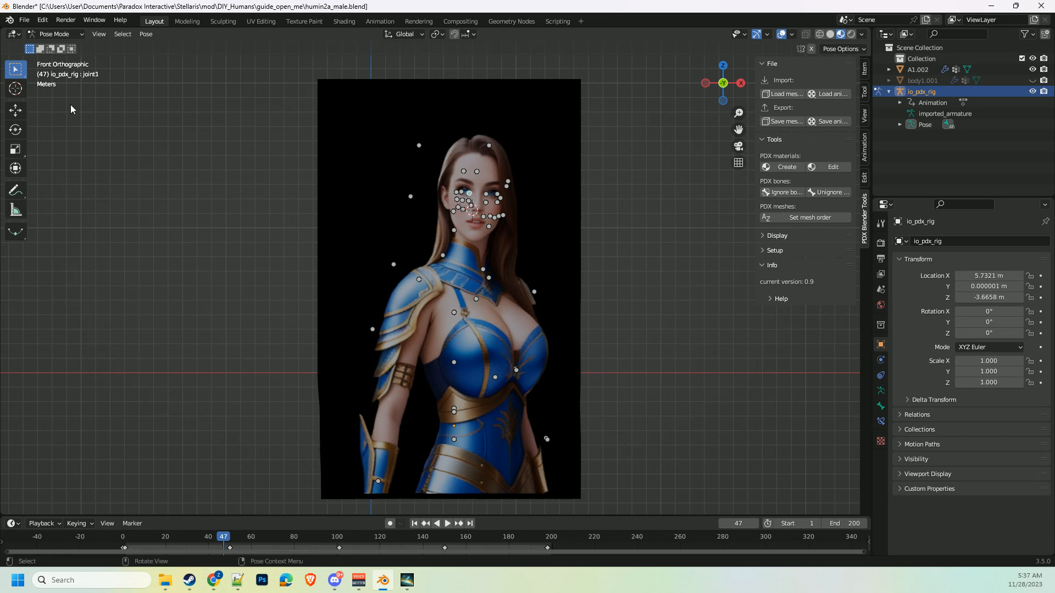
Try to move the joint1 bone about 1.55 m down along Z to test its newly painted weights
left_click(16, 116)
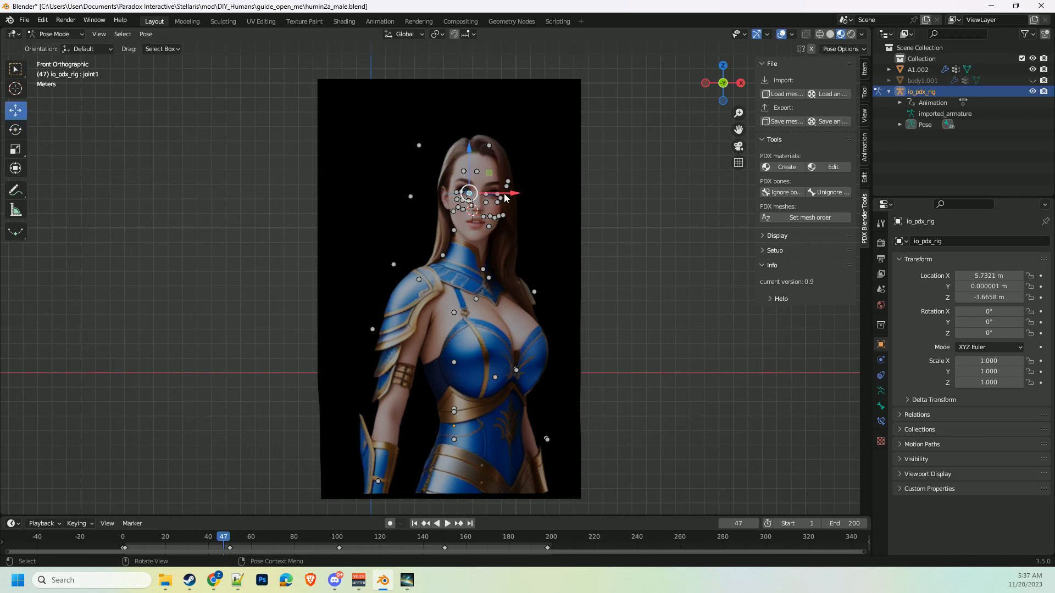
left_click_drag(467, 149, 470, 171)
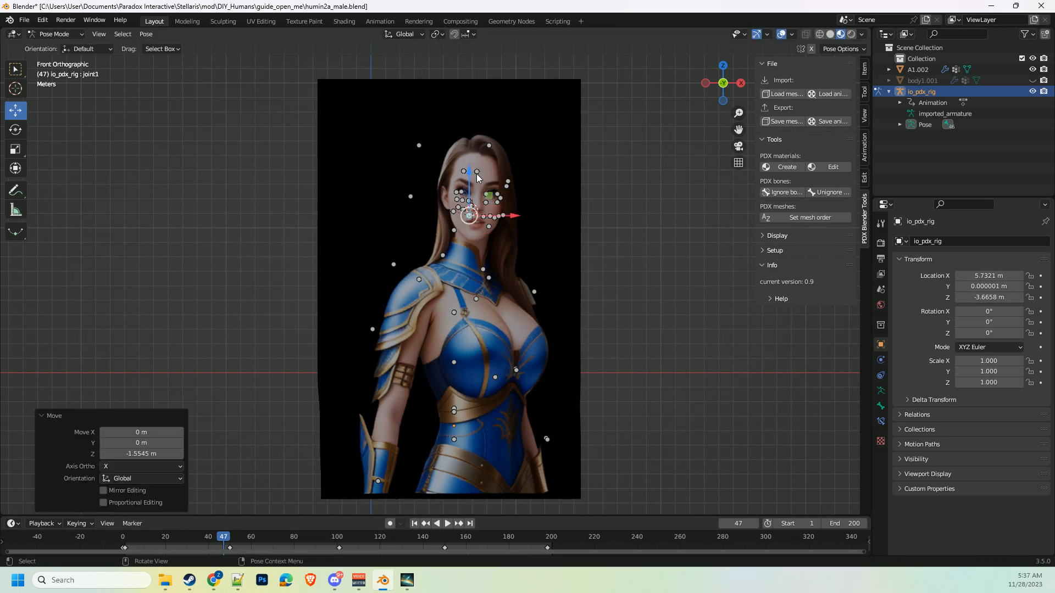
key("ctrl+z")
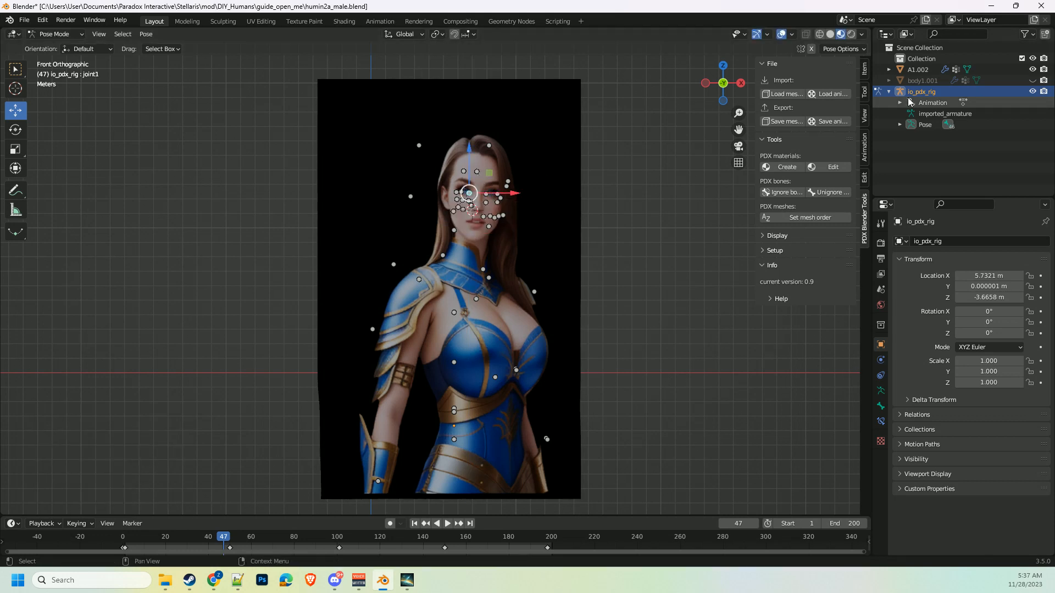
Select the joint1 bone beside the character's right eye and examine its position on the face up close
left_click(461, 194)
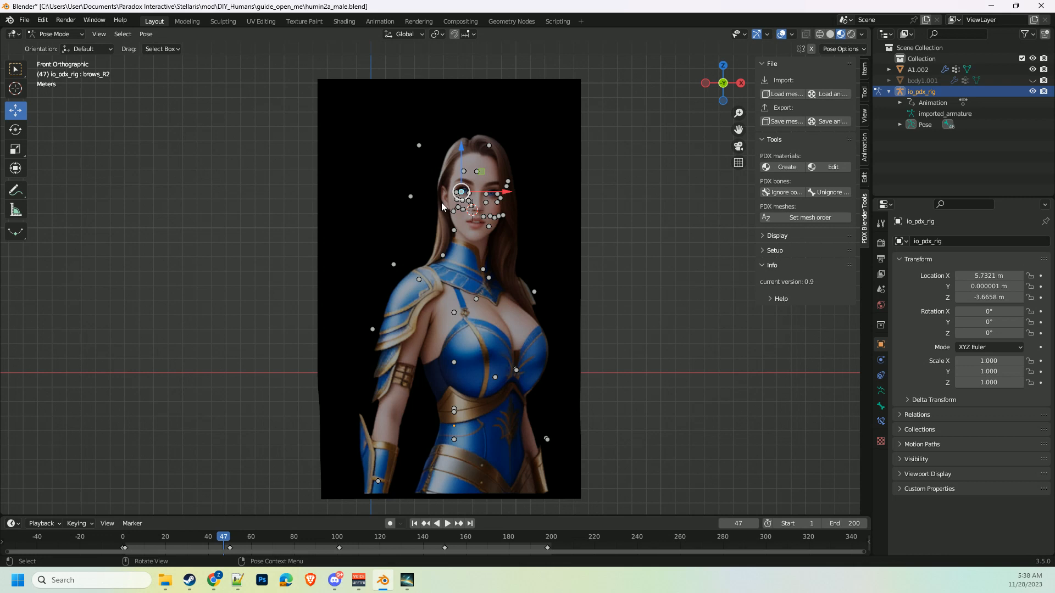
left_click(469, 193)
scroll(476, 186, "up", 3)
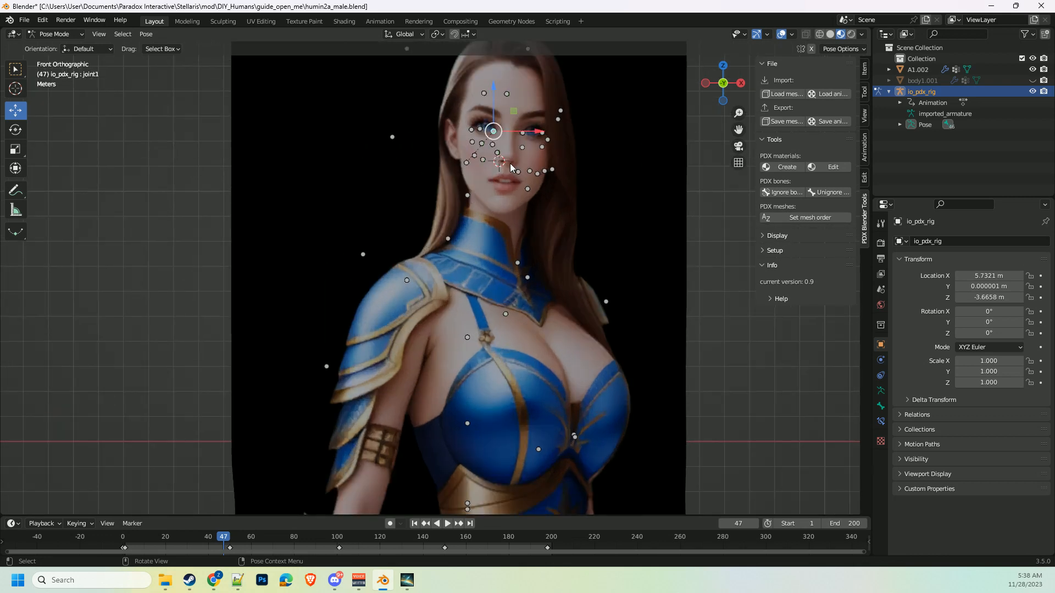
scroll(510, 167, "up", 5)
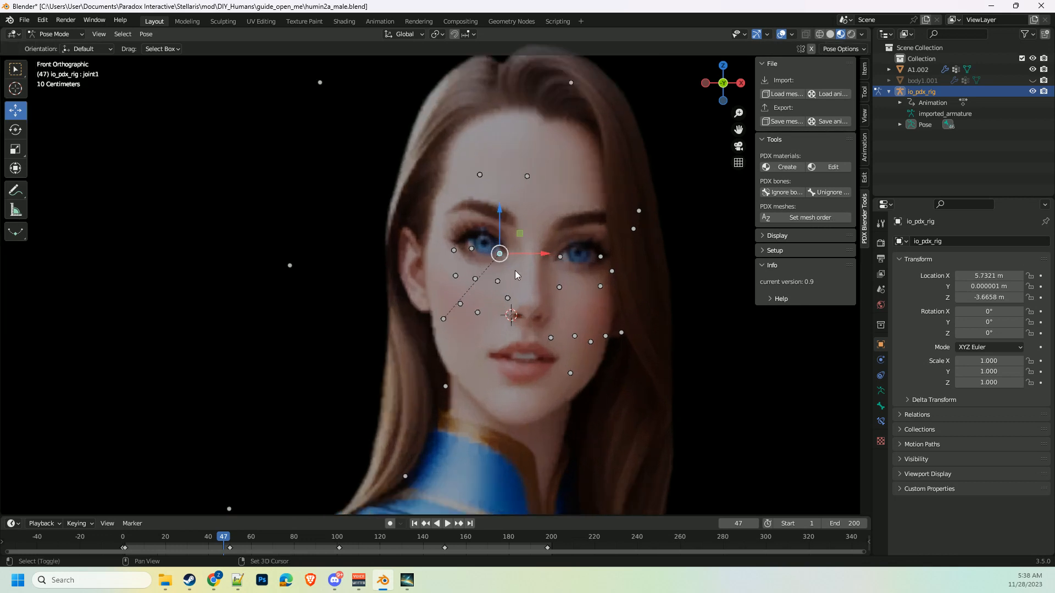
middle_click_drag(515, 270, 401, 321, "shift")
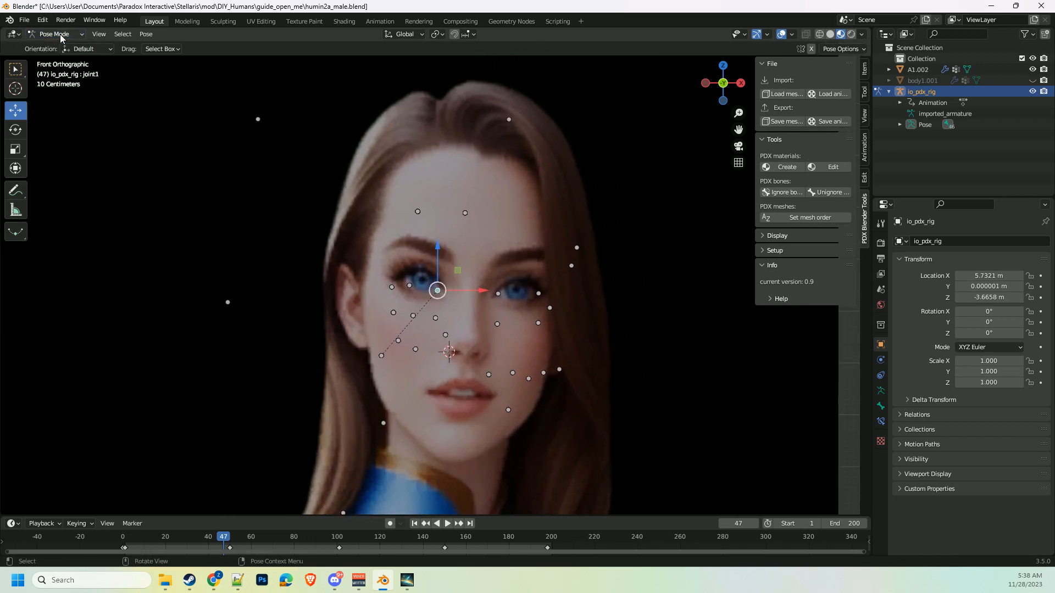
Check joint1's painted weights on A1.002 against the rig's bones, and show the mesh's vertex grid in Edit Mode
left_click(924, 70, "ctrl")
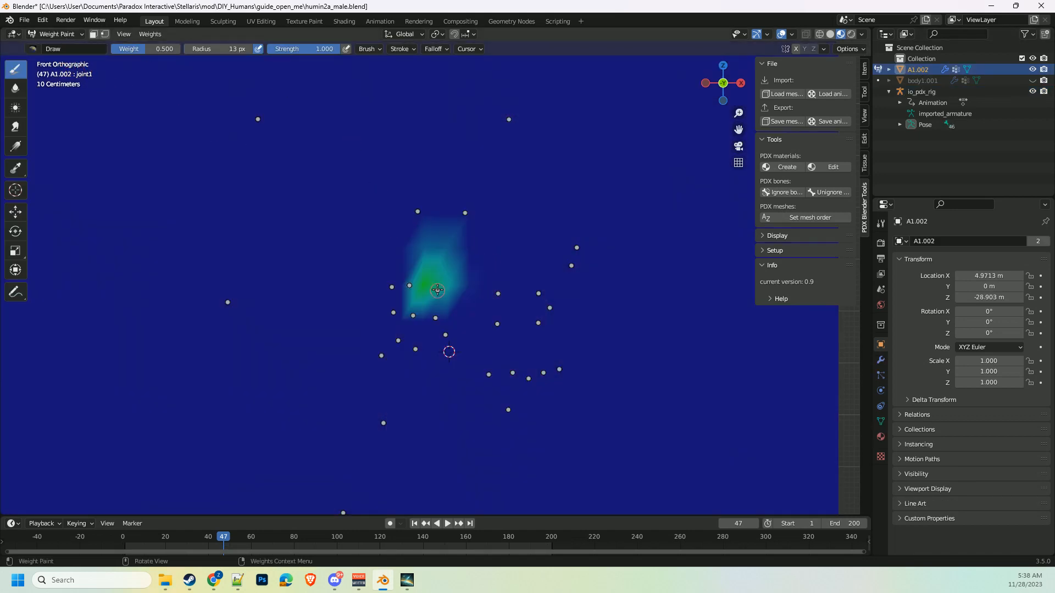
left_click(922, 92)
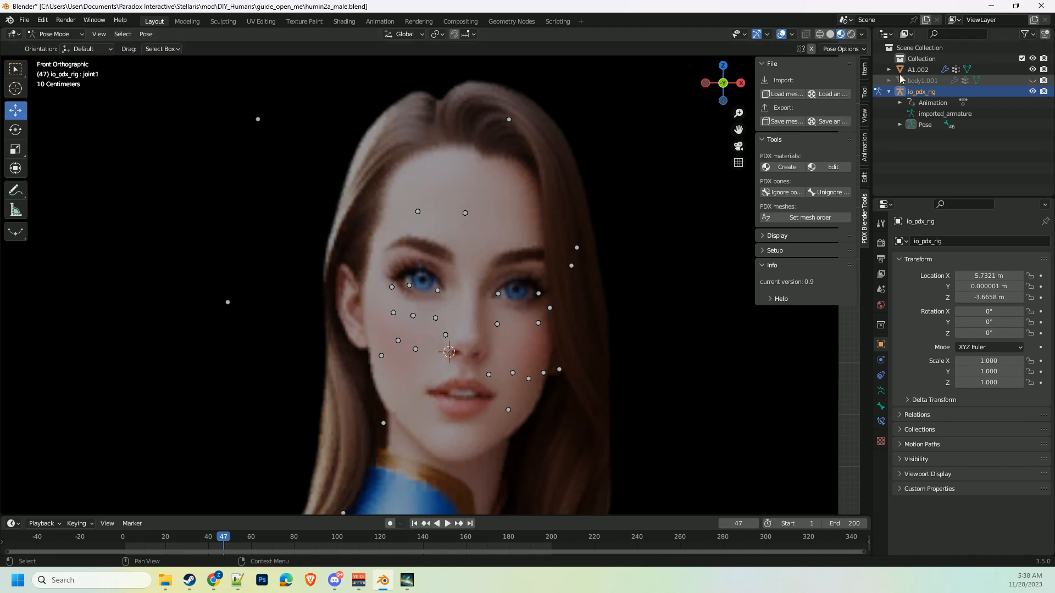
left_click(918, 69)
left_click(57, 34)
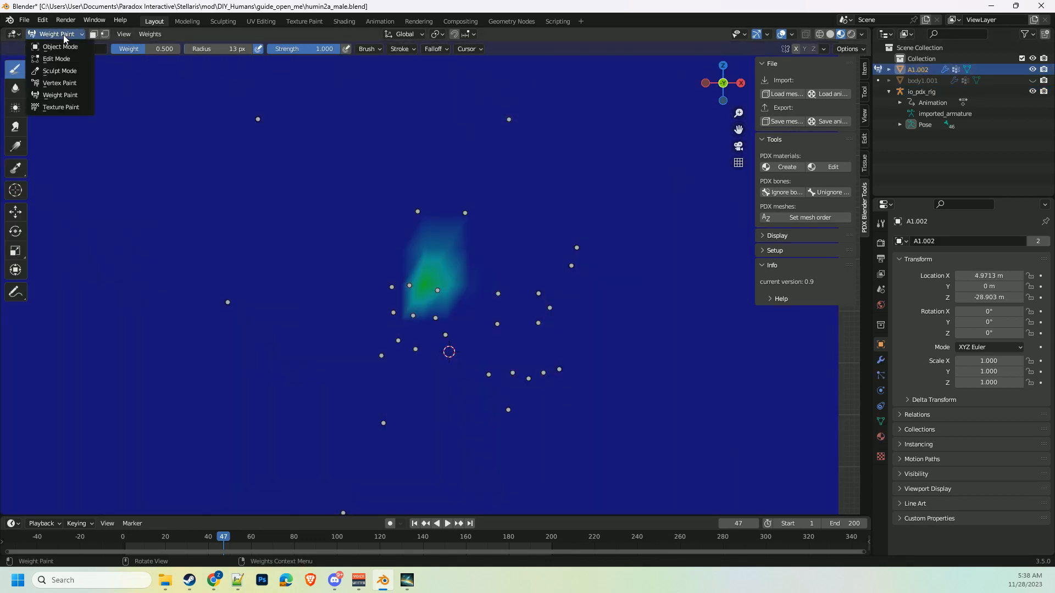
left_click(60, 54)
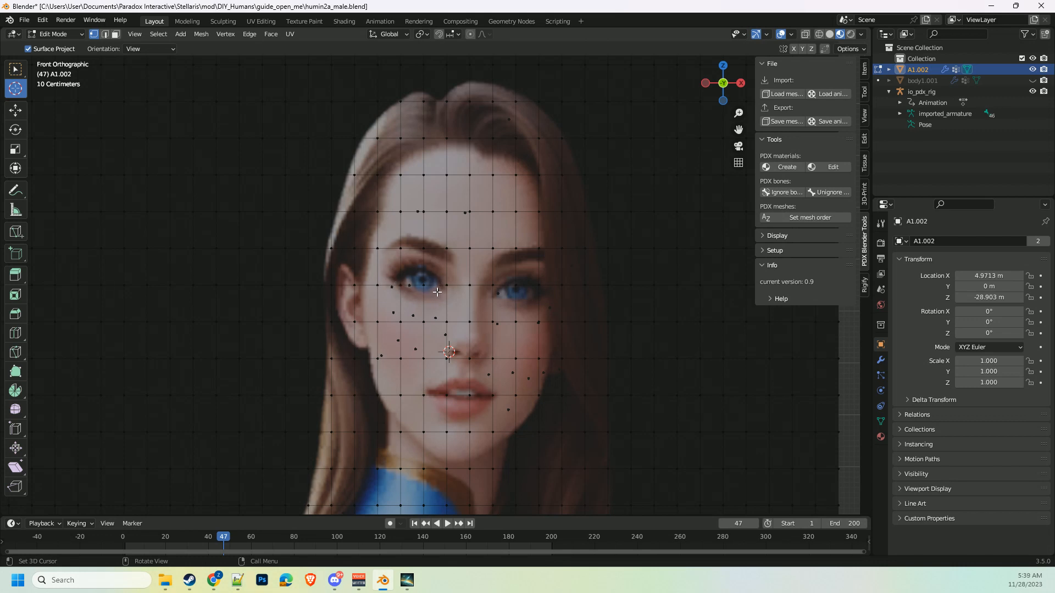
Switch to Stellaris and cycle the female ruler through the color variants to inspect the portrait textures
left_click(407, 580)
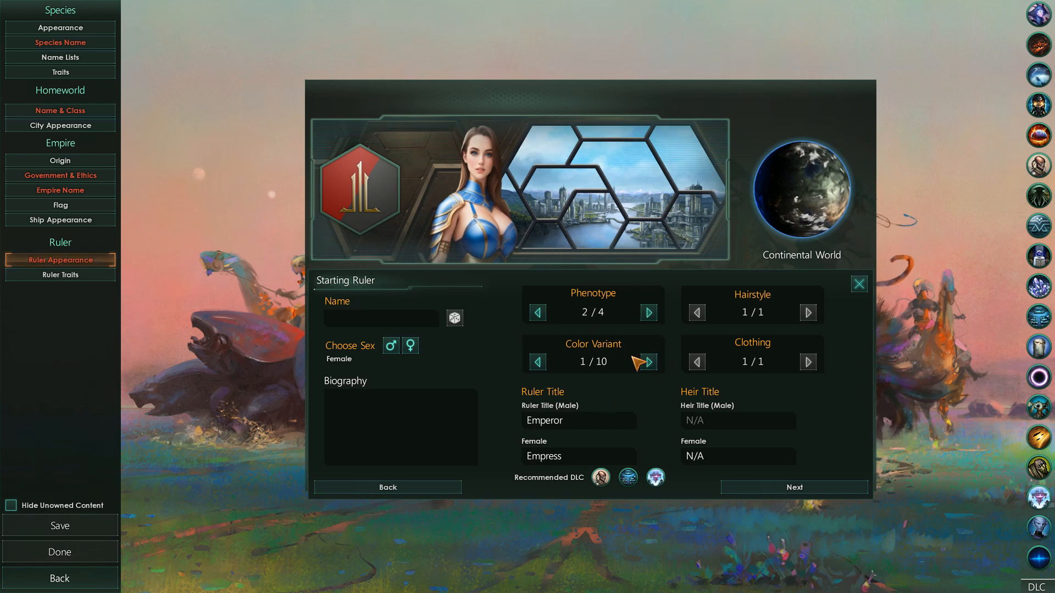
left_click(649, 362)
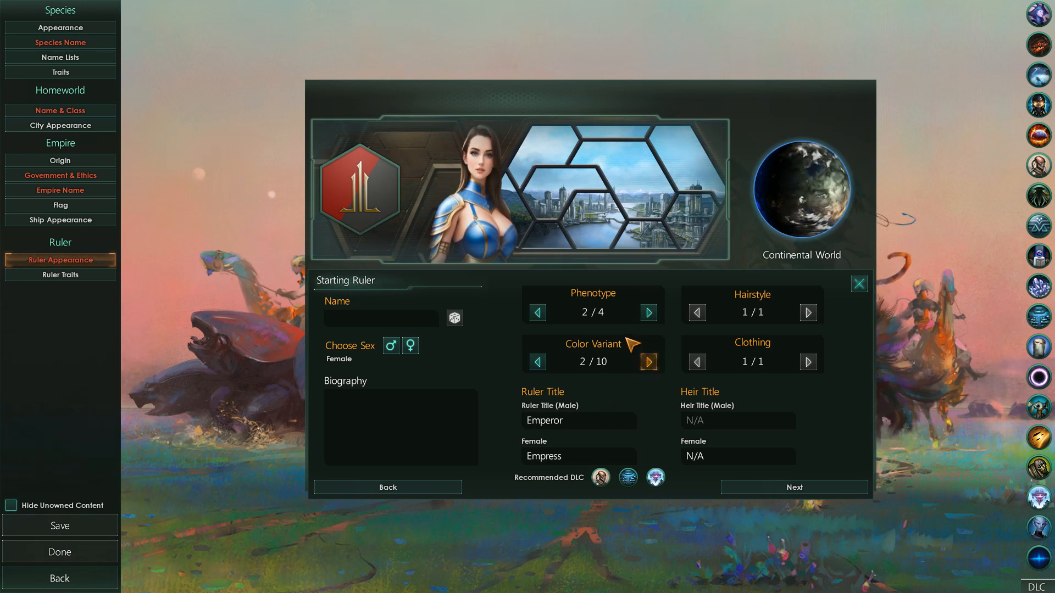
left_click(648, 362)
left_click(648, 362)
left_click(648, 361)
left_click(649, 362)
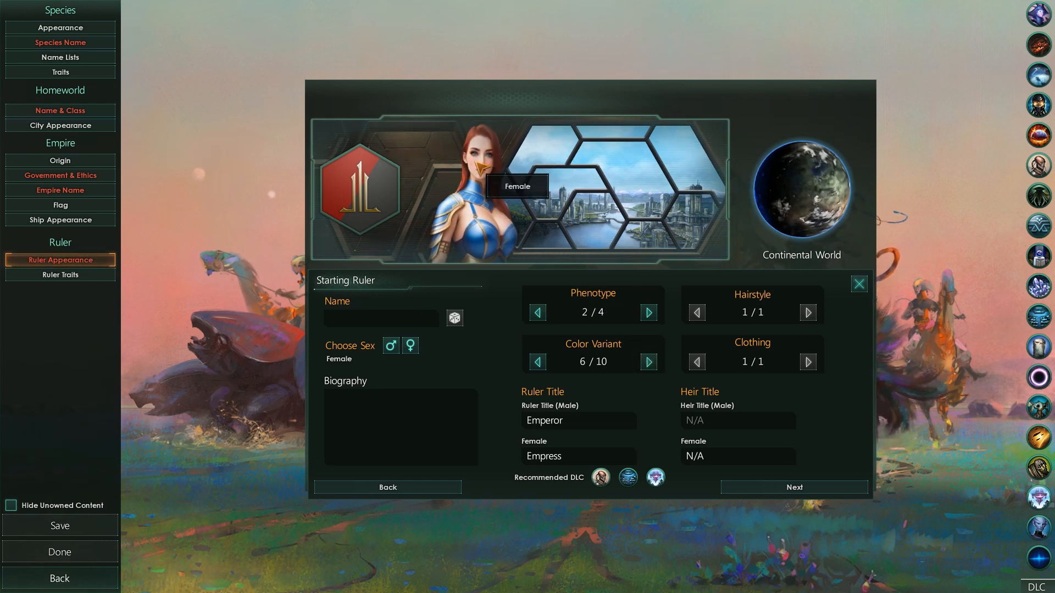
left_click(649, 362)
left_click(649, 362)
left_click(648, 362)
left_click(648, 361)
left_click(649, 362)
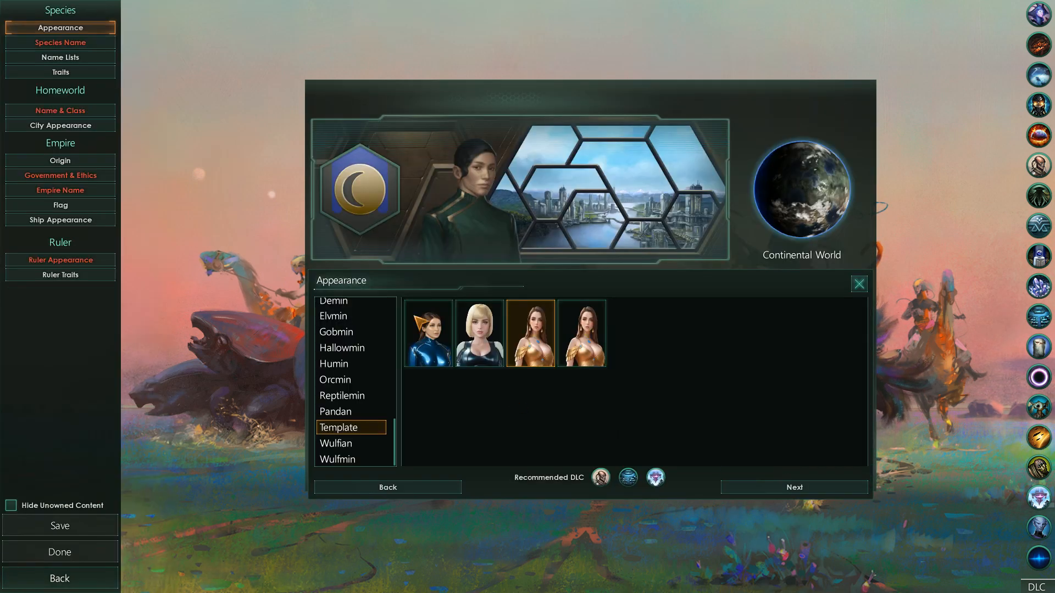
Preview the species portraits in the Template, Humin, Orcmin and Elvmin appearance groups to compare their animation
left_click(583, 333)
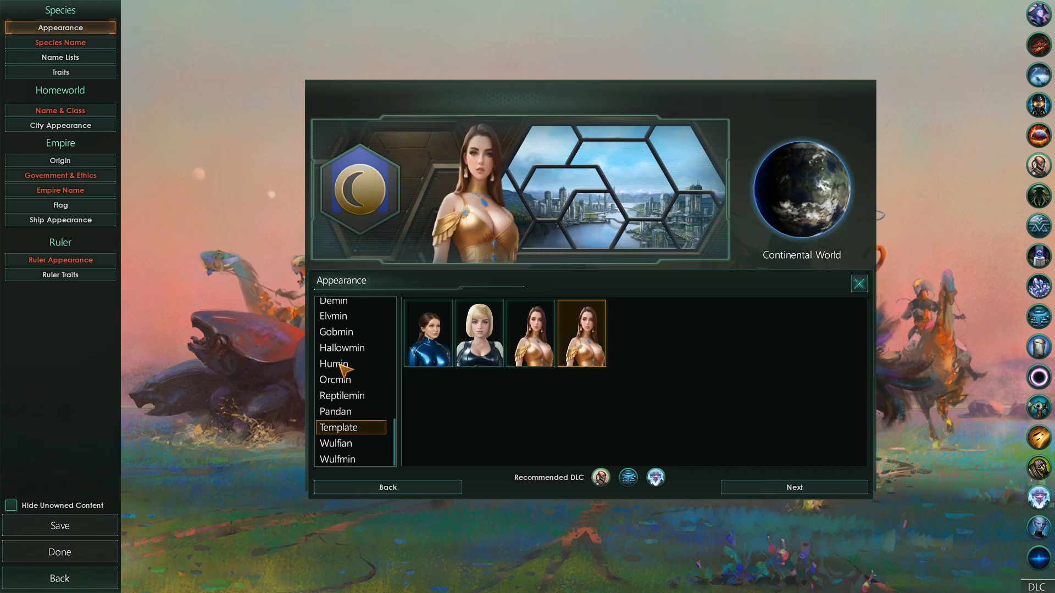
left_click(339, 364)
left_click(422, 359)
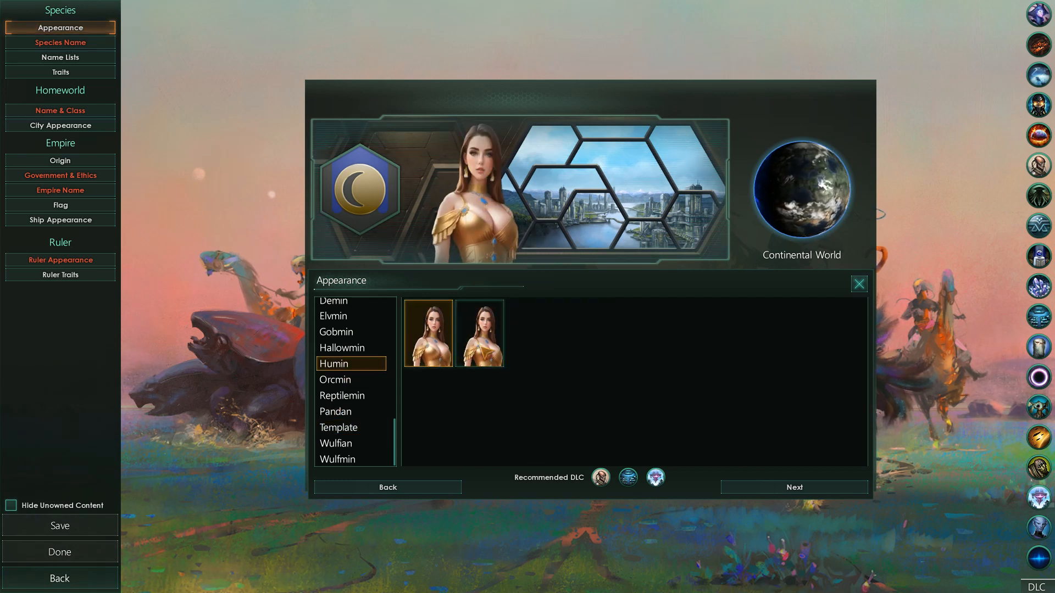
left_click(478, 345)
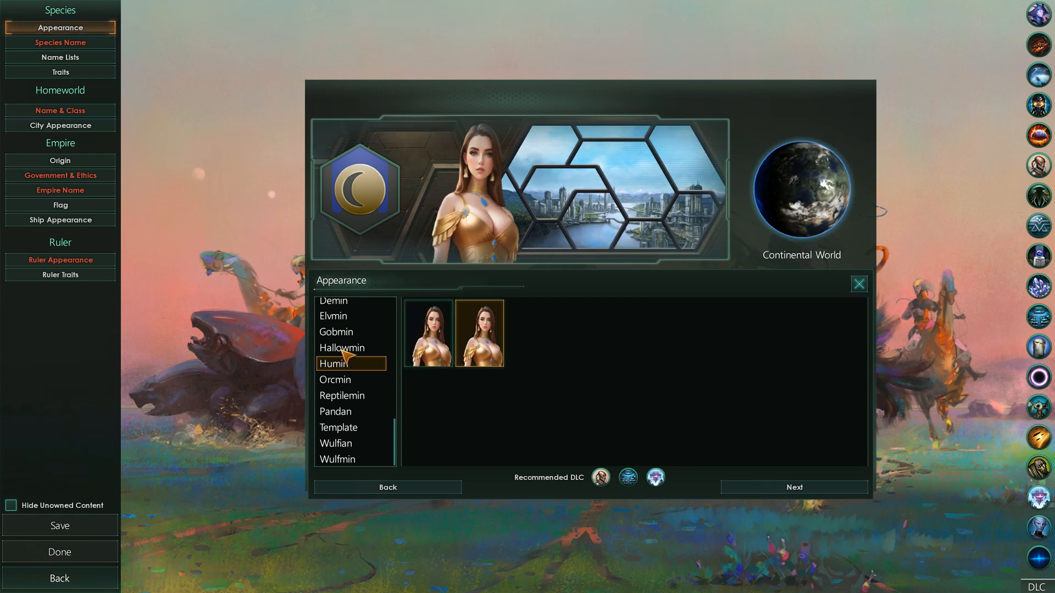
left_click(434, 352)
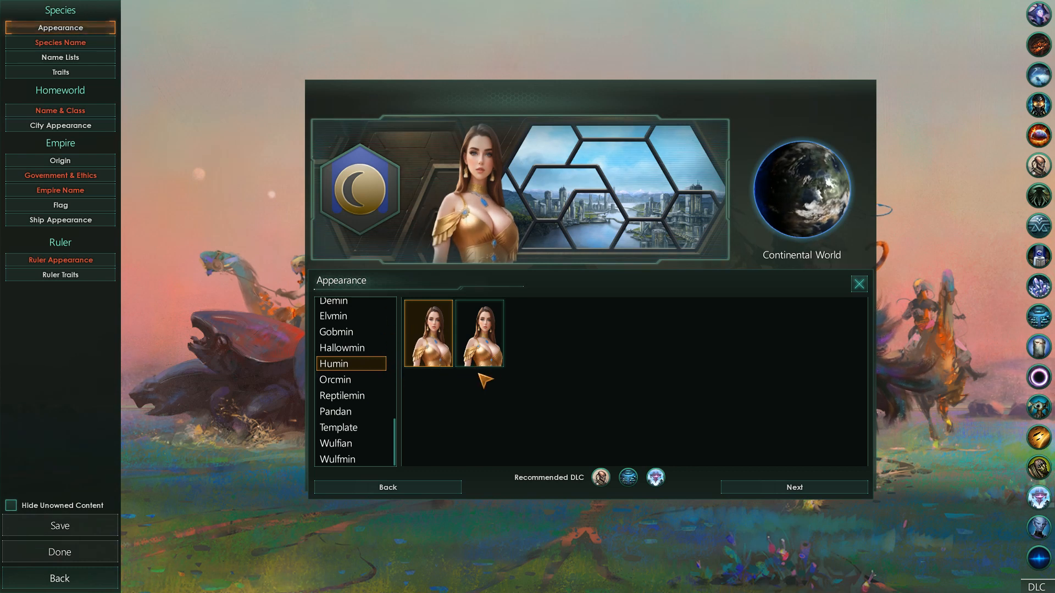
left_click(347, 381)
scroll(330, 360, "up", 1)
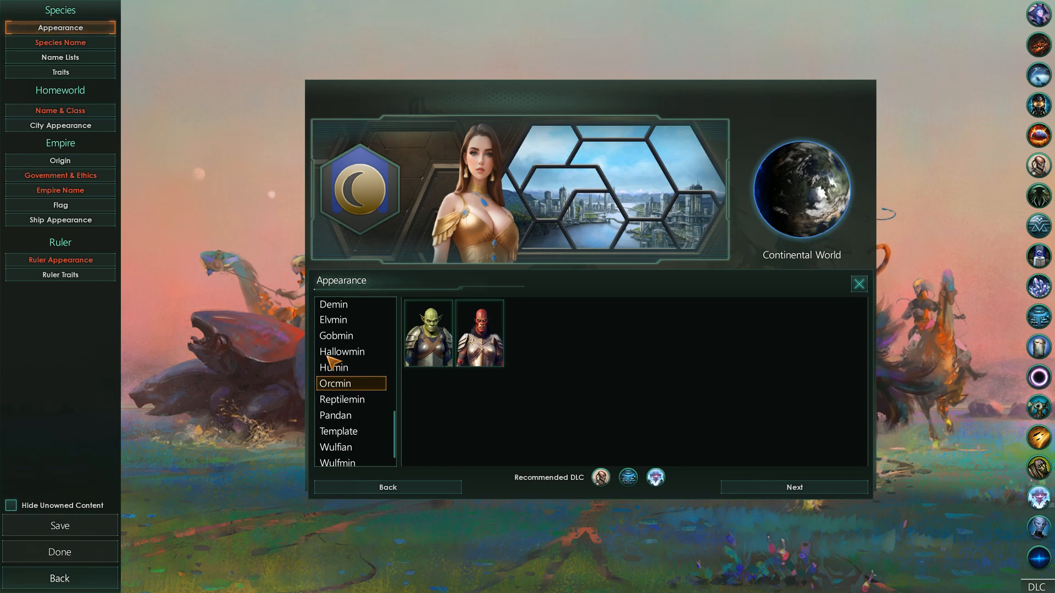
scroll(332, 363, "up", 2)
left_click(335, 360)
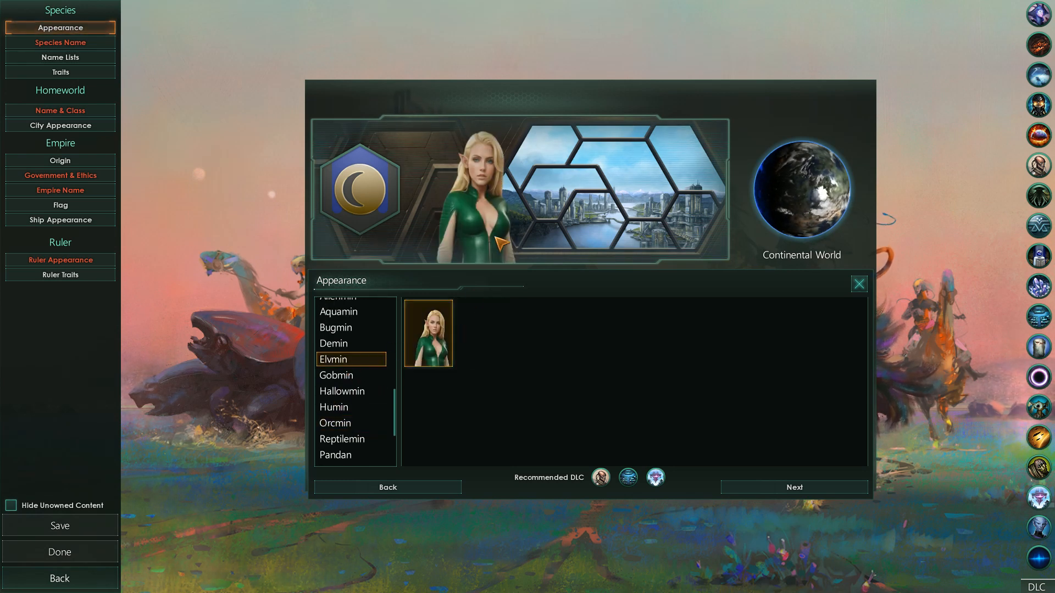
left_click(500, 235)
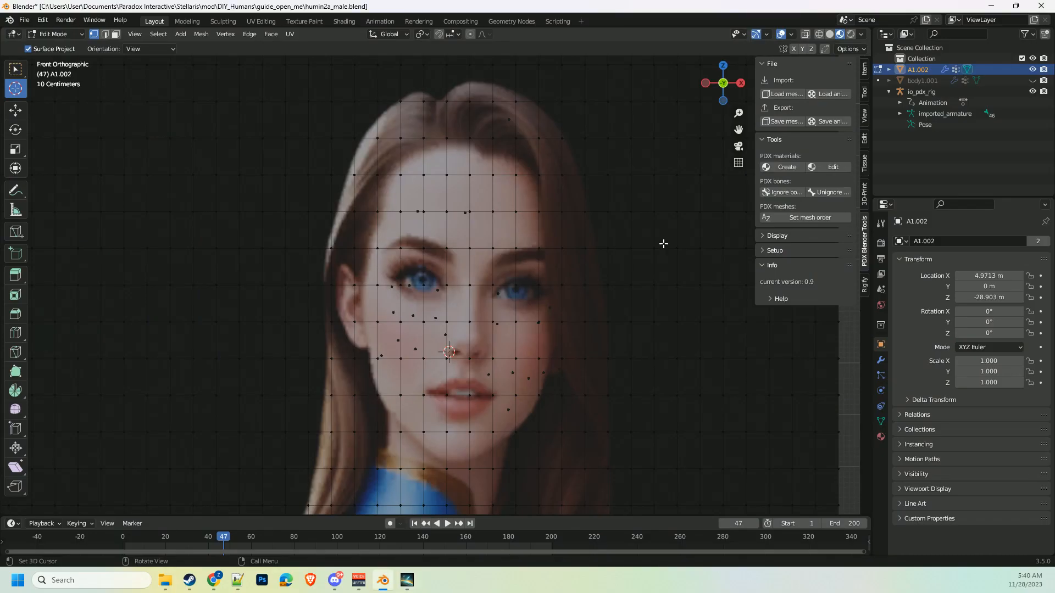
Make io_pdx_rig the active object in Blender and put it in Pose Mode
left_click(921, 92)
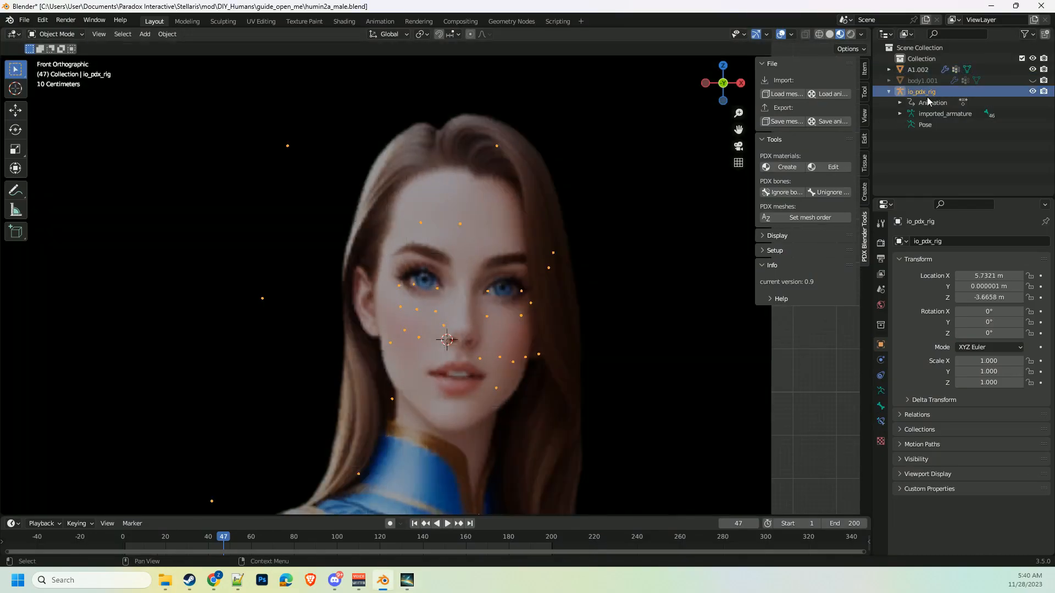
scroll(490, 349, "down", 3)
middle_click_drag(458, 402, 489, 253, "shift")
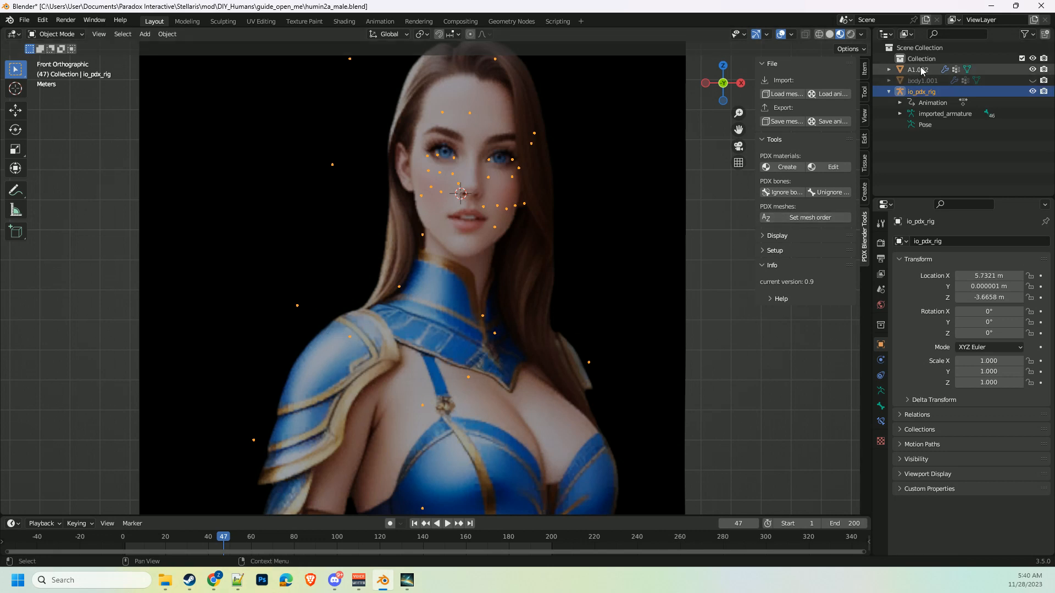
left_click(55, 34)
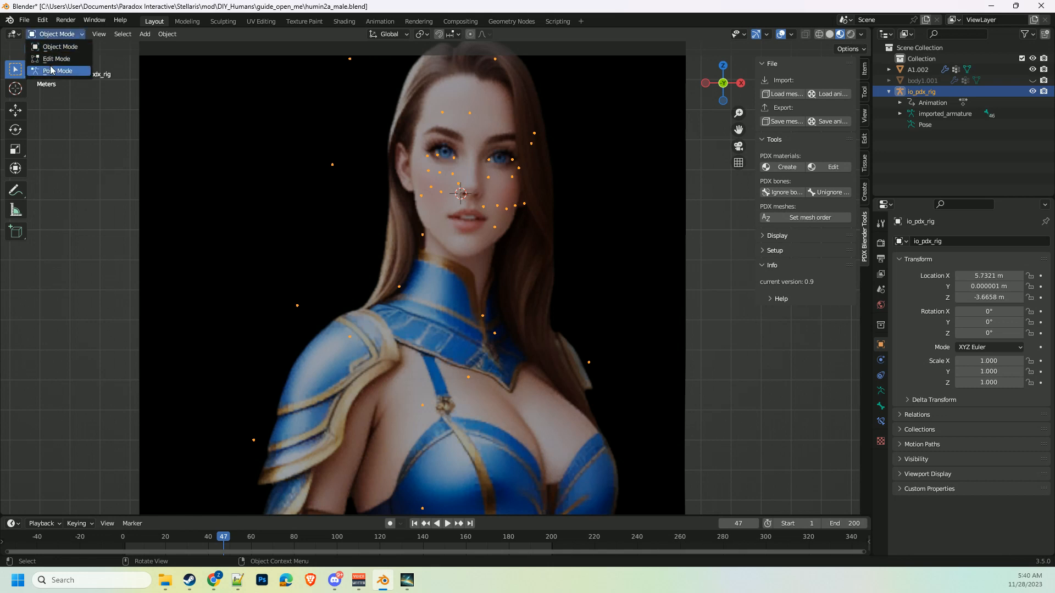
left_click(54, 68)
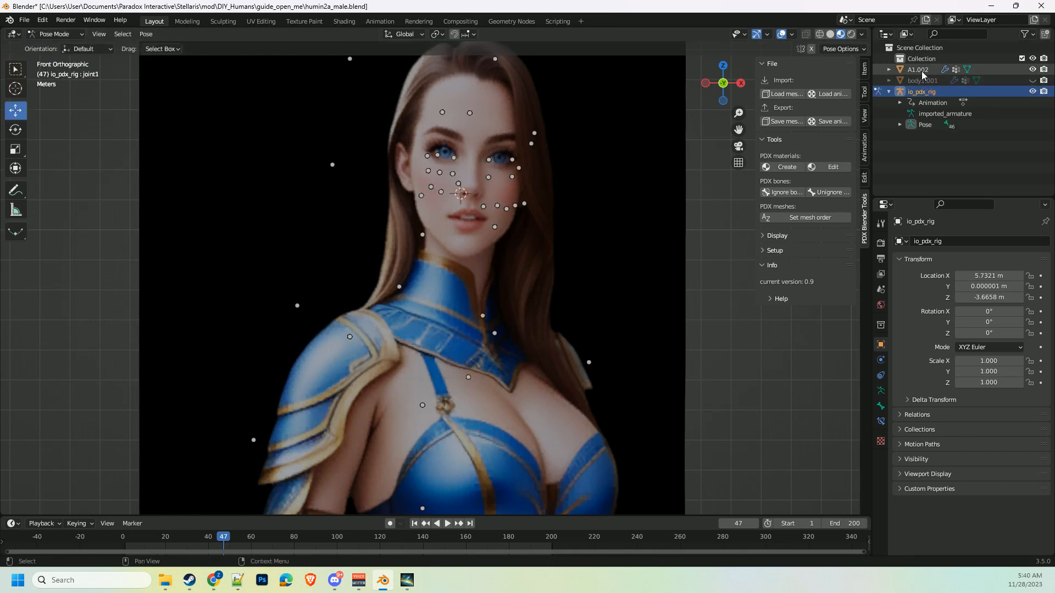
Put A1.002 in Weight Paint mode, view joint1's weights across the portrait, and make io_pdx_rig active again
left_click(918, 70)
left_click(71, 35)
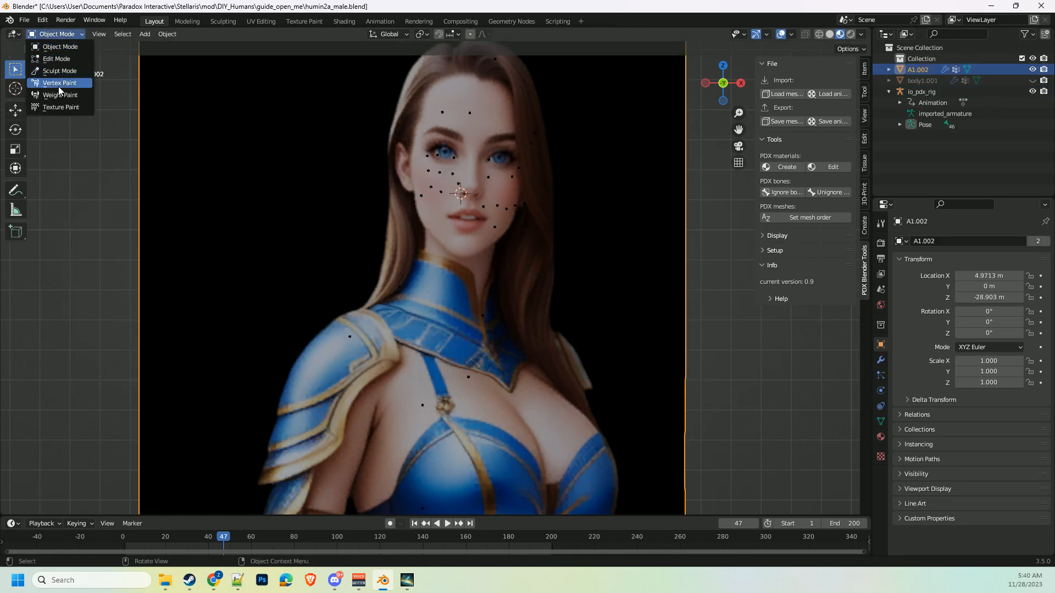
left_click(59, 85)
left_click(62, 34)
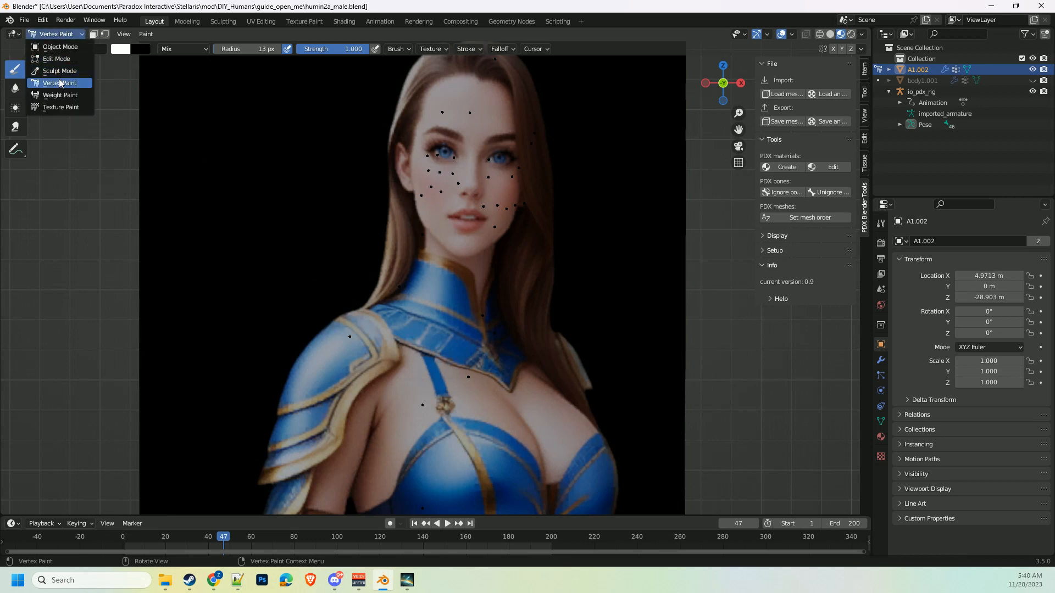
left_click(61, 96)
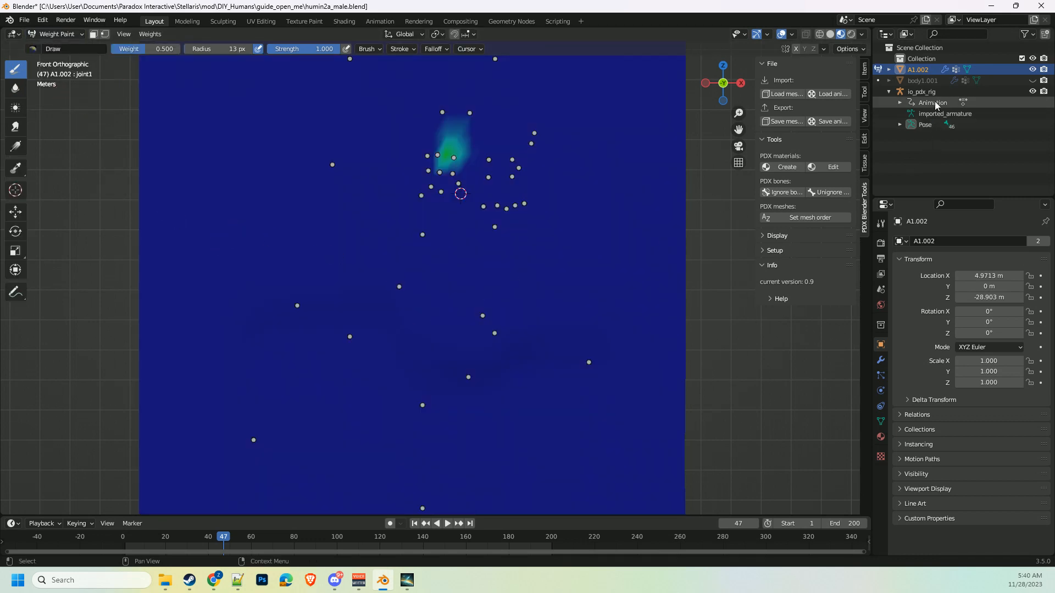
left_click(921, 91)
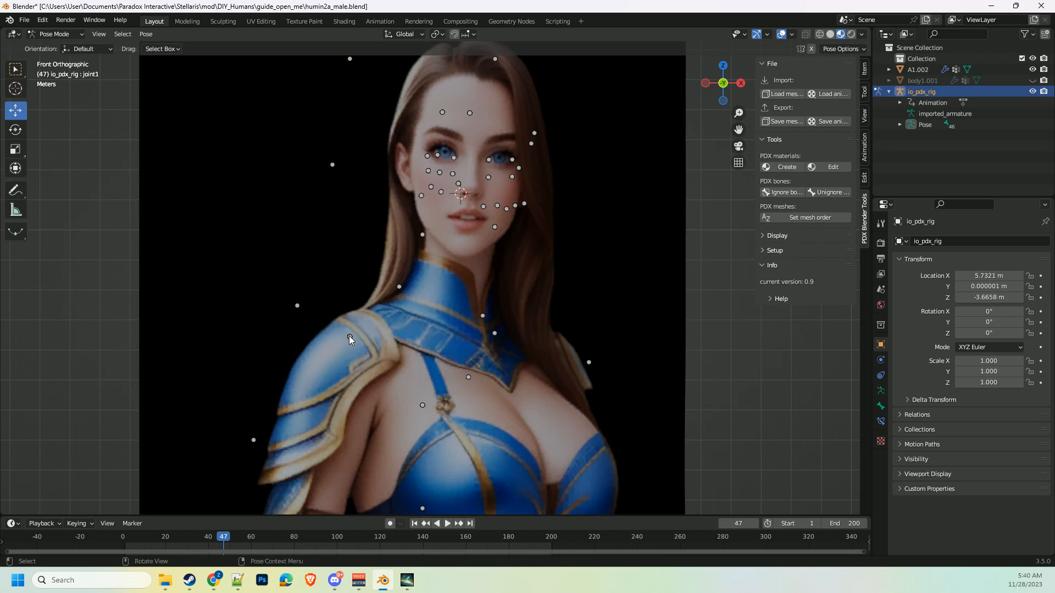
Select the Character5_RightLeg bone on the armoured shoulder and examine the rig in perspective and front views
left_click(349, 335)
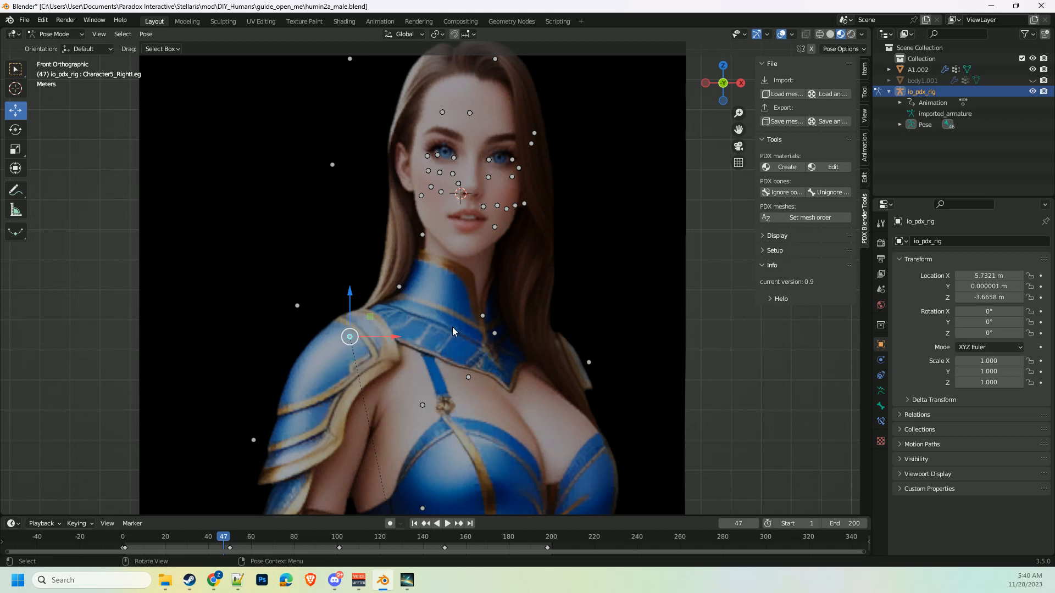
middle_click_drag(444, 339, 450, 367, "shift")
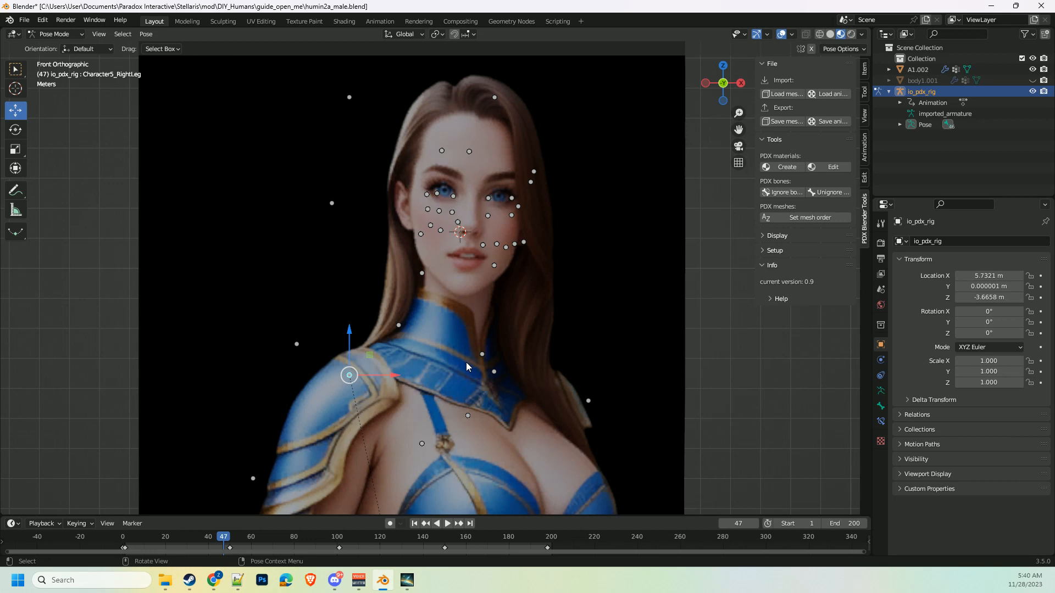
scroll(474, 362, "down", 2)
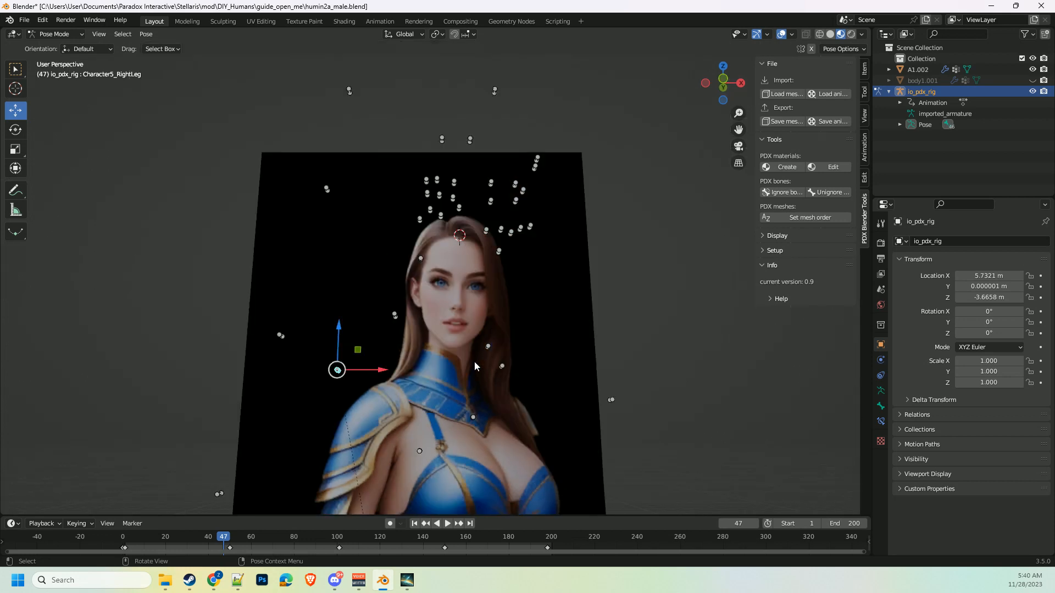
scroll(474, 362, "up", 2)
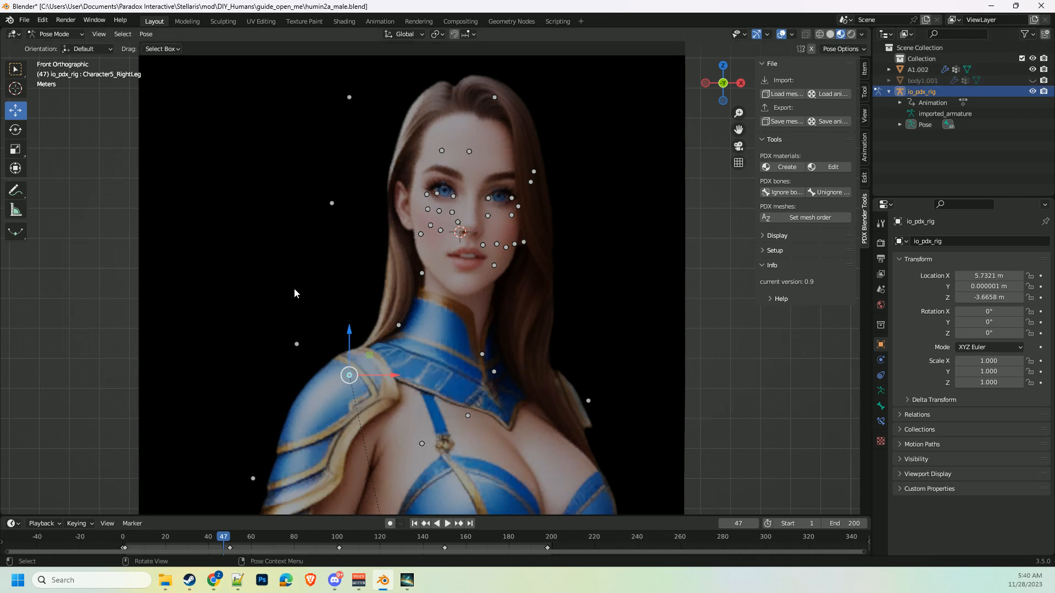
Try to move only the Character5_RightLeg bone about 2.25 m up along Z to test its influence on the portrait
key("a")
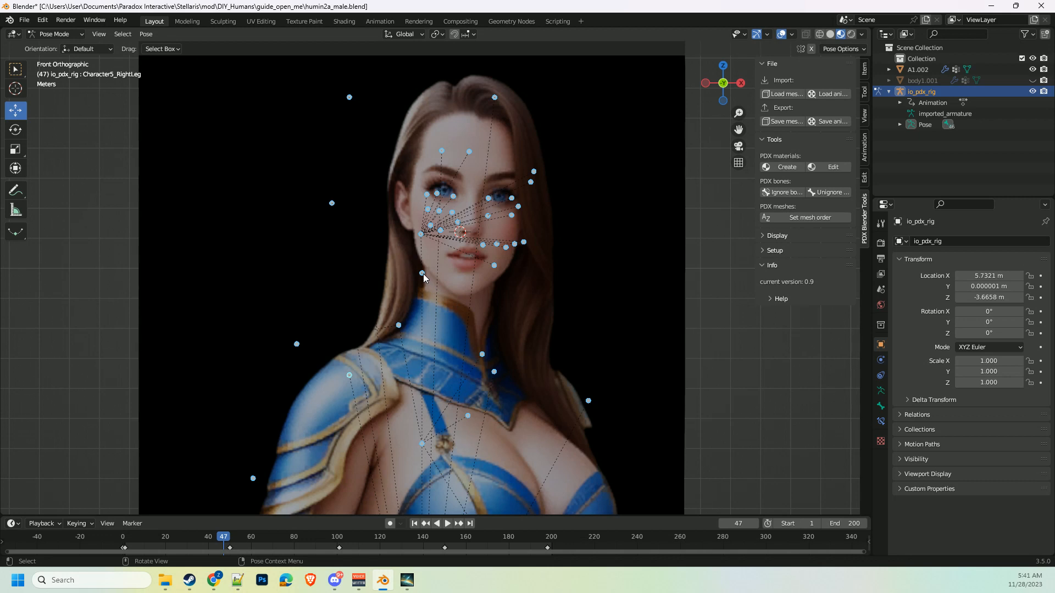
key("i")
left_click(349, 378)
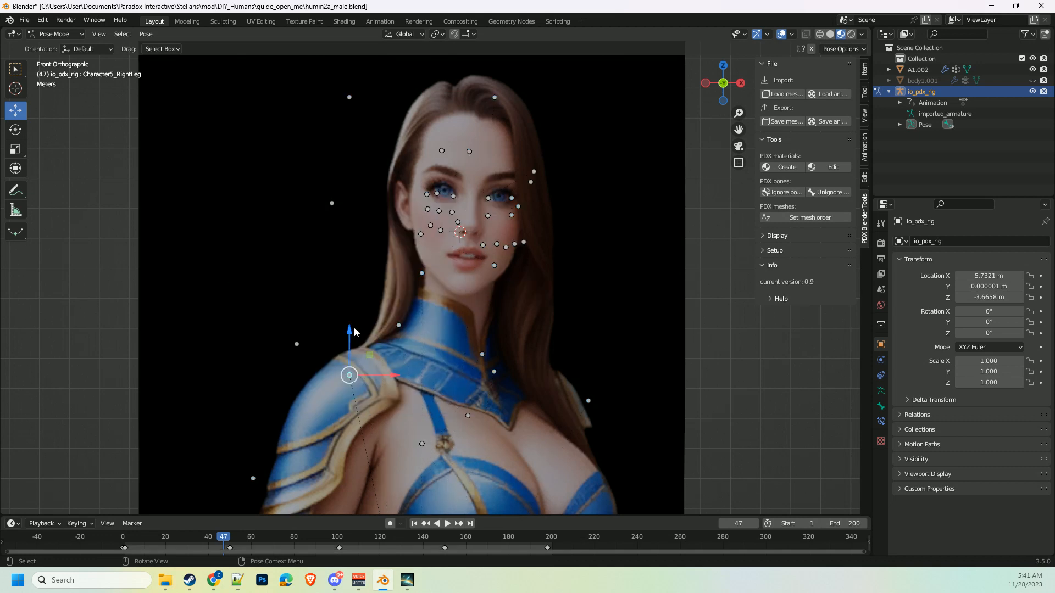
left_click_drag(347, 335, 347, 270)
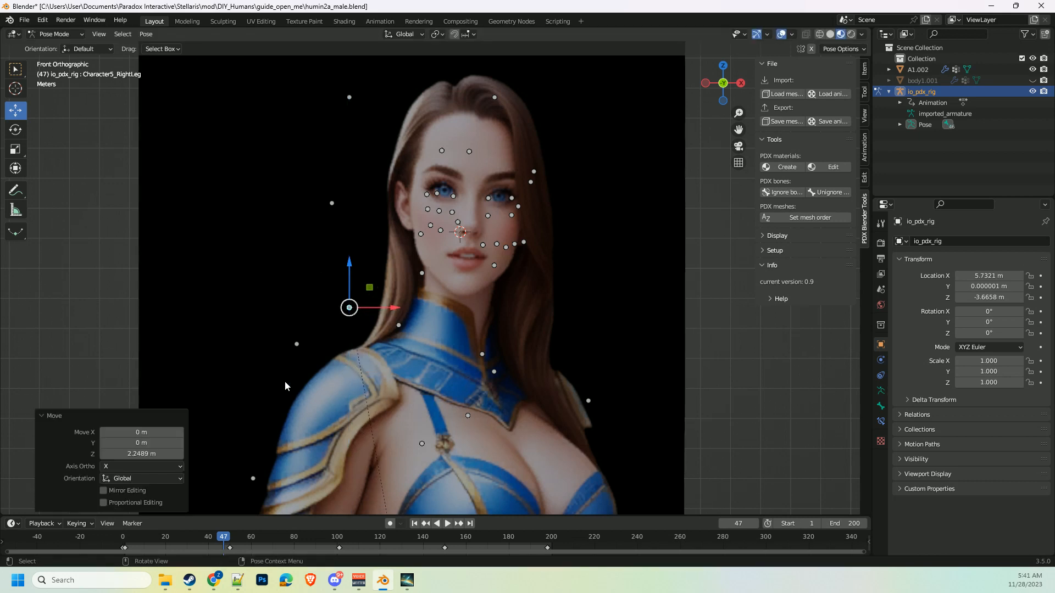
Move the bones across the chest about 2.07 m up along Z and keyframe Location, Rotation, Scale & Custom Properties at frame 47
left_click_drag(285, 385, 699, 505)
left_click_drag(506, 374, 501, 309)
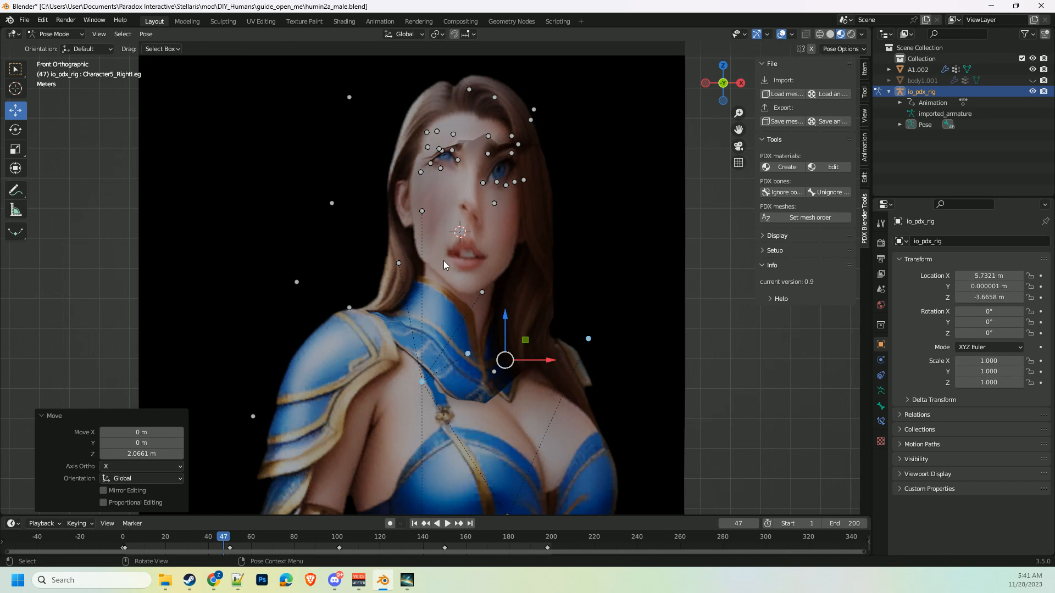
key("i")
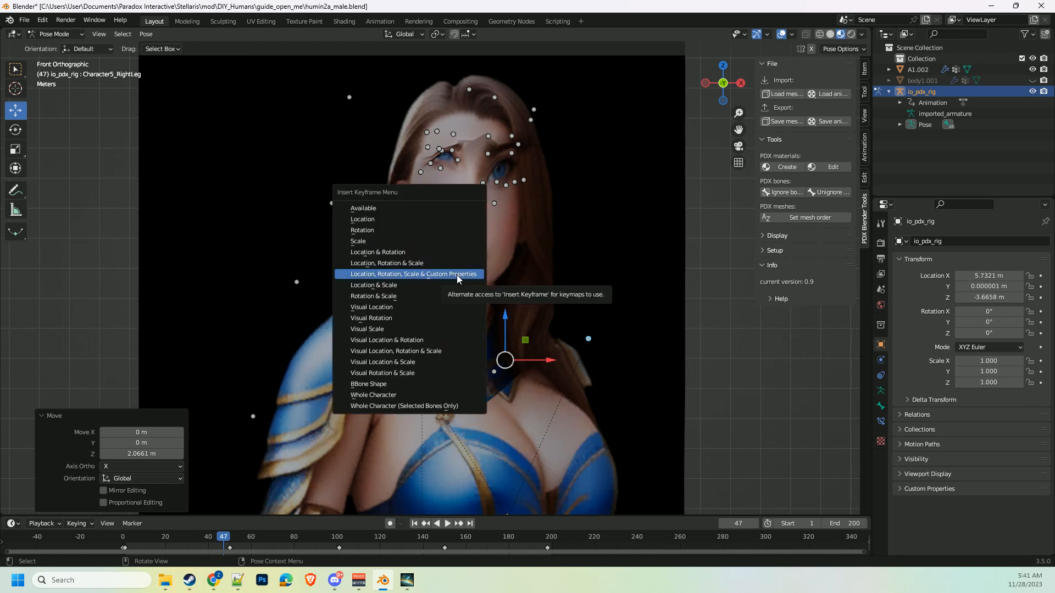
left_click(457, 274)
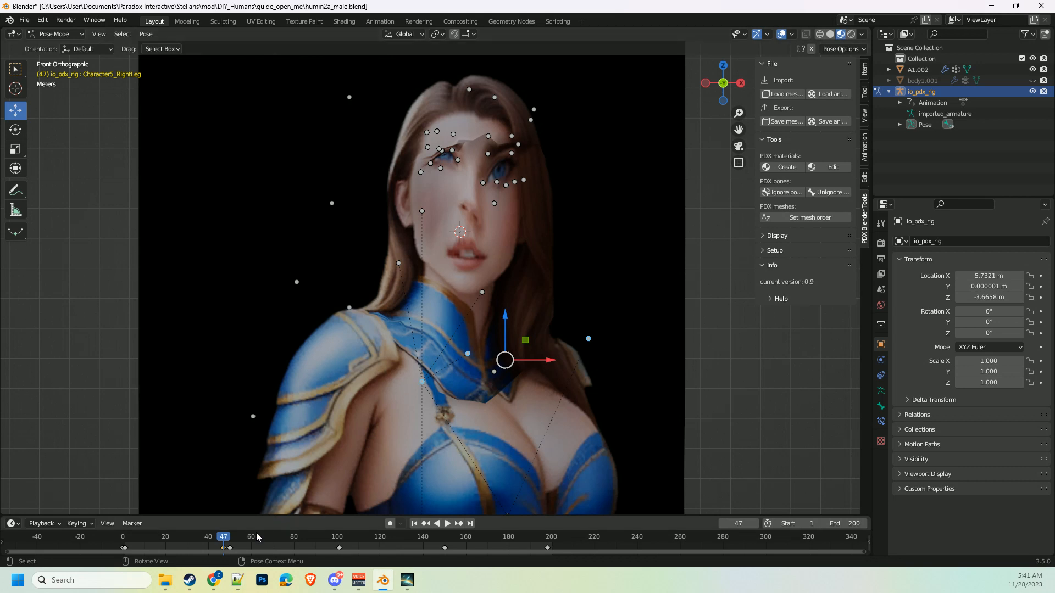
Play the animation from frame 30 to check the motion leading into the new keyframe
left_click(189, 537)
key("space")
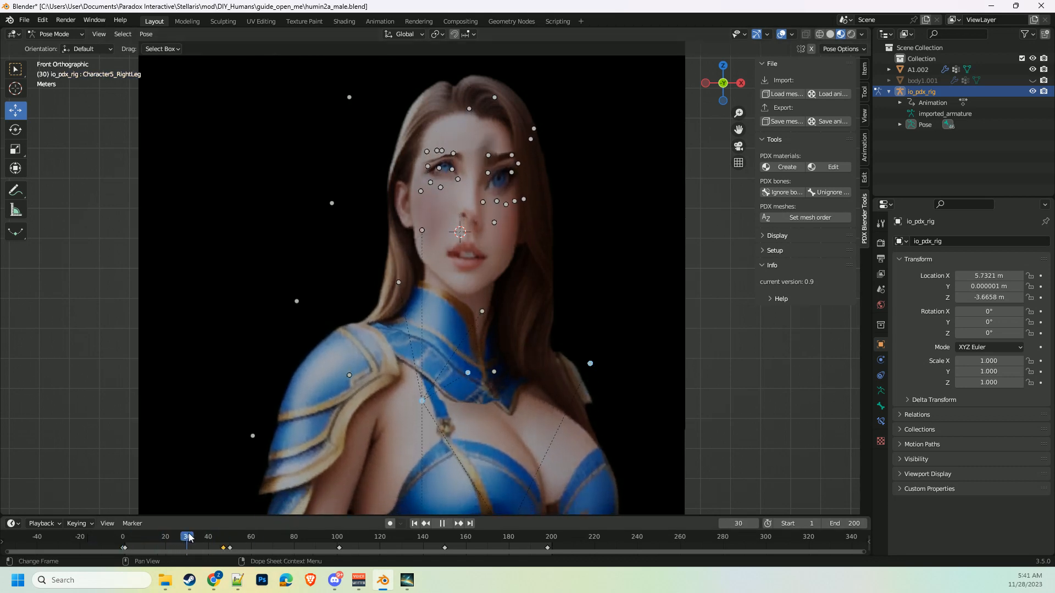
key("space")
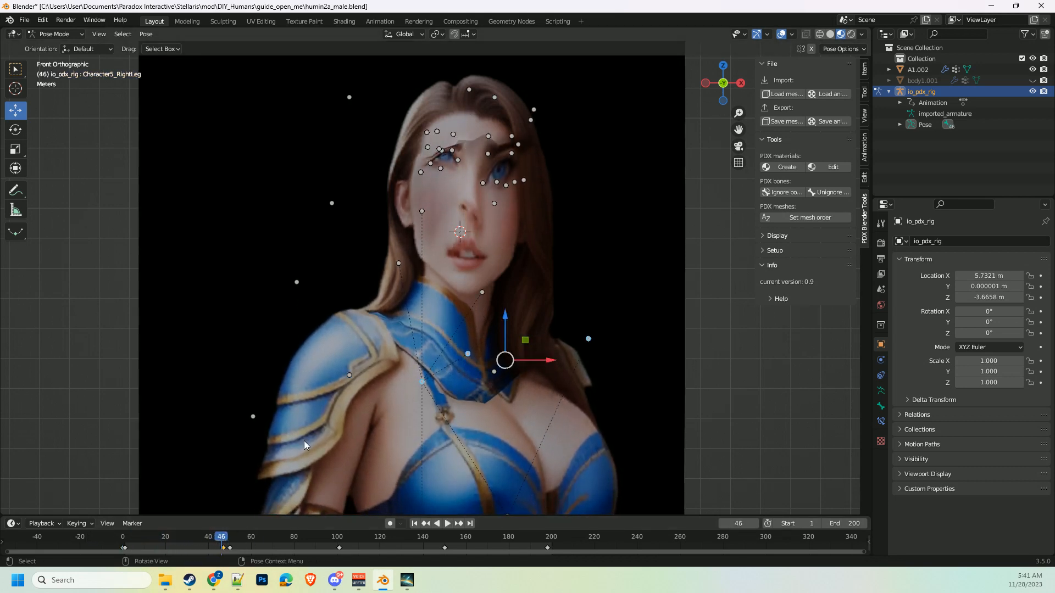
Go to frame 47 and examine the export settings for the PDX mesh and the PDX animation without exporting
key("Right")
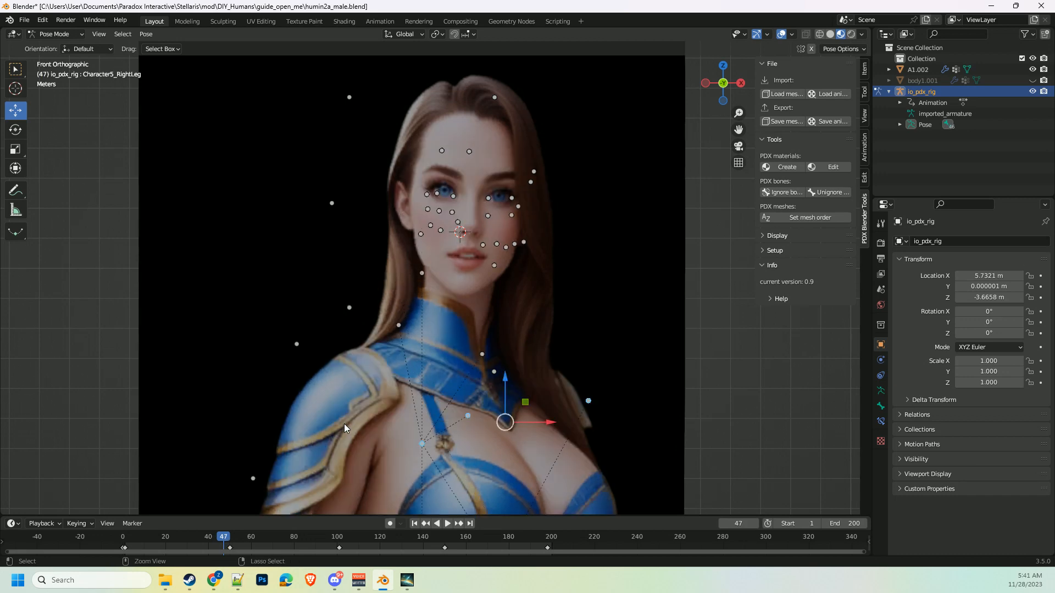
left_click(798, 122)
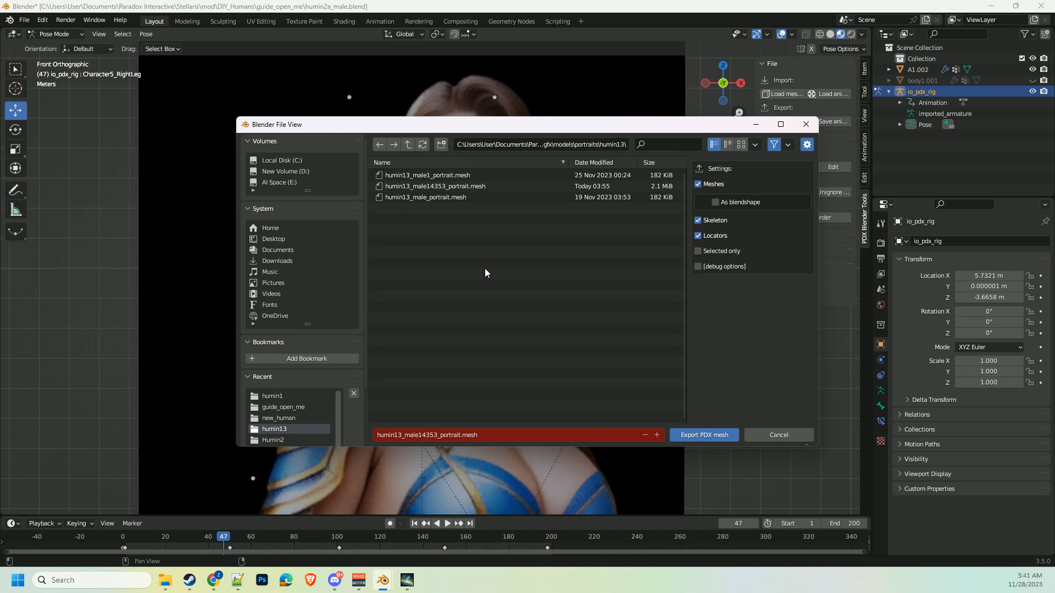
left_click(772, 435)
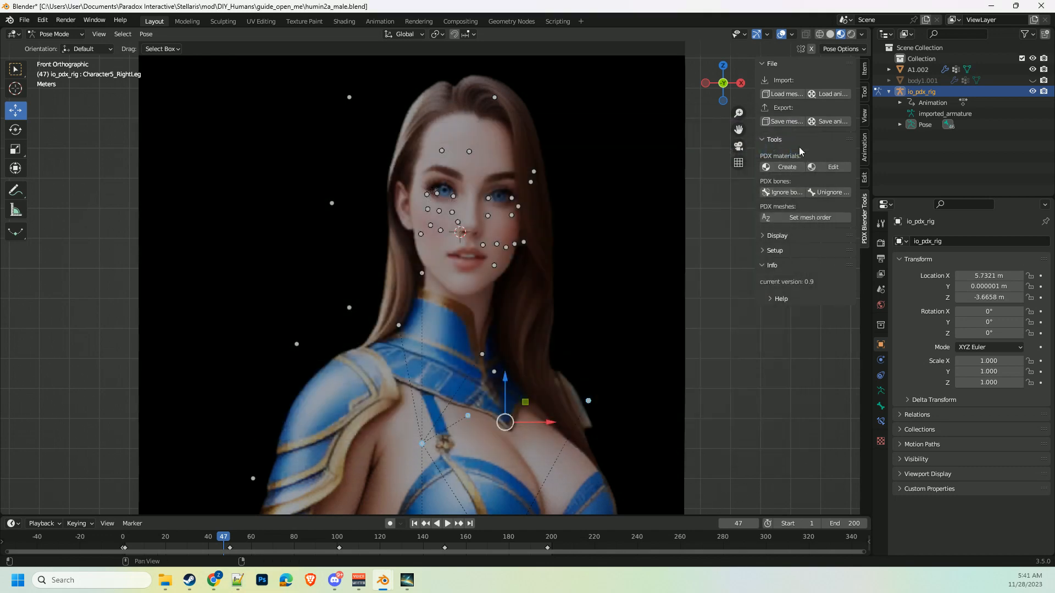
left_click(813, 122)
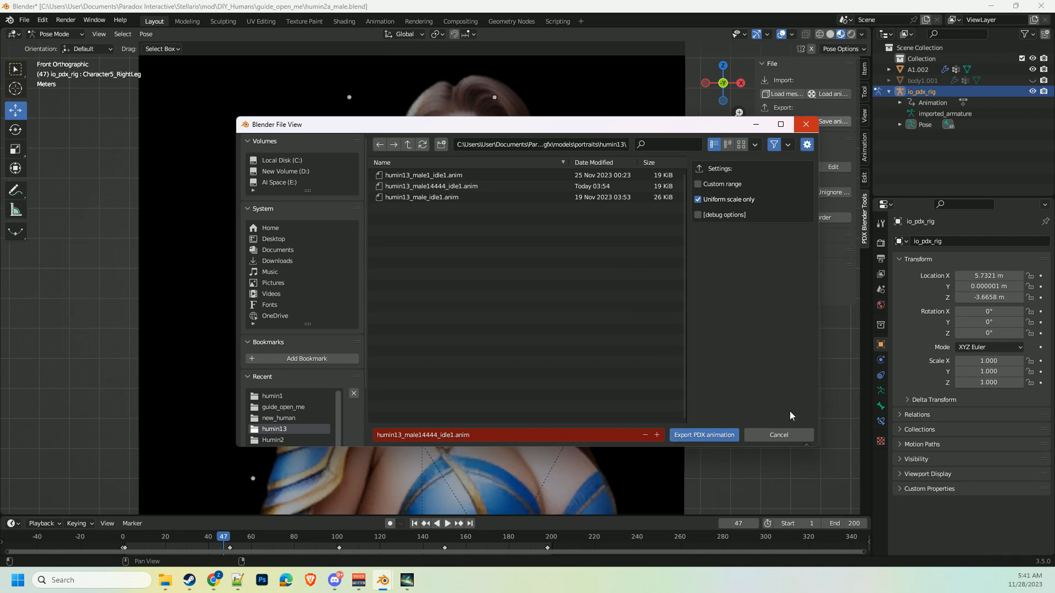
left_click(779, 435)
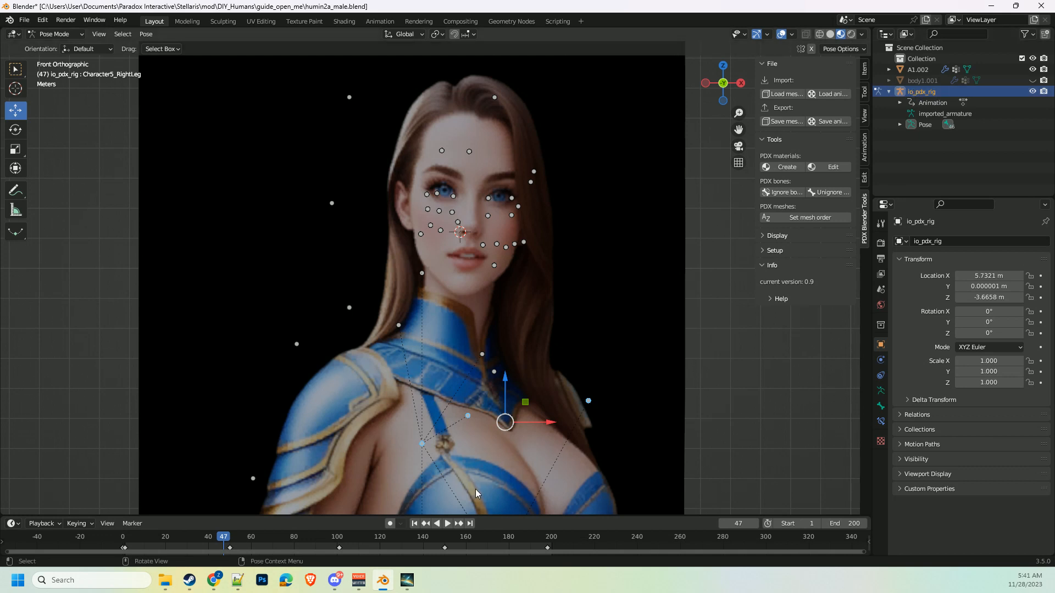
Review the io_pdx_rig armature and switch between the A1.002 and body1.001 meshes to compare them
left_click(910, 93)
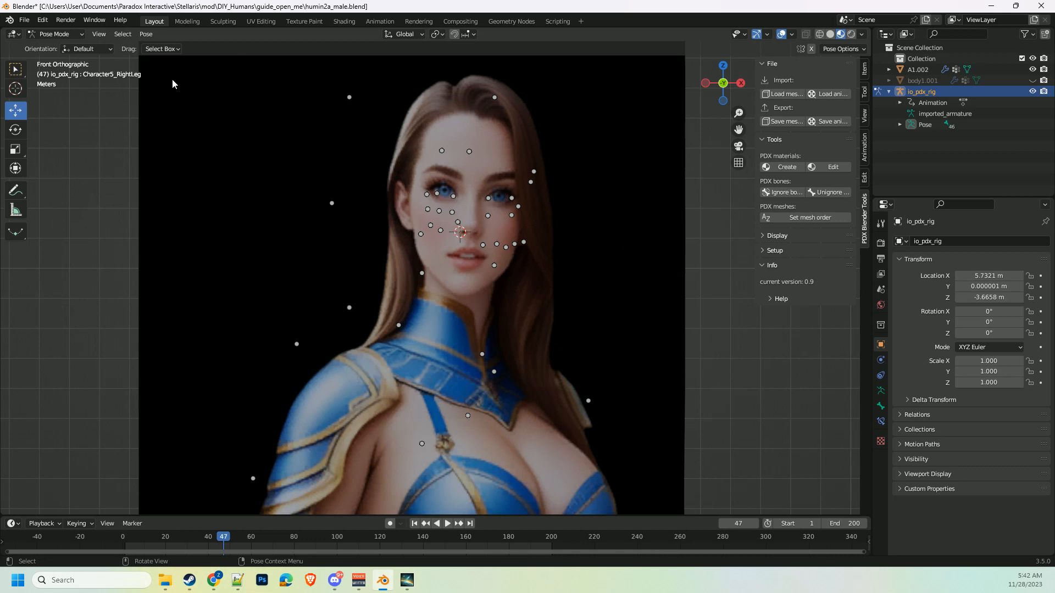
left_click(53, 34)
left_click(916, 70)
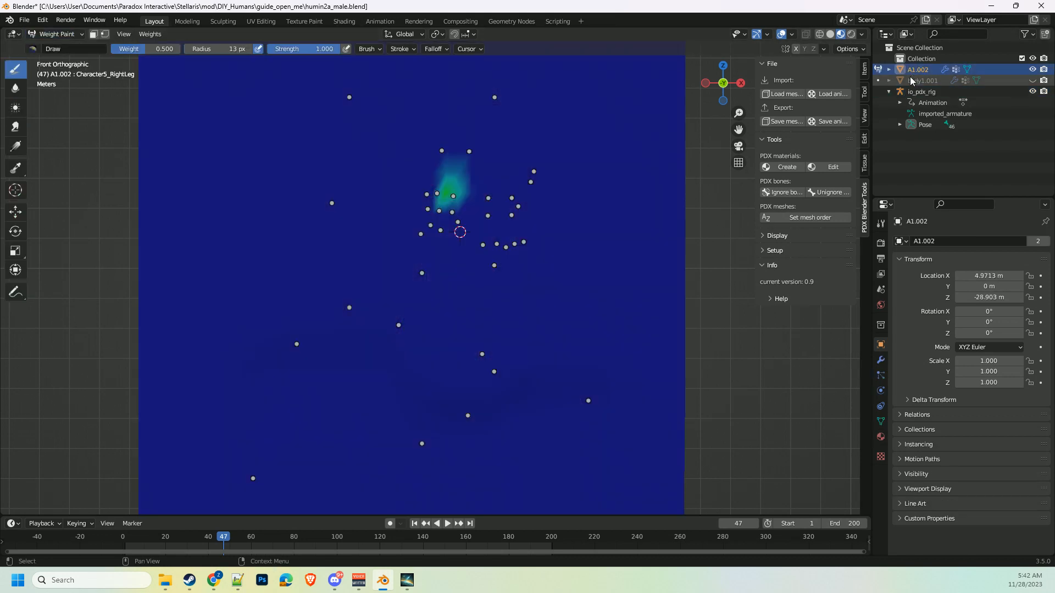
left_click(913, 80)
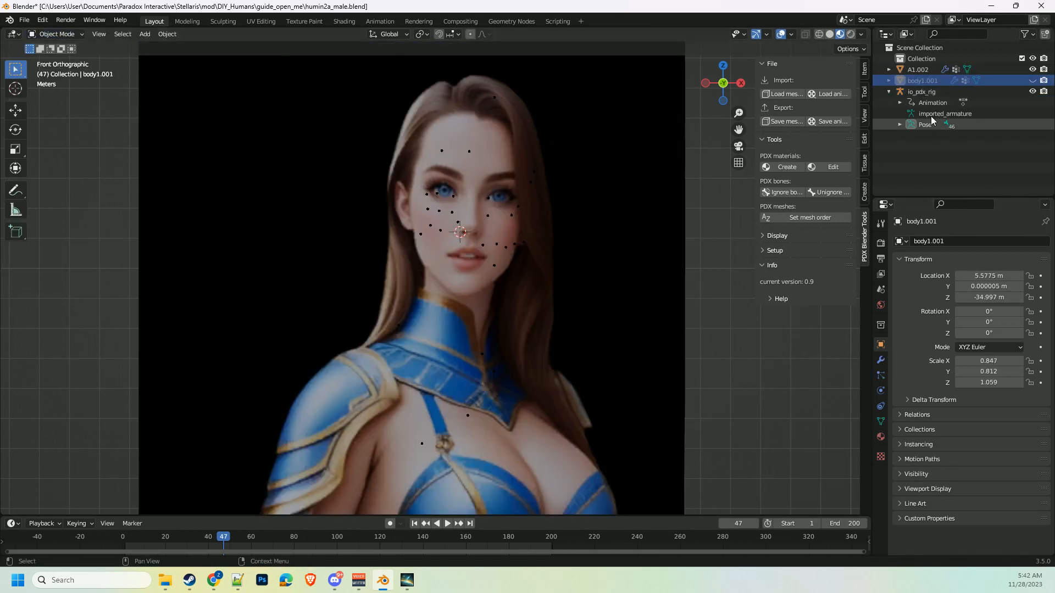
left_click(917, 70)
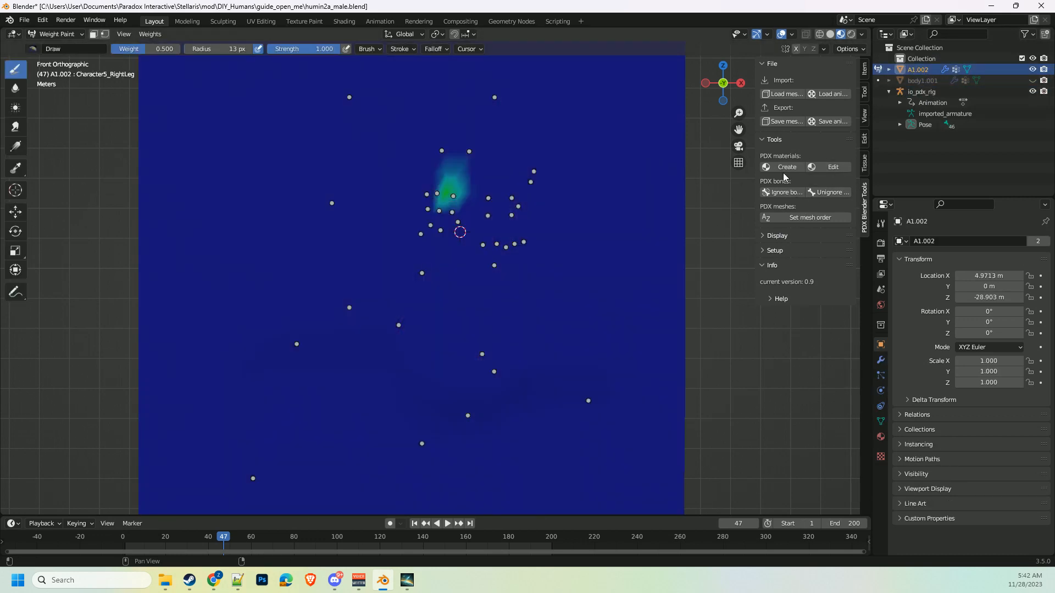
left_click(922, 81)
left_click(919, 72)
left_click(918, 81)
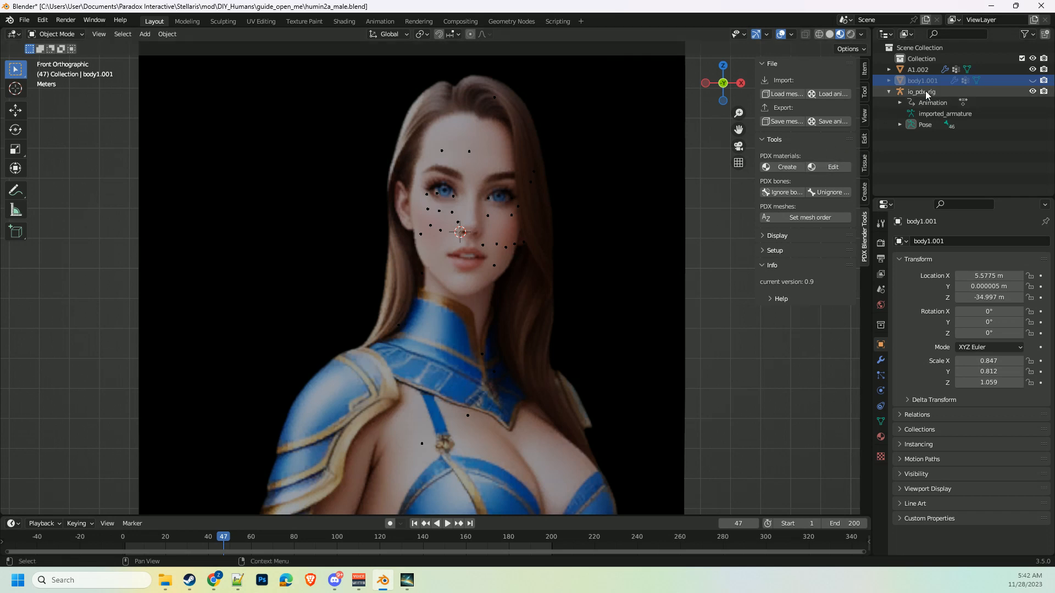
Put the A1.002 mesh in Object Mode and copy the object
left_click(921, 70)
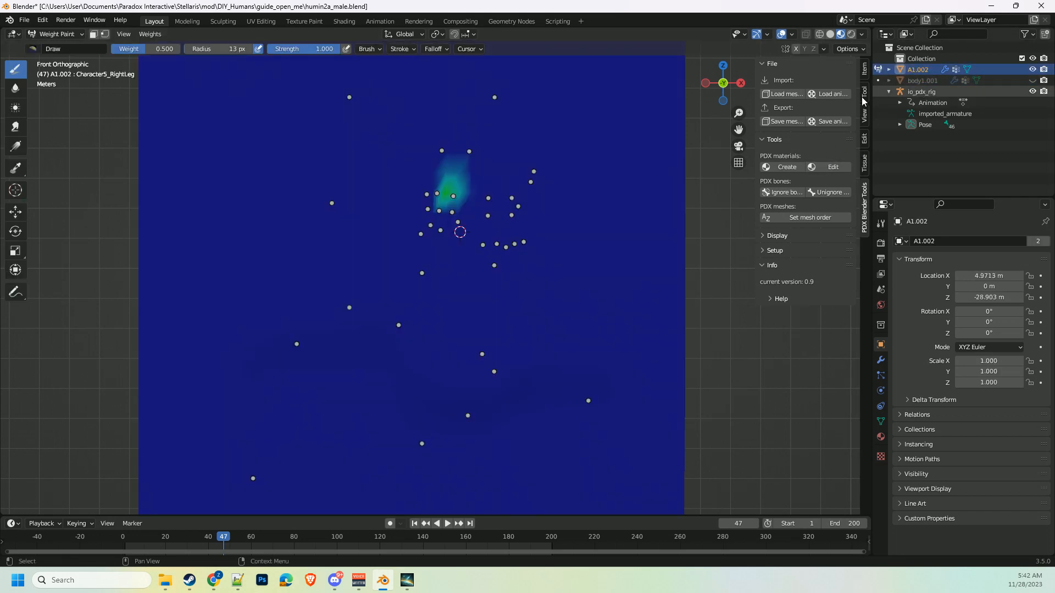
left_click(56, 34)
left_click(59, 47)
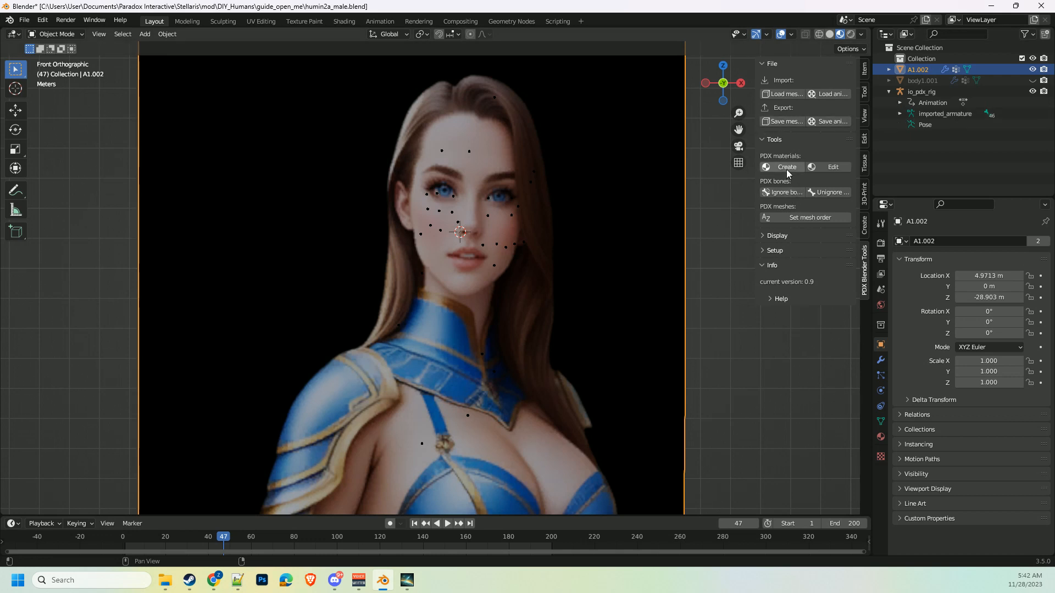
right_click(919, 68)
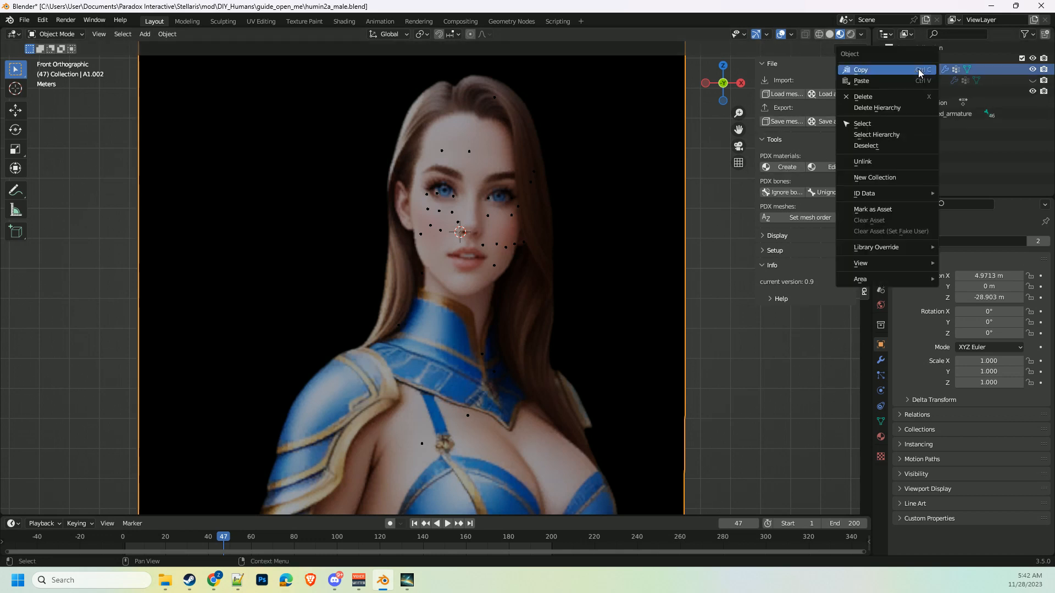
left_click(909, 70)
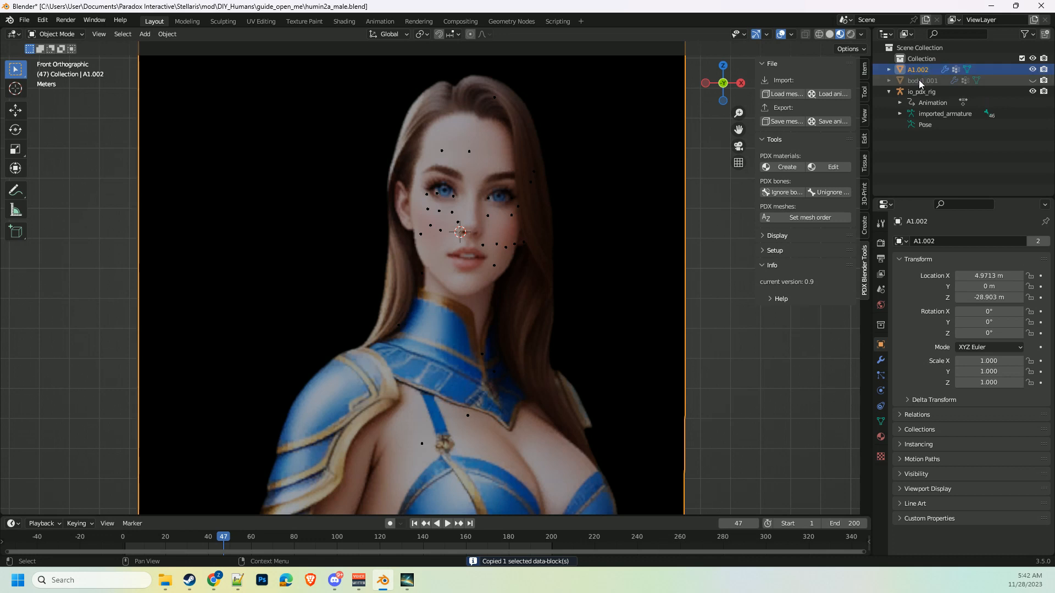
Paste the copied object into the scene and rename the A1.002 object as pdx_clothes
key("ctrl+v")
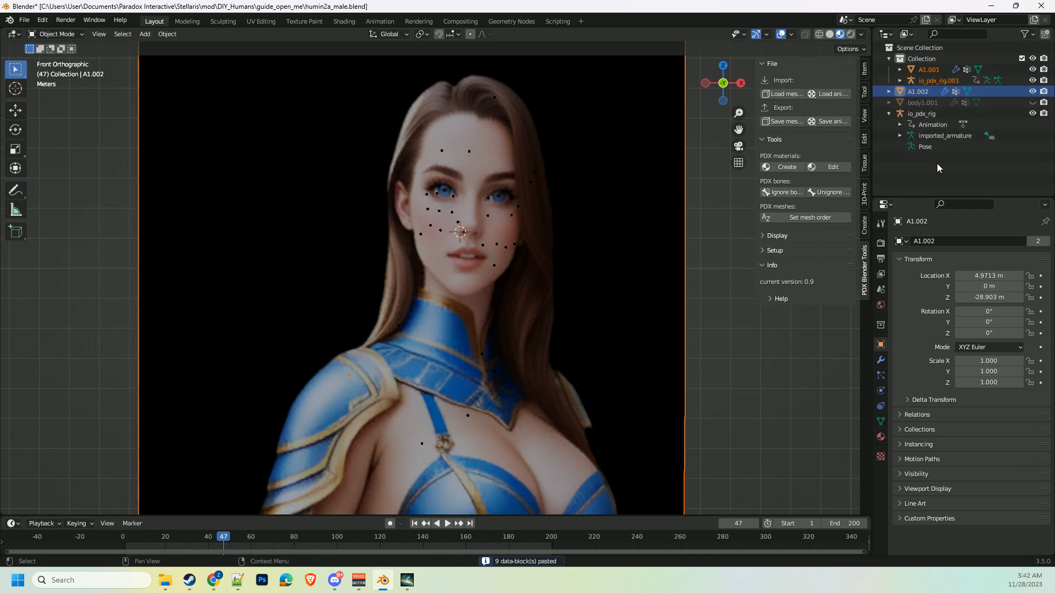
left_click(919, 102)
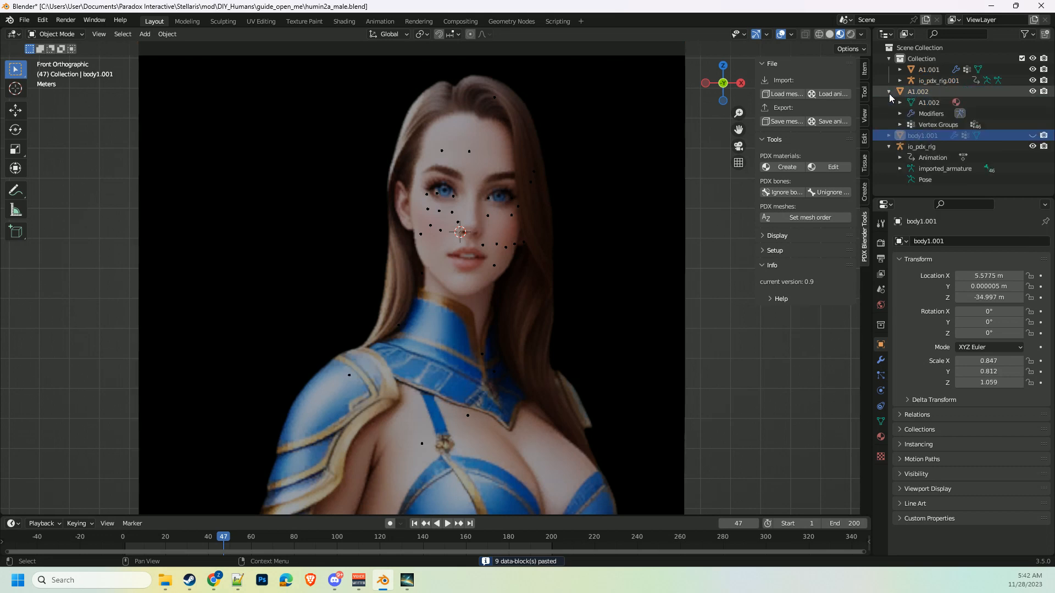
left_click(918, 93)
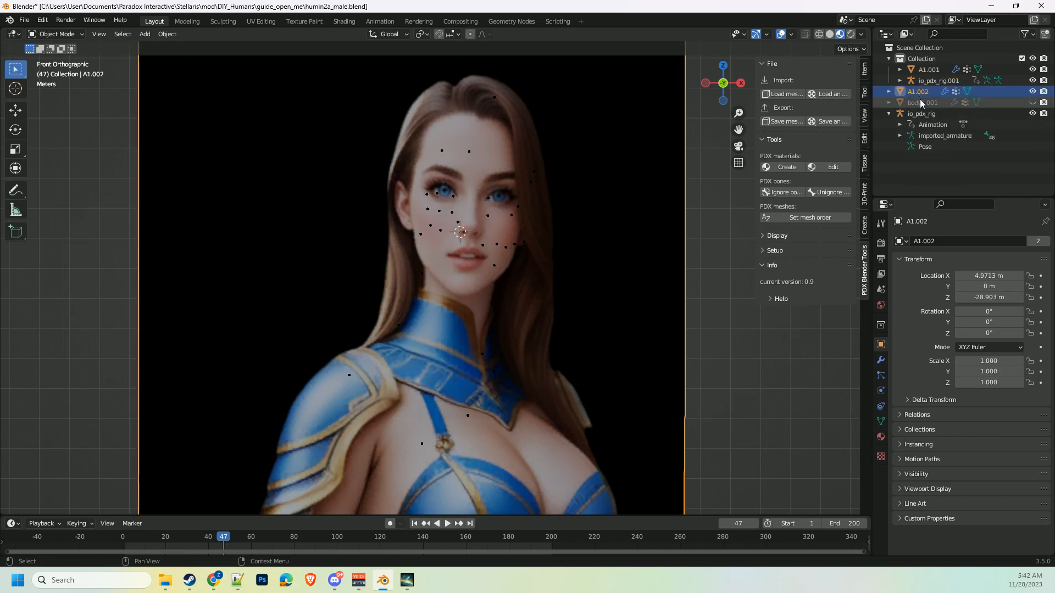
double_click(917, 92)
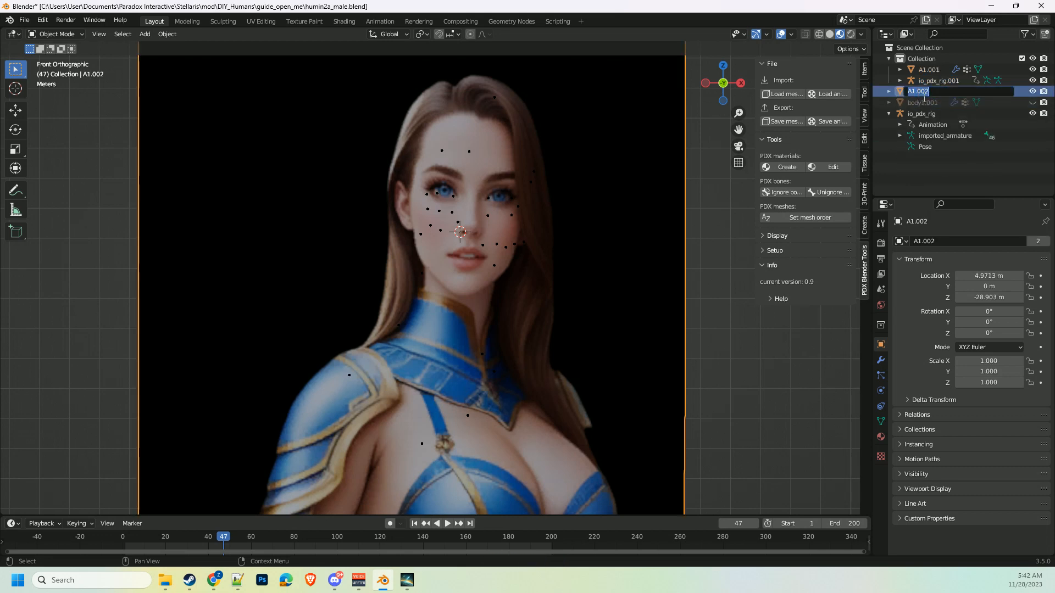
type("pdx-C_clothes")
key("Return")
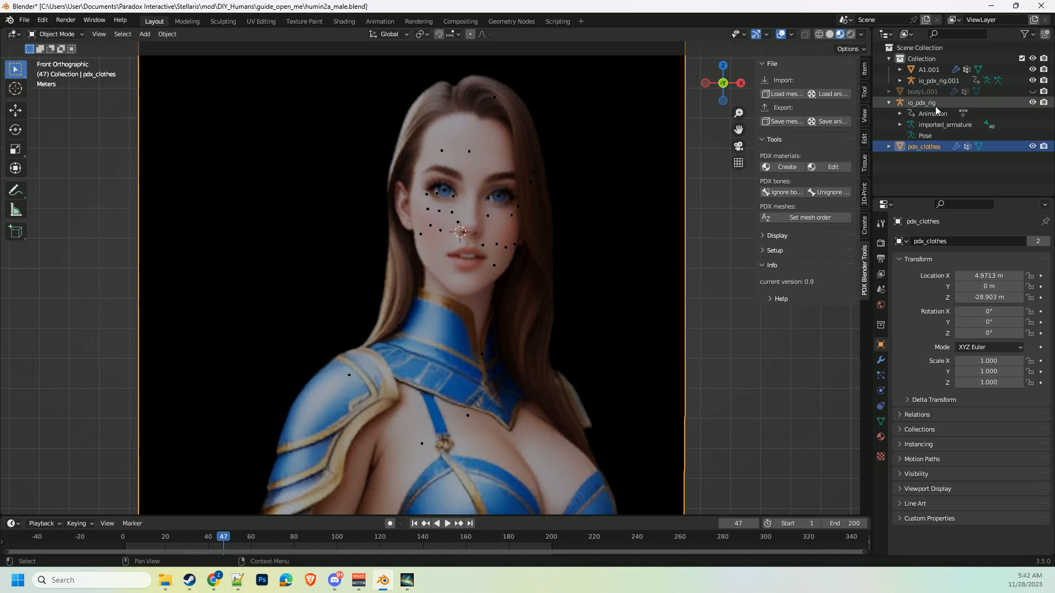
Create a PDX material named pdx_clothes of type PdxMeshPortraitClothes and apply it to the selected pdx_clothes object
left_click(791, 167)
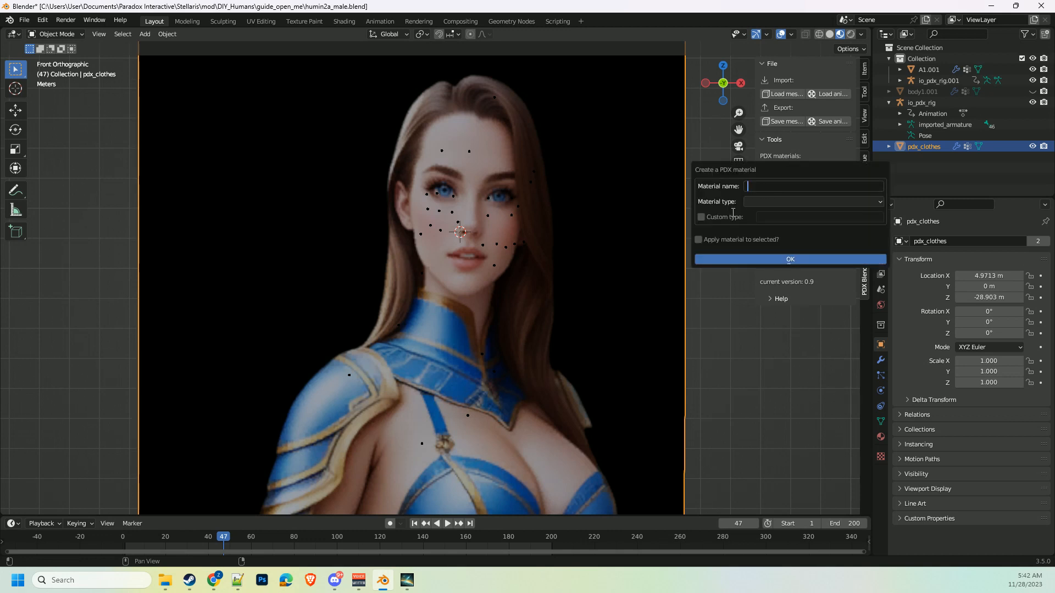
type("pdx_clothes")
left_click(820, 201)
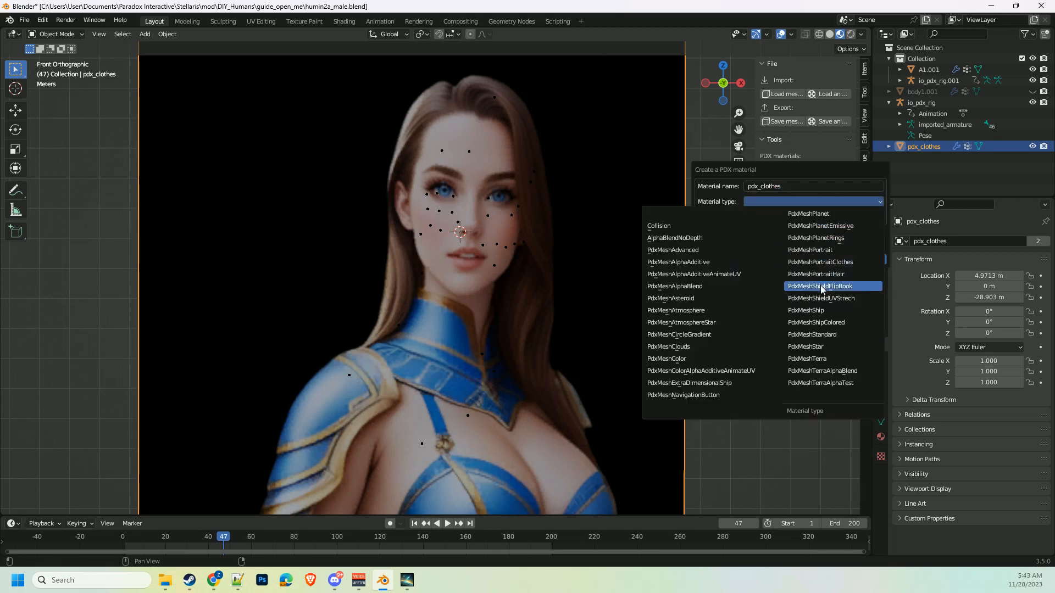
left_click(823, 262)
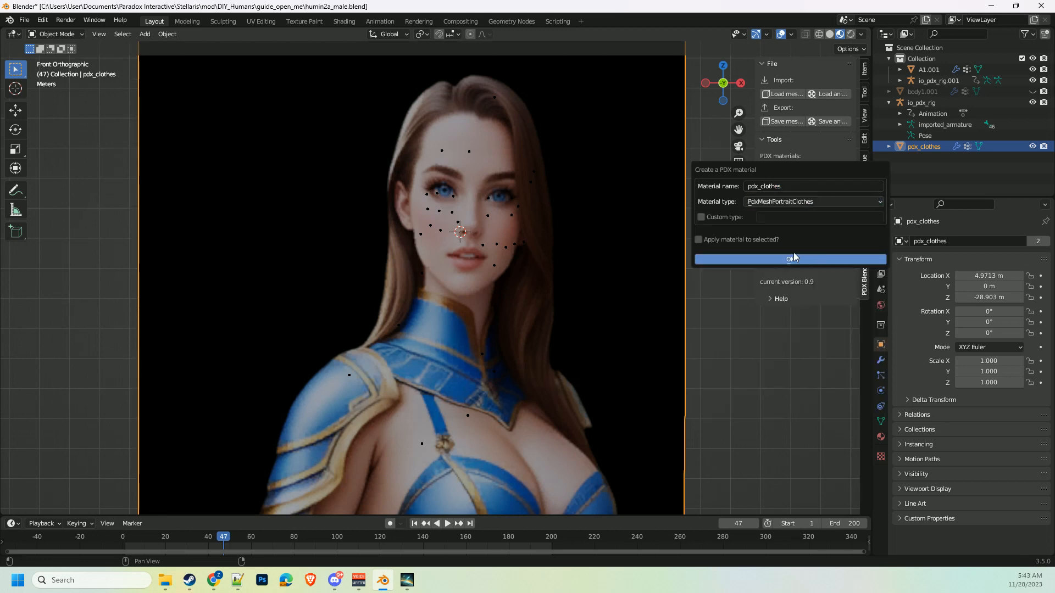
left_click(698, 240)
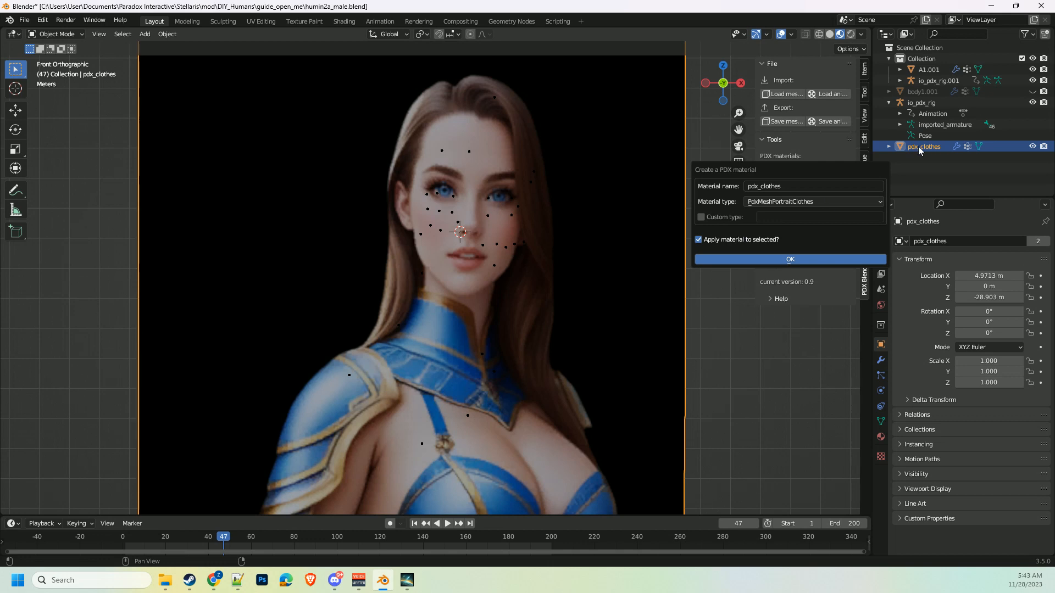
left_click(757, 257)
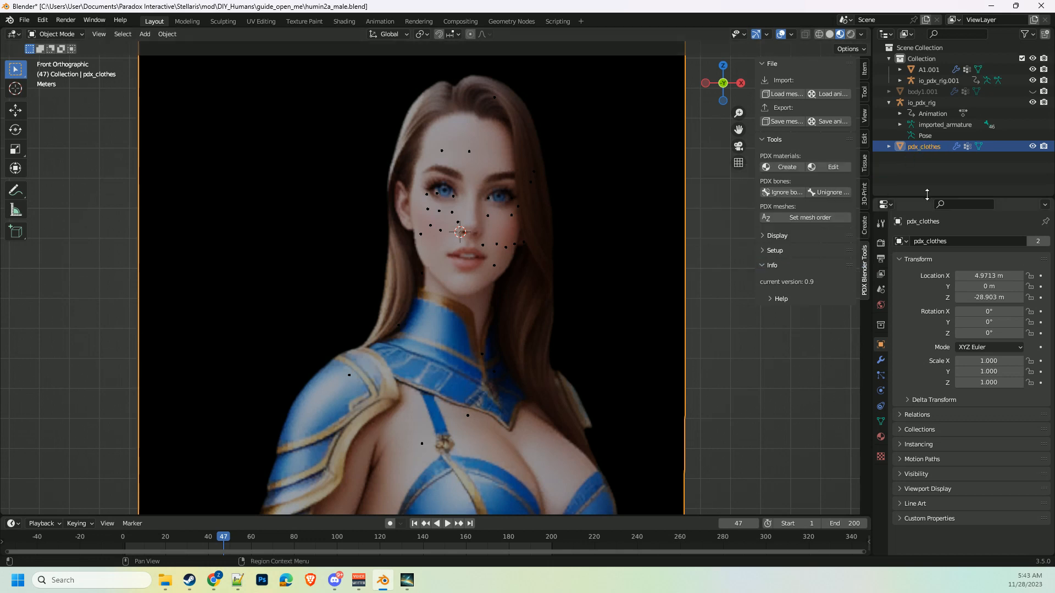
Remove the PDXmat_A1.002 material slot from the pdx_clothes object, keeping only the pdx_clothes material
left_click(881, 361)
left_click(881, 344)
left_click(880, 437)
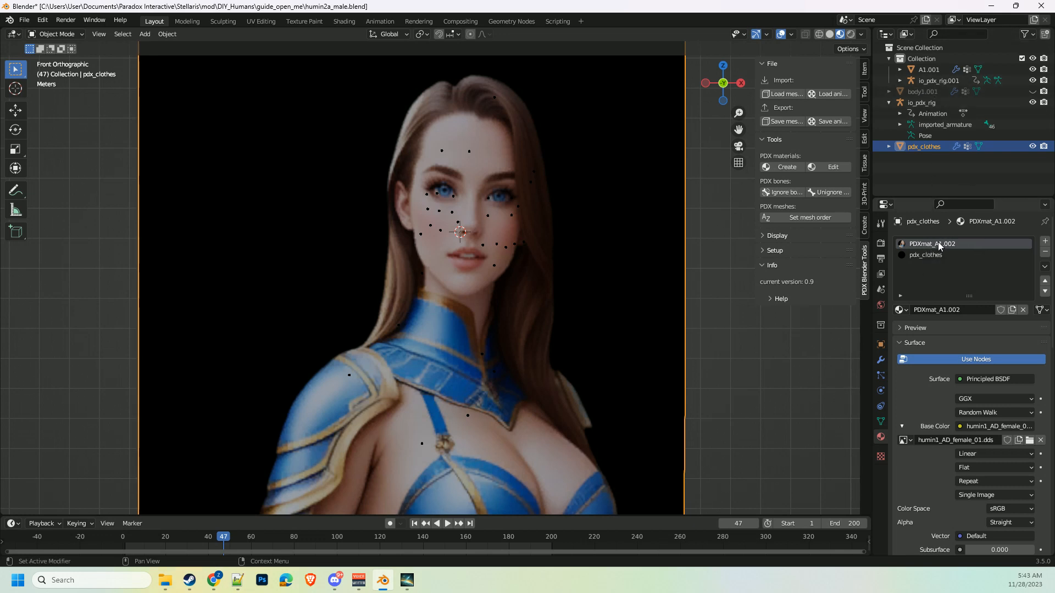
left_click(1045, 251)
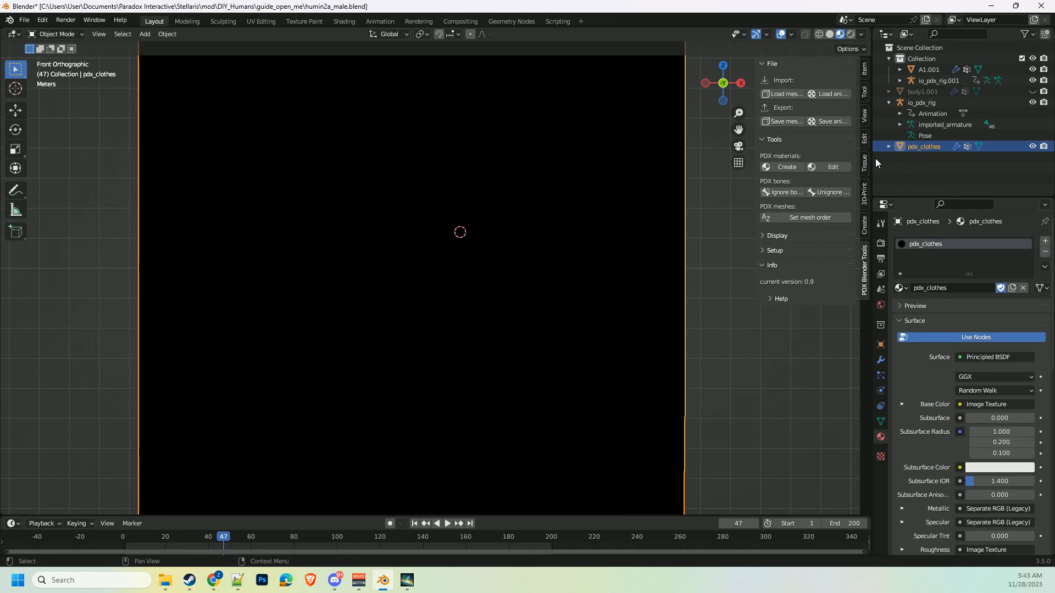
left_click(786, 167)
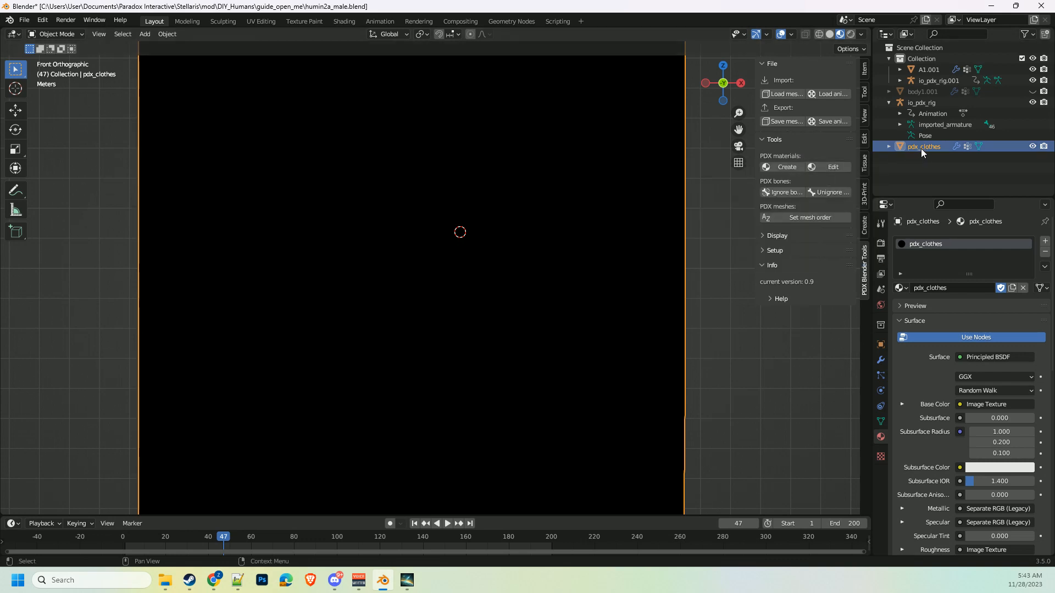
left_click(930, 103)
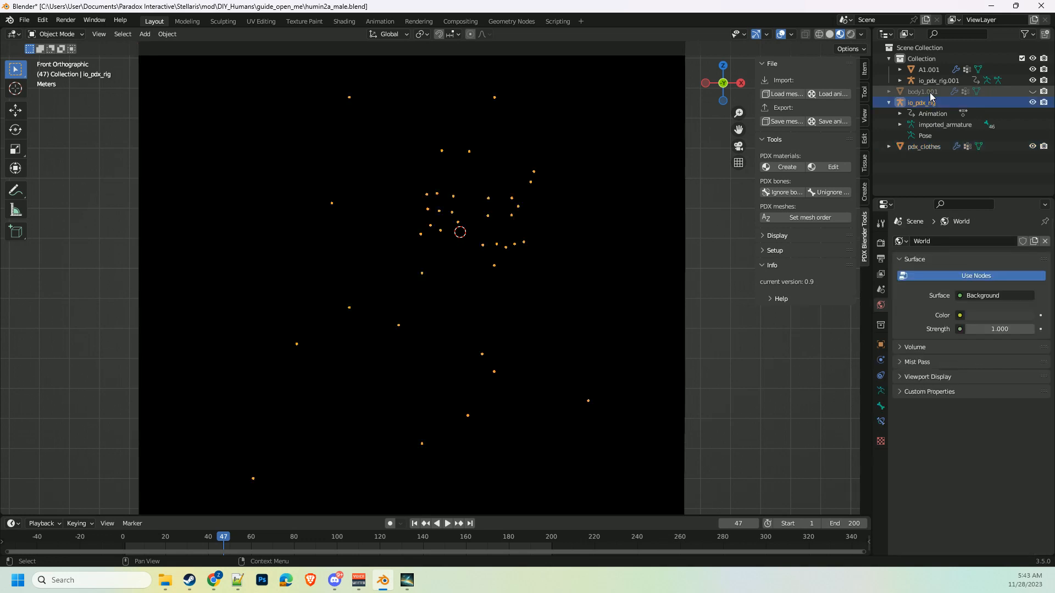
left_click(924, 145)
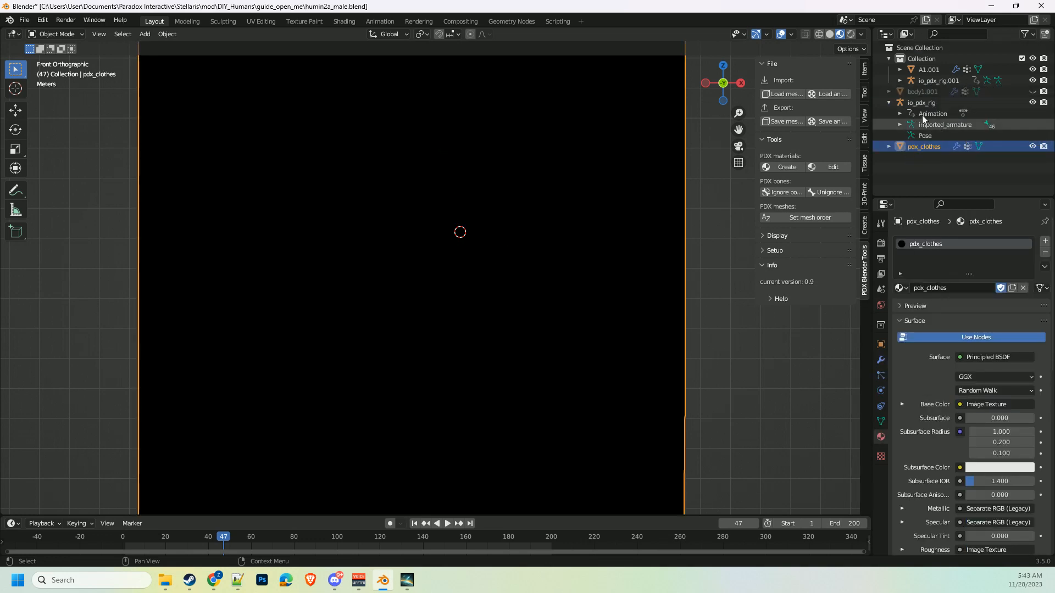
left_click(922, 71)
left_click(926, 81)
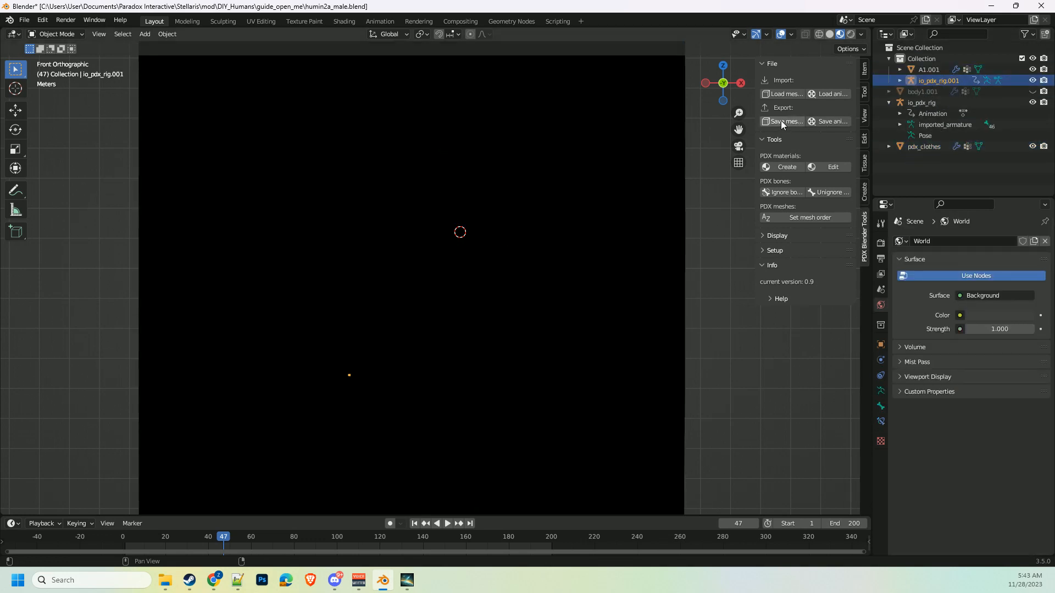
left_click(780, 121)
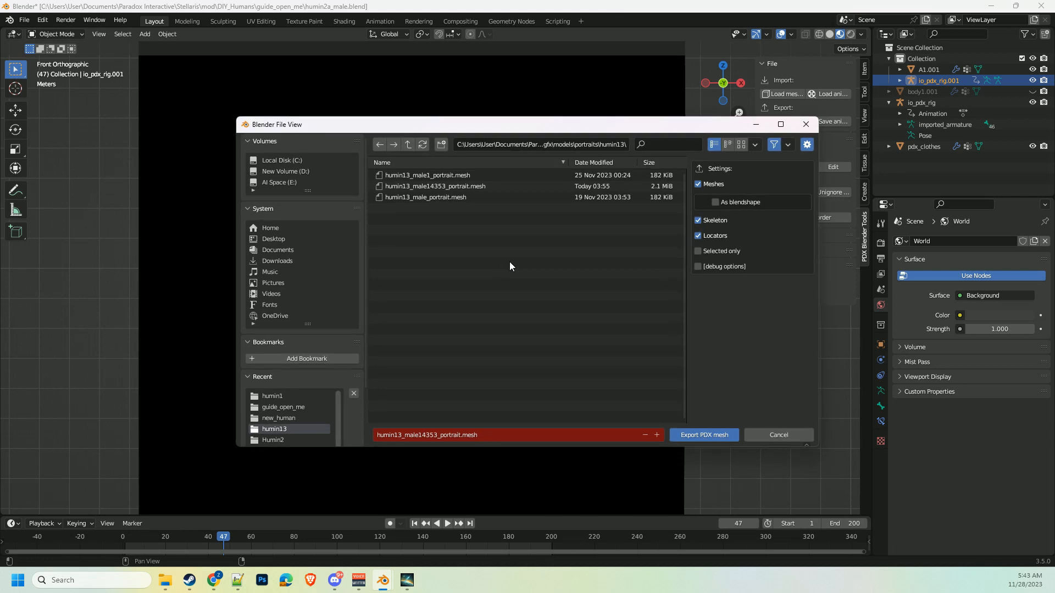
left_click(758, 434)
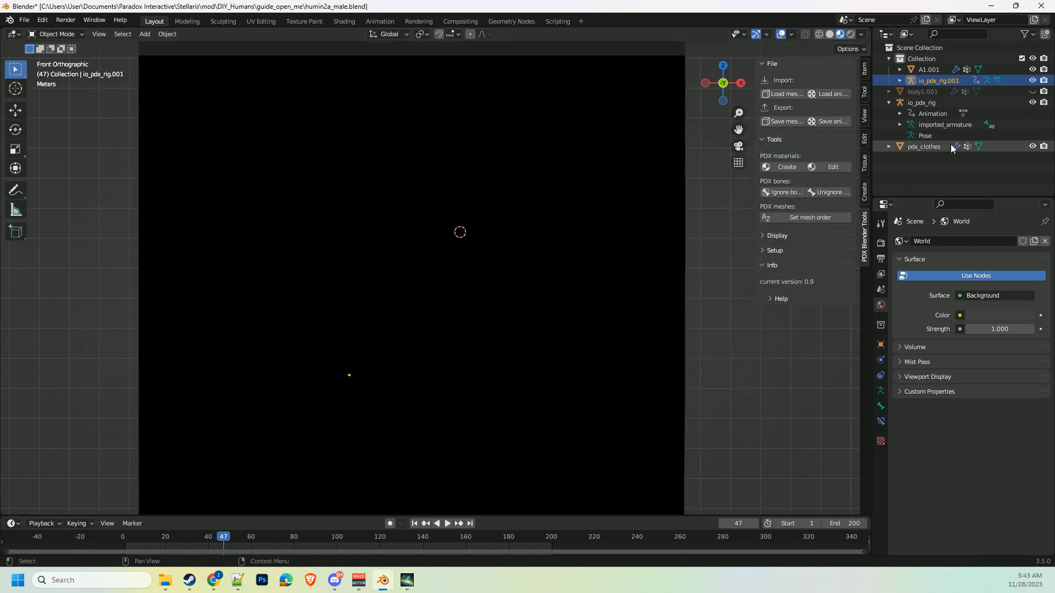
Load base-armor.png from the guide_open_me folder as the base color image texture of the pdx_clothes material
left_click(928, 146)
left_click(881, 437)
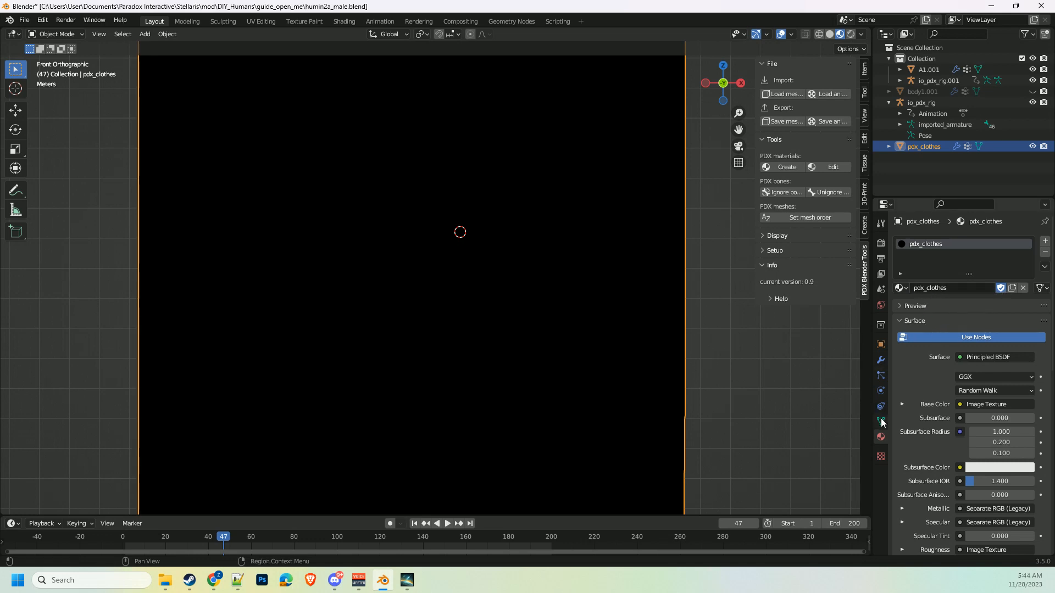
left_click(899, 288)
left_click(902, 404)
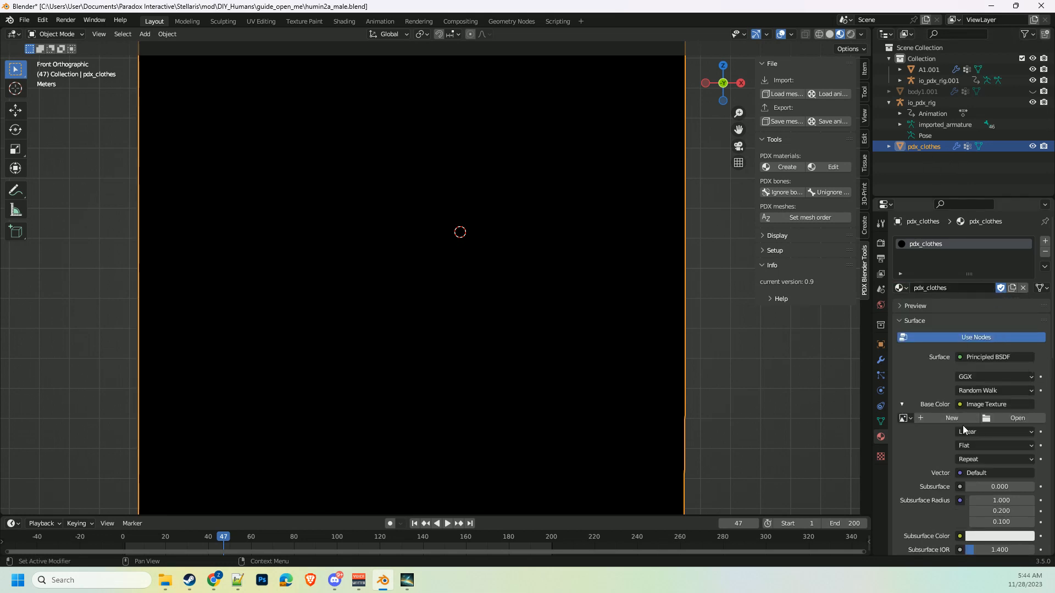
left_click(1007, 419)
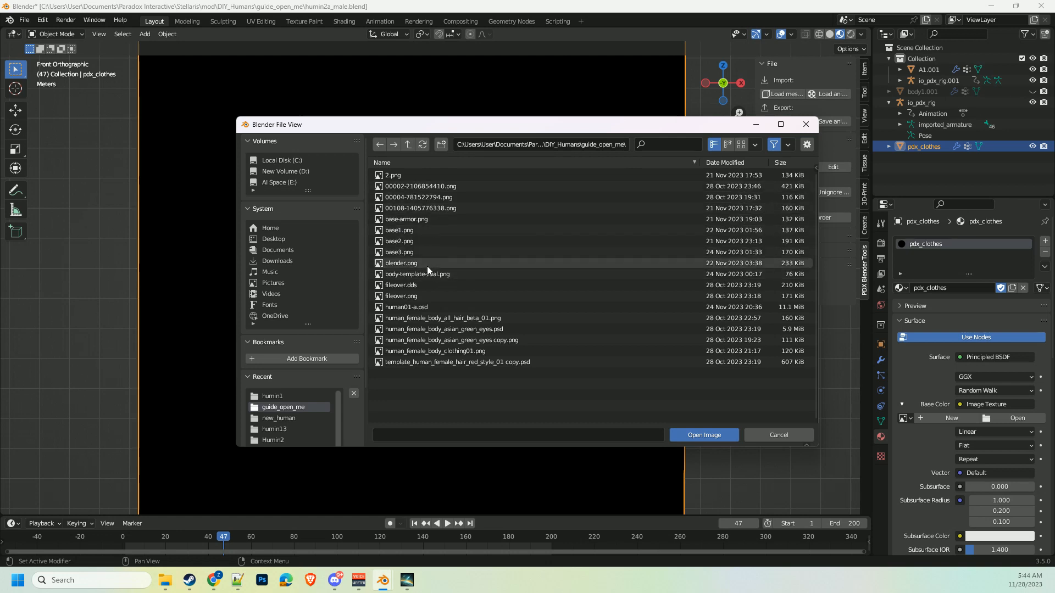
left_click(411, 219)
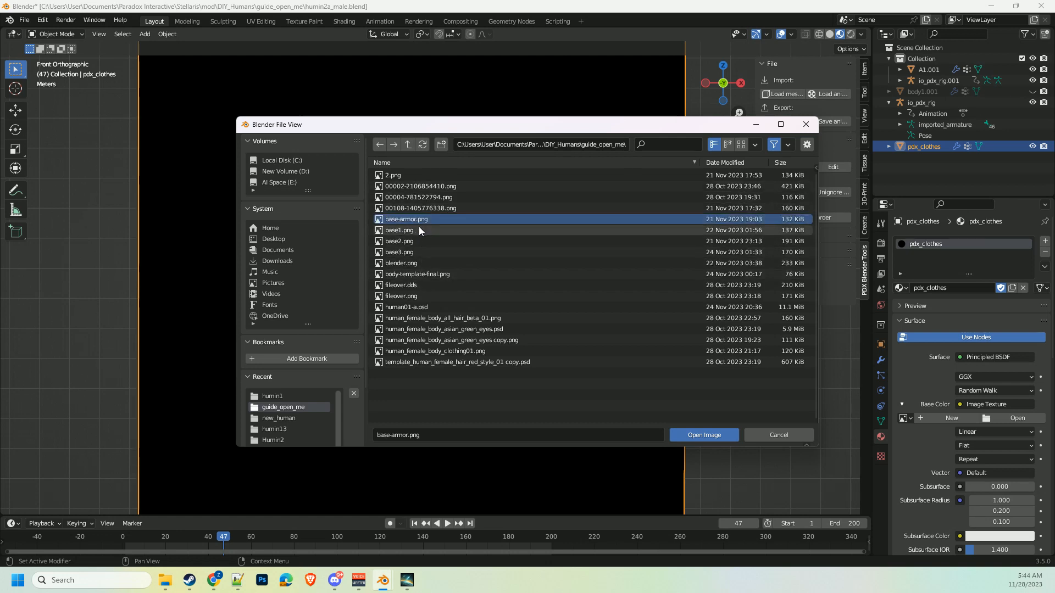
left_click(707, 431)
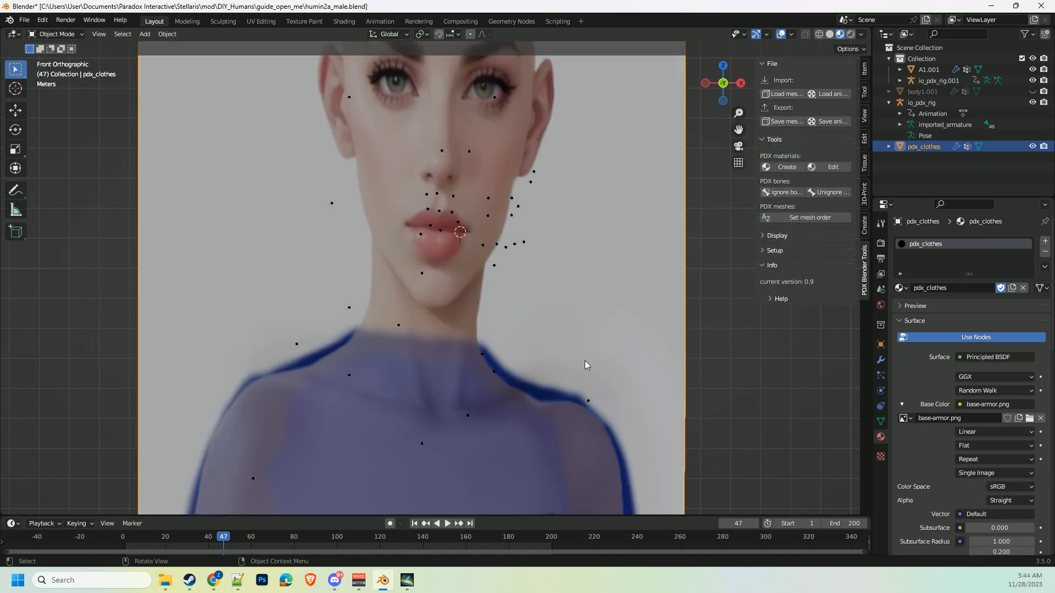
scroll(562, 341, "down", 3)
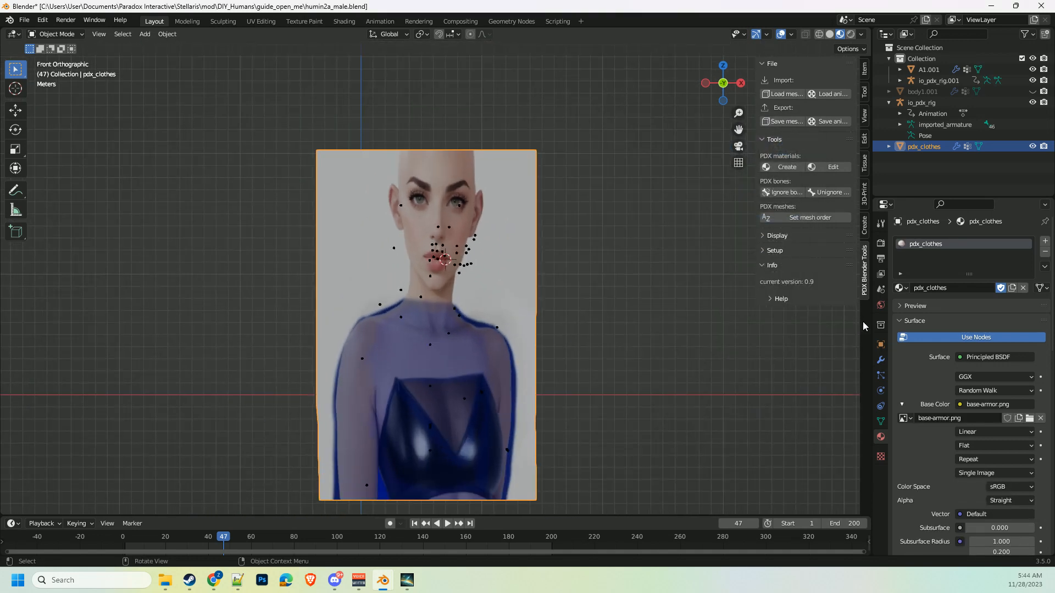
Replace the base color image of the pdx_clothes material with base1.png and finally with 2.png
left_click(1029, 418)
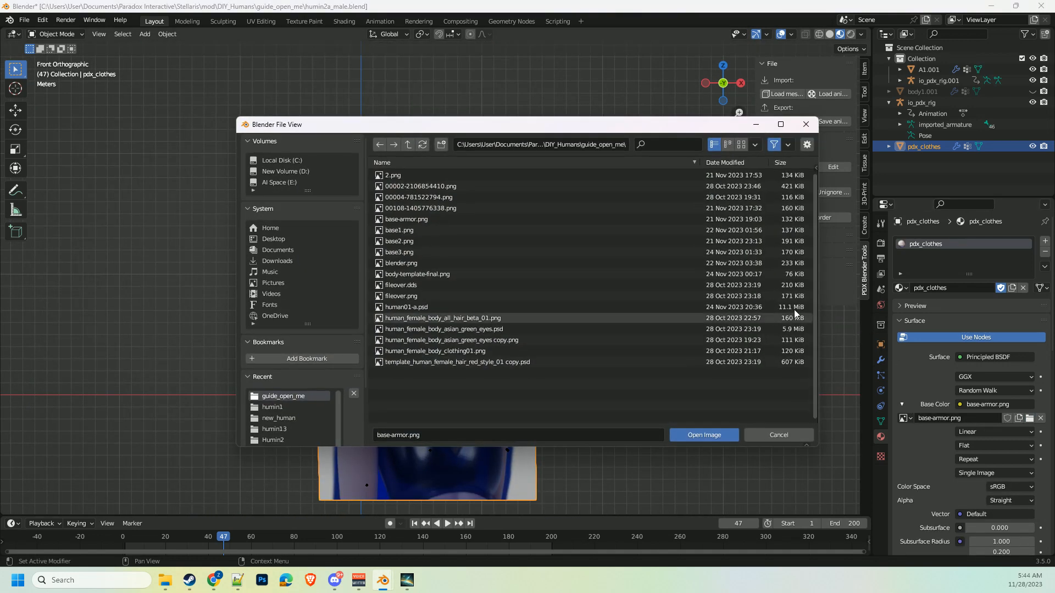
double_click(416, 230)
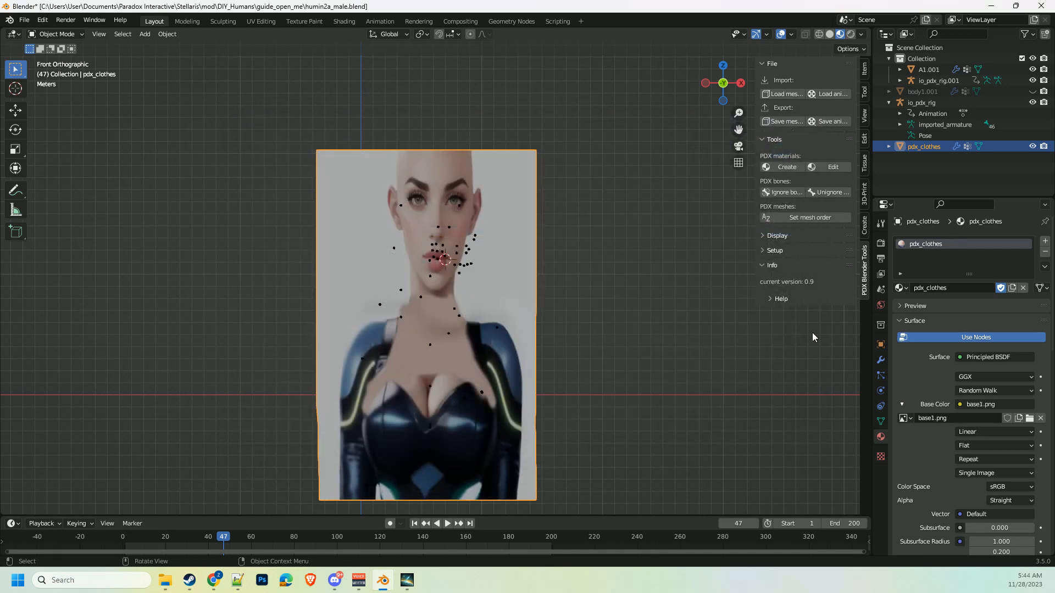
left_click(1029, 418)
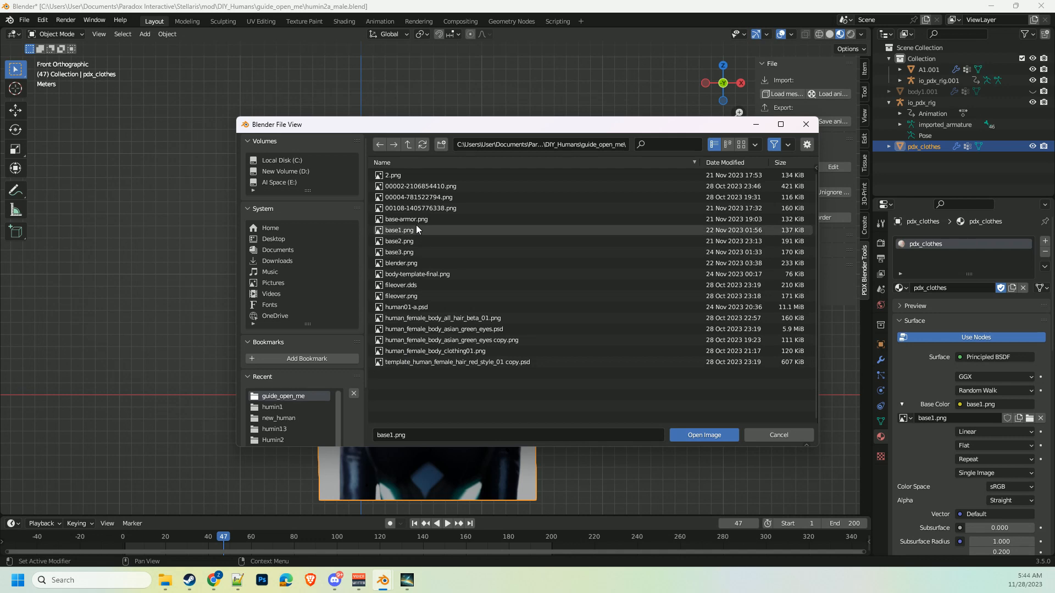
double_click(424, 179)
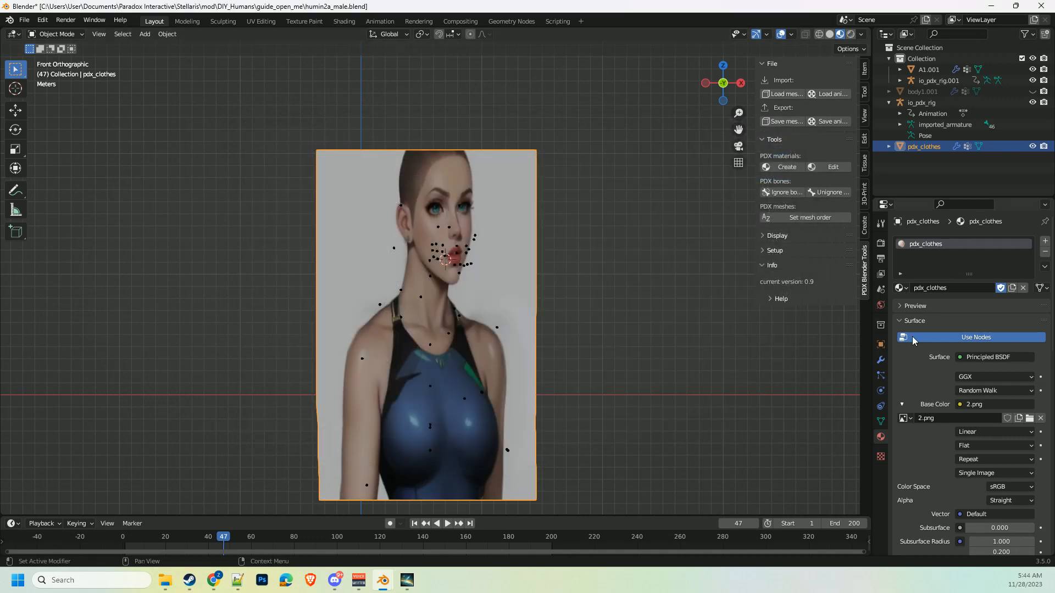
Switch to File Explorer and examine the human_female_body_all_hair_beta_01 and human_female_body_clothing01 images in the guide_open_me folder
left_click(164, 581)
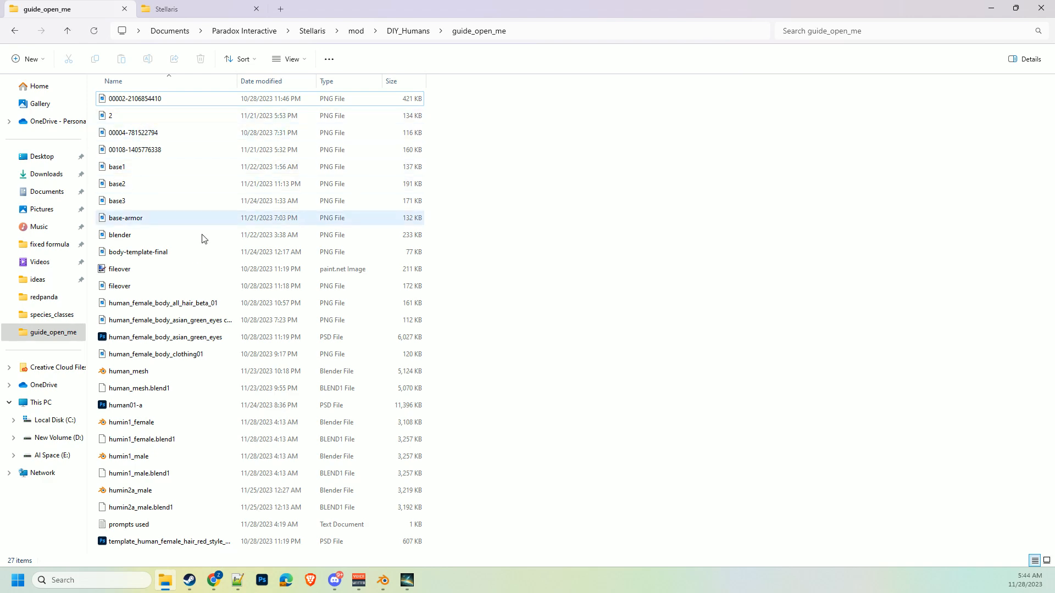
left_click(165, 581)
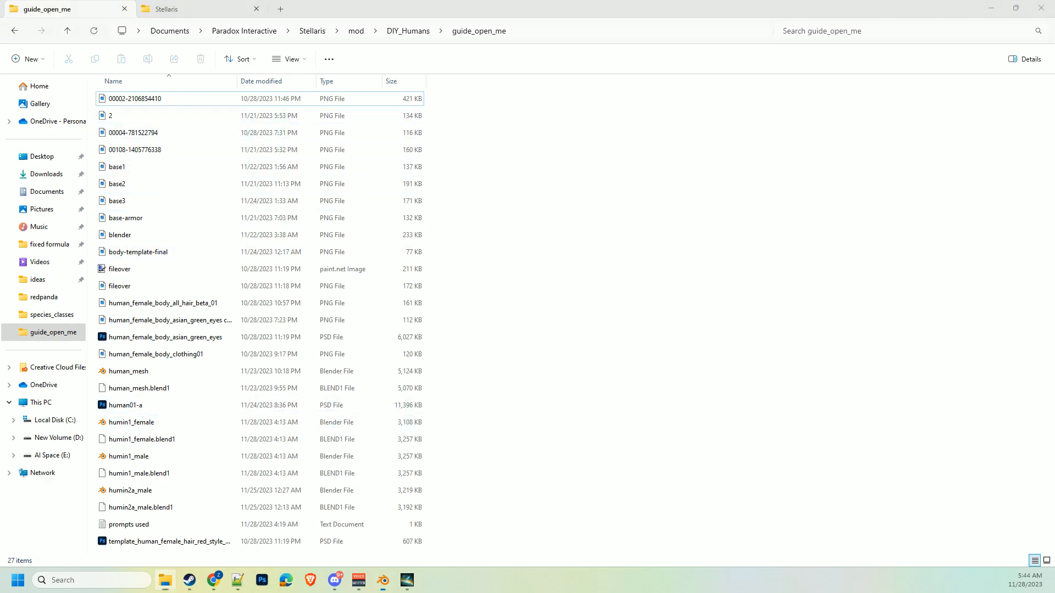
left_click(165, 581)
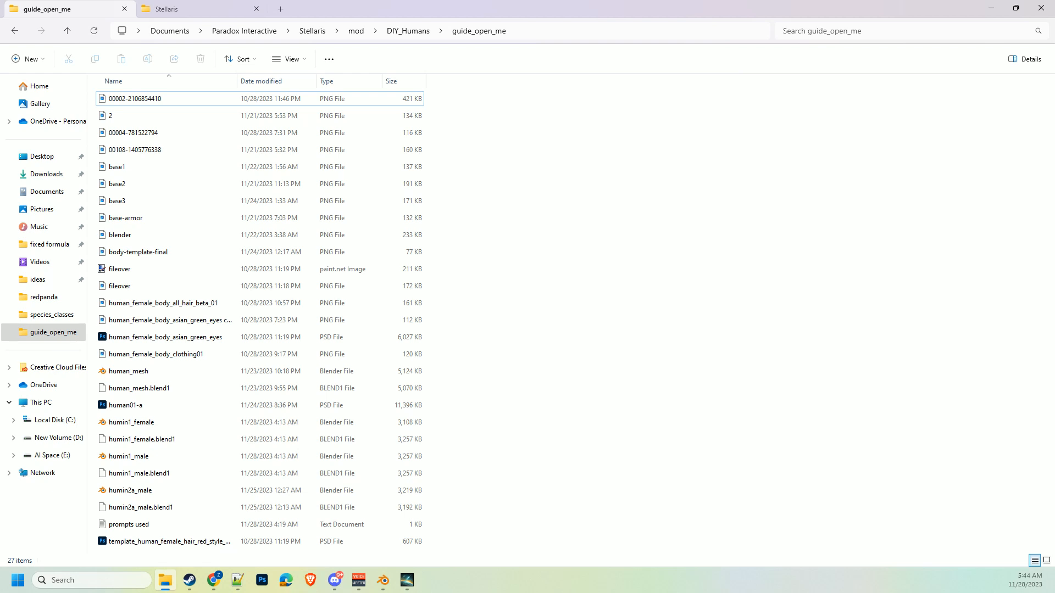
key("super+e")
left_click_drag(325, 191, 0, 198)
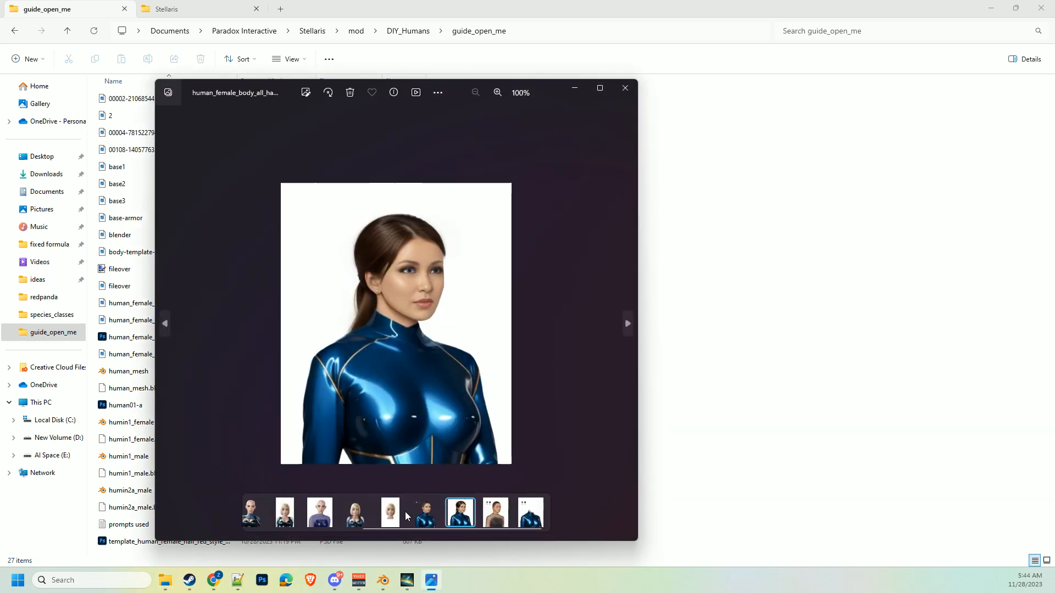
left_click(531, 514)
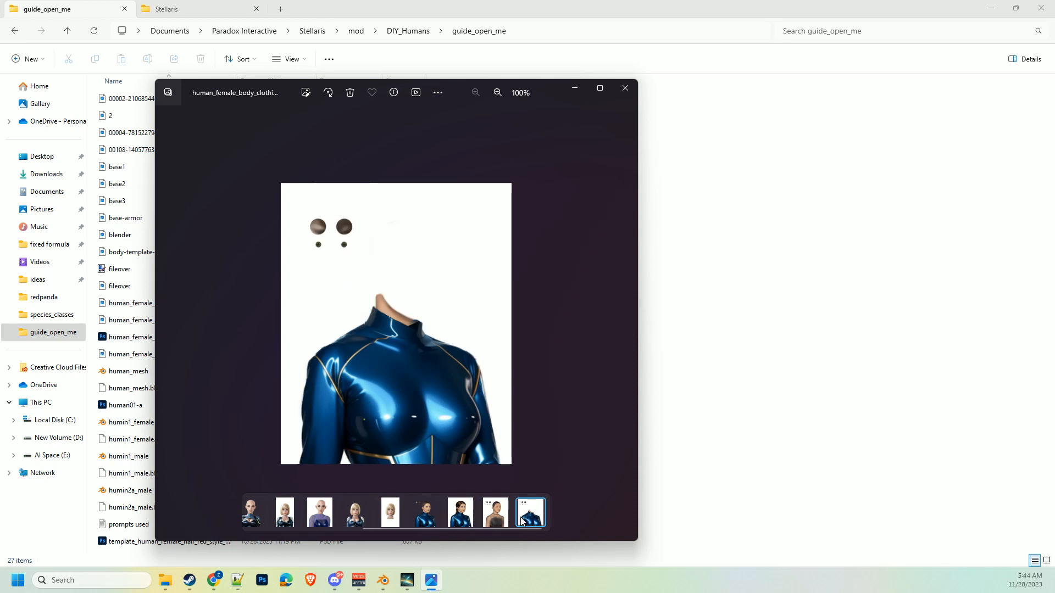
left_click(622, 90)
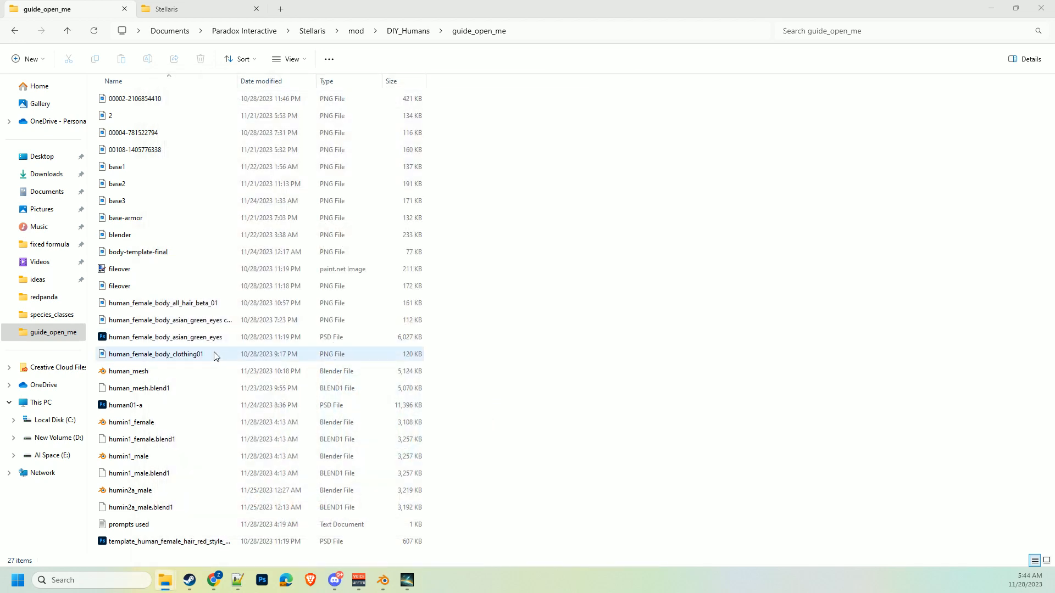
left_click(203, 356)
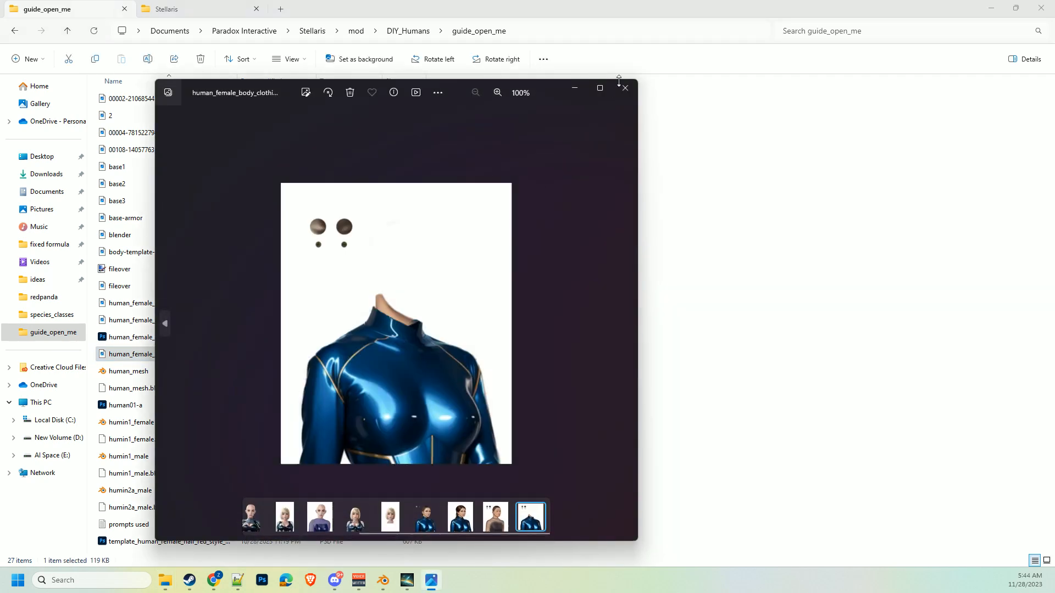
Return to Blender and replace the base color image of the pdx_clothes material with human_female_body_clothing01.png
left_click(623, 85)
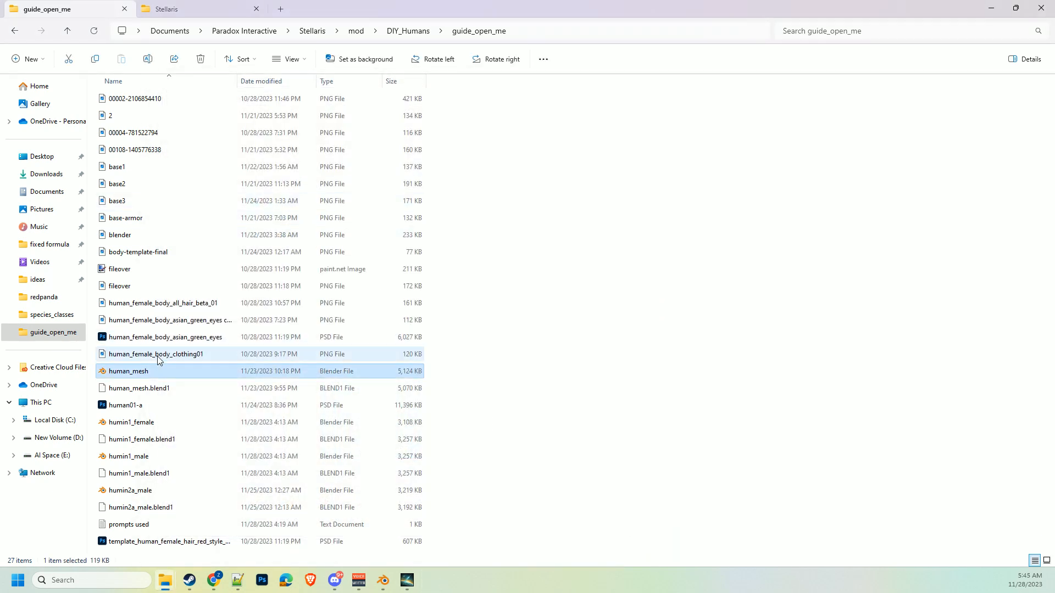
left_click(990, 7)
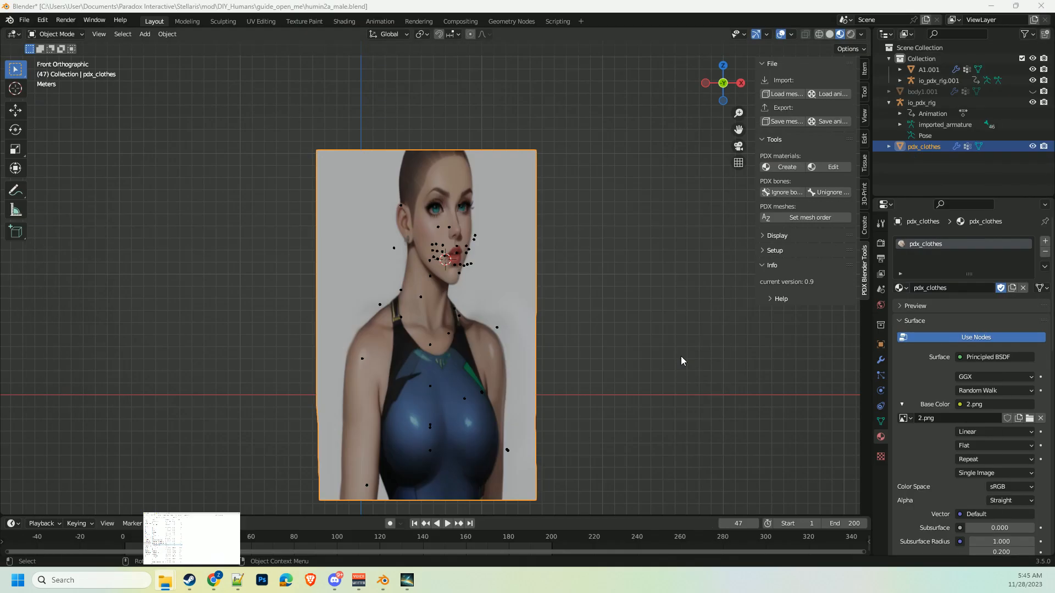
left_click(1029, 418)
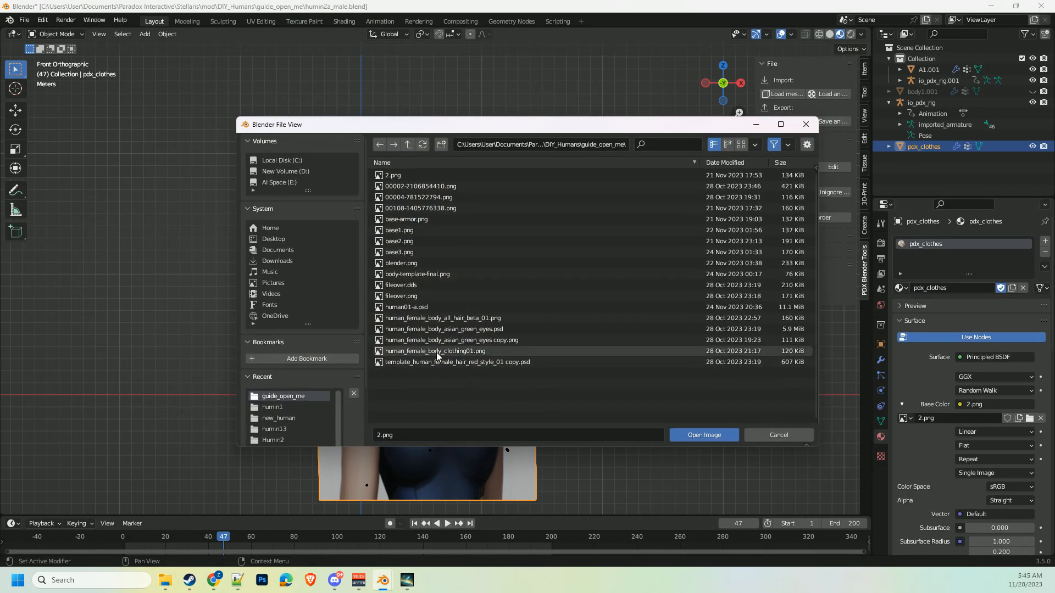
double_click(436, 351)
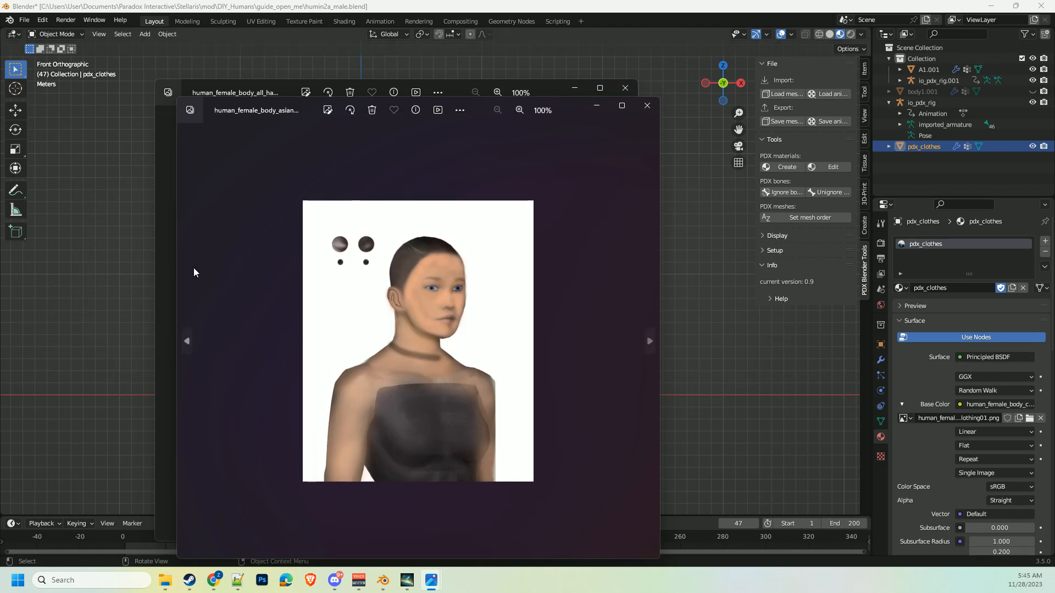
Check the human_female_body source images against the pdx_clothes texture and close their previews
left_click(654, 107)
left_click(626, 89)
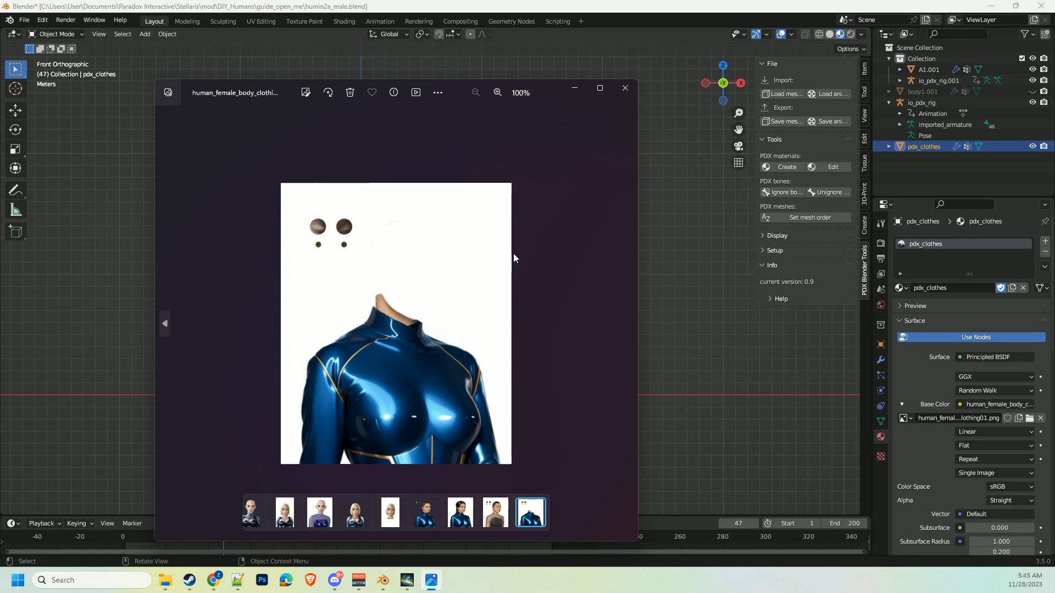
left_click(625, 88)
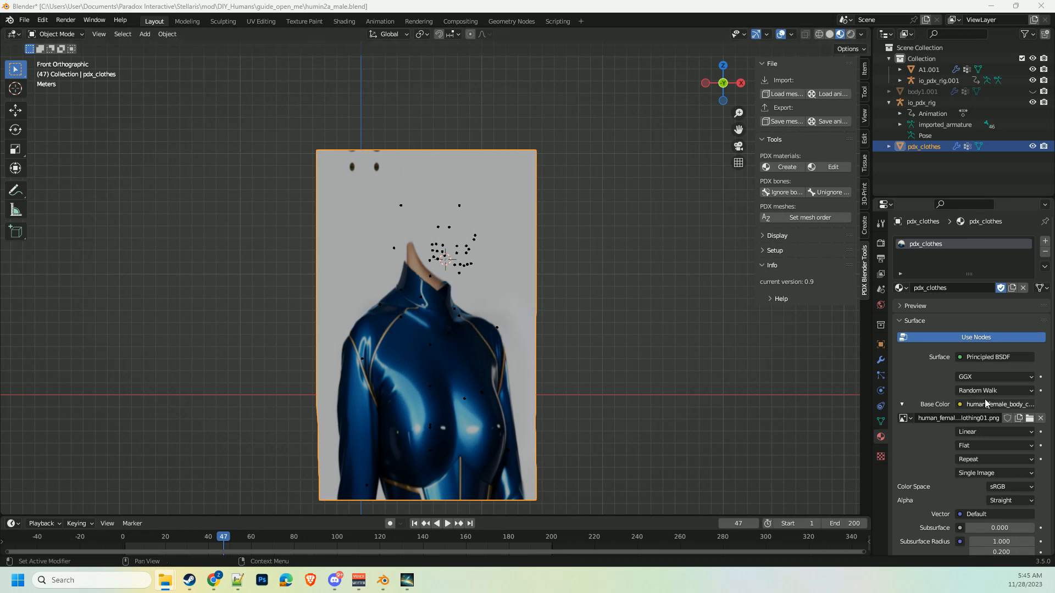
Select the A1.001 object and open the image file selection for the base color of its PDXmat_A1.001 material
left_click(937, 81)
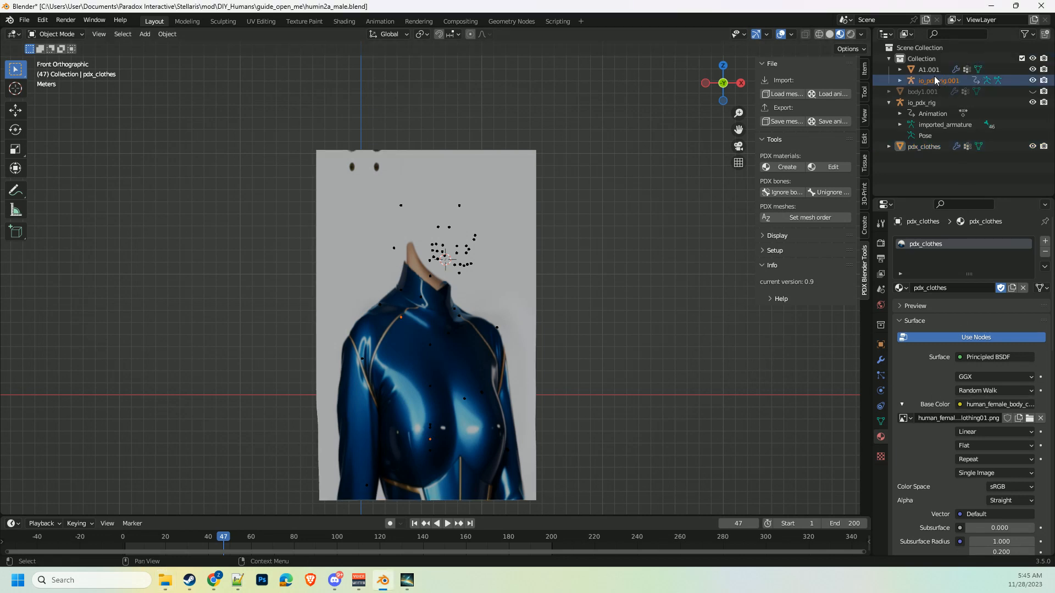
left_click(931, 72)
left_click(930, 79)
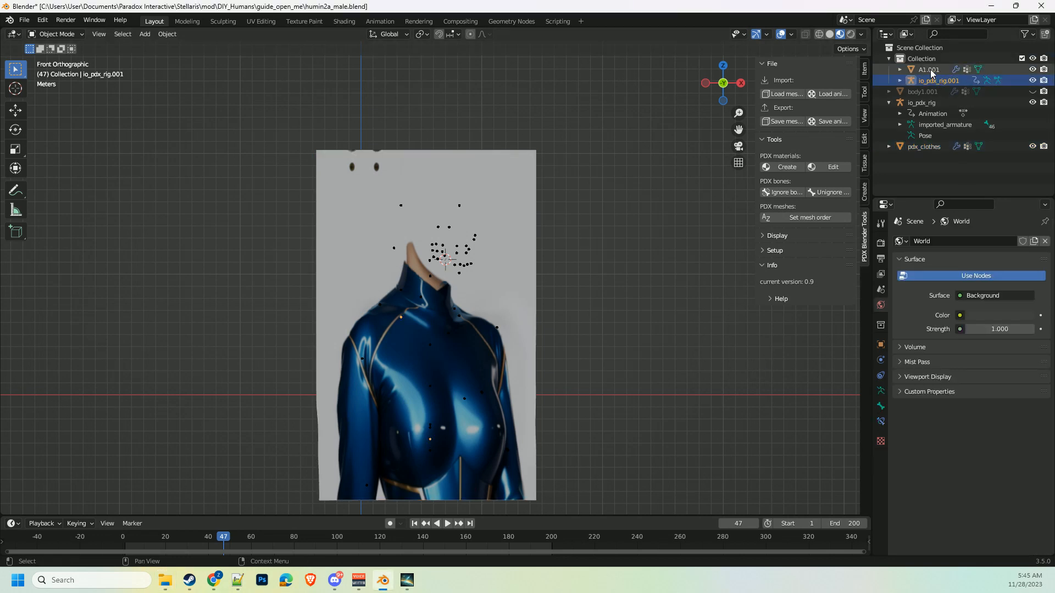
left_click(931, 72)
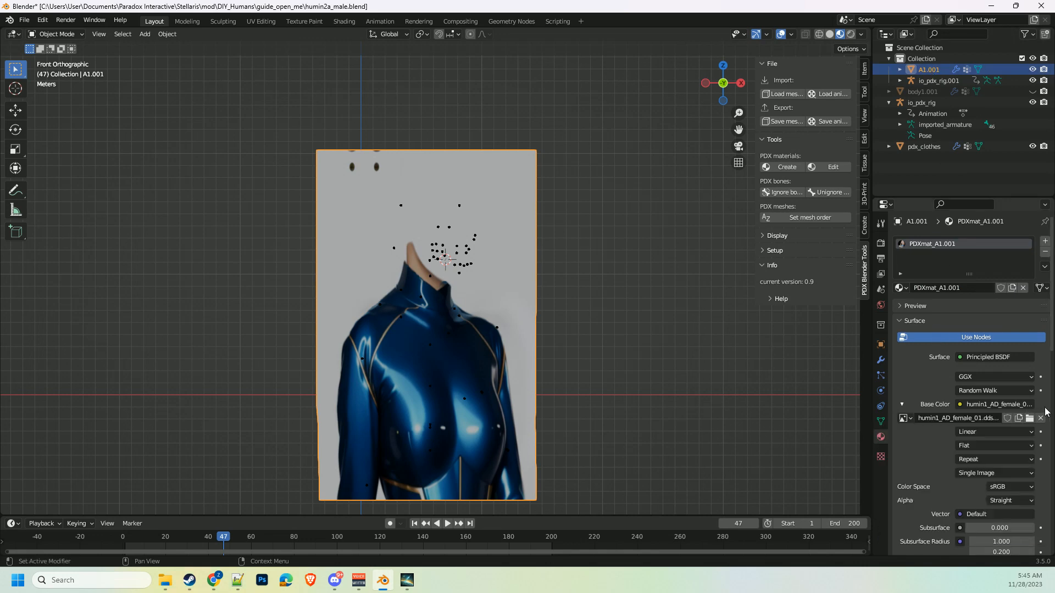
left_click(1029, 418)
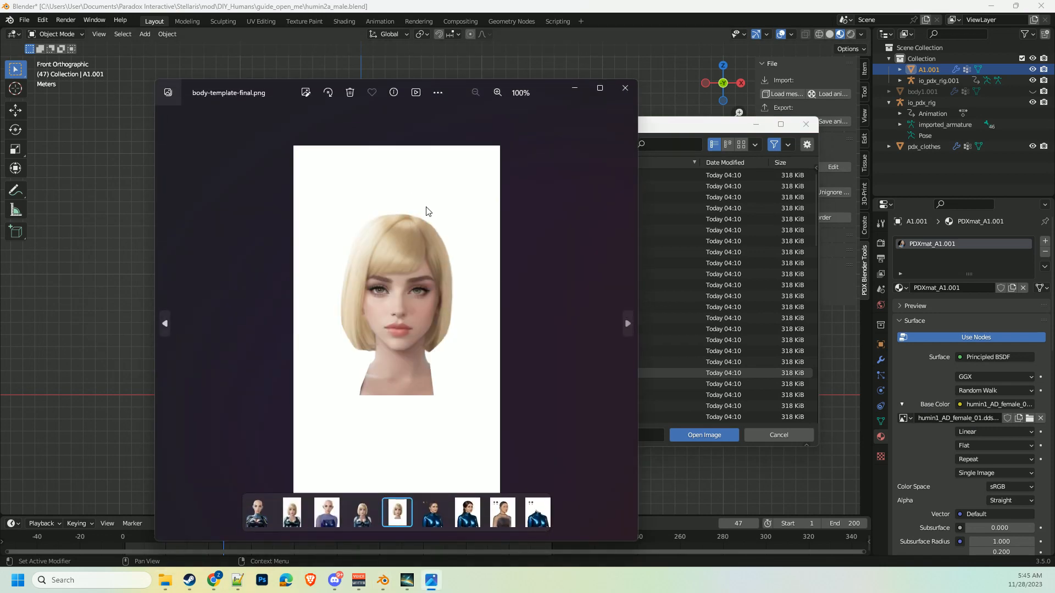
Examine the candidate portrait images from body-template-final.png to the human_female_body clothing and all-hair versions, and close the preview
key("Right")
key("Right")
key("Right")
key("Right")
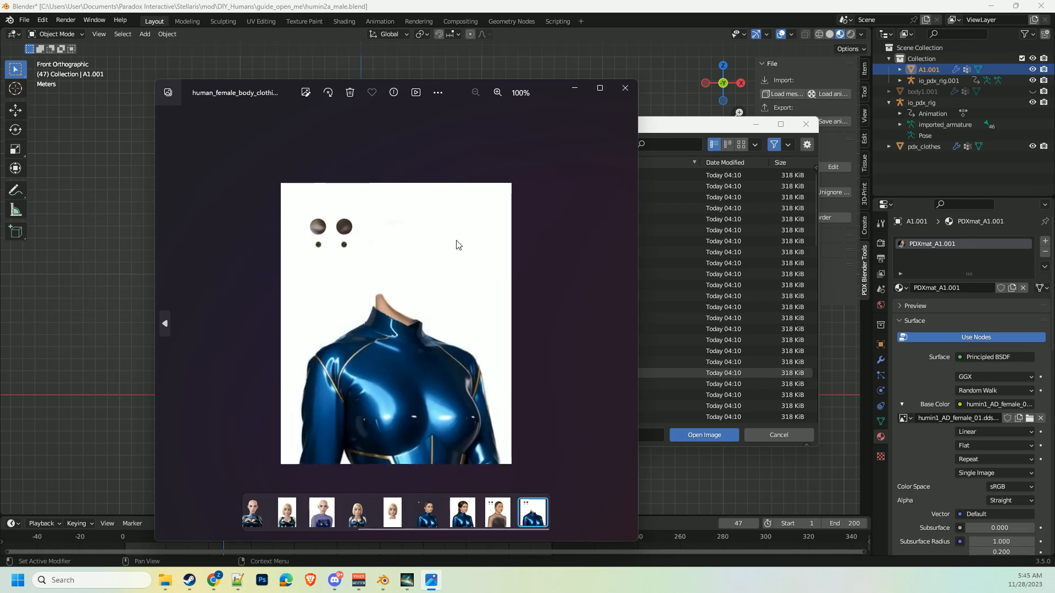
key("Left")
key("Left")
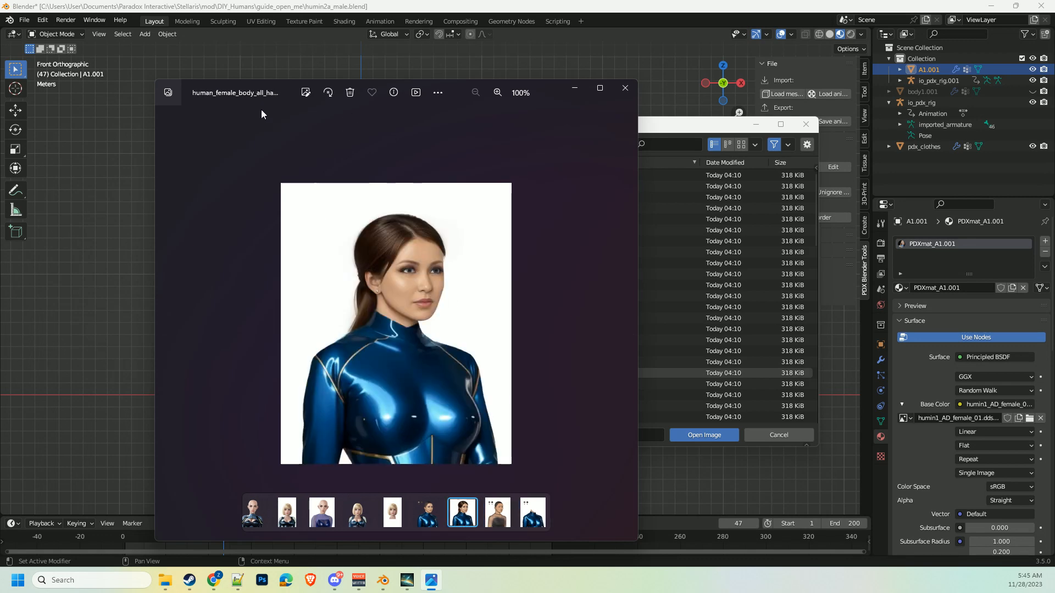
left_click(625, 88)
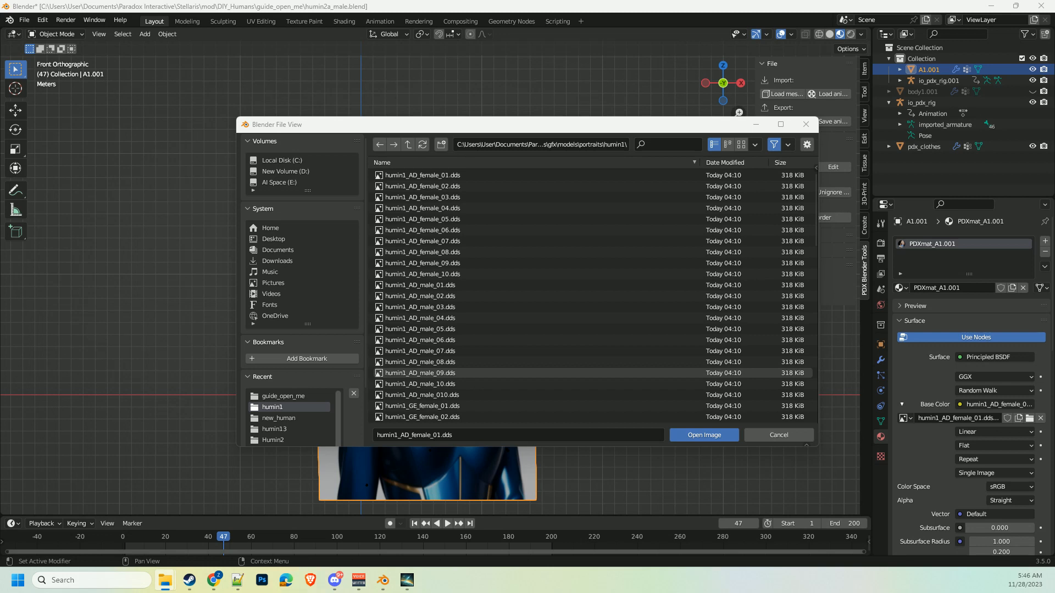
Load body-template-final.png from the guide_open_me folder as the base color image of the PDXmat_A1.001 material
left_click(590, 145)
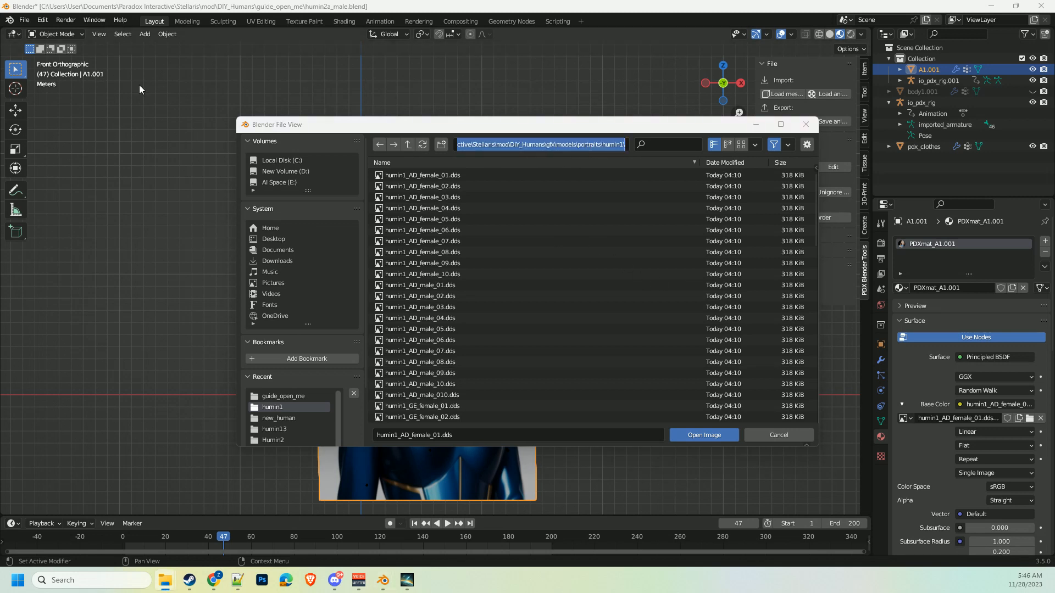
type("C:\\Users\\User\\Documents\\Paradox Interactive\\Stellaris\\mod\\DIY_Humans\\guide_open_me")
key("Return")
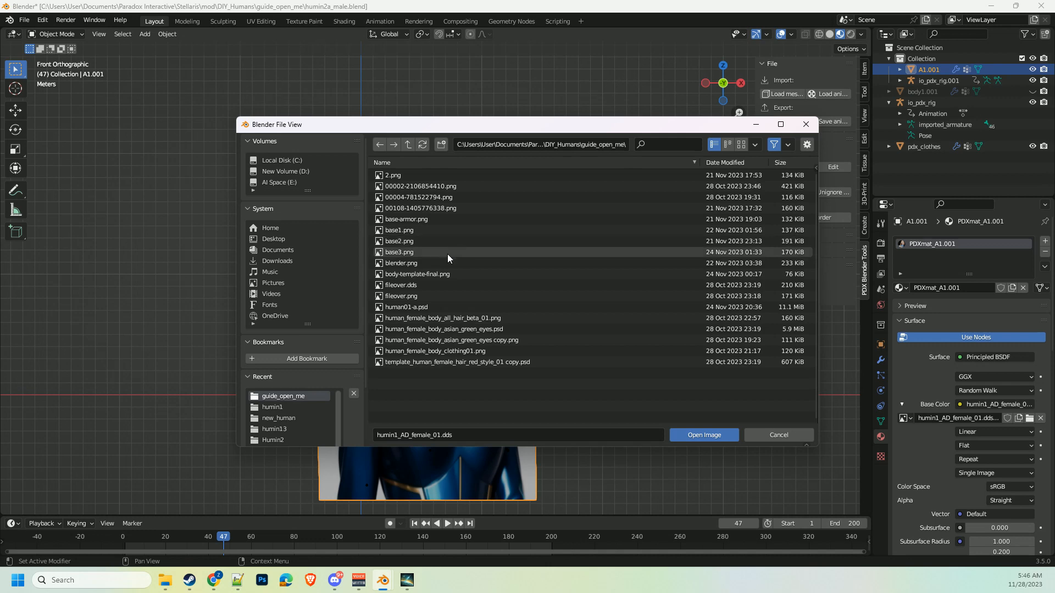
double_click(424, 276)
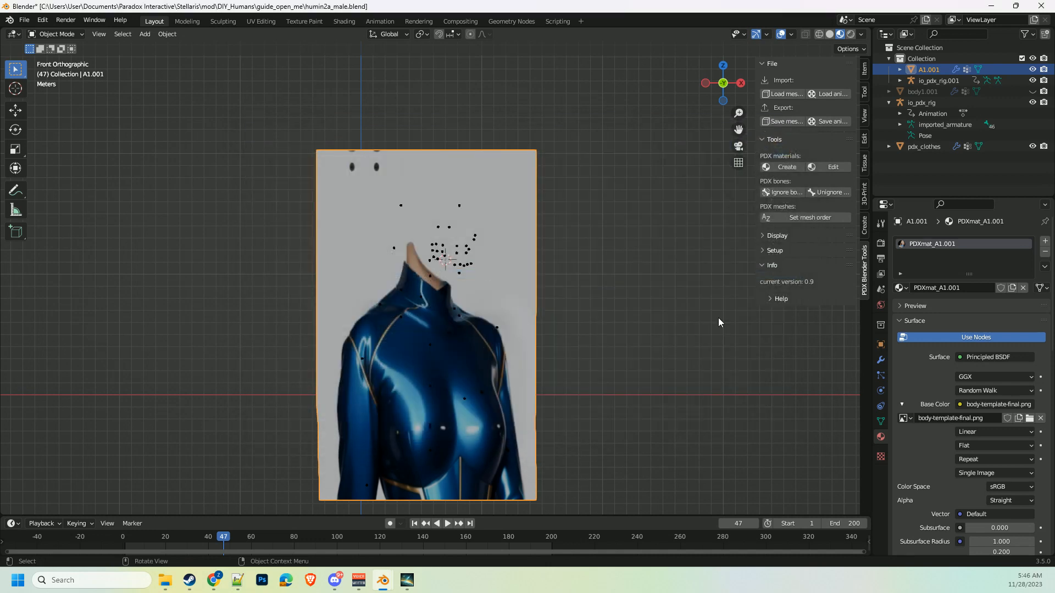
Hide the pdx_clothes object in the viewport so only the A1.001 body mesh is displayed
left_click(1032, 103)
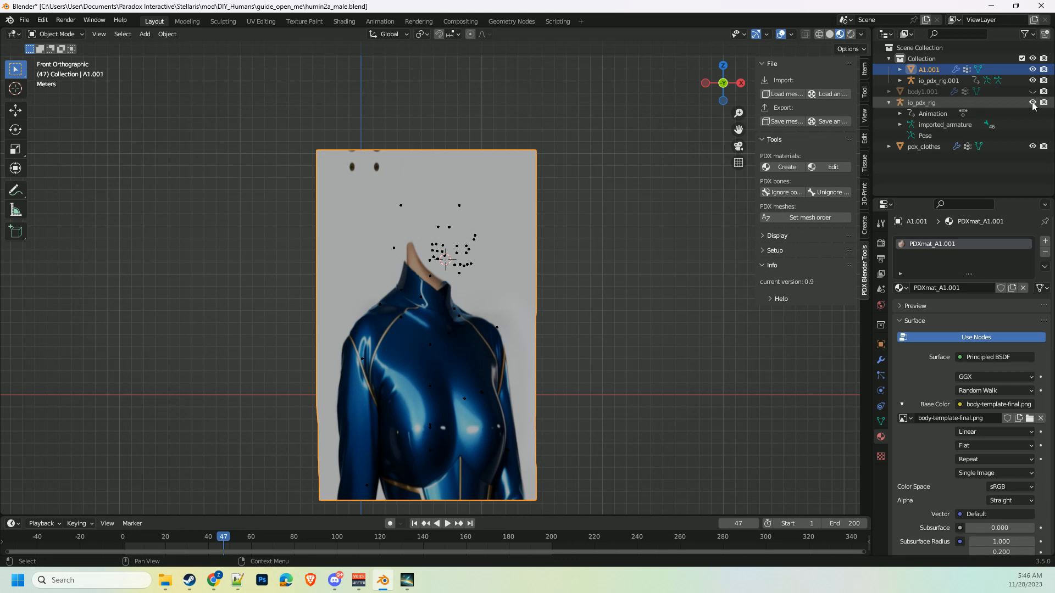
left_click(1032, 103)
left_click(1032, 146)
left_click(1033, 147)
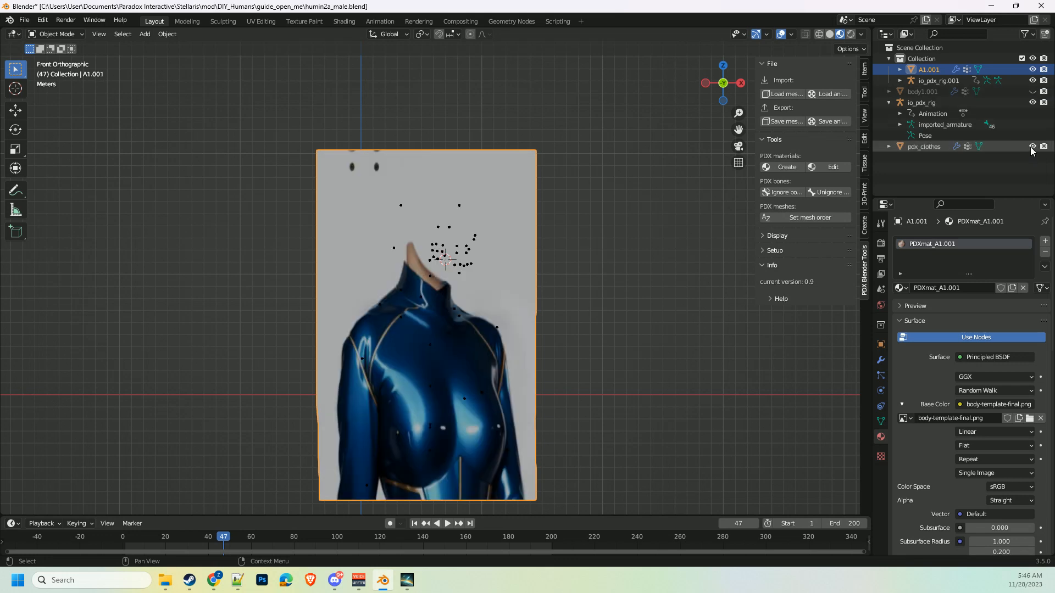
left_click(1033, 147)
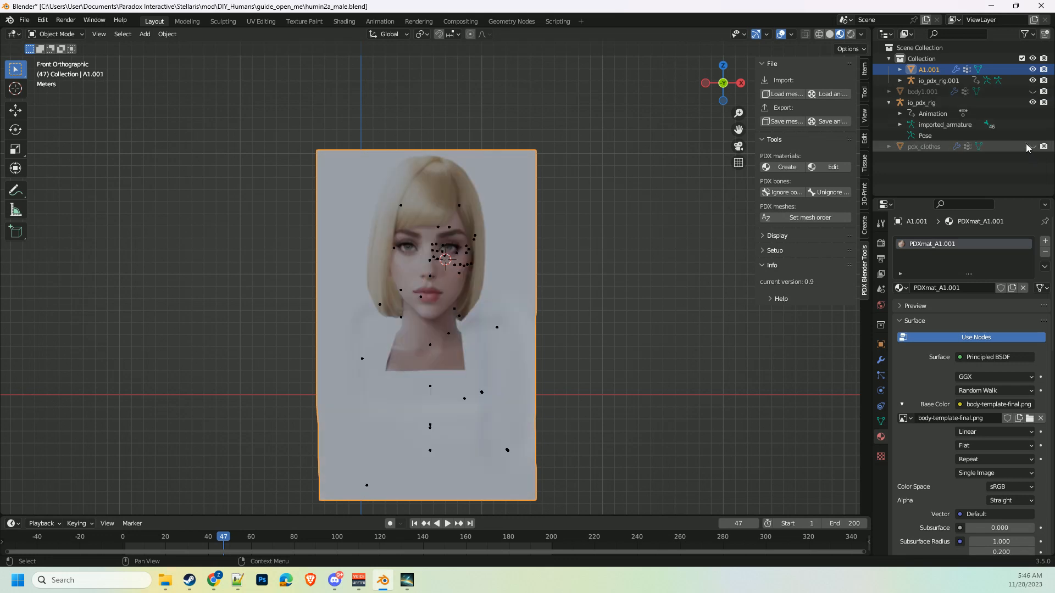
Try human_female_body_clothing01.png as the base color image of PDXmat_A1.001, and restore body-template-final.png
left_click(1029, 419)
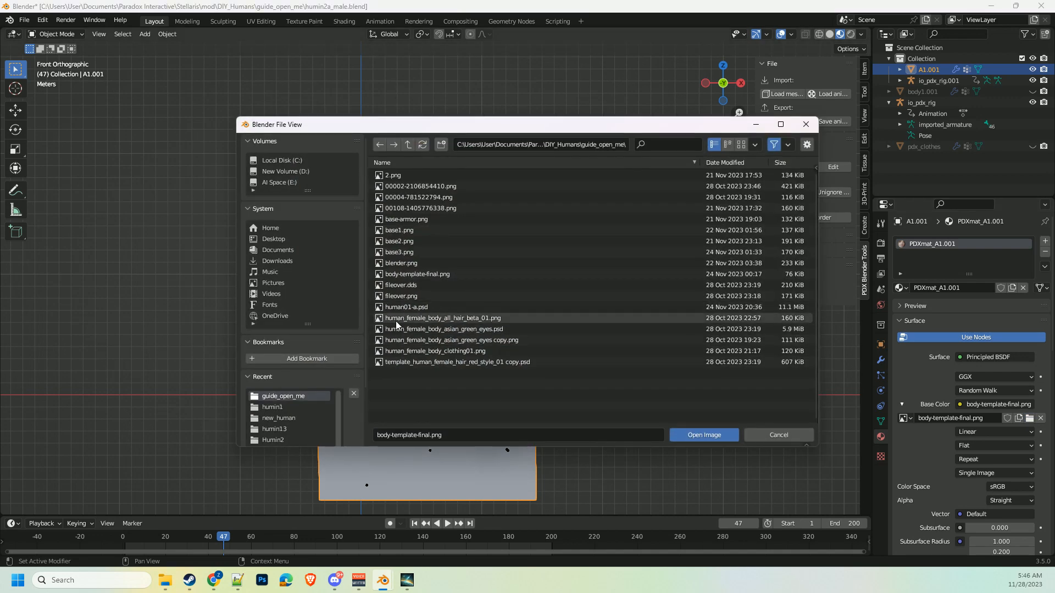
double_click(401, 354)
left_click(1029, 418)
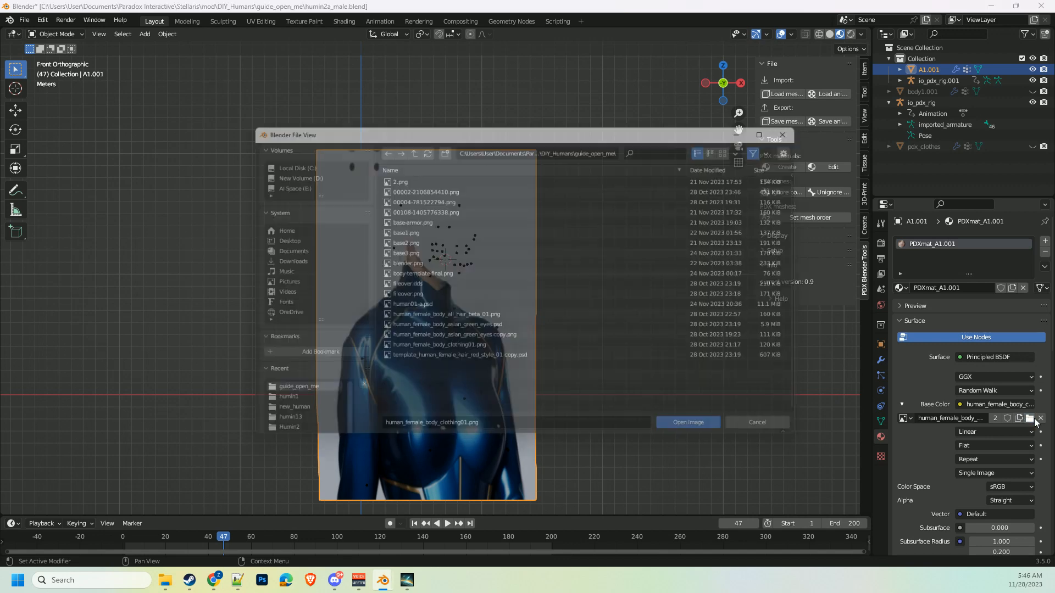
double_click(428, 271)
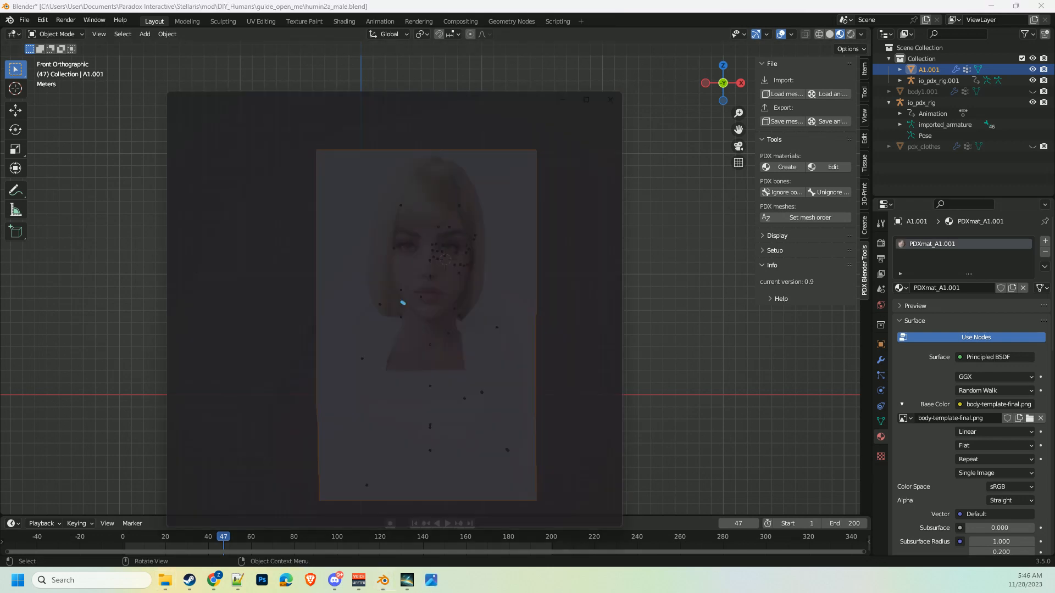
Look through the portrait images up to human_female_body_all_hair_beta_01.png in an enlarged preview, and close it
key("Right")
key("Right")
key("Right")
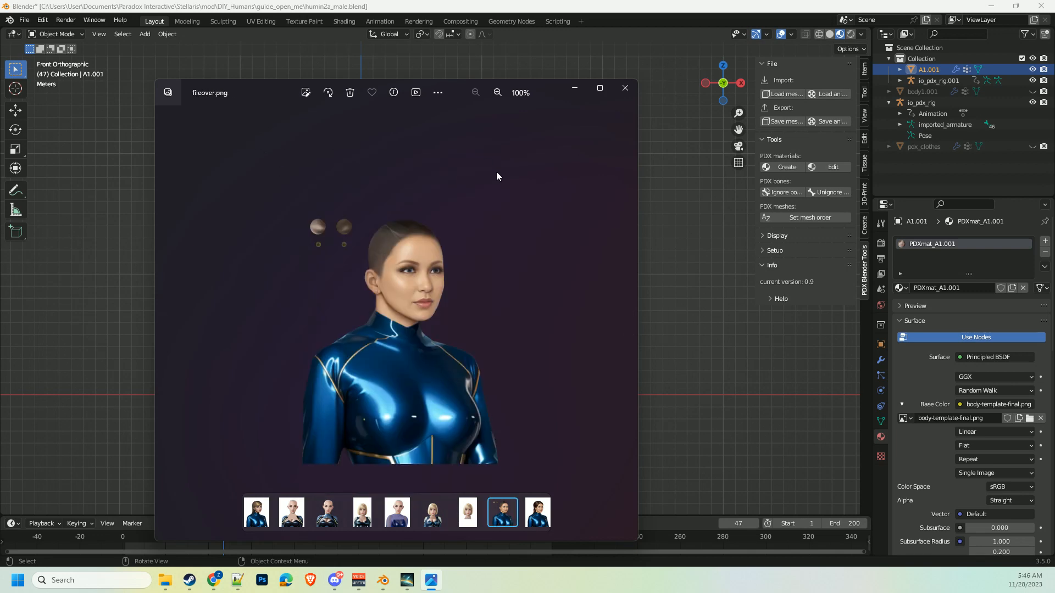
key("Right")
double_click(237, 97)
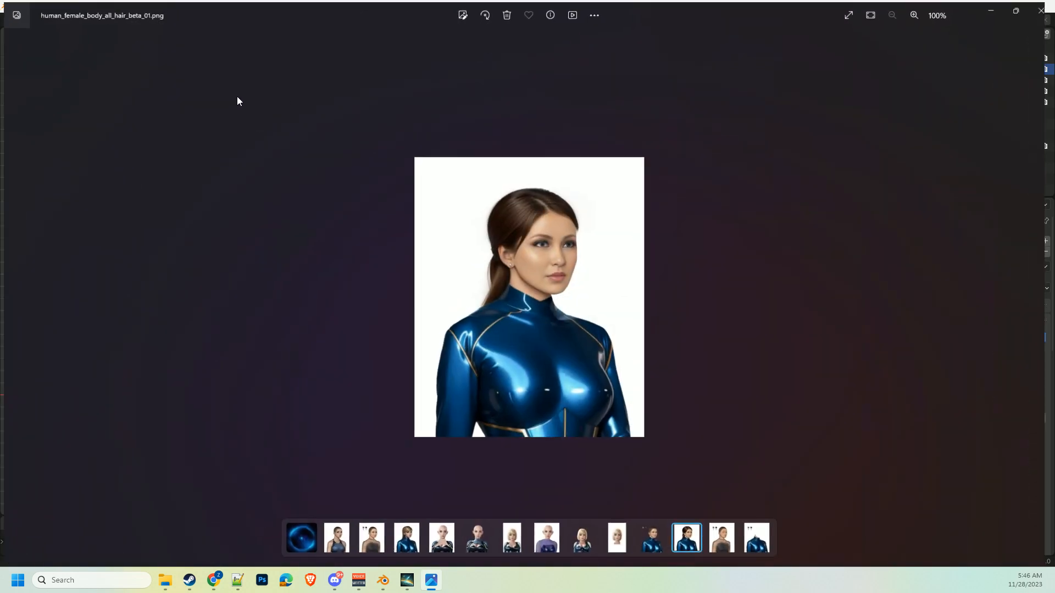
left_click(1043, 9)
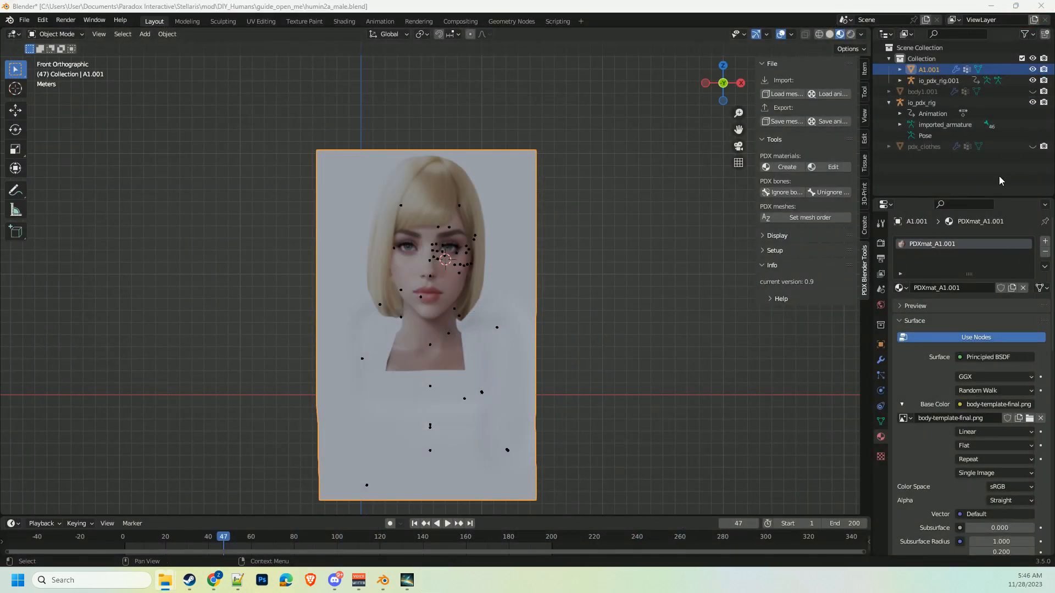
Replace the base color image of the PDXmat_A1.001 material with human_female_body_all_hair_beta_01.png, keeping A1.001 selected
left_click(1030, 418)
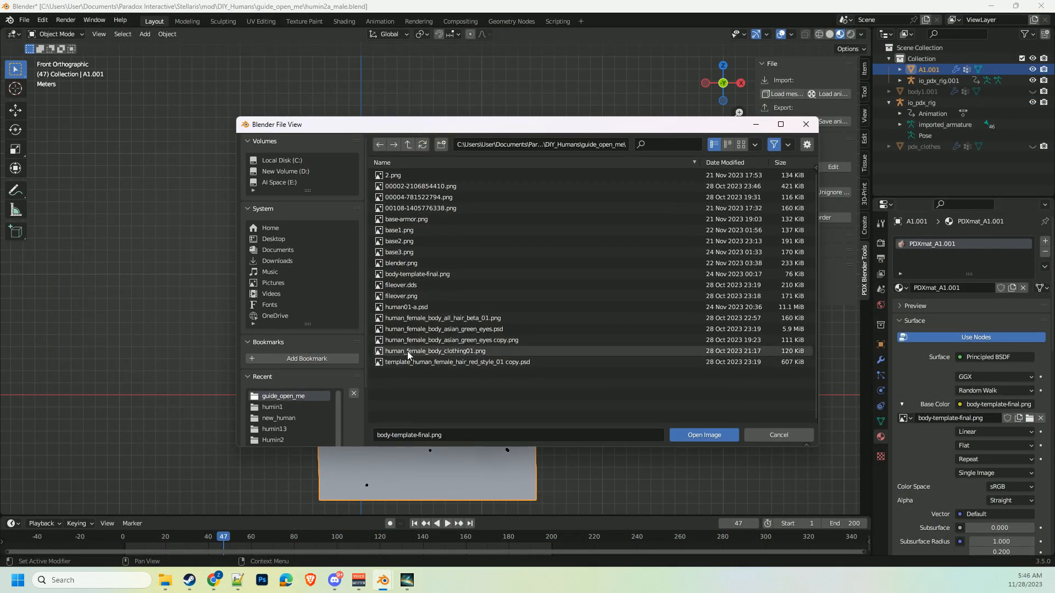
double_click(440, 320)
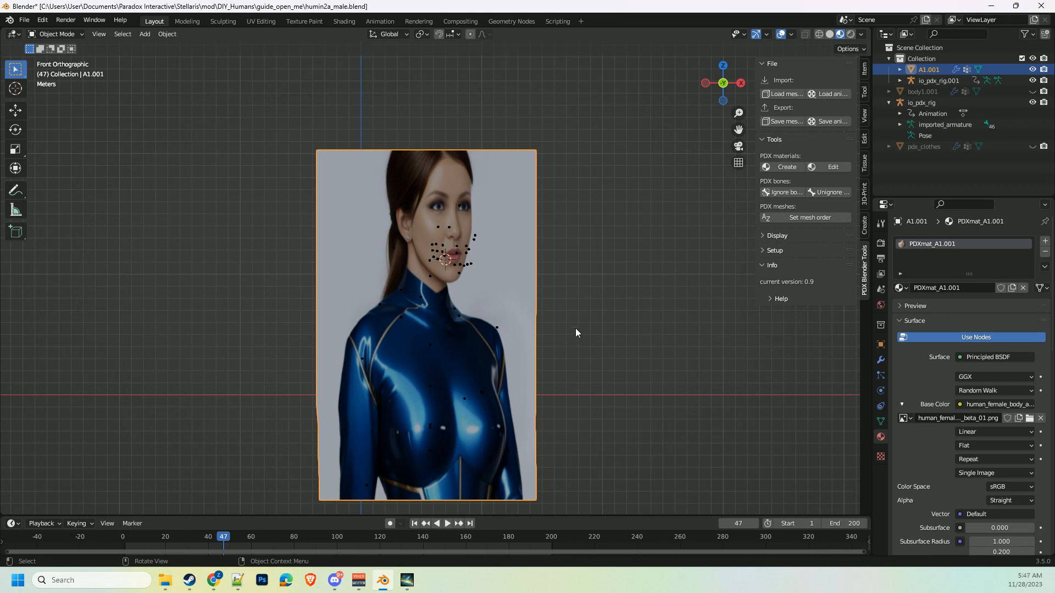
left_click(926, 104)
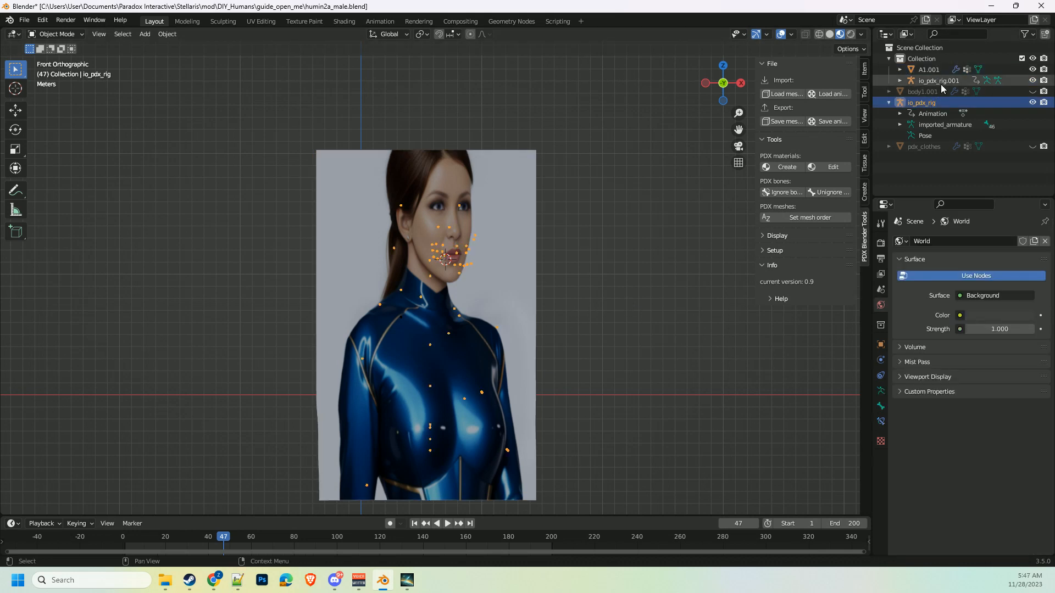
left_click(943, 71)
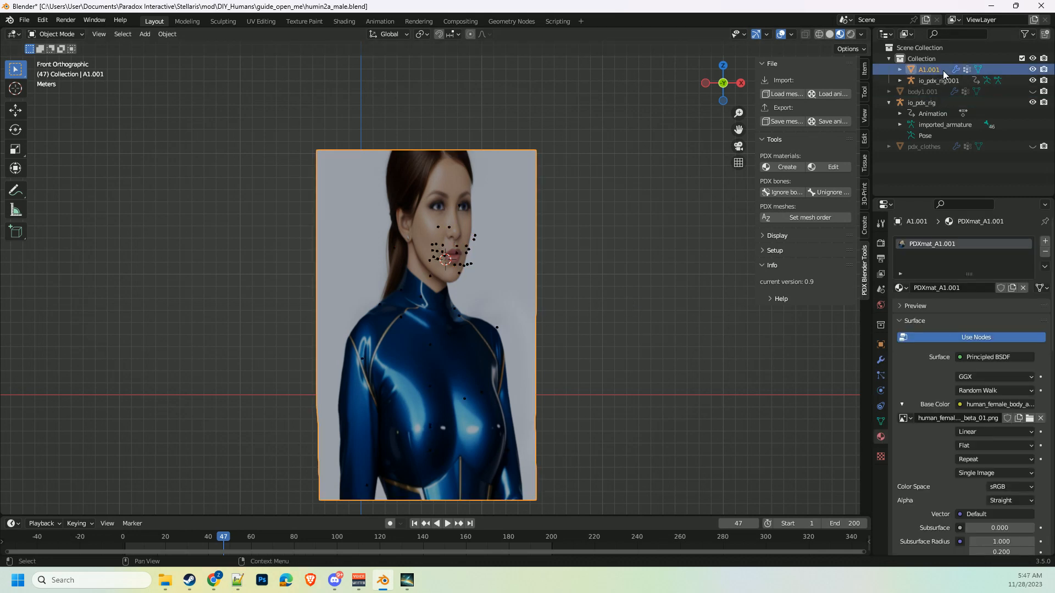
Toggle the viewport visibility of pdx_clothes repeatedly to compare its texture with the A1.001 body underneath, leaving it hidden
left_click(947, 146)
left_click(1032, 146)
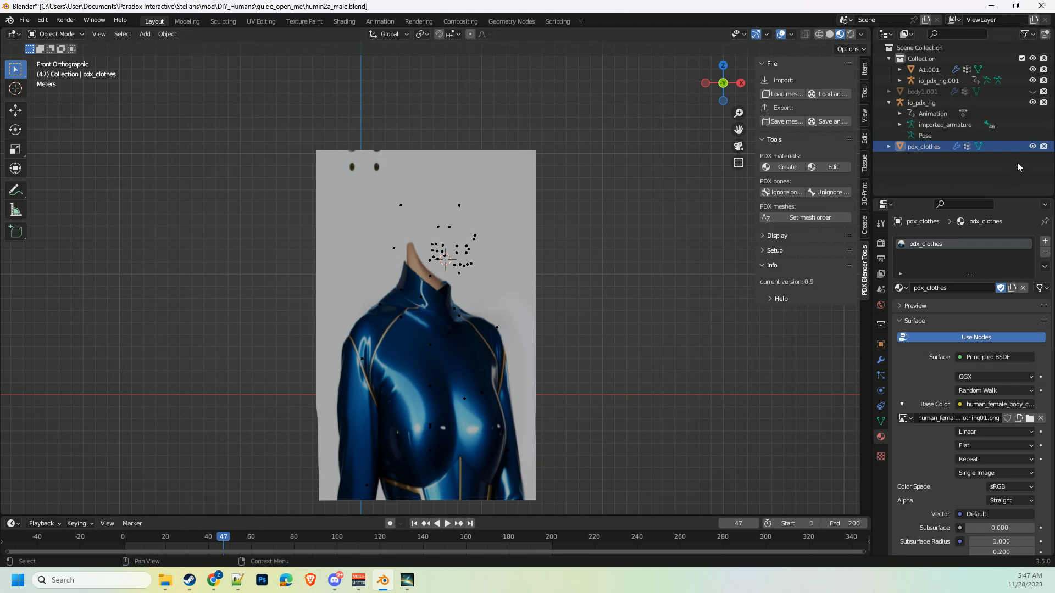
left_click(1032, 147)
left_click(1031, 147)
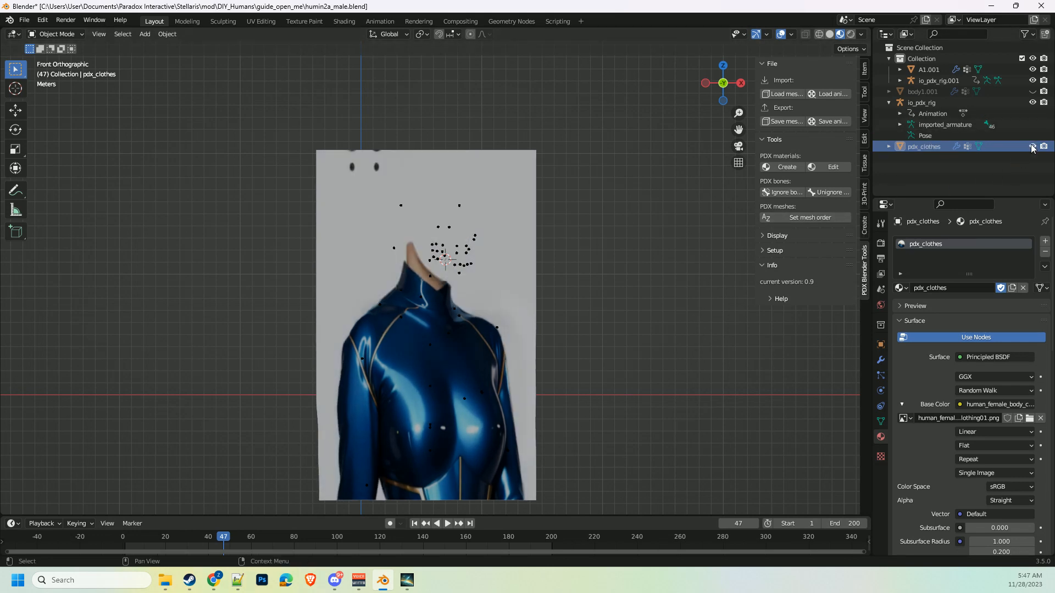
left_click(1032, 147)
left_click(1032, 147)
left_click(1032, 147)
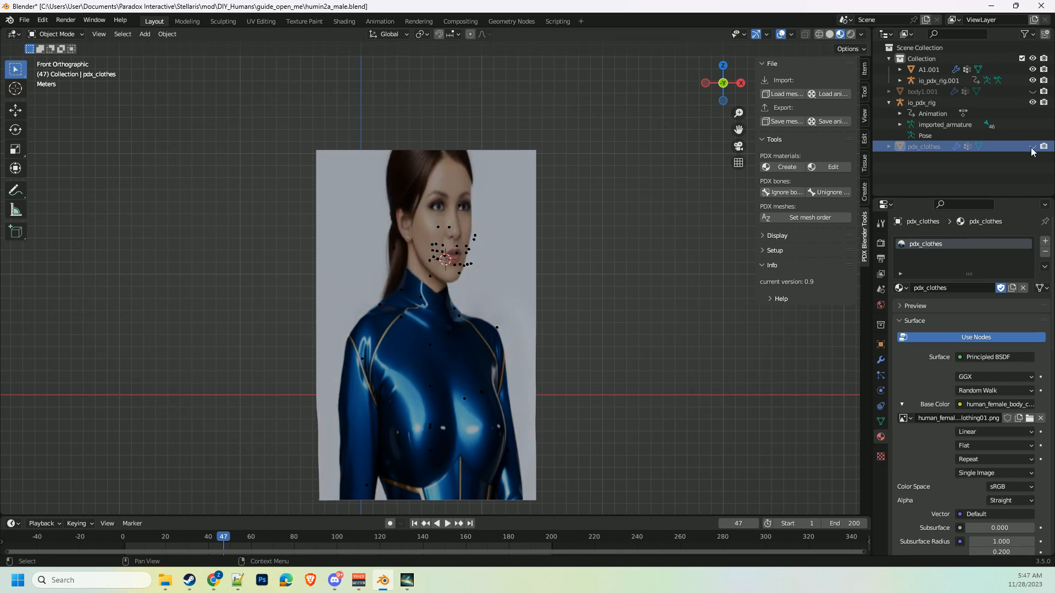
left_click(1032, 147)
left_click(1032, 146)
left_click(1031, 147)
left_click(1032, 147)
left_click(1032, 147)
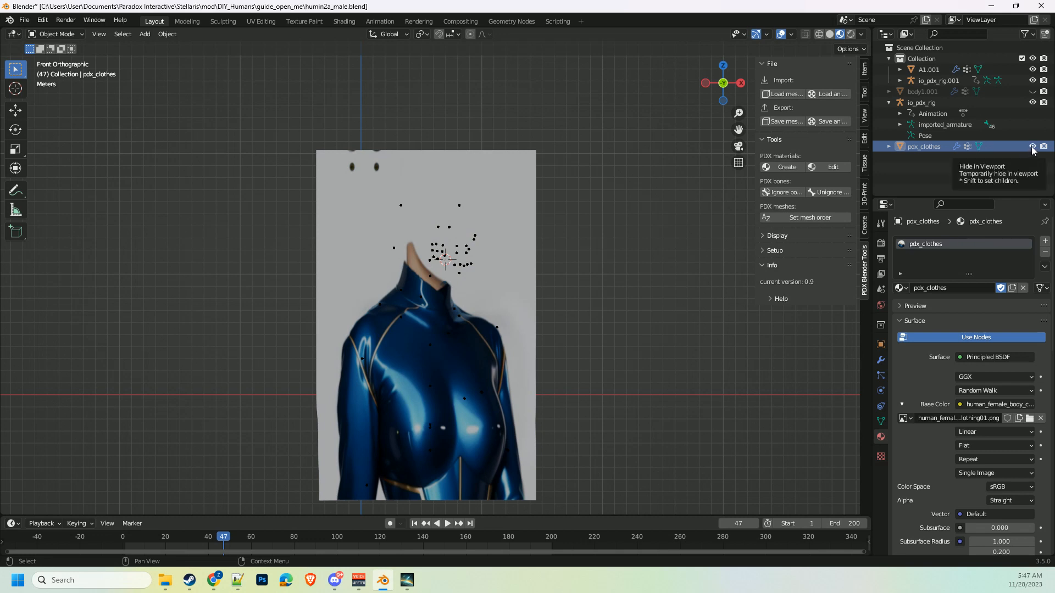
left_click(1032, 147)
left_click(1032, 147)
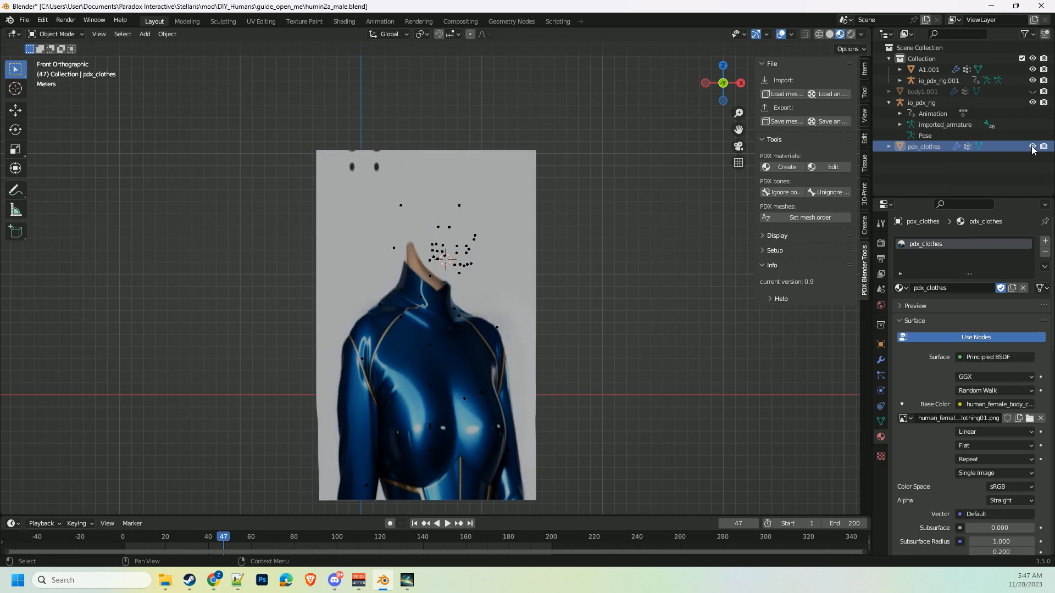
left_click(1032, 147)
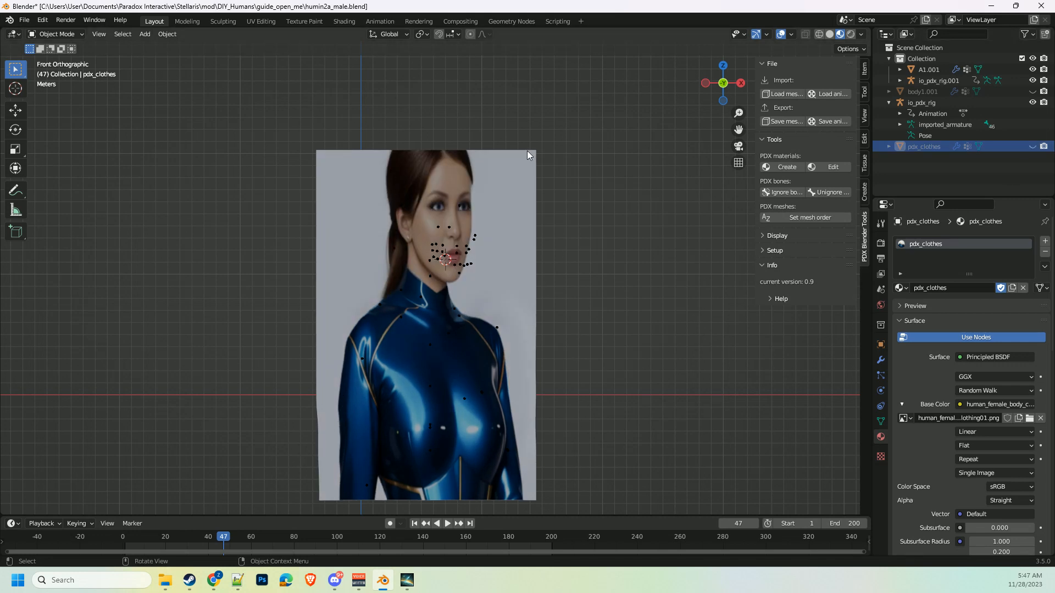
Compare pdx_clothes with the body underneath by toggling its viewport visibility, leave it shown, and view human_female_body_clothing01.png enlarged
left_click(1032, 147)
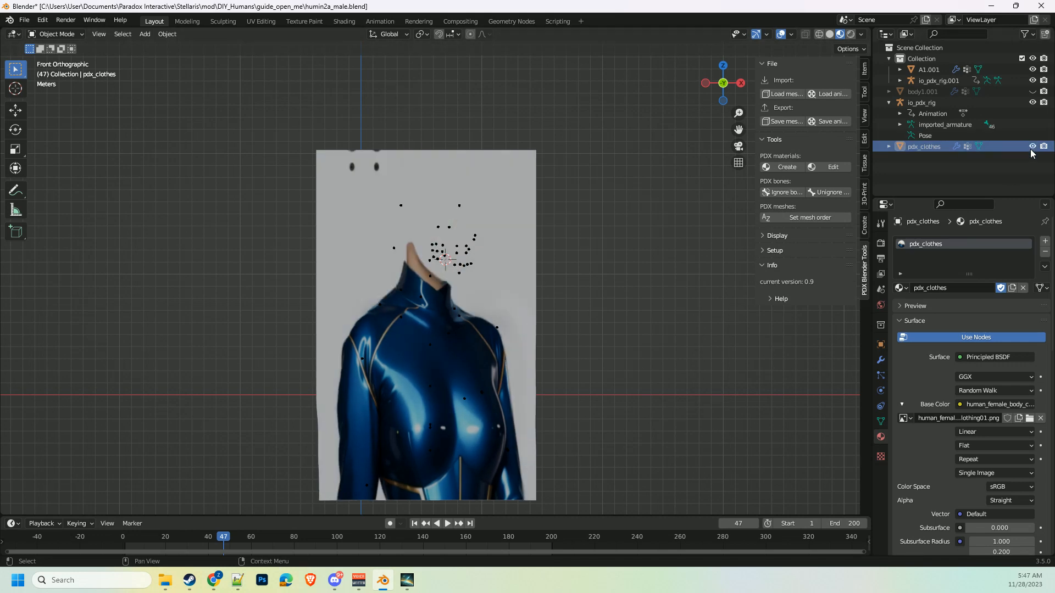
left_click(1031, 146)
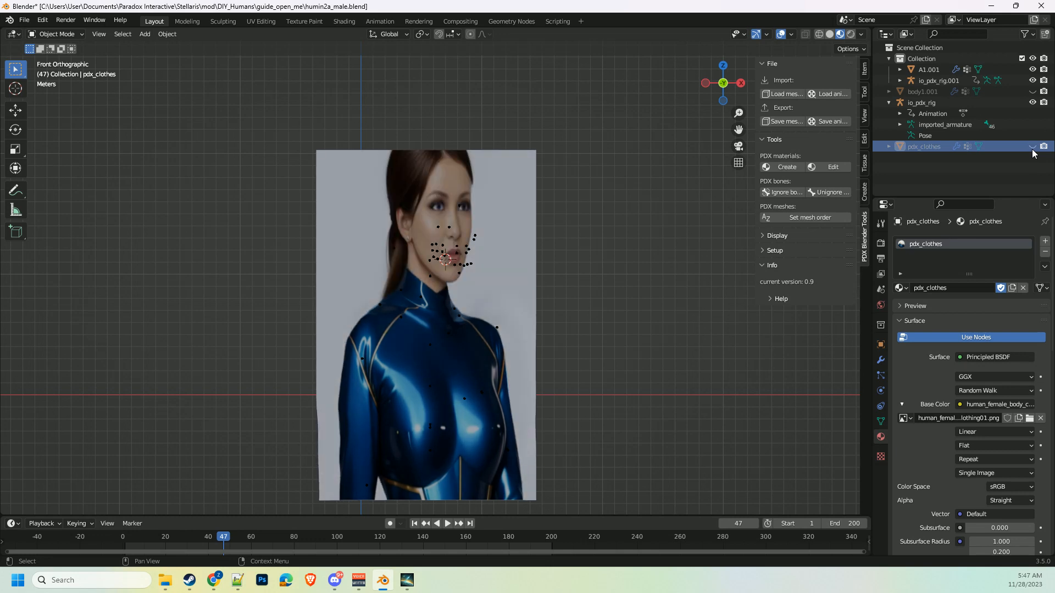
left_click(1032, 147)
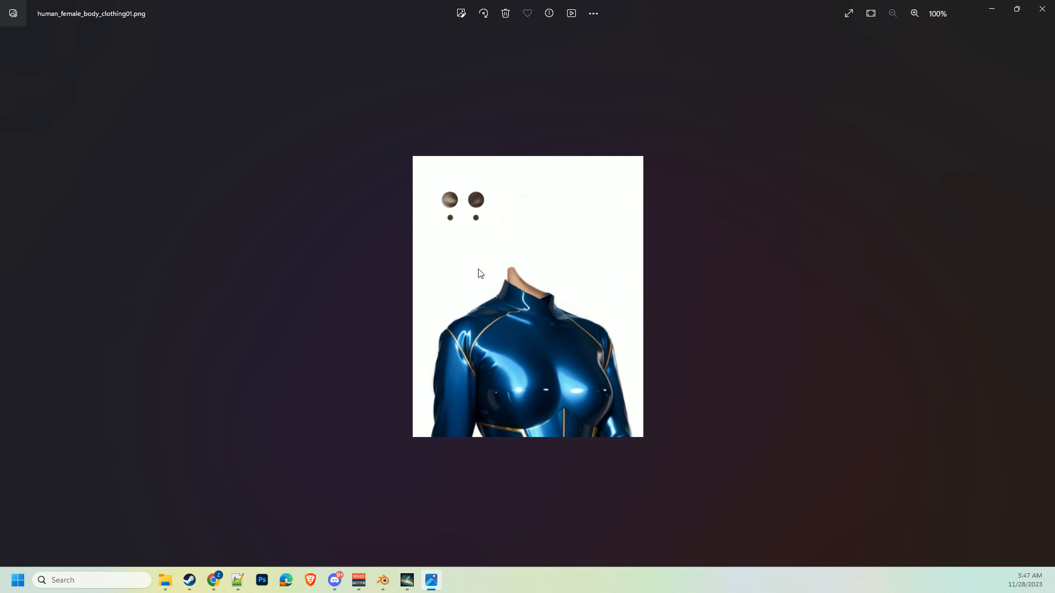
left_click(1043, 9)
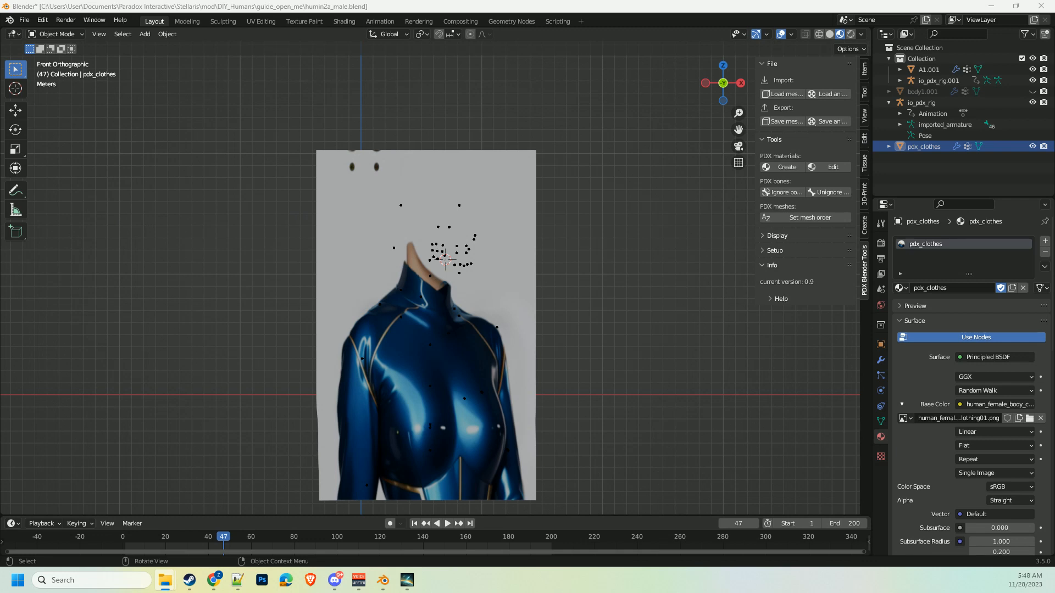
Look through the portrait images from base2.png to the clothing image and back to body-template-final.png in an enlarged preview, and close it
key("Right")
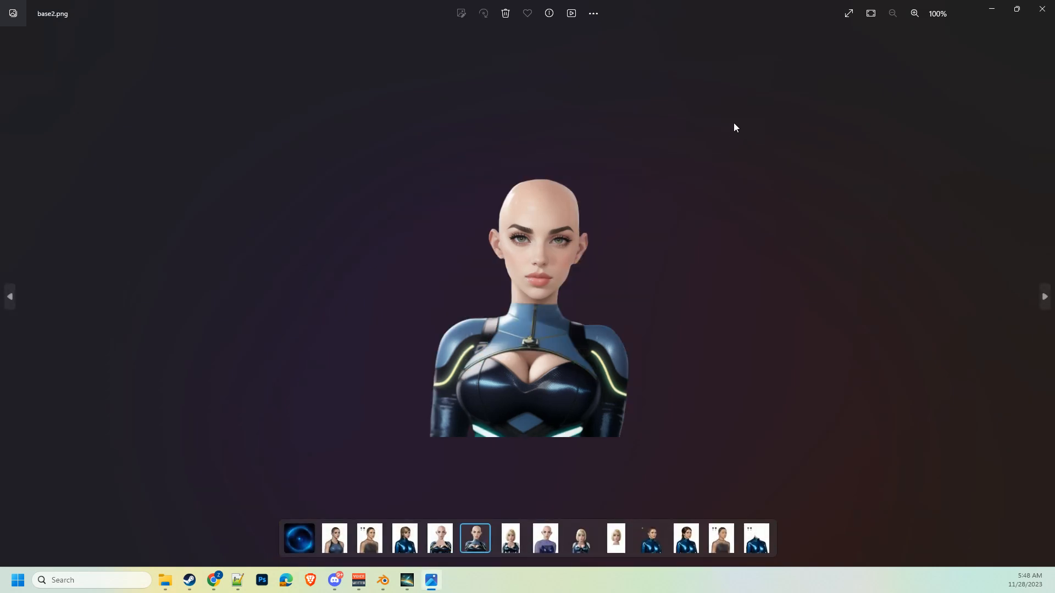
key("Right")
key("Right")
key("Right")
key("Right")
key("Right")
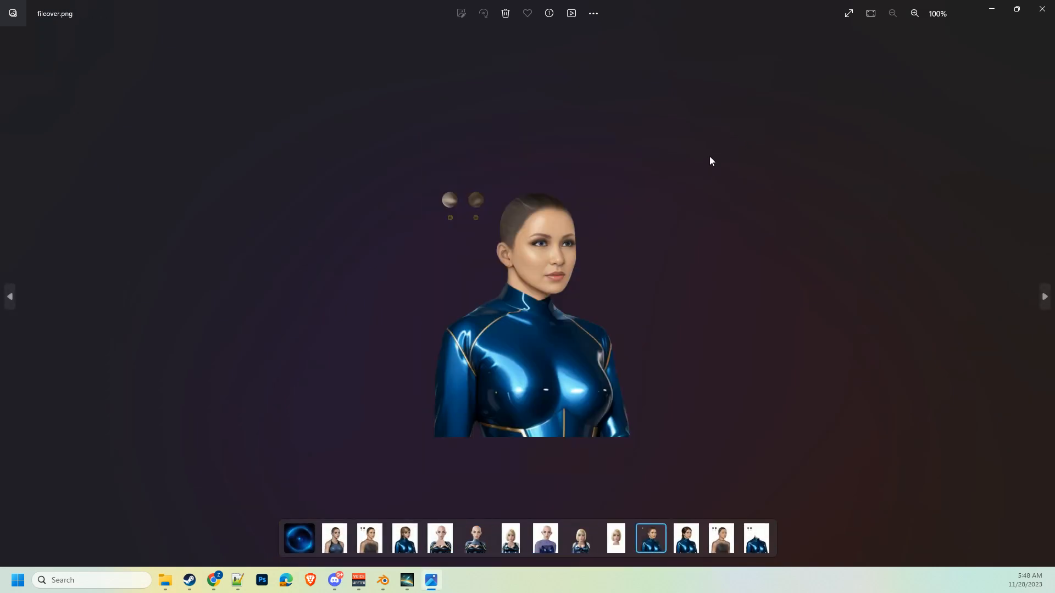
key("Left")
key("Right")
key("Right")
key("Right")
key("Right")
key("Left")
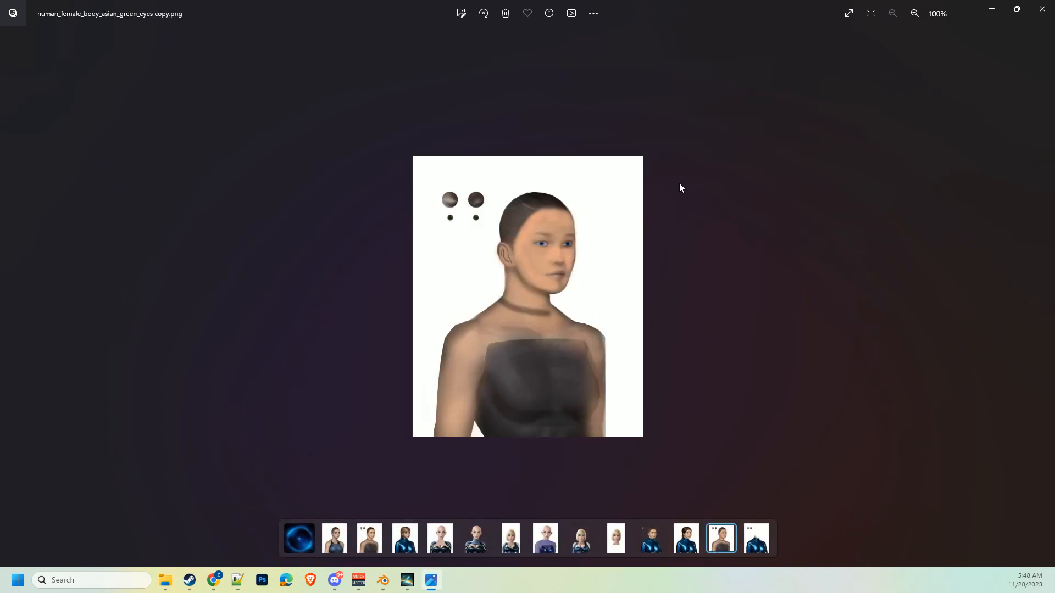
key("Left")
key("Left")
key("Left")
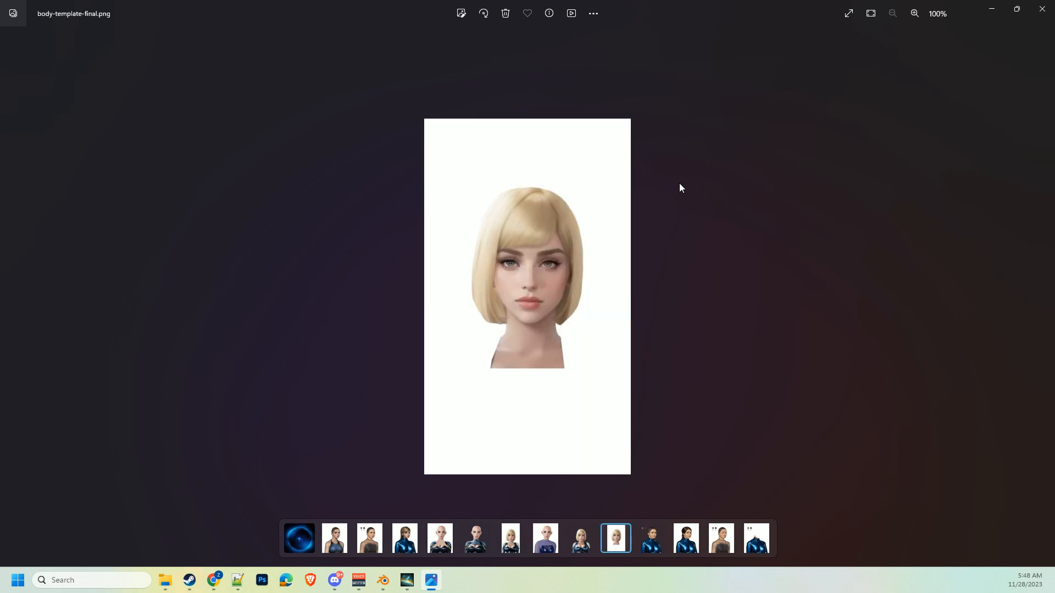
key("Left")
key("Right")
left_click(1043, 9)
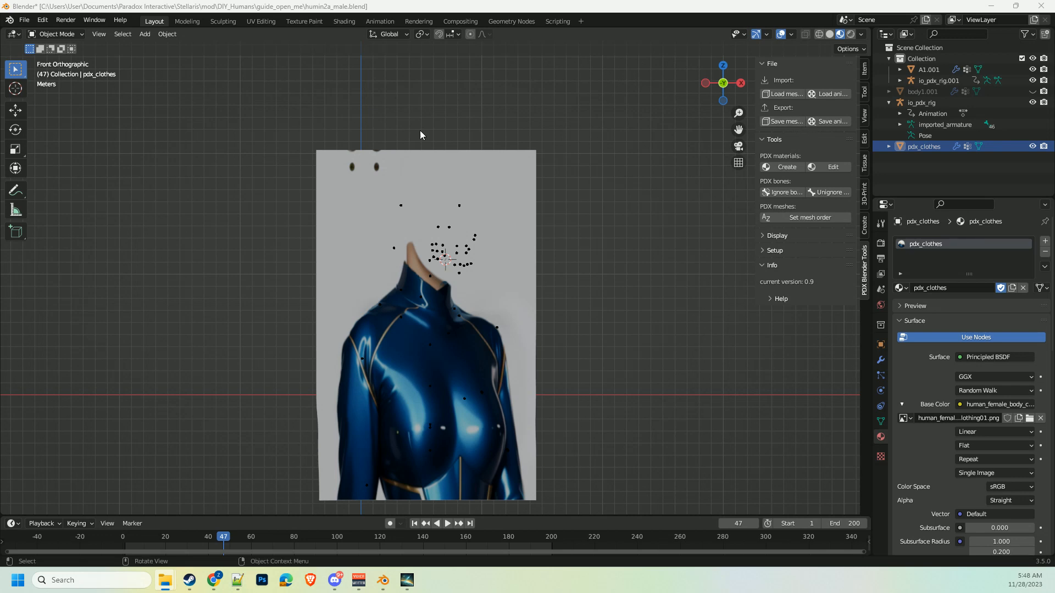
Open human_mesh.blend from the guide_open_me folder, discarding the unsaved changes to the current file
left_click(29, 22)
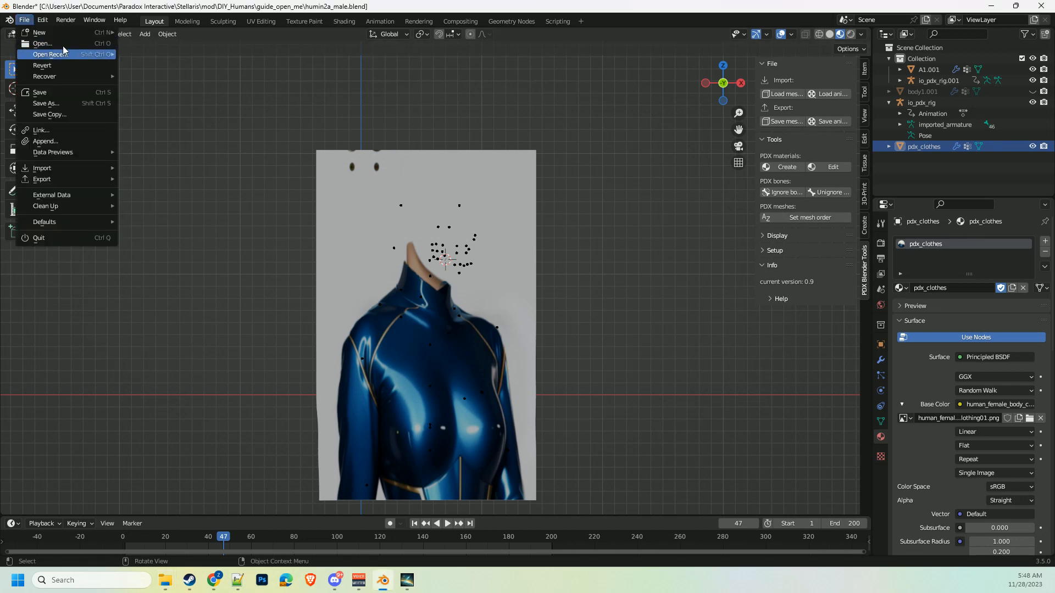
key("ctrl+q")
left_click(521, 309)
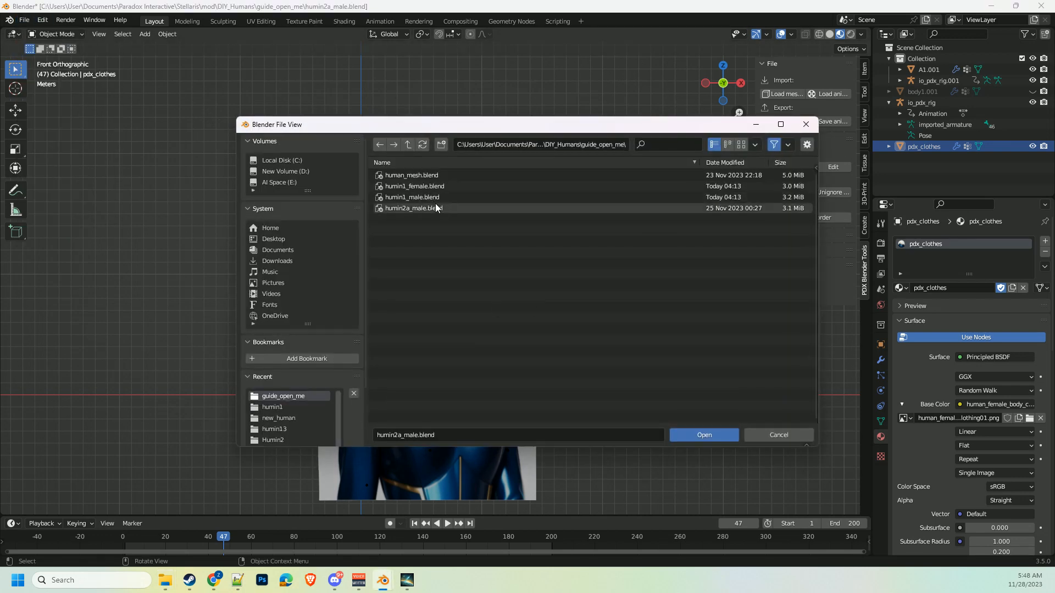
left_click(408, 177)
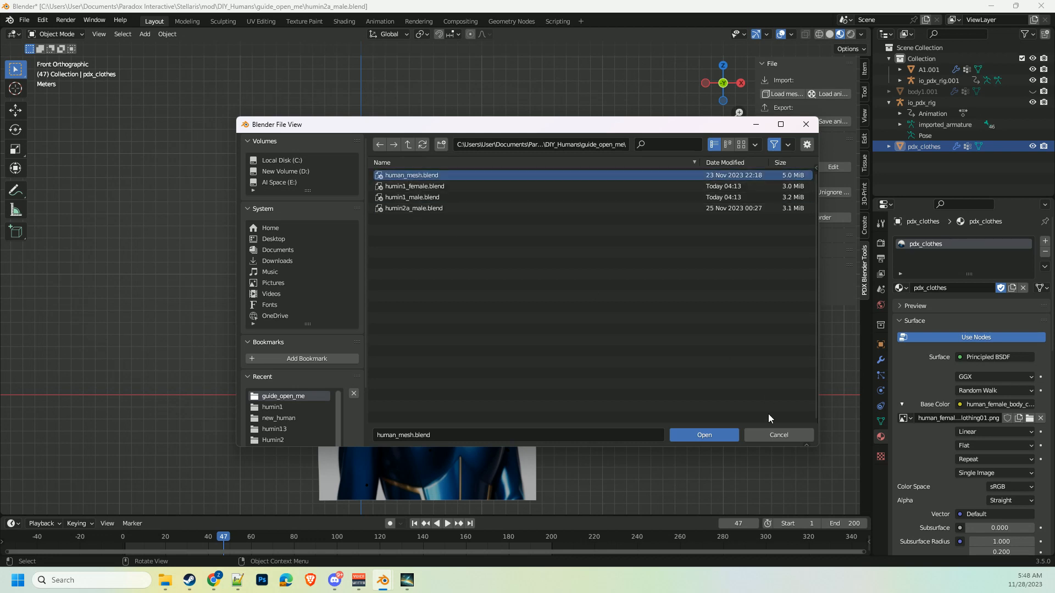
left_click(705, 435)
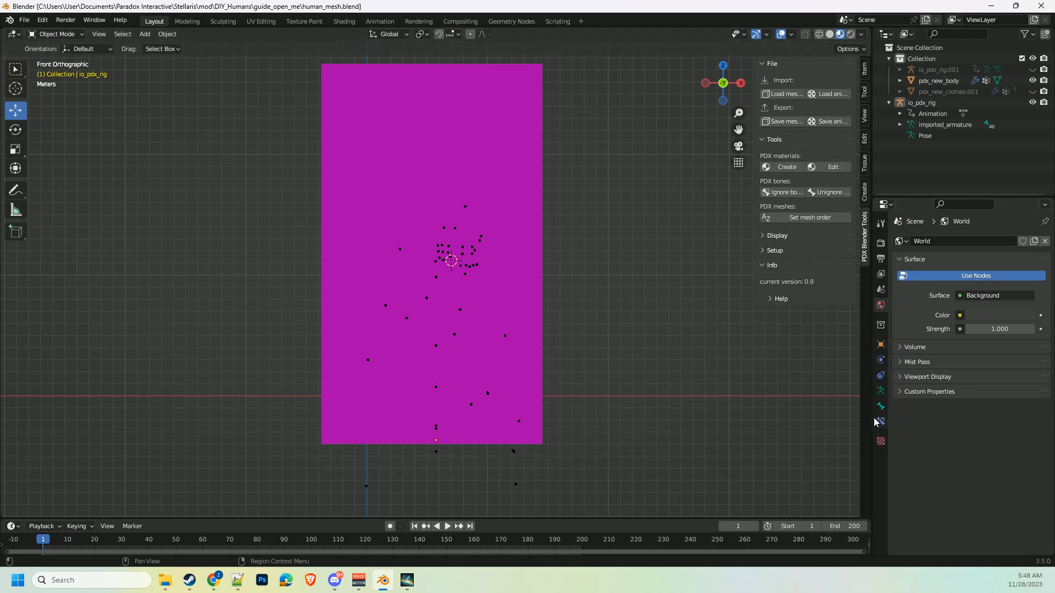
Start replacing the base color image of pdx_new_body and browse up to the DIY_Humans mod folder
left_click(938, 81)
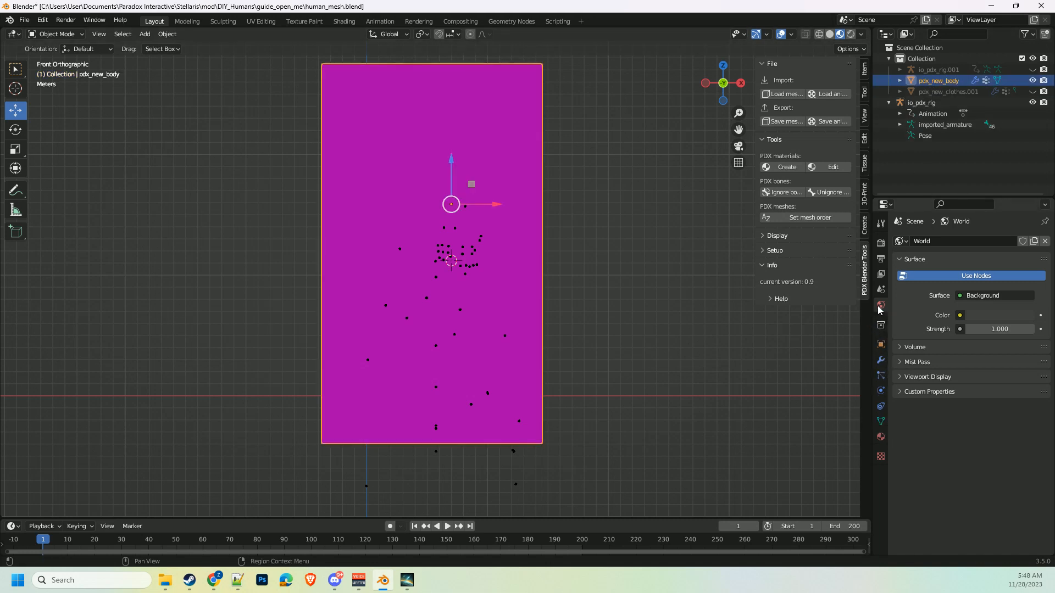
left_click(881, 437)
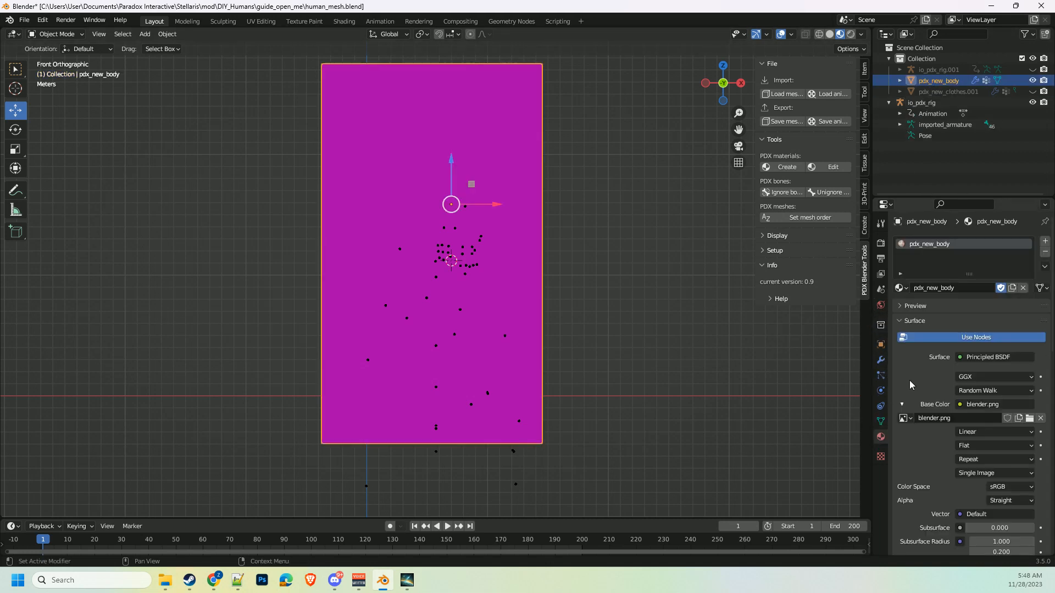
left_click(931, 419)
left_click(1030, 419)
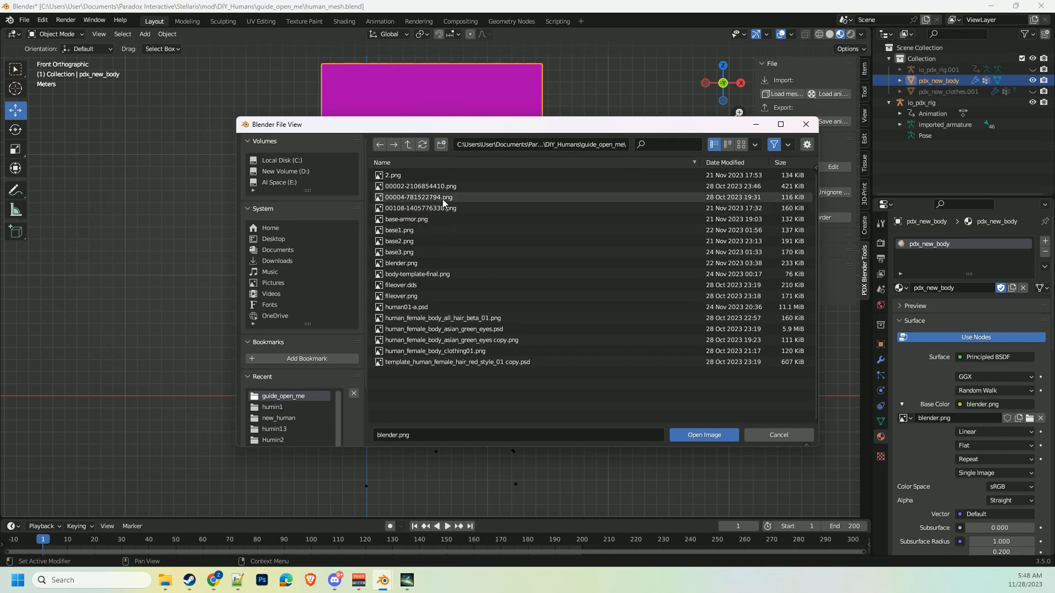
left_click(588, 147)
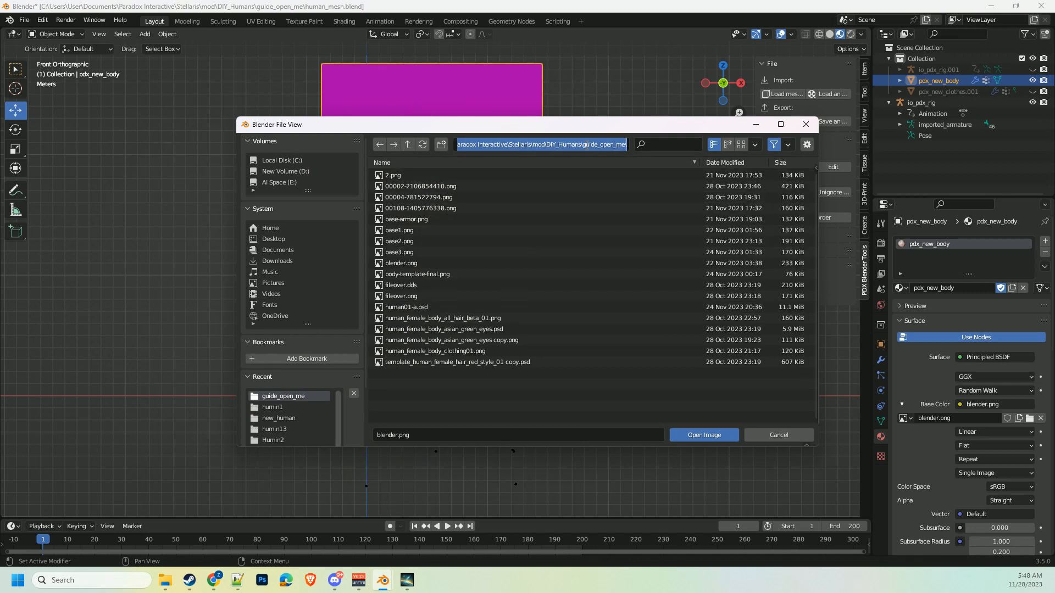
left_click_drag(583, 146, 642, 146)
key("BackSpace")
key("Return")
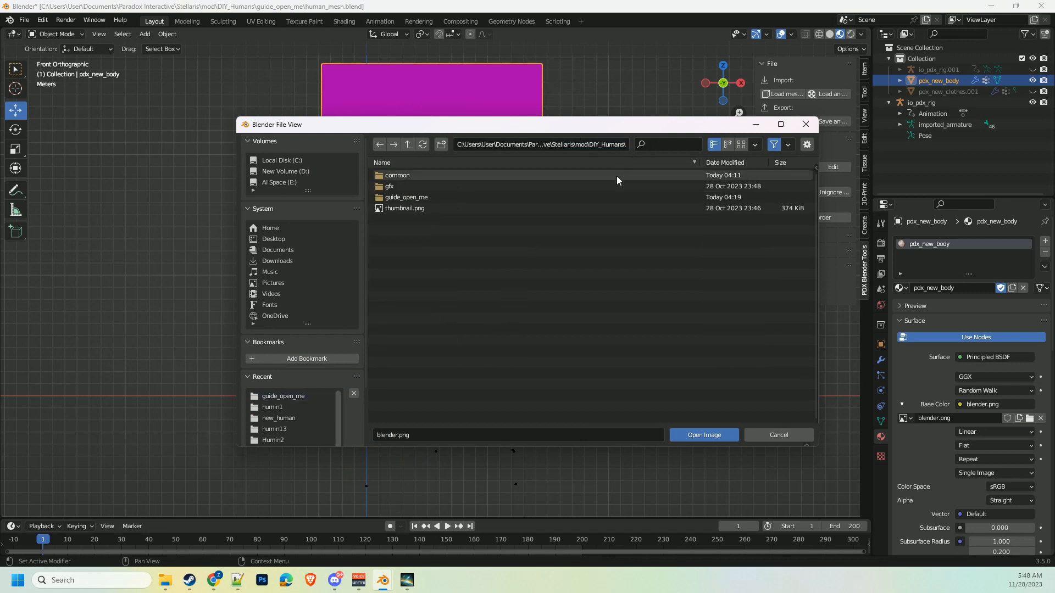
Load human01_base01_female_01.dds from gfx\models\portraits\human01 as the base color image of pdx_new_body
left_click(405, 186)
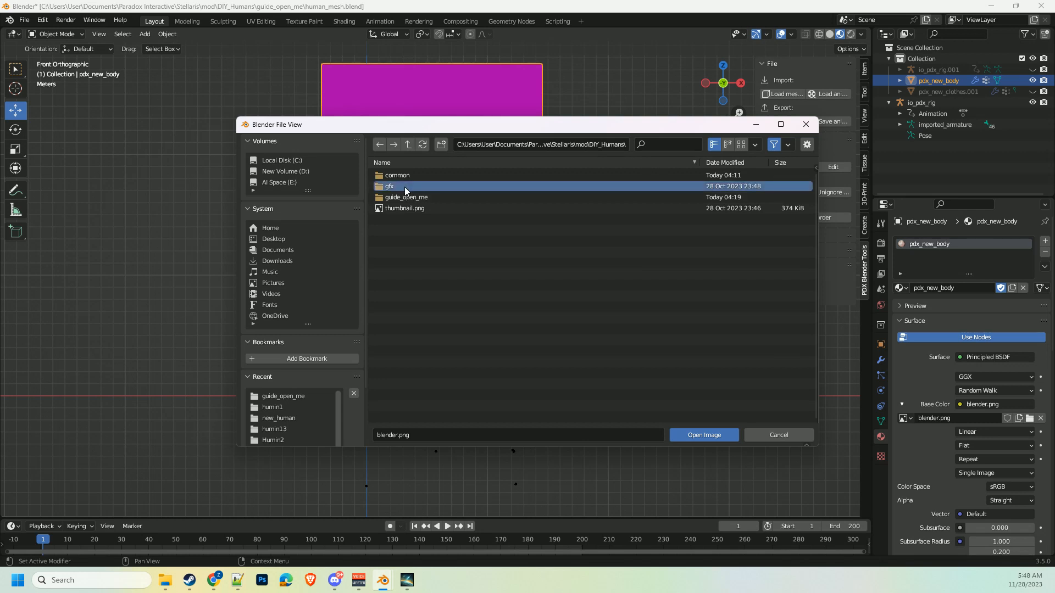
double_click(405, 187)
left_click(406, 186)
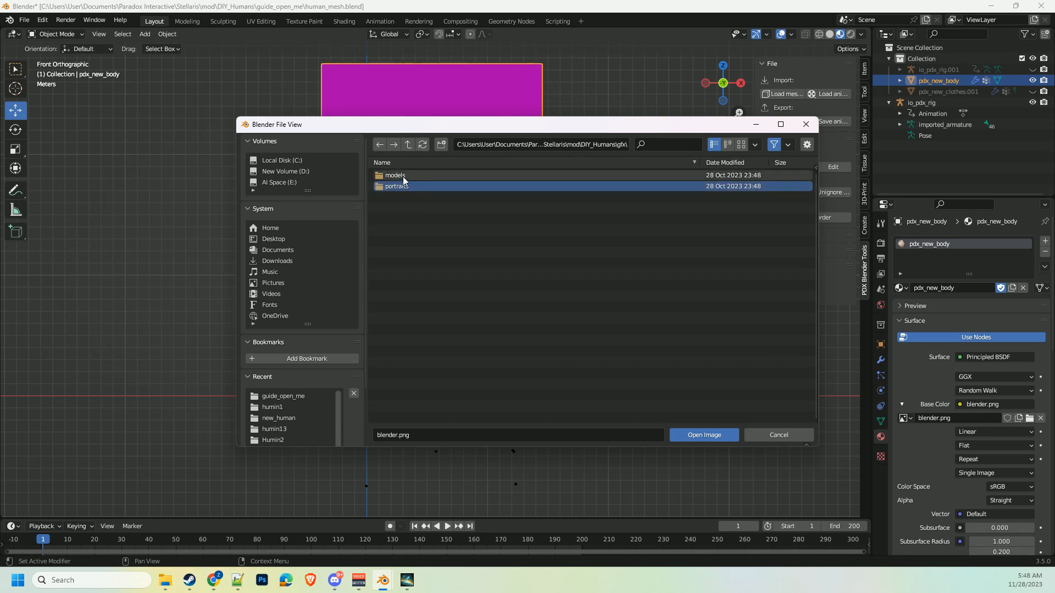
double_click(404, 176)
double_click(406, 176)
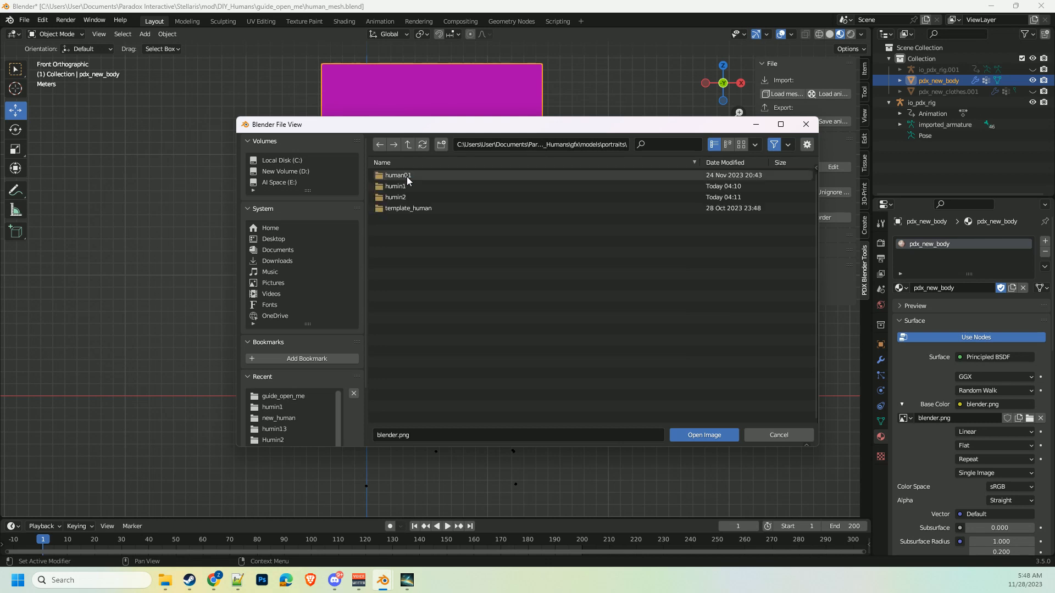
left_click(414, 177)
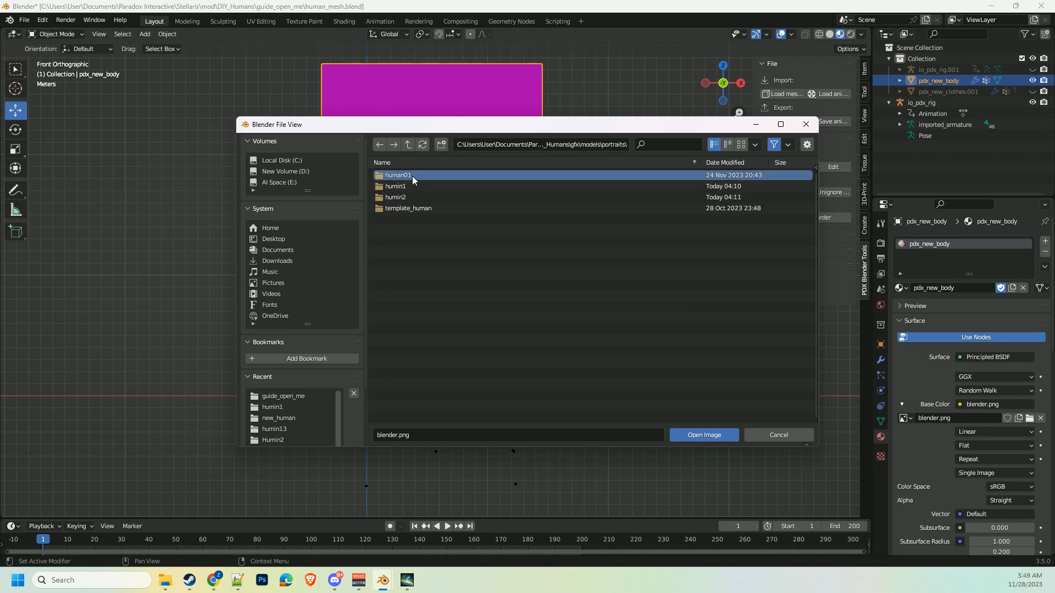
double_click(409, 177)
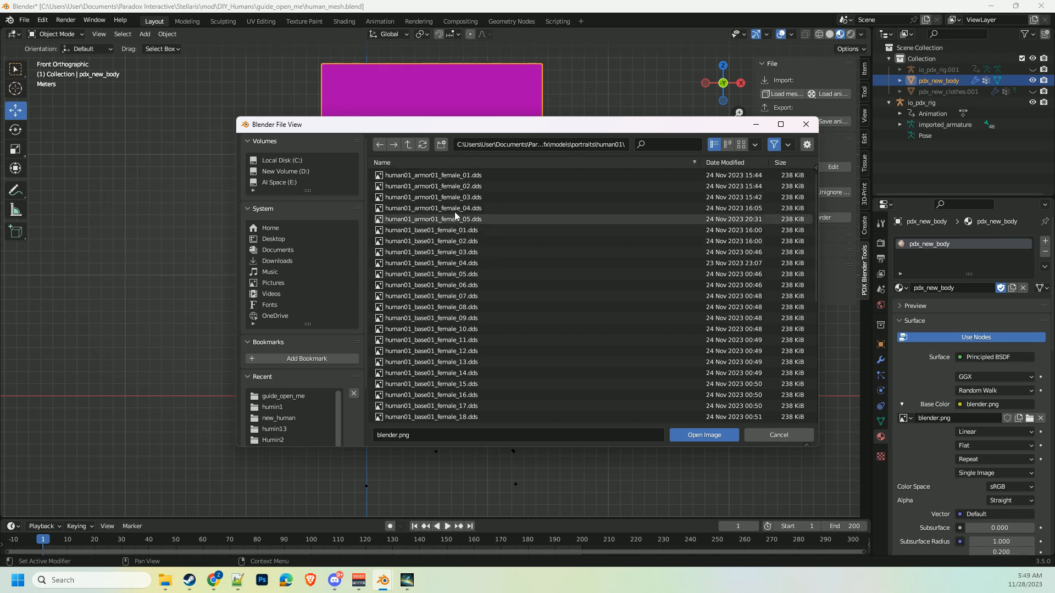
left_click(428, 233)
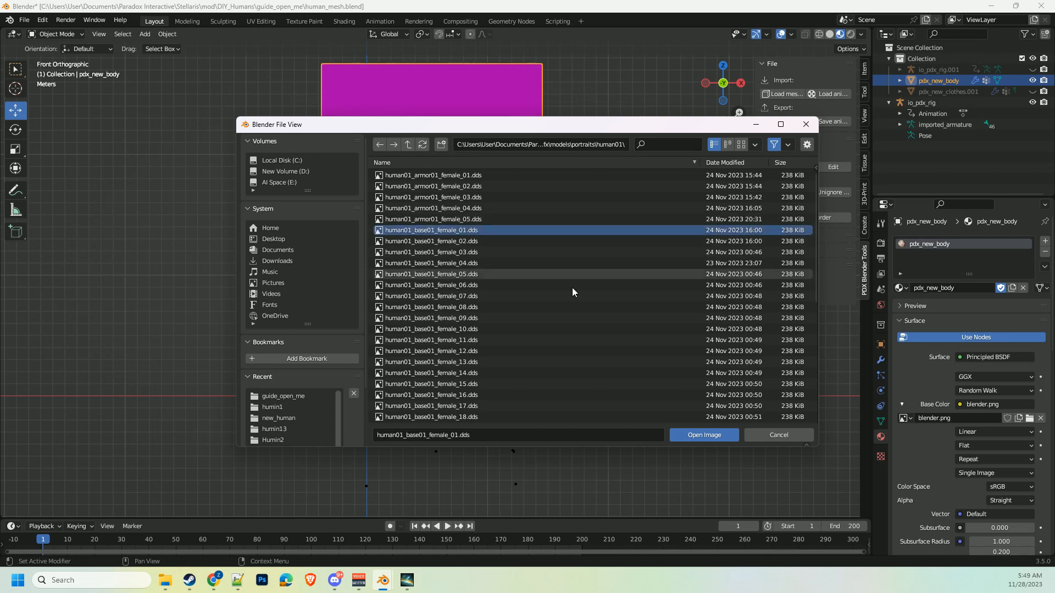
left_click(697, 435)
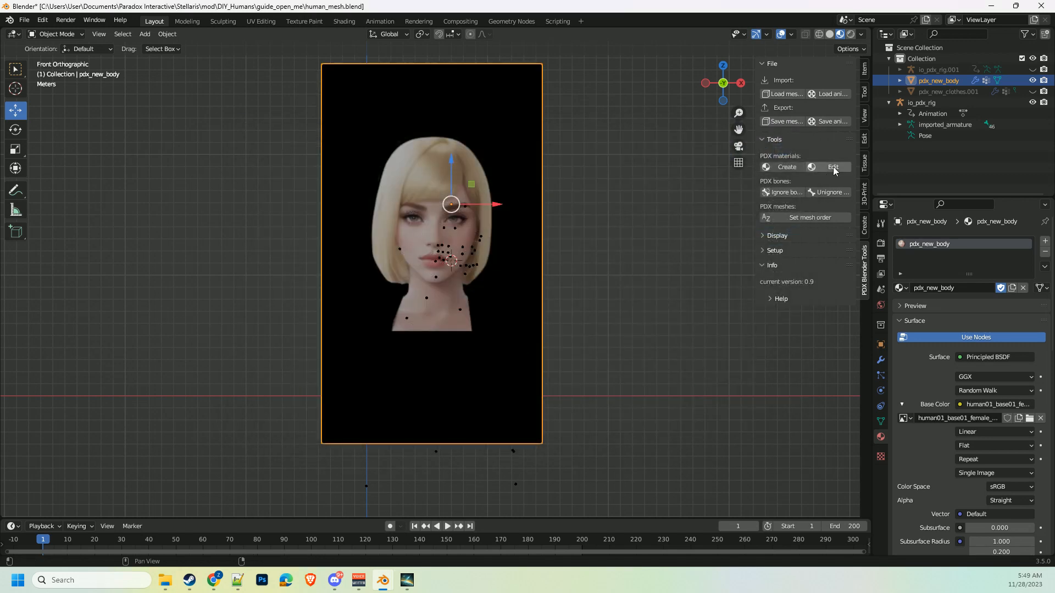
Show pdx_new_clothes.001 in the viewport and browse to the DIY_Humans\guide_open_me folder for its replacement base color image
left_click(943, 92)
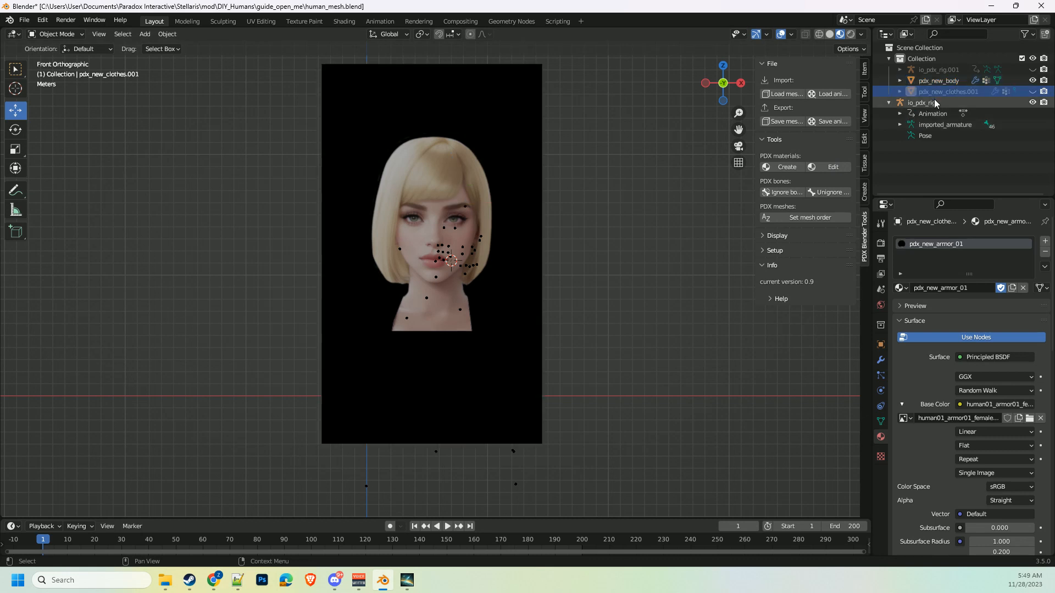
left_click(1033, 93)
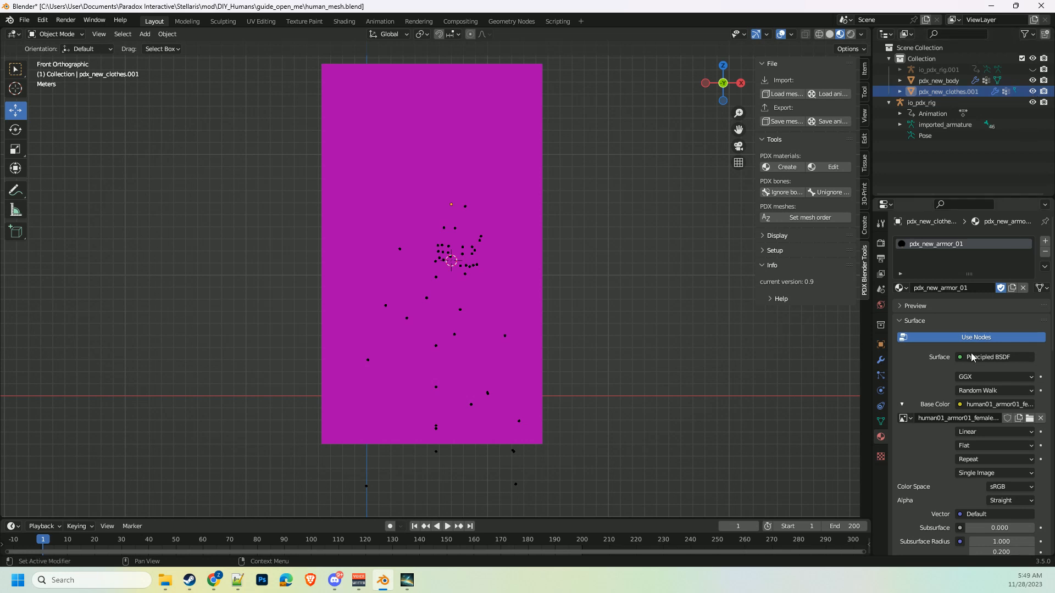
left_click(1030, 418)
left_click(554, 144)
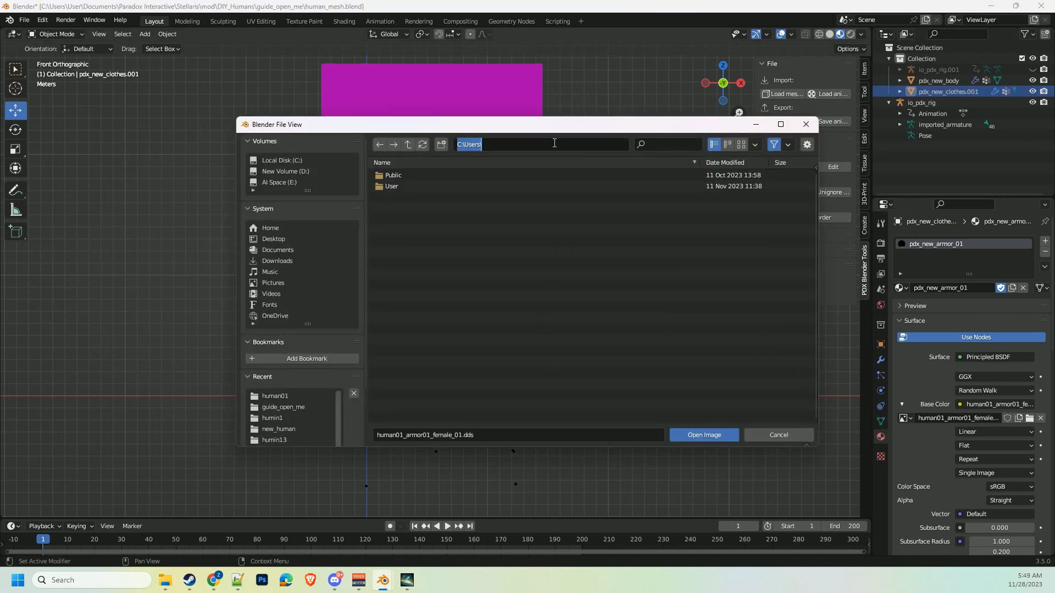
type("C:\\Users\\User\\Documents\\Paradox Interactive\\Stellaris\\mod\\DIY_Humans\\guide_open_me")
key("Return")
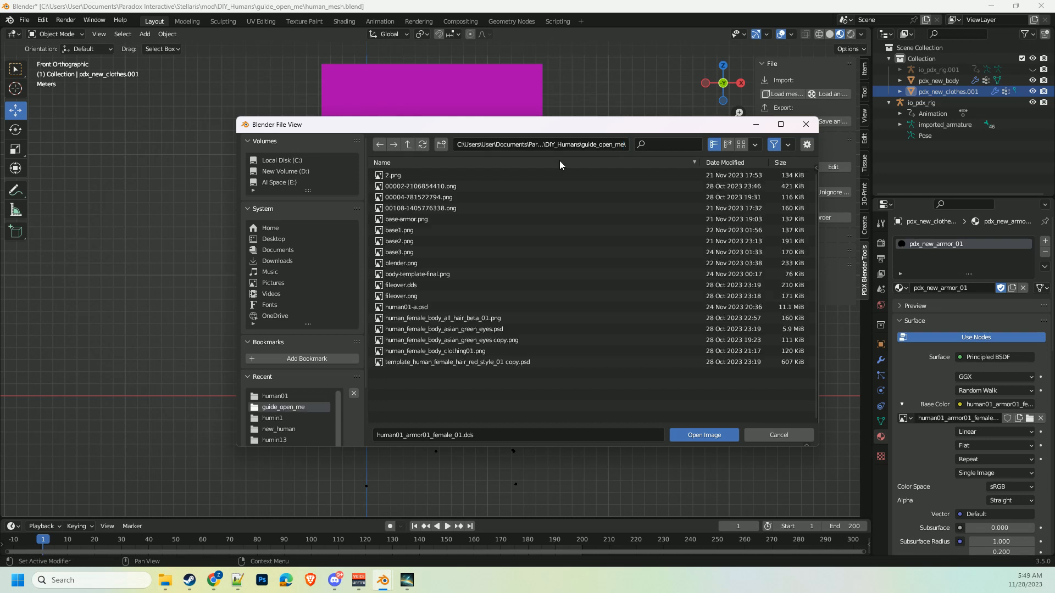
Shorten the image browser's path from guide_open_me to its parent folder, DIY_Humans
left_click(587, 145)
key("End")
key("BackSpace")
key("BackSpace")
key("BackSpace")
key("BackSpace")
key("BackSpace")
key("BackSpace")
key("BackSpace")
key("BackSpace")
key("BackSpace")
key("BackSpace")
key("BackSpace")
key("BackSpace")
key("BackSpace")
key("BackSpace")
key("Return")
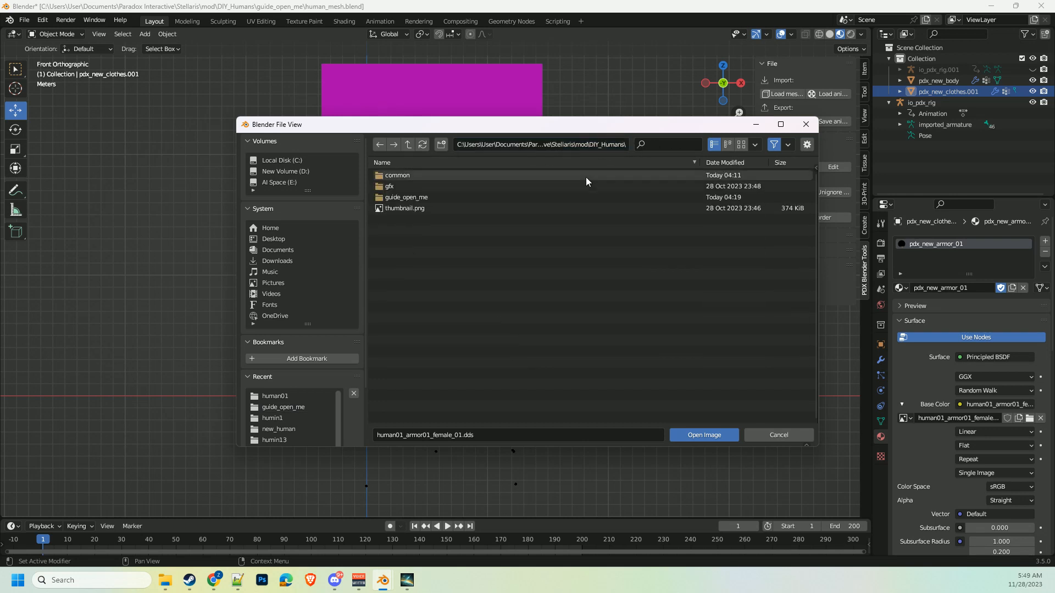
Load human01_armor01_female_01.dds from gfx\models\portraits\human01 as the base color image of pdx_new_clothes.001
left_click(410, 185)
double_click(413, 187)
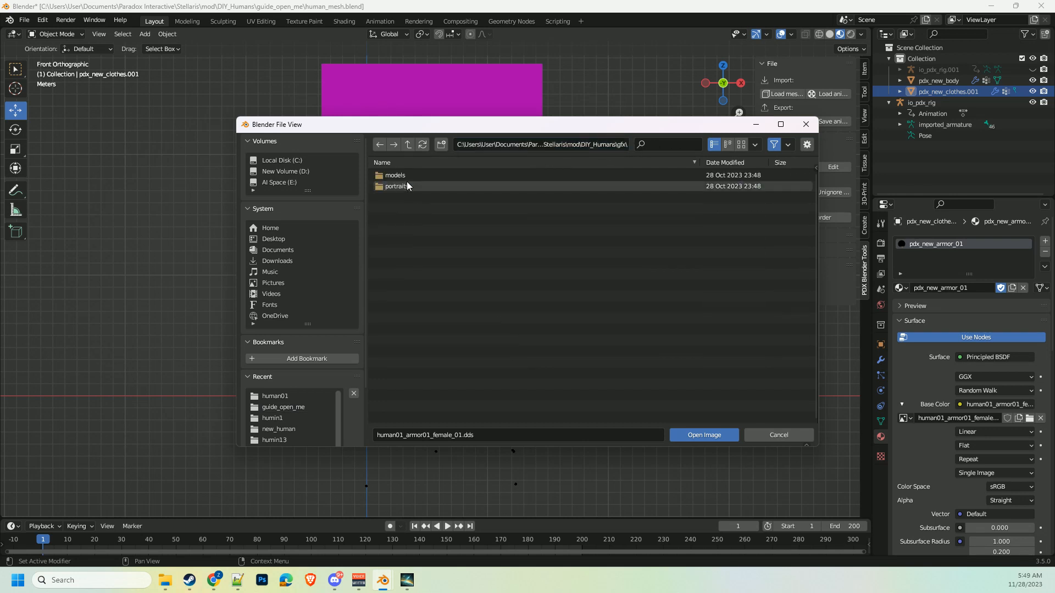
left_click(404, 179)
double_click(402, 177)
double_click(402, 177)
left_click(404, 176)
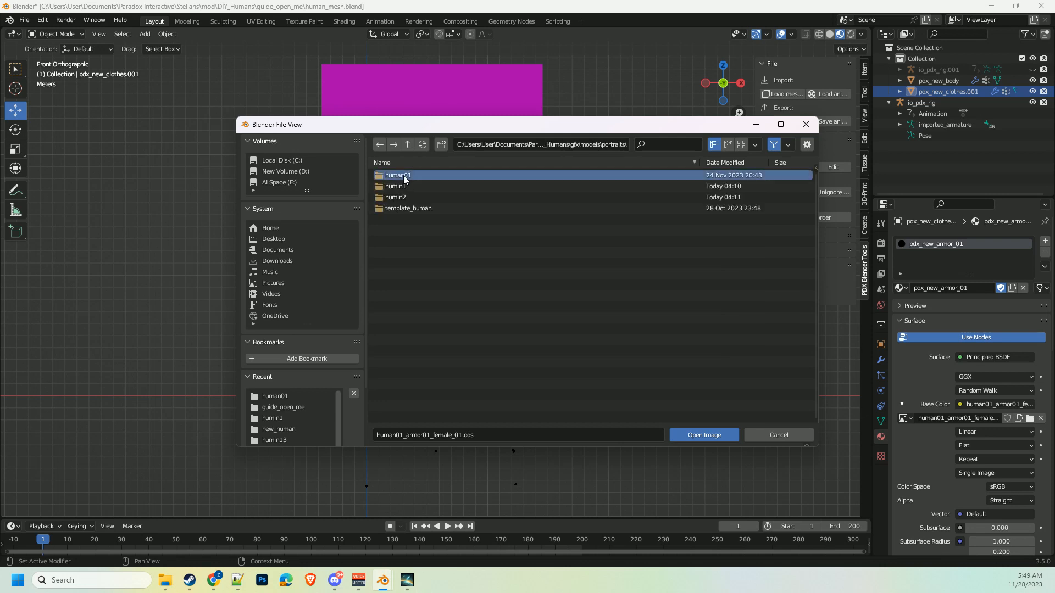
double_click(403, 176)
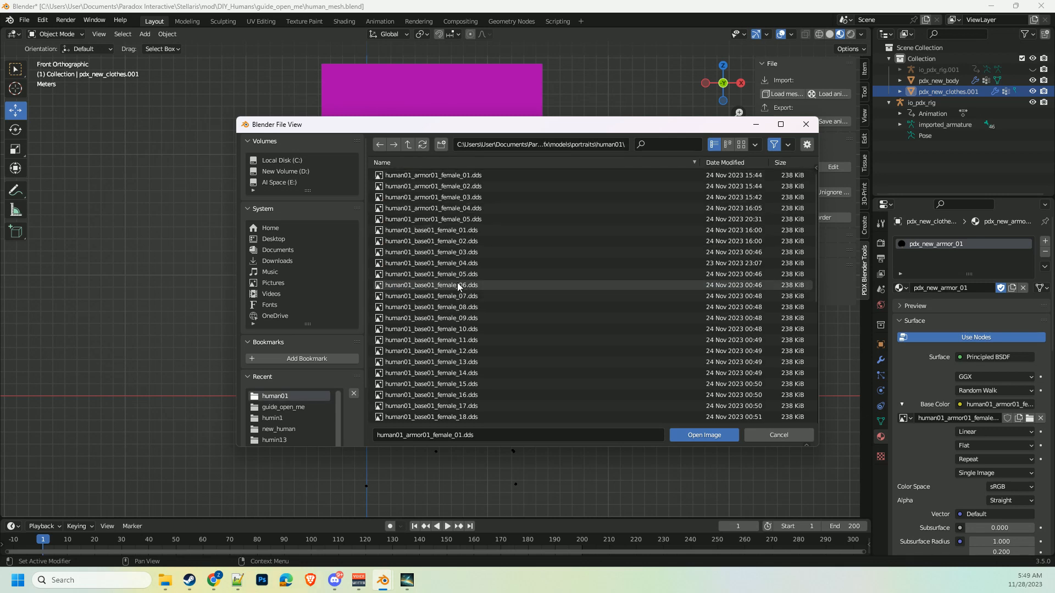
left_click(442, 176)
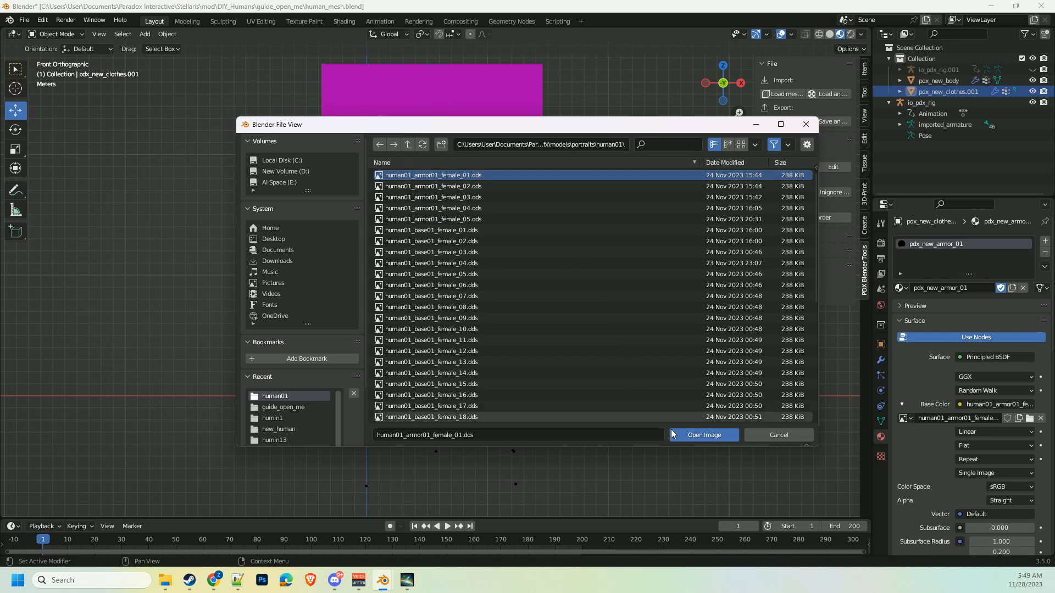
left_click(695, 436)
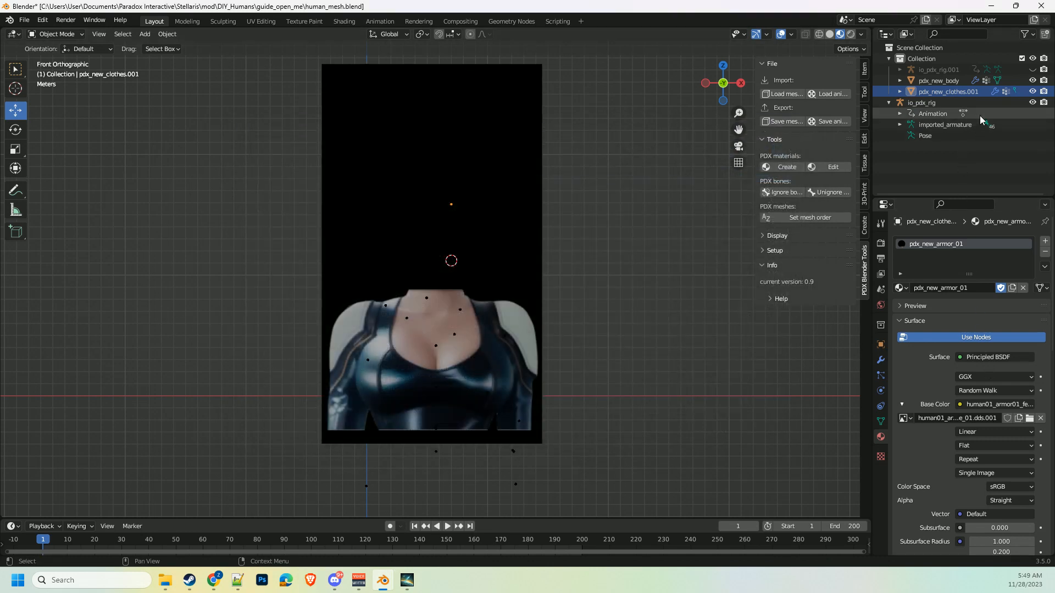
Toggle the visibility of pdx_new_clothes.001 to compare the clothes mesh with the body mesh behind it
left_click(1032, 91)
left_click(1033, 91)
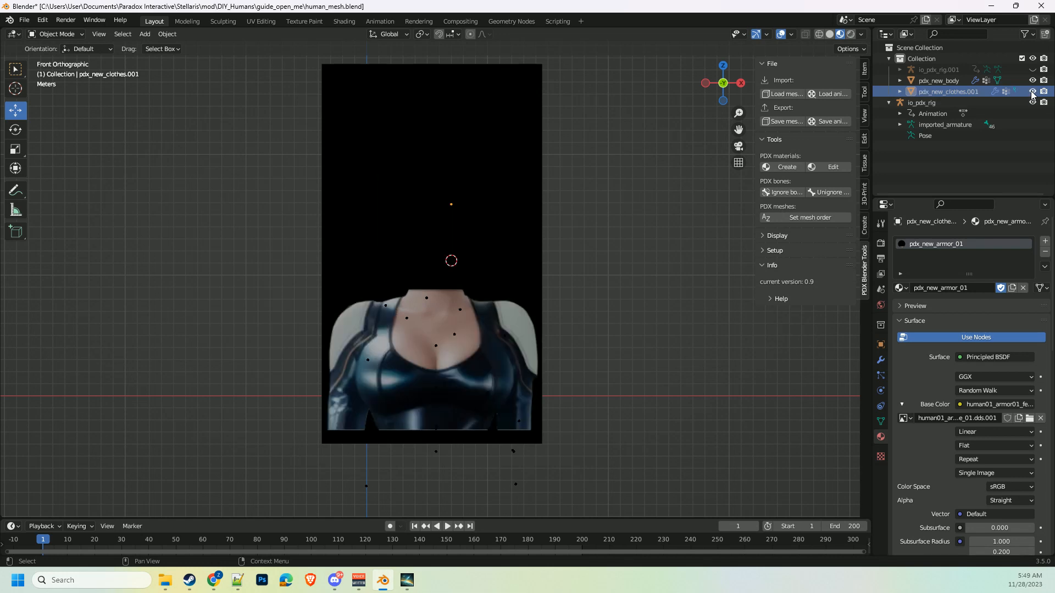
left_click(1033, 91)
left_click(1033, 91)
left_click(1032, 91)
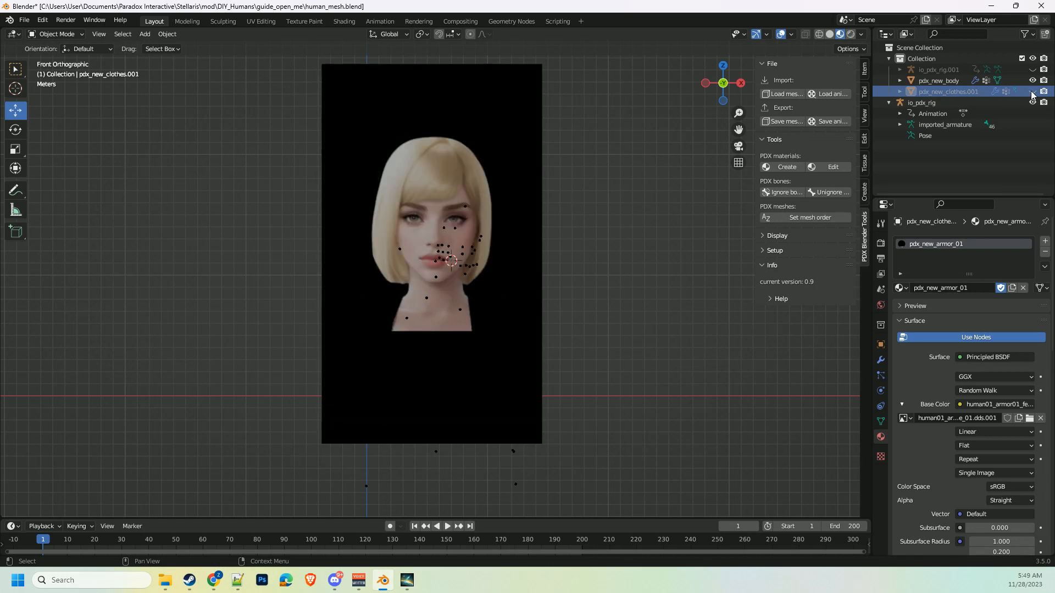
left_click(1033, 92)
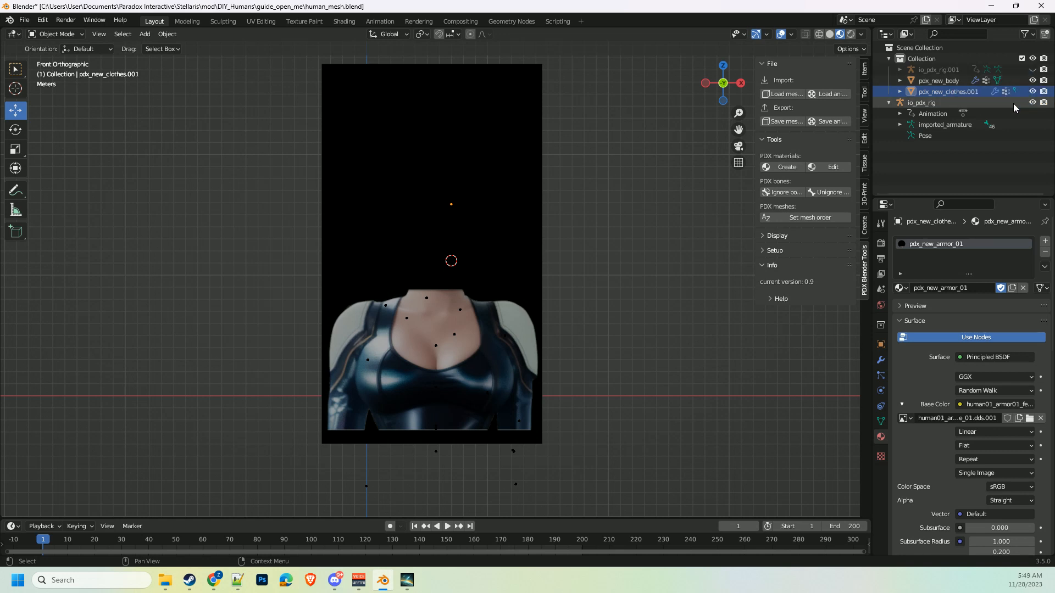
left_click(976, 103)
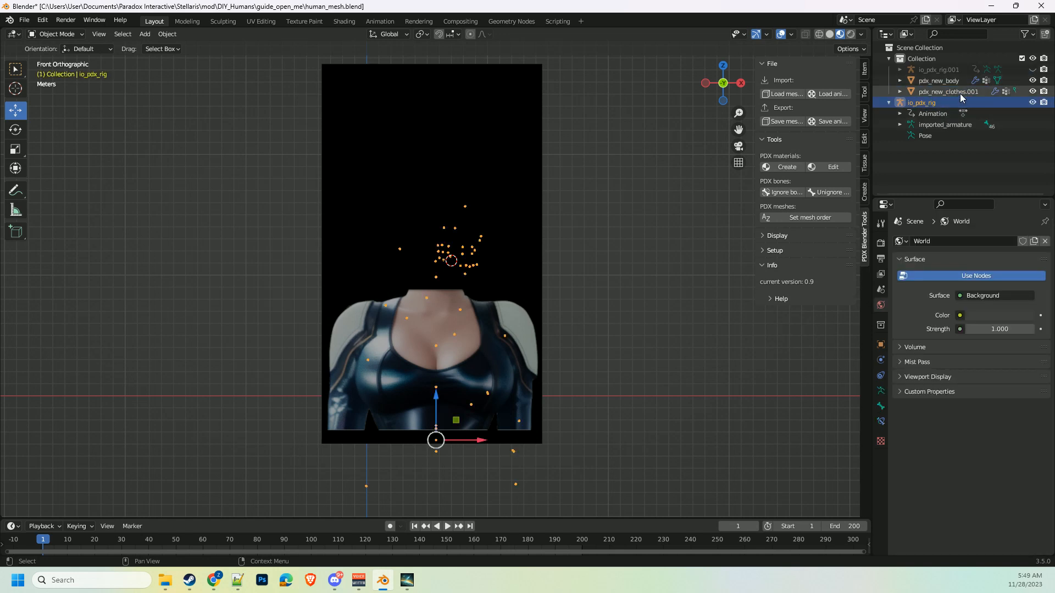
left_click(961, 93)
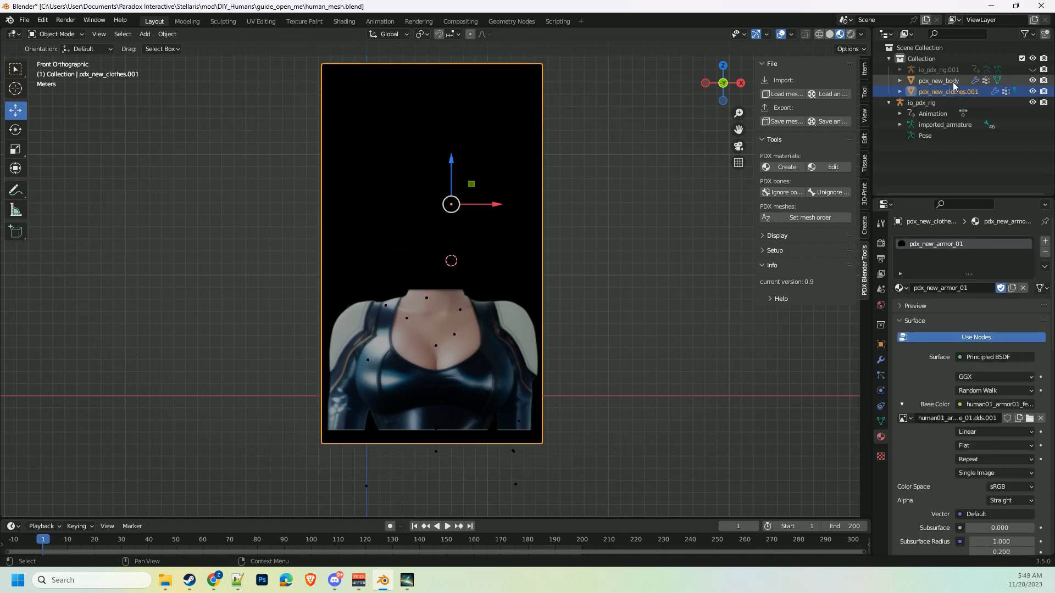
left_click(1033, 92)
left_click(1032, 91)
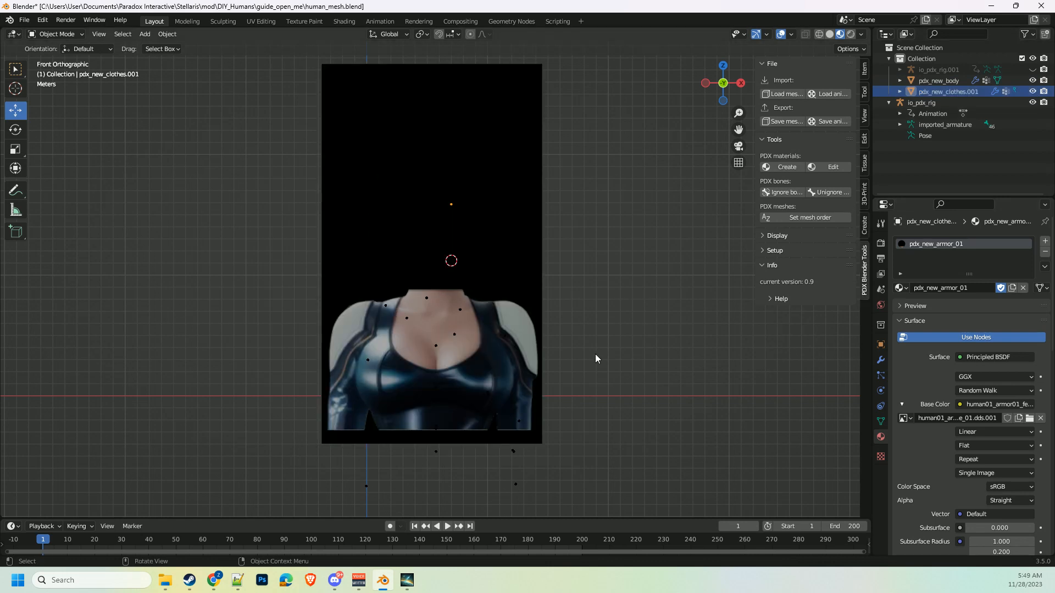
Switch to Stellaris and select the blonde bob-haired portrait in the Template category of the species appearance
left_click(407, 581)
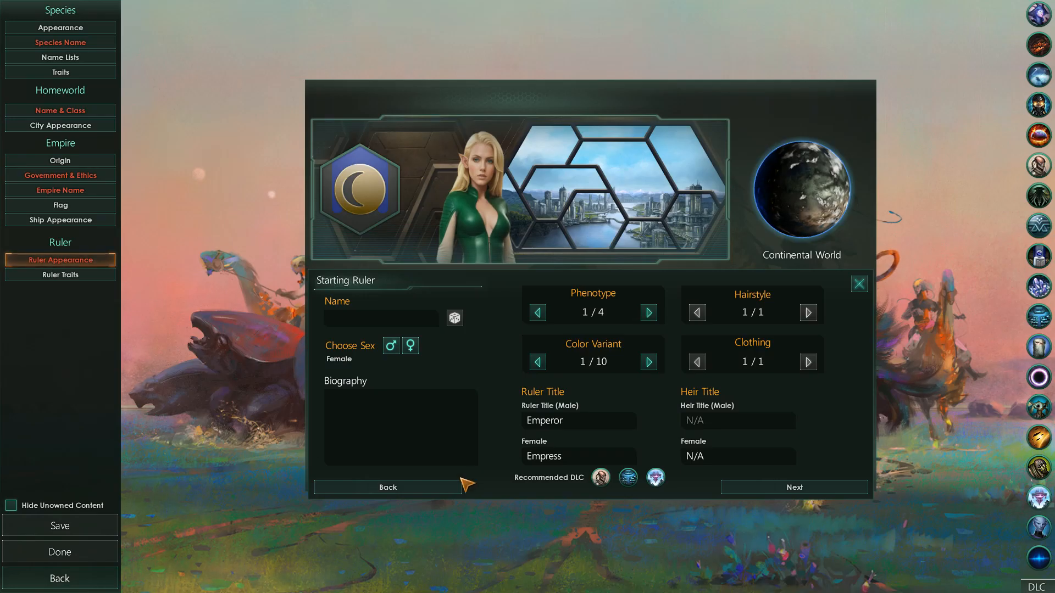
left_click(91, 582)
left_click(768, 489)
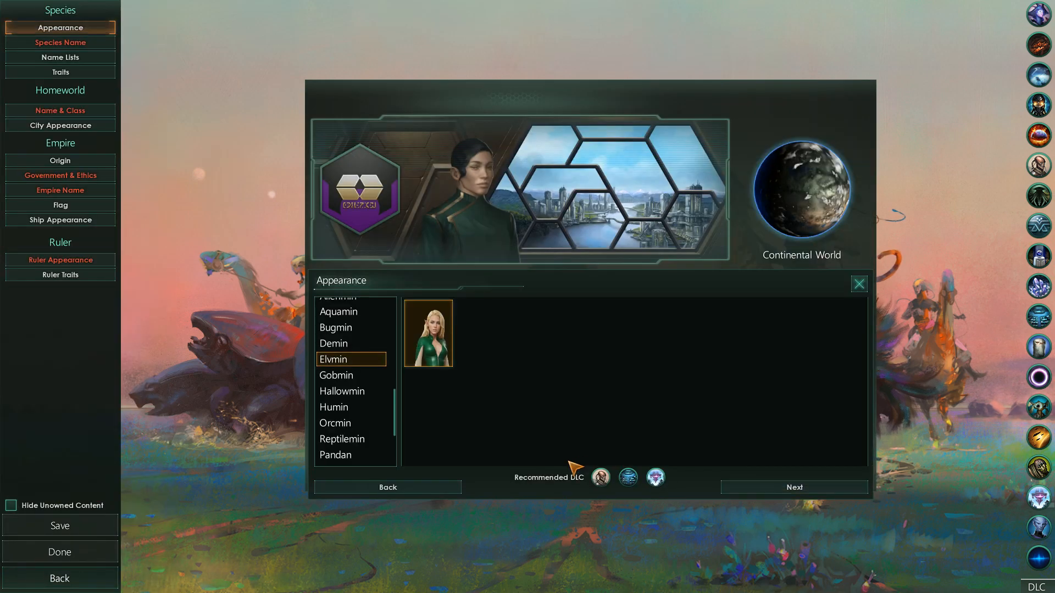
scroll(374, 433, "down", 3)
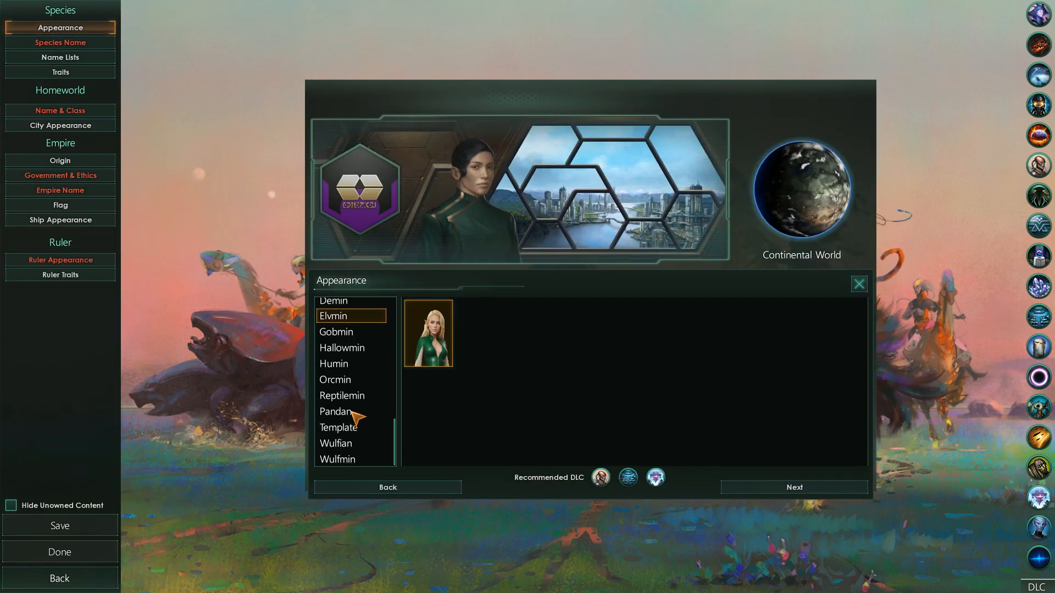
left_click(345, 429)
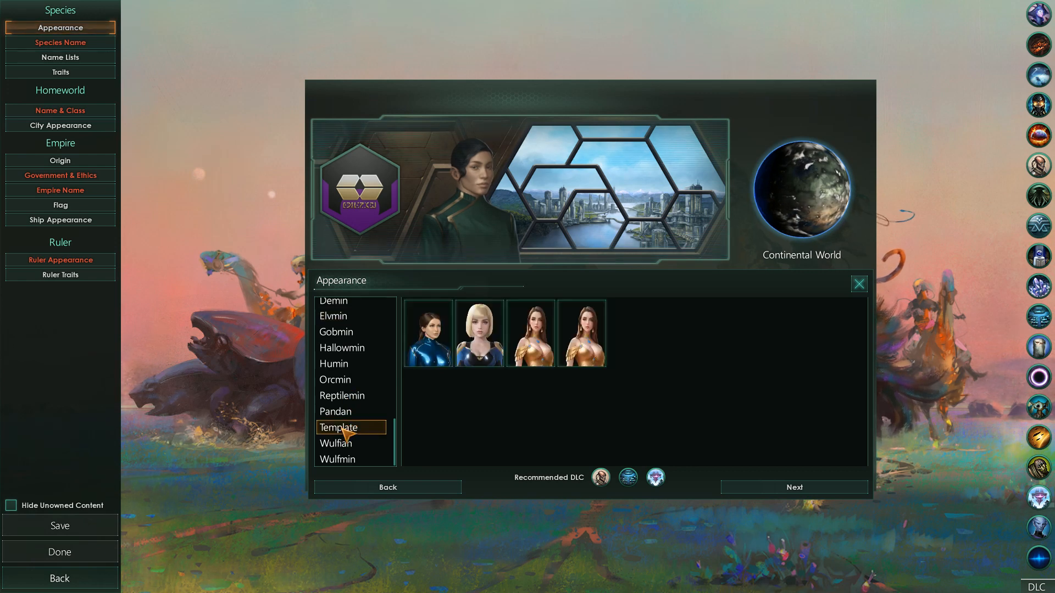
left_click(477, 340)
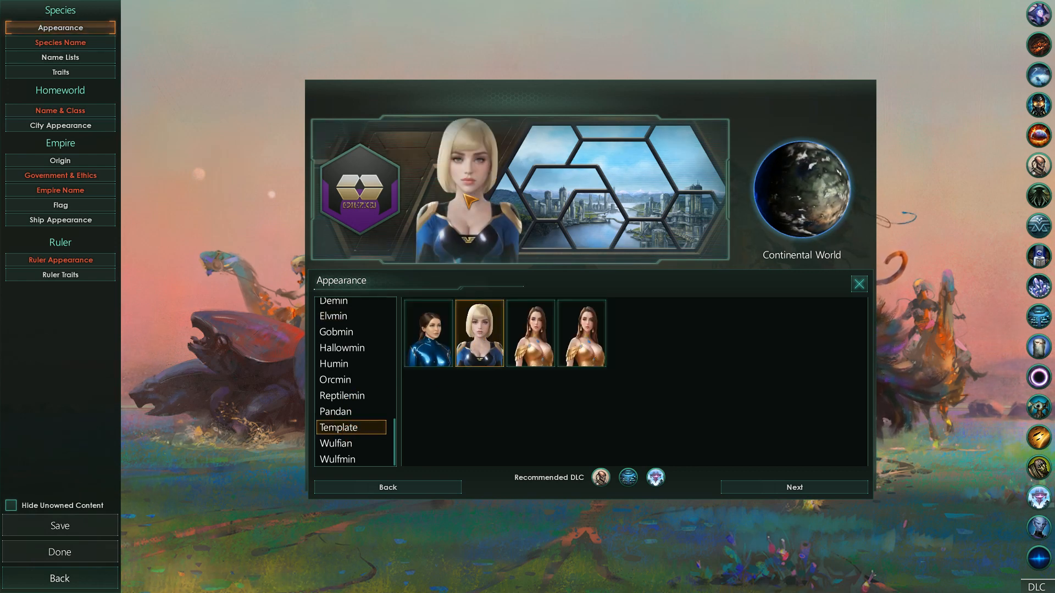
Open the ruler appearance settings and cycle through the portrait's clothing options, stopping at 2 / 5
left_click(476, 210)
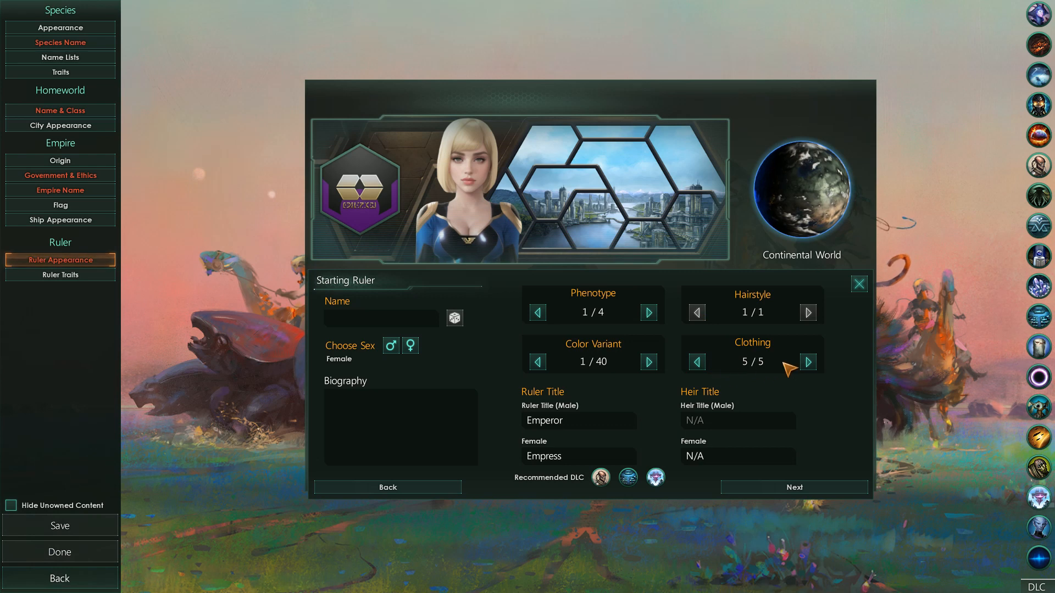
left_click(808, 362)
left_click(807, 362)
left_click(808, 362)
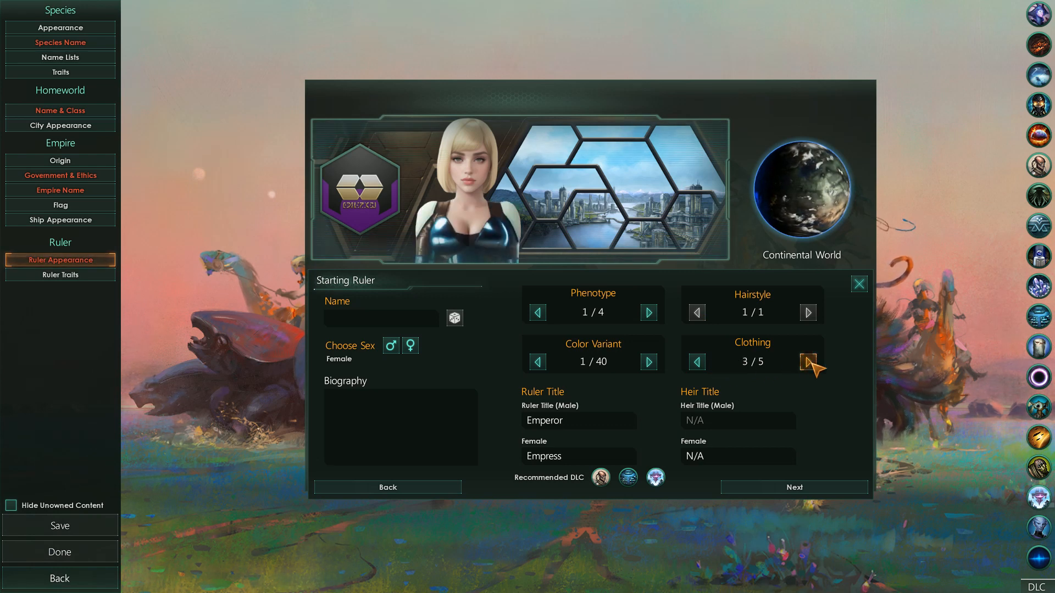
left_click(808, 362)
left_click(807, 362)
left_click(808, 362)
left_click(808, 361)
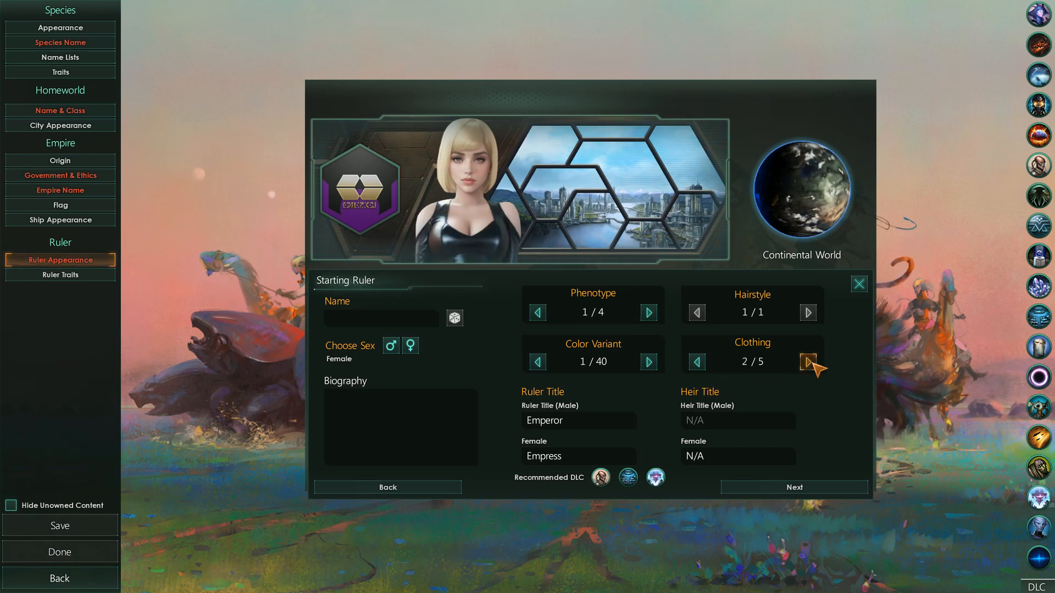
Step through the portrait's hair color variants and return to variant 1 / 40
left_click(648, 362)
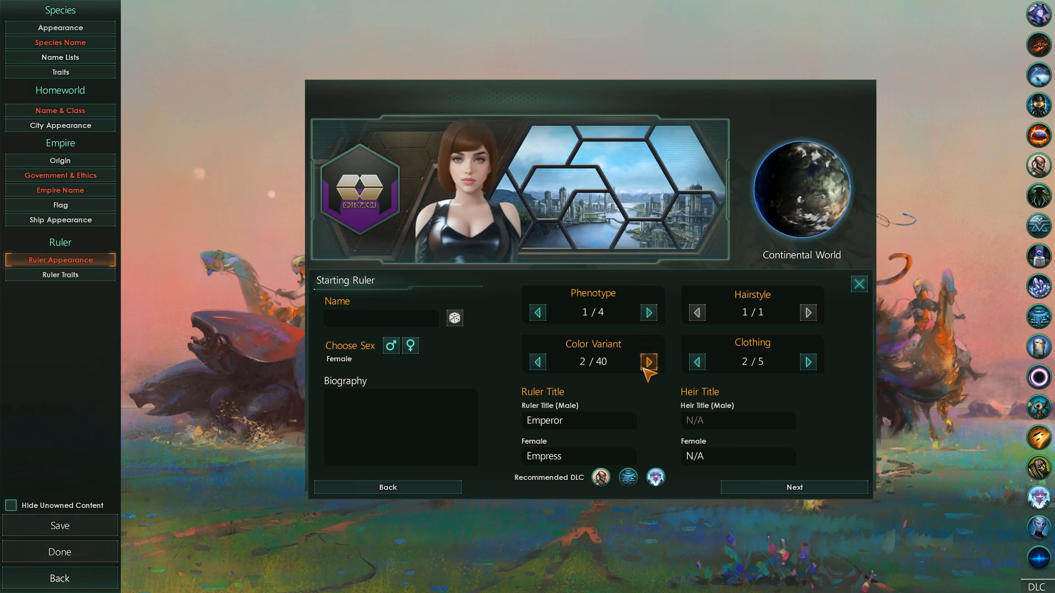
left_click(649, 362)
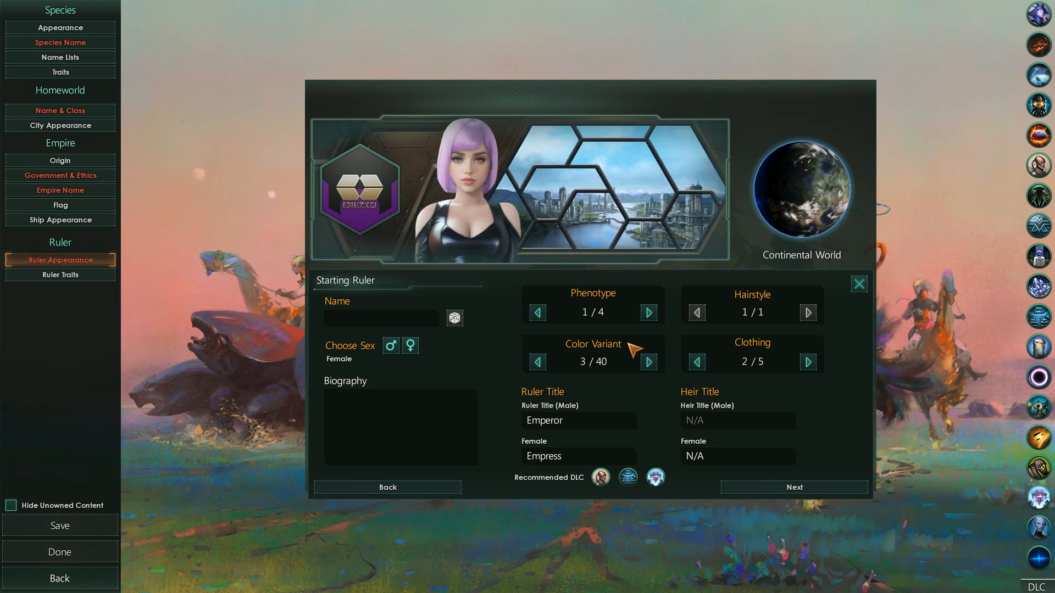
left_click(648, 361)
left_click(649, 361)
left_click(649, 362)
left_click(537, 361)
left_click(538, 361)
left_click(538, 362)
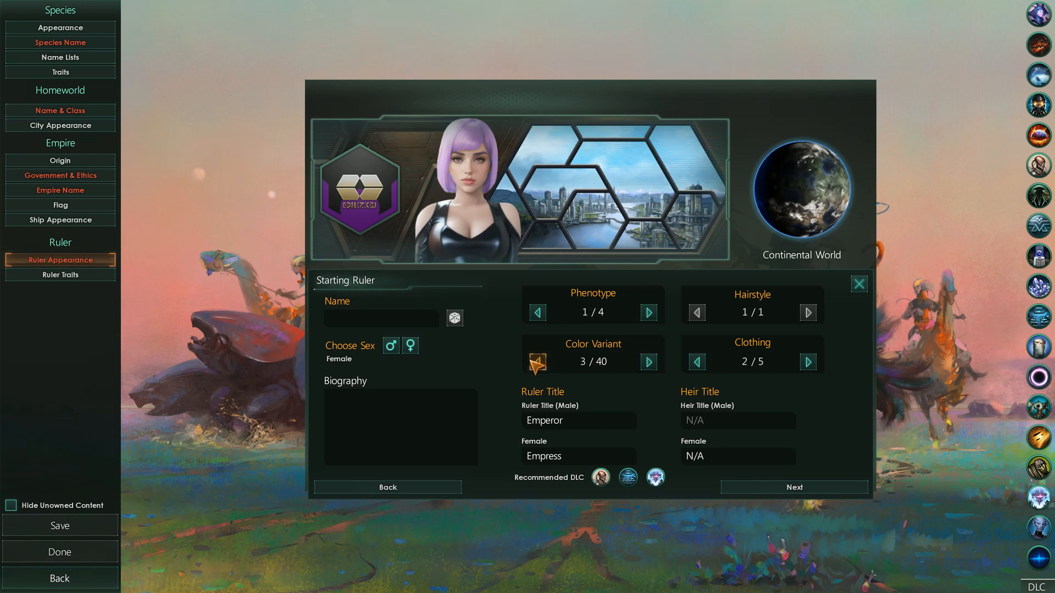
left_click(537, 362)
left_click(537, 362)
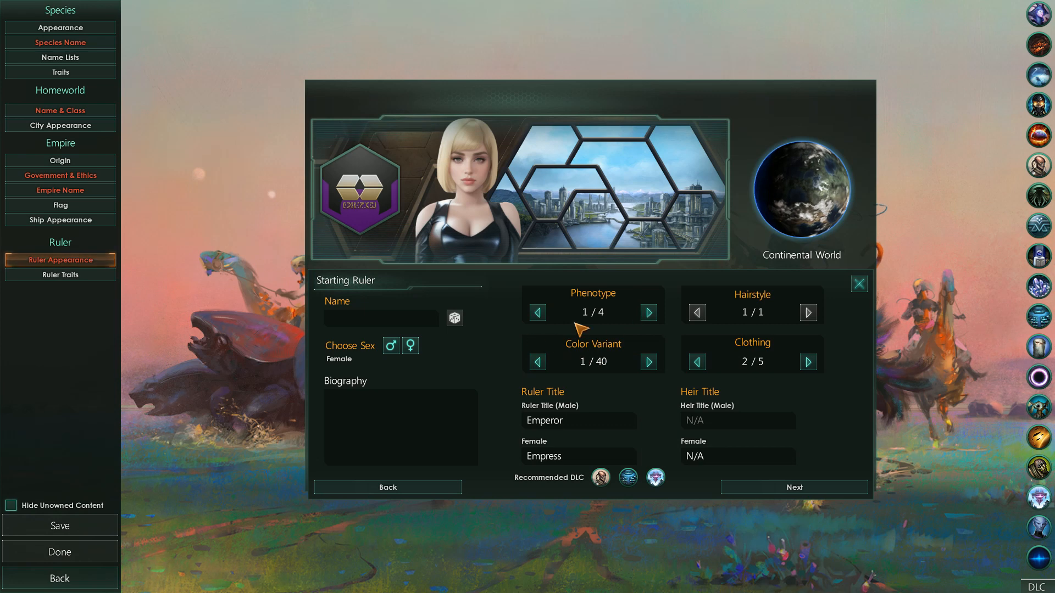
Cycle the ruler's clothing through the remaining outfits to option 1 / 5
left_click(807, 361)
left_click(808, 361)
left_click(808, 362)
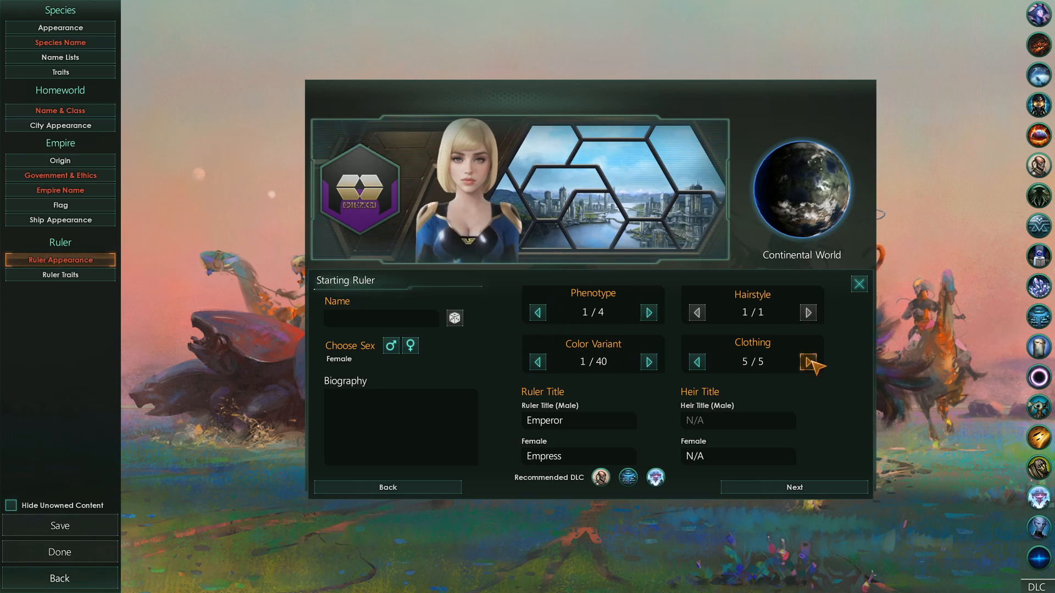
left_click(808, 361)
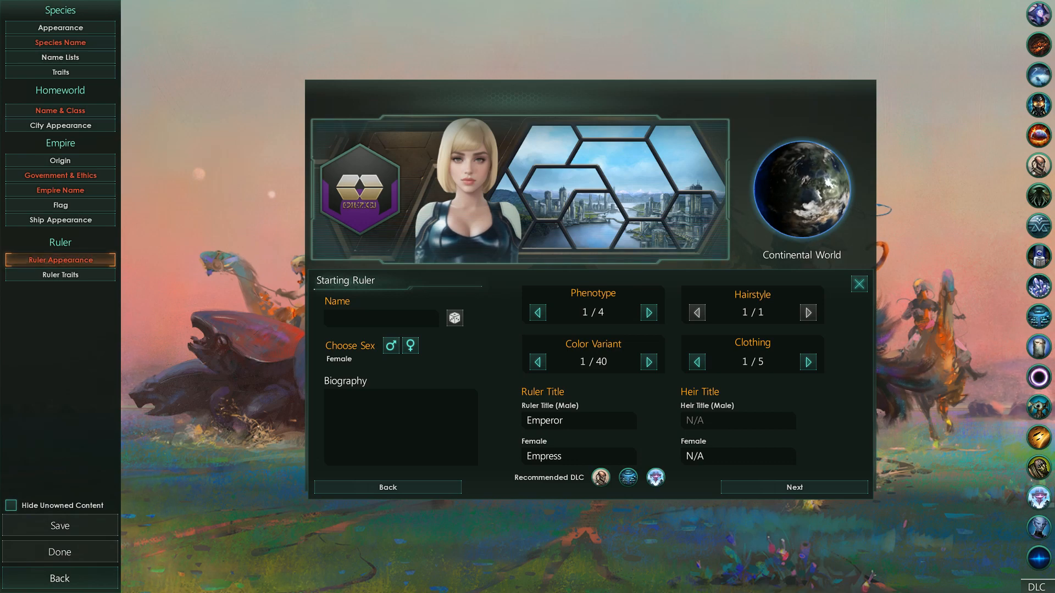
Switch to File Explorer and open the gfx\models\portraits\human01 folder inside DIY_Humans
left_click_drag(0, 25, 583, 1)
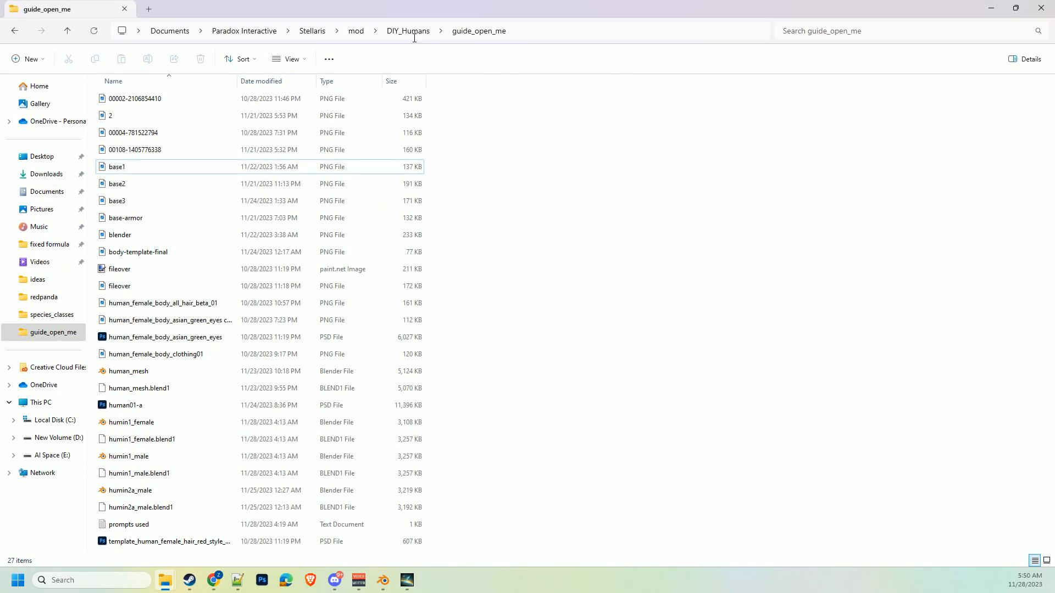
key("alt+Up")
double_click(175, 115)
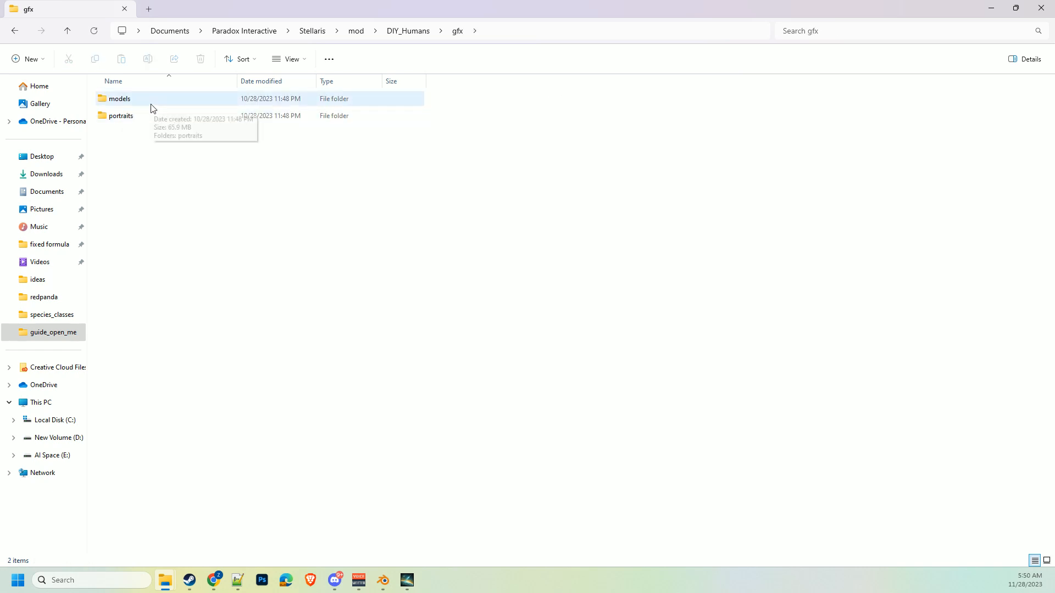
double_click(152, 106)
double_click(154, 107)
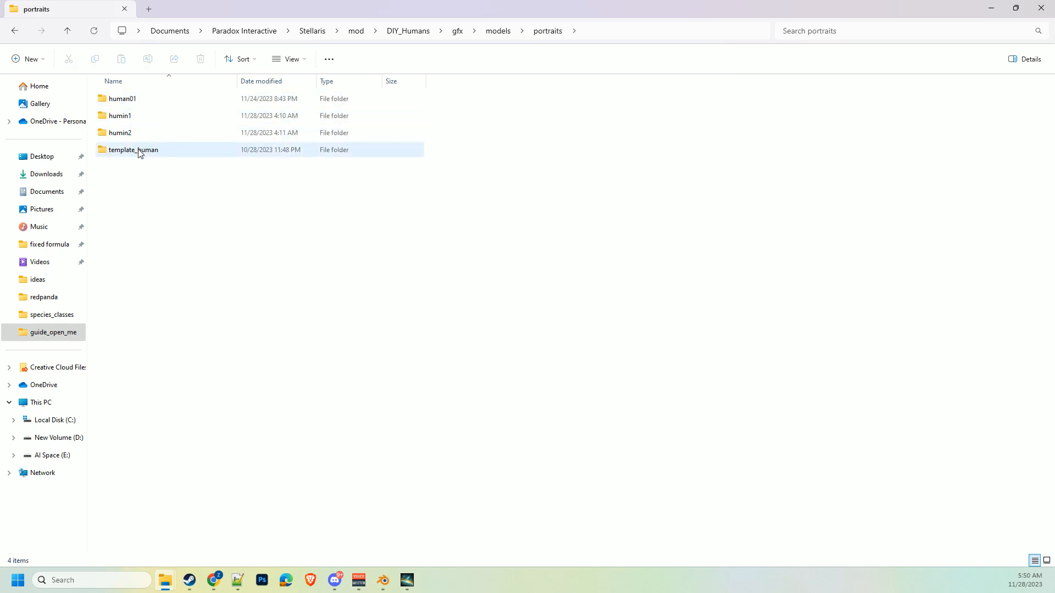
double_click(144, 102)
right_click(238, 121)
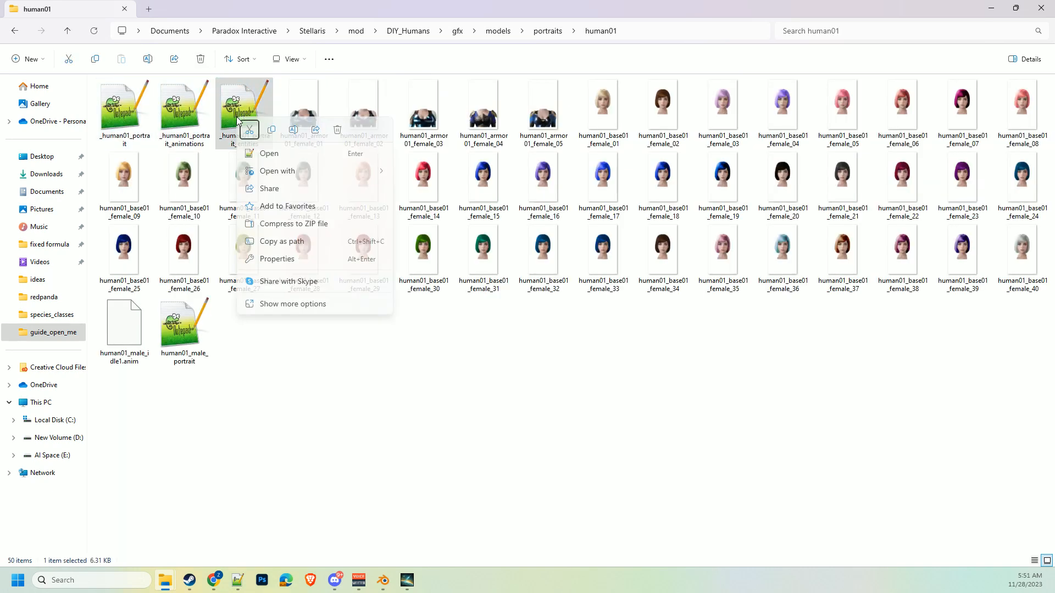
left_click(365, 355)
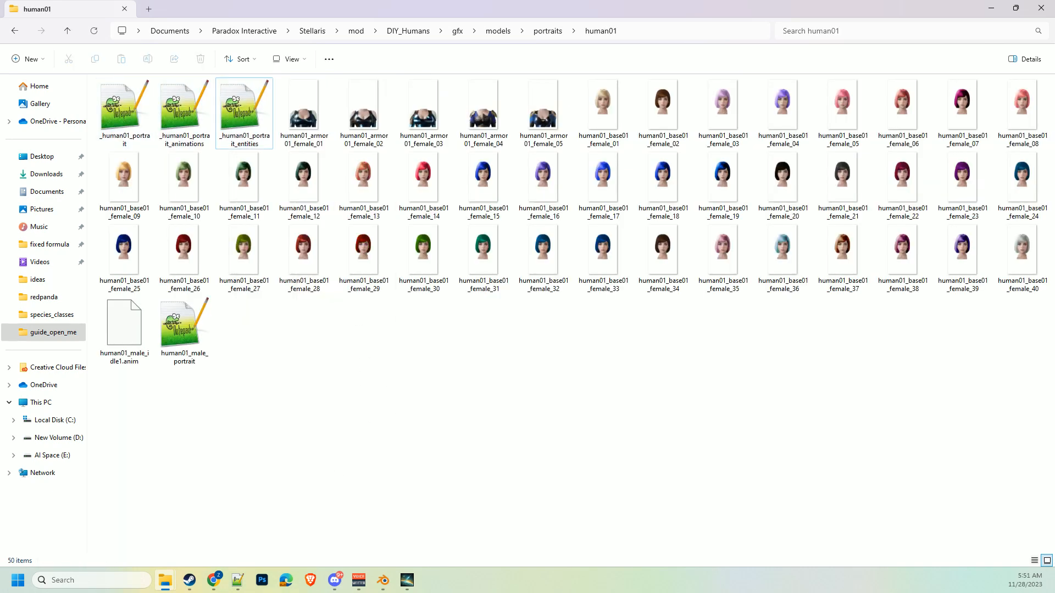
Switch to Notepad and close all open documents except human01_female_clothes_01
key("super")
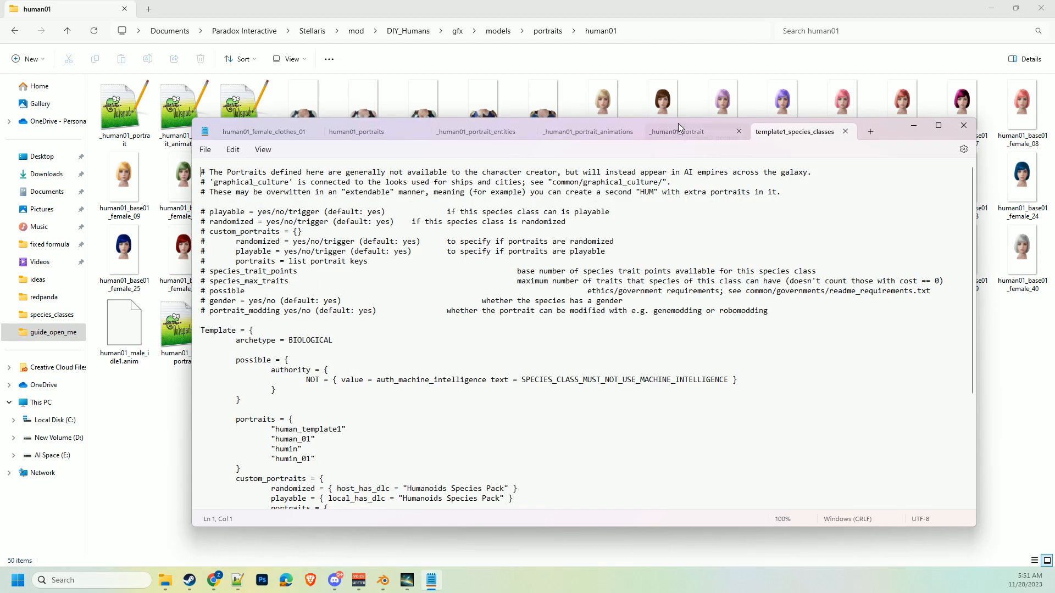
left_click(845, 131)
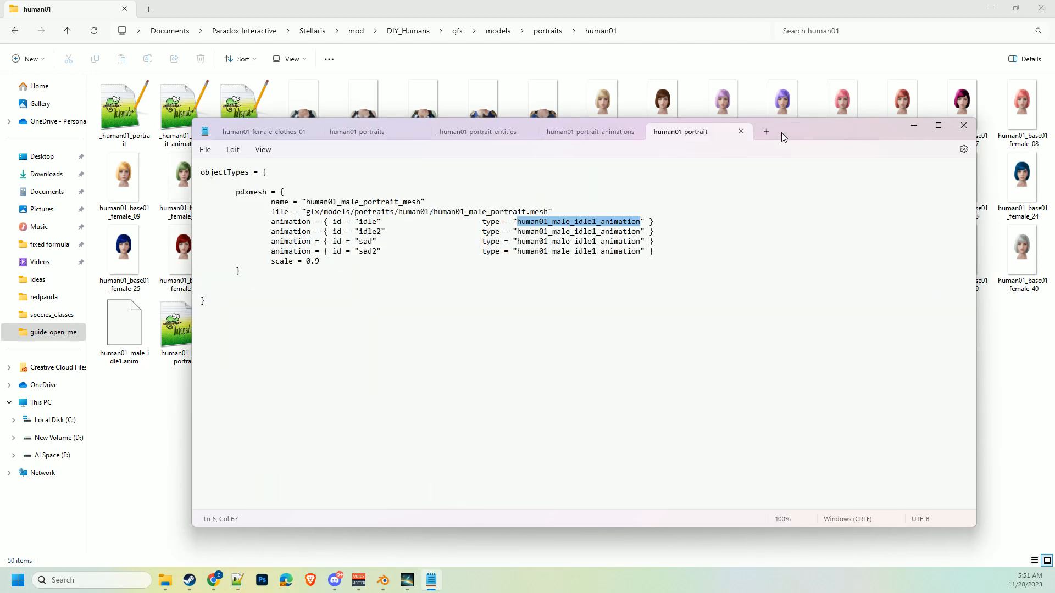
left_click(741, 131)
left_click(731, 132)
left_click(604, 131)
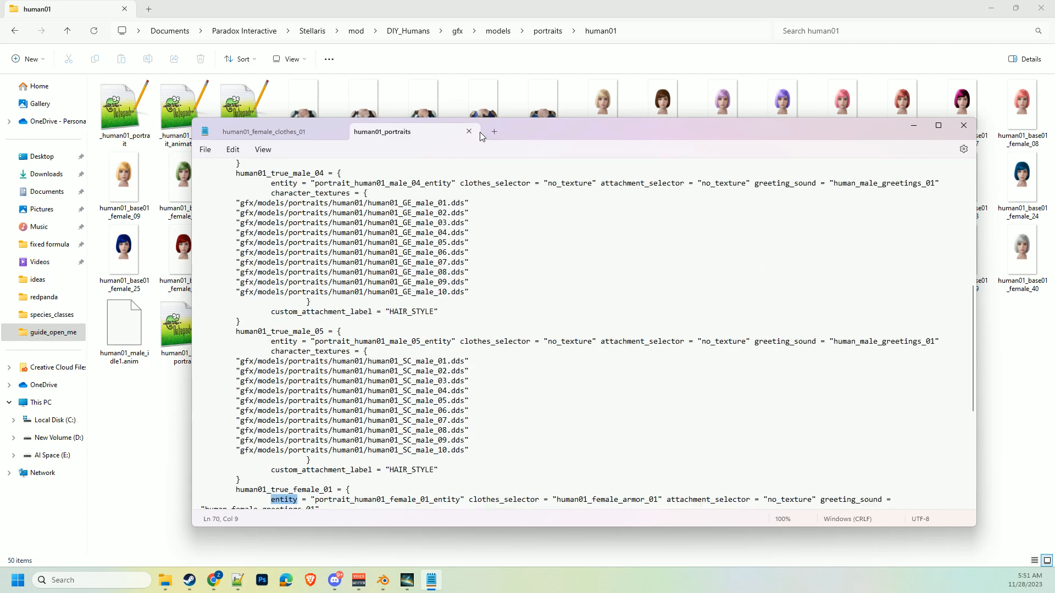
left_click(469, 132)
left_click_drag(393, 132, 485, 140)
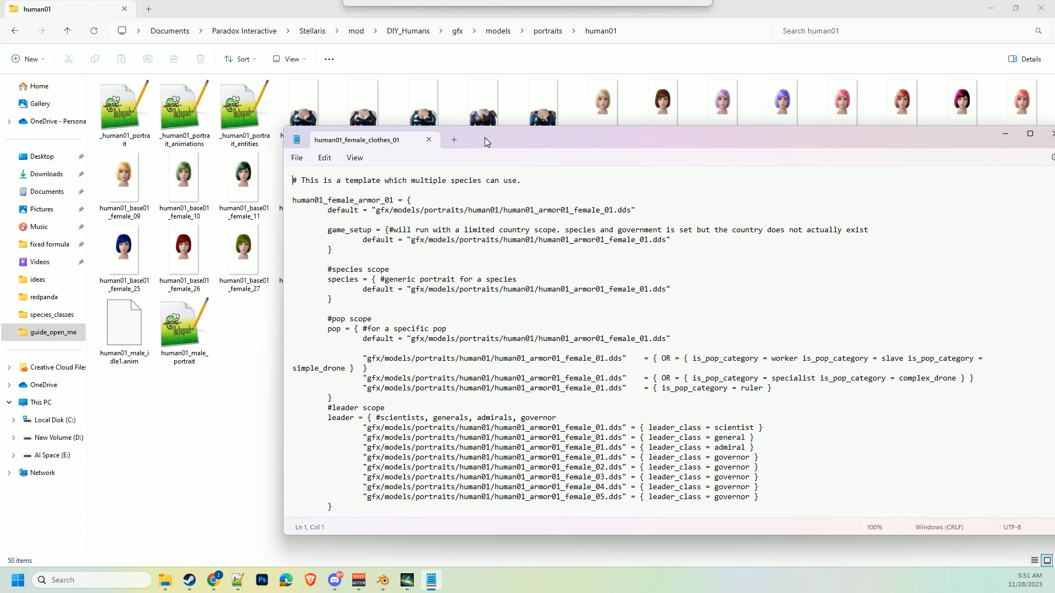
Open the three _human01_portrait files from the human01 folder in Notepad, ordered as entities, animations and portrait
left_click(145, 125)
left_click(258, 118, "shift")
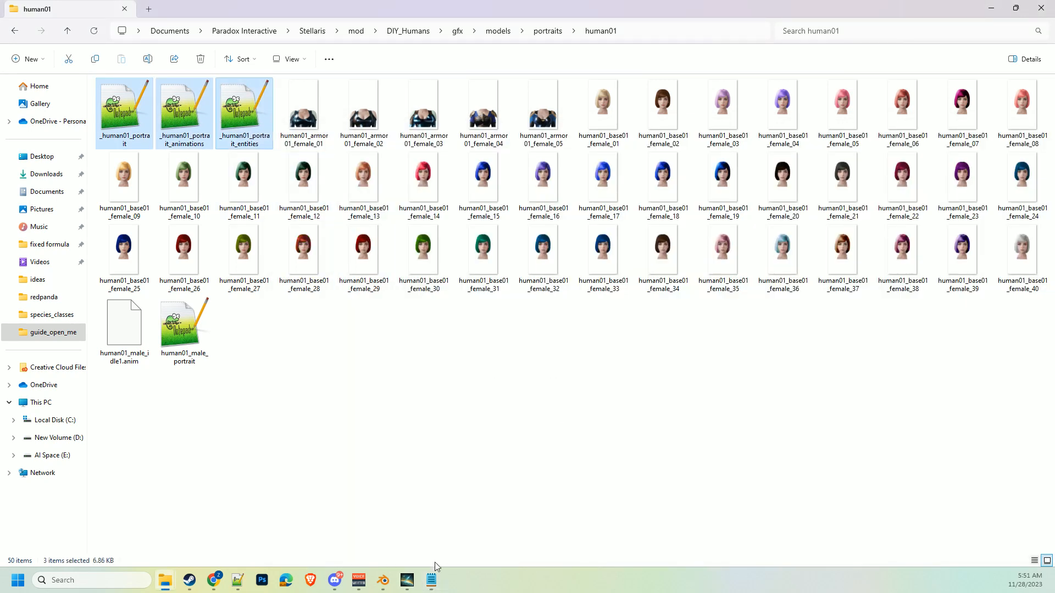
left_click(431, 580)
left_click_drag(216, 105, 503, 135)
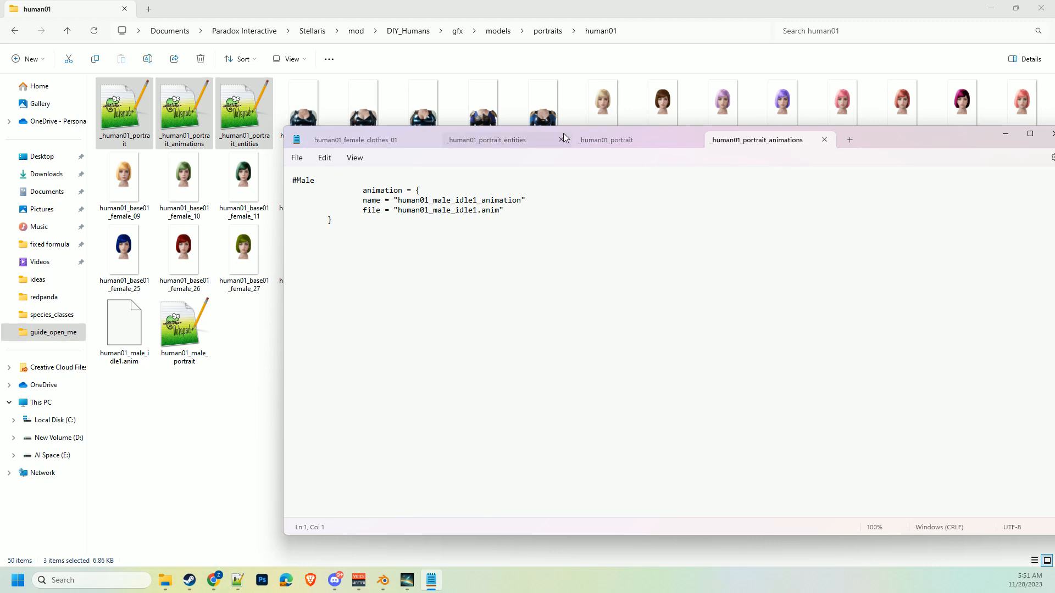
left_click_drag(898, 139, 795, 203)
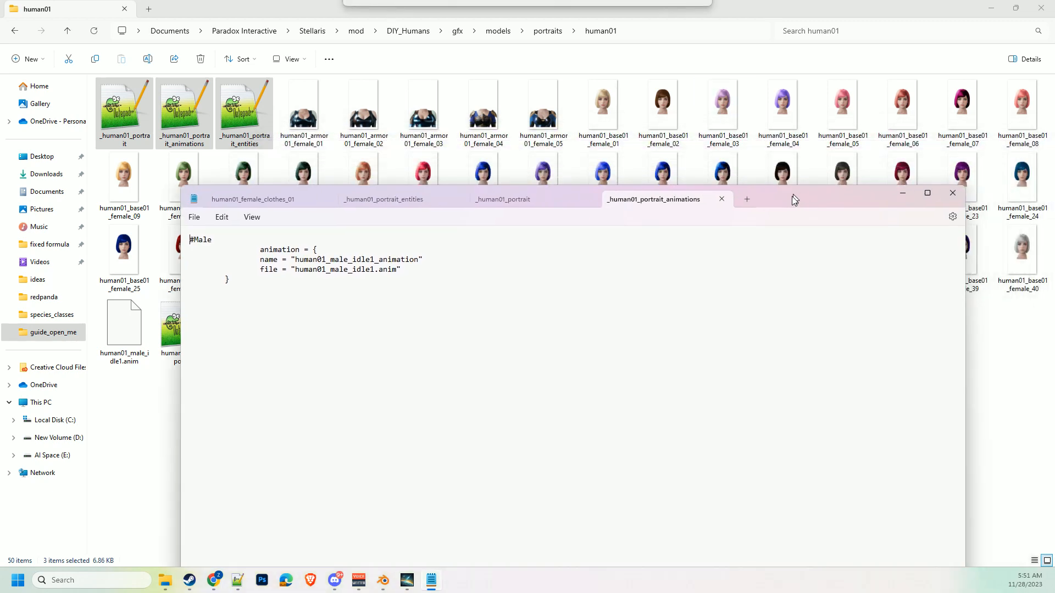
left_click_drag(652, 204, 428, 209)
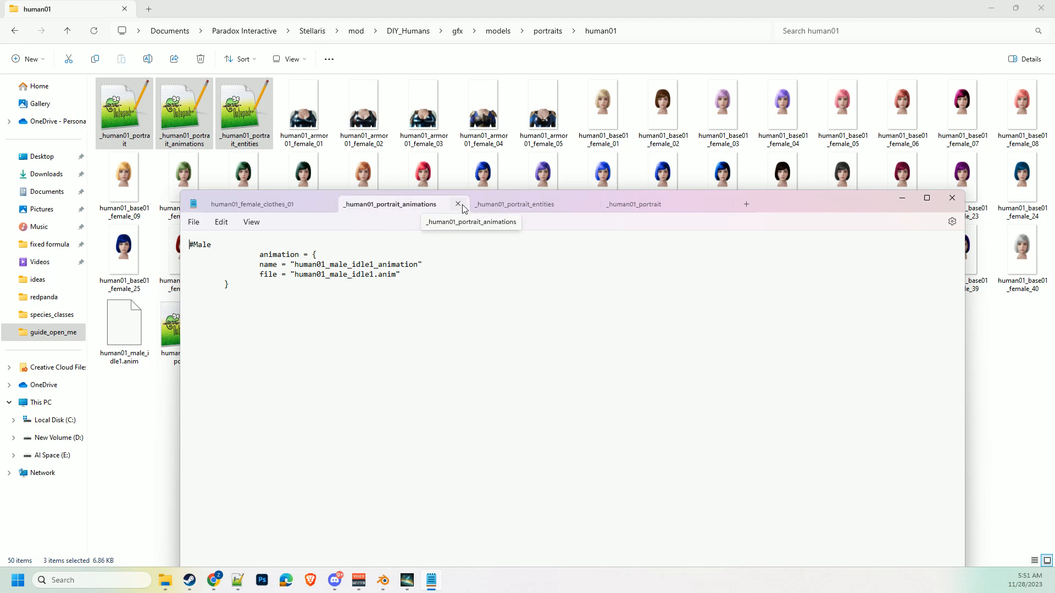
left_click_drag(542, 210, 352, 209)
Show the _human01_portrait file and highlight its pdxmesh name, human01_male_portrait_mesh
left_click(643, 204)
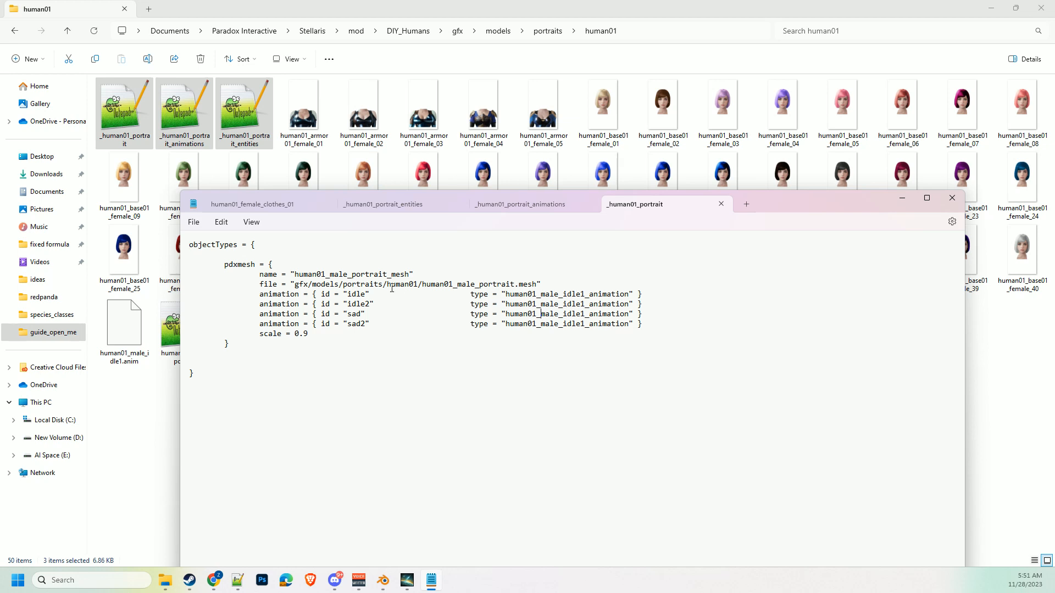
left_click_drag(299, 276, 410, 276)
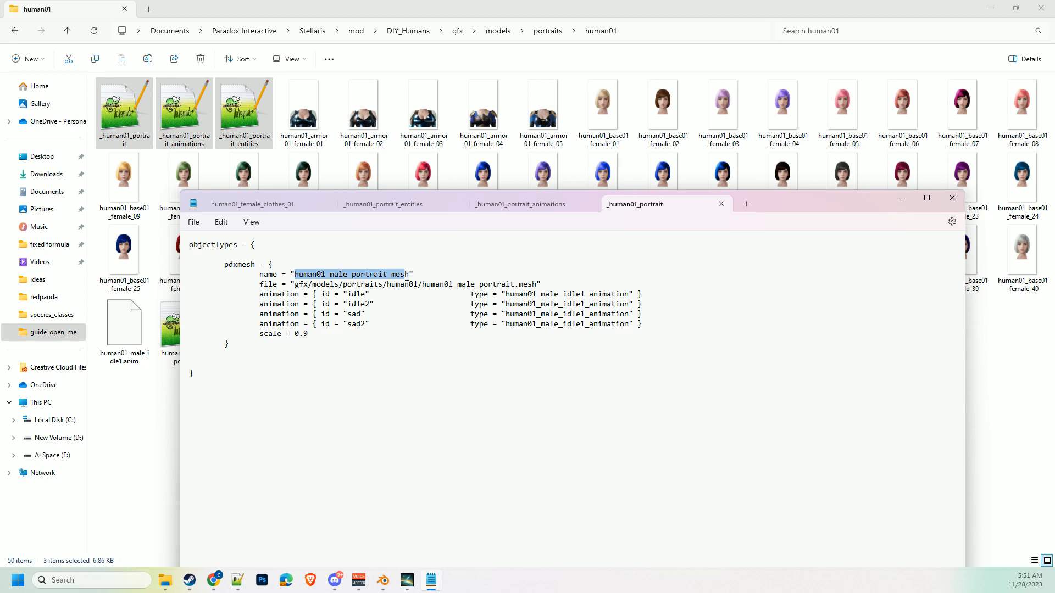
Highlight the animation type human01_male_idle1_animation on the sad2 line of the _human01_portrait file
left_click(338, 284)
left_click_drag(295, 286, 546, 330)
left_click(538, 295)
left_click(626, 325)
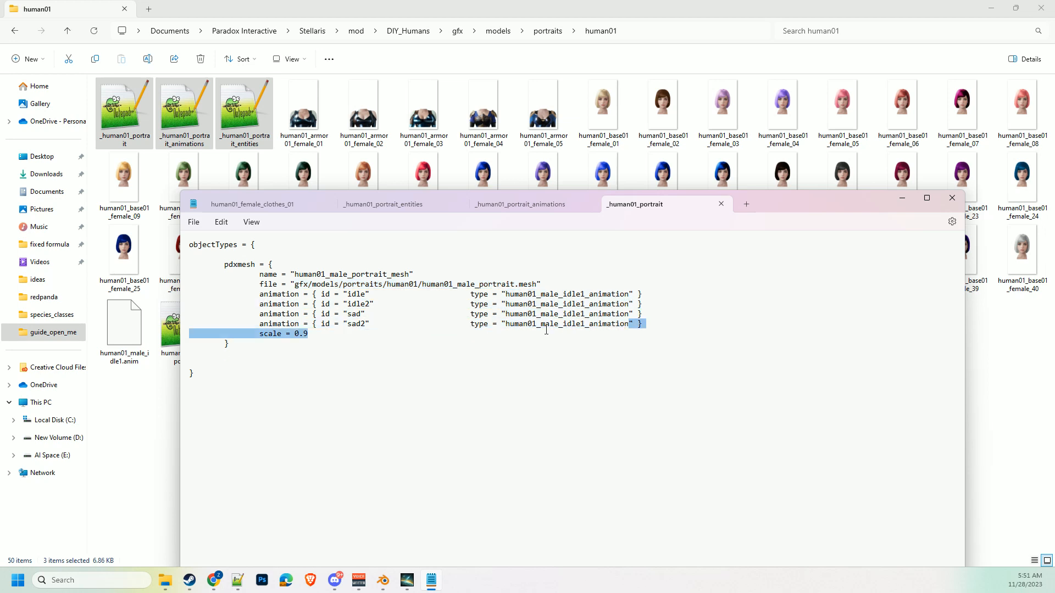
double_click(510, 325)
Show the _human01_portrait_animations file and highlight its animation name human01_male_idle1_animation and its file human01_male_idle1.anim
left_click(539, 209)
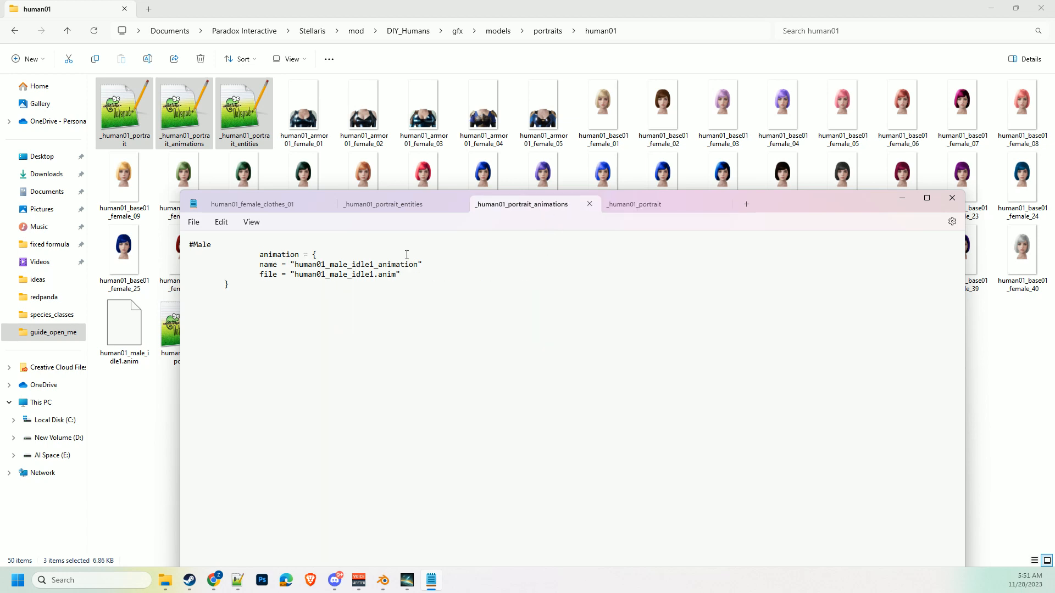
left_click_drag(418, 265, 294, 265)
left_click(347, 265)
left_click(325, 265)
left_click_drag(395, 274, 299, 280)
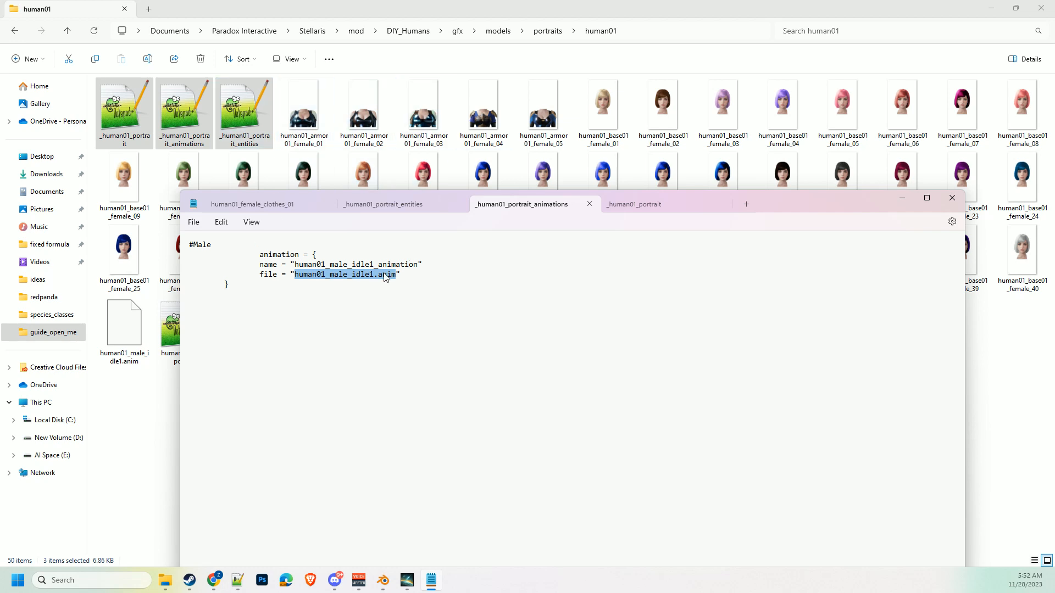
left_click(295, 275)
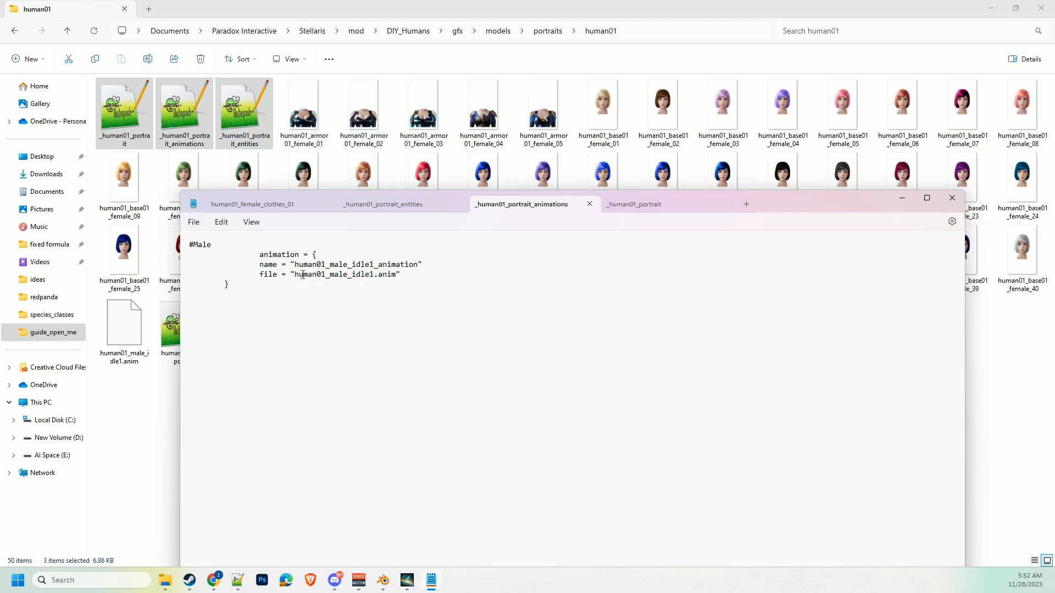
double_click(354, 274)
left_click(384, 274)
left_click_drag(419, 265, 296, 266)
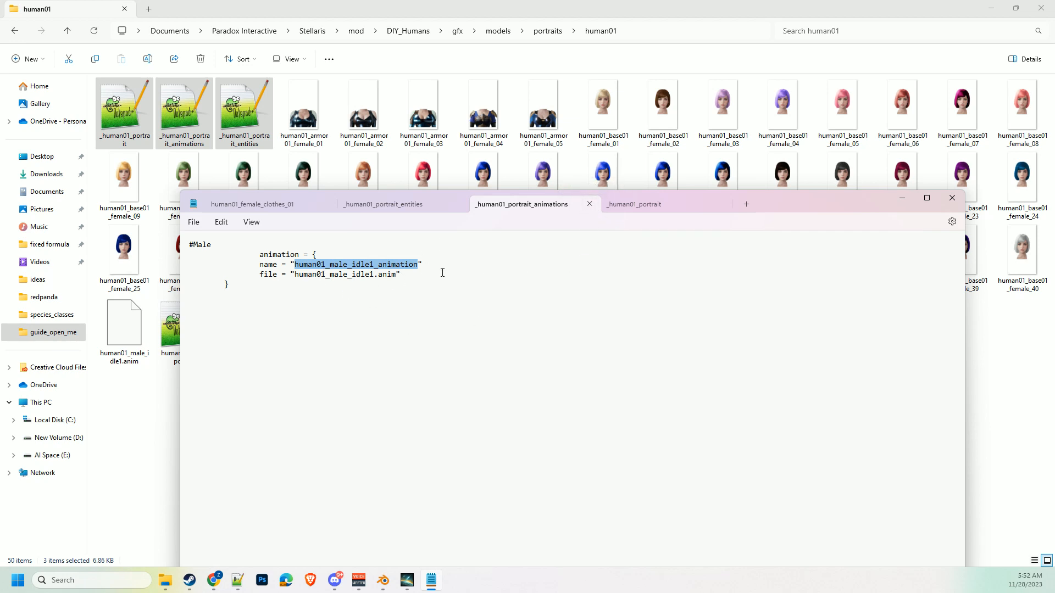
Close the _human01_portrait_animations and _human01_portrait documents and shift the Notepad window slightly upward
left_click(589, 205)
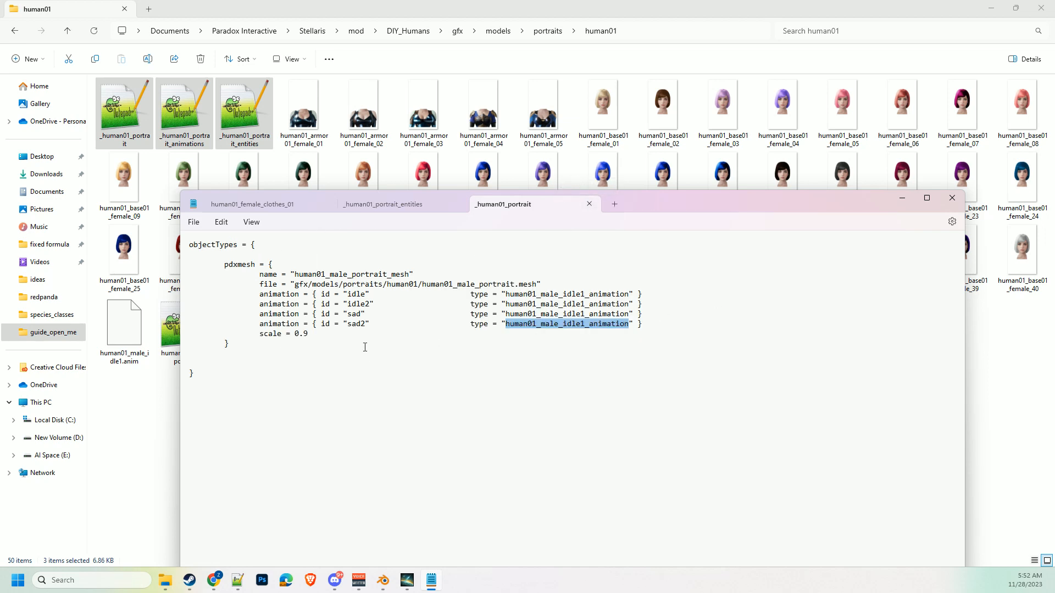
left_click(589, 204)
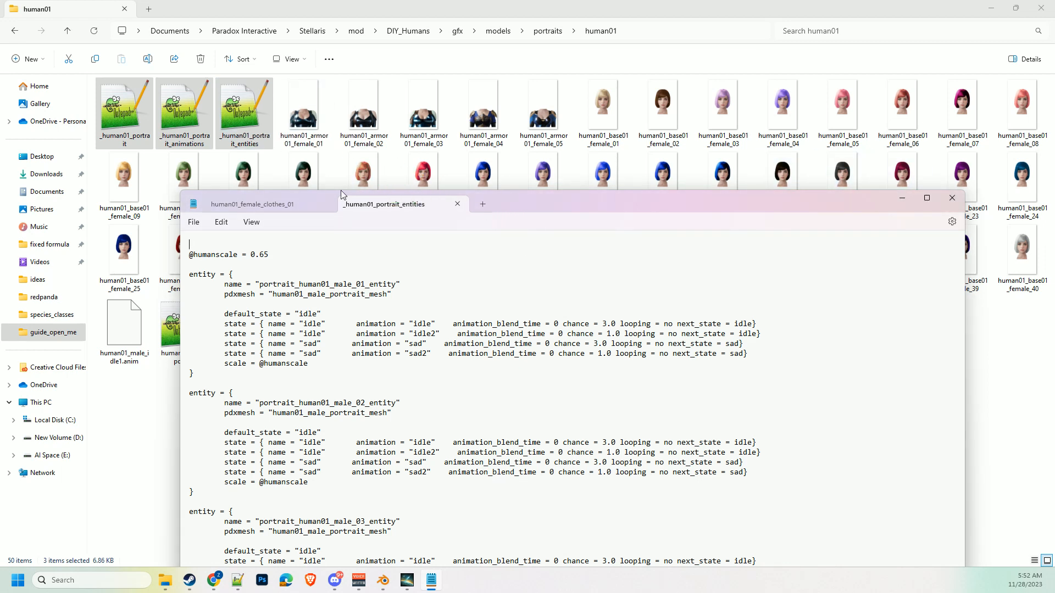
left_click_drag(552, 204, 554, 180)
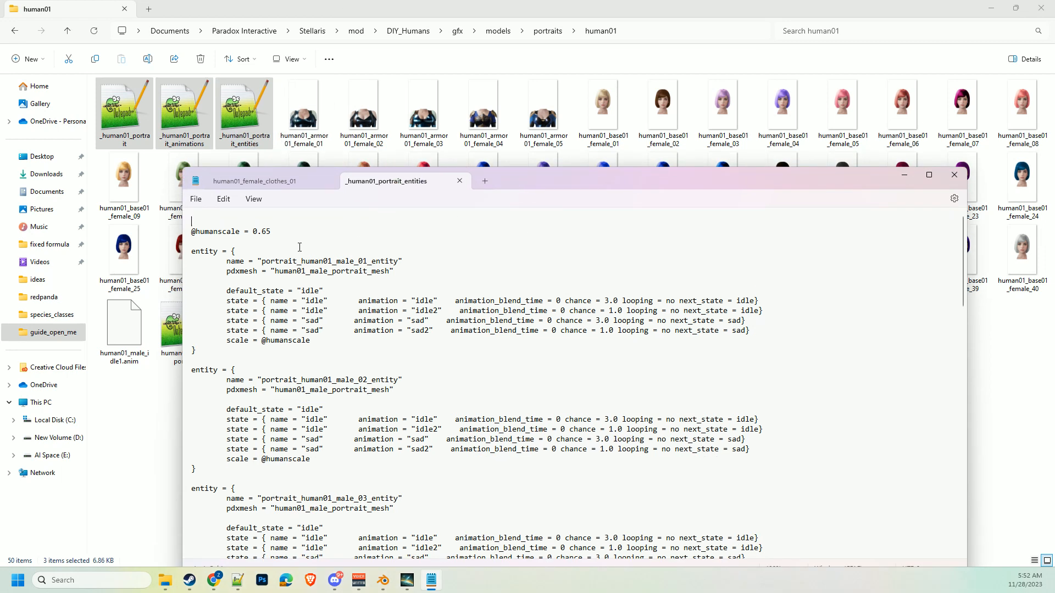
left_click_drag(275, 232, 196, 232)
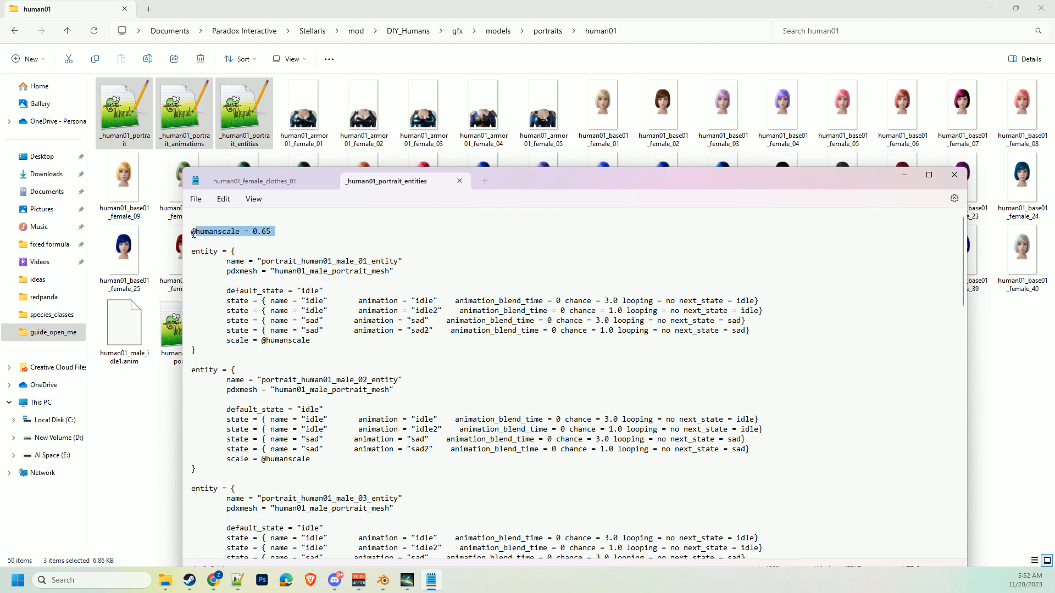
left_click(270, 233)
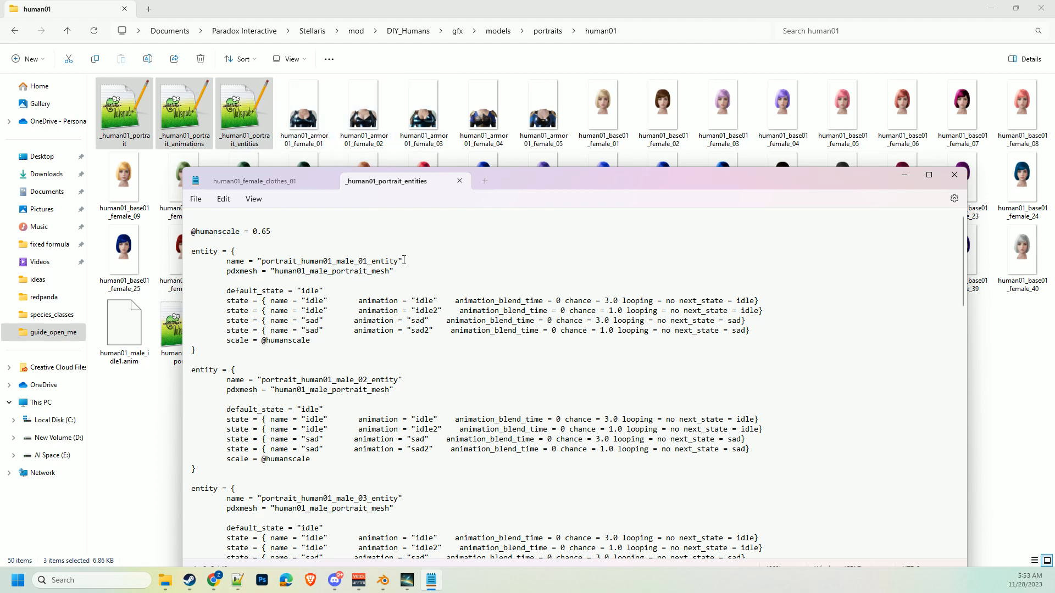
left_click_drag(400, 261, 264, 266)
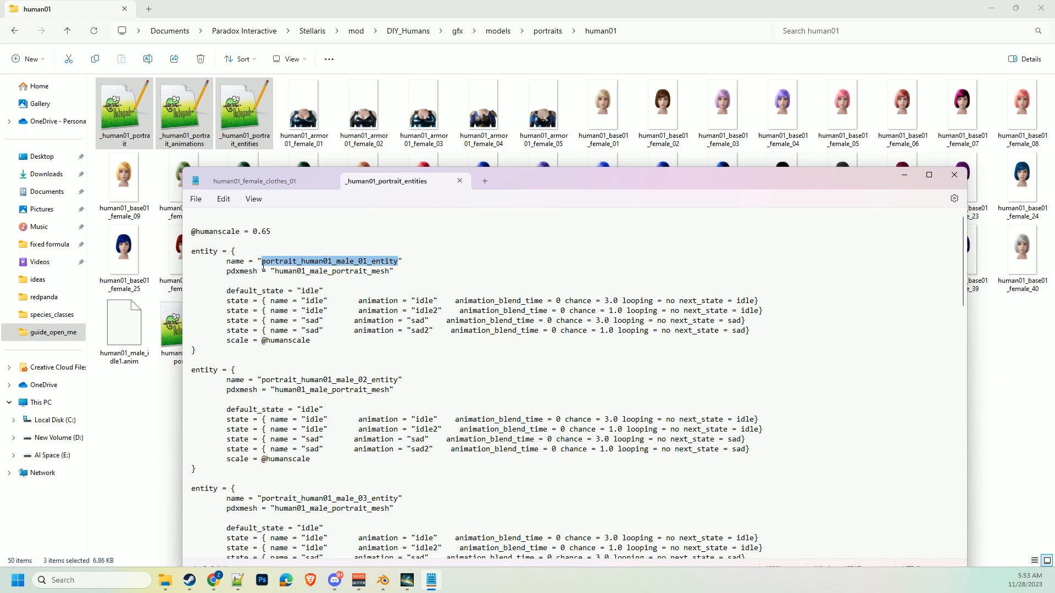
left_click_drag(389, 272, 278, 277)
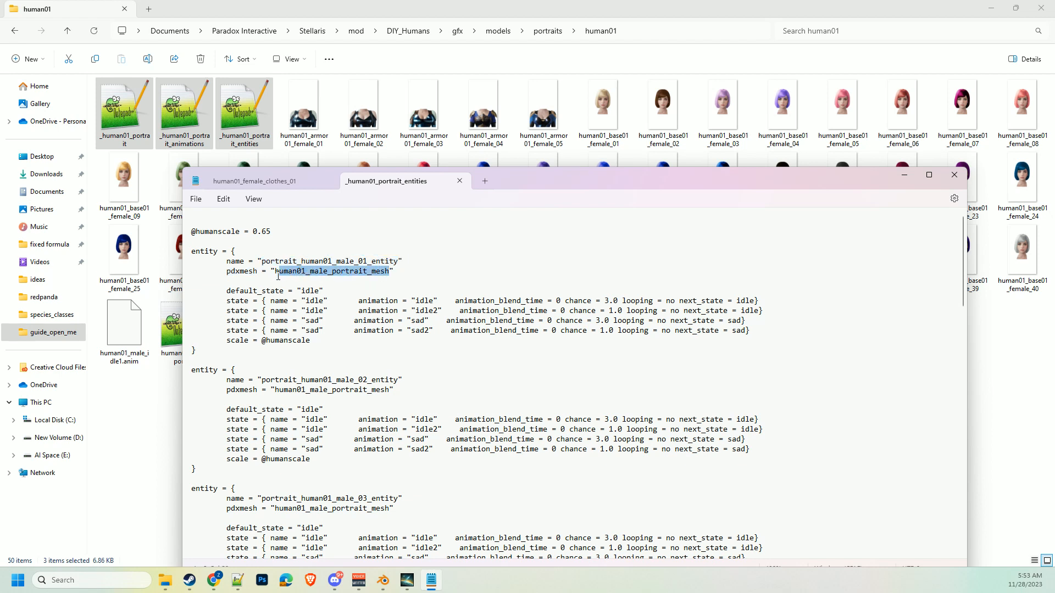
left_click_drag(400, 261, 266, 263)
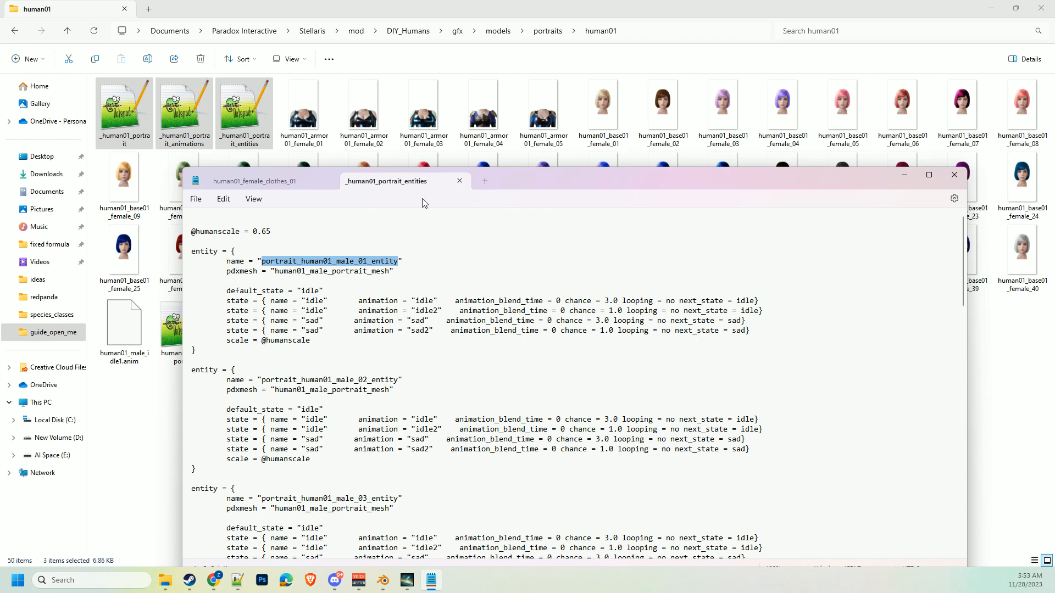
Compare the names of the numbered male entities, then highlight portrait_human01_male_01_entity again
left_click_drag(397, 379, 253, 380)
left_click_drag(390, 271, 356, 262)
left_click(386, 262)
scroll(375, 451, "down", 7)
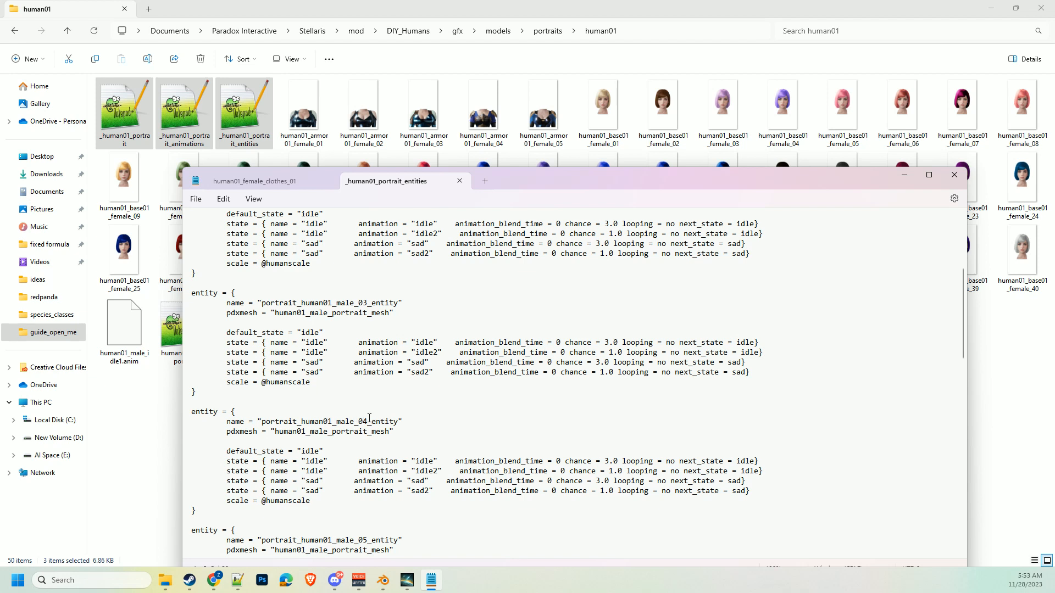
scroll(370, 418, "up", 7)
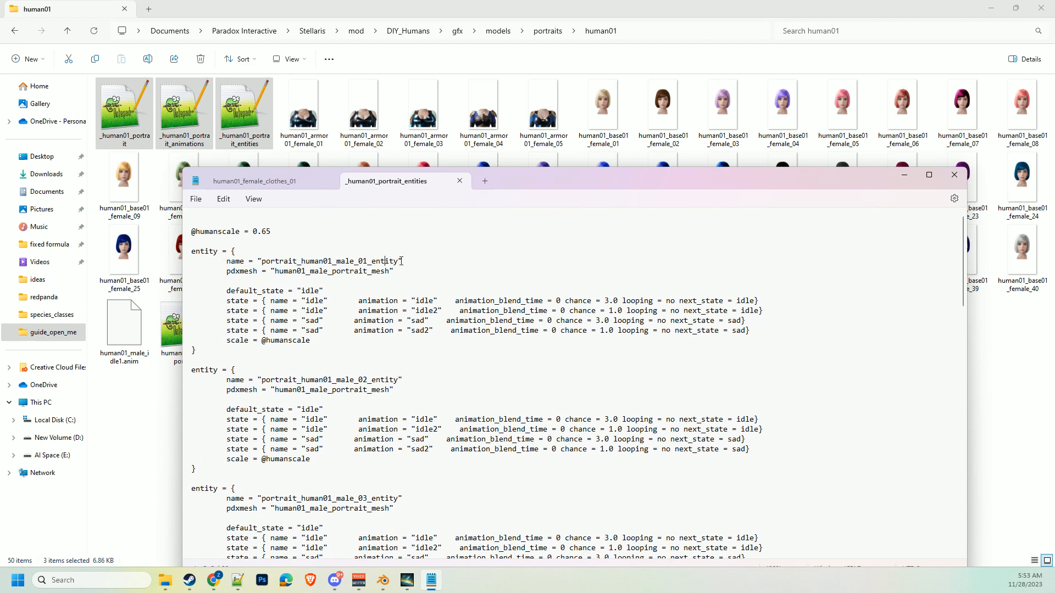
left_click_drag(396, 260, 258, 262)
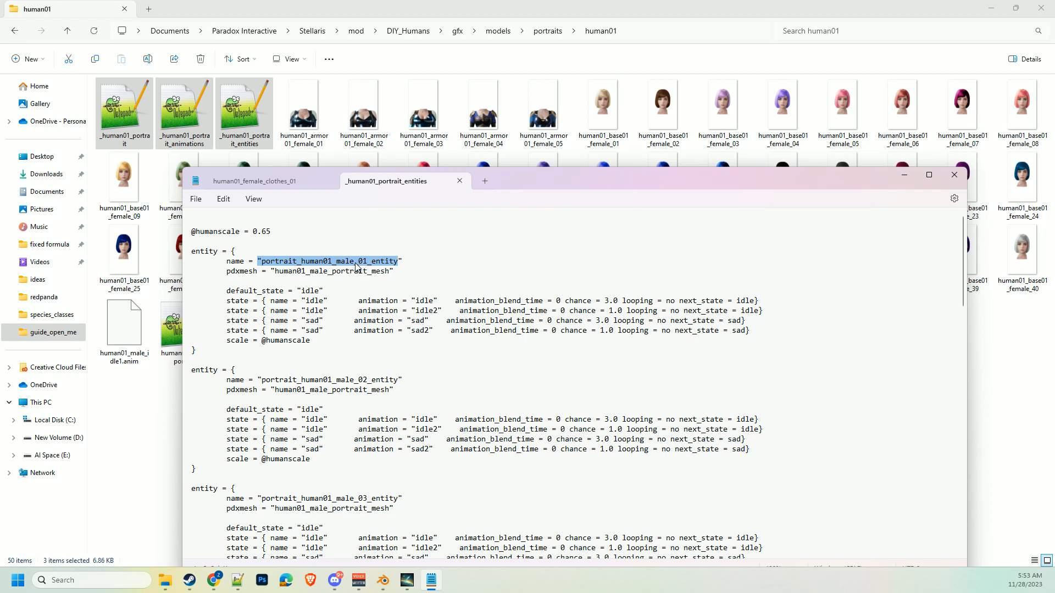
Switch to Stellaris, set the starting ruler's sex to male and cycle through the ruler's phenotypes
left_click(405, 581)
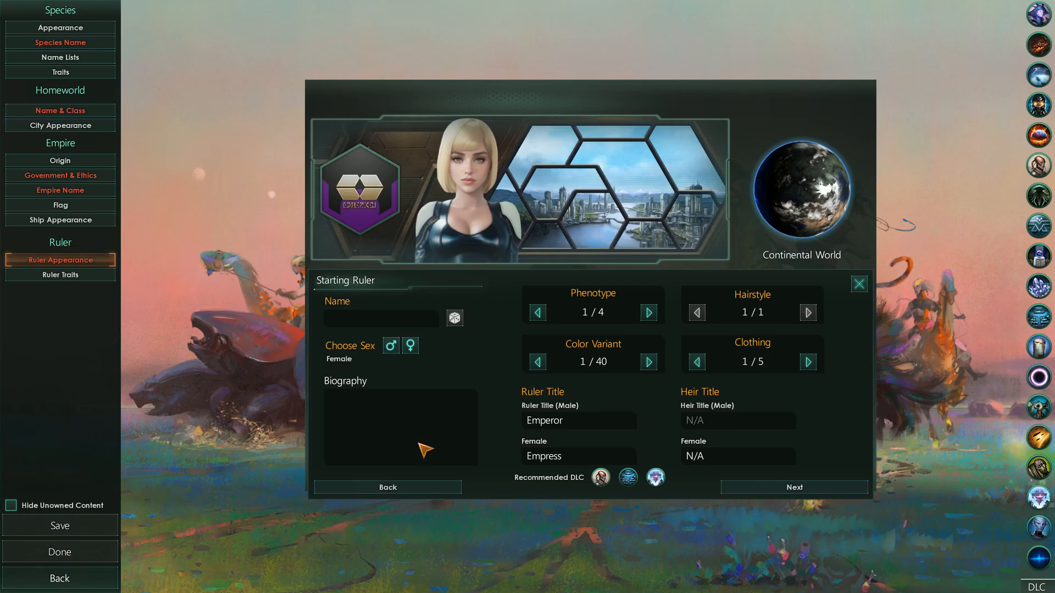
left_click(390, 345)
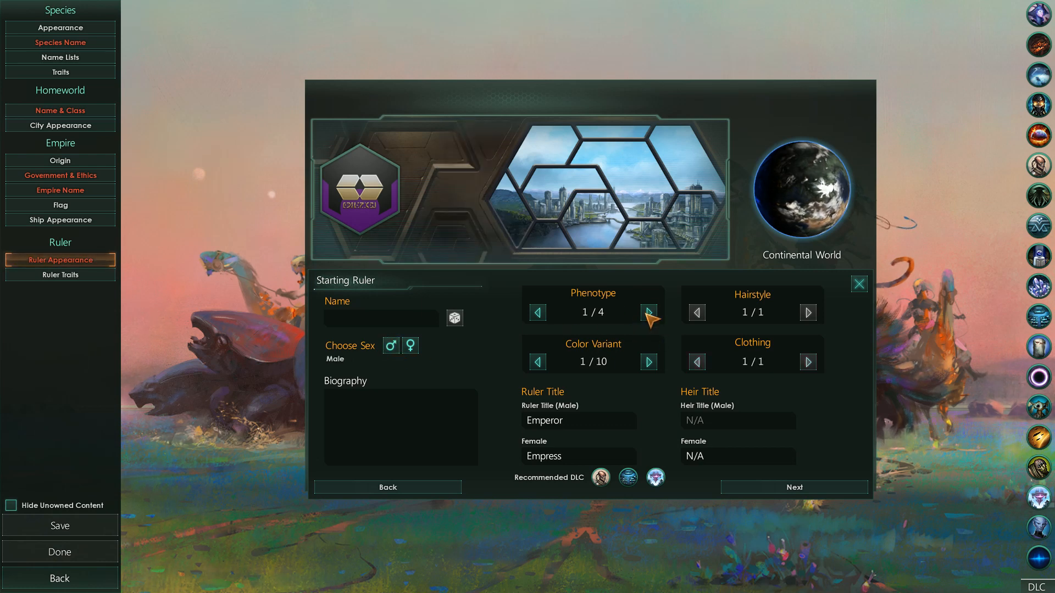
double_click(649, 313)
left_click(649, 313)
double_click(649, 312)
left_click(649, 313)
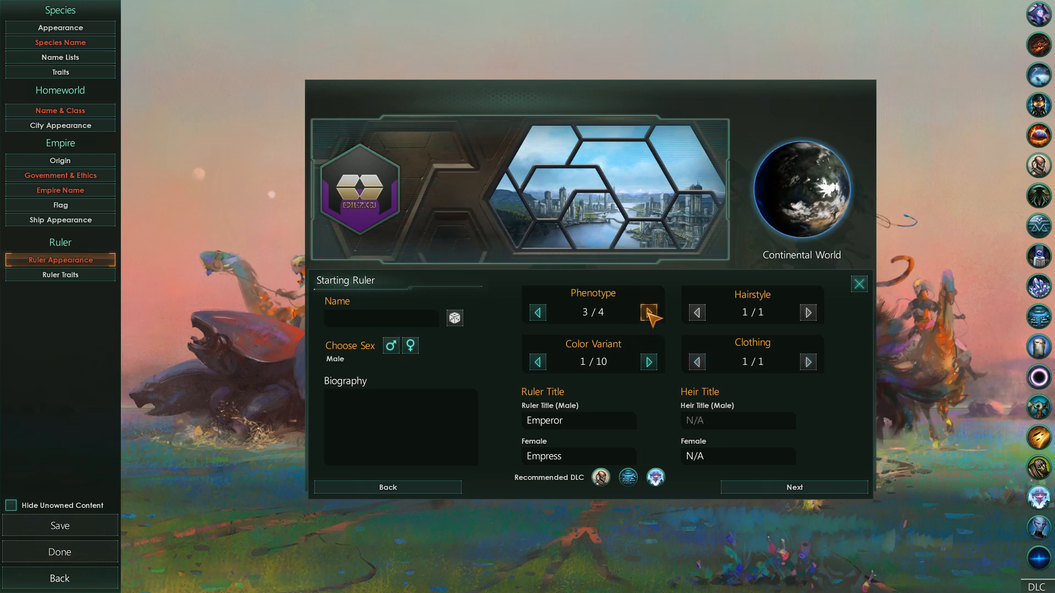
double_click(649, 313)
left_click(649, 313)
double_click(649, 313)
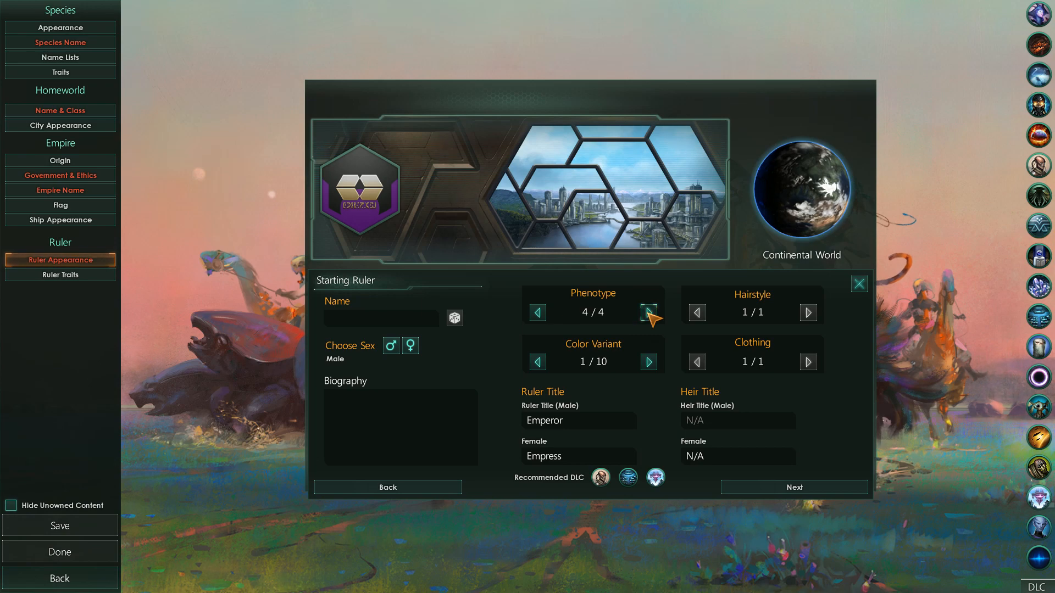
double_click(649, 313)
Switch back to Notepad, maximize its window and look through the male and female entity blocks
key("alt+Tab")
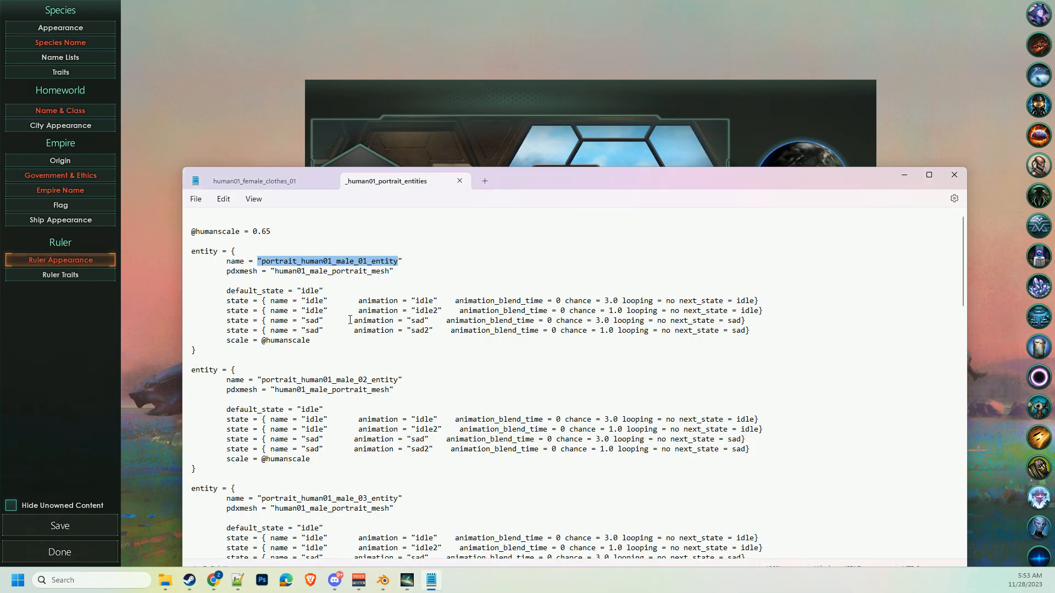
double_click(601, 179)
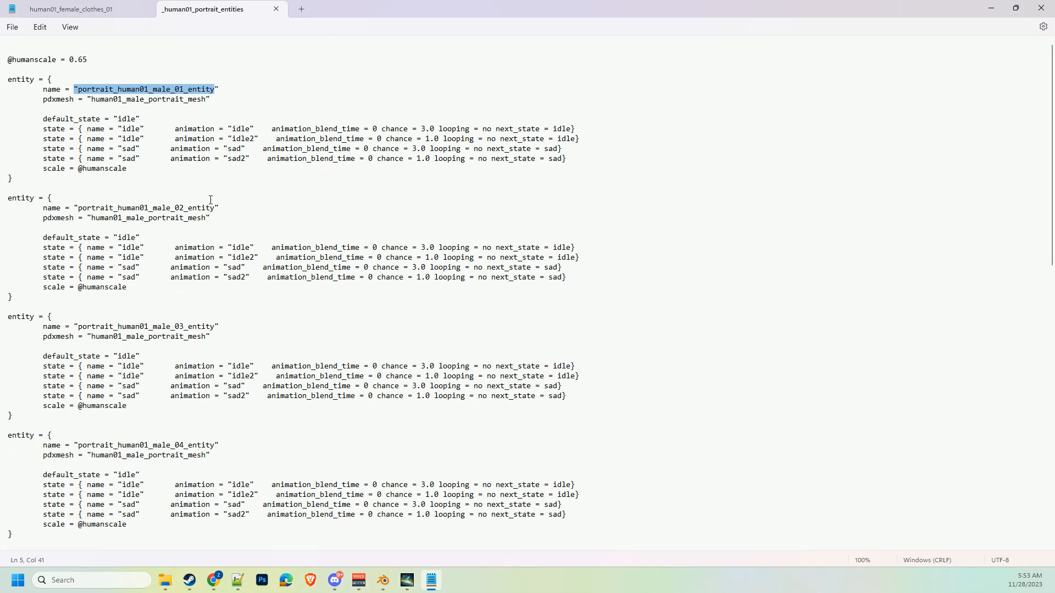
left_click(179, 209)
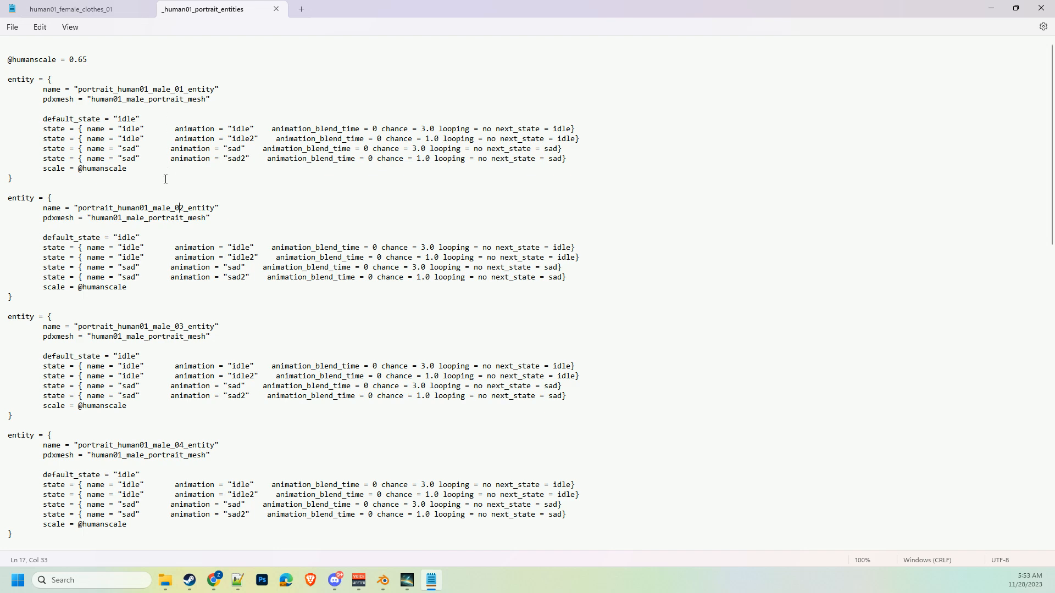
scroll(180, 74, "down", 7)
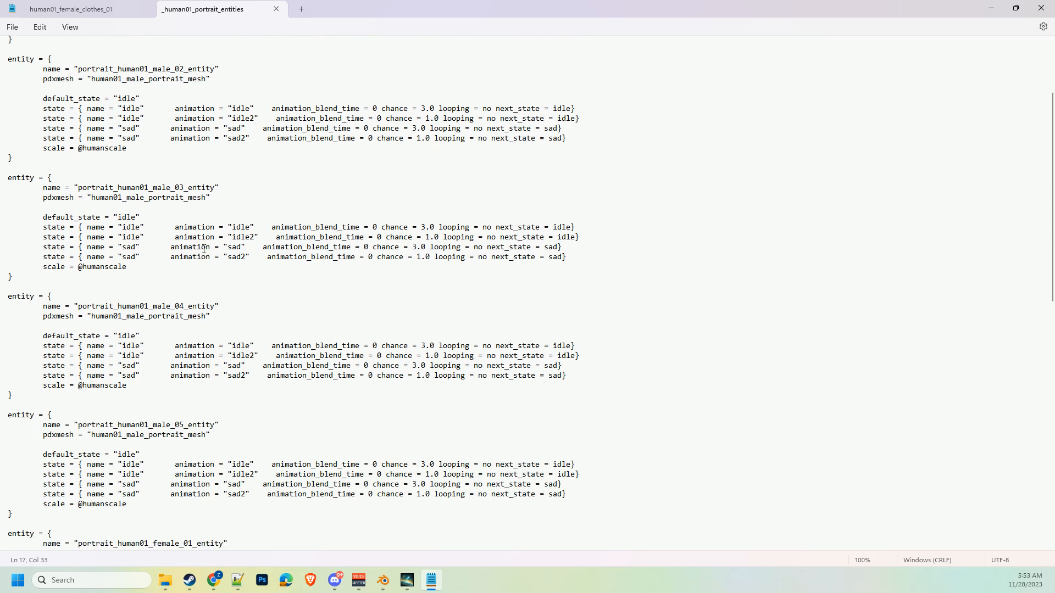
scroll(161, 189, "up", 8)
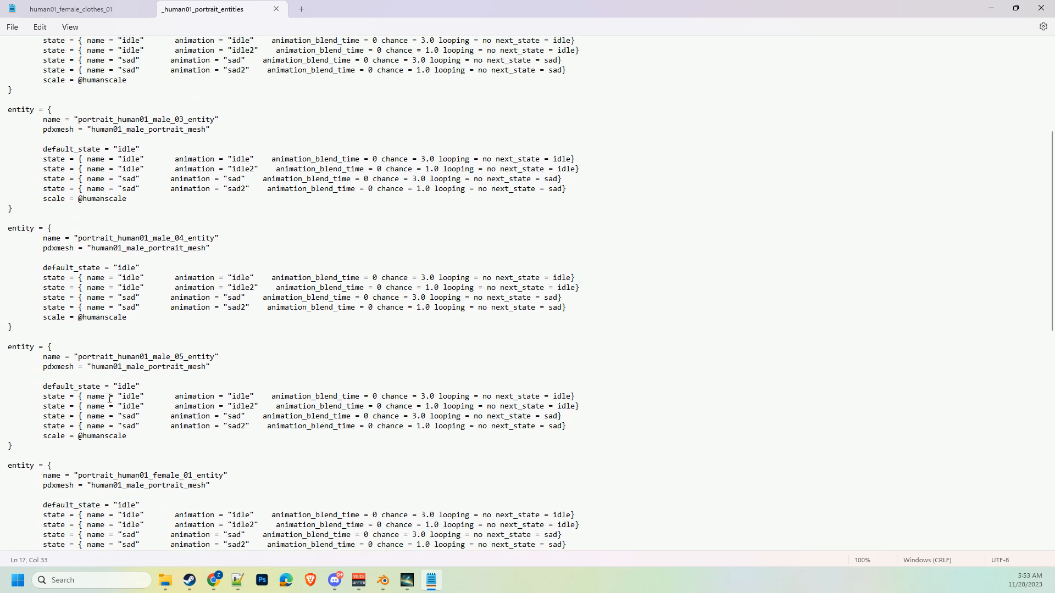
left_click(35, 74)
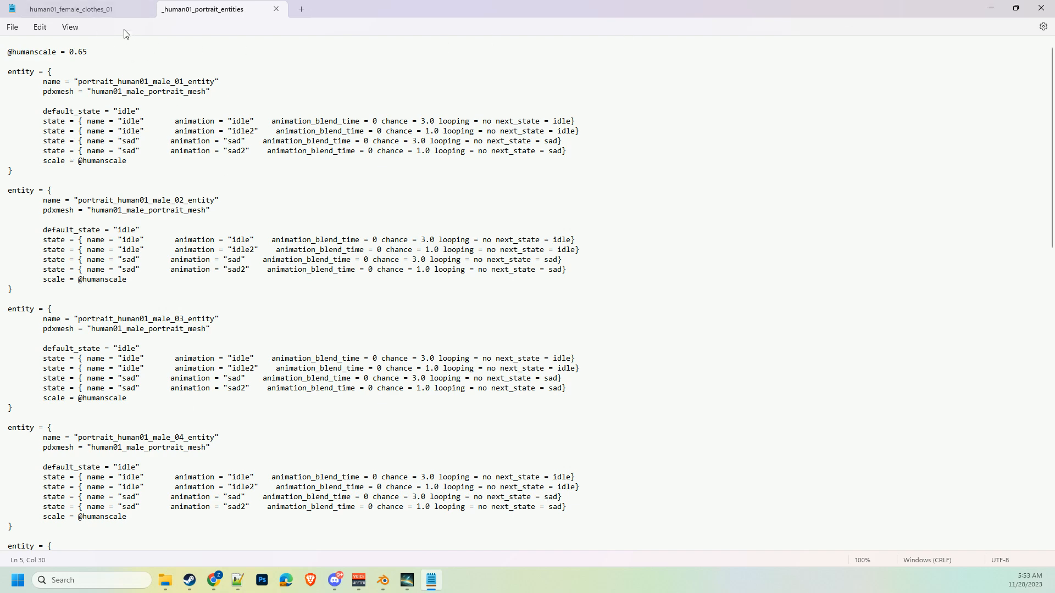
Close the human01_female_clothes_01 document and switch to the human01 folder in File Explorer, selecting the _human01_portrait file
left_click(110, 9)
left_click(144, 9)
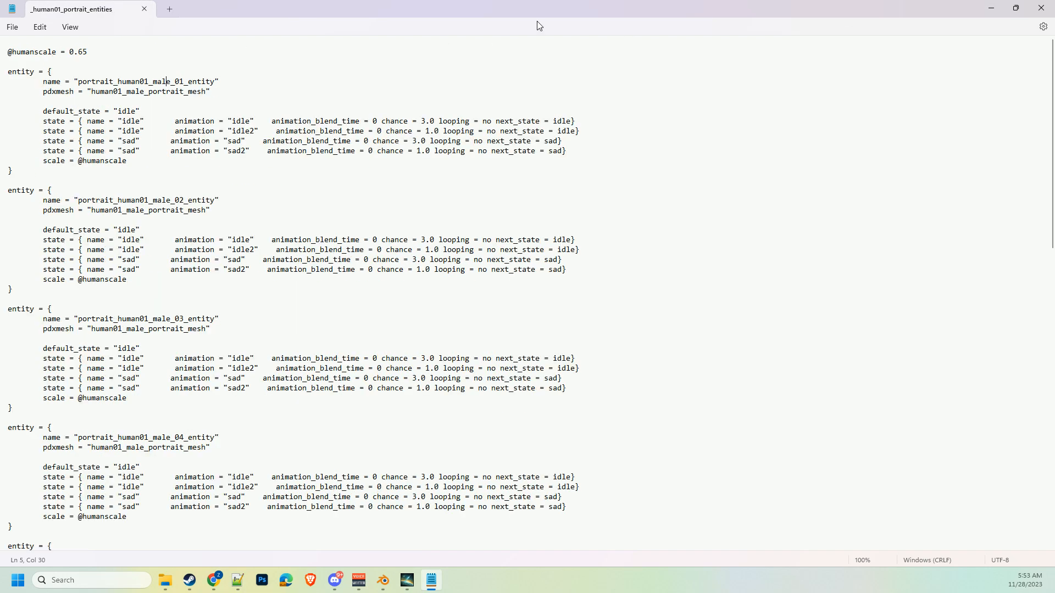
left_click(988, 10)
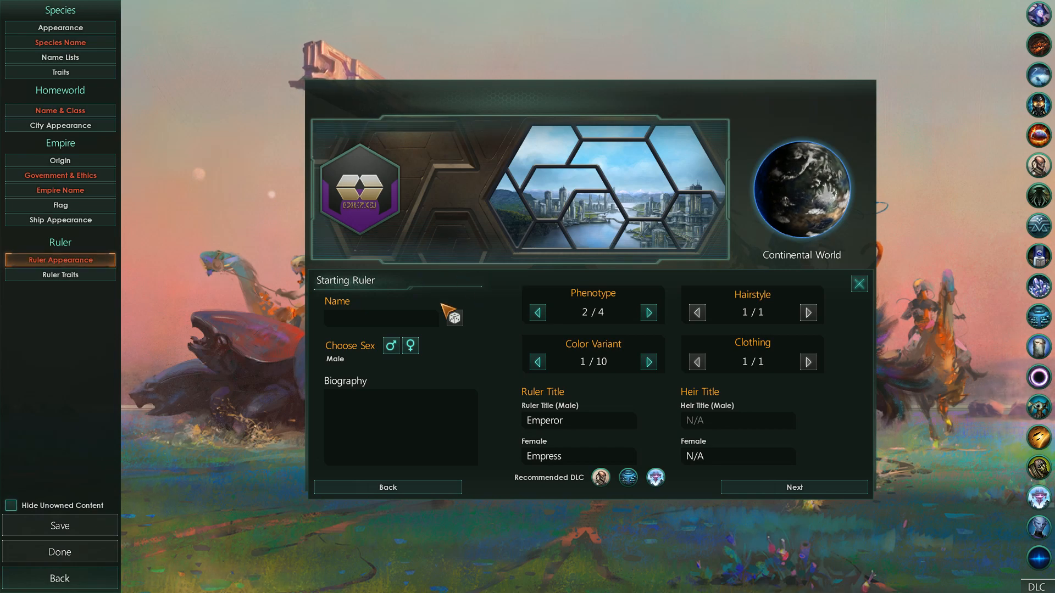
key("alt+Tab")
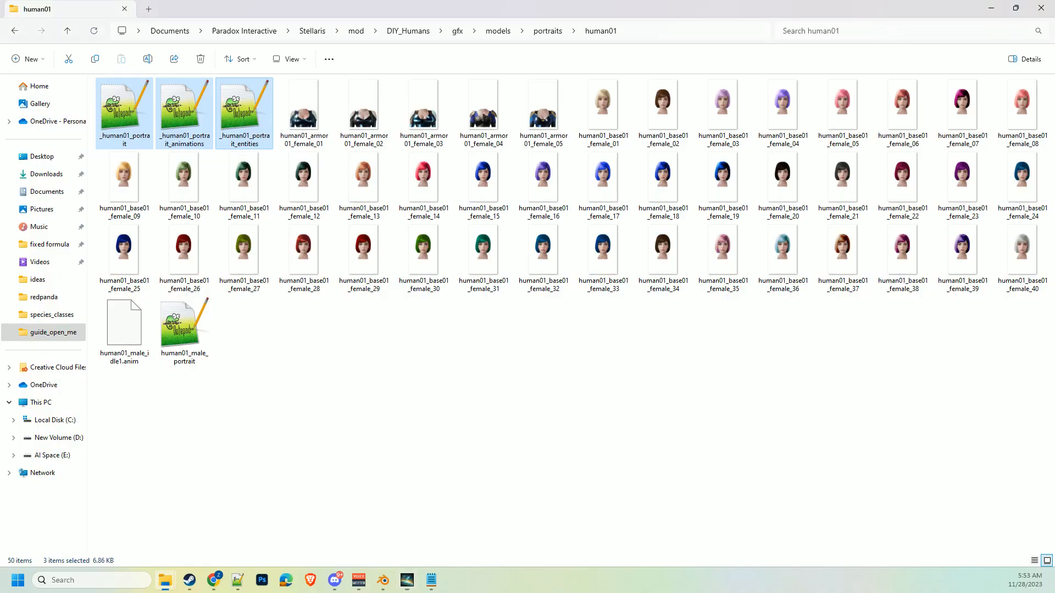
left_click(244, 132)
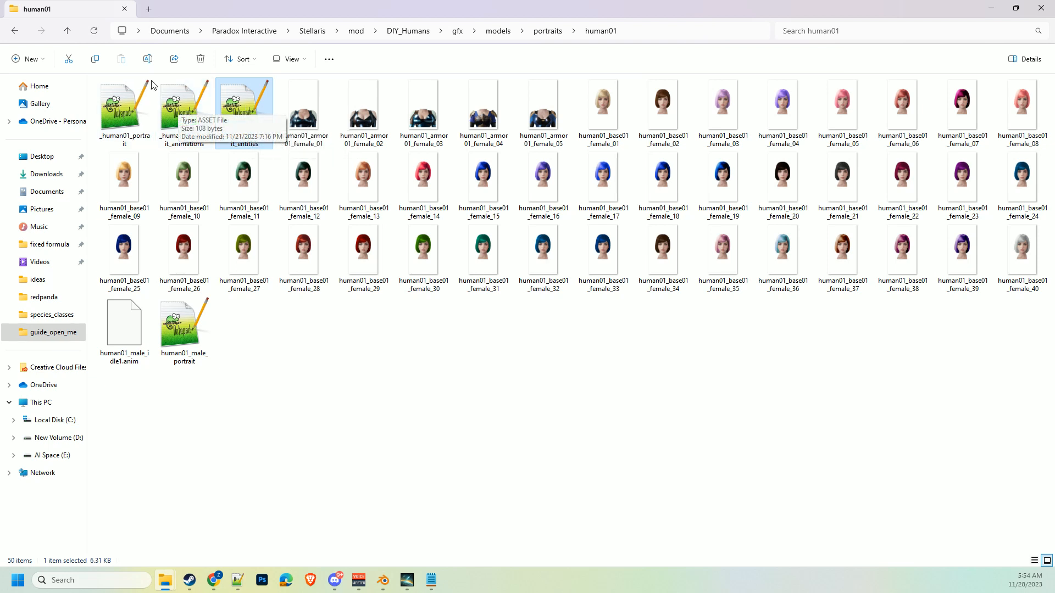
left_click(124, 116)
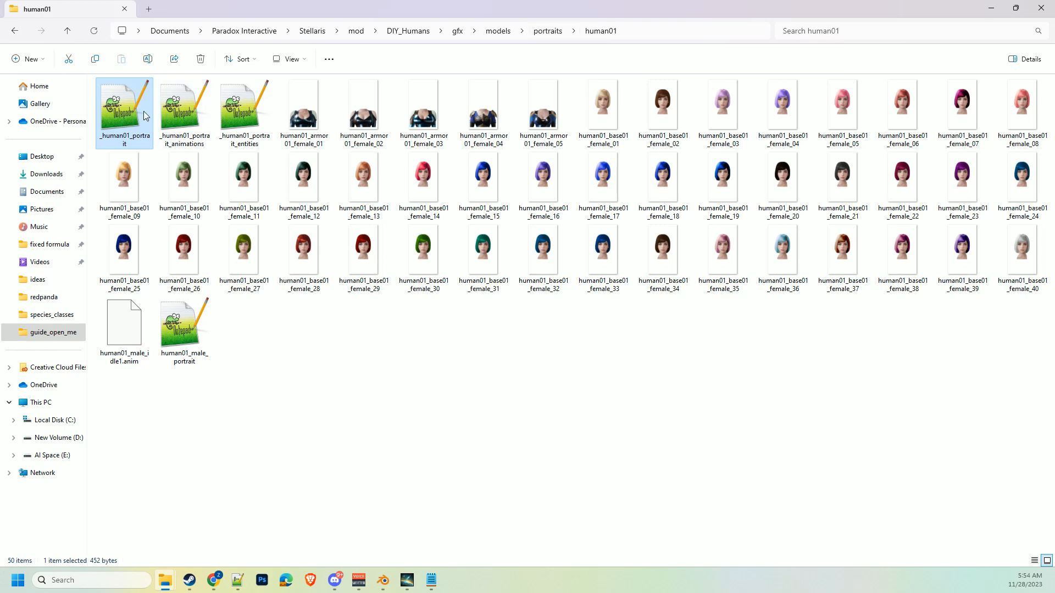
Select the three _human01_portrait files and arrange Notepad on the right half of the desktop with File Explorer on the left
left_click(432, 580)
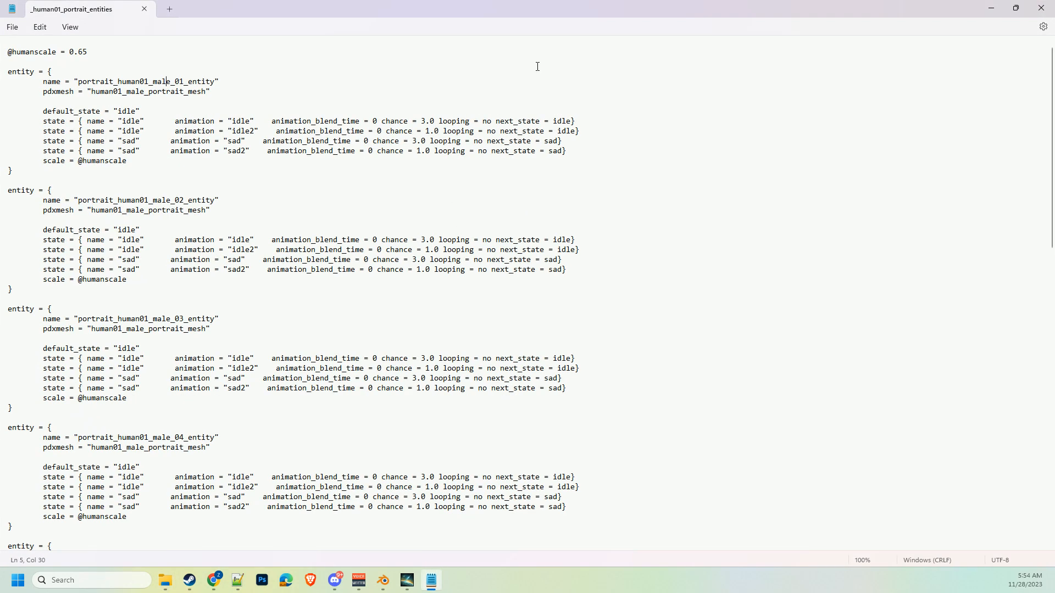
left_click_drag(457, 12, 539, 205)
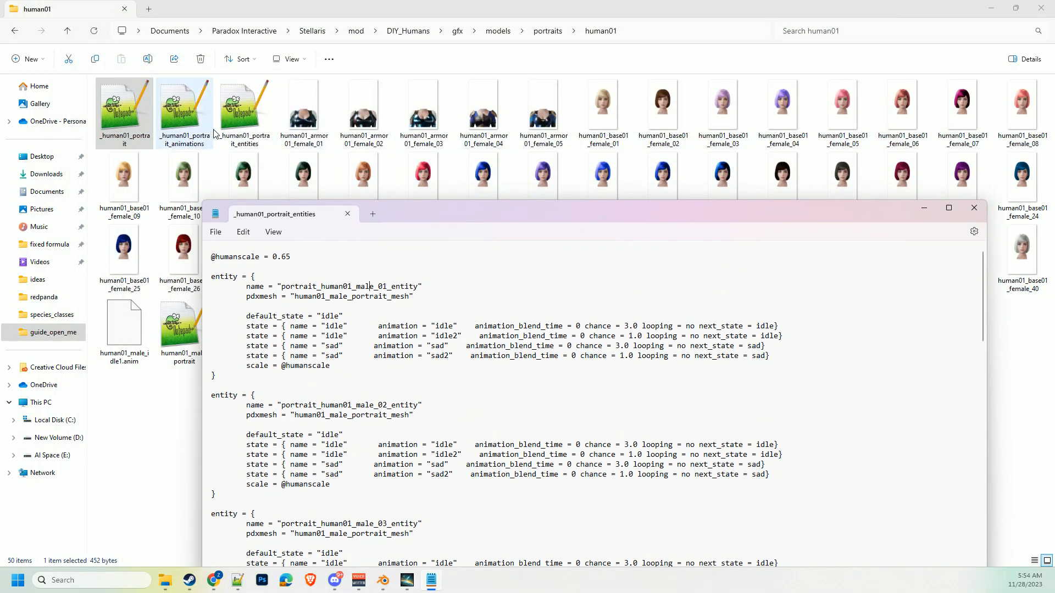
left_click(247, 137, "shift")
left_click(431, 581)
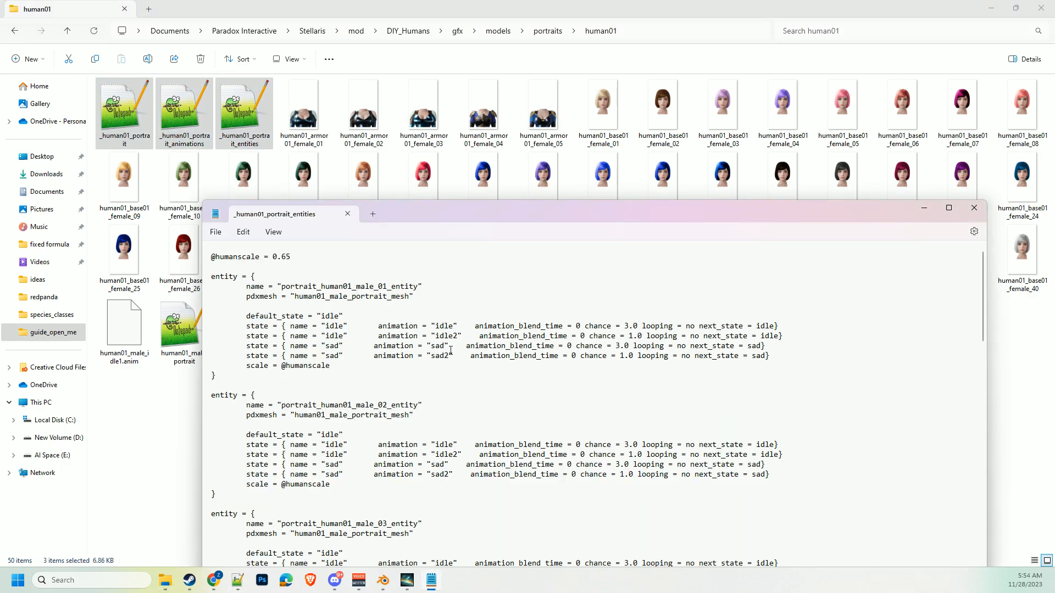
key("super+Right")
left_click(93, 165)
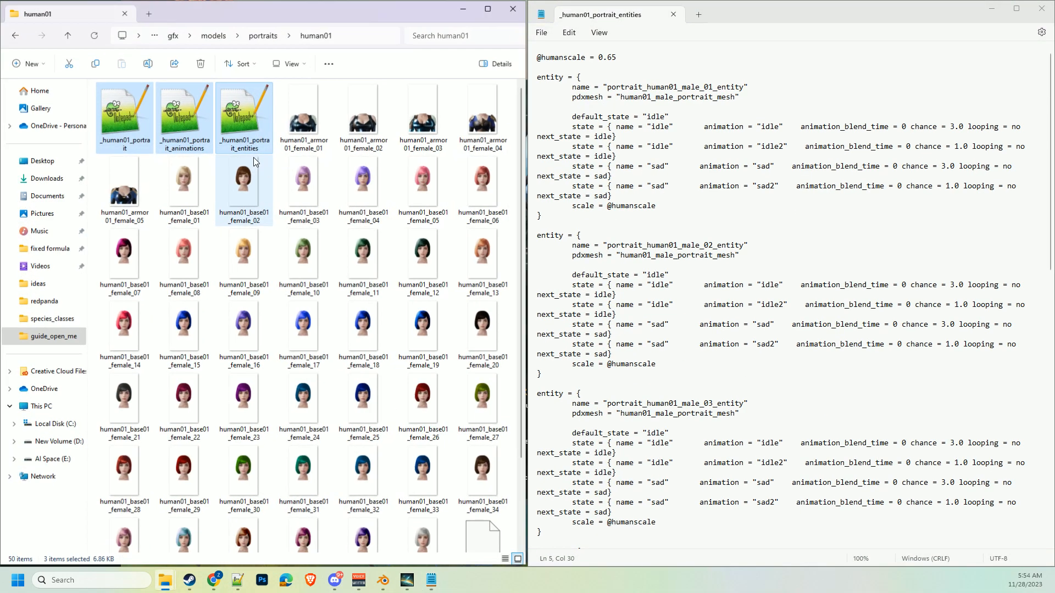
Open the three selected _human01_portrait files as Notepad tabs, close the duplicate _human01_portrait_entities tab and show the remaining entities document
left_click_drag(655, 9, 733, 18)
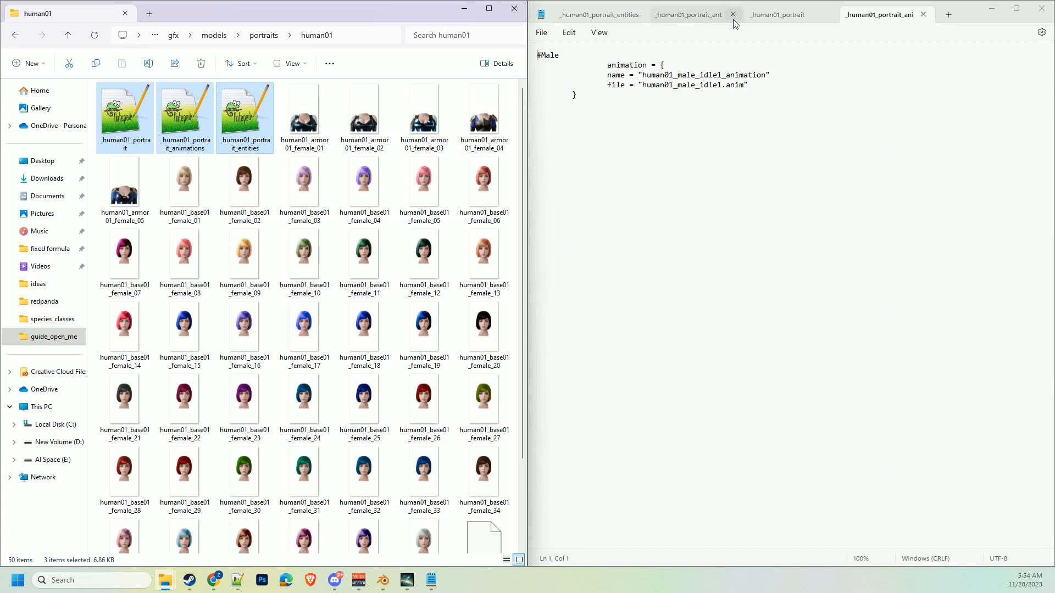
left_click(686, 18)
left_click(788, 16)
left_click(846, 21)
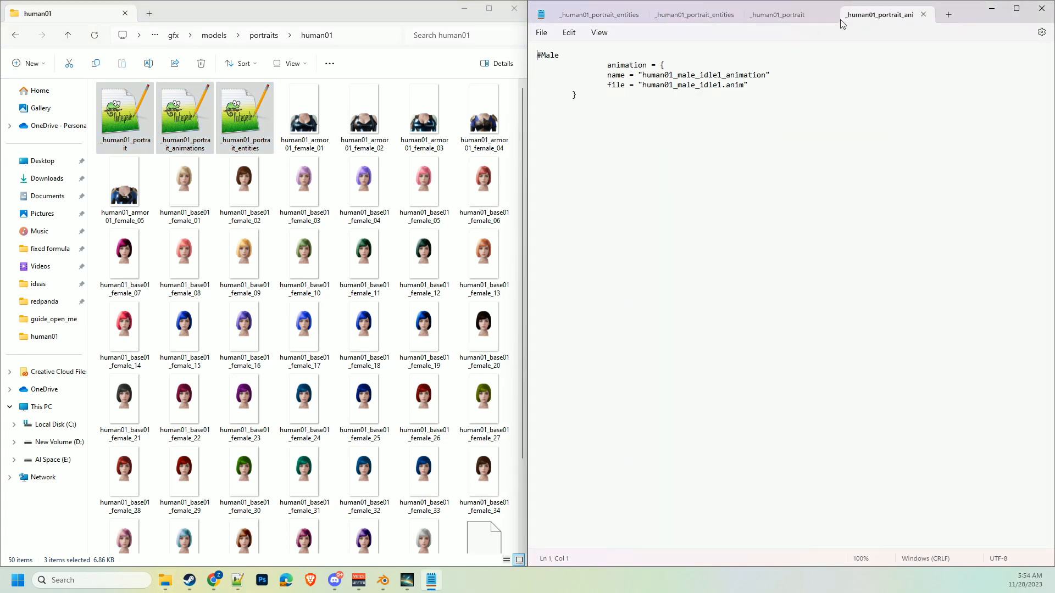
left_click(601, 18)
left_click(639, 16)
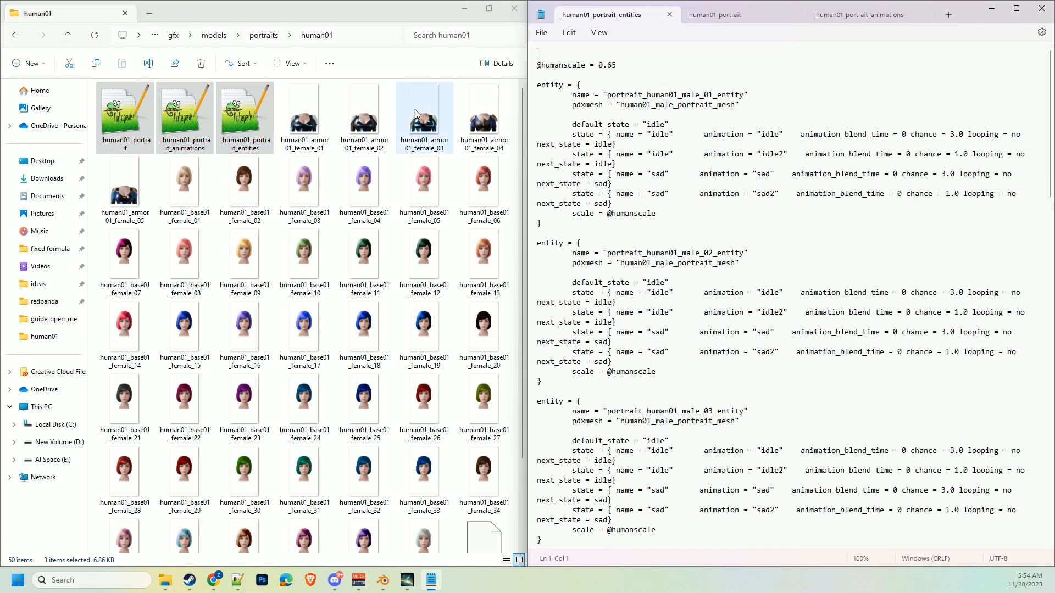
Go to the DIY_Humans gfx/portraits/portraits folder and open human01_portraits as another document in the existing Notepad window
left_click(265, 37)
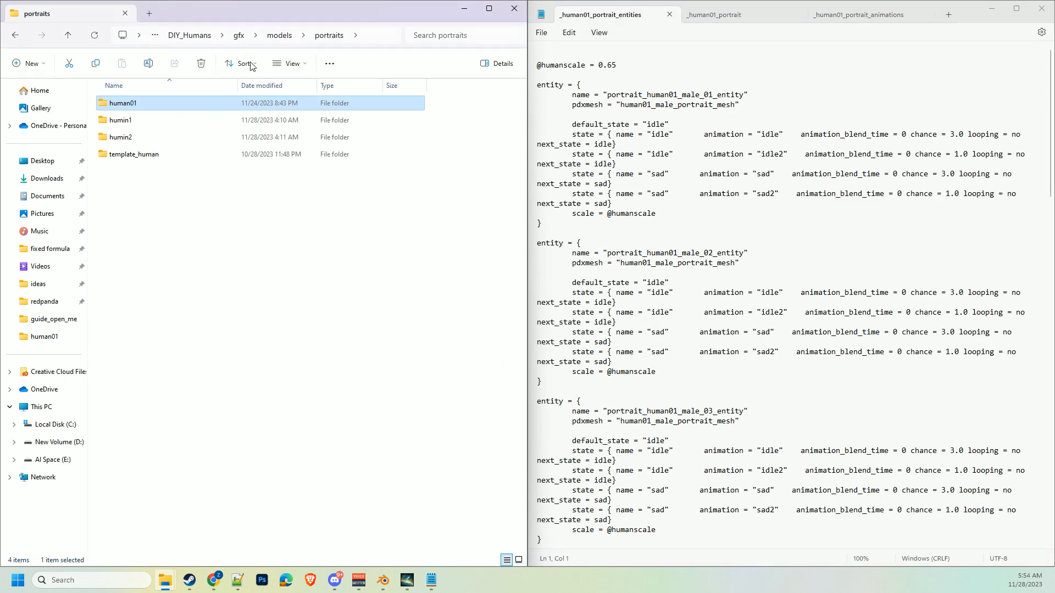
left_click(285, 37)
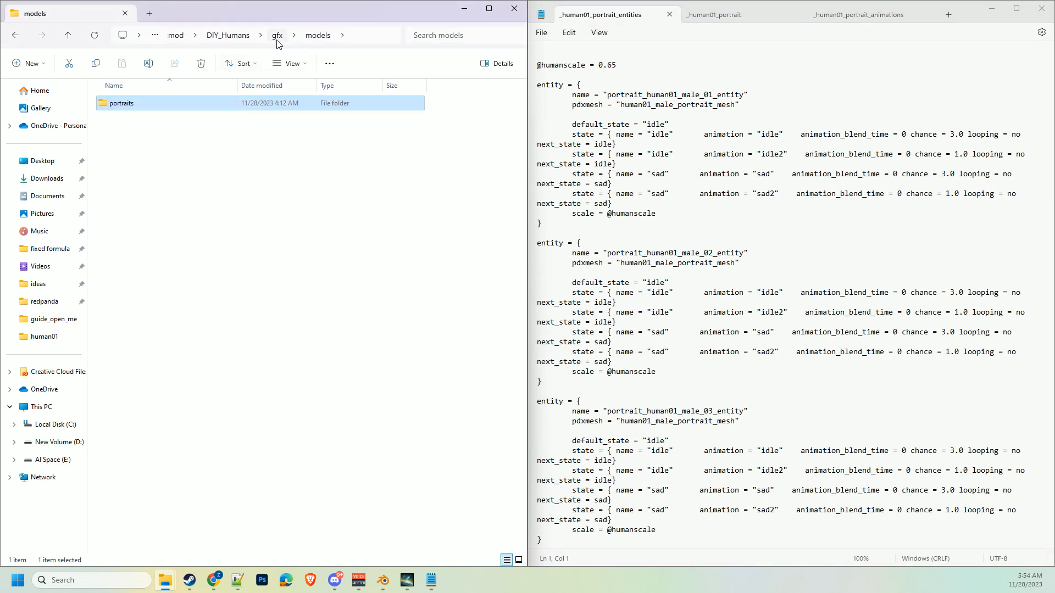
left_click(276, 36)
double_click(150, 125)
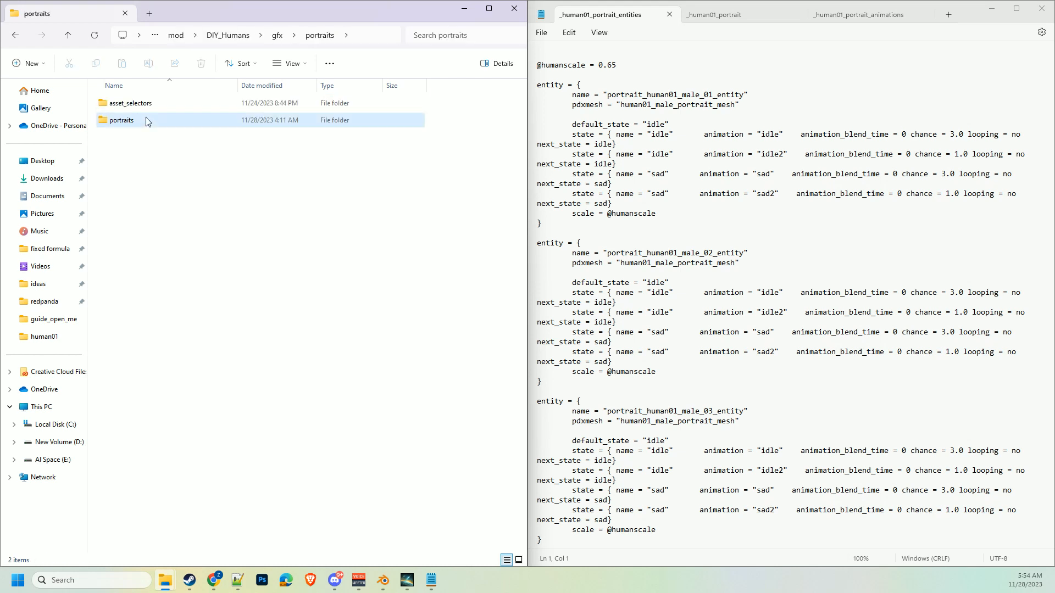
double_click(147, 122)
left_click(135, 108)
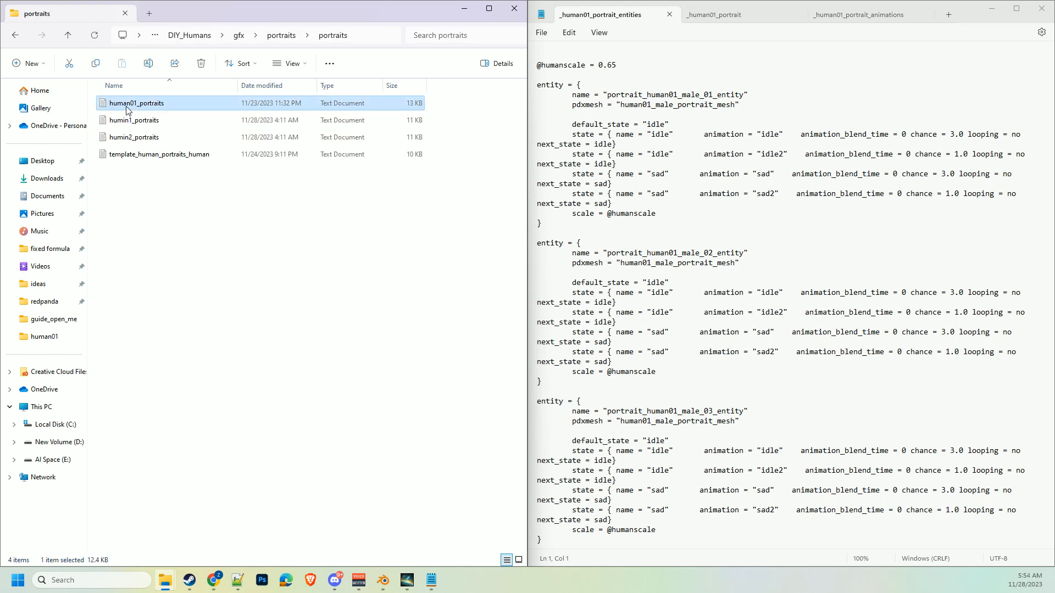
left_click_drag(128, 110, 966, 21)
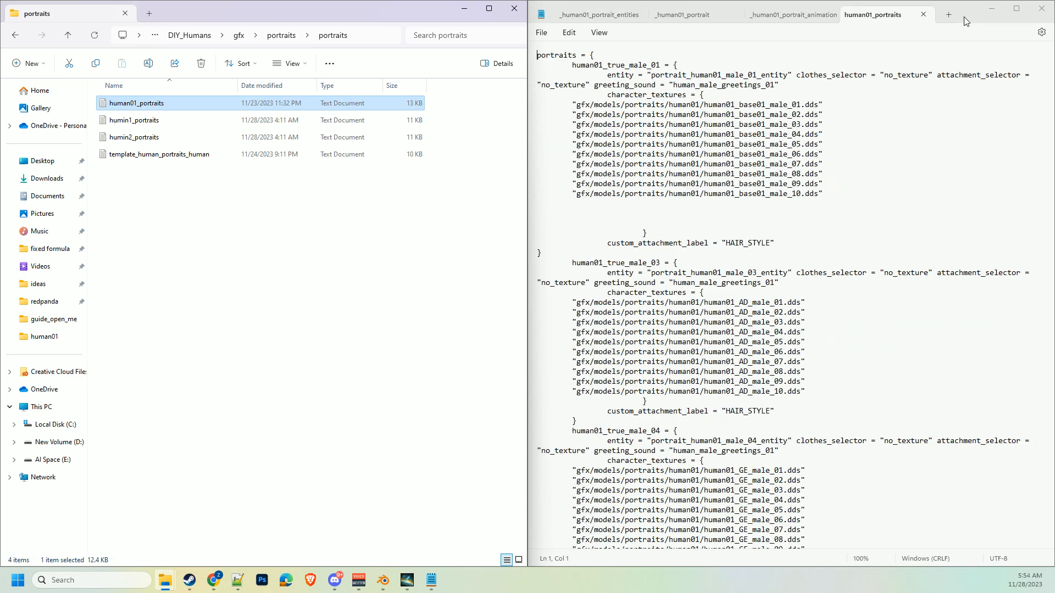
Open human01_female_clothes_01 from the asset_selectors folder in the same Notepad window and highlight the selector name human01_female_armor_01
left_click(281, 35)
double_click(139, 106)
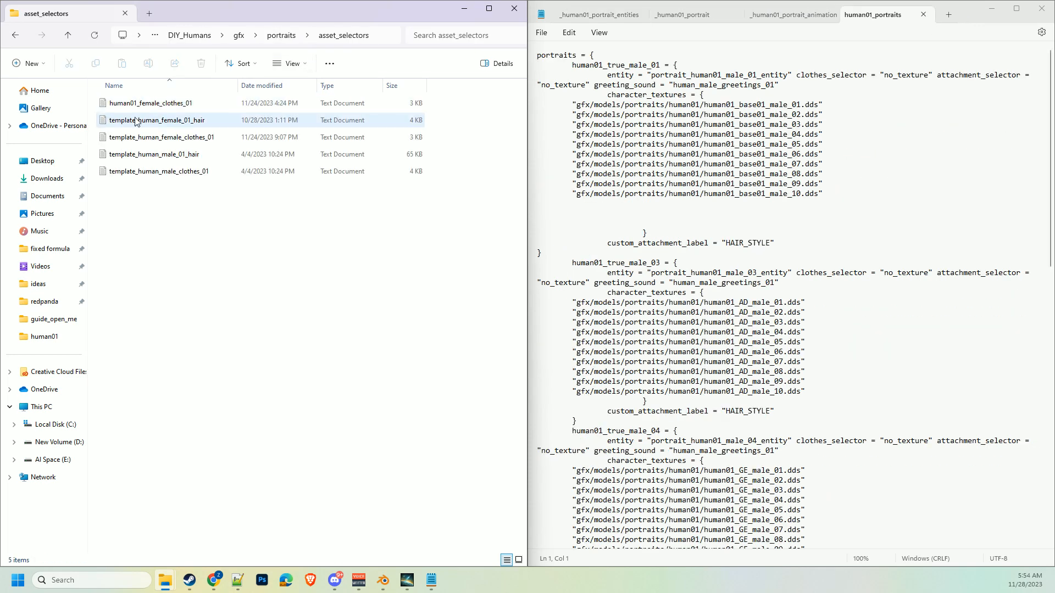
left_click(281, 35)
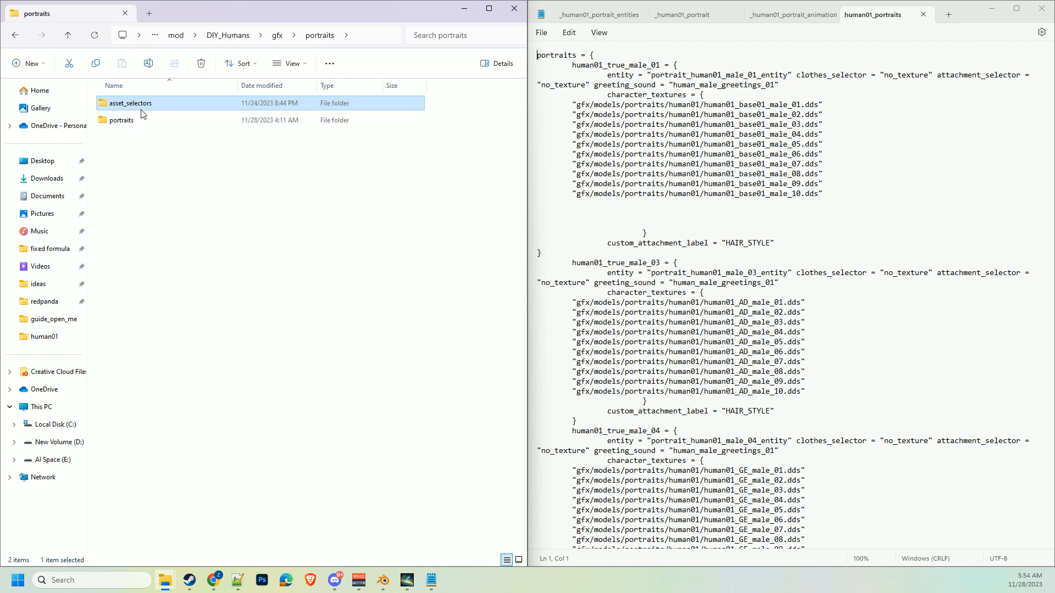
double_click(140, 106)
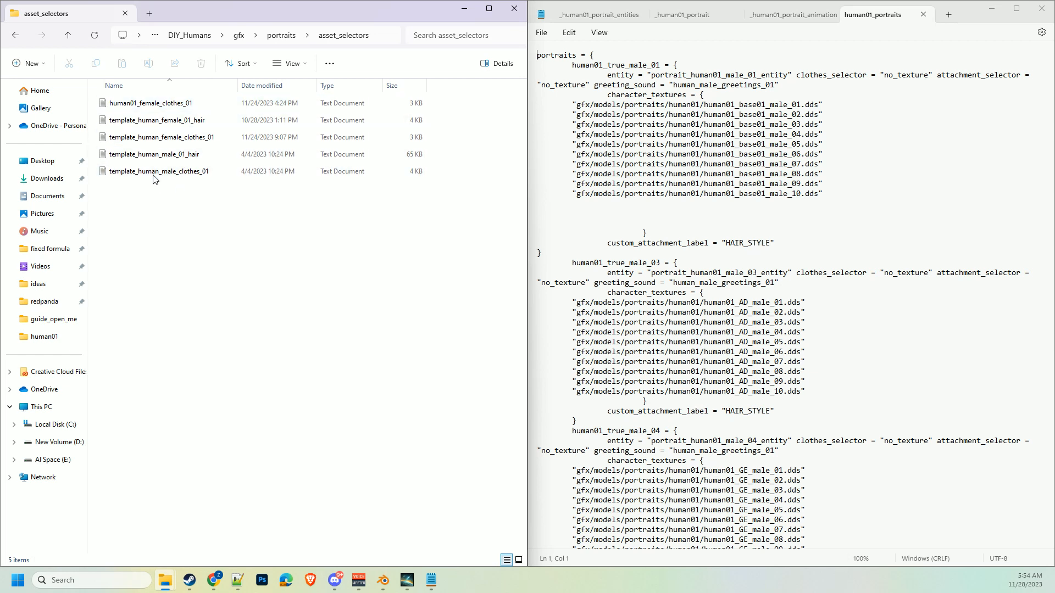
left_click(141, 108)
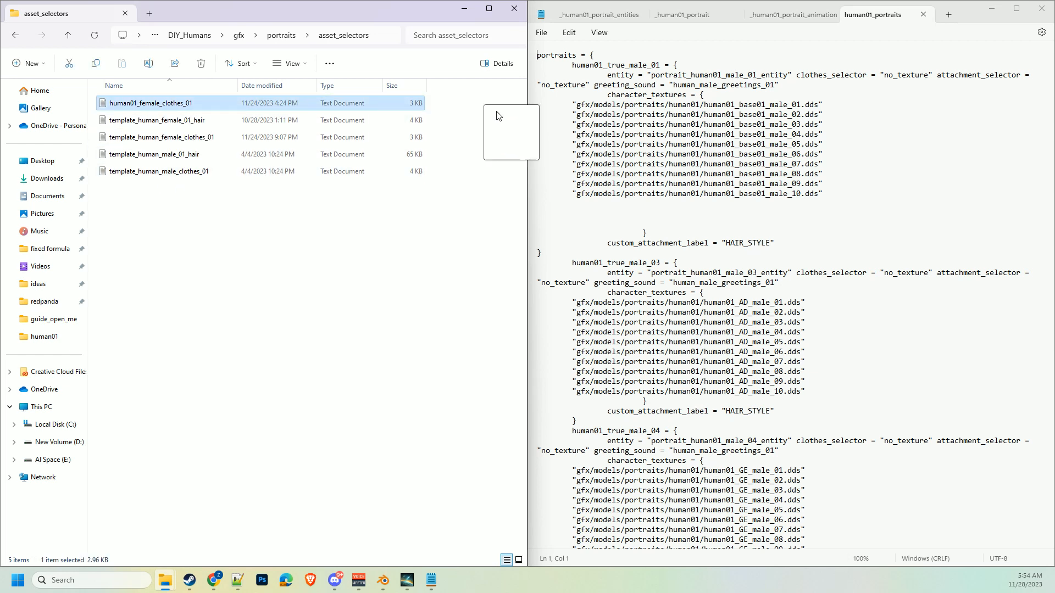
key("Return")
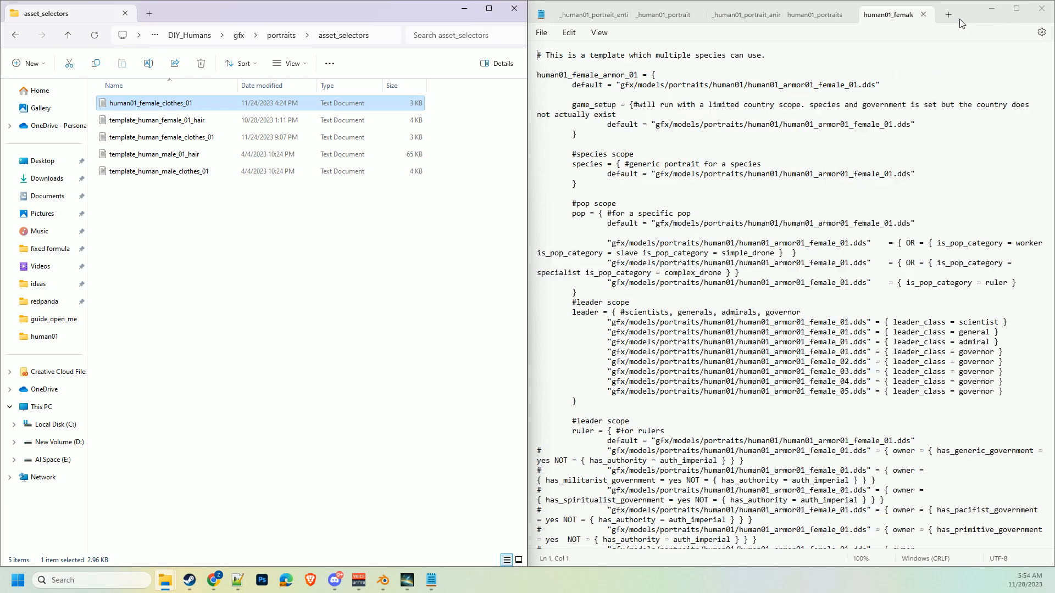
left_click(753, 162)
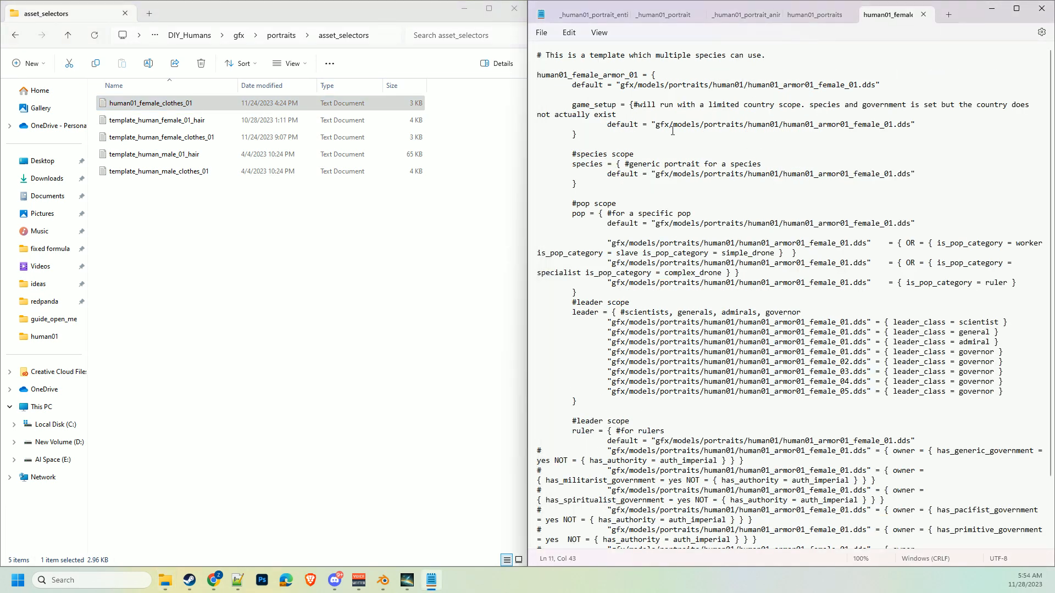
left_click_drag(638, 76, 538, 78)
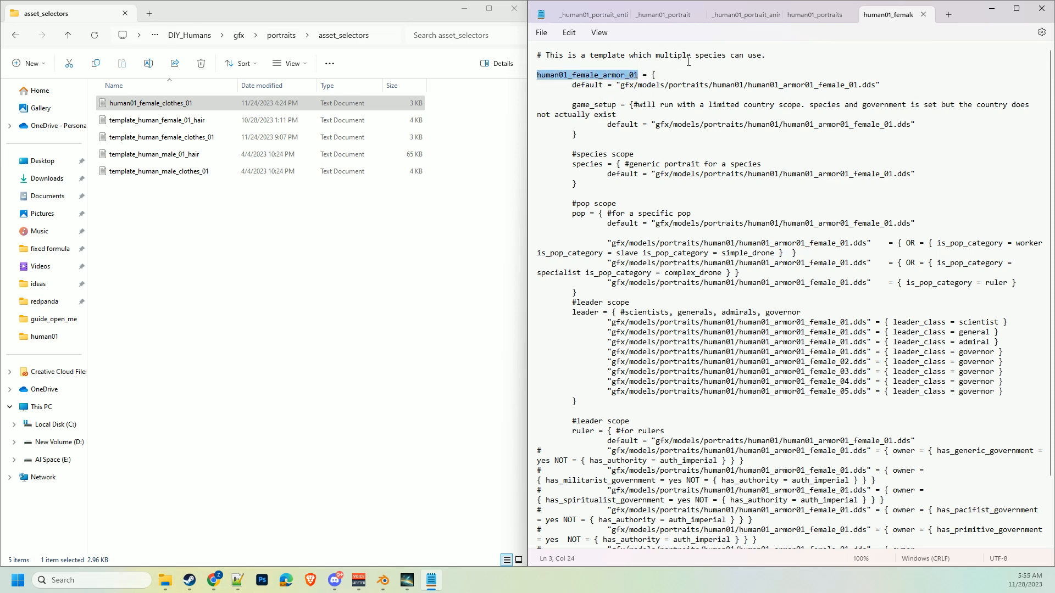
Show the human01_portraits document and its portraits folder, and highlight the human01_base01_male texture paths 01 to 10 under human01_true_male_01
left_click(803, 17)
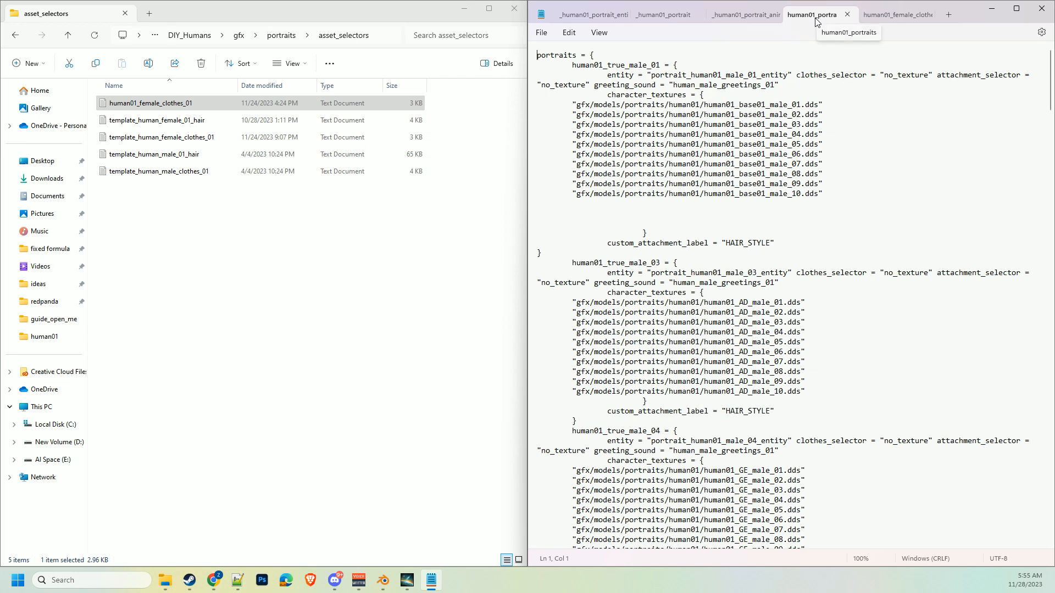
left_click(297, 35)
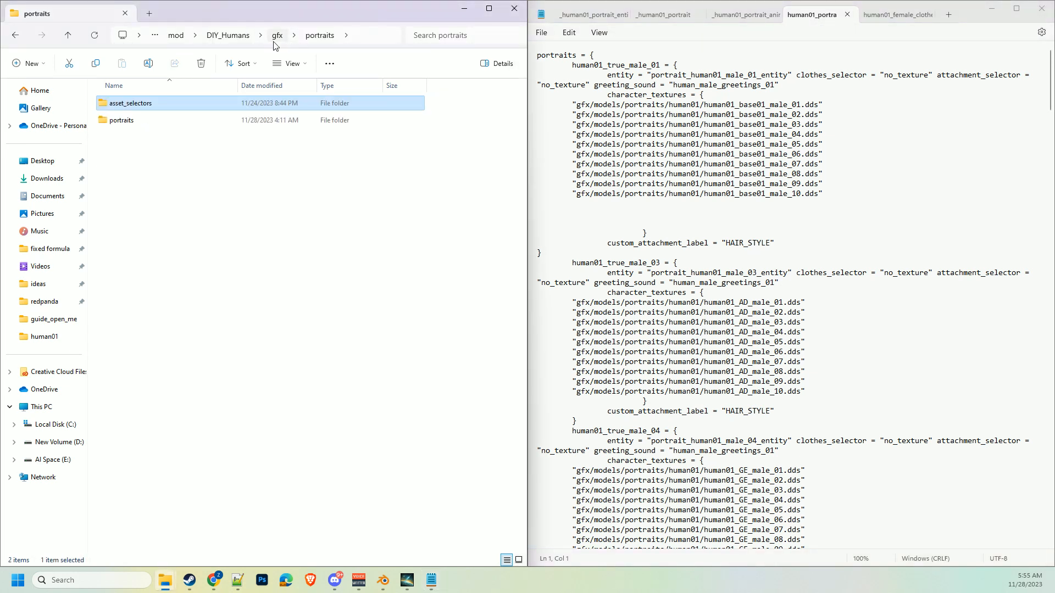
double_click(173, 123)
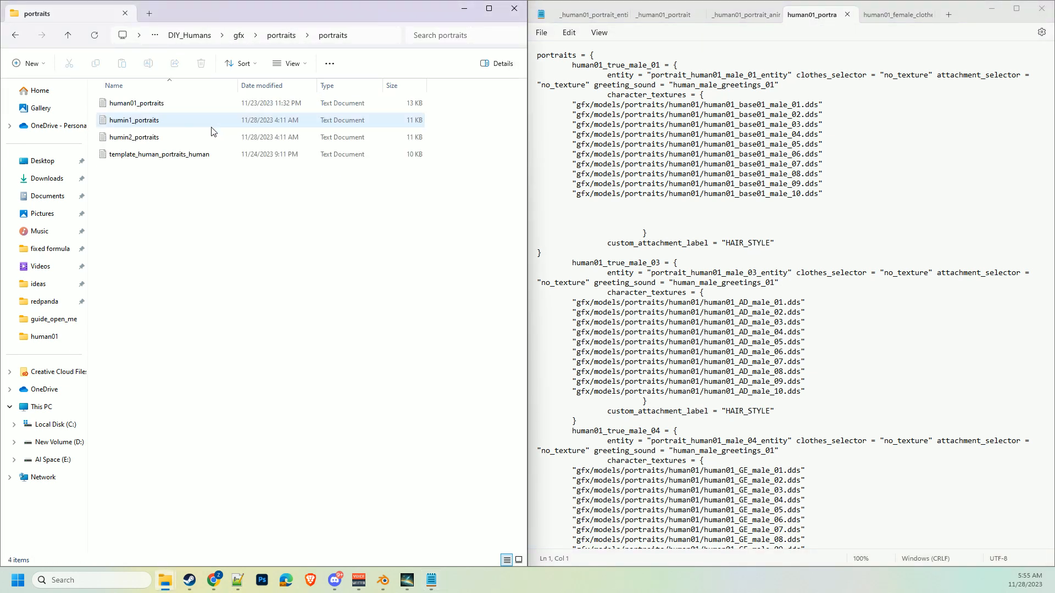
left_click(800, 194)
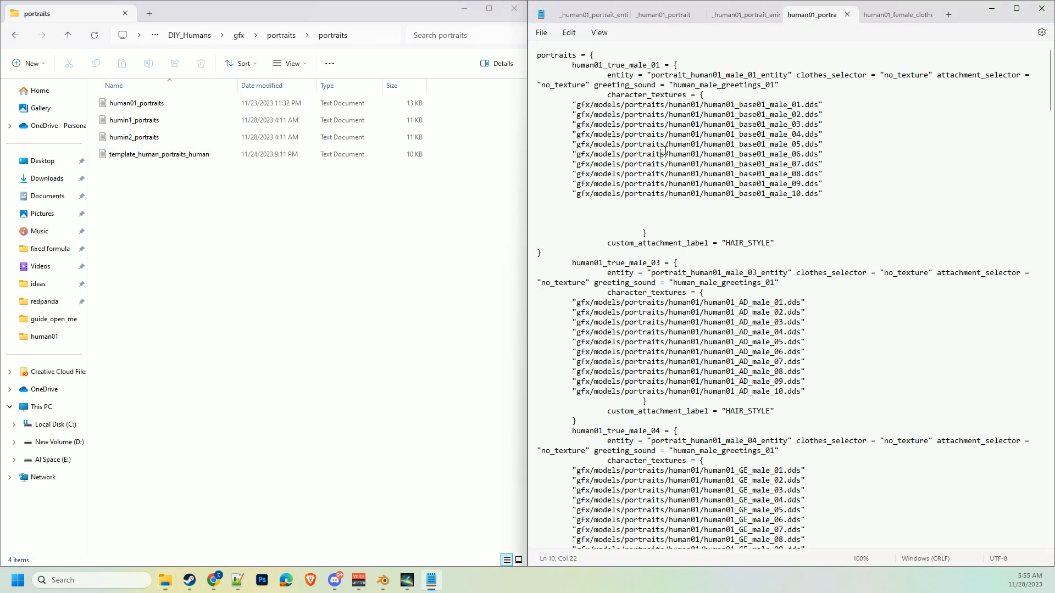
left_click_drag(835, 196, 539, 104)
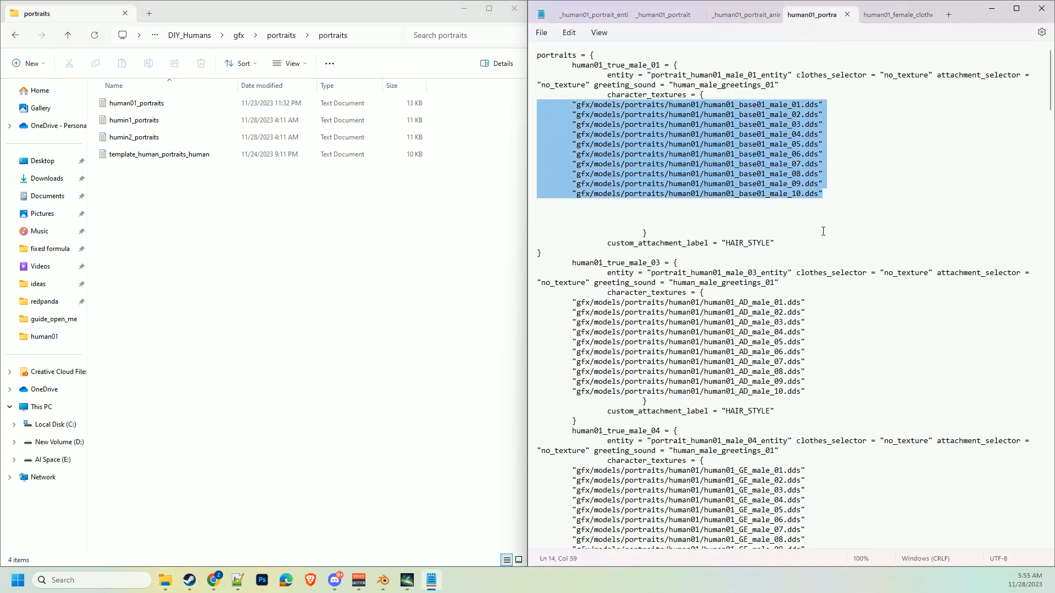
Switch to Stellaris, set the male ruler's phenotype to 1 and cycle through its color variants, stopping on variant 10
left_click(407, 581)
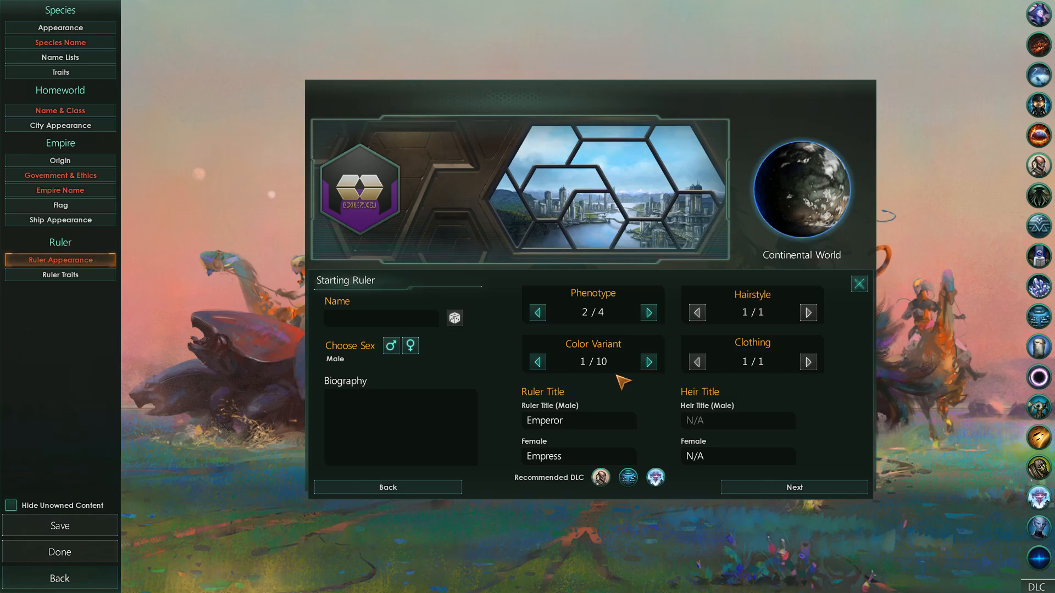
left_click(538, 312)
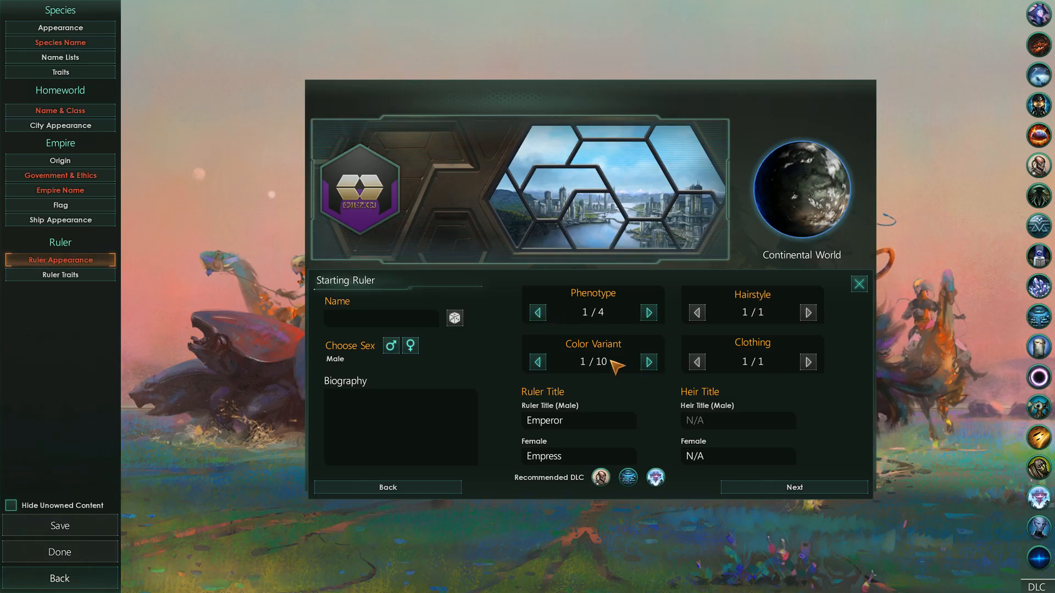
left_click(649, 362)
left_click(649, 363)
left_click(649, 362)
left_click(649, 362)
left_click(649, 362)
left_click(649, 362)
left_click(649, 362)
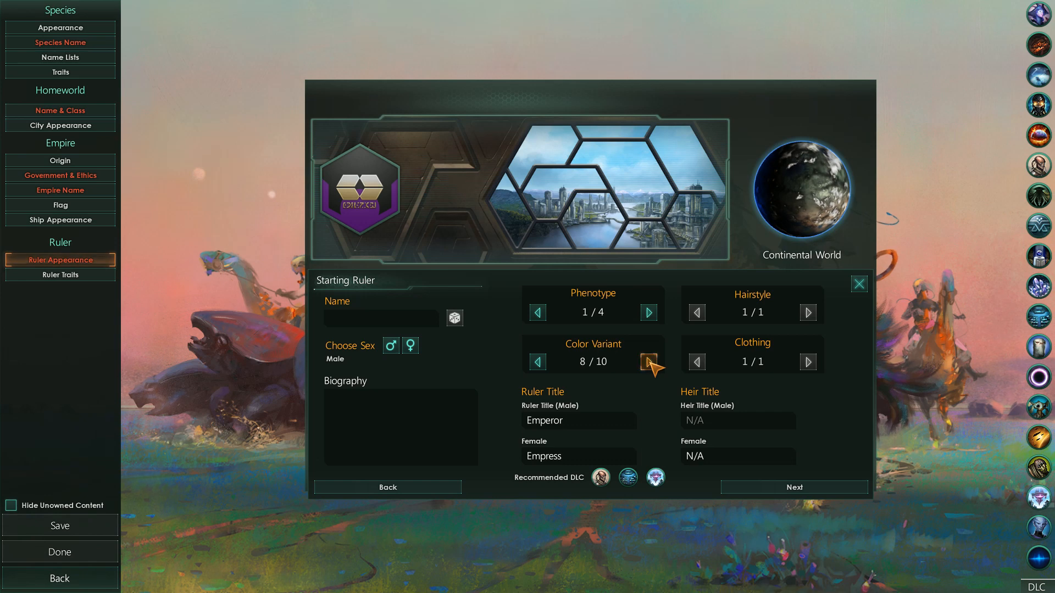
left_click(649, 362)
left_click(649, 362)
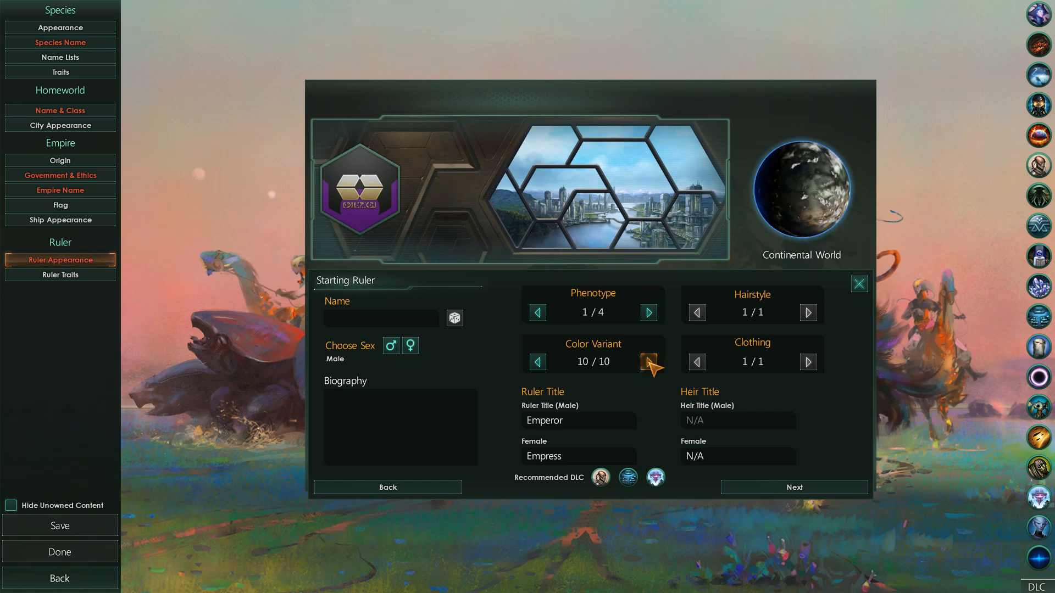
left_click(649, 363)
left_click(649, 362)
left_click(649, 362)
left_click(649, 362)
left_click(649, 362)
left_click(649, 362)
left_click(649, 363)
left_click(649, 362)
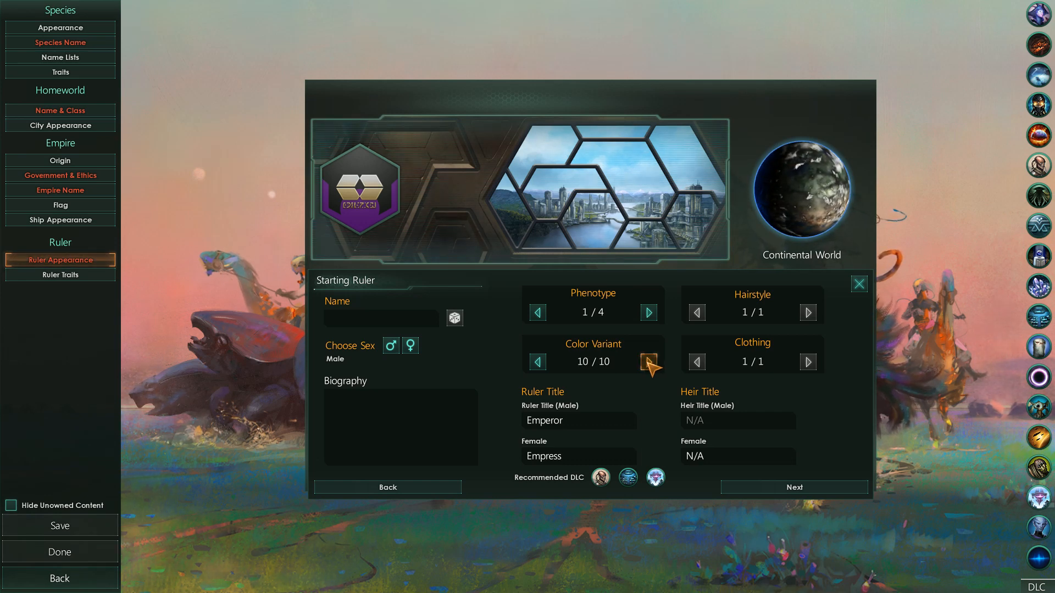
Switch back to Notepad and highlight the human01_base01_female texture paths 01 to 40 under human01_true_female_01
key("alt+Tab")
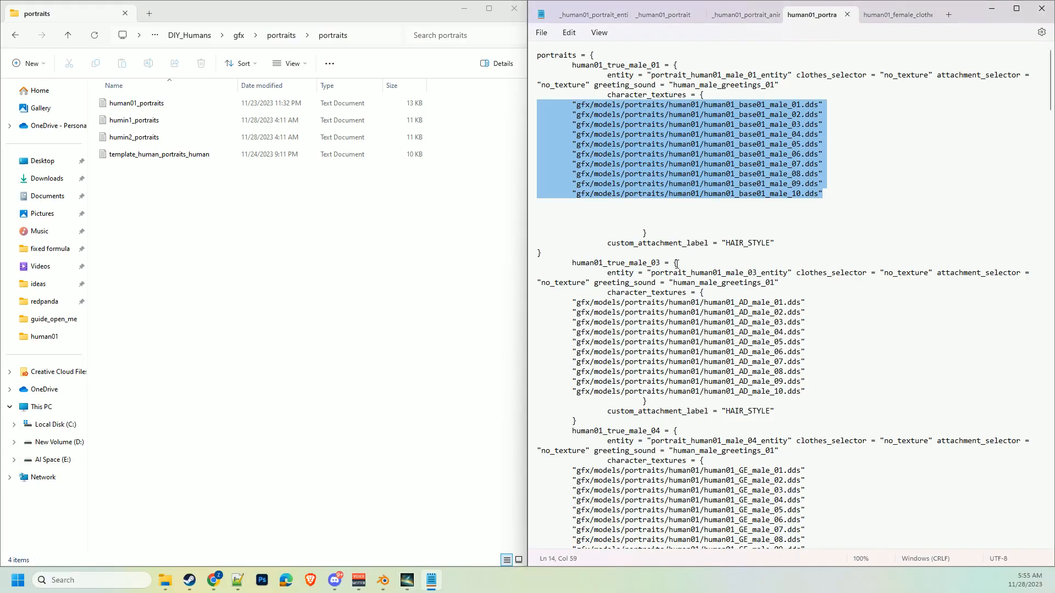
scroll(686, 245, "down", 20)
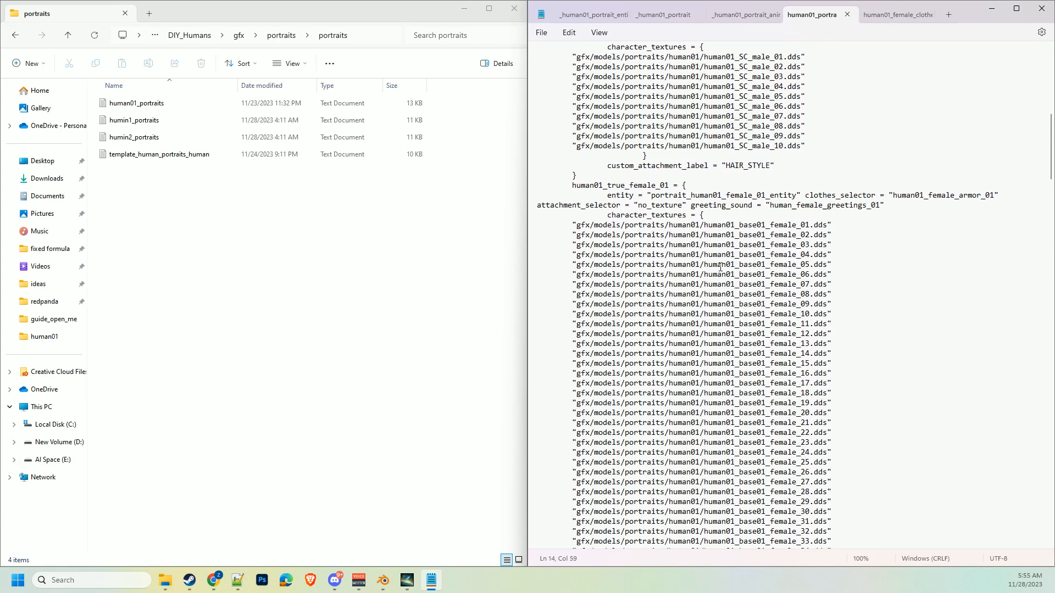
scroll(729, 251, "up", 20)
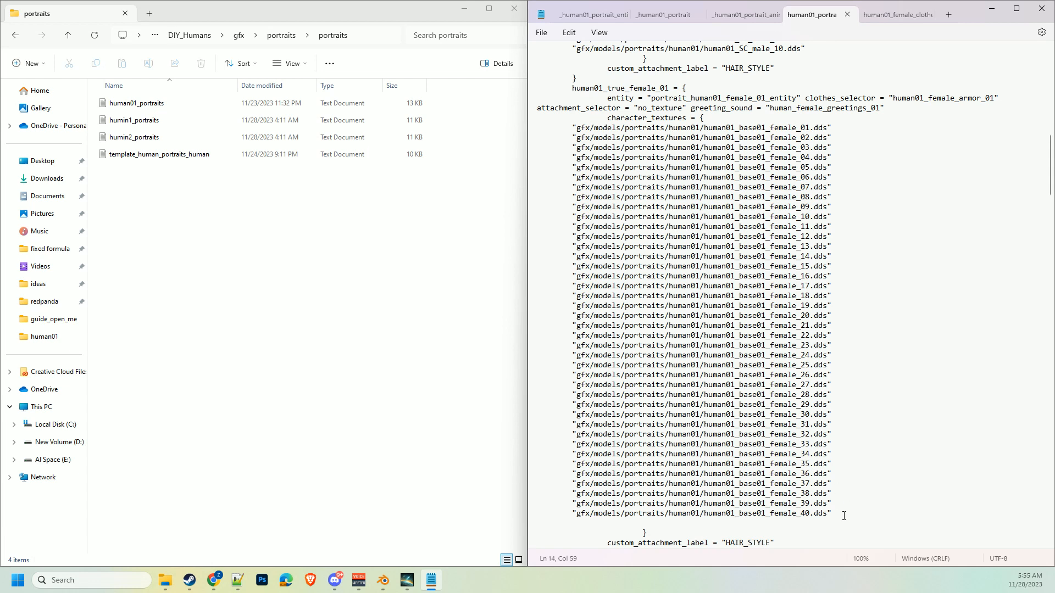
left_click_drag(844, 515, 572, 127)
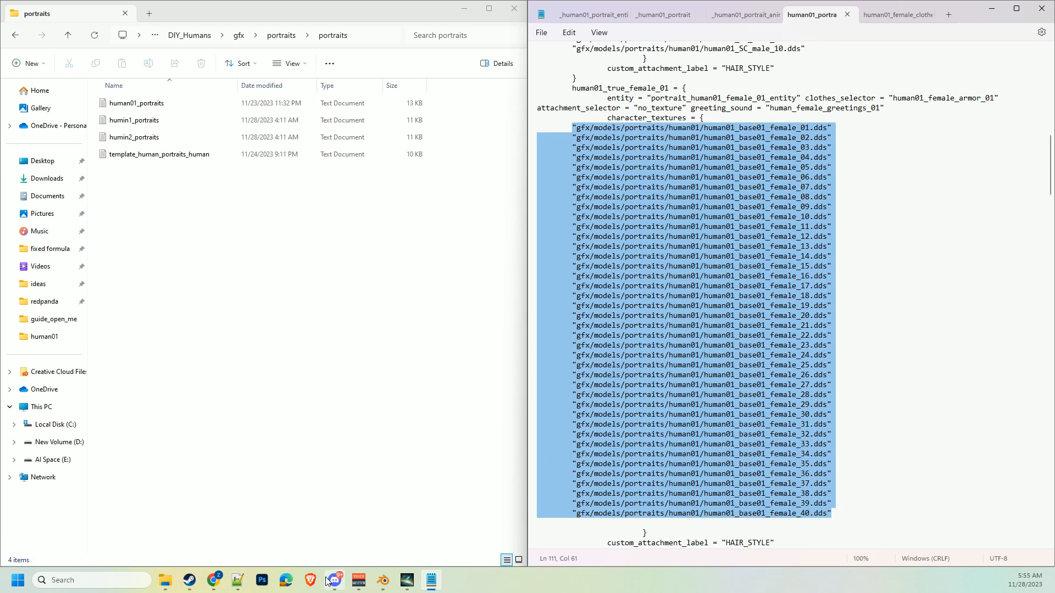
Switch to Stellaris, set the starting ruler's sex to female and step backward through her color variants past variant 2
left_click(407, 580)
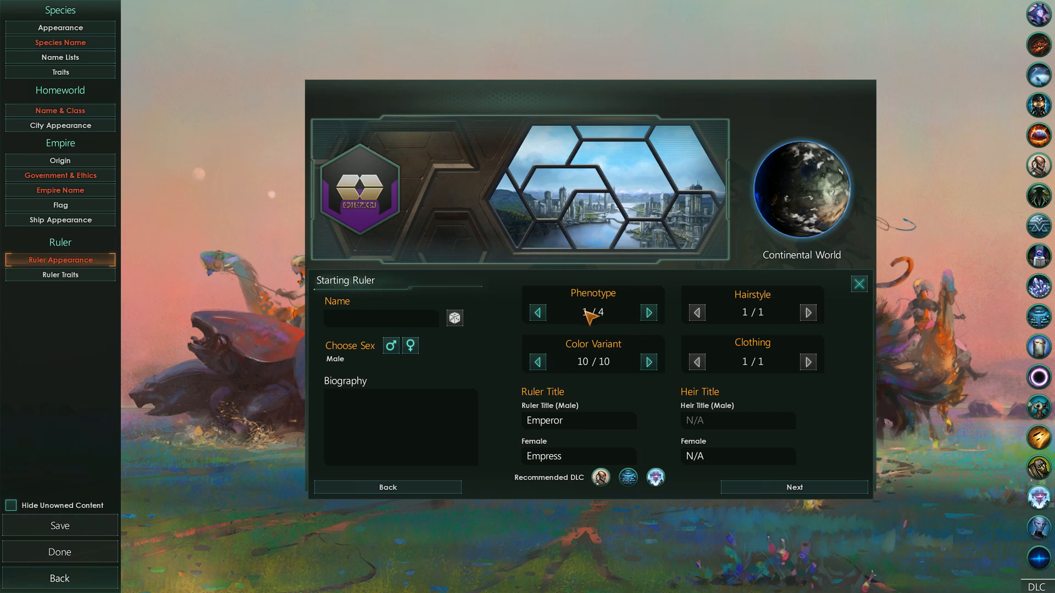
left_click(410, 345)
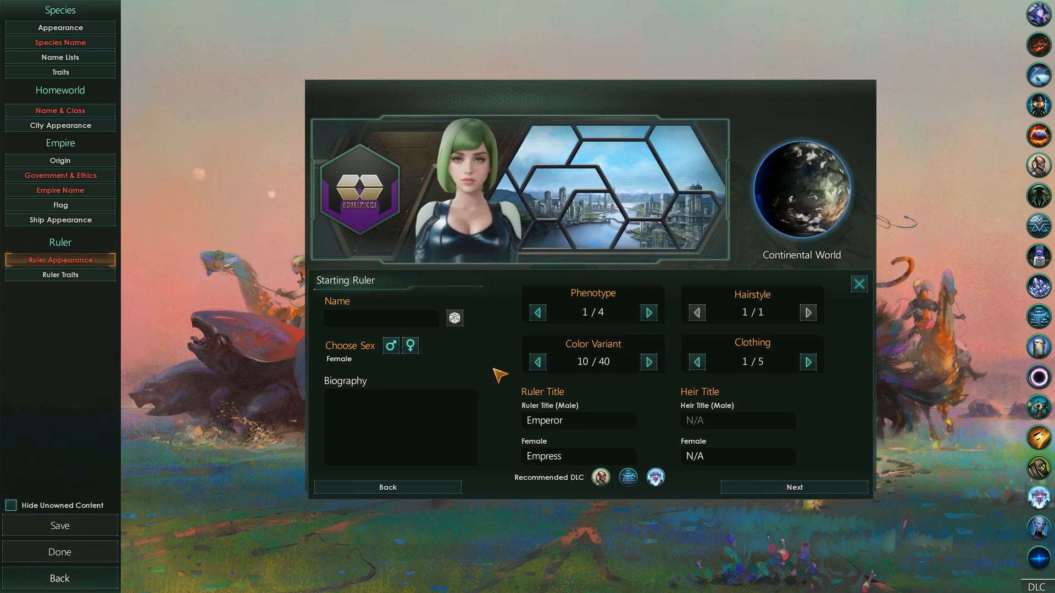
left_click(538, 362)
left_click(538, 362)
left_click(538, 363)
left_click(538, 363)
left_click(538, 362)
left_click(538, 362)
left_click(538, 362)
left_click(538, 362)
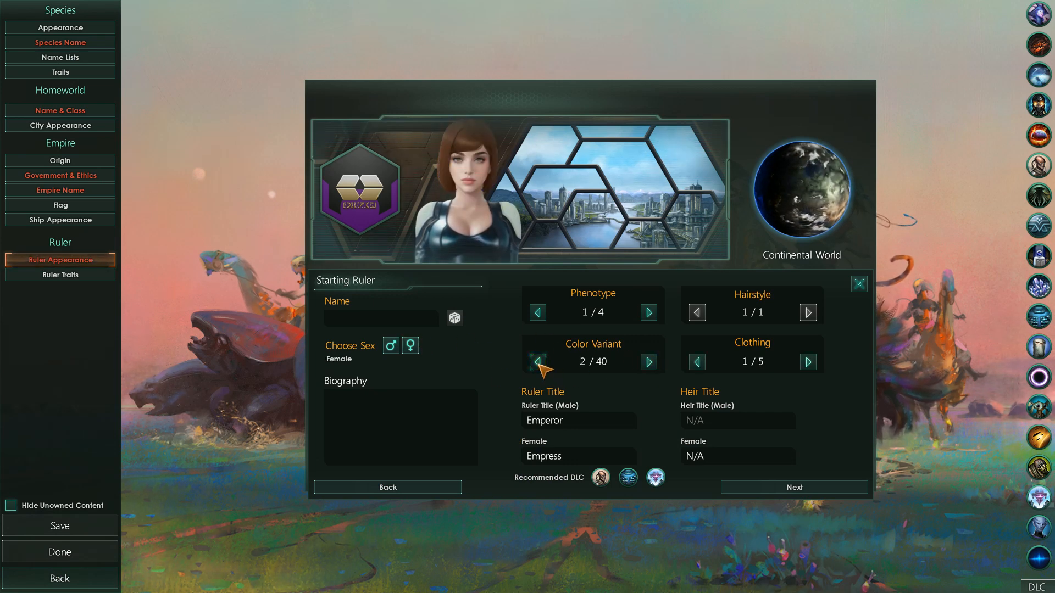
left_click(538, 362)
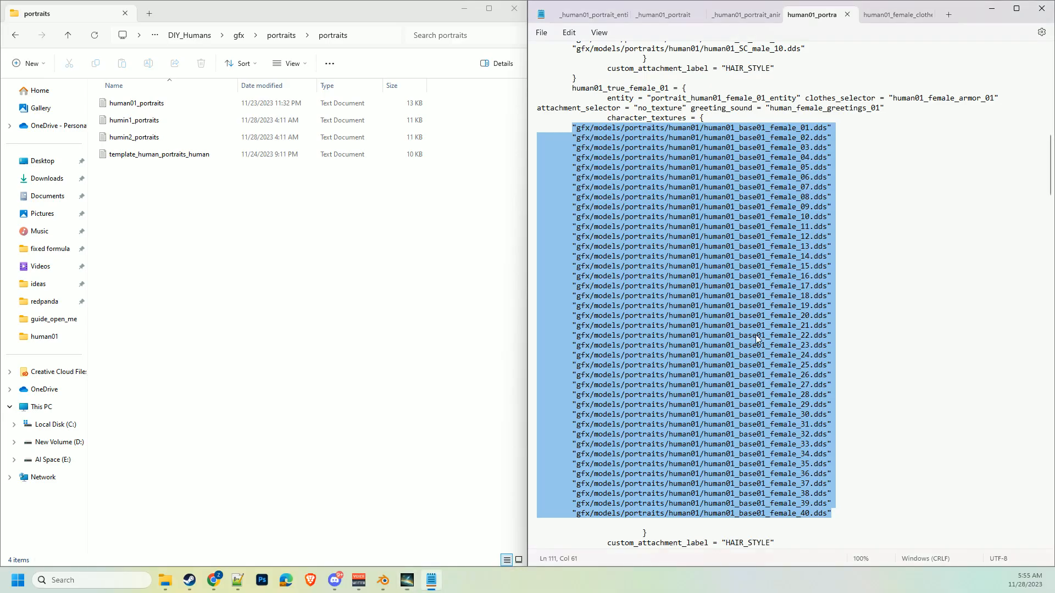
Return to Notepad, clear the highlighted female texture paths and maximize the window
left_click(788, 237)
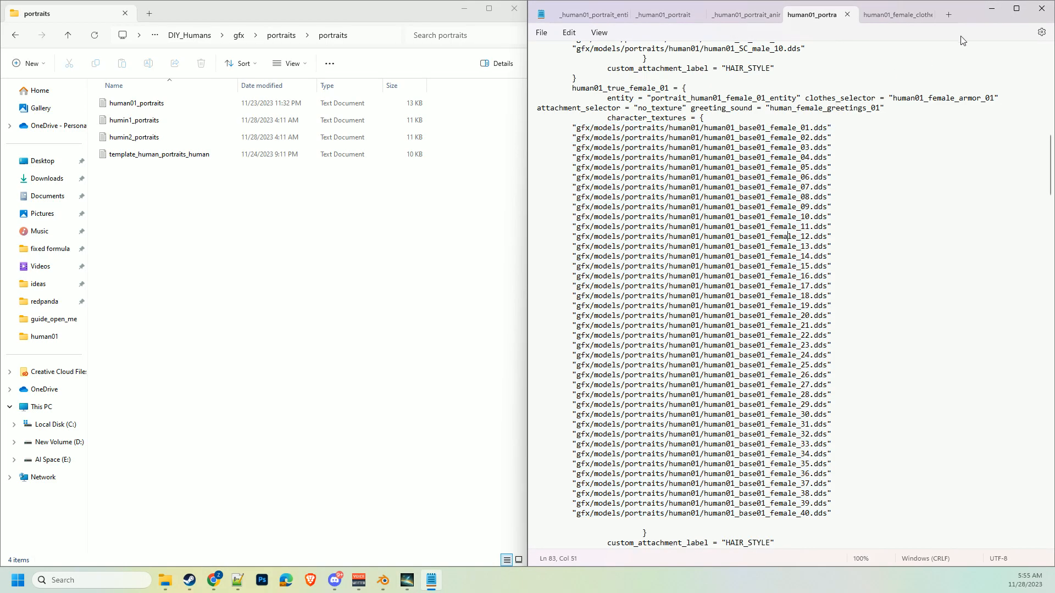
left_click(1016, 8)
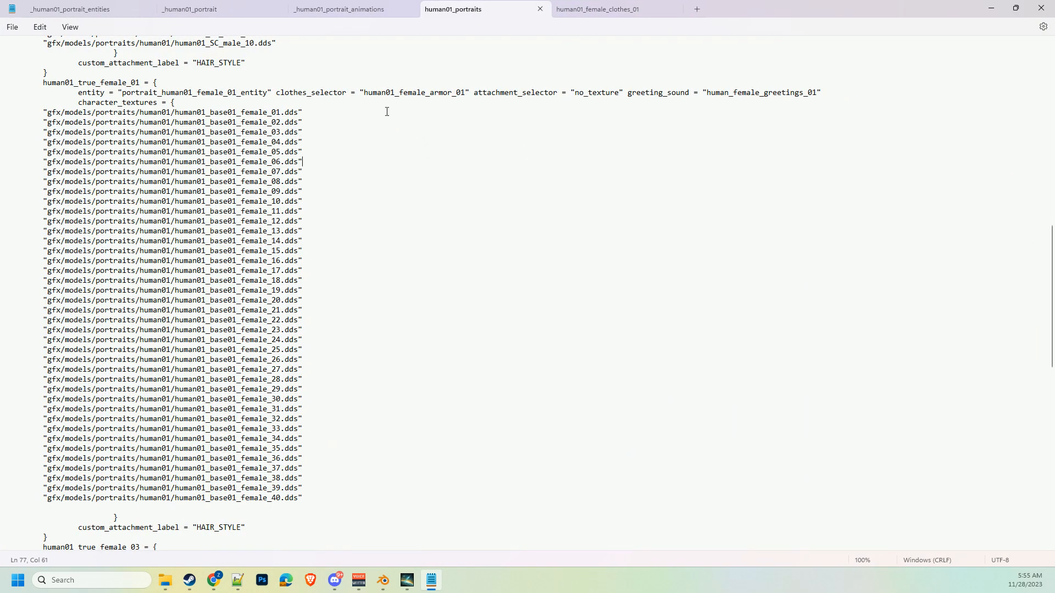
Copy the clothes selector name human01_female_armor_01 from human01_true_female_01 and match it to the template heading in human01_female_clothes_01
left_click_drag(364, 95, 466, 94)
key("ctrl+c")
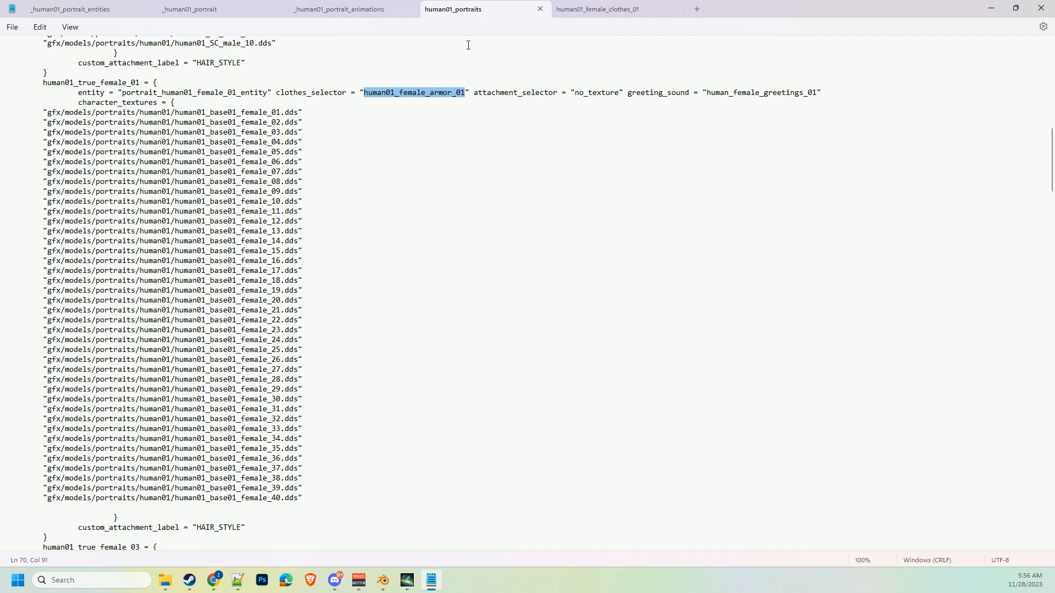
left_click(586, 9)
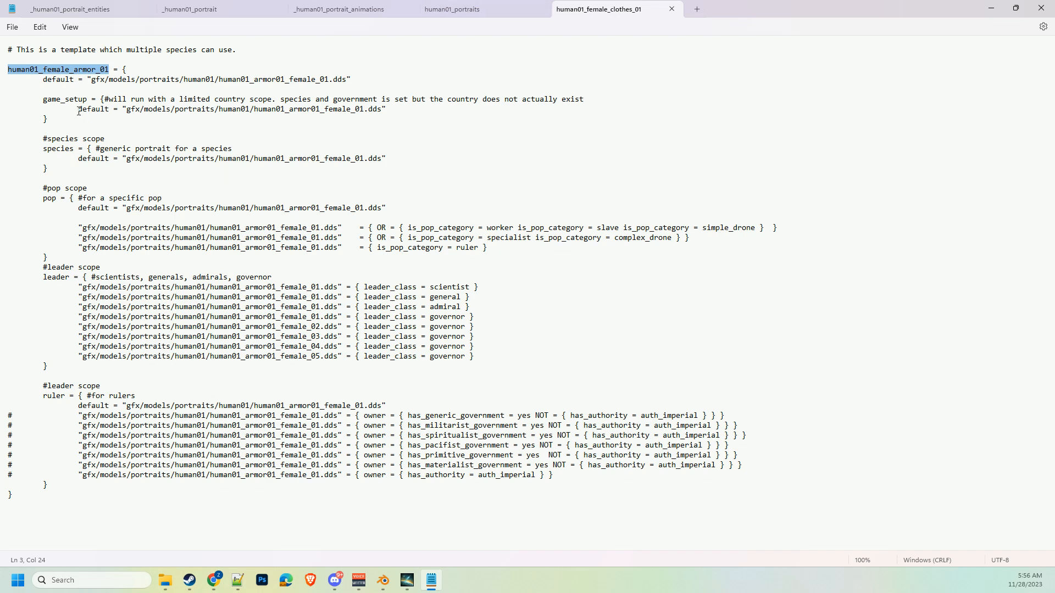
left_click_drag(109, 70, 17, 68)
left_click(25, 62)
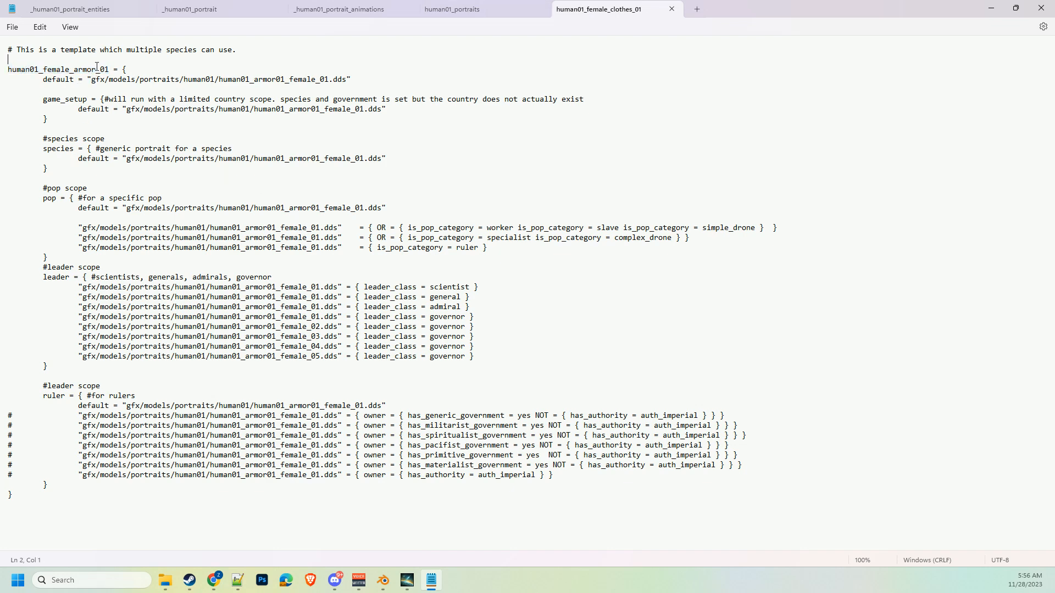
key("ctrl+v")
key("ctrl+z")
Highlight the body of the human01_female_armor_01 template, its leader class texture lines, and the governor line using armor01_female_05
left_click_drag(132, 67, 388, 502)
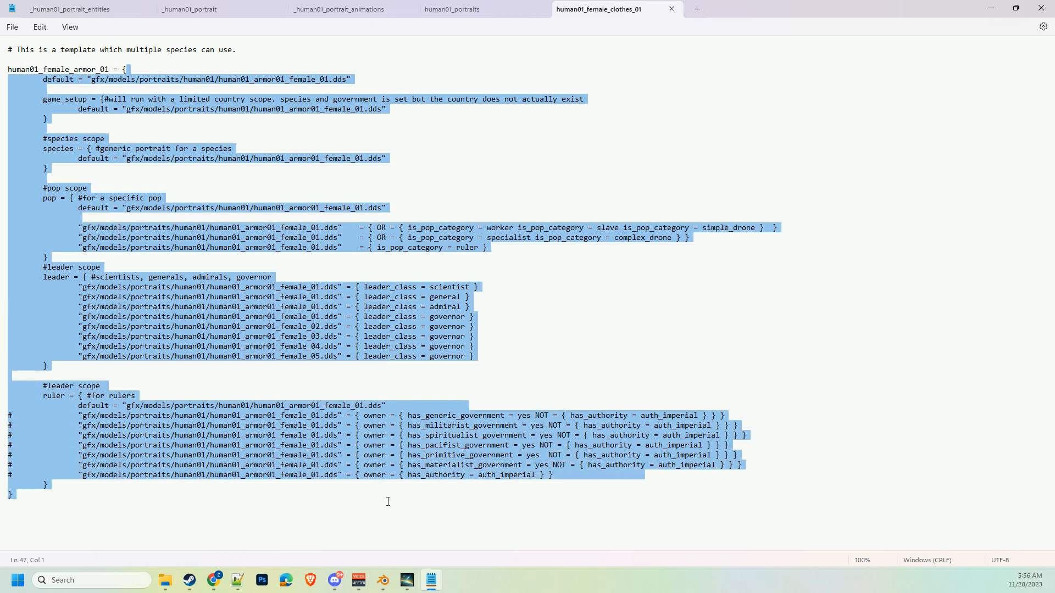
left_click(228, 306)
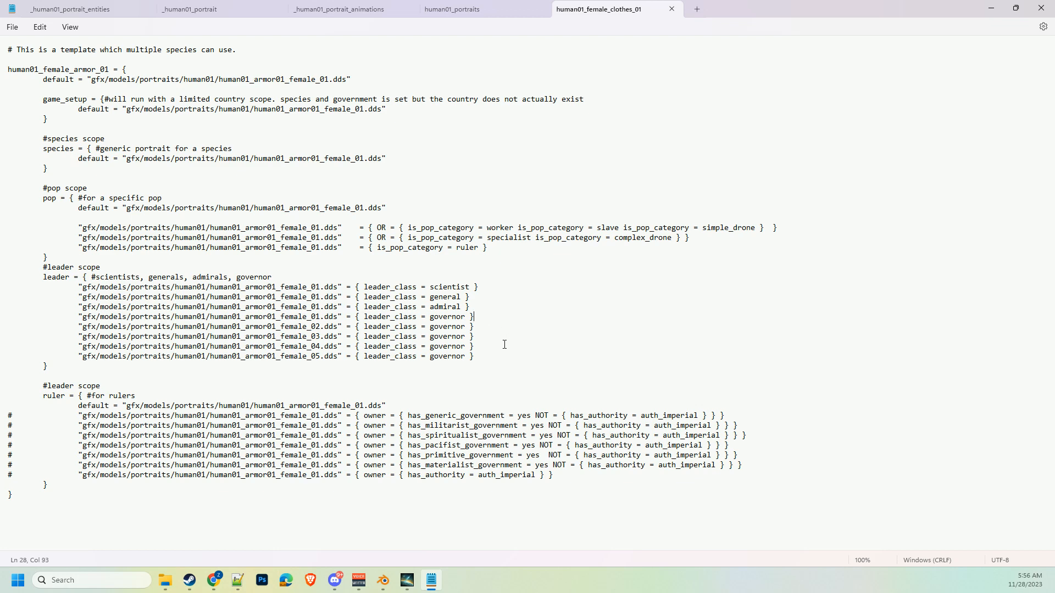
left_click_drag(494, 357, 7, 287)
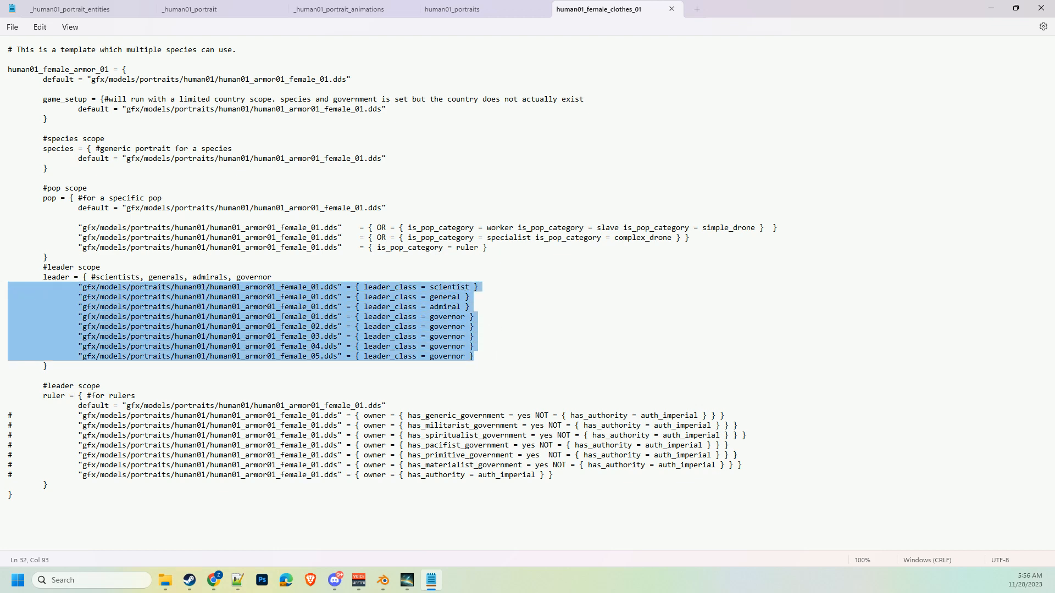
left_click_drag(474, 357, 7, 357)
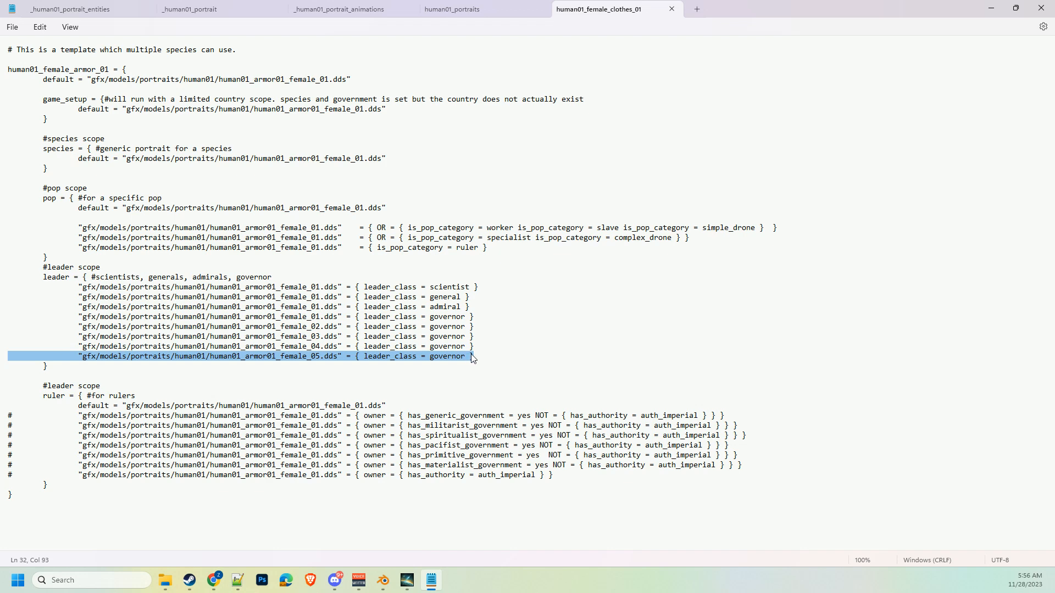
left_click(449, 356)
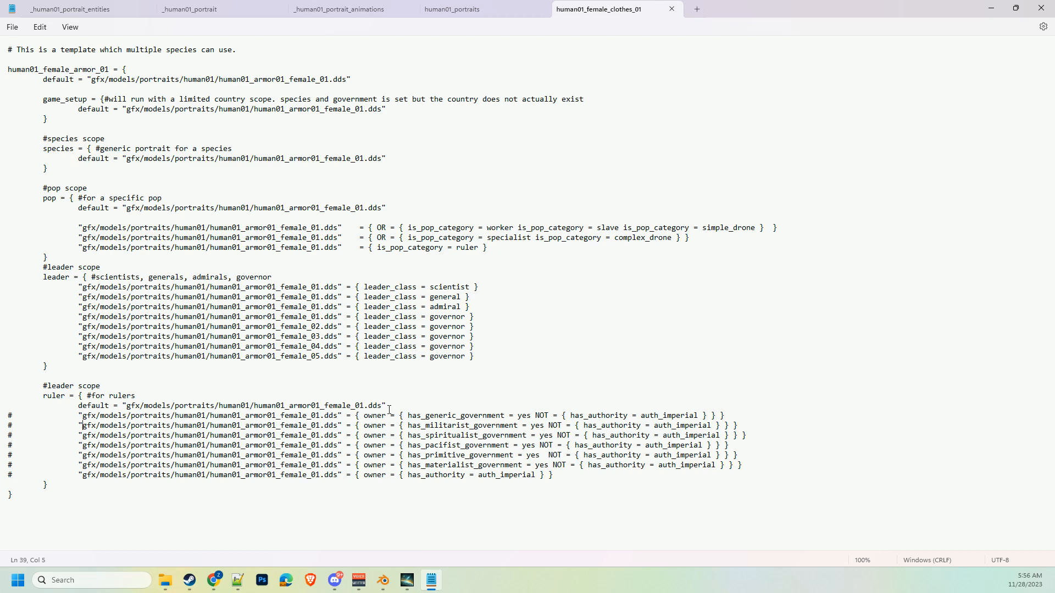
Go through the commented-out ruler lines for the generic, militarist, spiritualist and materialist governments
left_click(541, 417)
left_click(542, 426)
left_click(542, 436)
left_click(517, 466)
Return to human01_portraits and highlight the custom_attachment_label = "HAIR_STYLE" line closing the human01_true_female_01 block
left_click(452, 9)
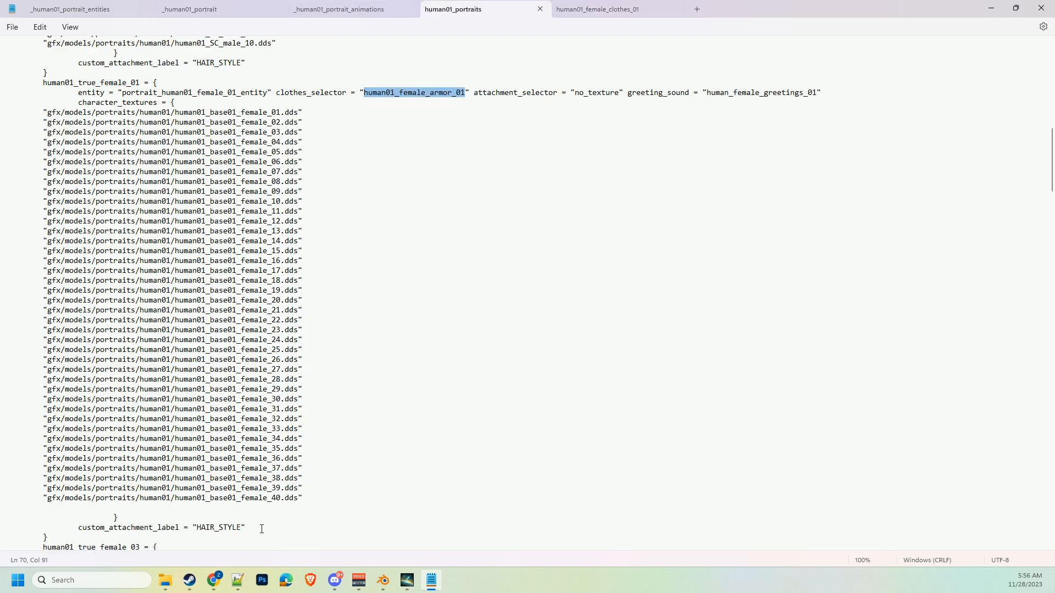
left_click(128, 528)
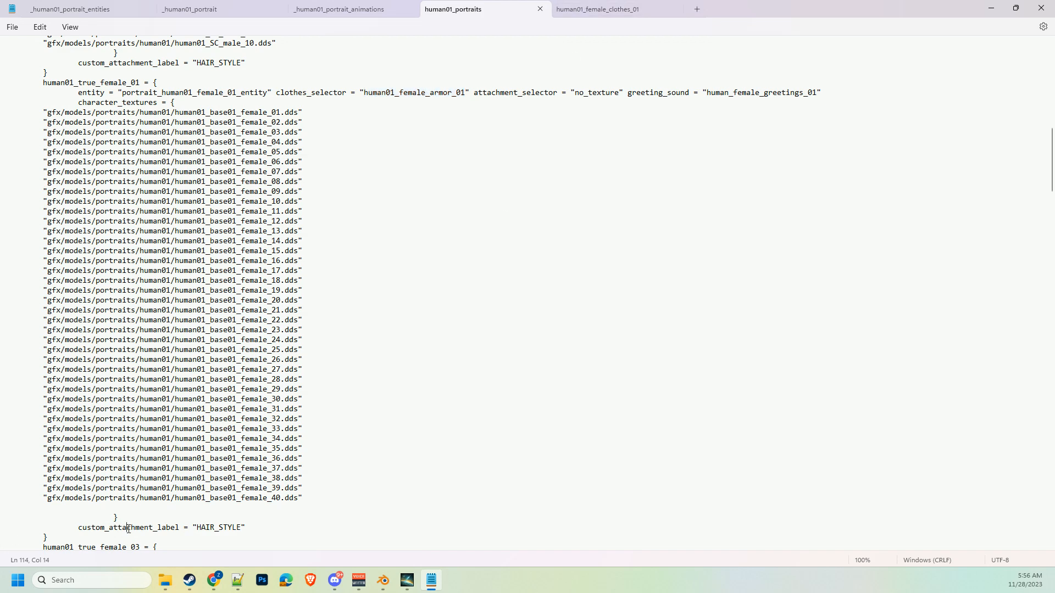
left_click_drag(247, 528, 88, 536)
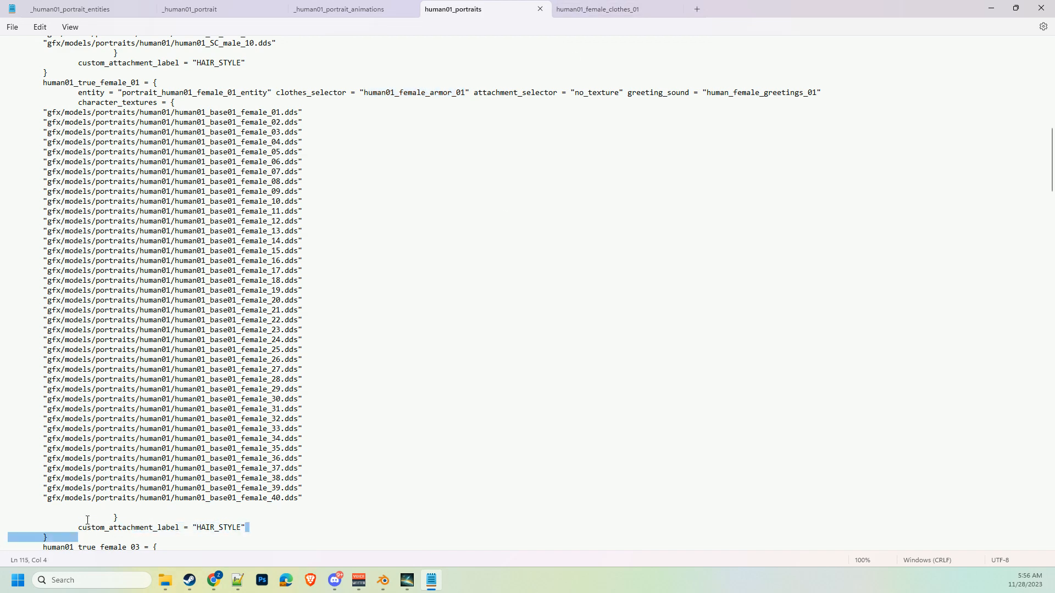
left_click_drag(131, 429, 131, 419)
left_click(179, 112)
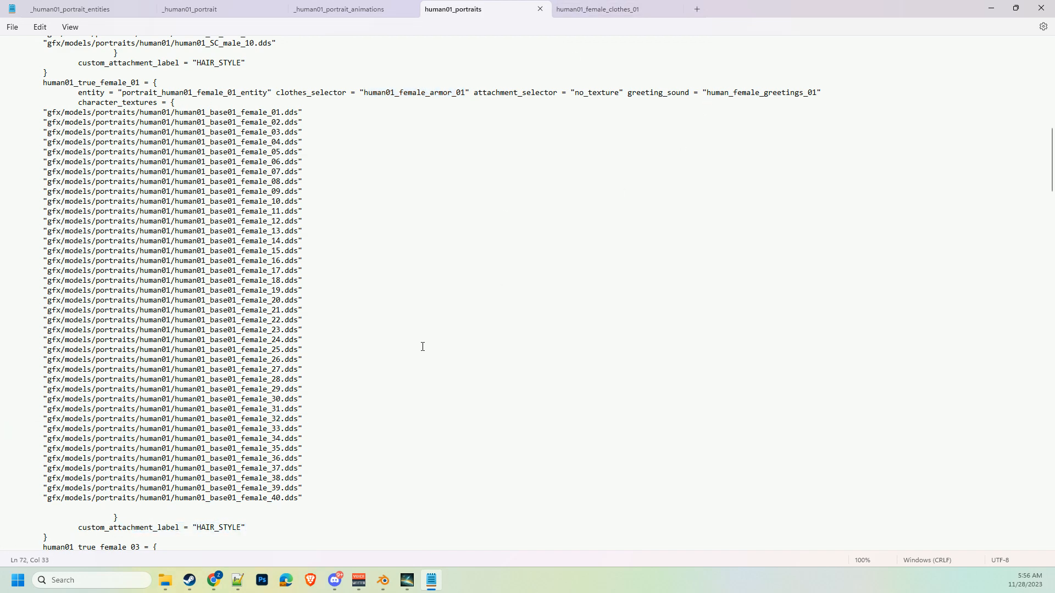
left_click(246, 528)
left_click_drag(247, 529, 79, 530)
left_click(271, 419)
Reopen human01_female_clothes_01 and highlight the governor texture lines 02 to 05 and the block of commented-out ruler lines
left_click(618, 15)
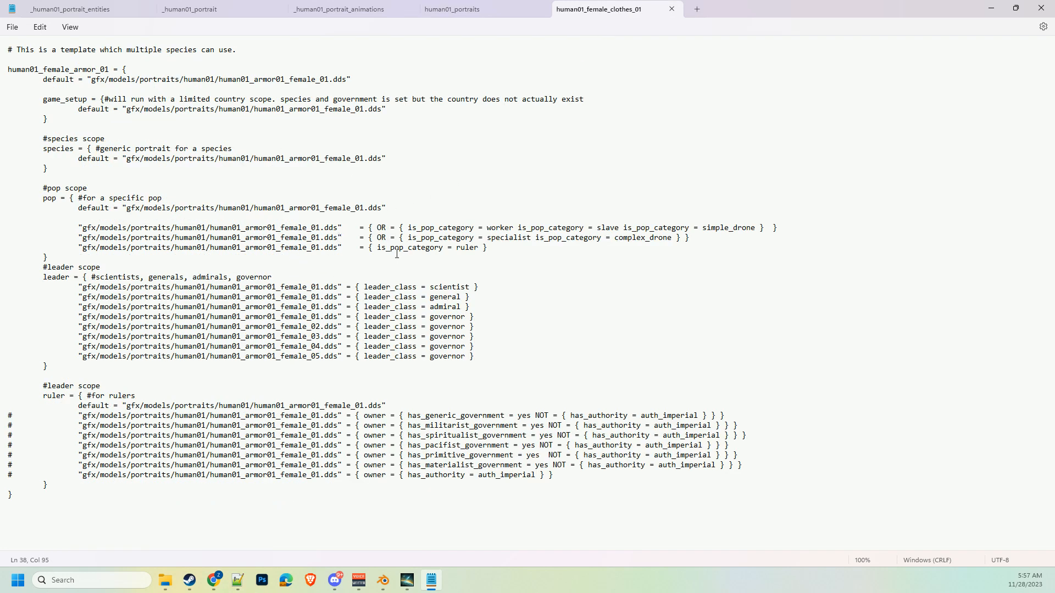
left_click_drag(473, 356, 1, 326)
left_click(295, 356)
left_click(448, 356)
left_click(461, 435)
left_click_drag(276, 503, 30, 413)
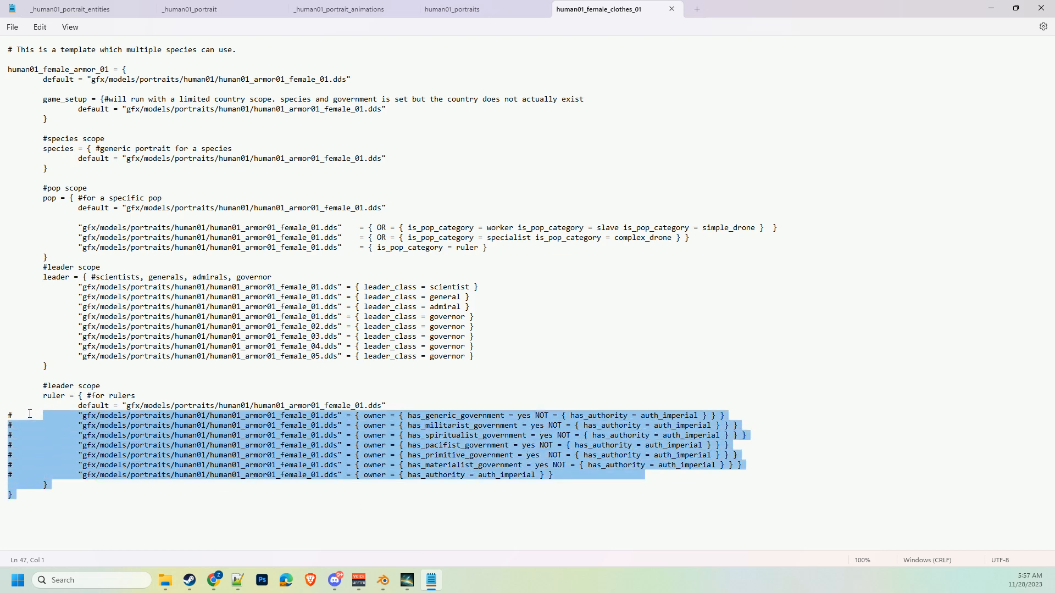
left_click(432, 426)
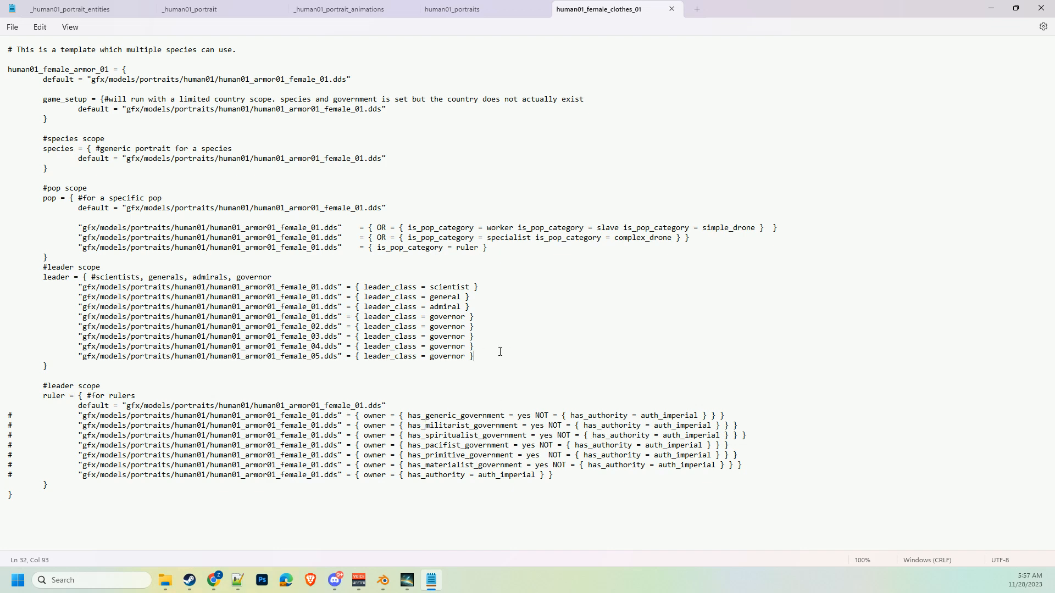
Highlight all leader_class texture lines and the has_generic_government owner condition on the first commented-out ruler line
left_click_drag(498, 354, 46, 284)
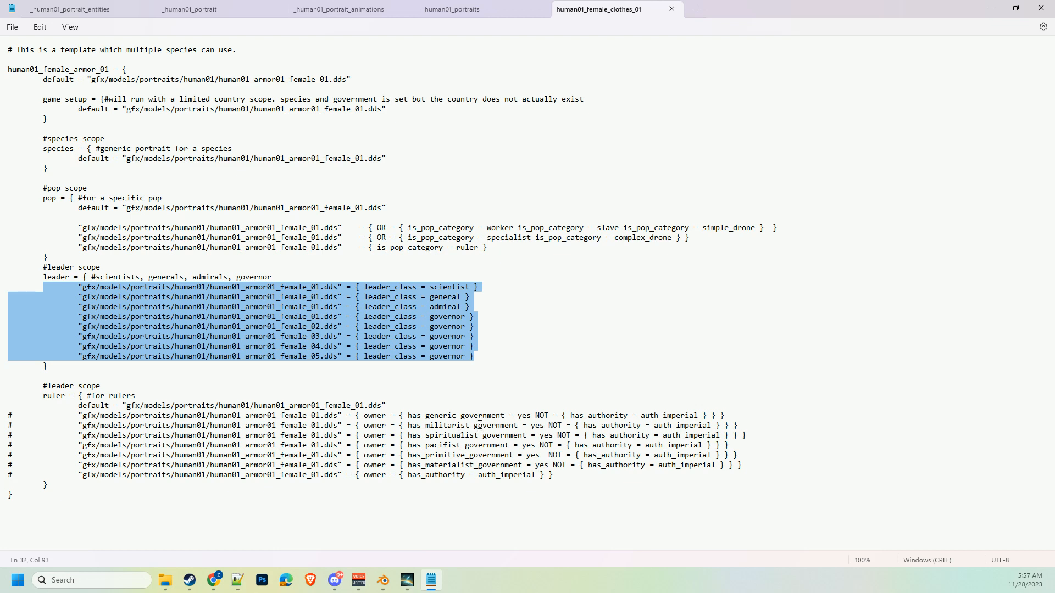
left_click(528, 416)
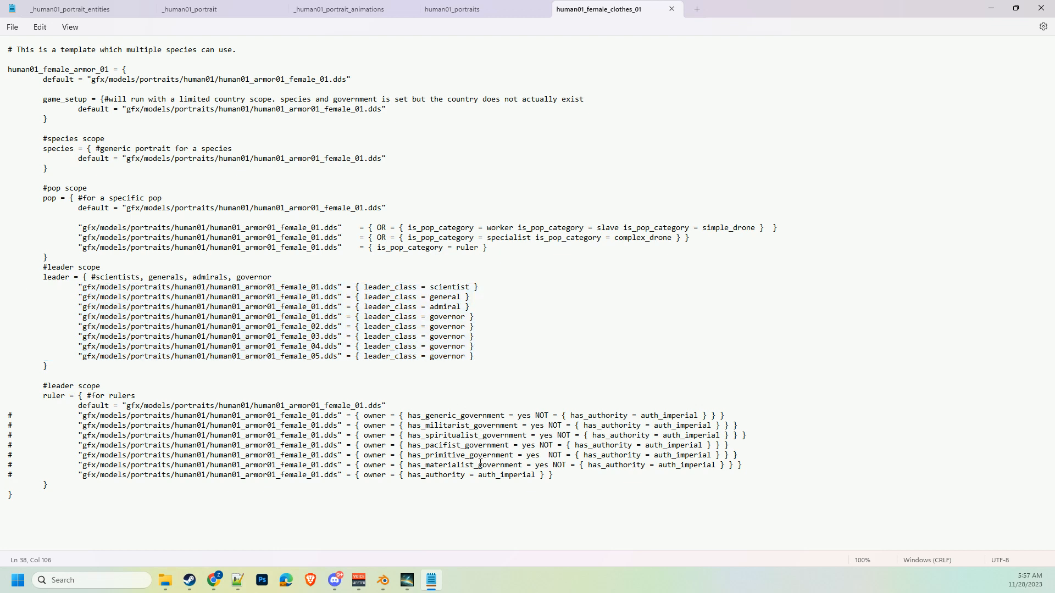
left_click(440, 412)
left_click_drag(356, 415, 737, 416)
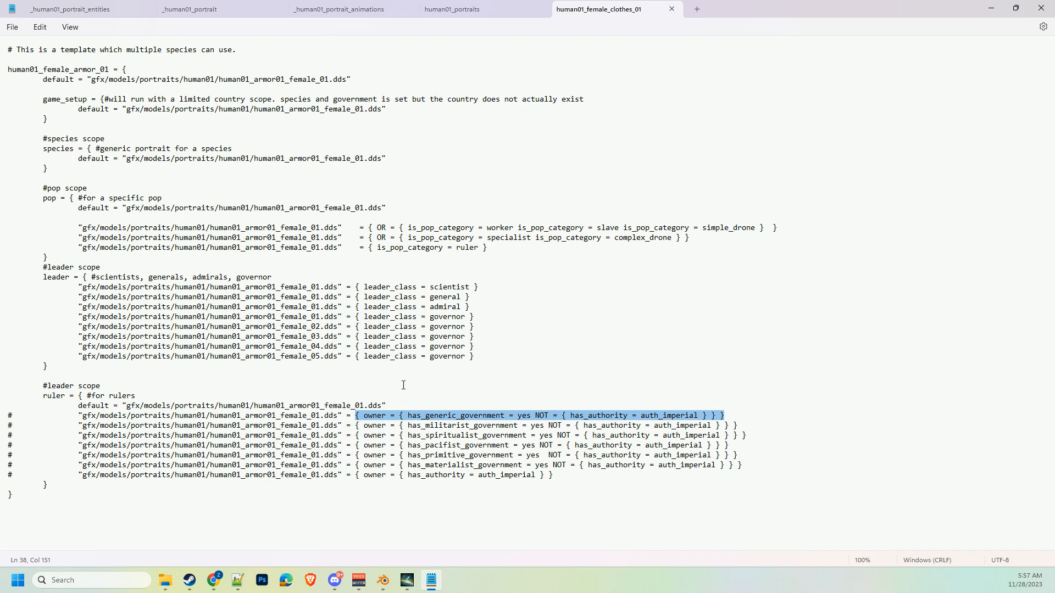
left_click(519, 381)
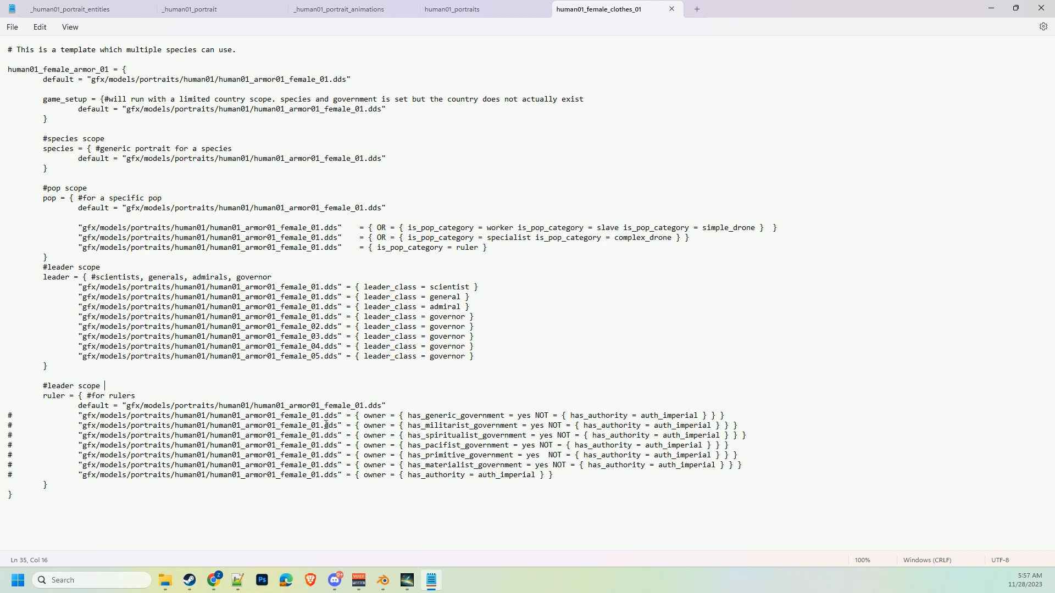
Move the cursor up through the commented-out texture lines in the ruler section
left_click(132, 426)
left_click(66, 435)
left_click(21, 452)
key("Up")
key("Up")
key("Up")
key("Up")
key("Up")
key("Up")
Return to human01_portraits and highlight the entity names of the human01_true_female_01 and human01_true_female_03 blocks
left_click(462, 11)
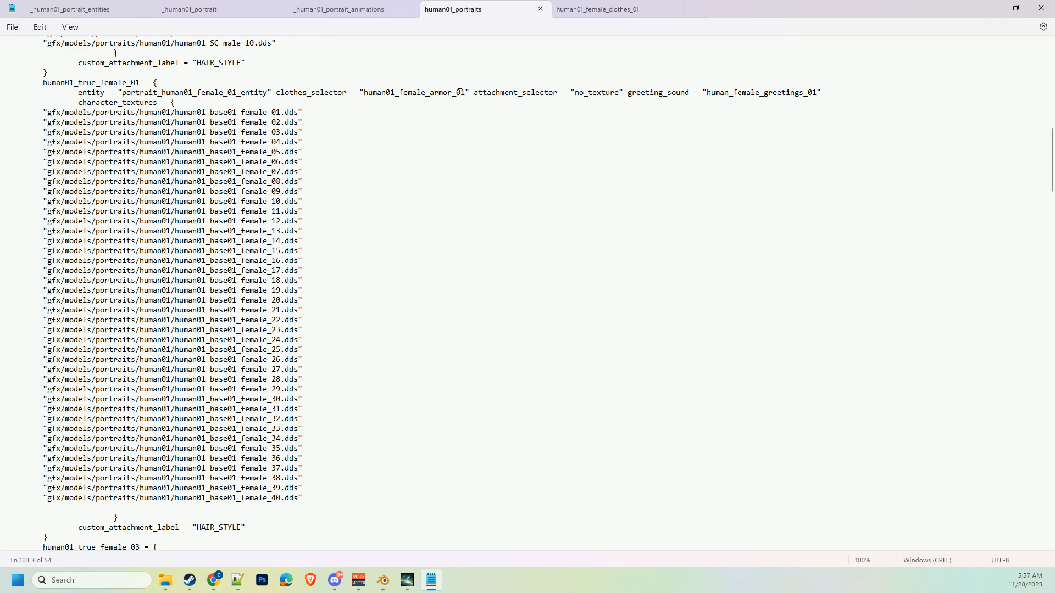
left_click(270, 91)
left_click_drag(270, 92, 124, 95)
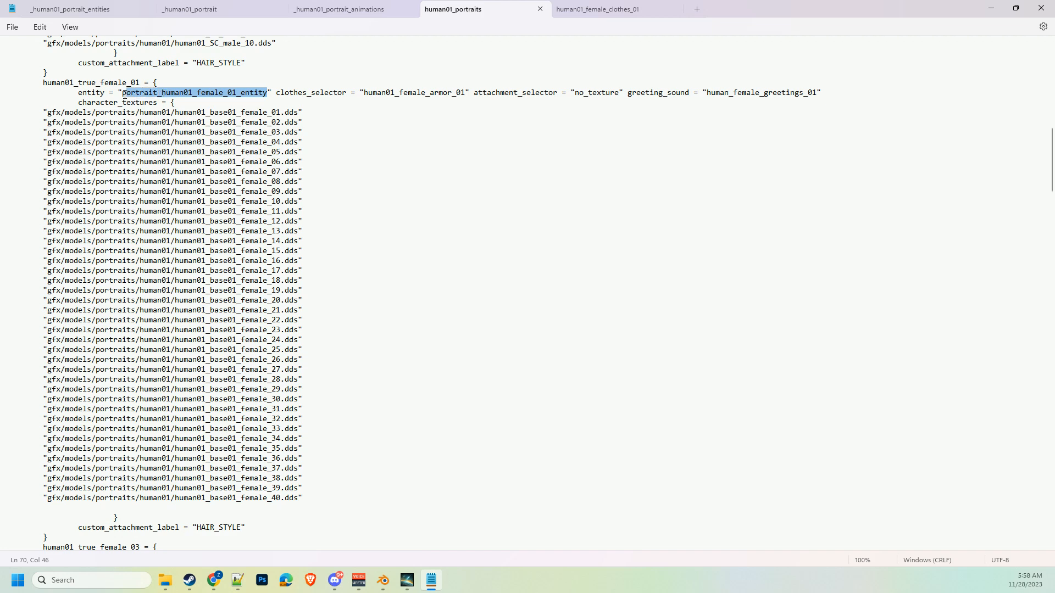
scroll(365, 158, "down", 3)
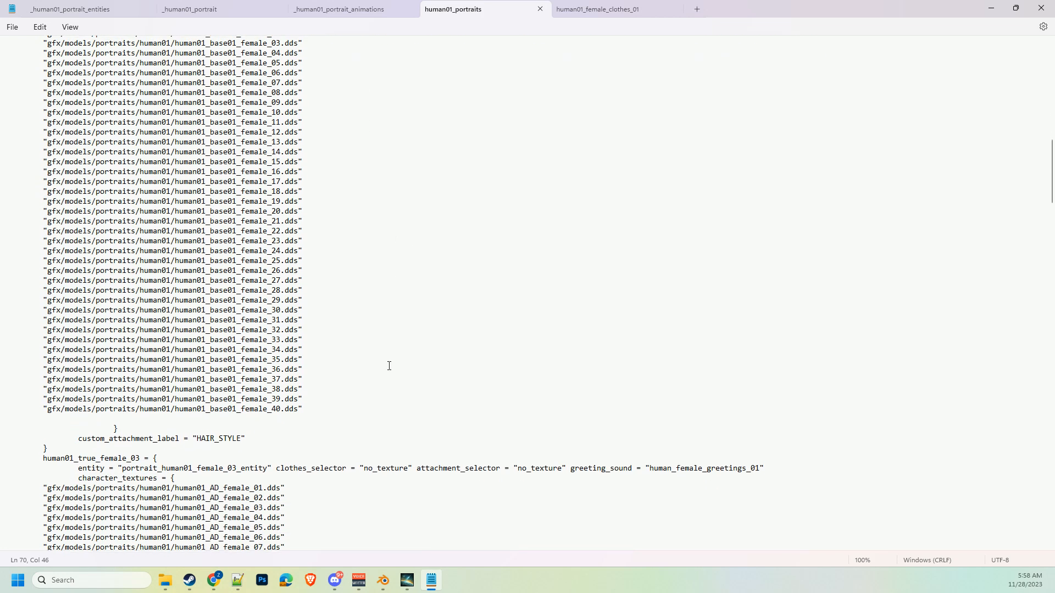
scroll(270, 422, "down", 5)
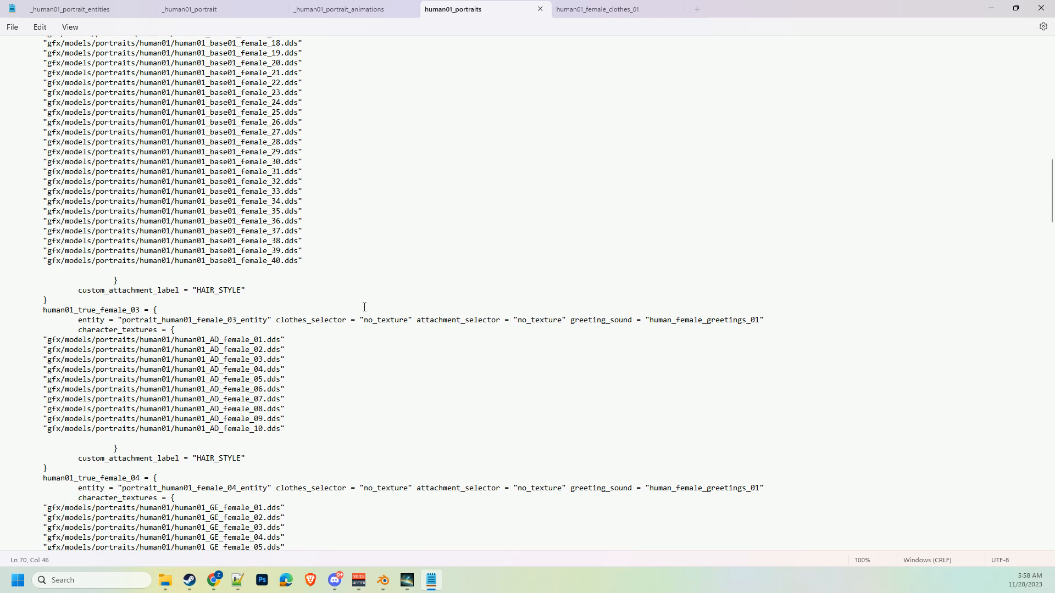
left_click_drag(269, 321, 121, 321)
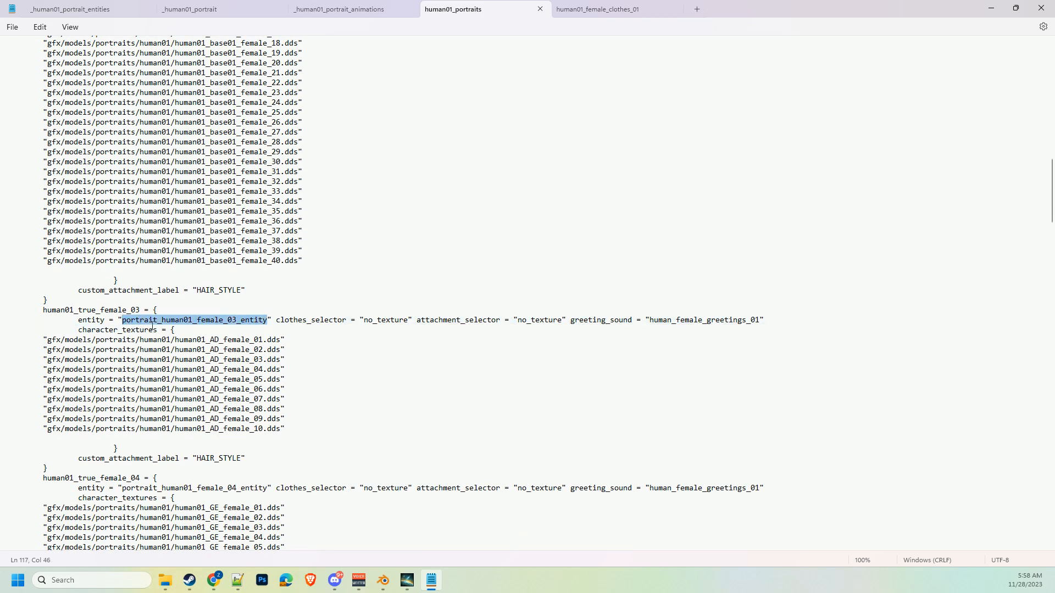
Look through the human01_true_female_04 and human01_true_female_05 blocks and highlight the entity name of human01_true_female_05
scroll(180, 292, "down", 4)
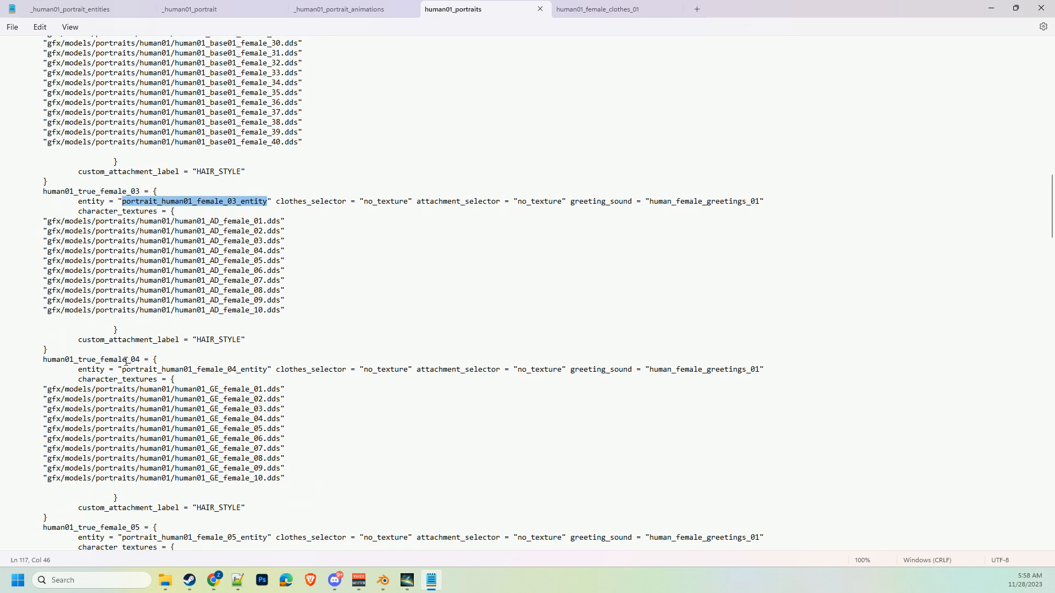
left_click(127, 359)
scroll(137, 359, "down", 5)
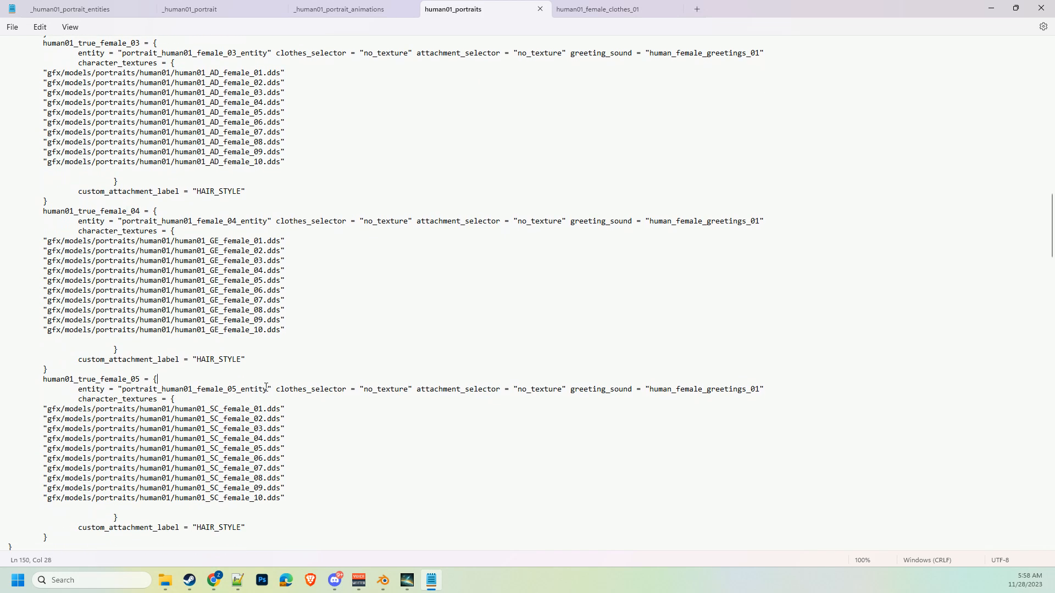
left_click_drag(266, 389, 122, 391)
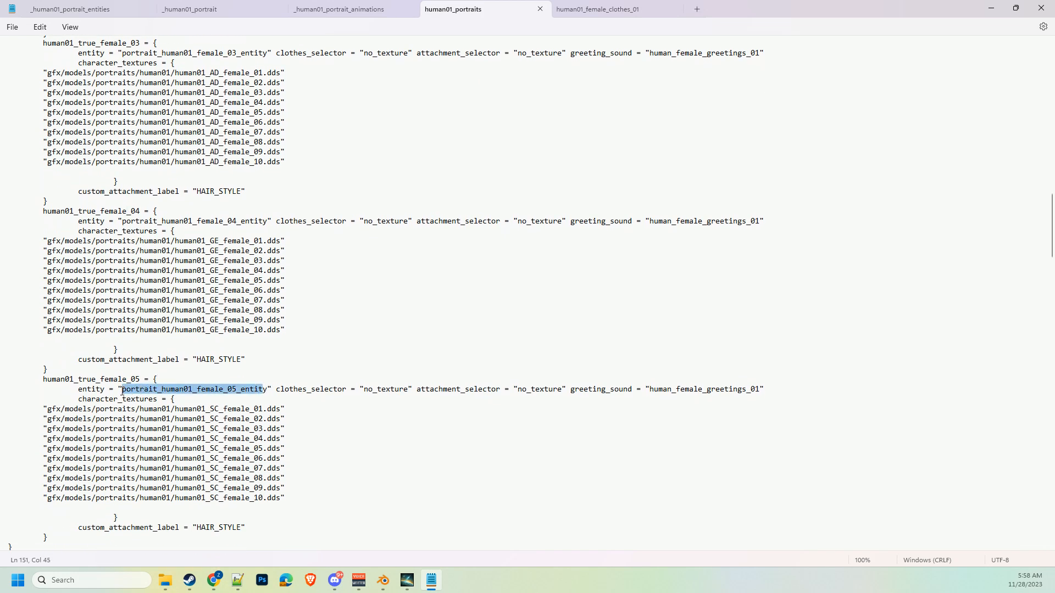
scroll(122, 392, "up", 14)
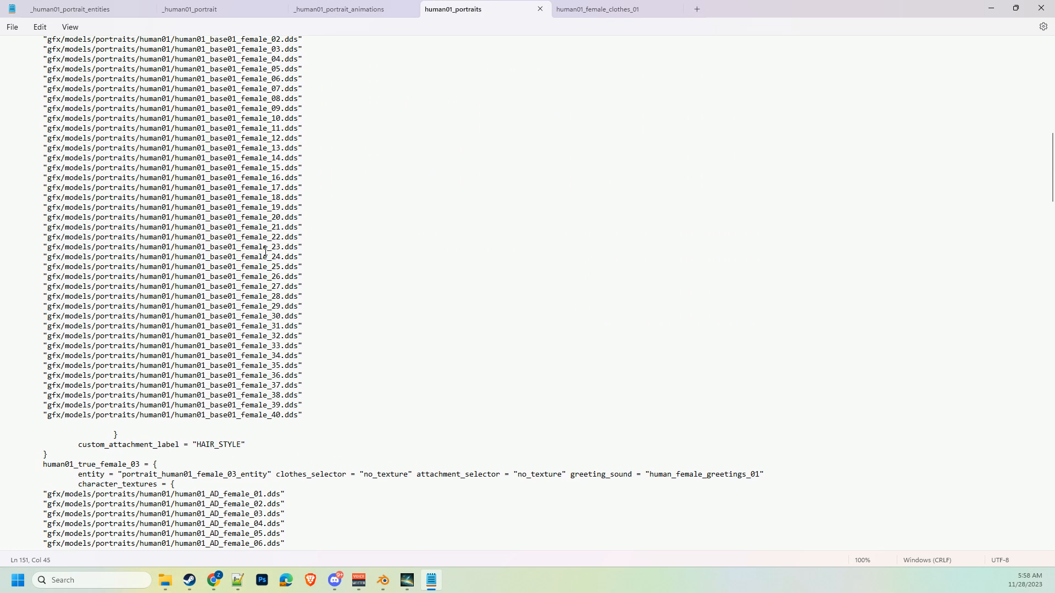
scroll(266, 252, "down", 13)
Open _human01_portrait_entities and find the matching portrait_human01_female_01_entity and portrait_human01_female_02_entity definitions
left_click(91, 10)
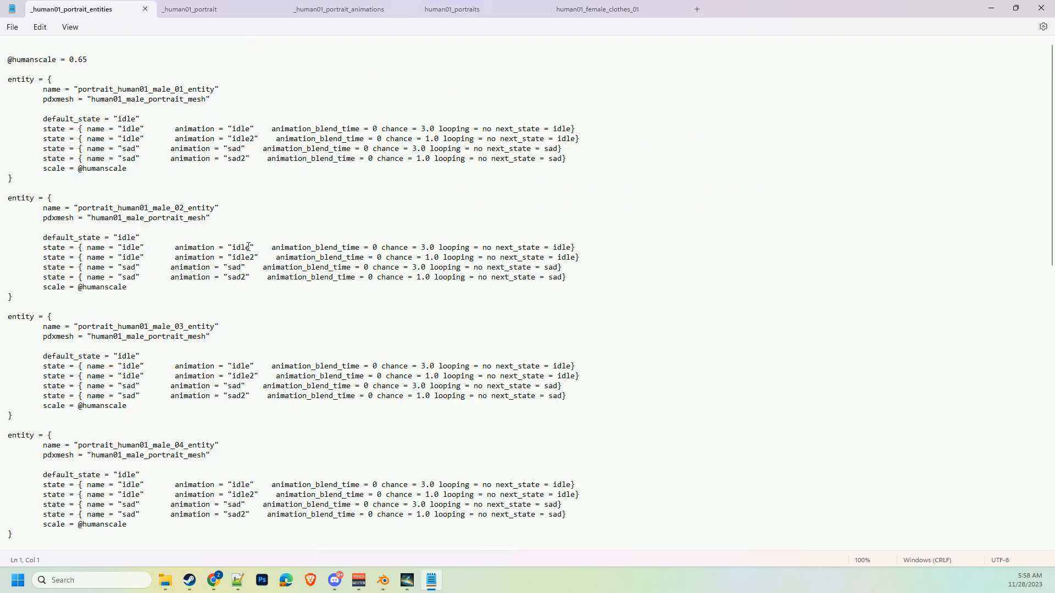
scroll(119, 118, "down", 17)
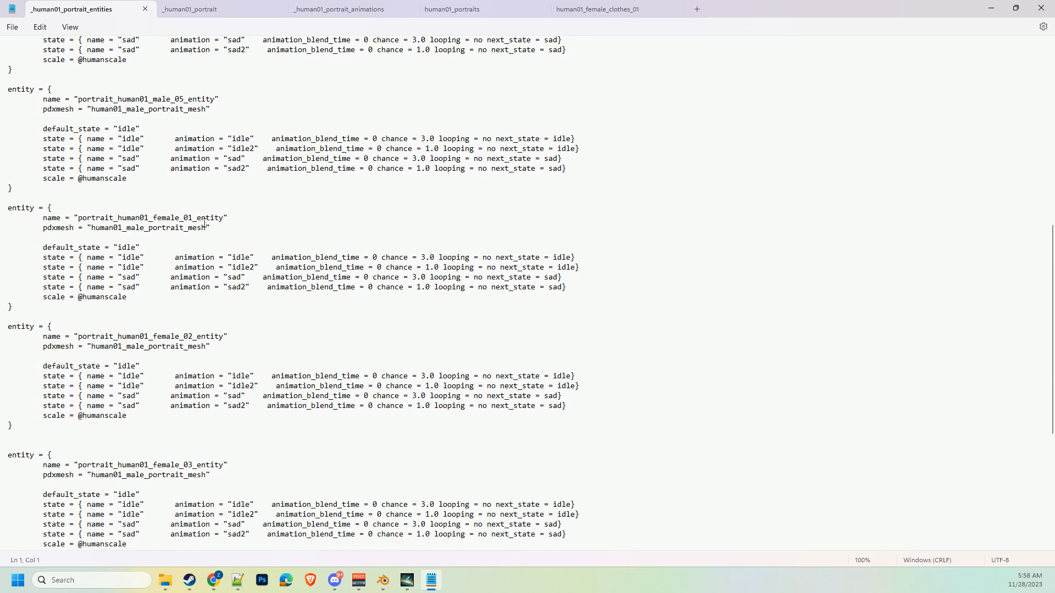
scroll(230, 248, "up", 4)
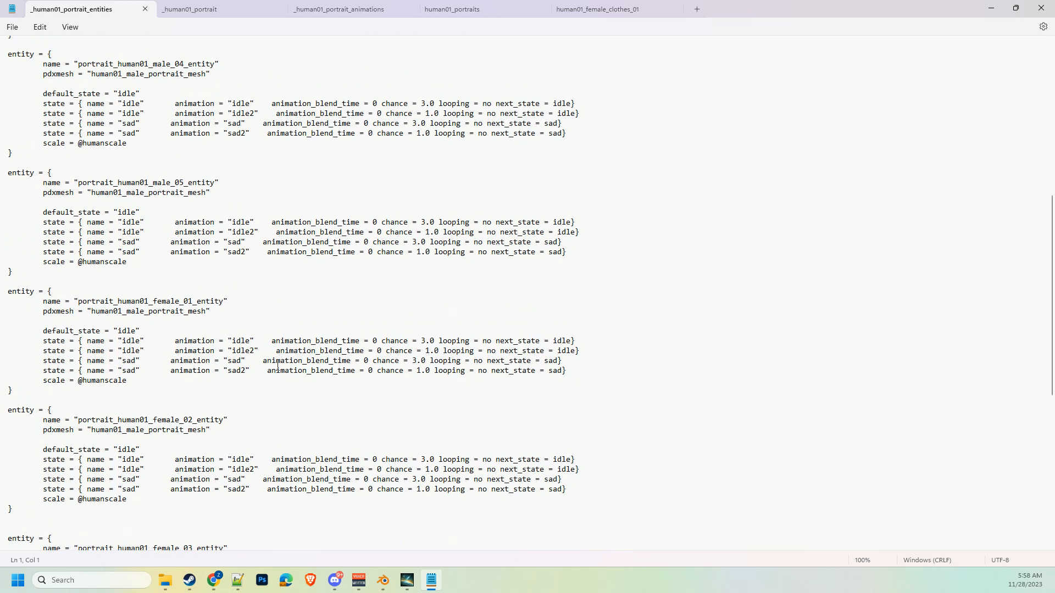
left_click(188, 420)
key("Right")
Examine the name and pdxmesh lines of the male 01 and male 02 entities at the start of the file
scroll(209, 353, "up", 13)
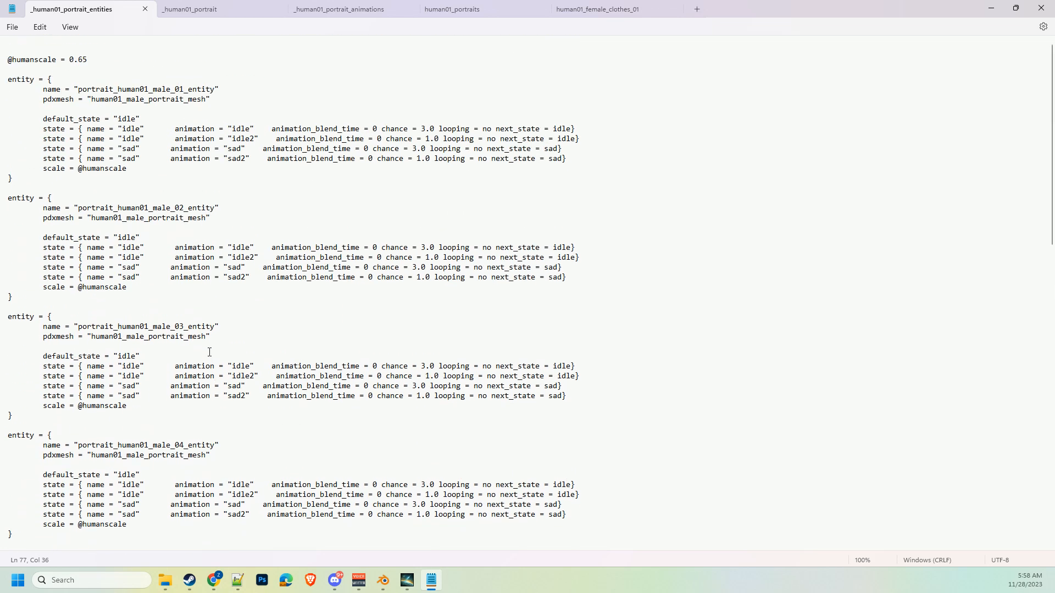
left_click(207, 100)
left_click(215, 235)
left_click(185, 207)
Go through the mesh and animation files back to human01_portraits and highlight portrait_human01_female_01_entity in human01_true_female_01
left_click(258, 8)
left_click(302, 5)
left_click(508, 7)
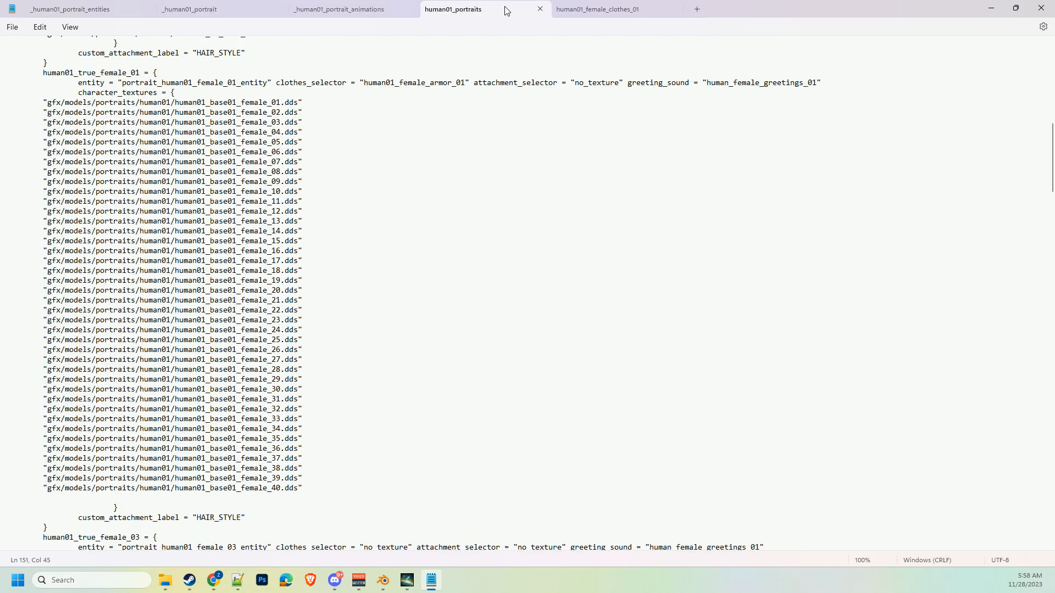
left_click_drag(132, 75, 141, 73)
left_click_drag(268, 82, 123, 87)
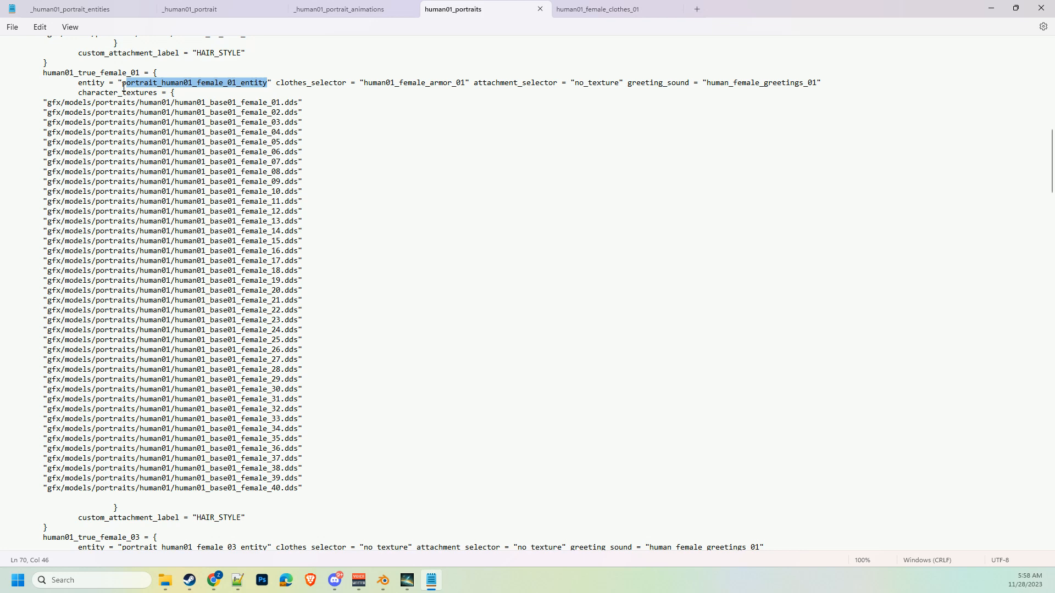
left_click(317, 276)
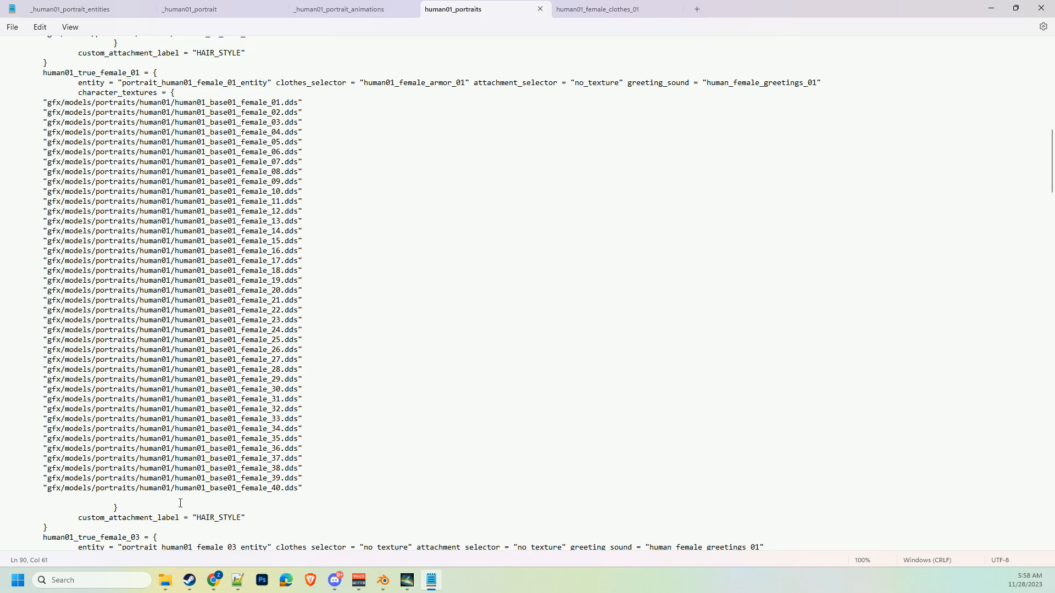
Highlight the whole human01_true_female_01 block and examine its portrait_human01_female_01_entity name
scroll(180, 503, "down", 3)
left_click_drag(54, 443, 2, 104)
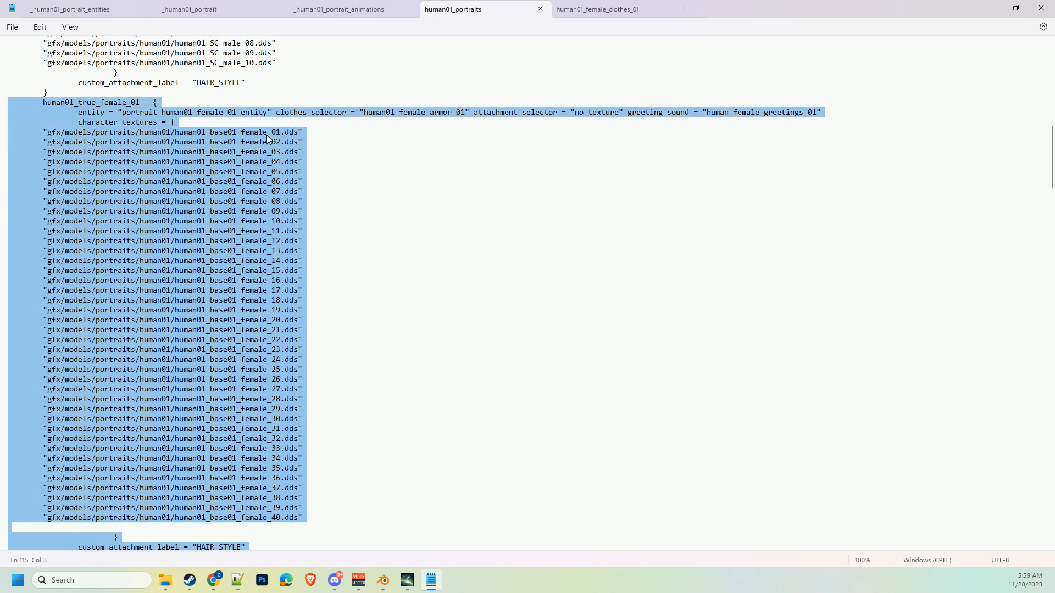
left_click(232, 112)
left_click(240, 116)
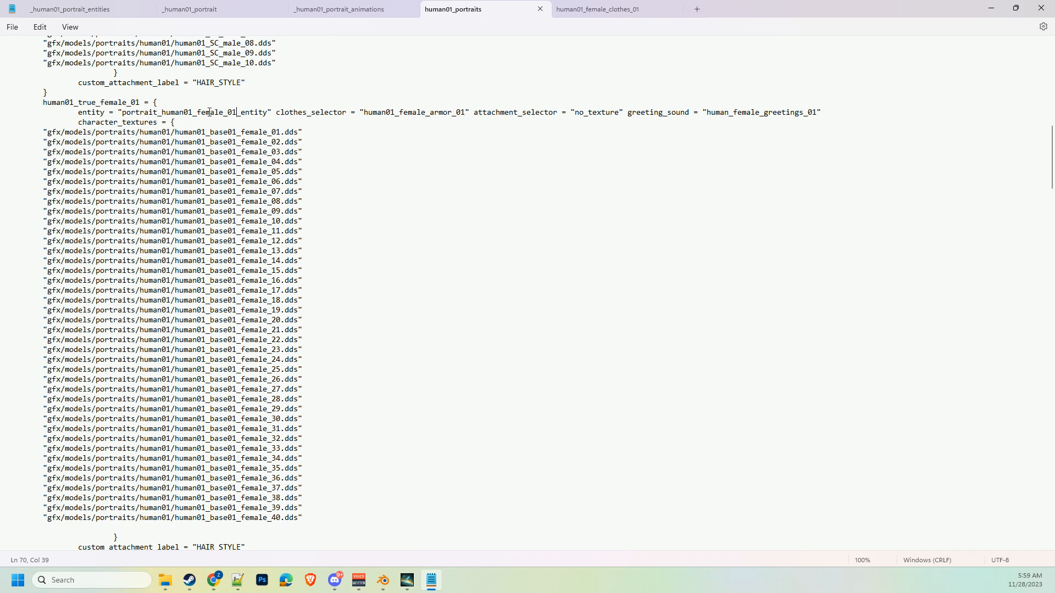
left_click(251, 112)
left_click(254, 122)
left_click(144, 104)
left_click(233, 113)
scroll(270, 403, "down", 5)
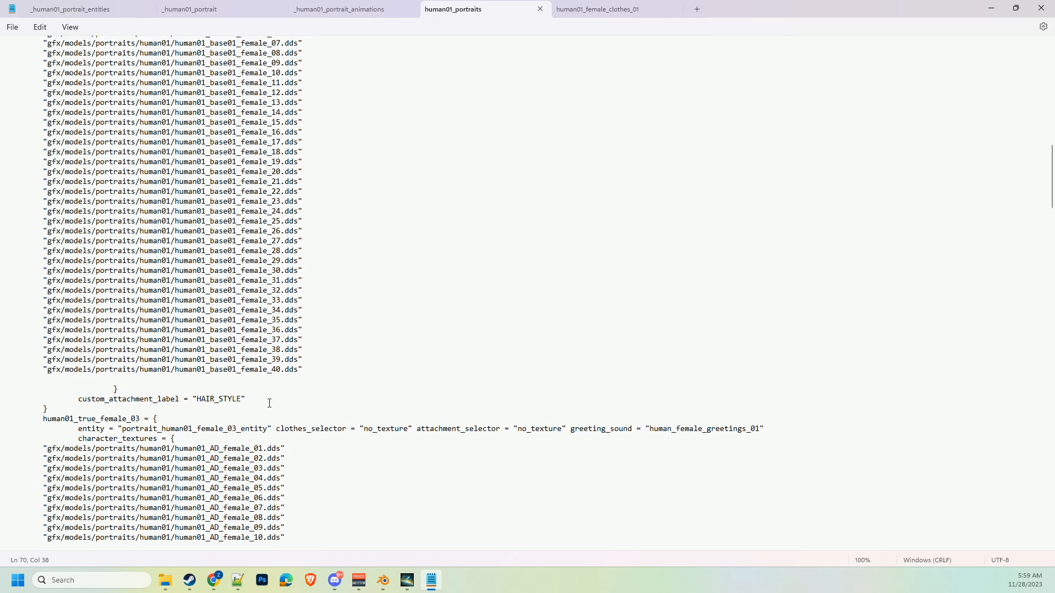
scroll(182, 113, "up", 7)
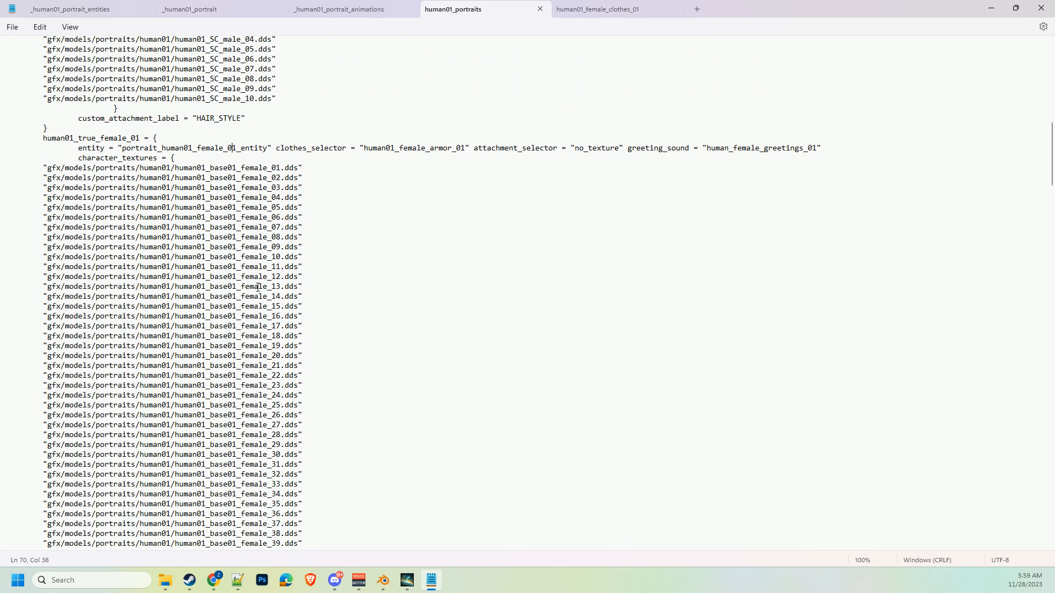
Examine the human01_true_female_01 header and highlight its character_textures line
left_click(145, 171)
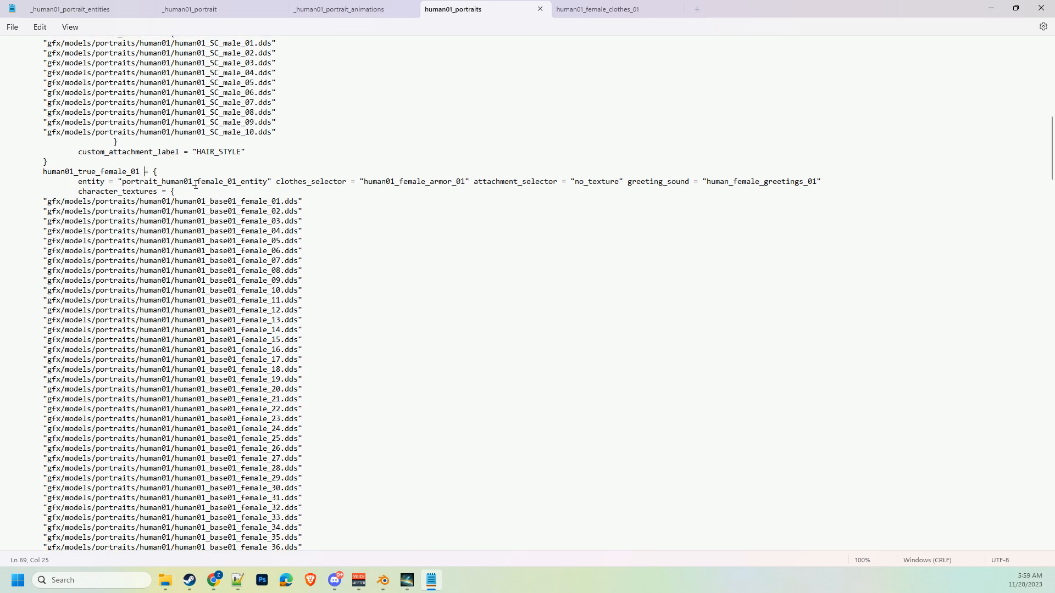
left_click(258, 181)
left_click(175, 183)
left_click_drag(159, 171, 46, 171)
left_click(114, 170)
left_click_drag(158, 171, 44, 171)
left_click(147, 168)
left_click_drag(147, 168, 177, 193)
left_click(44, 212)
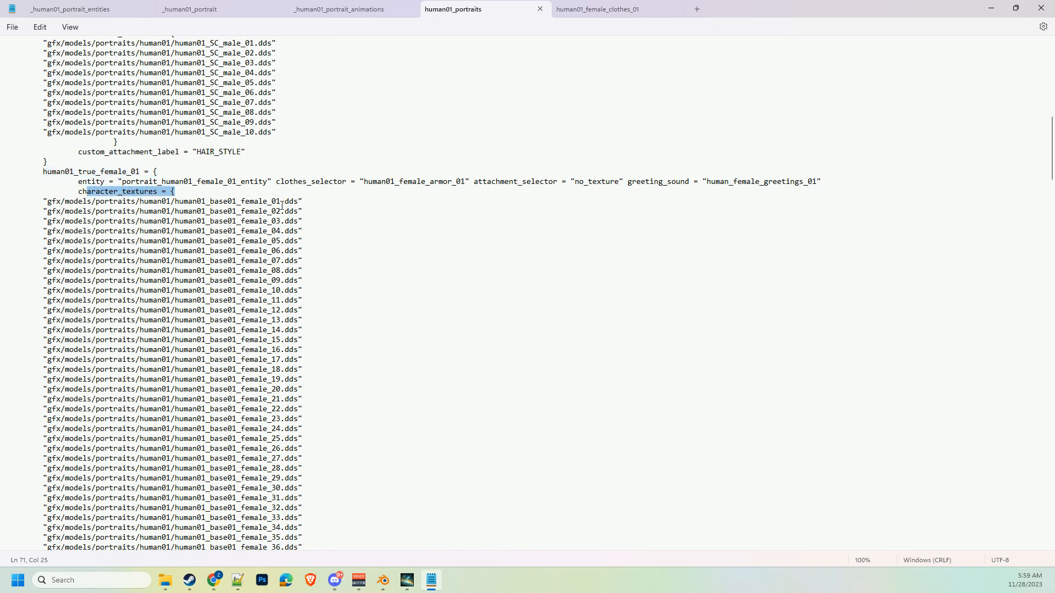
Highlight the human01_base01_female texture paths from 01 to 15 and review the rest of the list
left_click(277, 211)
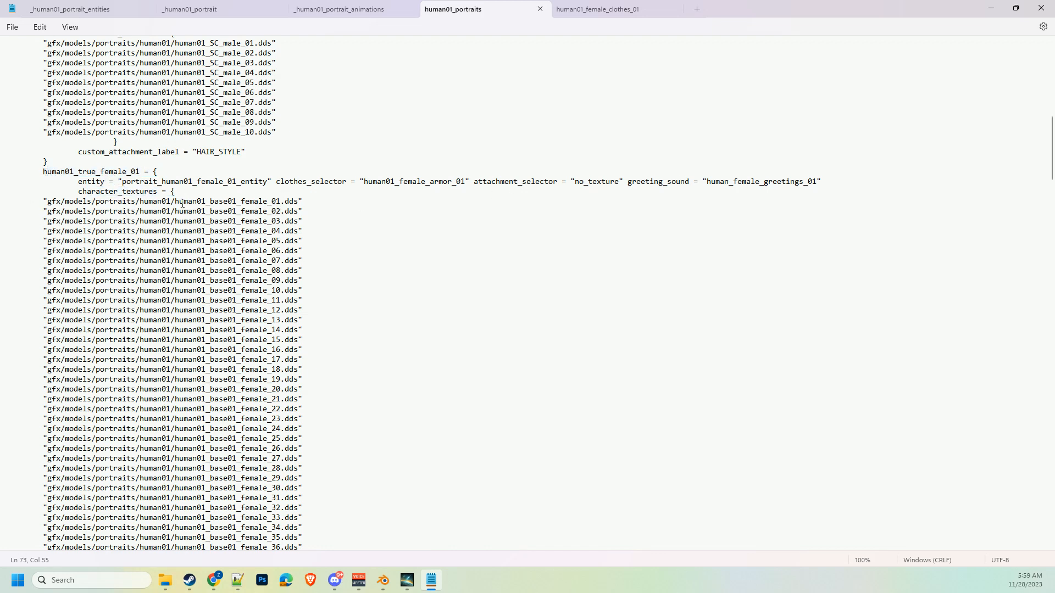
left_click_drag(44, 201, 295, 340)
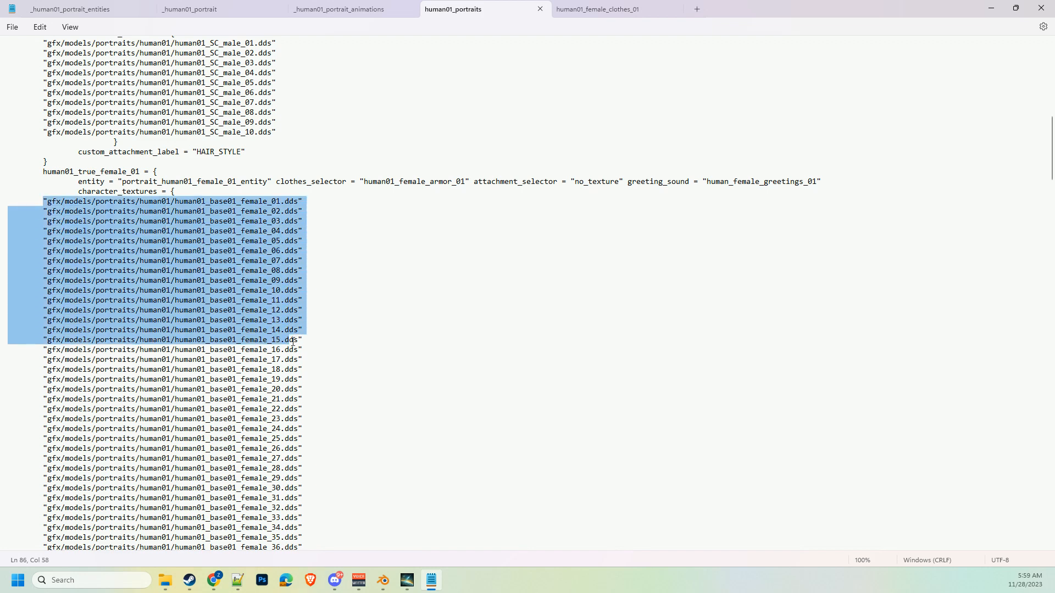
left_click(295, 339)
scroll(267, 233, "down", 8)
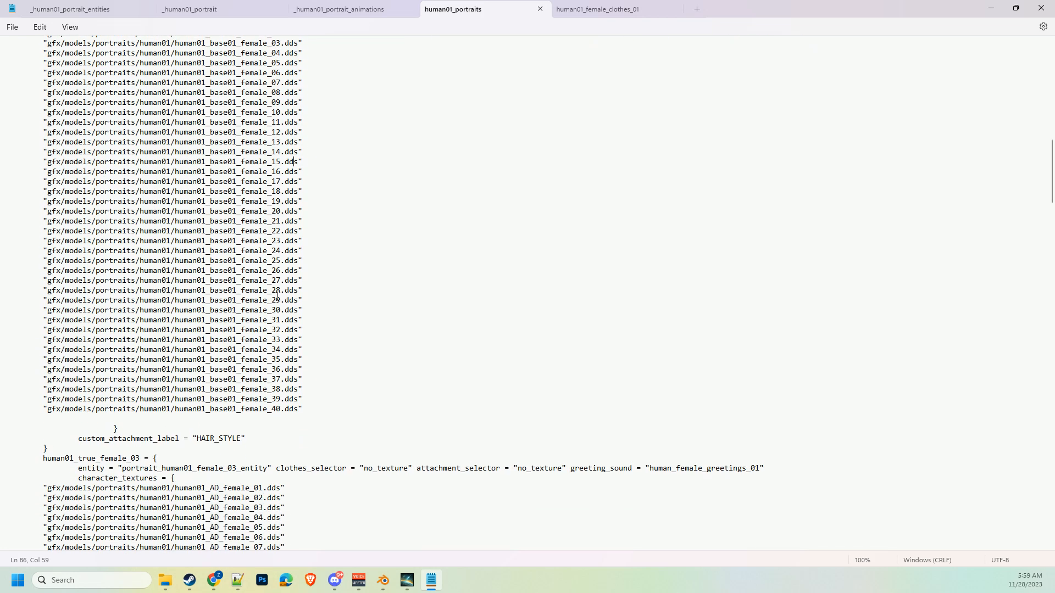
scroll(241, 248, "up", 6)
left_click(219, 201)
left_click(236, 122)
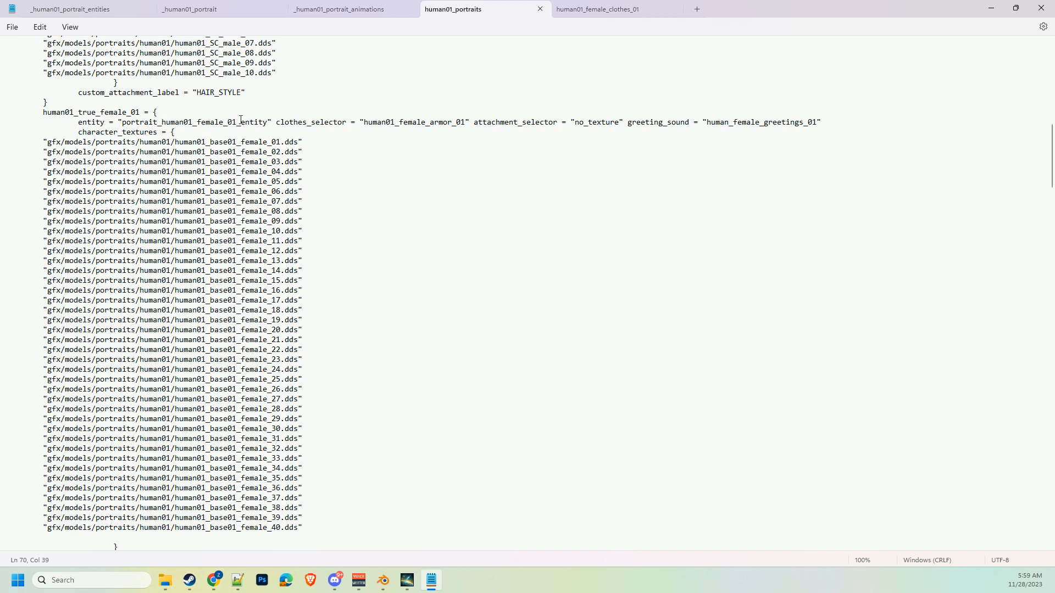
Highlight the greeting sound human_female_greetings_01 in the human01_true_female_03 block
scroll(394, 363, "down", 5)
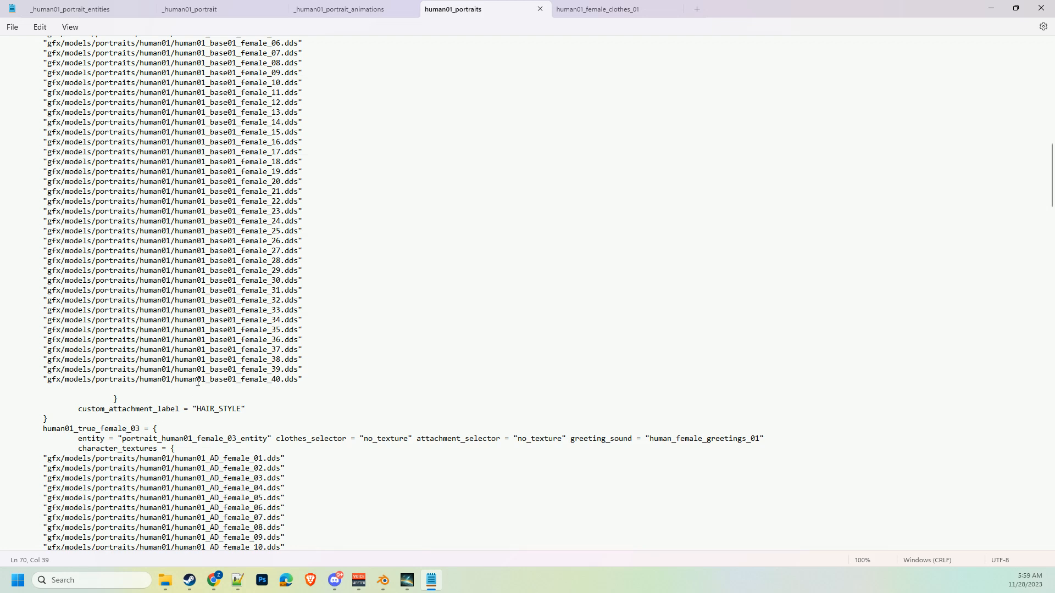
scroll(636, 423, "down", 2)
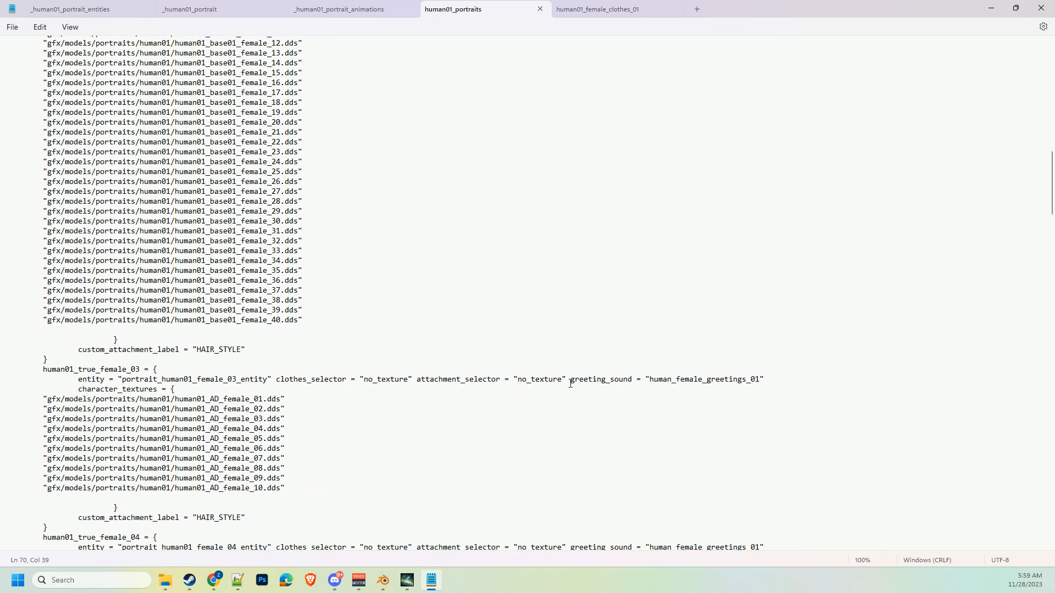
left_click_drag(570, 379, 652, 379)
left_click_drag(759, 379, 649, 381)
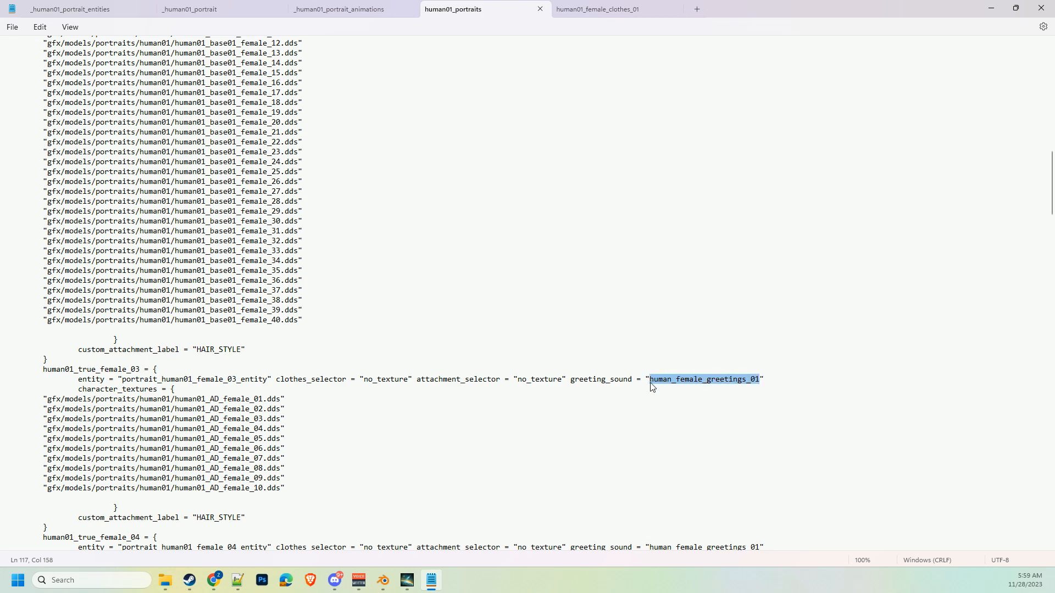
scroll(488, 273, "up", 2)
scroll(488, 273, "up", 5)
Glance at human01_female_clothes_01, then highlight the animation file and name values in _human01_portrait_animations
left_click(599, 9)
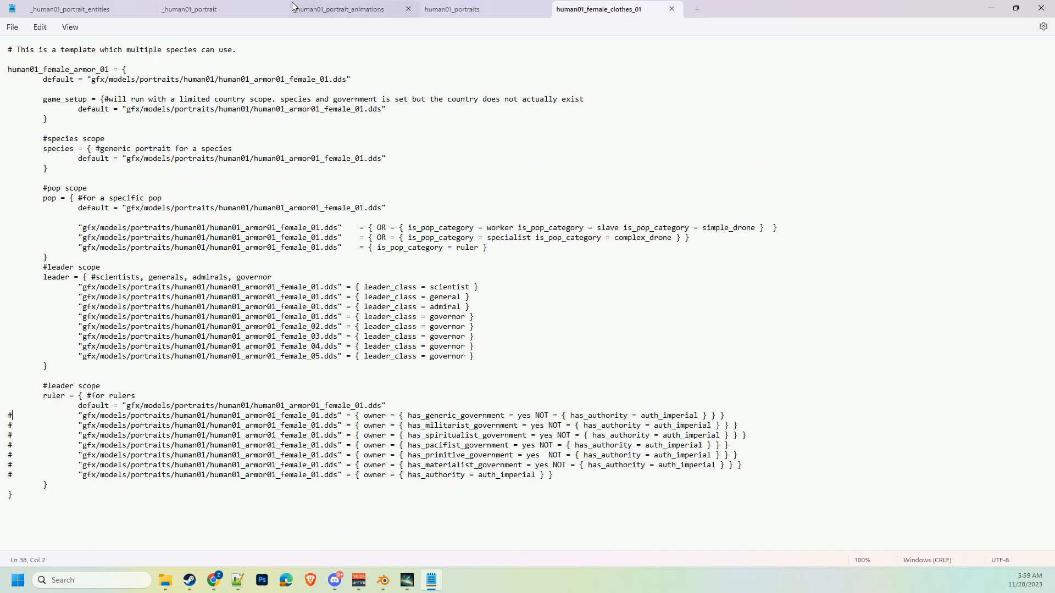
left_click(308, 12)
left_click_drag(177, 99, 7, 51)
left_click(124, 104)
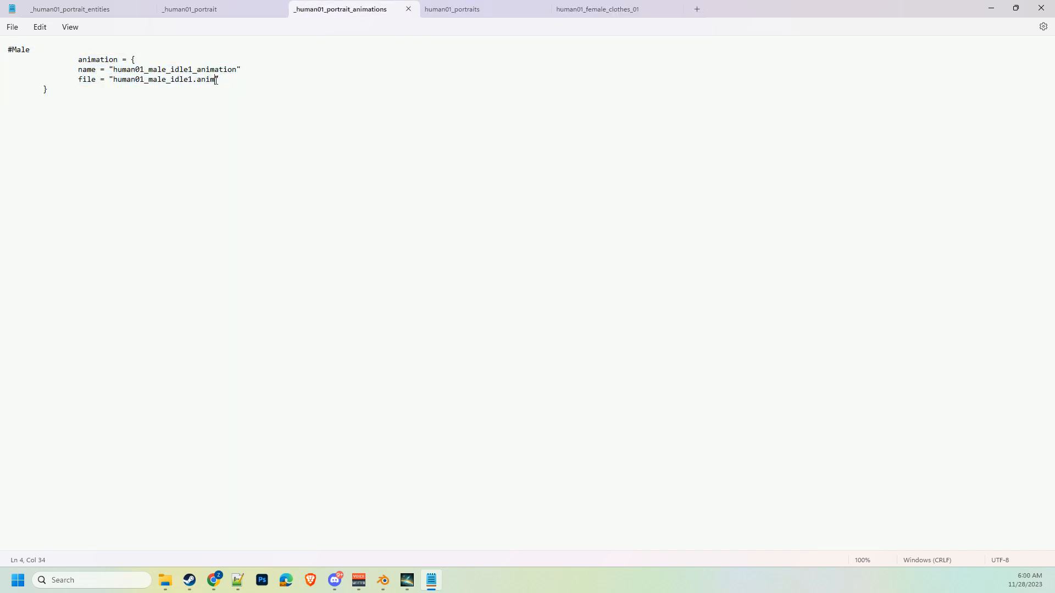
left_click_drag(215, 80, 114, 80)
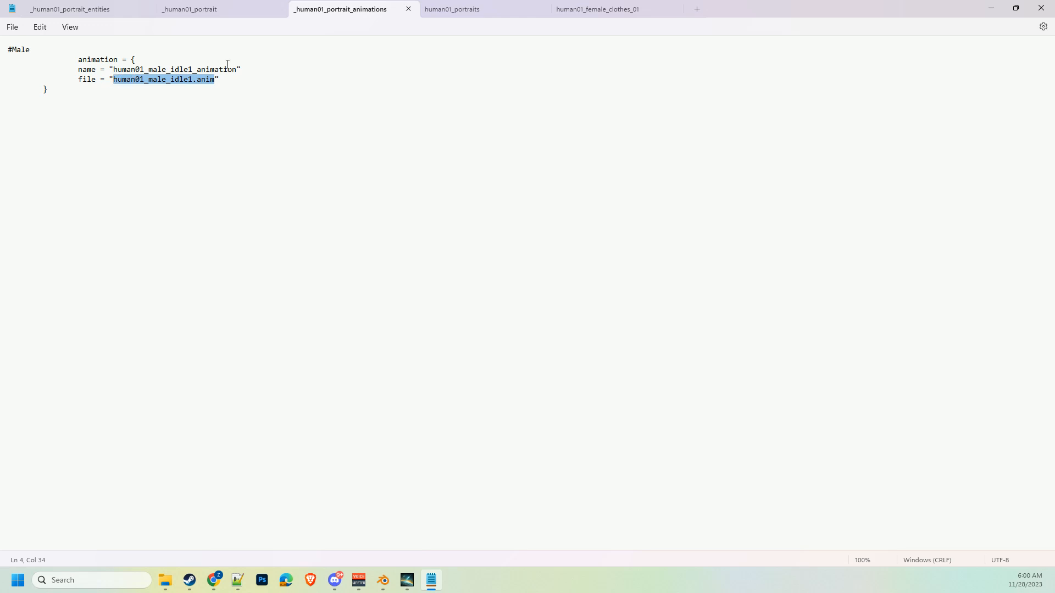
left_click_drag(237, 69, 197, 69)
In _human01_portrait, examine the idle animation type and highlight the pdxmesh file path and the human01_male_portrait_mesh name
left_click(247, 6)
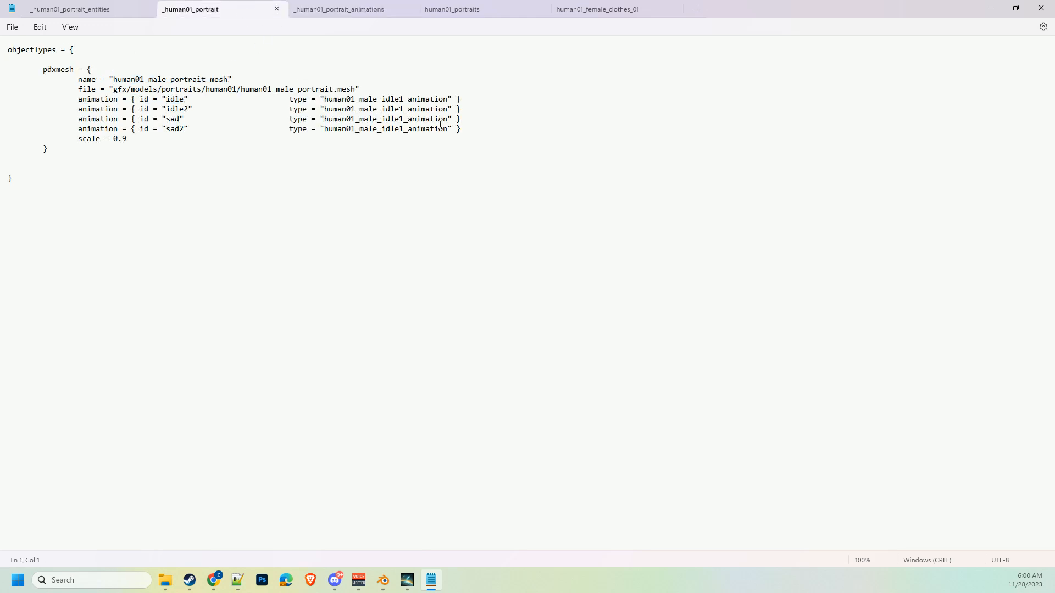
left_click(413, 99)
double_click(368, 101)
left_click_drag(356, 89, 114, 91)
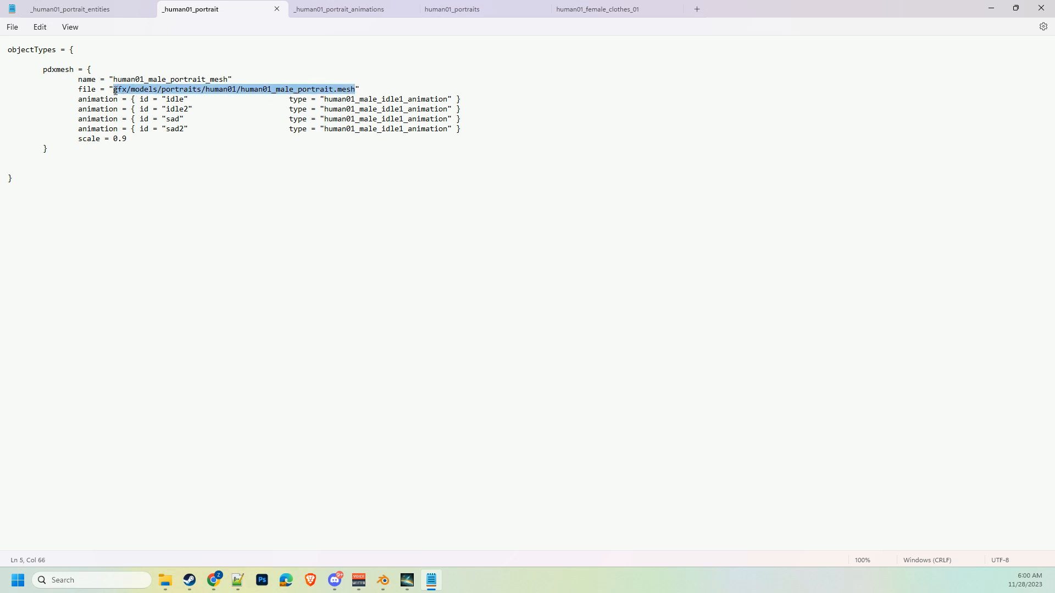
left_click_drag(228, 79, 113, 80)
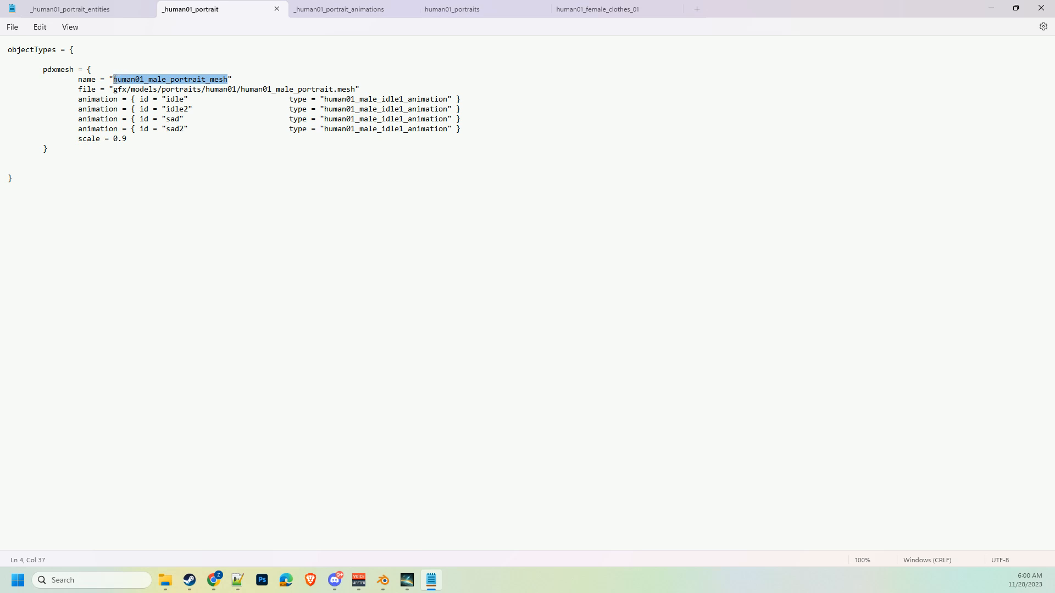
Replace every occurrence of human01 with dragonmodrad01 in _human01_portrait_entities
left_click(109, 11)
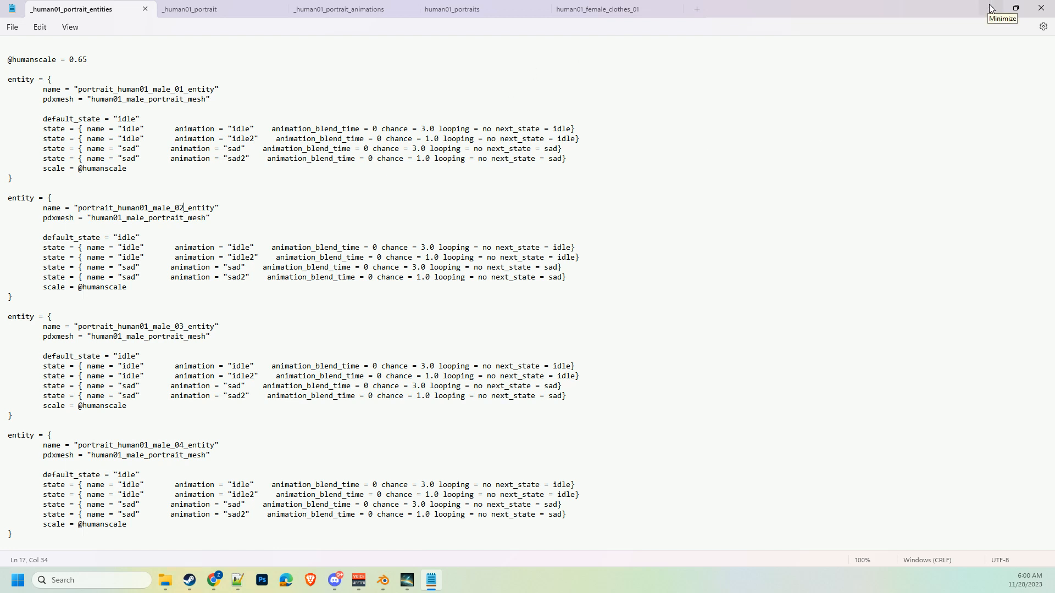
left_click(207, 178)
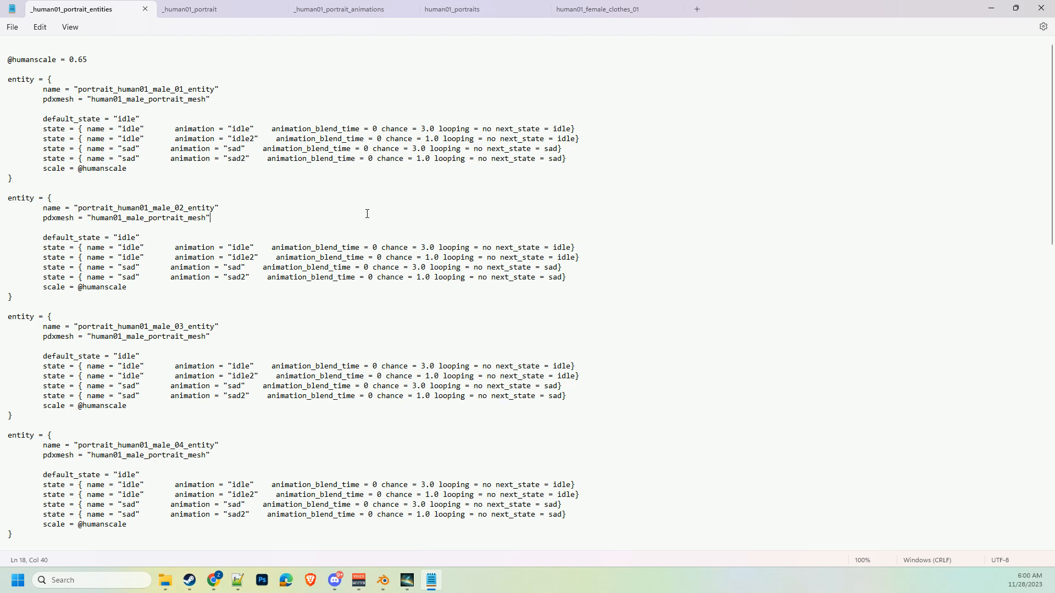
key("ctrl+f")
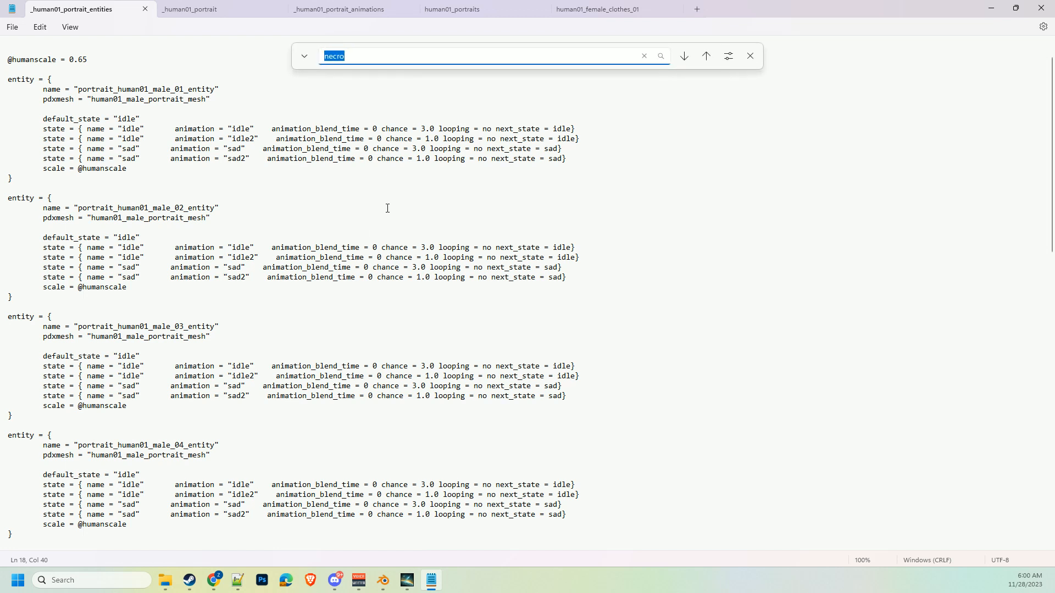
type("human01")
double_click(369, 65)
key("ctrl+c")
left_click(305, 57)
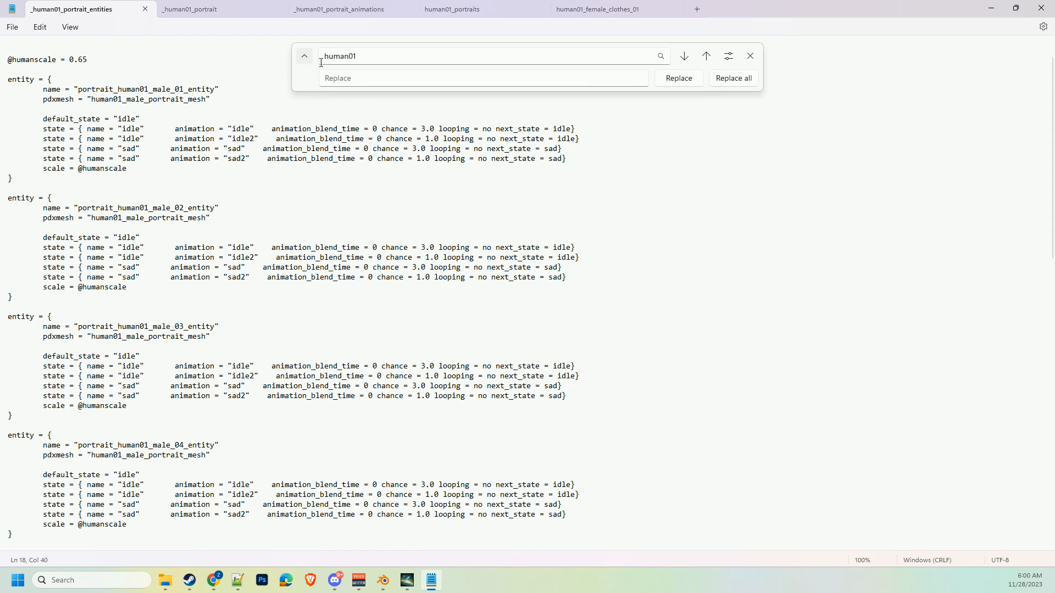
left_click(379, 80)
key("ctrl+v")
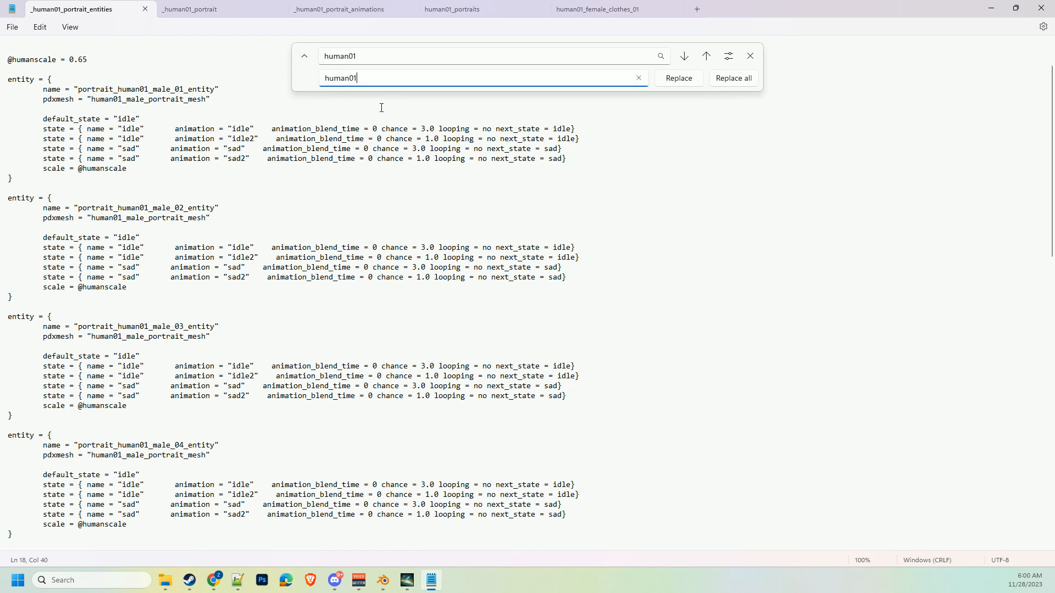
key("BackSpace")
key("BackSpace")
key("BackSpace")
key("BackSpace")
key("BackSpace")
key("BackSpace")
type("dragonmodrad0")
left_click(726, 79)
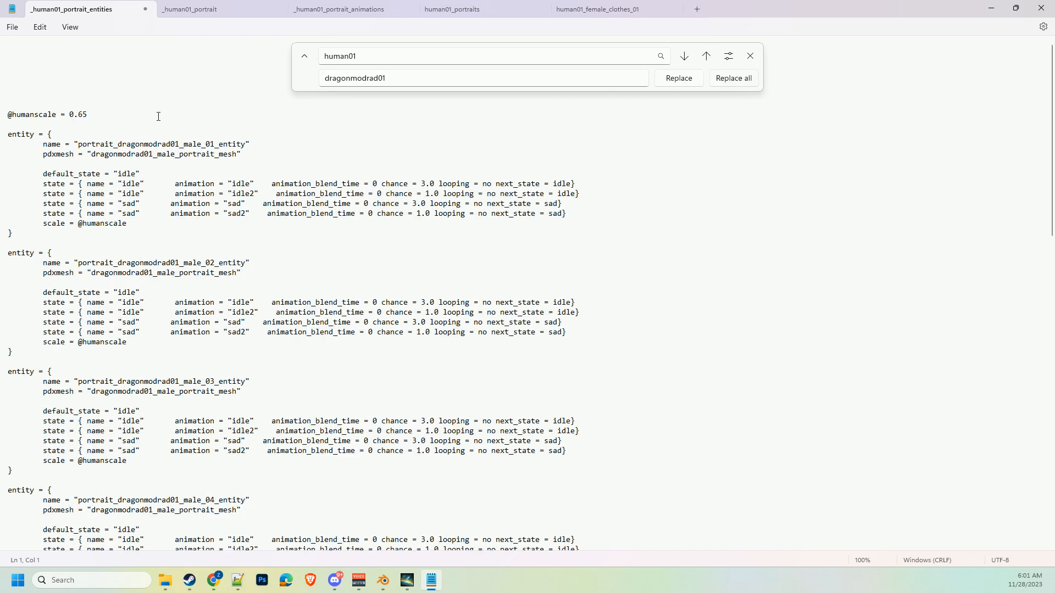
left_click(100, 115)
Replace every occurrence of human01 with dragonmodrad01 in _human01_portrait
left_click(209, 11)
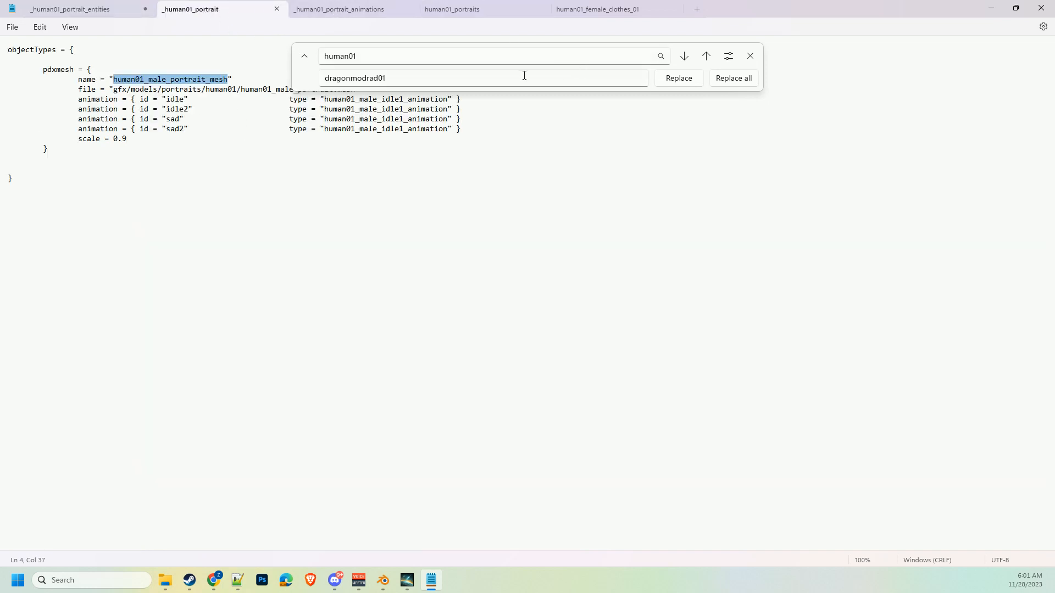
left_click(726, 78)
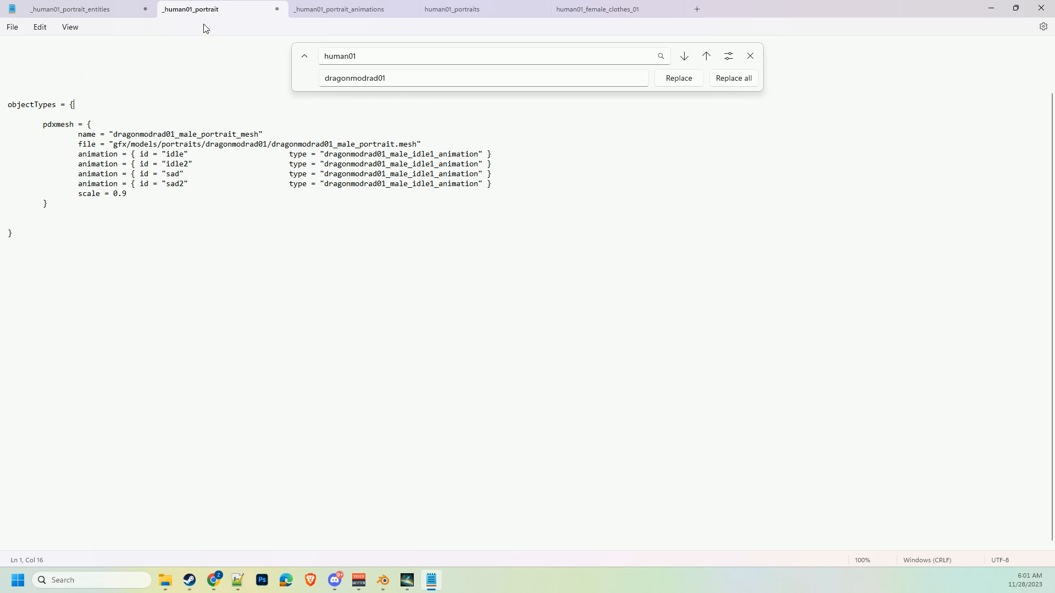
left_click(401, 76)
Look through the animations, portraits and clothes files, return to _human01_portrait_entities and close the find and replace bar
left_click(342, 8)
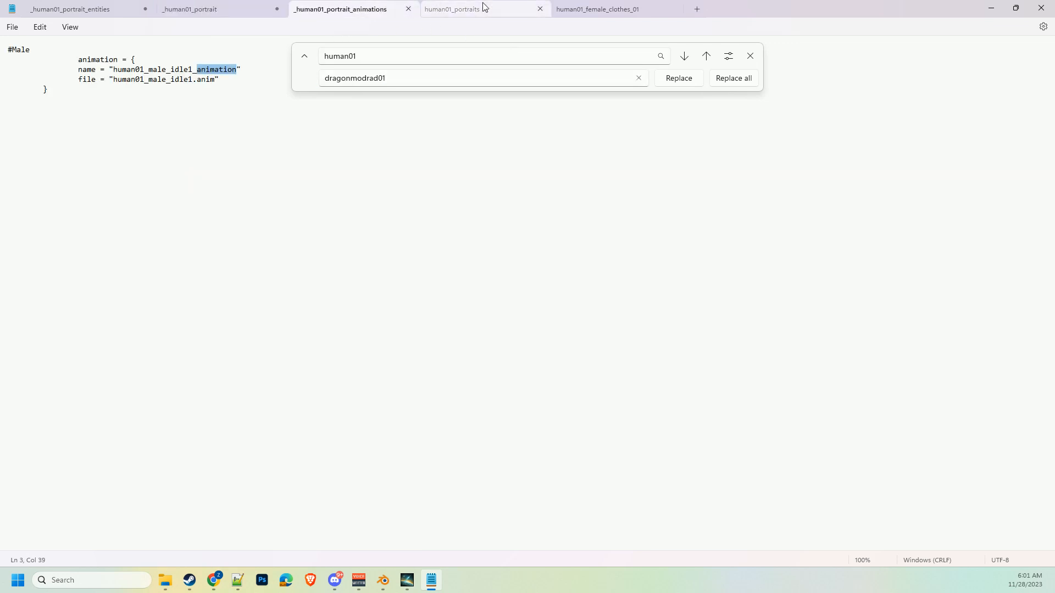
left_click(481, 8)
left_click(583, 6)
left_click(480, 8)
left_click(348, 10)
left_click(237, 9)
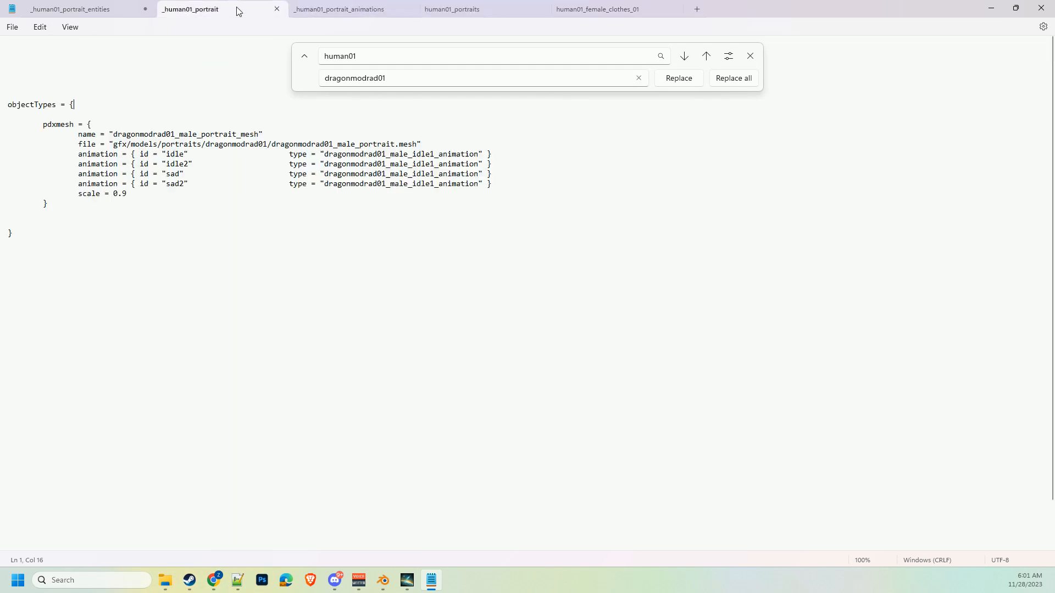
left_click(109, 9)
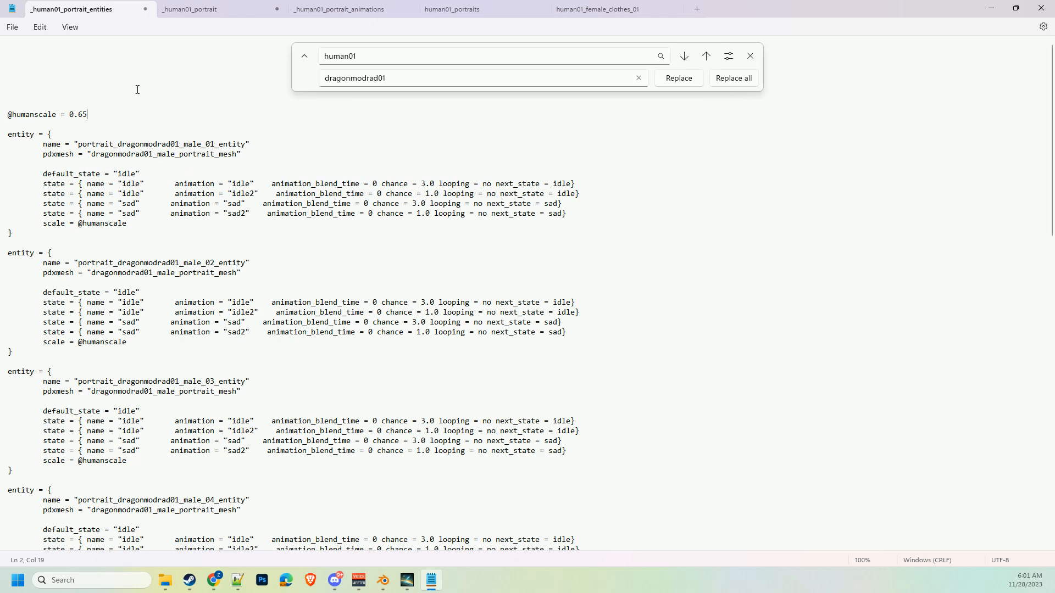
left_click(118, 91)
left_click(749, 56)
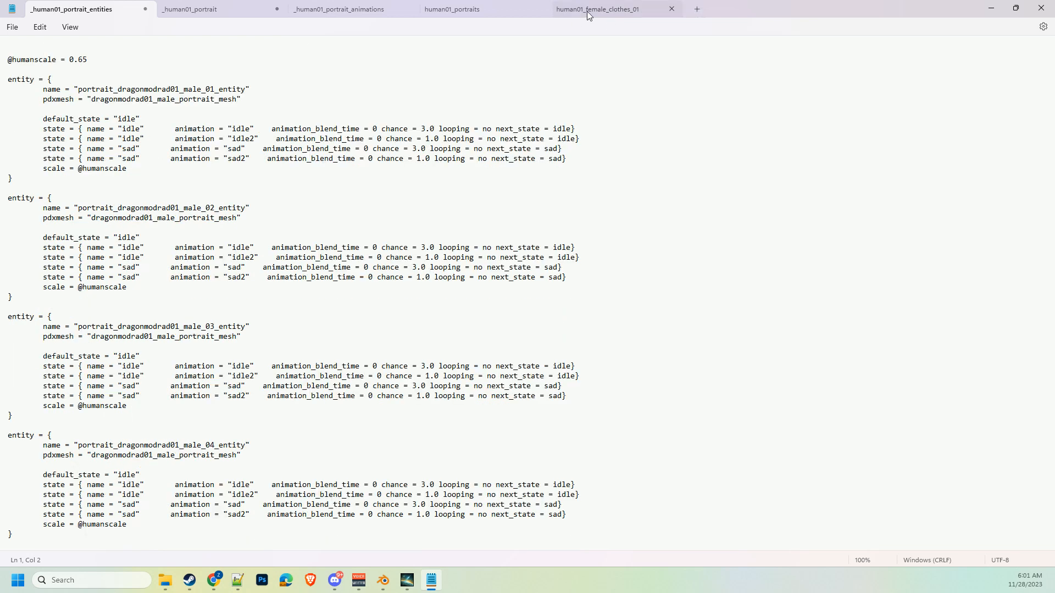
In human01_portraits, highlight the SC part of a human01_true_male_05 texture name and the name human01_GE_male_10 in human01_true_male_04
left_click(323, 12)
left_click(440, 9)
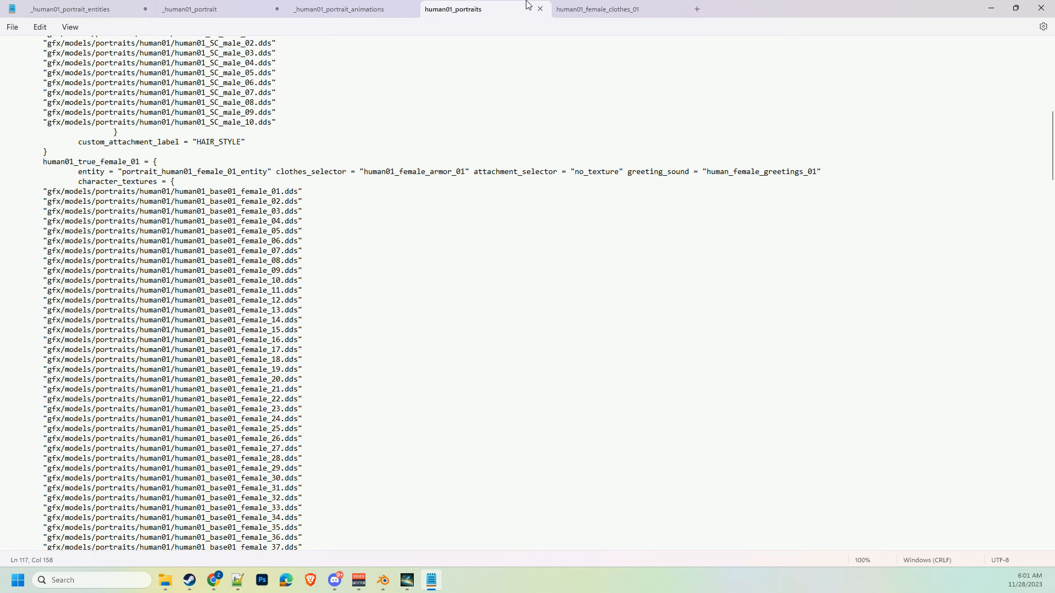
scroll(259, 206, "up", 2)
scroll(259, 206, "up", 2)
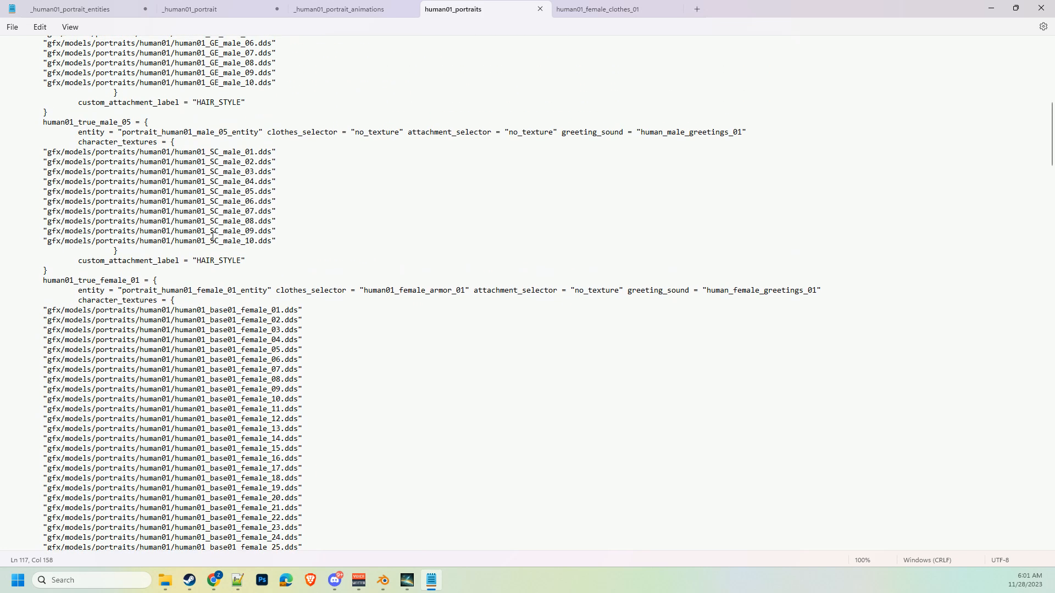
left_click_drag(204, 242, 179, 243)
left_click(216, 222)
scroll(216, 221, "up", 6)
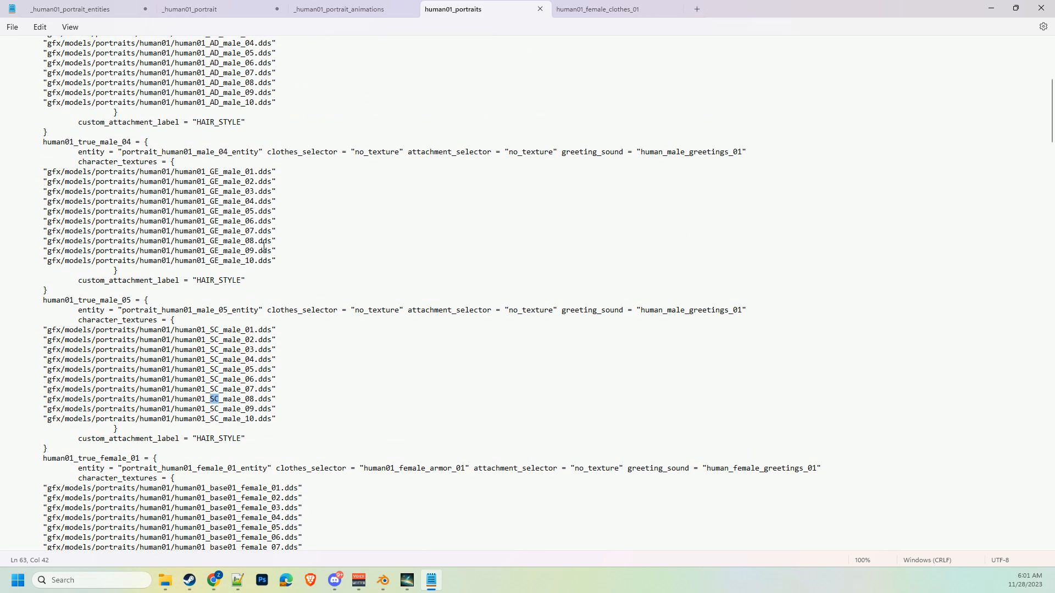
left_click(266, 251)
left_click_drag(255, 260, 176, 261)
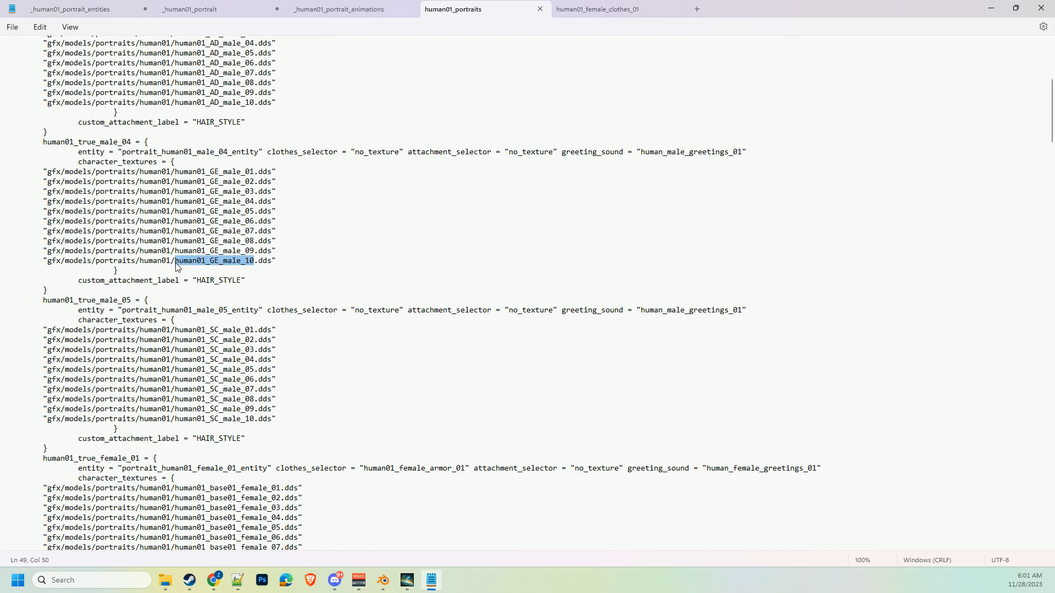
Look through the male texture lists and highlight the name human01_base01_female_01 in the human01_true_female_01 texture list
scroll(310, 251, "down", 3)
scroll(313, 252, "up", 12)
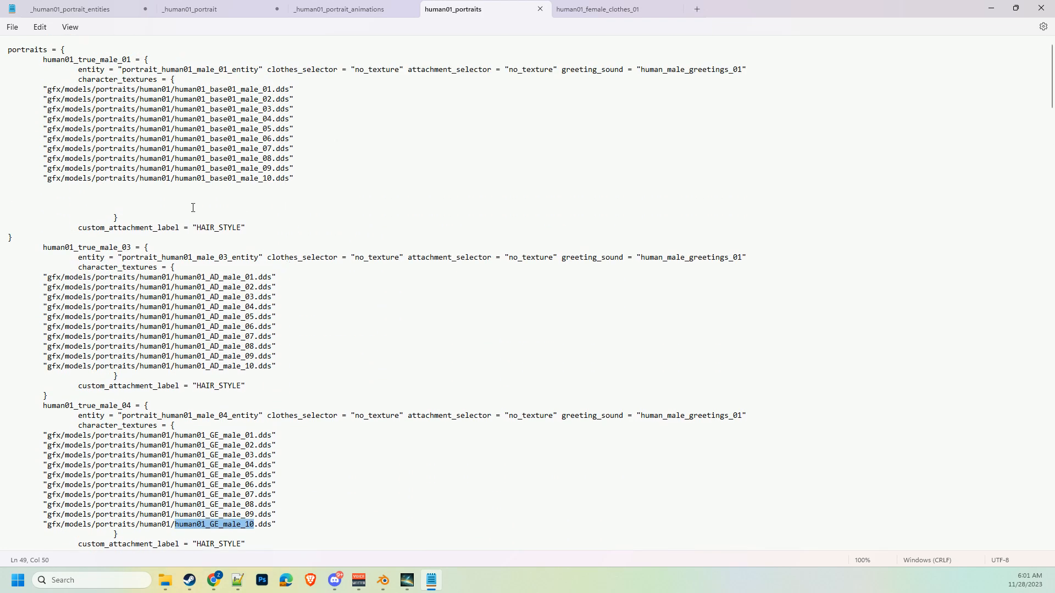
scroll(174, 181, "down", 16)
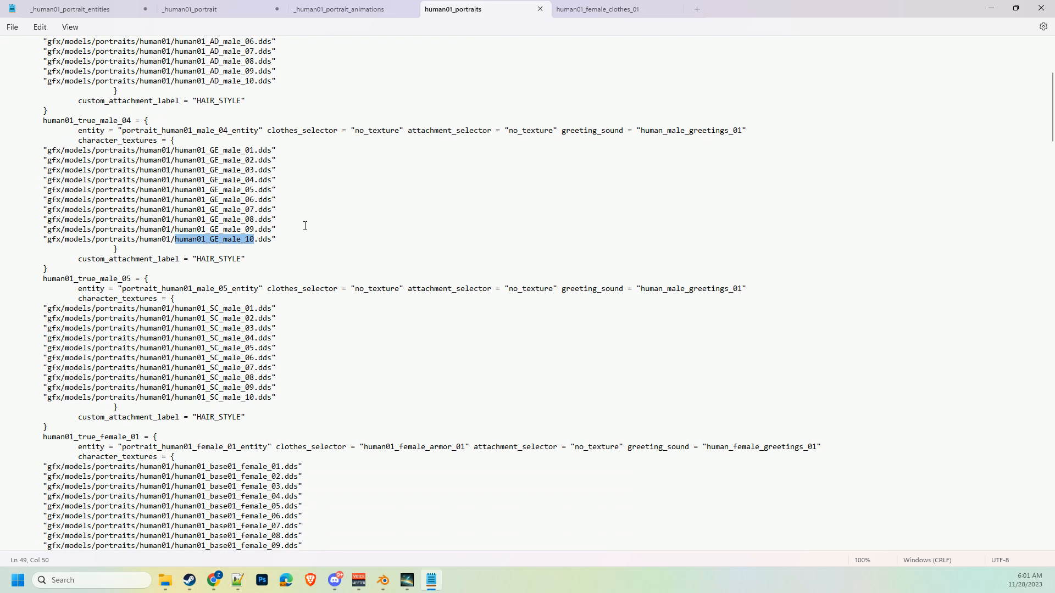
scroll(287, 274, "down", 2)
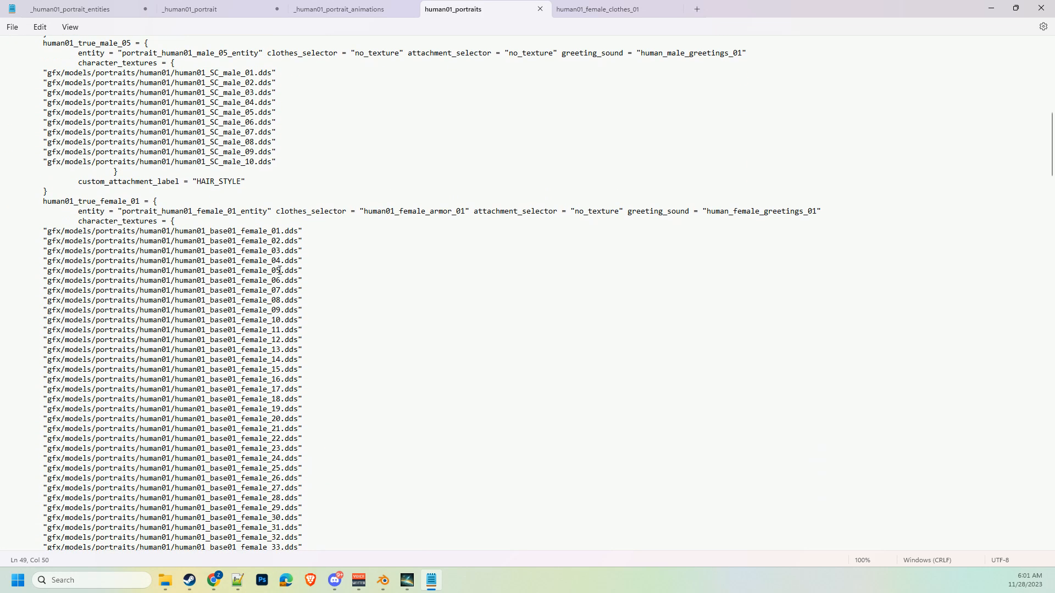
left_click(229, 240)
left_click(251, 262)
left_click_drag(279, 234, 178, 235)
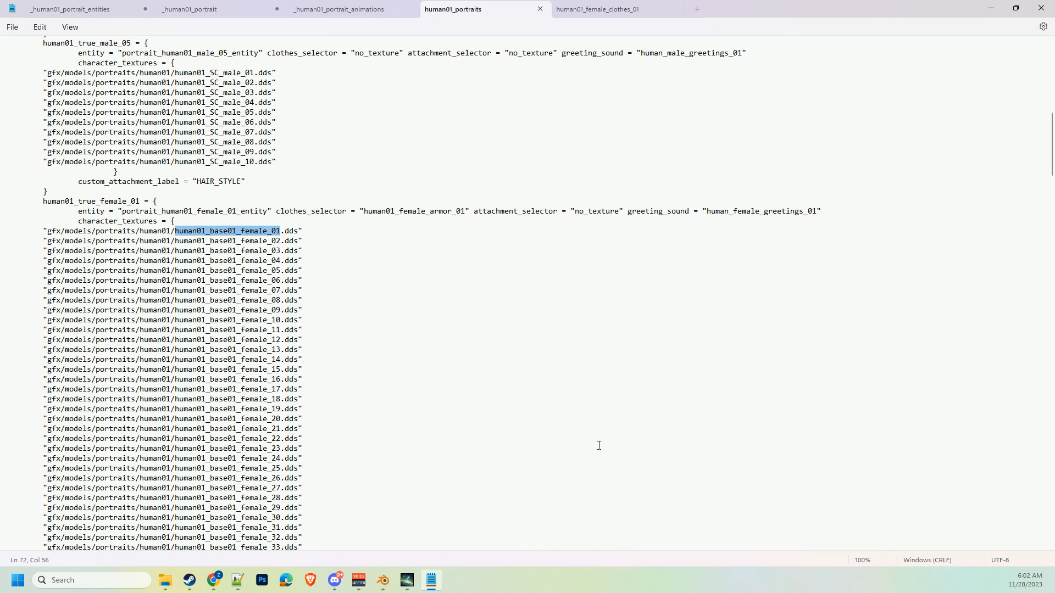
Switch to Stellaris and cycle the female ruler's clothing through all five options, ending on option 3
left_click(408, 578)
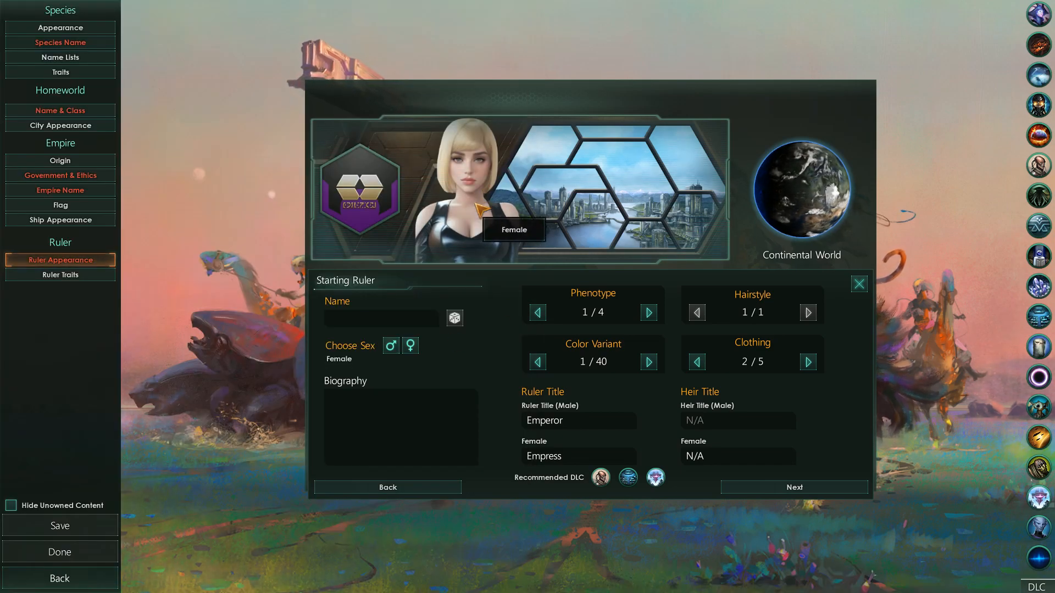
left_click(808, 362)
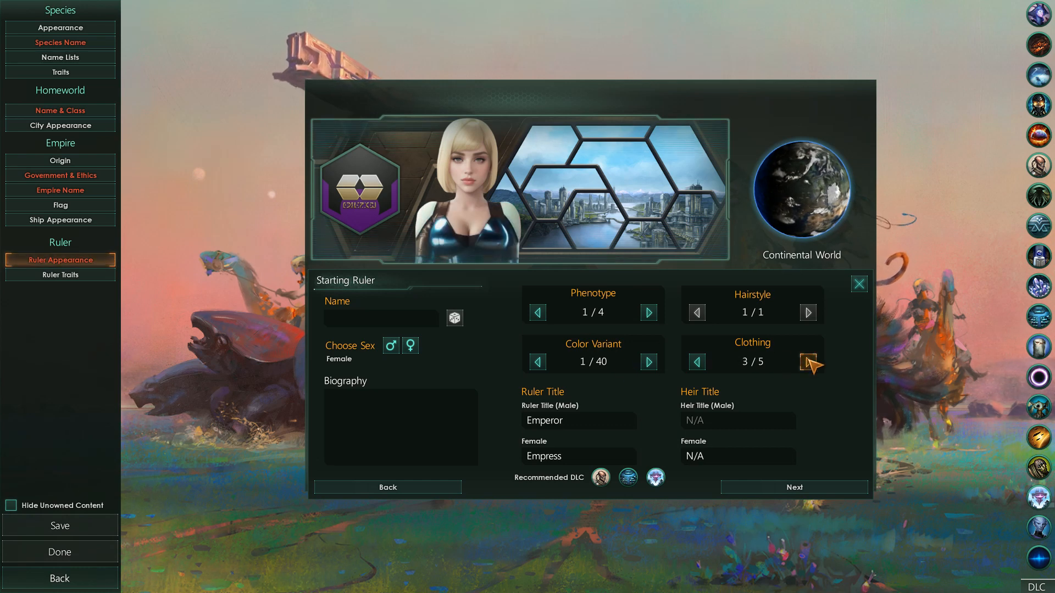
left_click(808, 362)
left_click(807, 361)
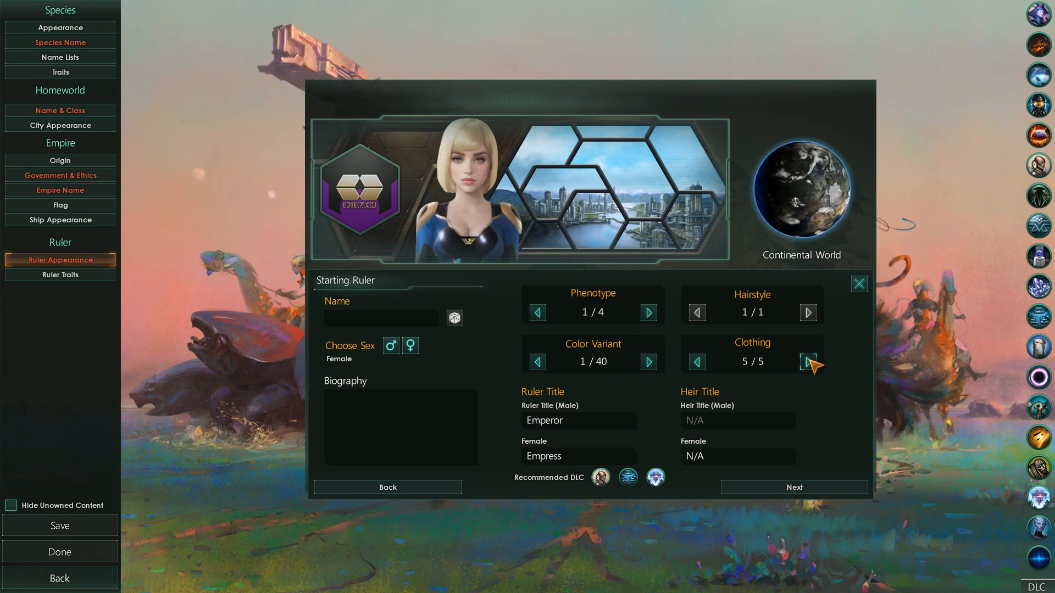
left_click(808, 362)
left_click(808, 361)
left_click(808, 361)
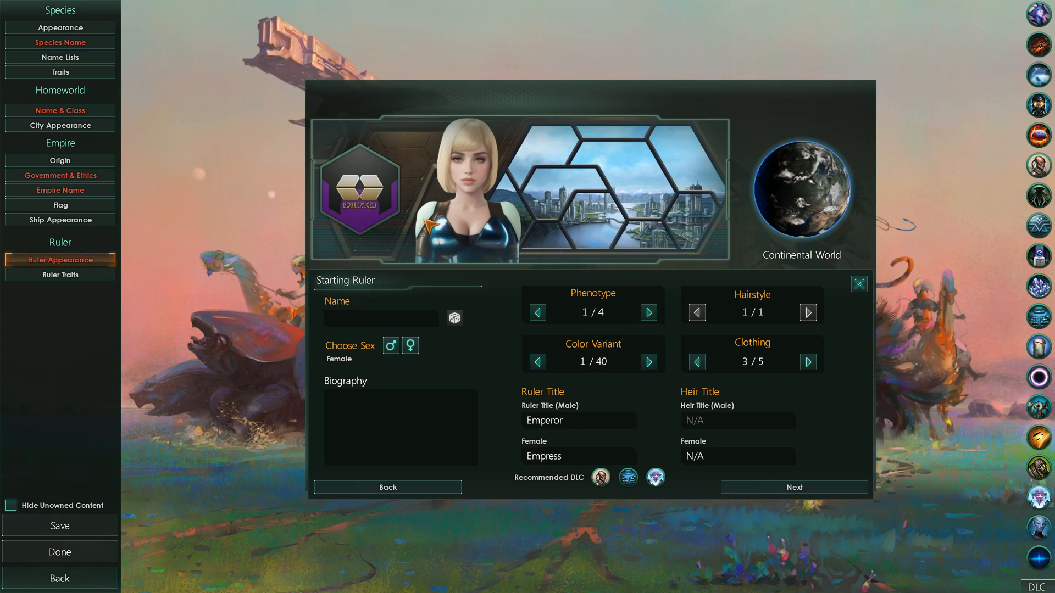
Switch to Blender and select io_pdx_rig, pdx_new_clothes.001 and pdx_new_body in turn to review them, ending on io_pdx_rig
key("alt+Tab")
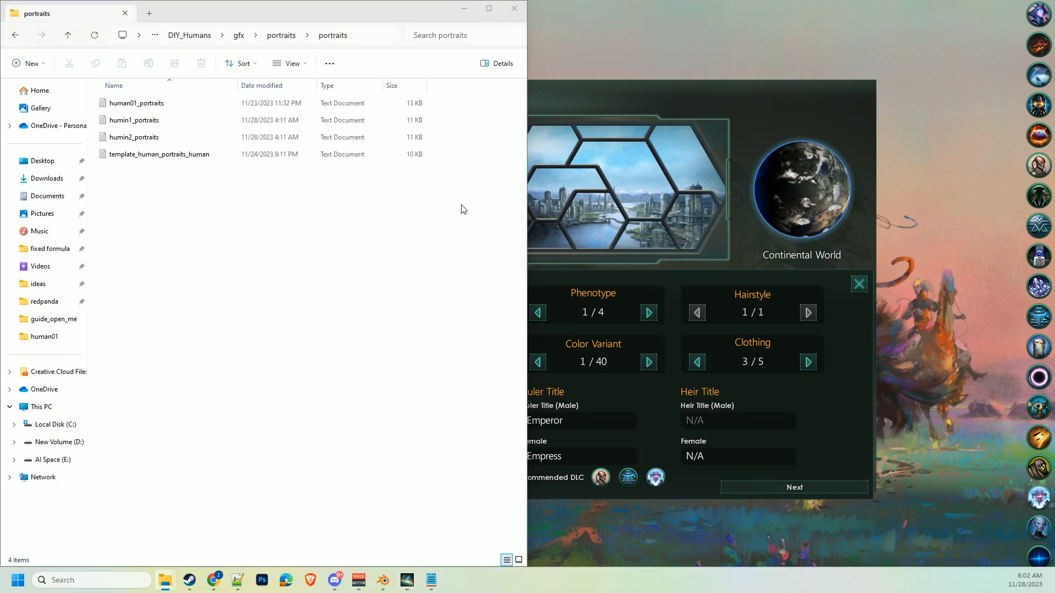
key("alt+Tab")
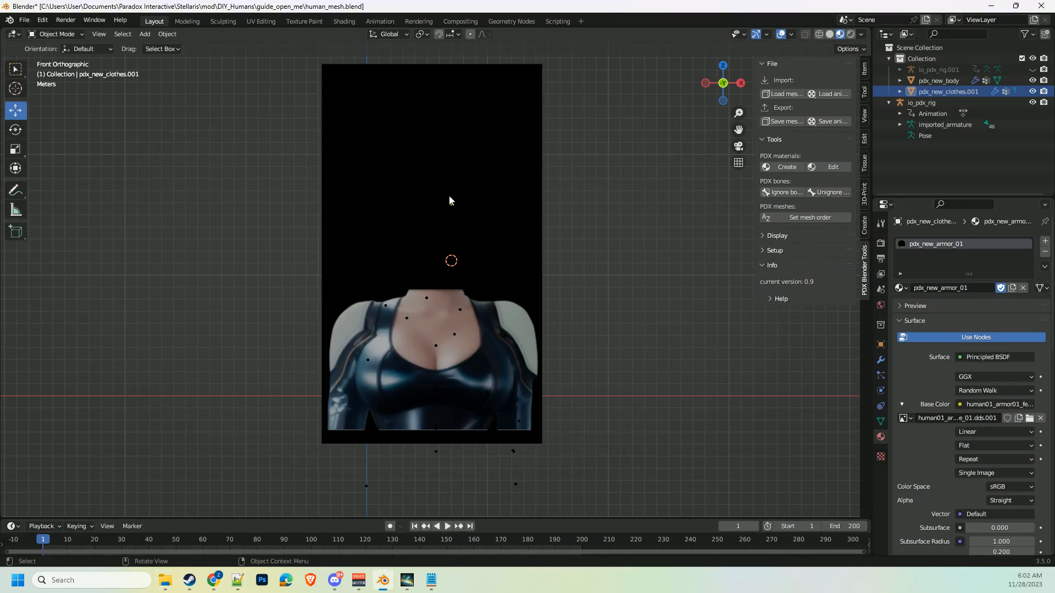
left_click(923, 102)
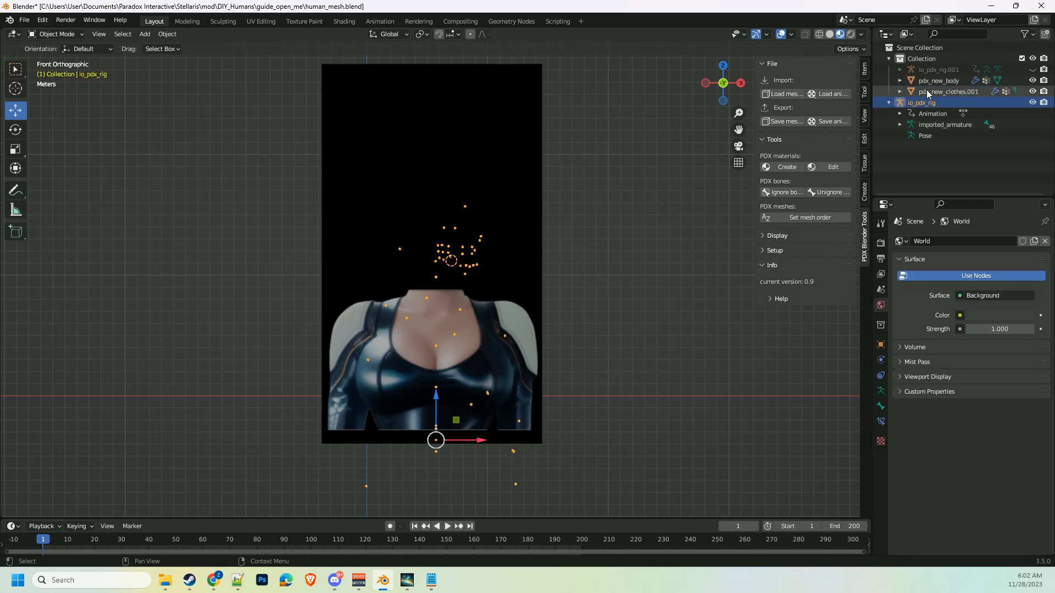
left_click(927, 92)
left_click(925, 82)
left_click(923, 71)
left_click(922, 81)
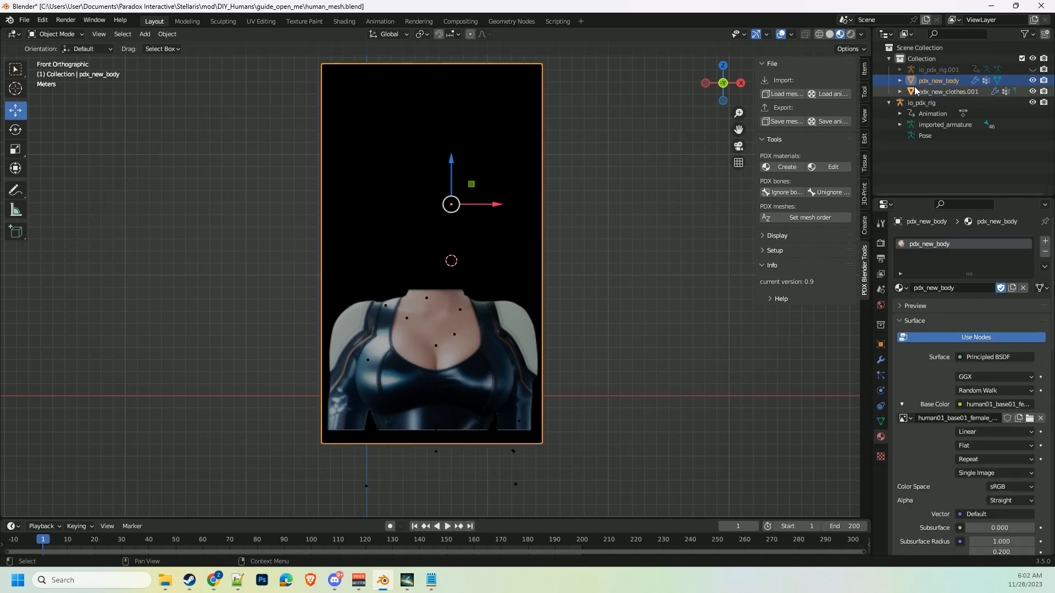
left_click(923, 92)
left_click(929, 100)
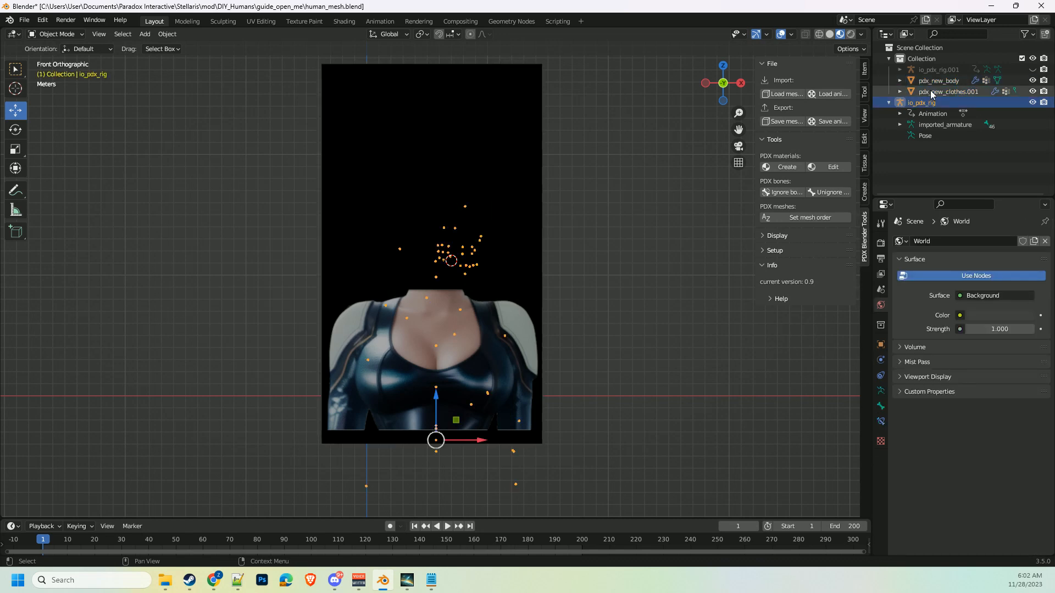